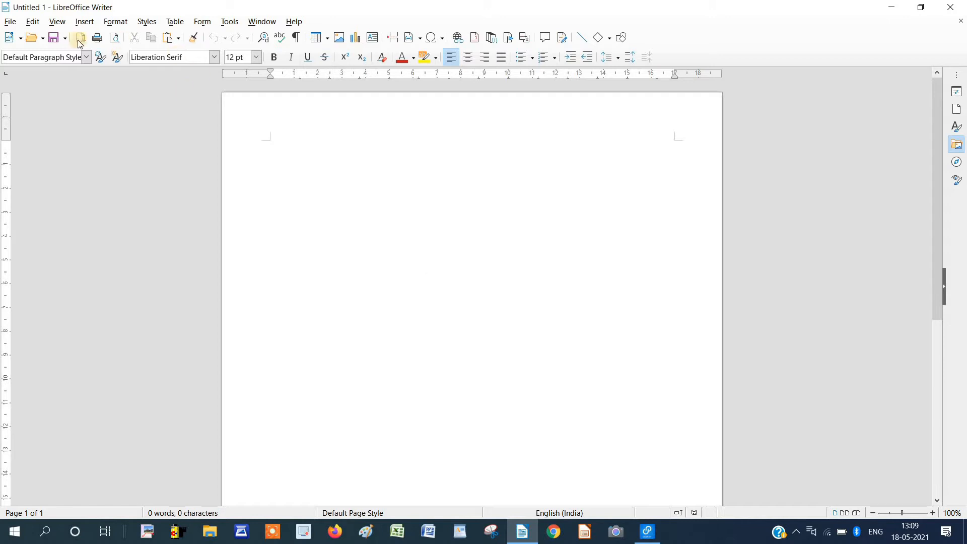
Reopen writer insert menu.odt from the Recent Documents list.
left_click(11, 24)
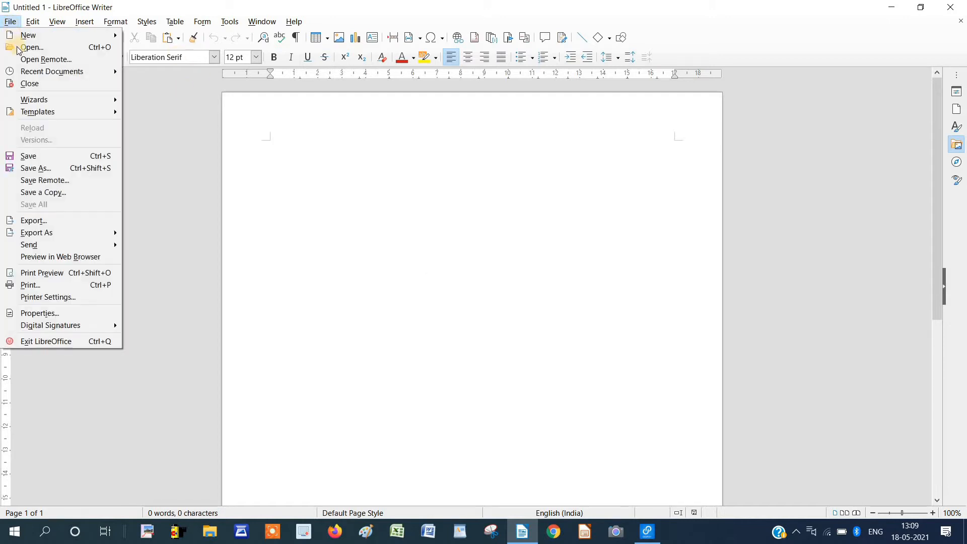
mouse_move(39, 73)
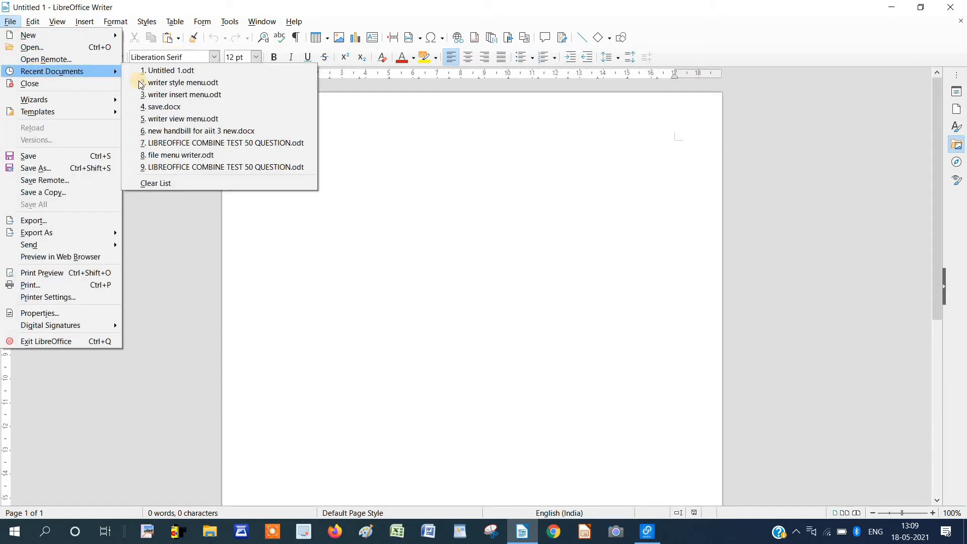
left_click(200, 95)
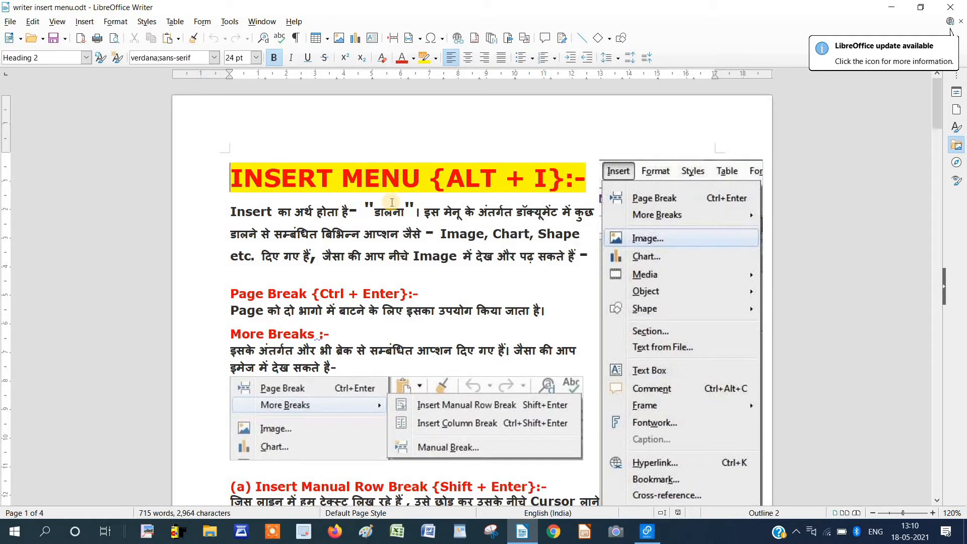
scroll(363, 231, "down", 1)
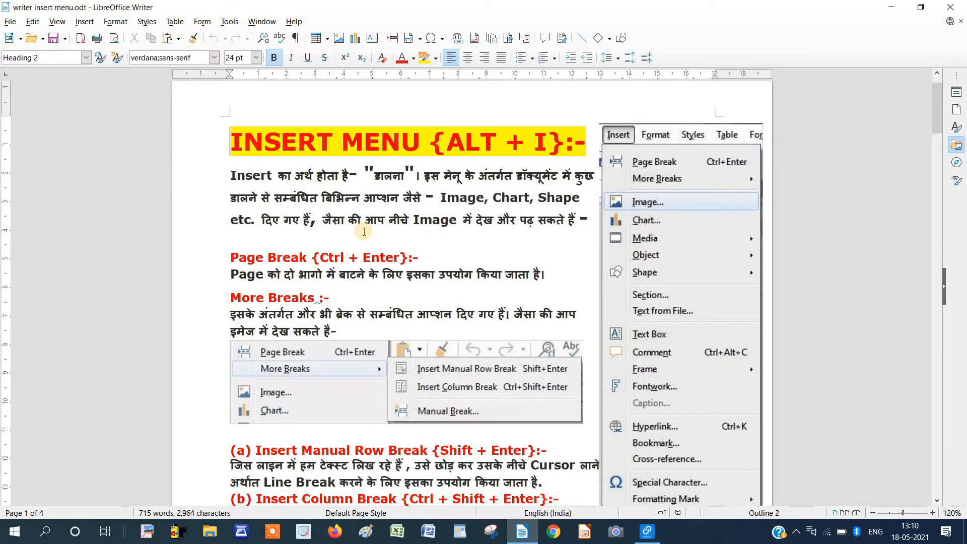
scroll(364, 232, "down", 1)
scroll(364, 231, "down", 4)
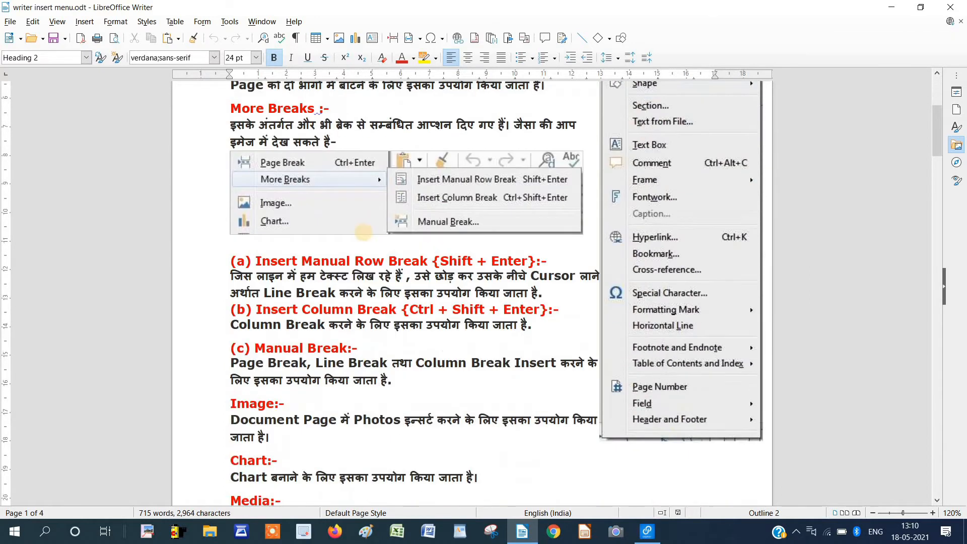
scroll(364, 232, "down", 1)
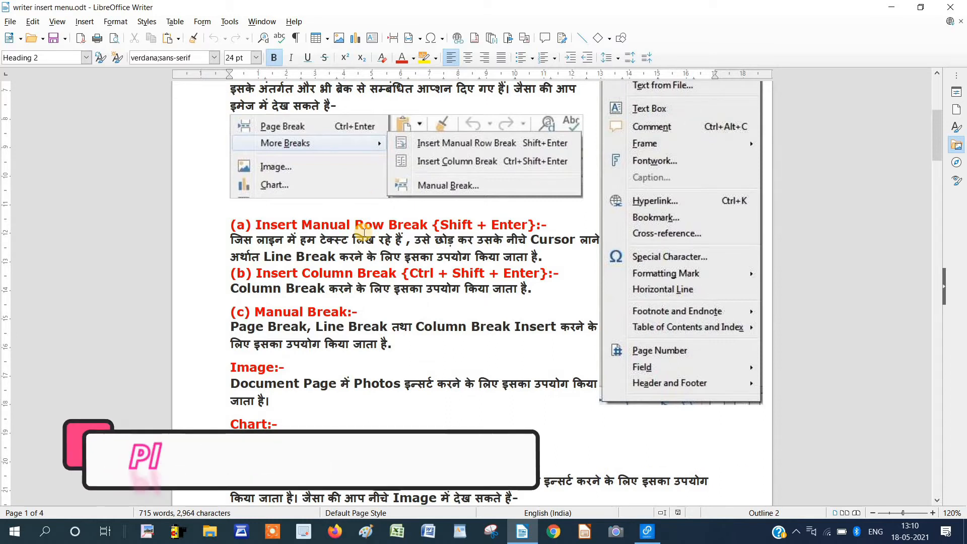
scroll(364, 232, "down", 20)
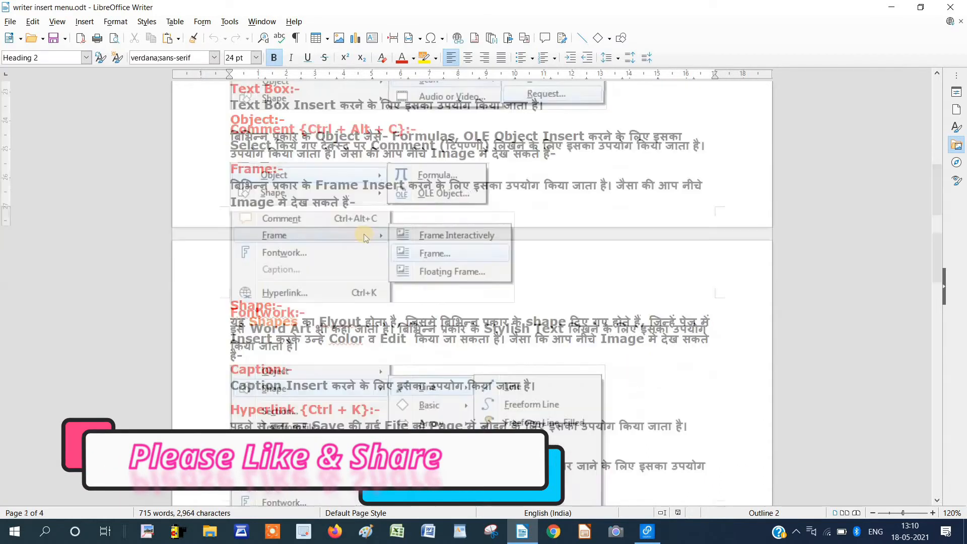
scroll(363, 235, "up", 20)
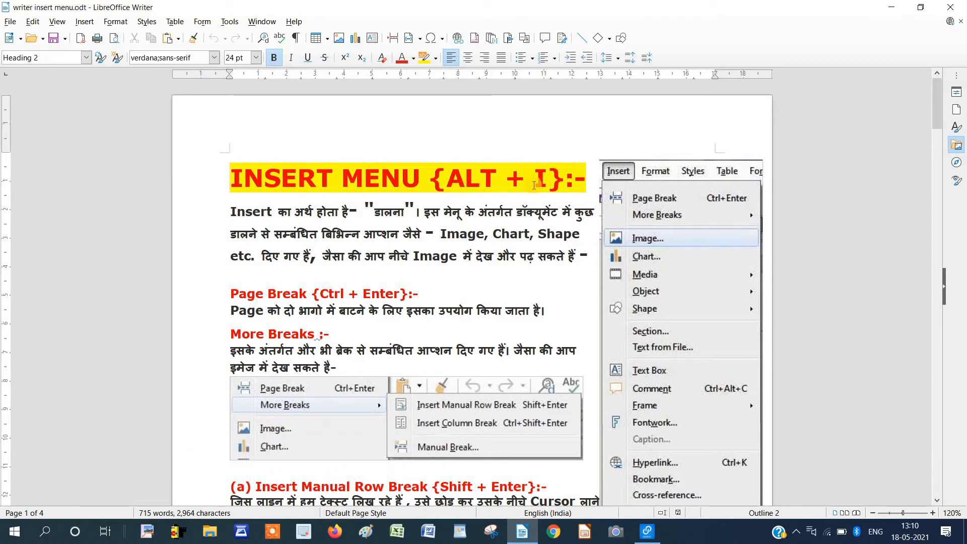
left_click(84, 22)
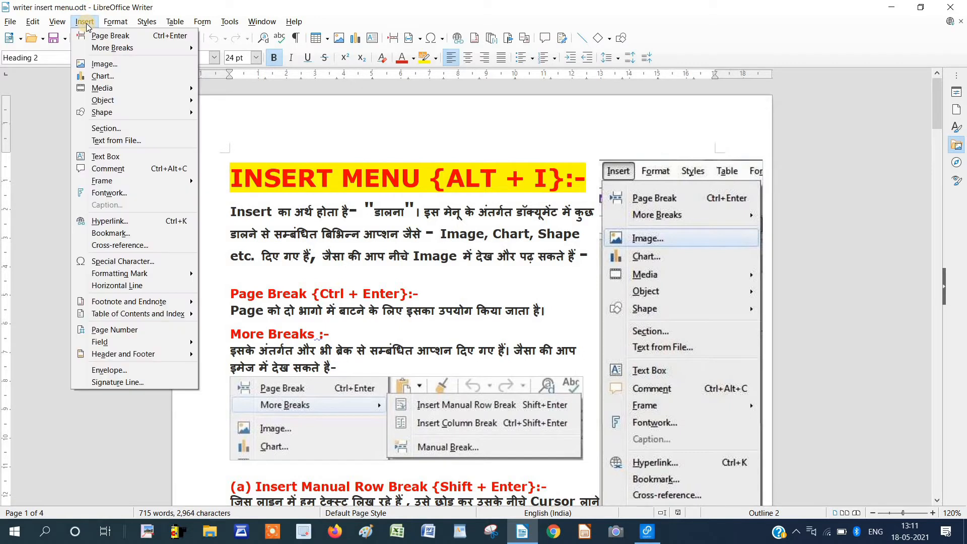
left_click(389, 213)
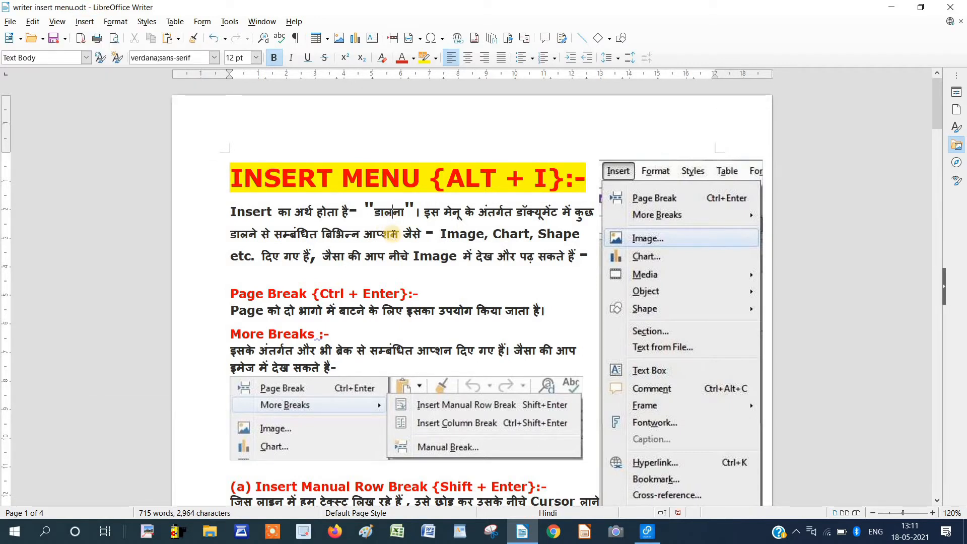
key("alt+i")
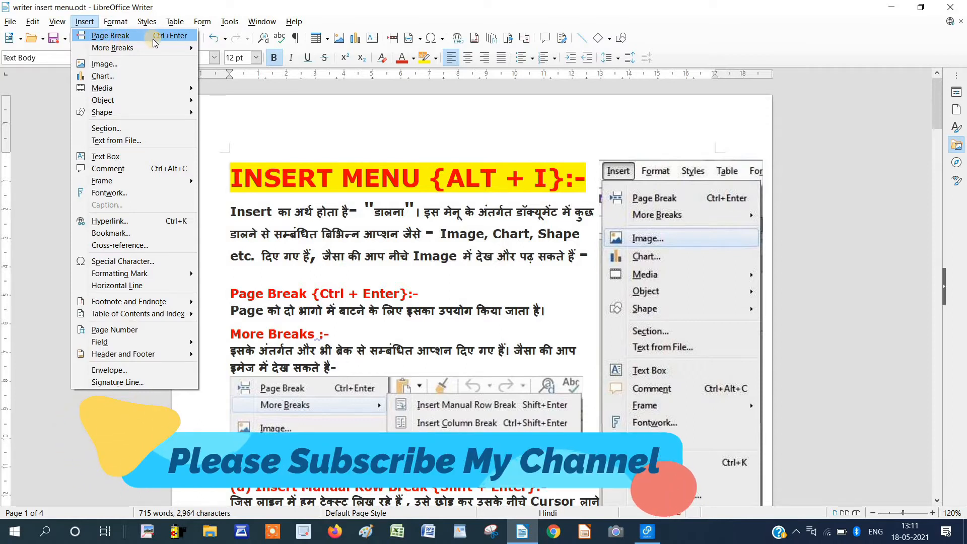
left_click(384, 208)
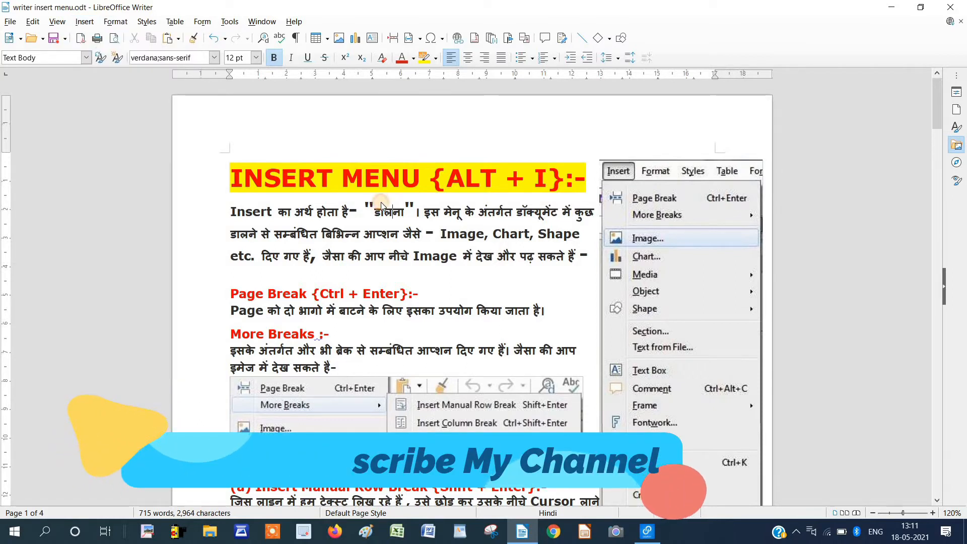
scroll(482, 290, "down", 5)
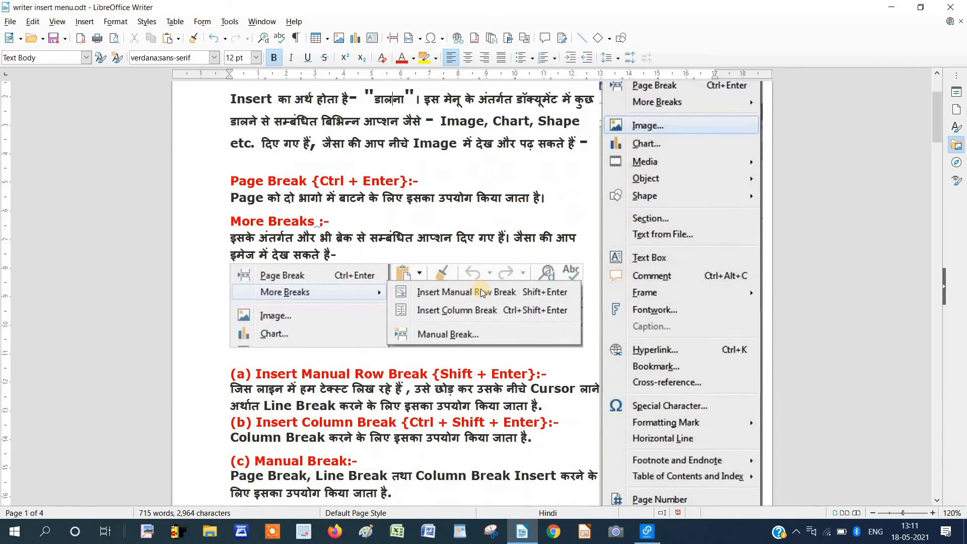
scroll(481, 290, "down", 2)
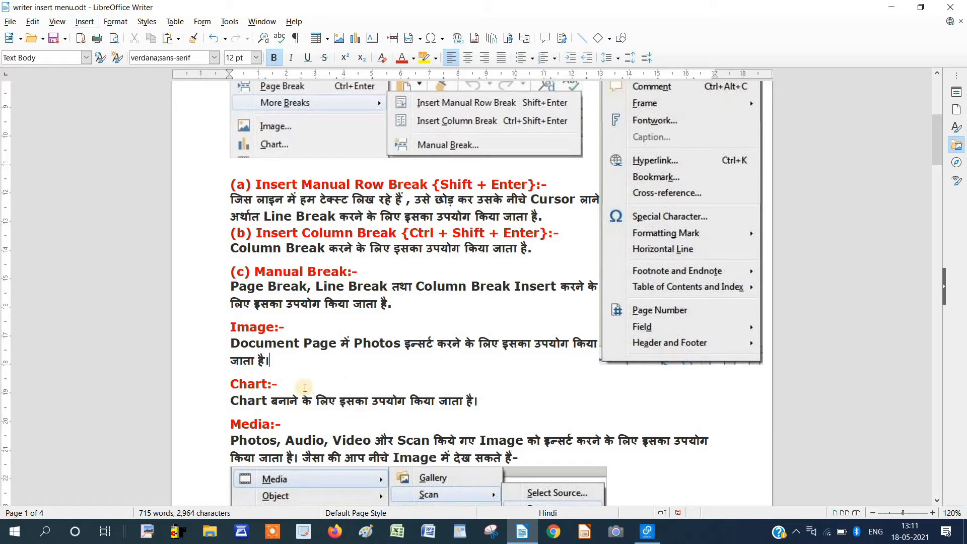
left_click(277, 365)
left_click(85, 23)
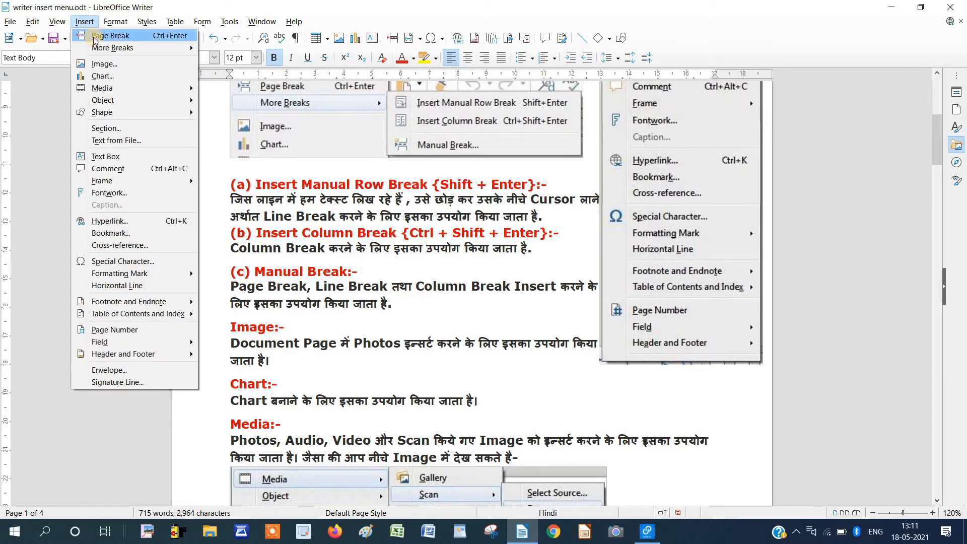
left_click(94, 39)
scroll(301, 213, "up", 5)
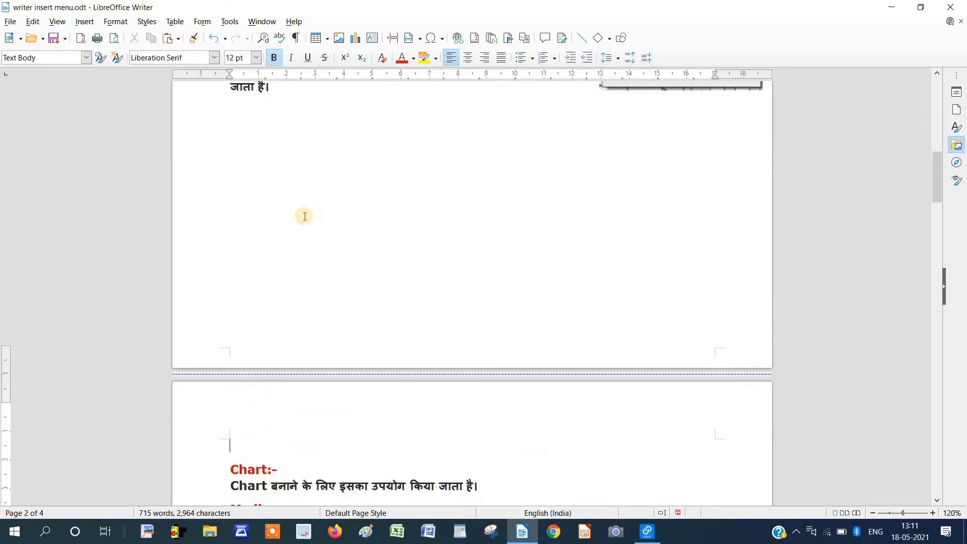
scroll(306, 298, "down", 6)
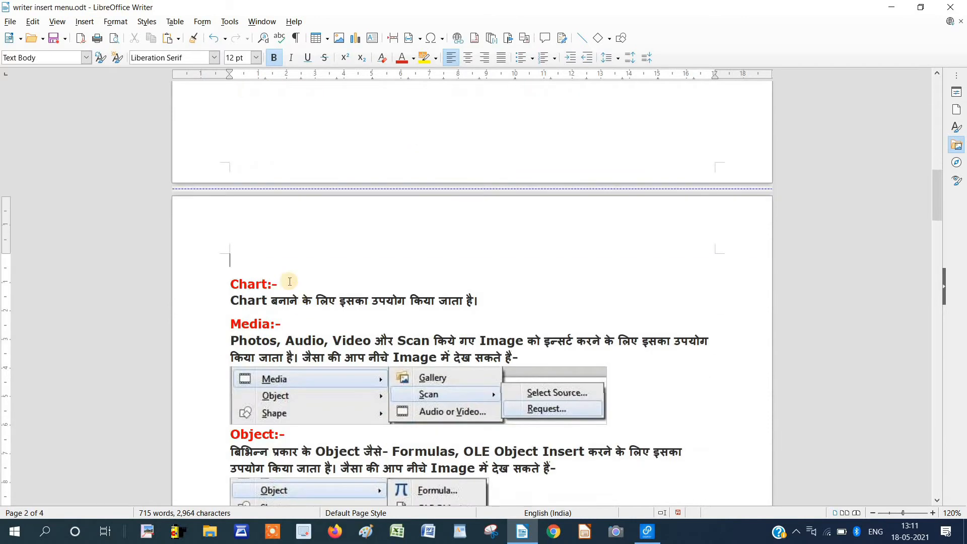
scroll(285, 260, "up", 8)
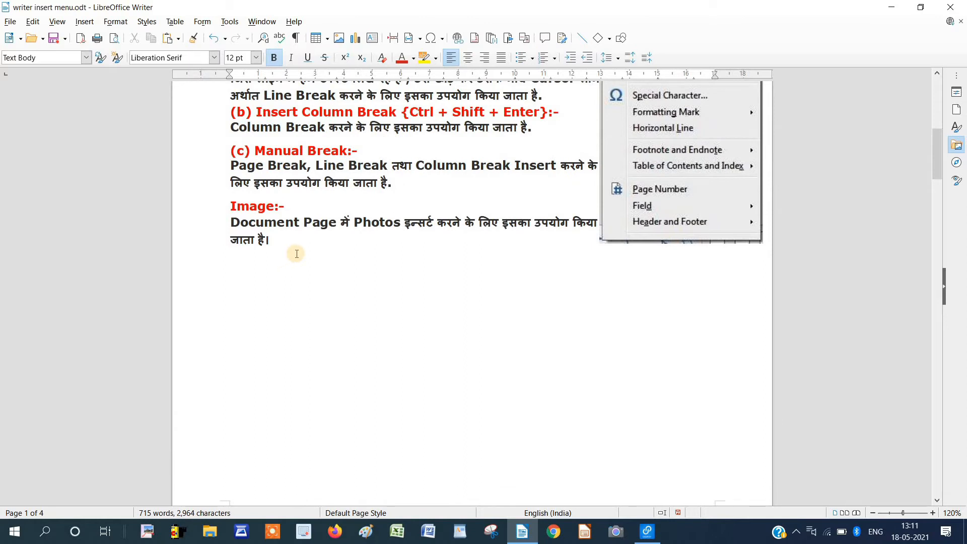
left_click(213, 42)
scroll(332, 264, "down", 10)
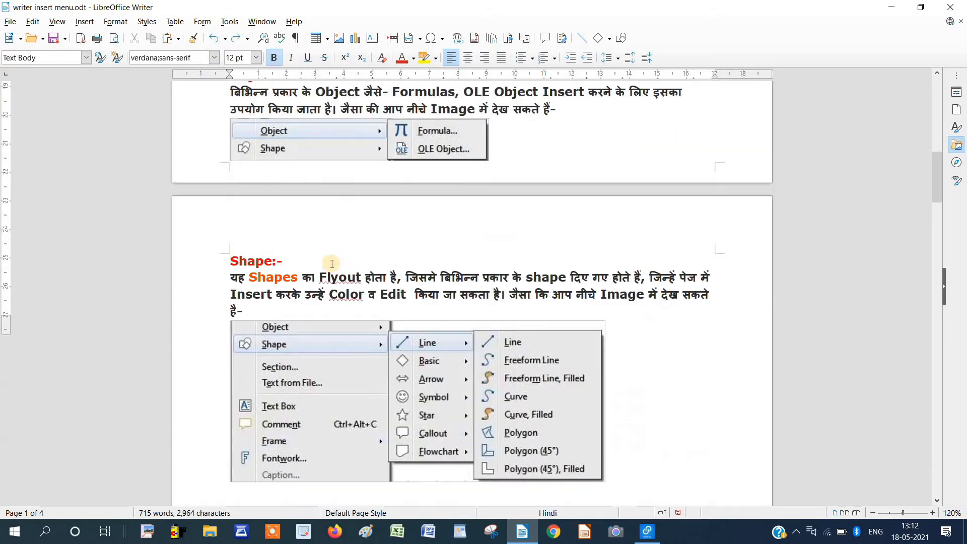
scroll(332, 263, "down", 20)
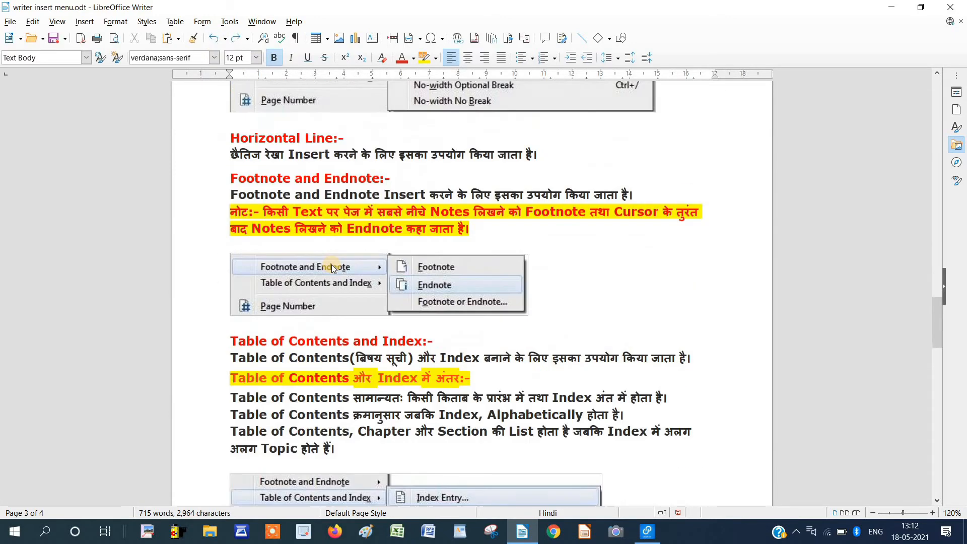
scroll(331, 268, "down", 20)
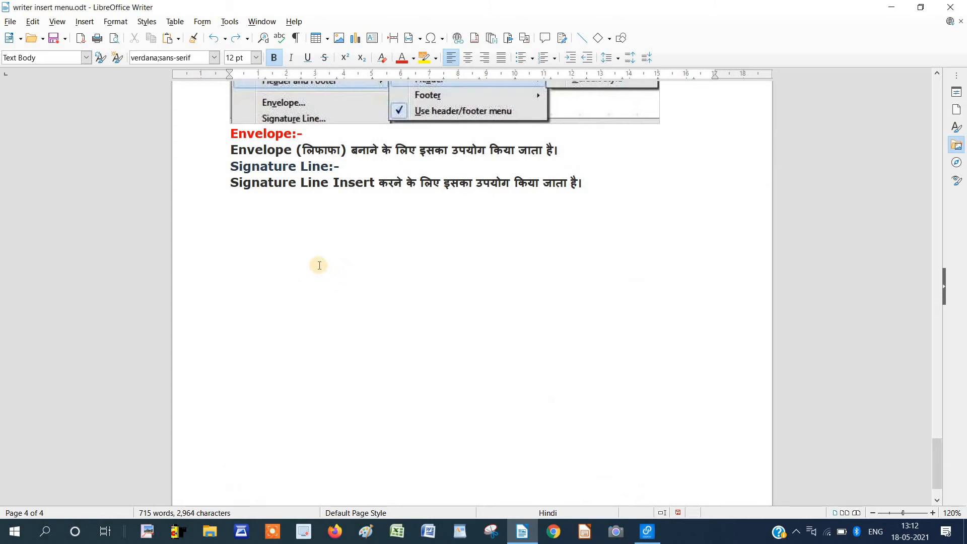
left_click(320, 265)
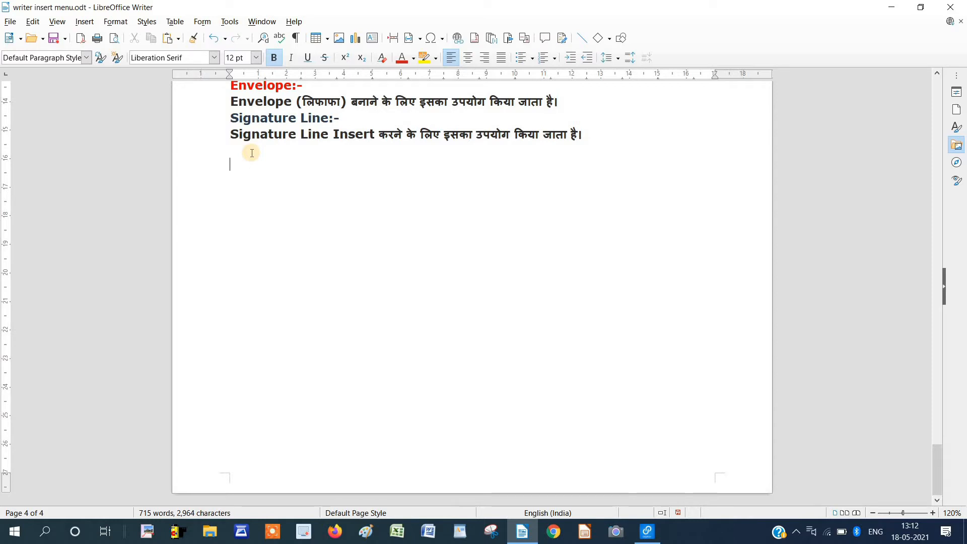
Insert a page break after the Signature Line section to create a blank page 5.
left_click(84, 21)
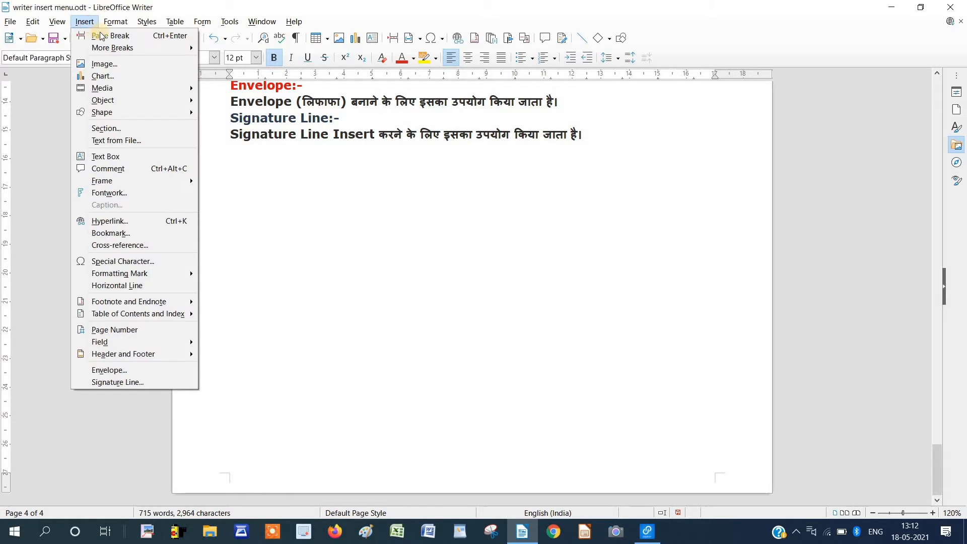
left_click(115, 40)
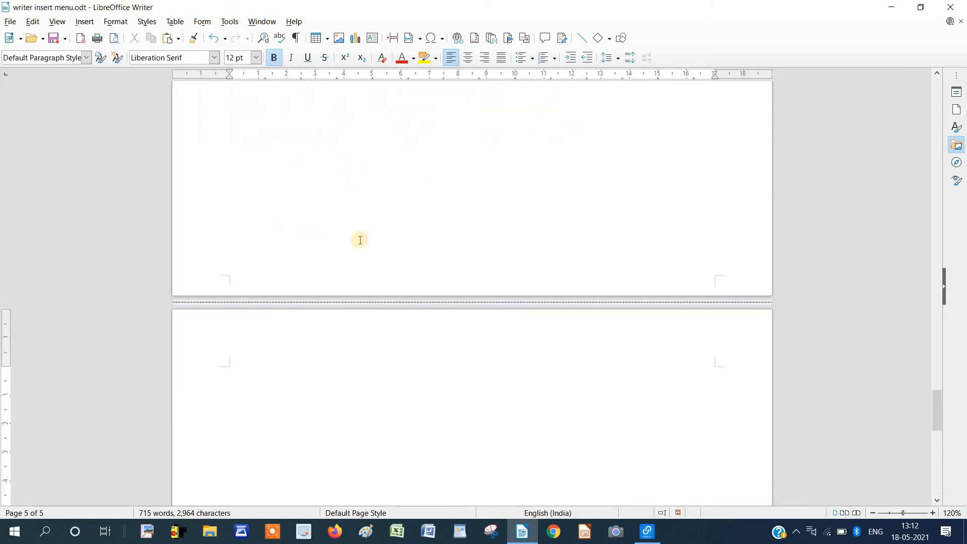
scroll(360, 240, "down", 6)
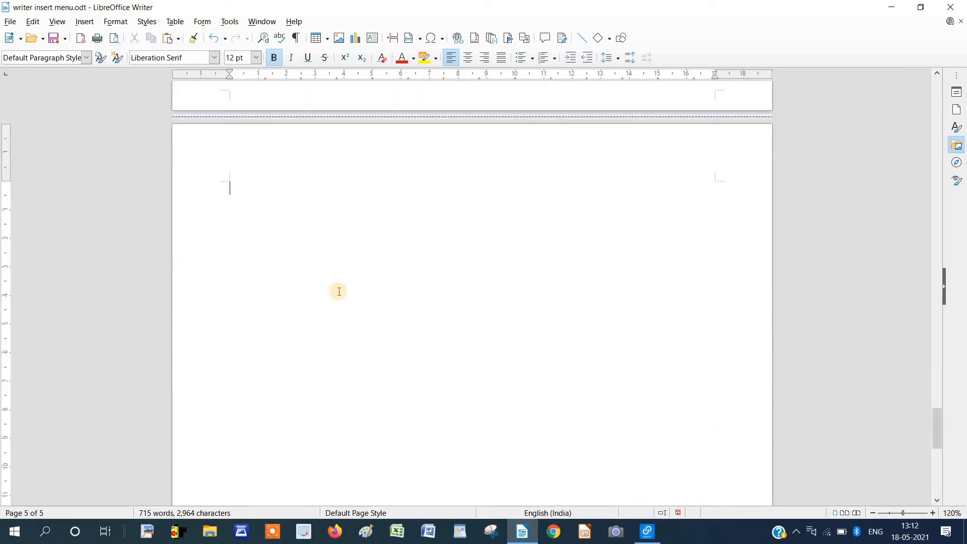
scroll(341, 291, "up", 10)
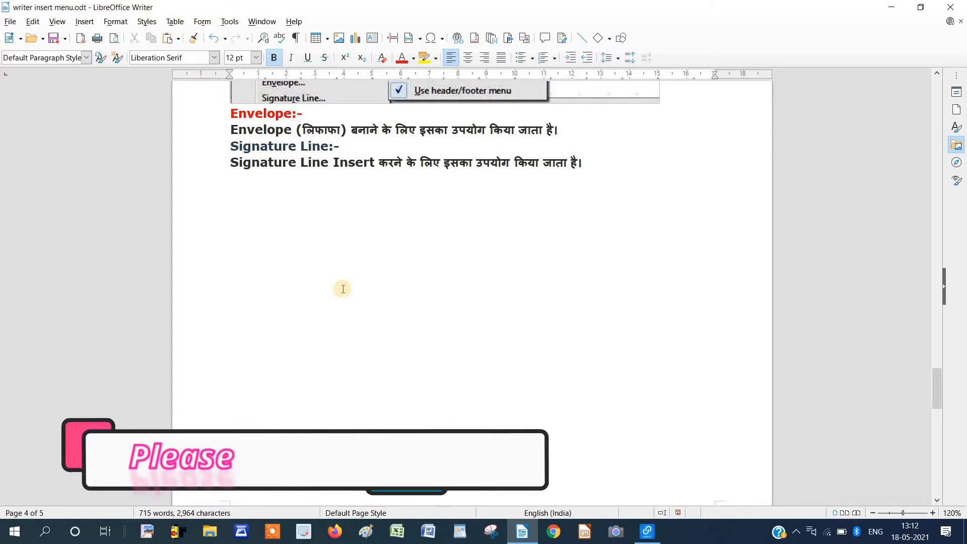
left_click(85, 22)
mouse_move(102, 49)
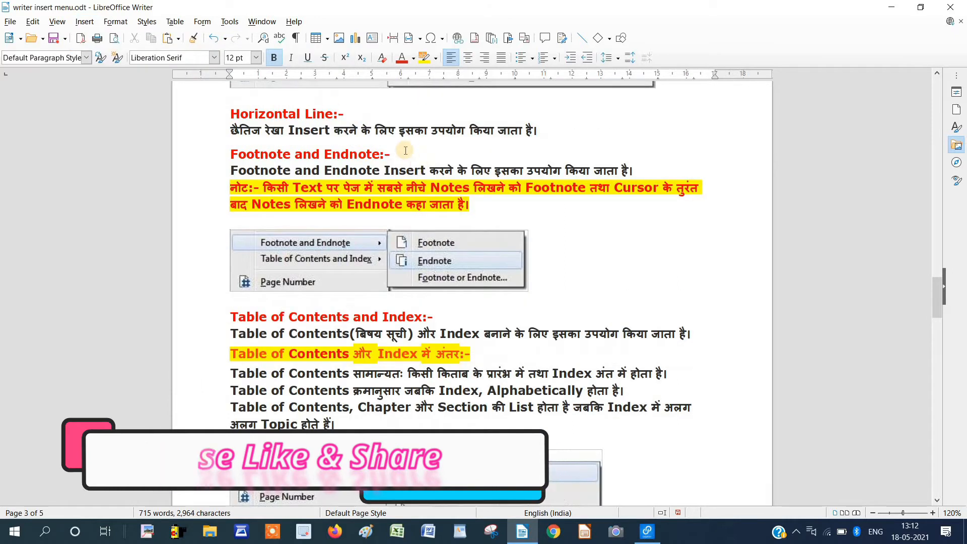
scroll(405, 150, "up", 10)
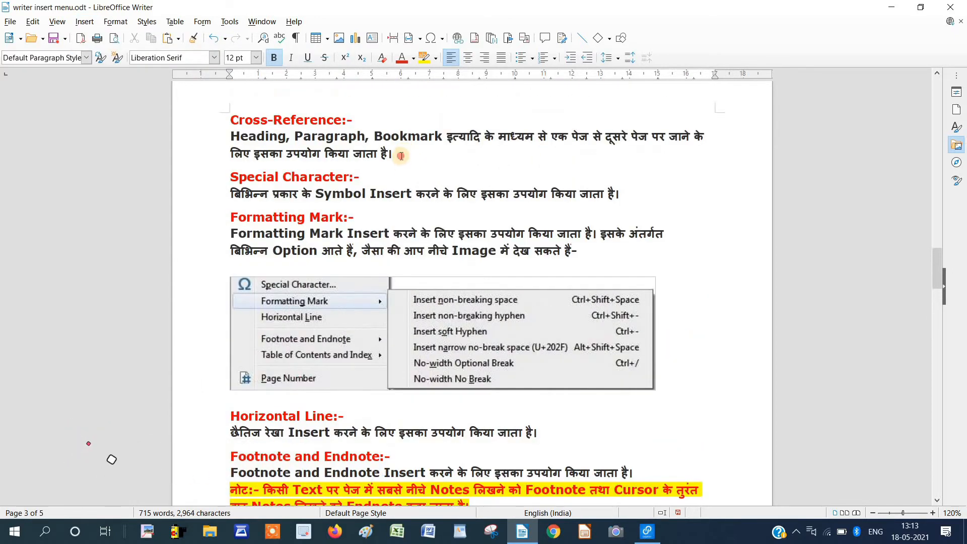
key("Return")
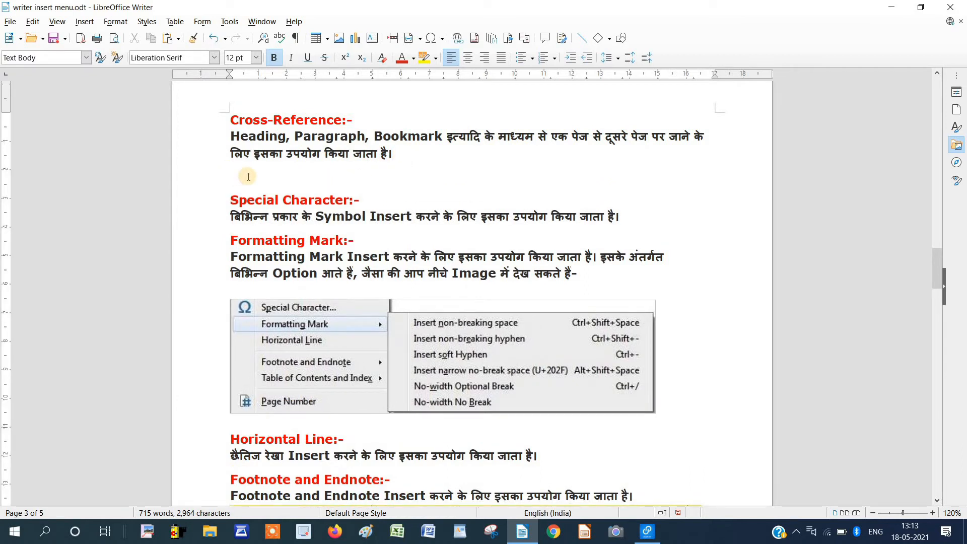
key("BackSpace")
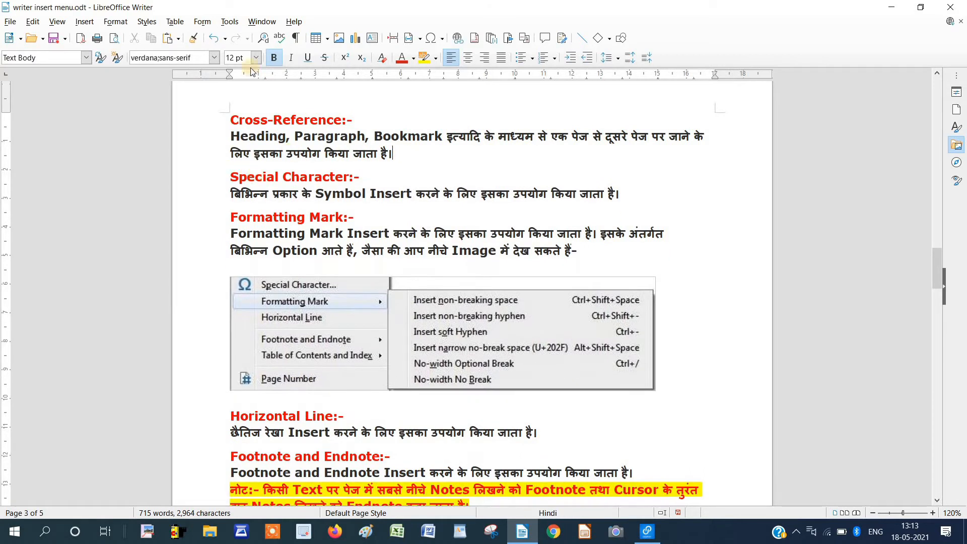
left_click(84, 21)
mouse_move(169, 50)
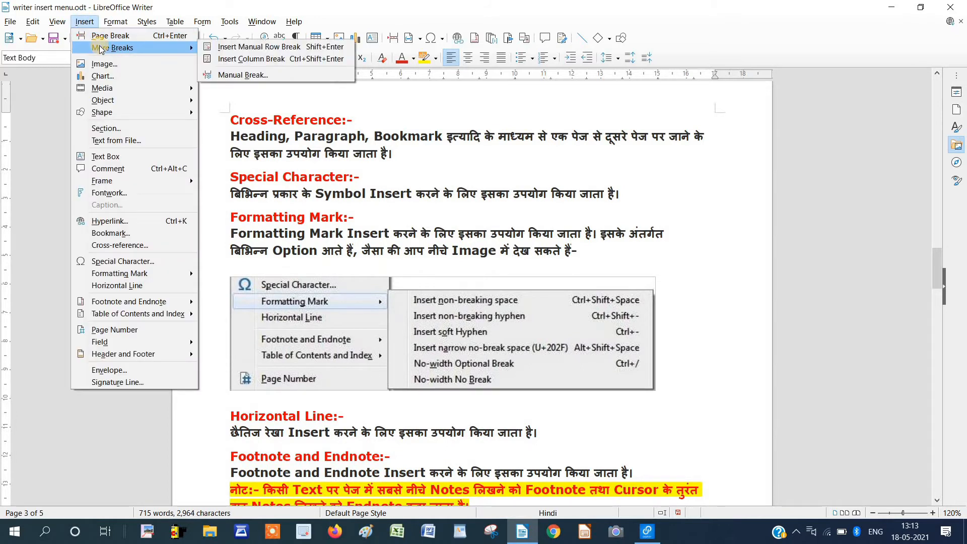
left_click(249, 46)
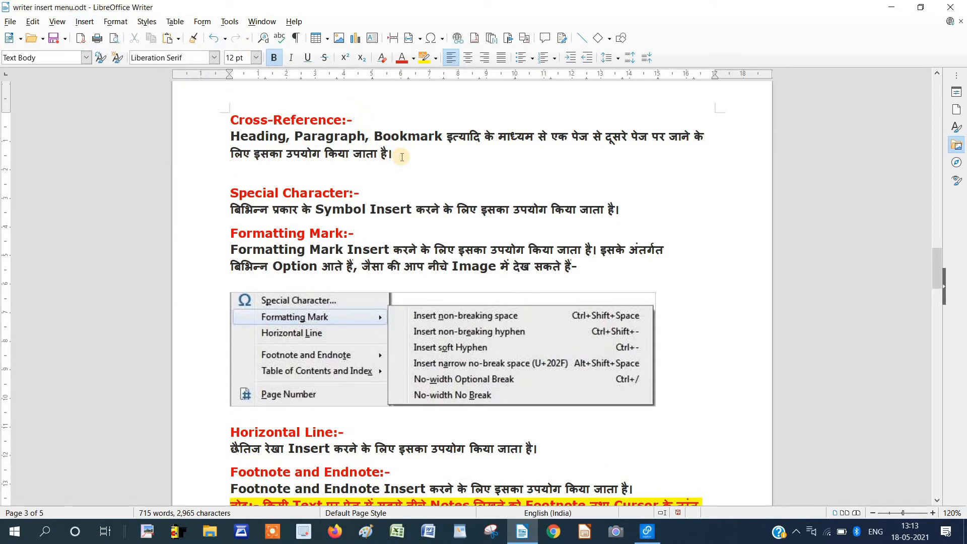
key("BackSpace")
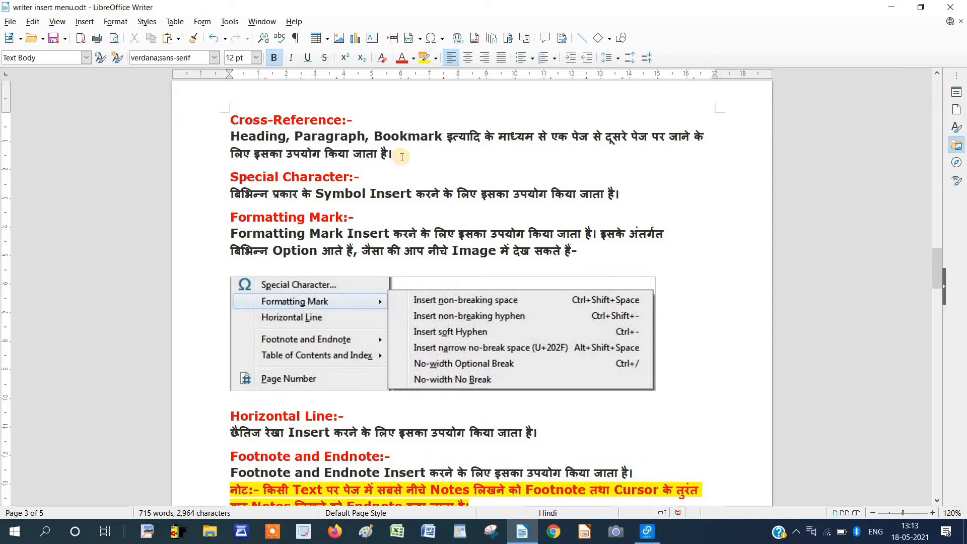
key("Return")
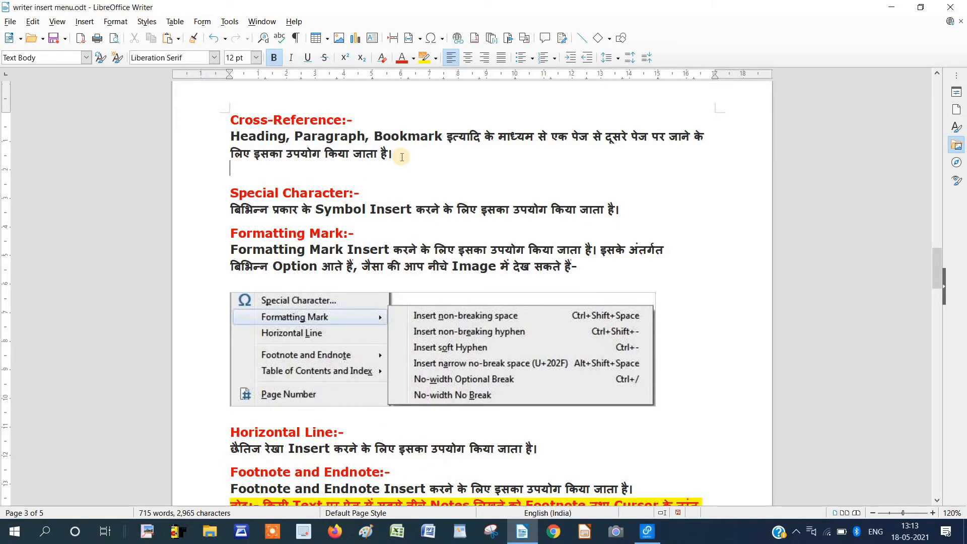
key("BackSpace")
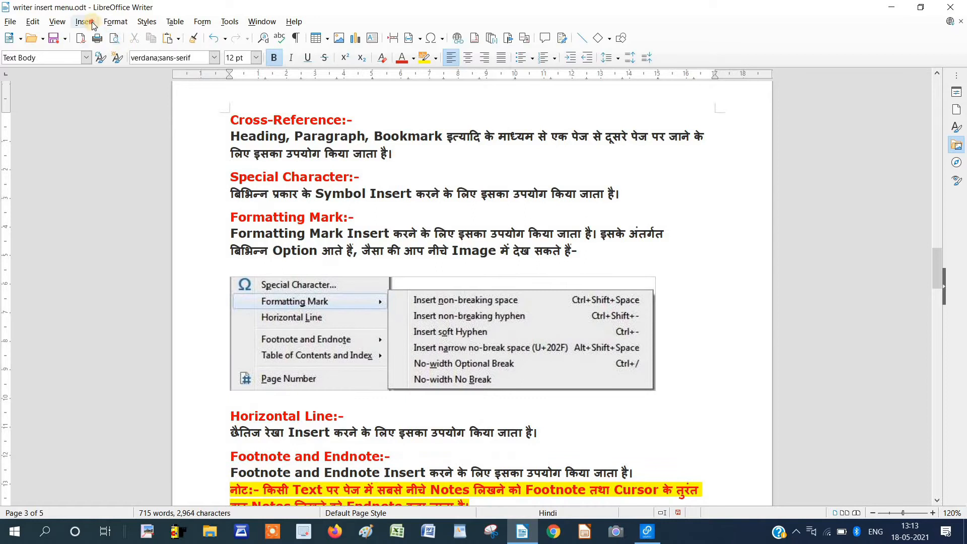
Insert a manual row break after the paragraph, then delete it again.
left_click(92, 24)
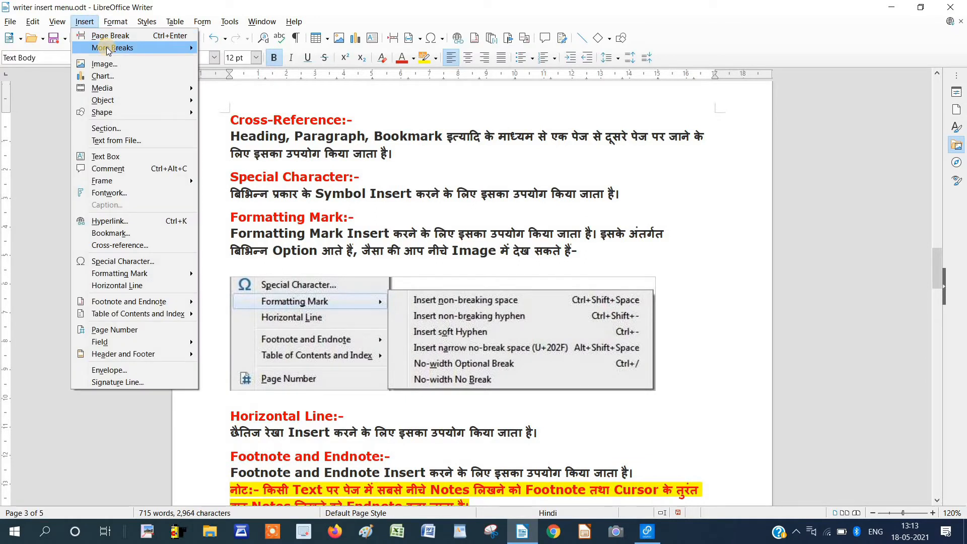
mouse_move(108, 51)
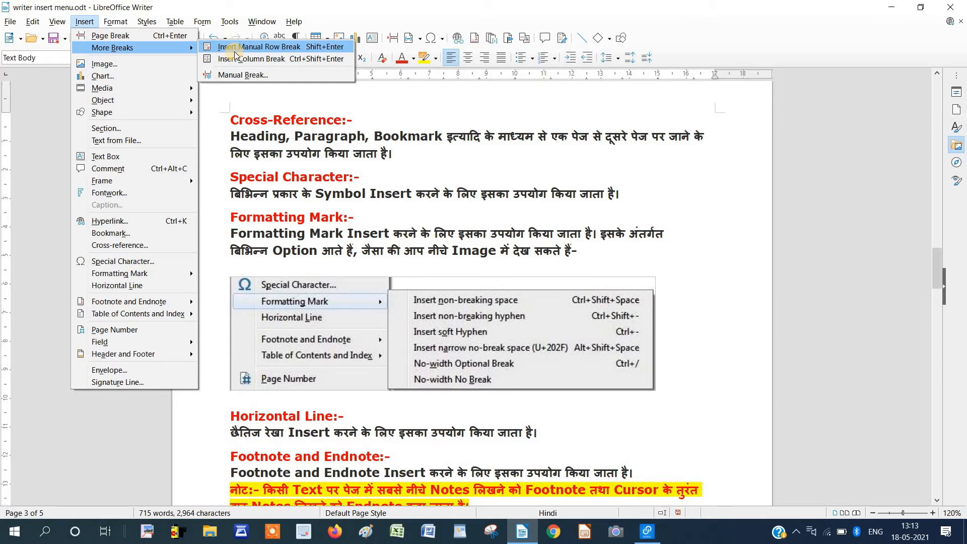
left_click(325, 49)
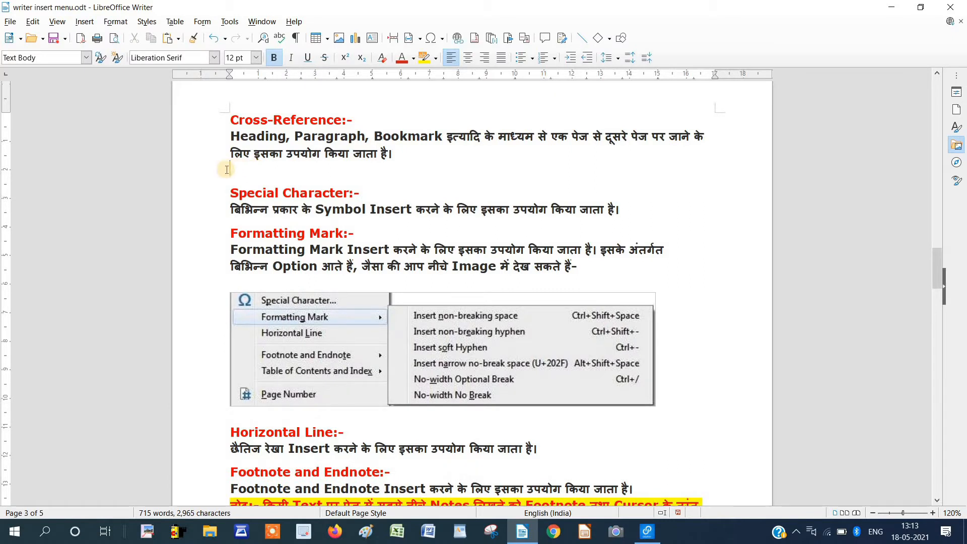
key("BackSpace")
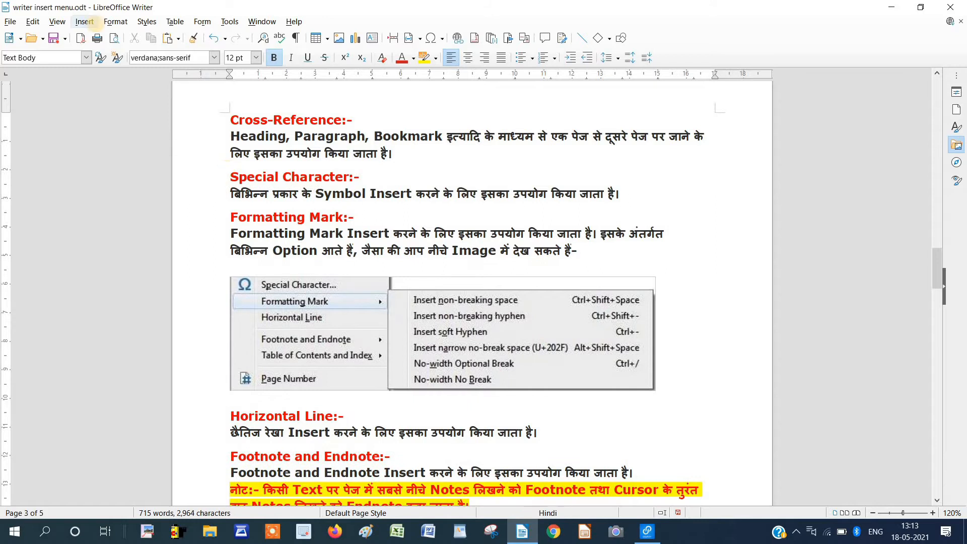
Create a new blank text document, Untitled 1.
left_click(85, 21)
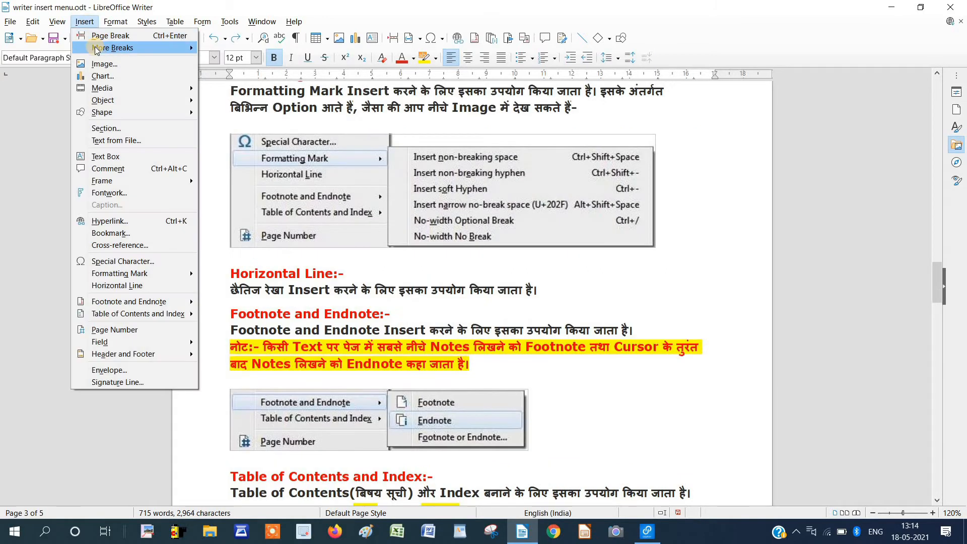
mouse_move(151, 47)
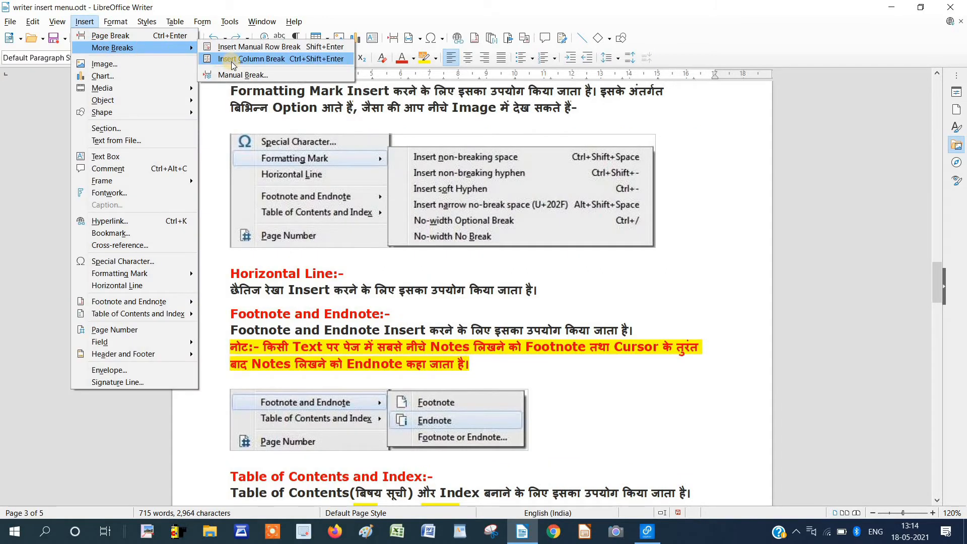
left_click(16, 23)
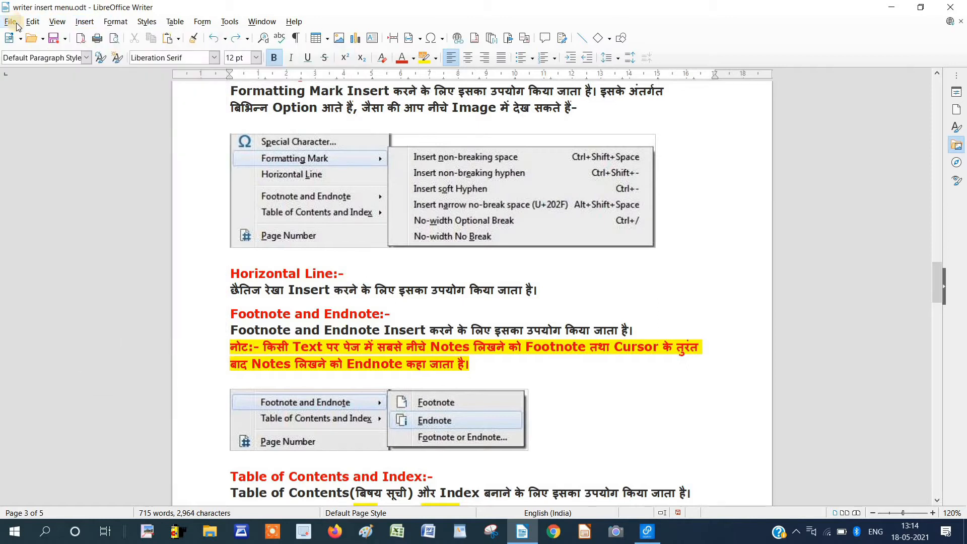
left_click(15, 24)
mouse_move(30, 36)
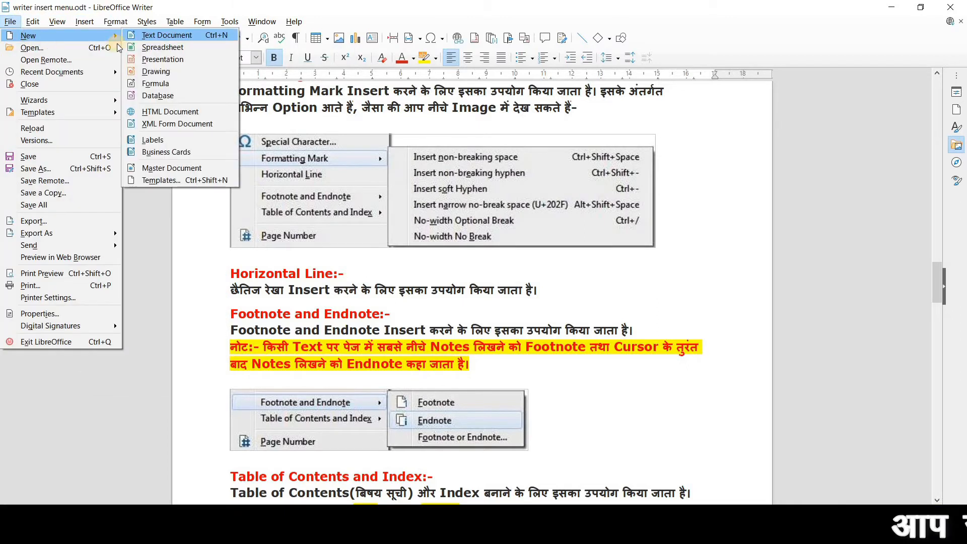
left_click(140, 39)
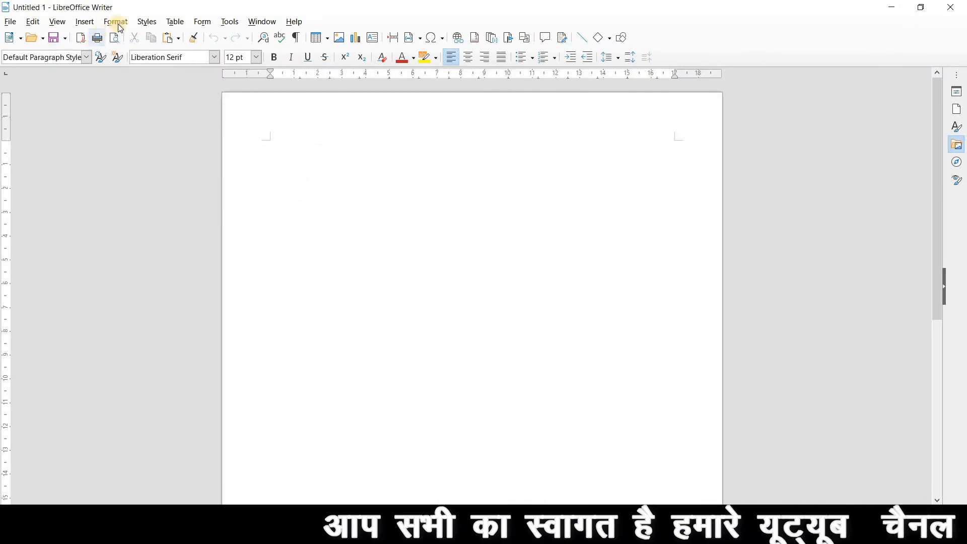
Apply a two-column layout (Columns: 2) to the Untitled 1 page.
left_click(115, 22)
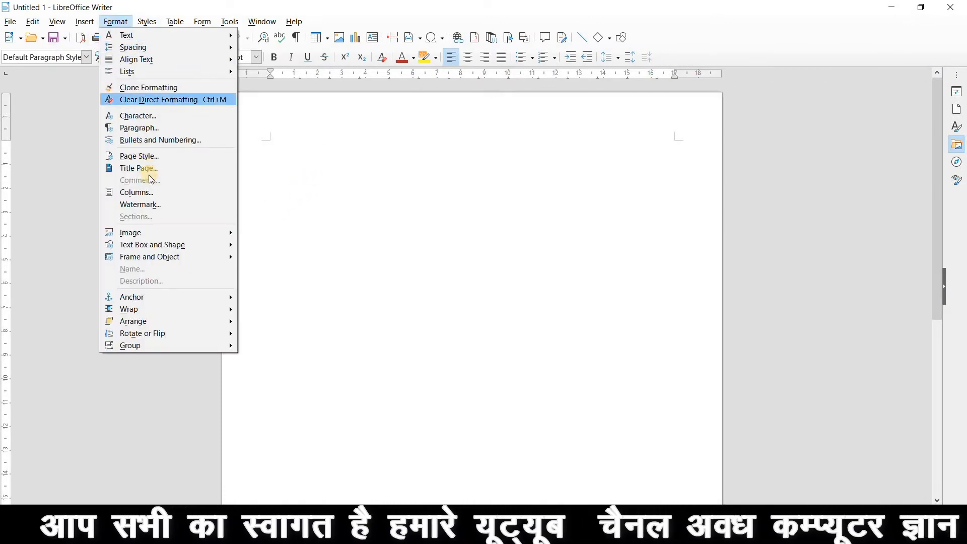
left_click(153, 193)
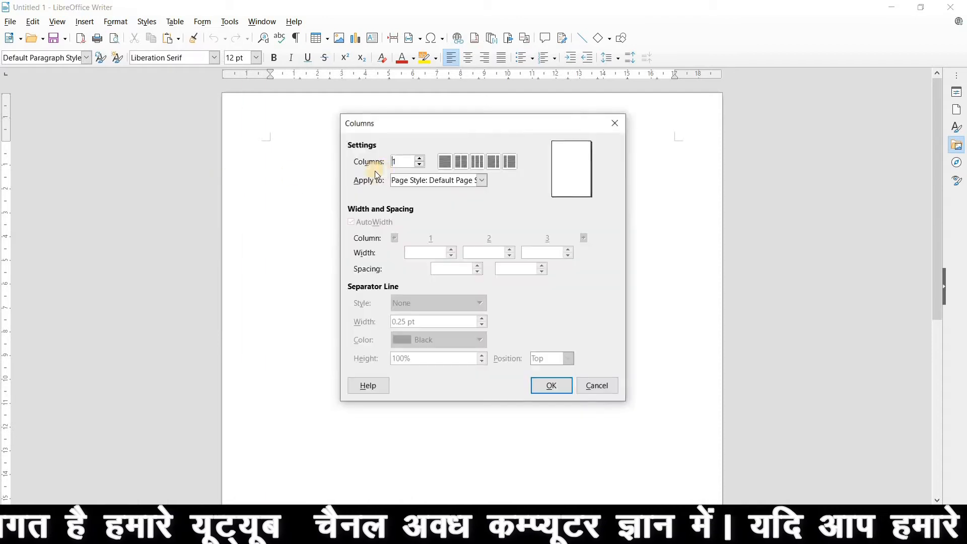
left_click(461, 161)
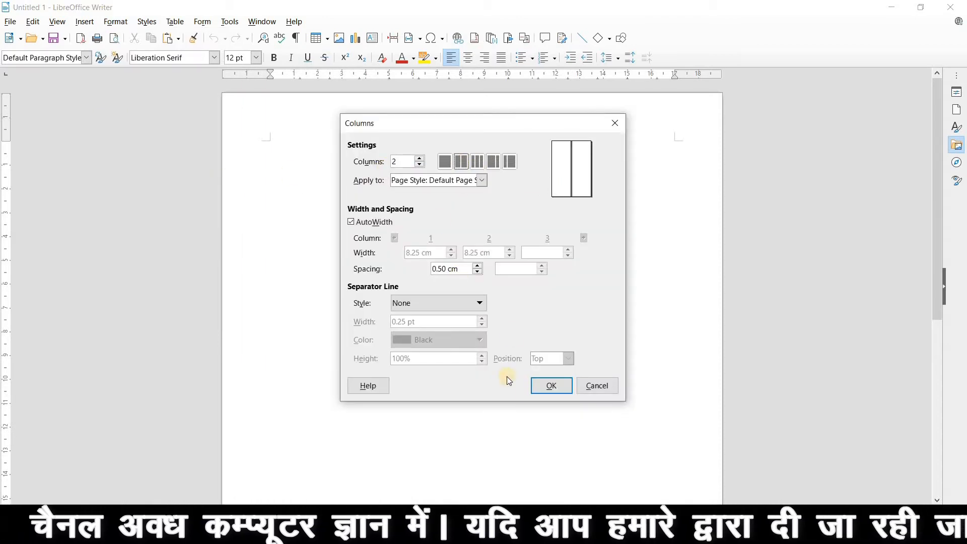
left_click(552, 390)
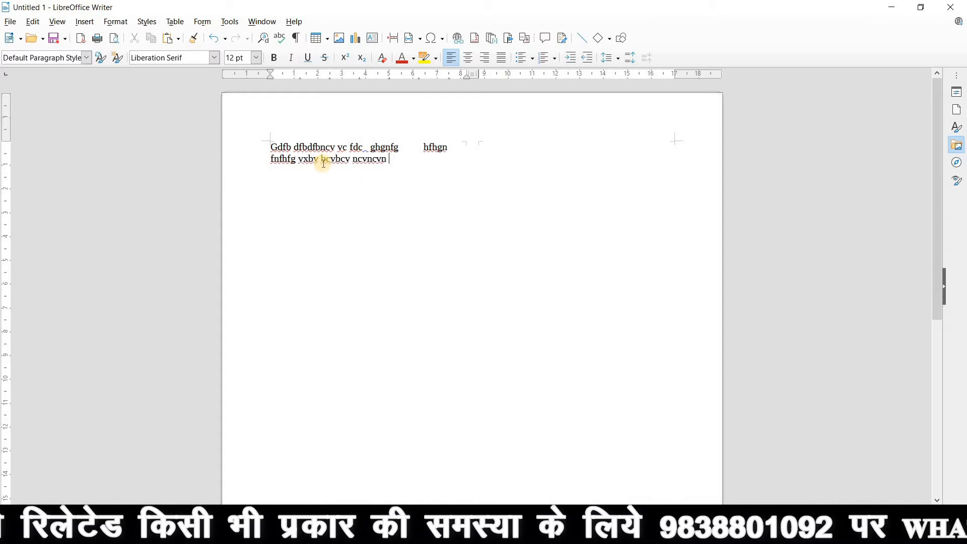
Type 'cv ncn c', insert a column break, and type 'fghghgfhfjgjfgfgjfjg' in the second column.
type("cv ncn cnc ncn")
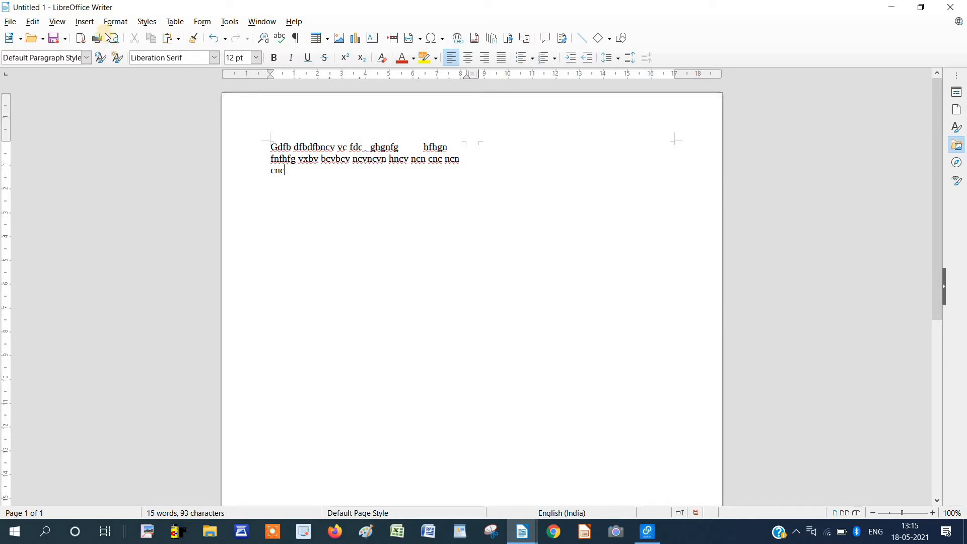
left_click(84, 22)
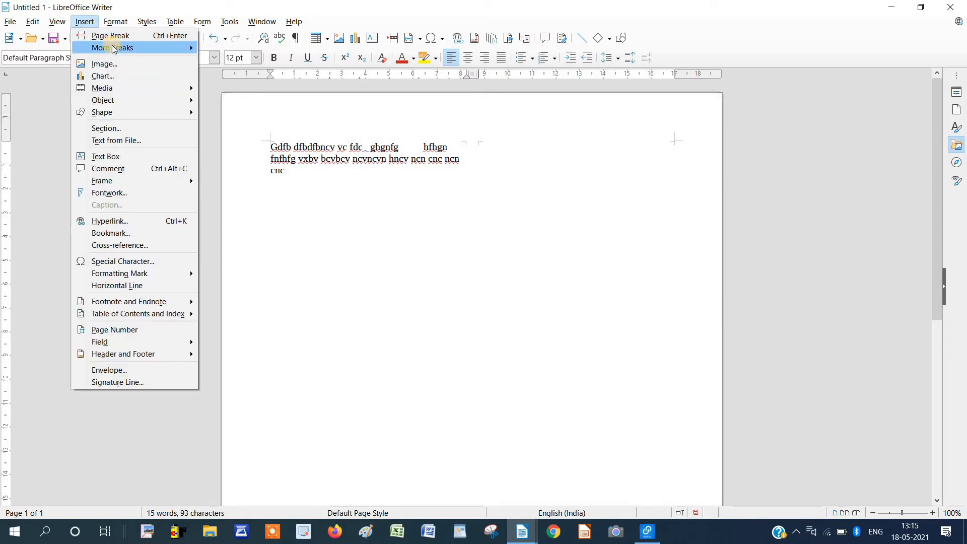
mouse_move(114, 48)
left_click(229, 60)
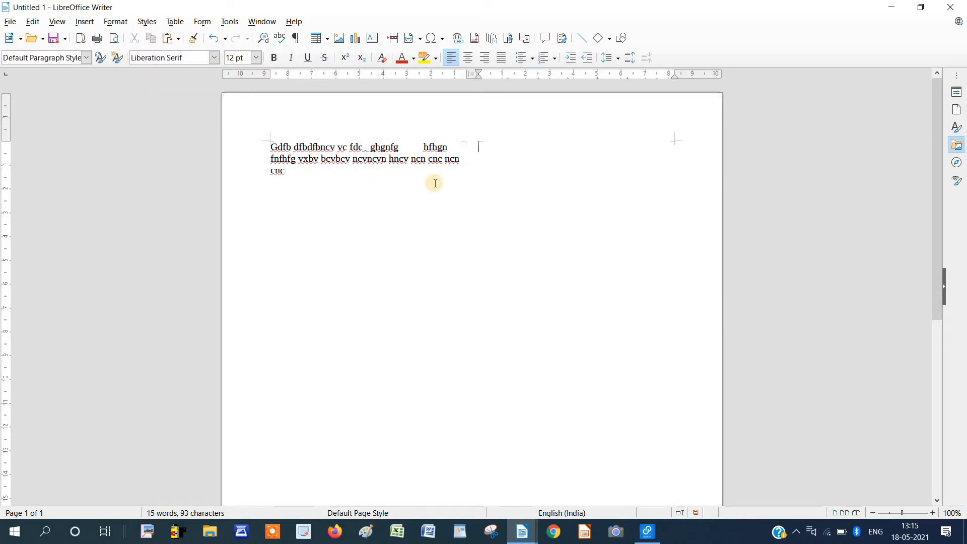
type("fghghgfhfjgj")
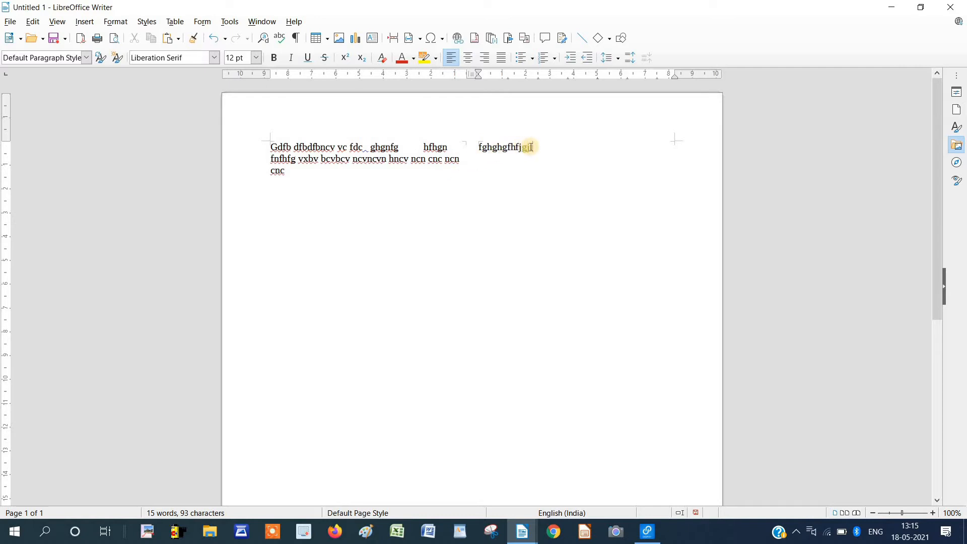
type("fgfgjfjg")
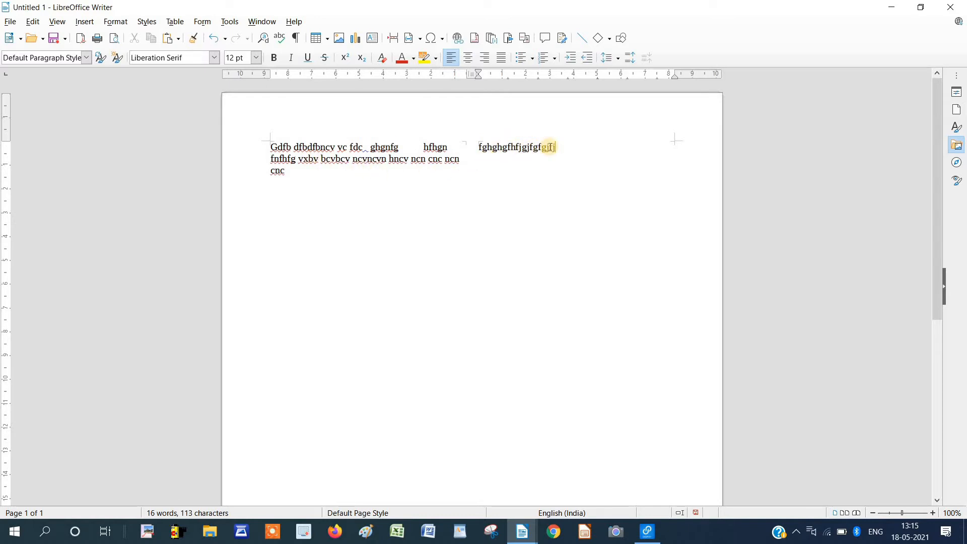
Delete the second column's text and add an empty line below the first column.
left_click_drag(552, 147, 385, 187)
key("BackSpace")
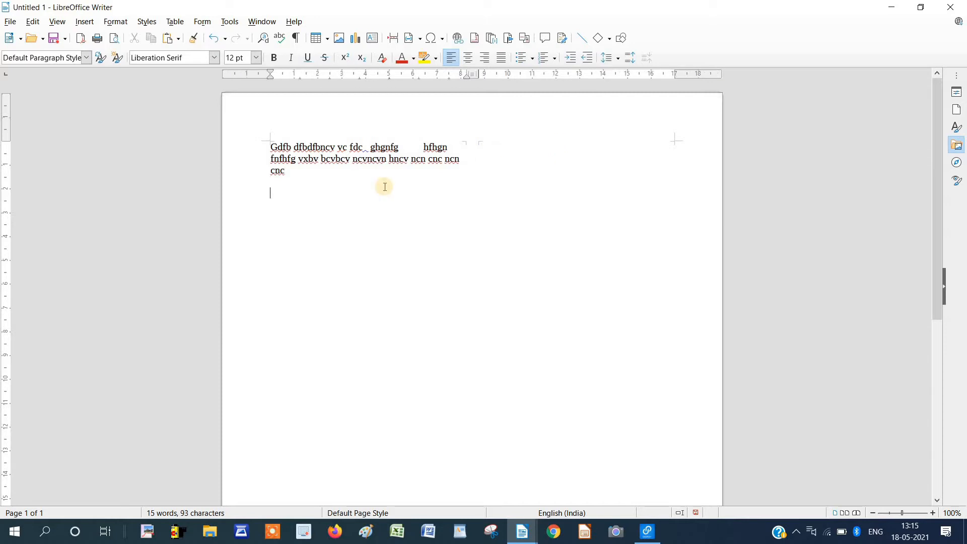
key("Return")
key("Return")
key("Return")
key("Return")
key("Return")
key("Return")
key("Return")
key("Return")
key("Return")
key("Return")
key("Return")
key("Return")
key("Return")
key("Return")
key("Return")
key("Return")
key("Return")
key("Return")
key("Return")
key("Return")
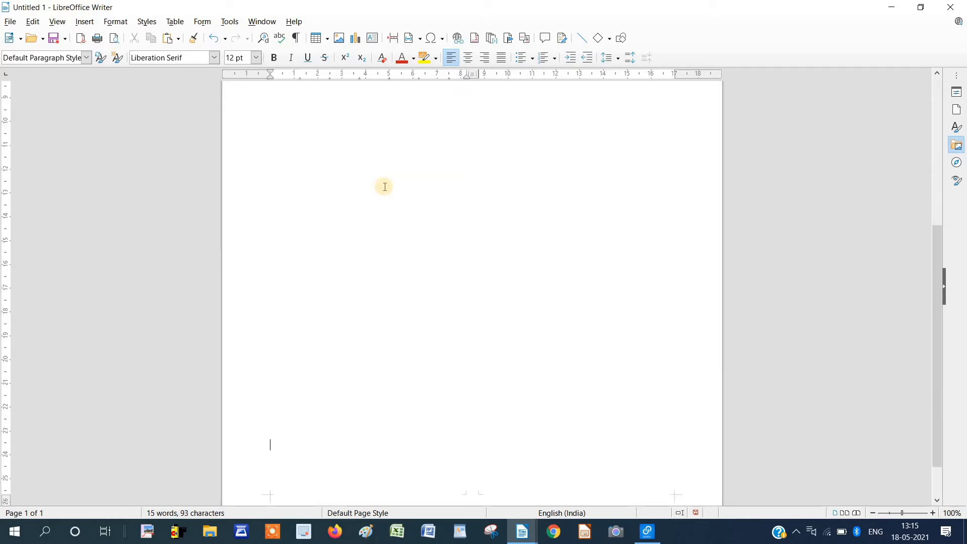
key("ctrl+z")
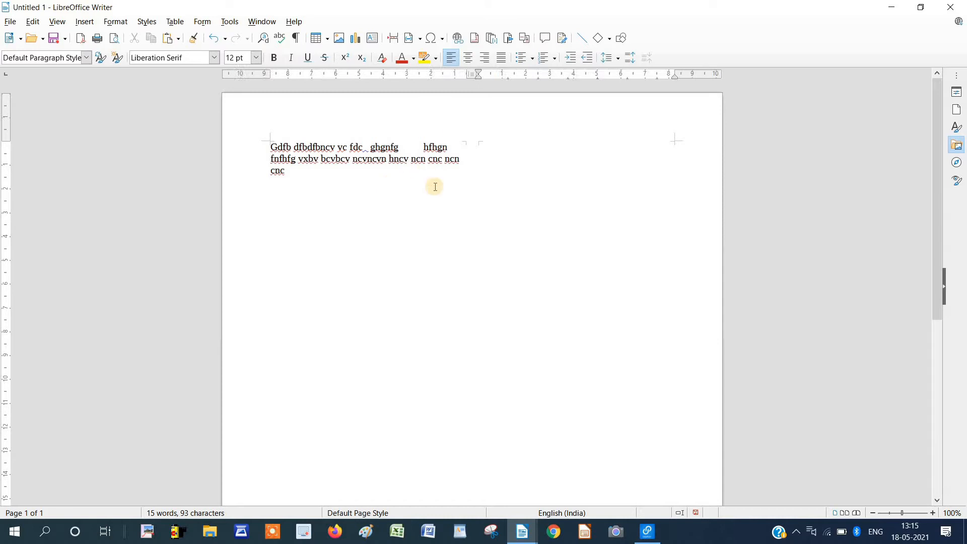
key("ctrl+z")
key("ctrl+z")
key("ctrl+z")
key("ctrl+z")
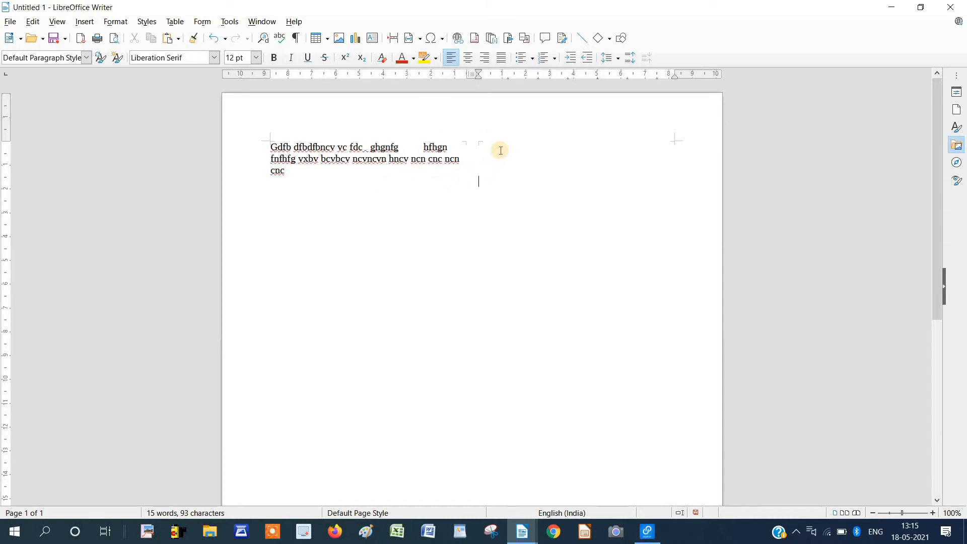
key("Return")
key("Return")
key("Return")
key("Return")
key("Return")
key("Return")
key("Return")
key("Return")
key("Return")
key("Return")
key("Return")
key("Return")
key("Return")
key("Return")
key("Return")
key("Return")
key("Return")
key("Return")
key("Return")
key("Return")
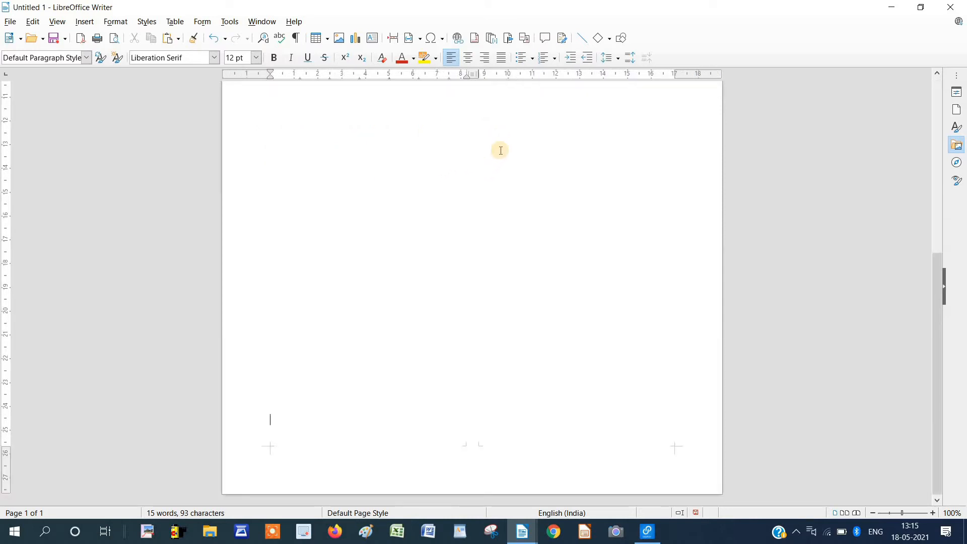
scroll(497, 152, "up", 5)
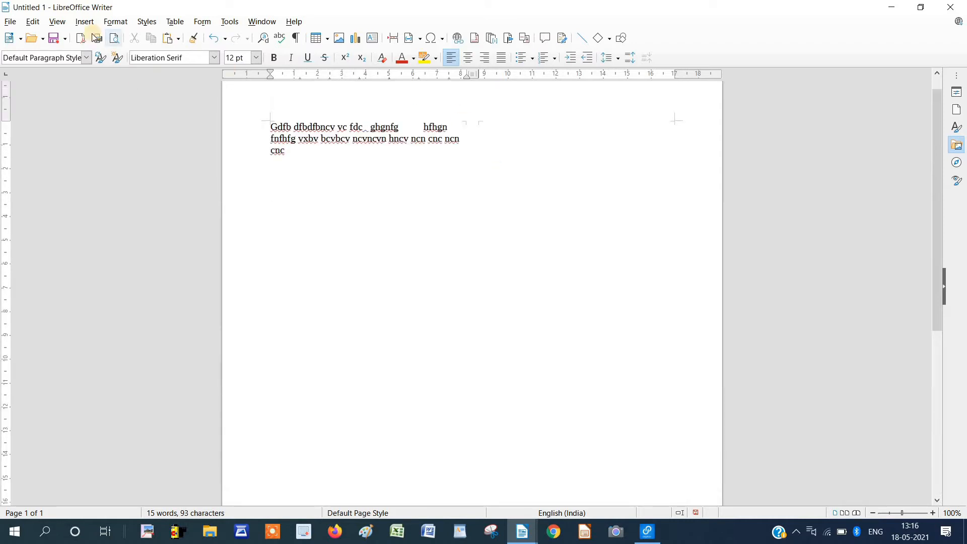
Insert another column break, then close Untitled 1 without saving.
left_click(84, 22)
mouse_move(126, 48)
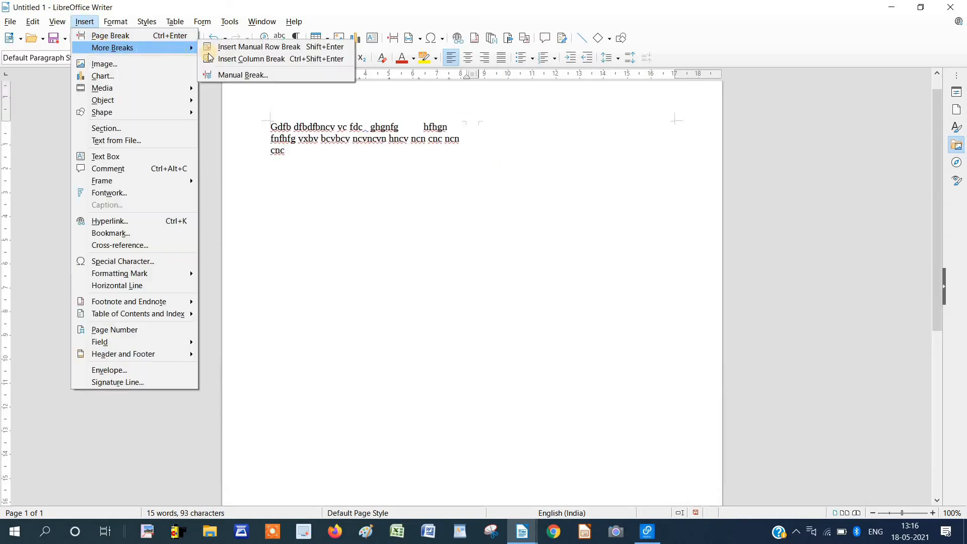
left_click(227, 59)
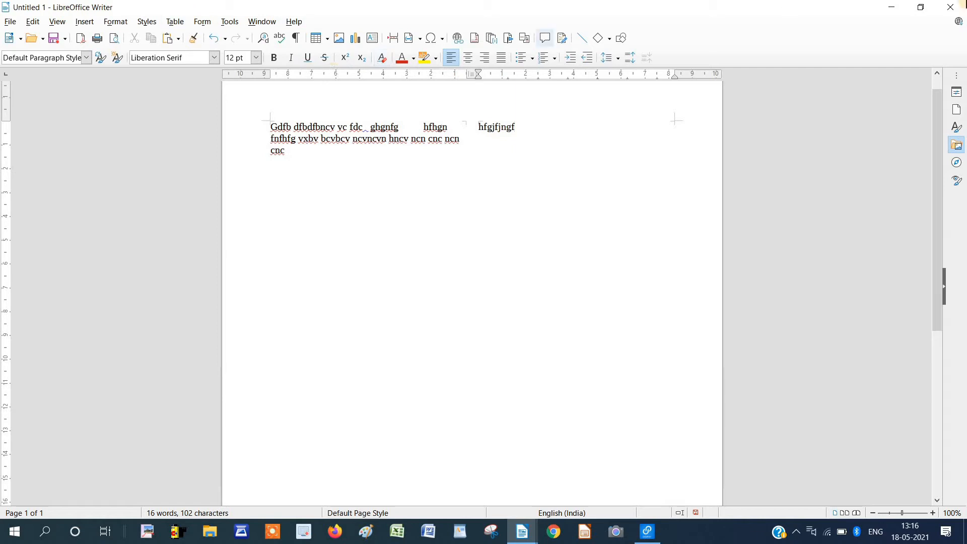
left_click(950, 7)
left_click(525, 285)
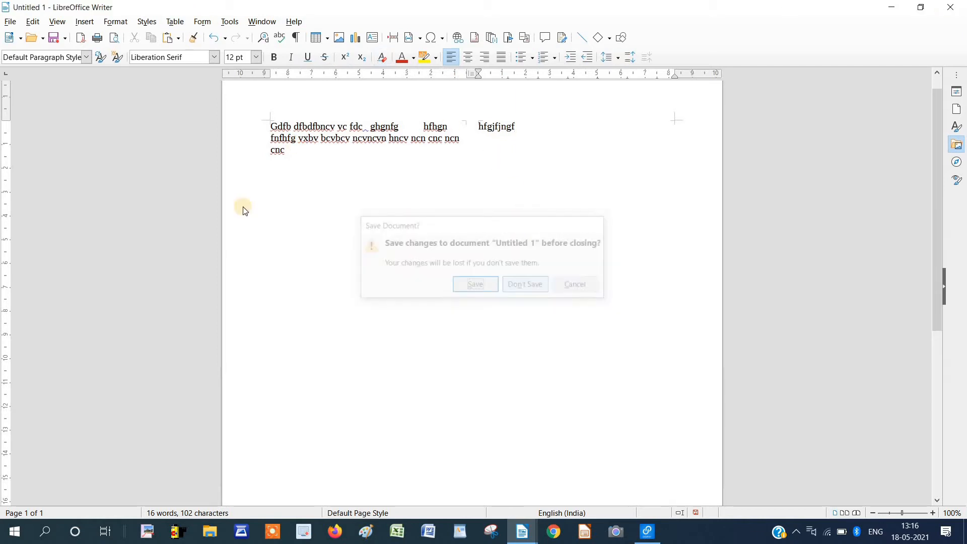
Put the cursor in the Caption:- heading on page 2 and open the Insert menu.
left_click(84, 22)
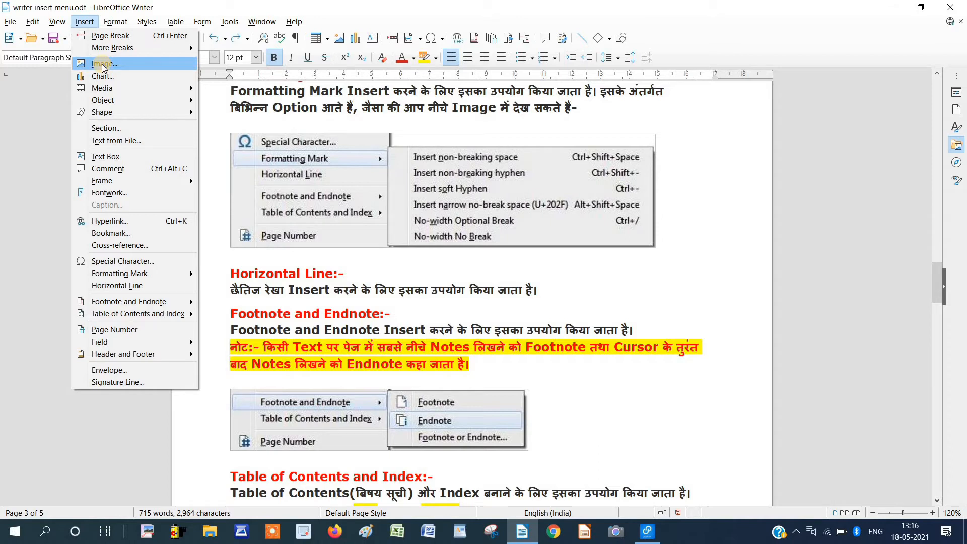
left_click(411, 234)
scroll(415, 237, "down", 3)
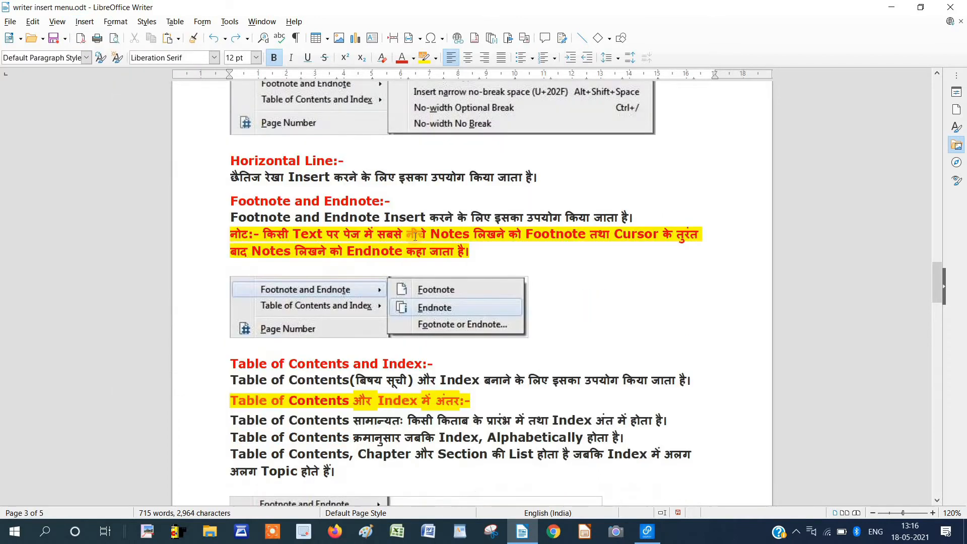
scroll(415, 237, "down", 20)
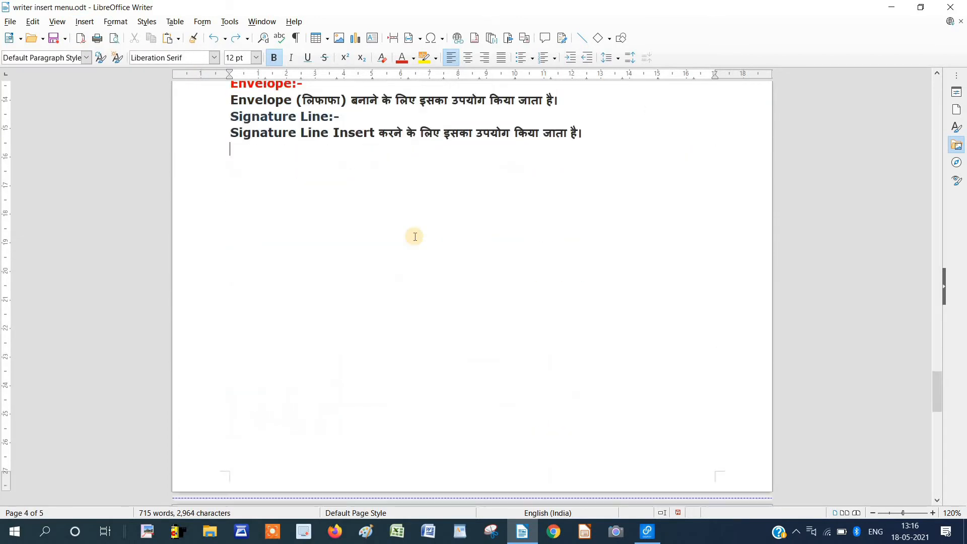
scroll(415, 237, "up", 20)
left_click(336, 201)
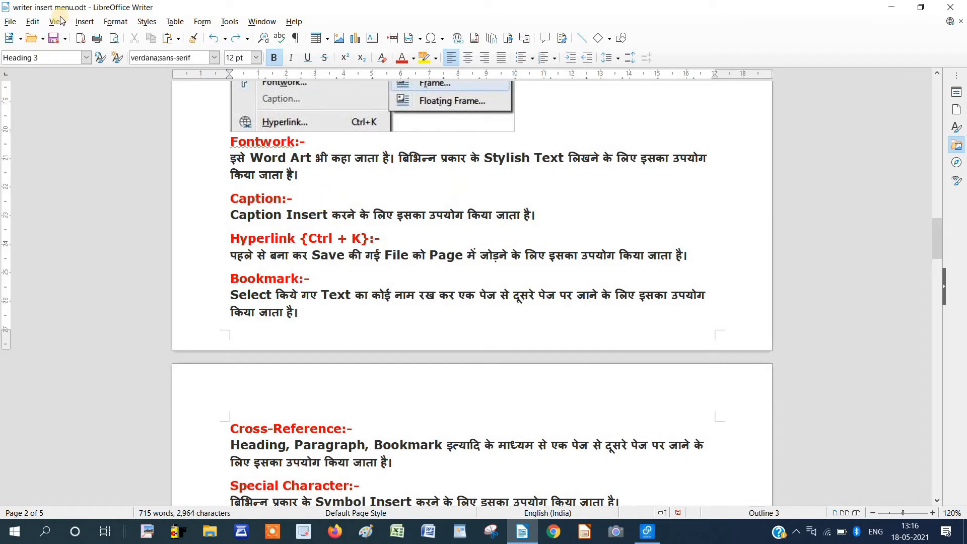
left_click(84, 25)
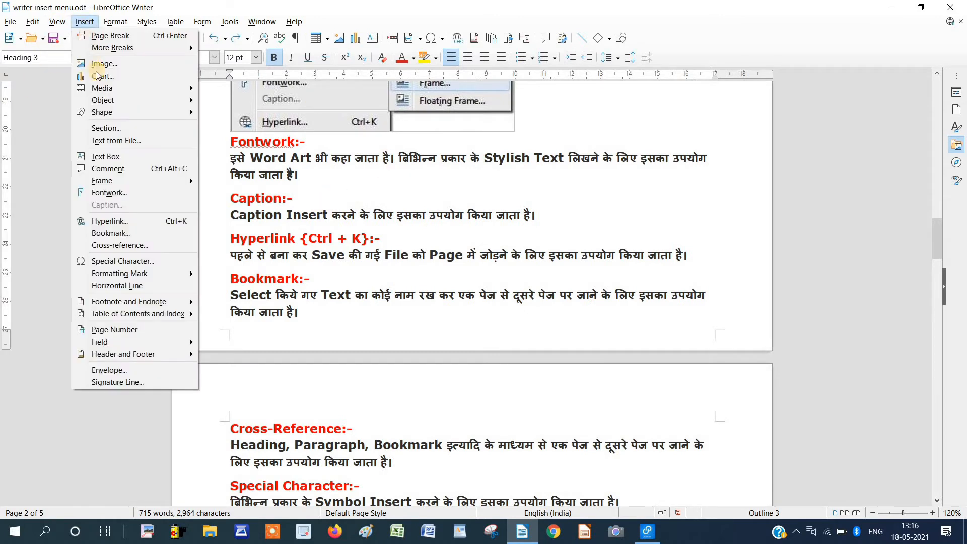
Insert the beach-background removebg-preview photo, shrink it to about 2.01 x 2.23, and shift it left.
left_click(97, 64)
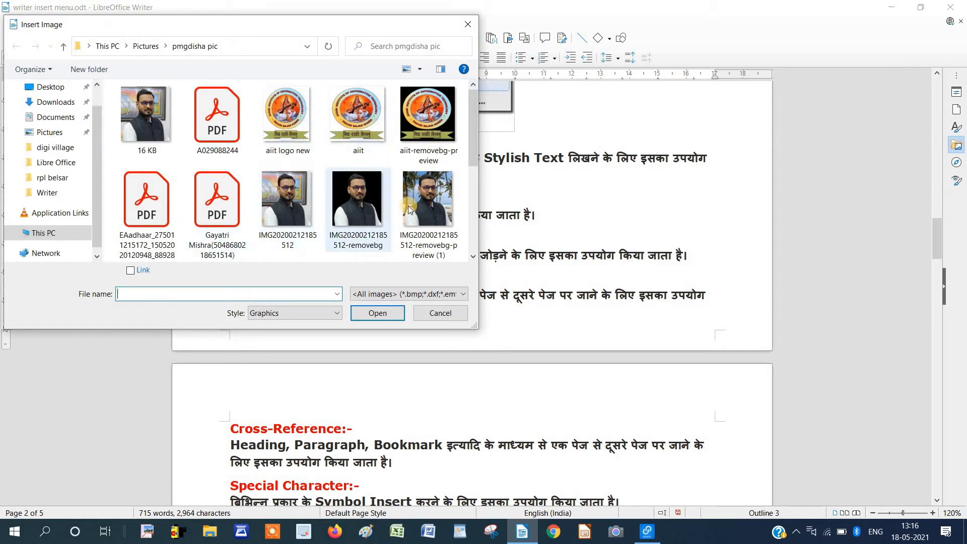
left_click(428, 201)
left_click(390, 312)
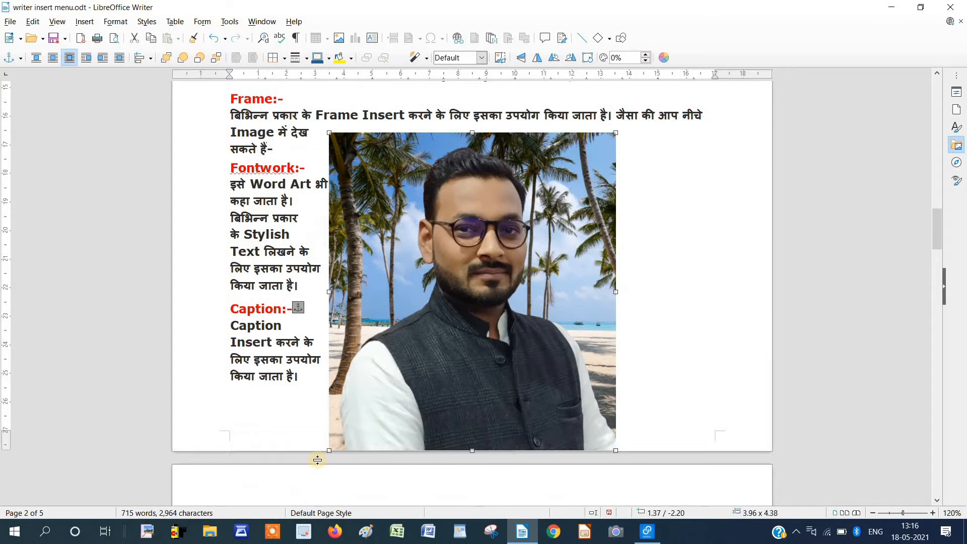
left_click_drag(330, 450, 474, 246)
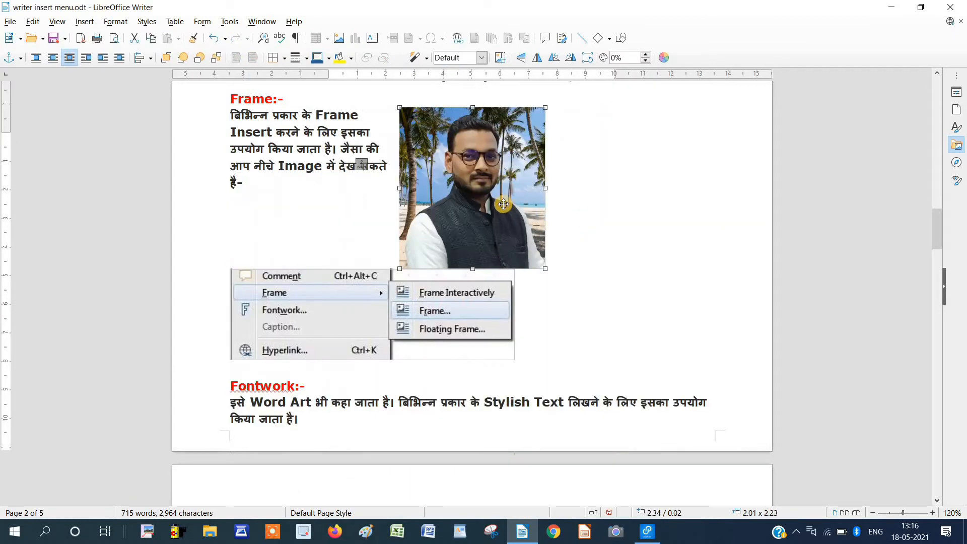
left_click_drag(503, 204, 512, 185)
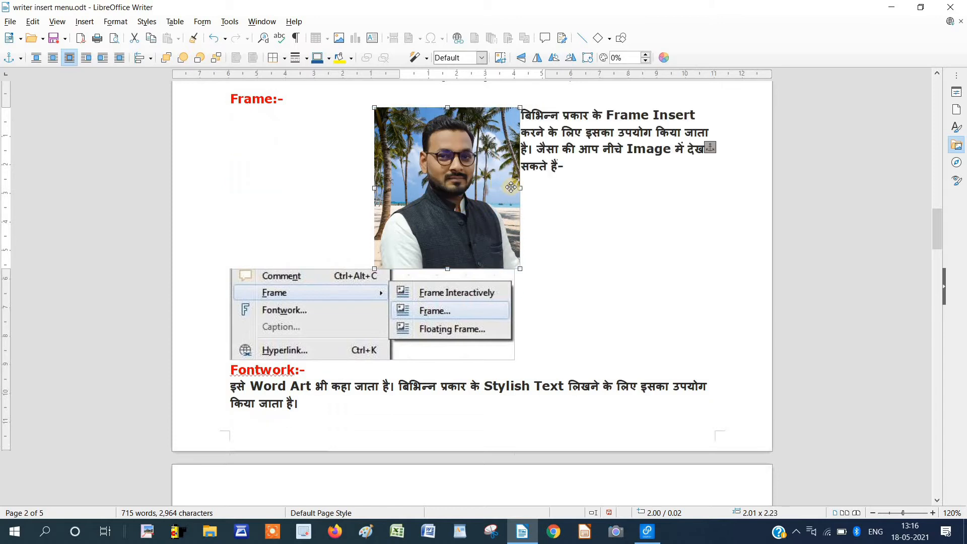
scroll(482, 216, "up", 3)
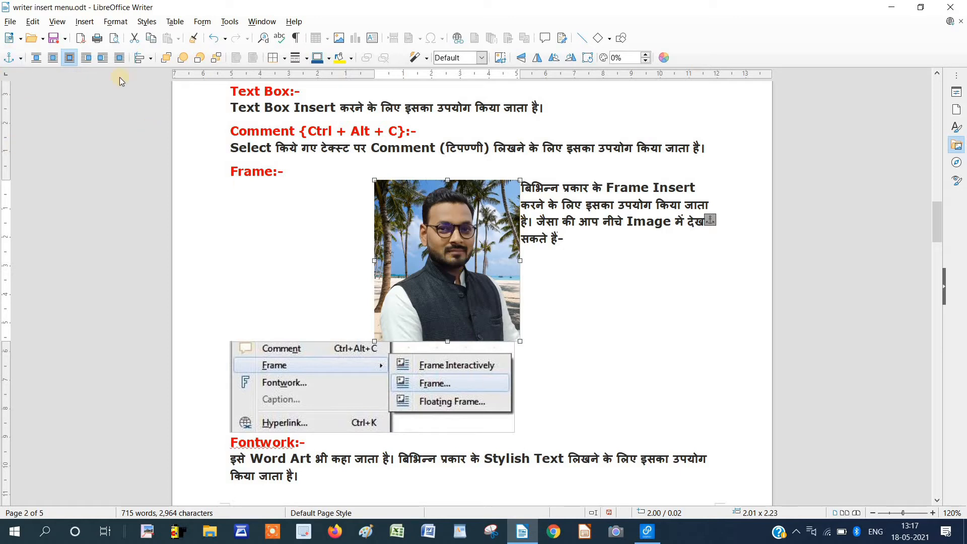
Try Wrap Off, Parallel and Before wrapping, moving the photo beside the Comment heading, then right.
left_click(36, 57)
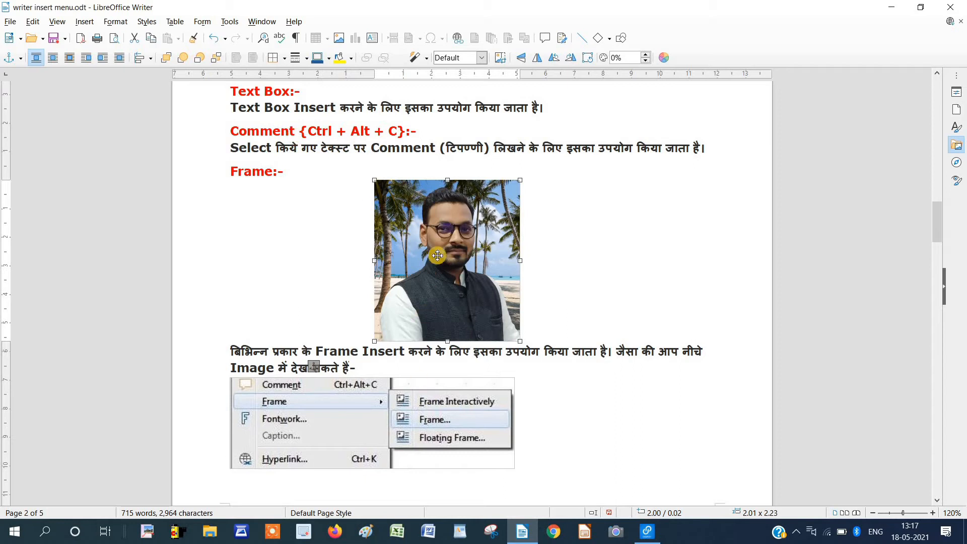
left_click(51, 60)
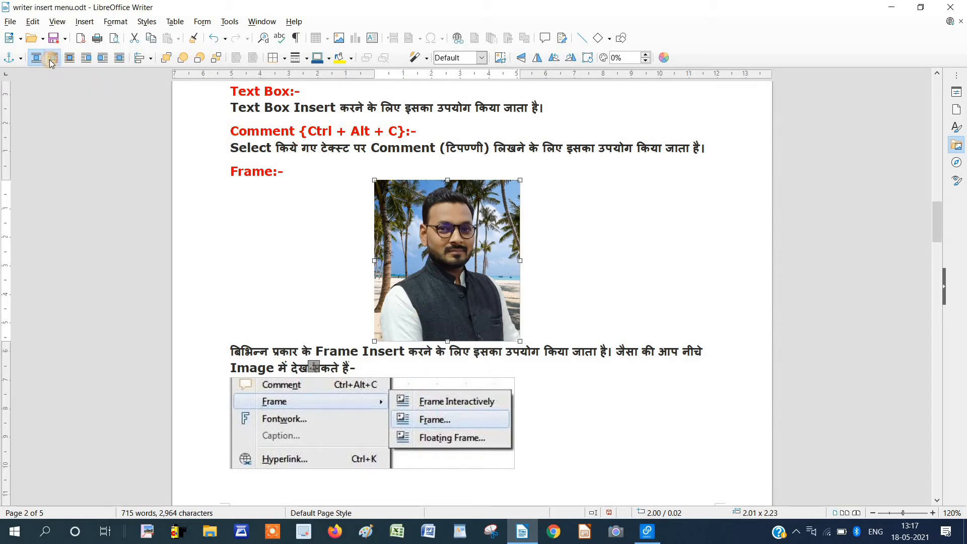
left_click_drag(435, 247, 436, 215)
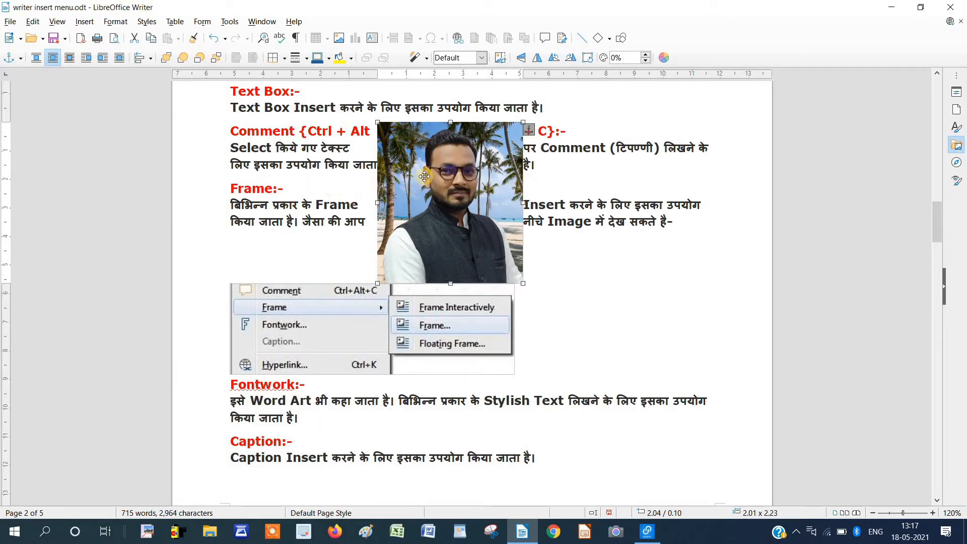
left_click(85, 58)
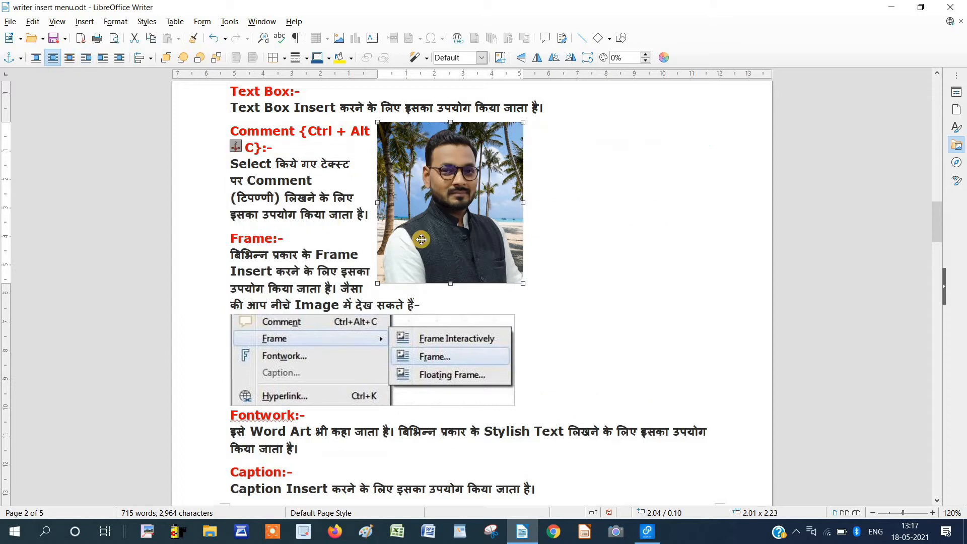
left_click_drag(463, 214, 589, 203)
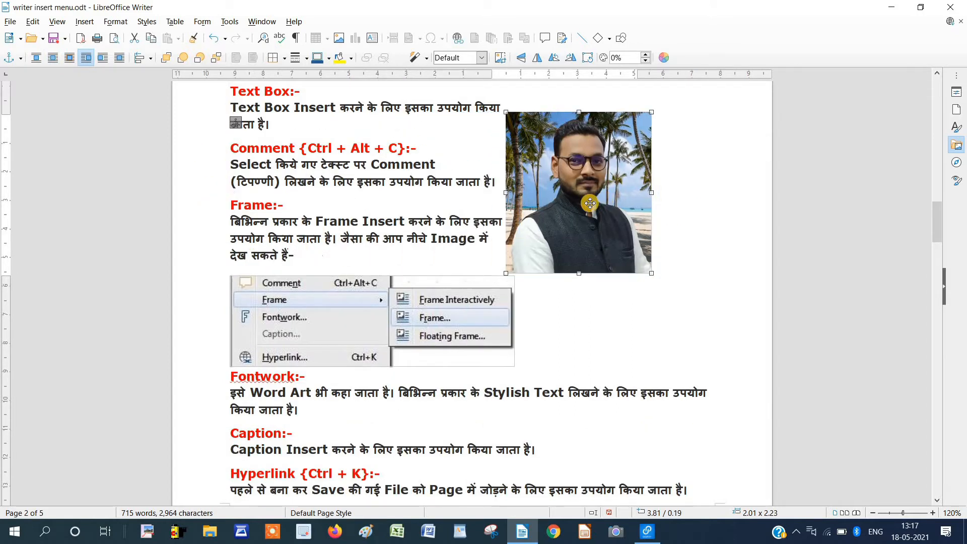
Switch the photo to After, then Through wrapping, moving it left and then over the text.
left_click(103, 59)
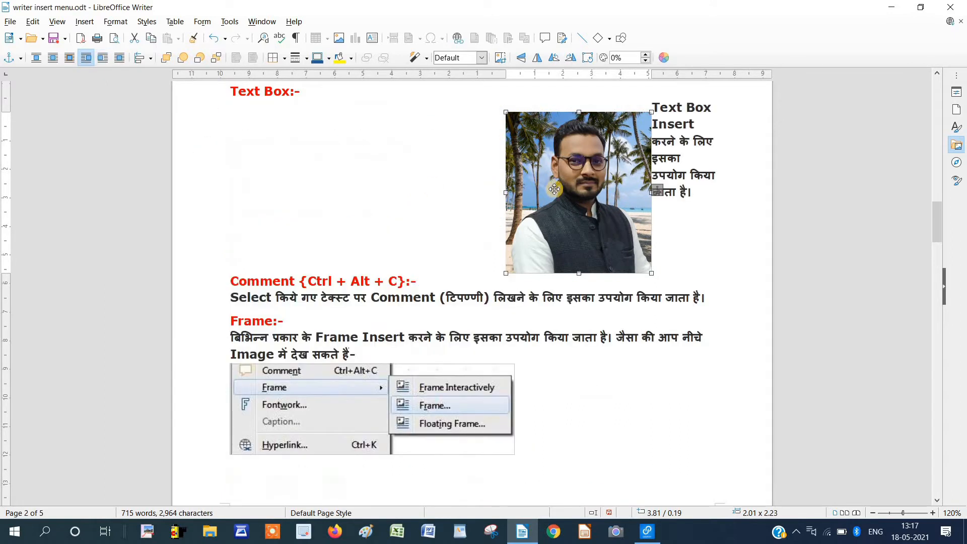
left_click_drag(554, 190, 297, 188)
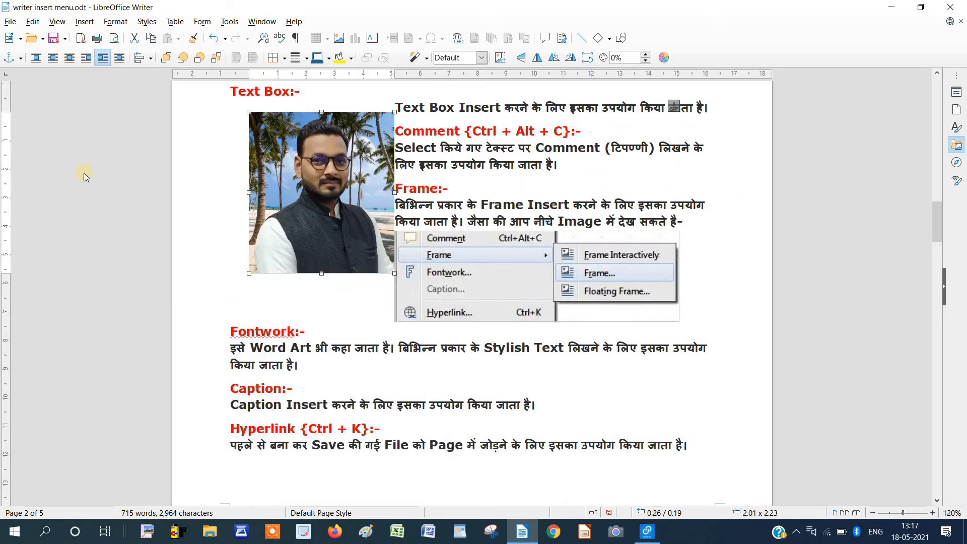
left_click(120, 59)
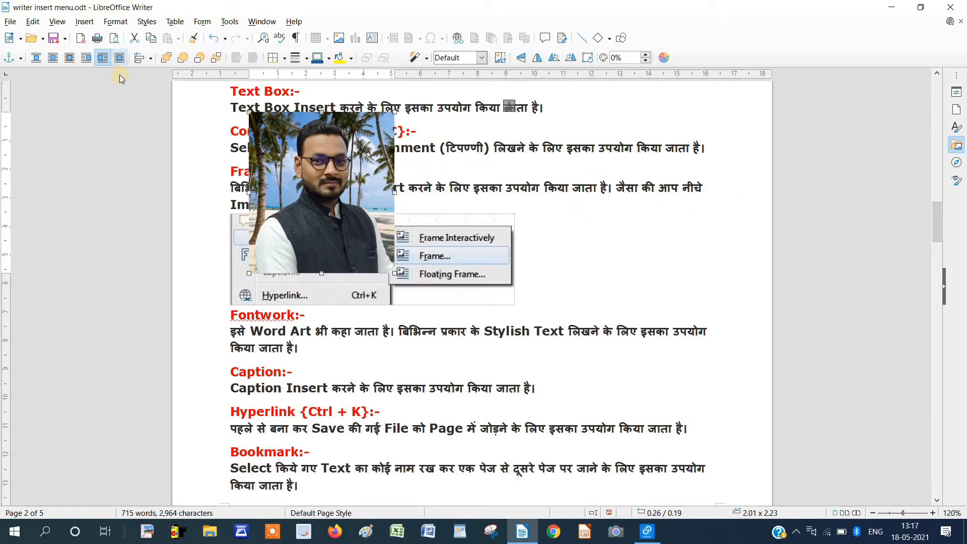
left_click_drag(329, 221, 479, 210)
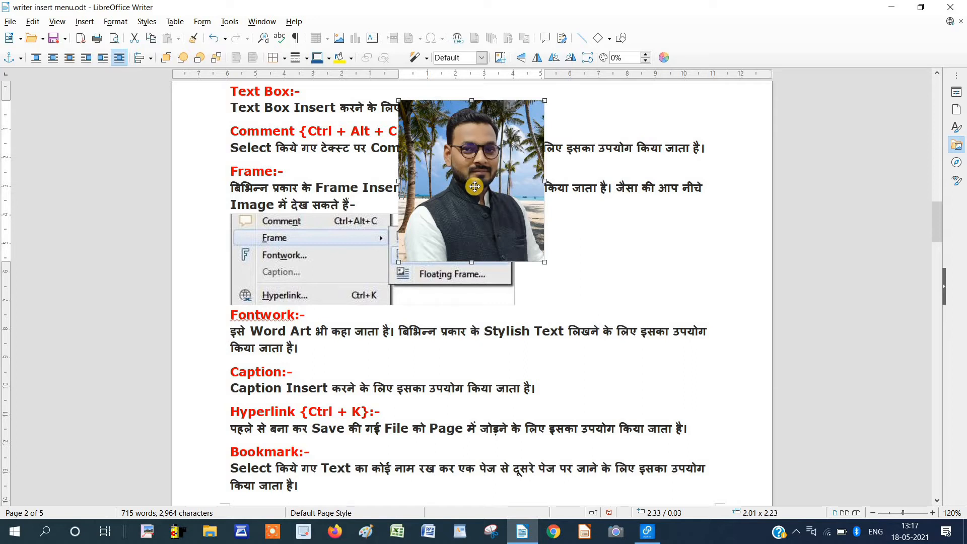
left_click(150, 60)
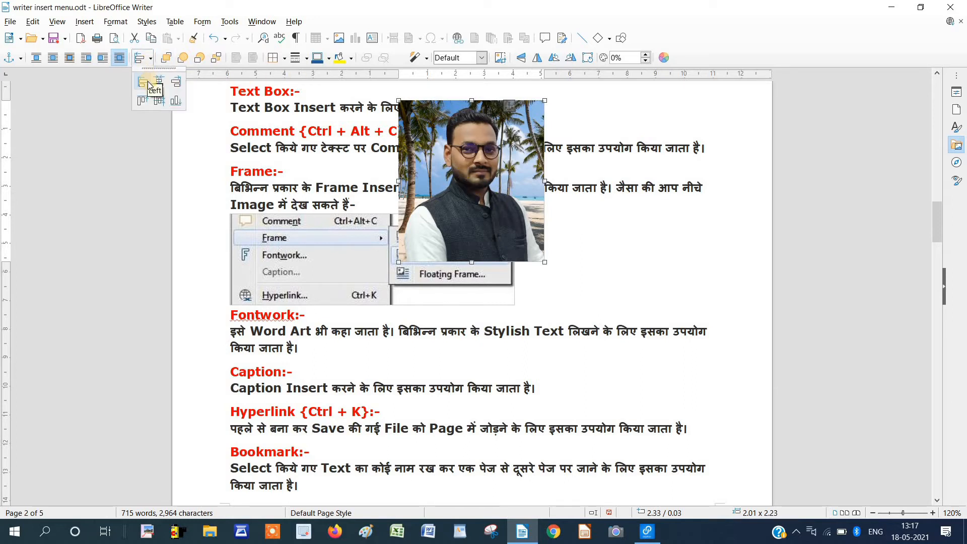
Try Left, Right and Center alignment on the photo, finishing with Top alignment.
left_click(143, 81)
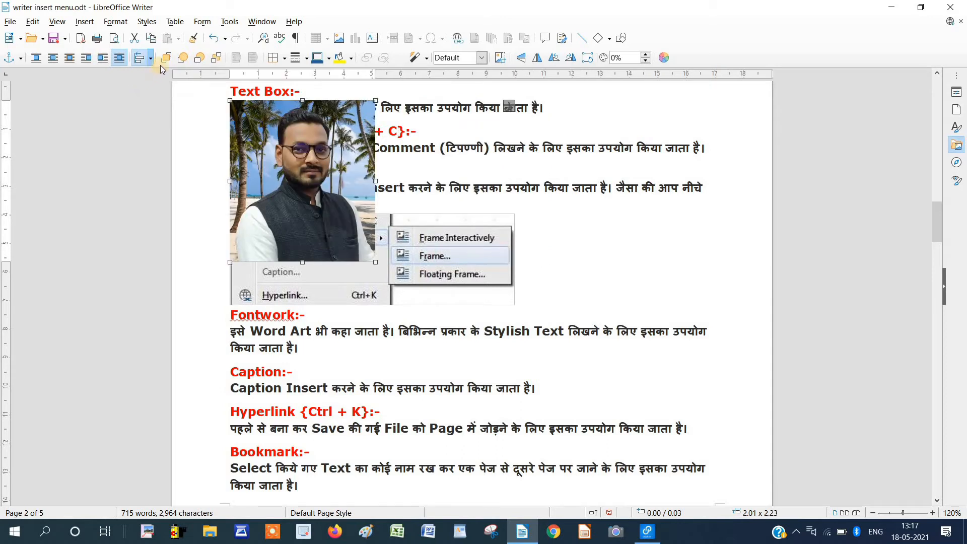
left_click(152, 59)
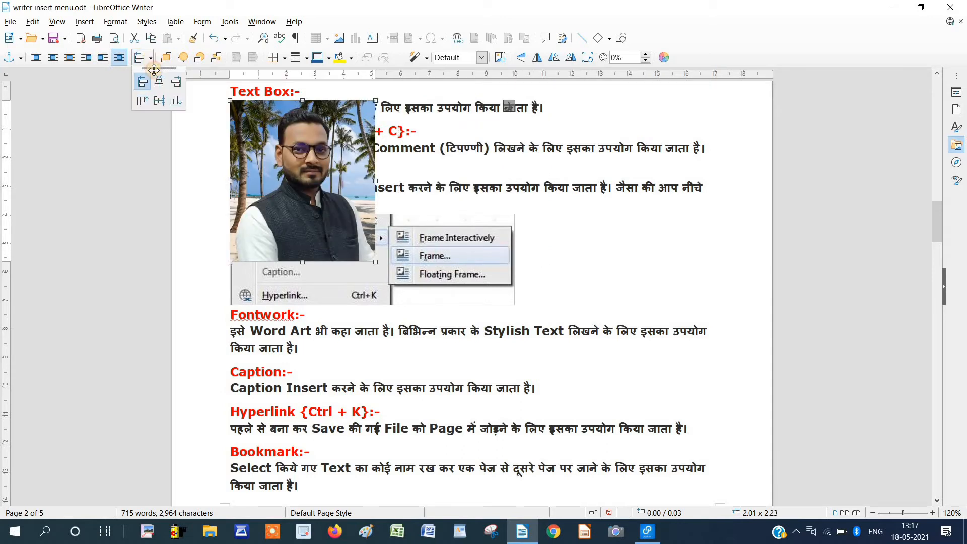
left_click(174, 88)
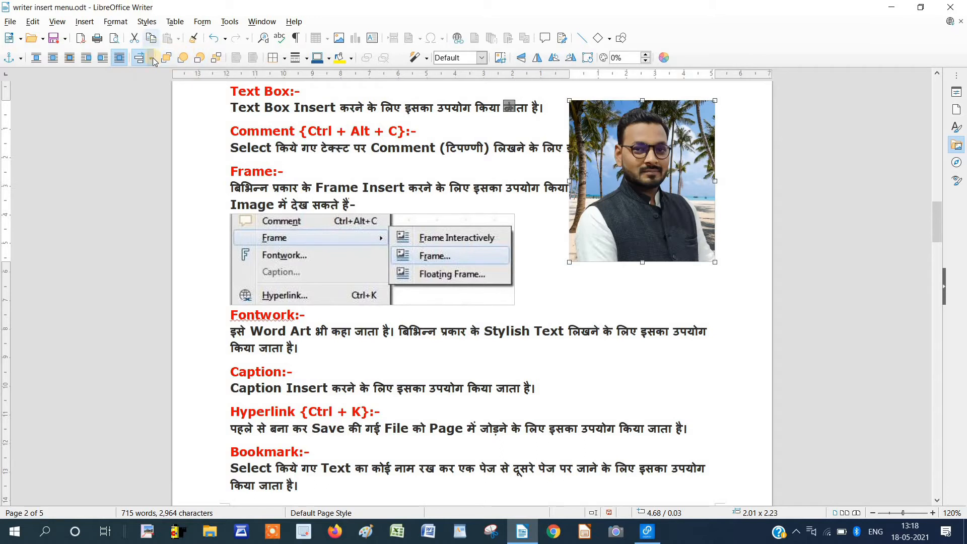
left_click(153, 59)
left_click(159, 84)
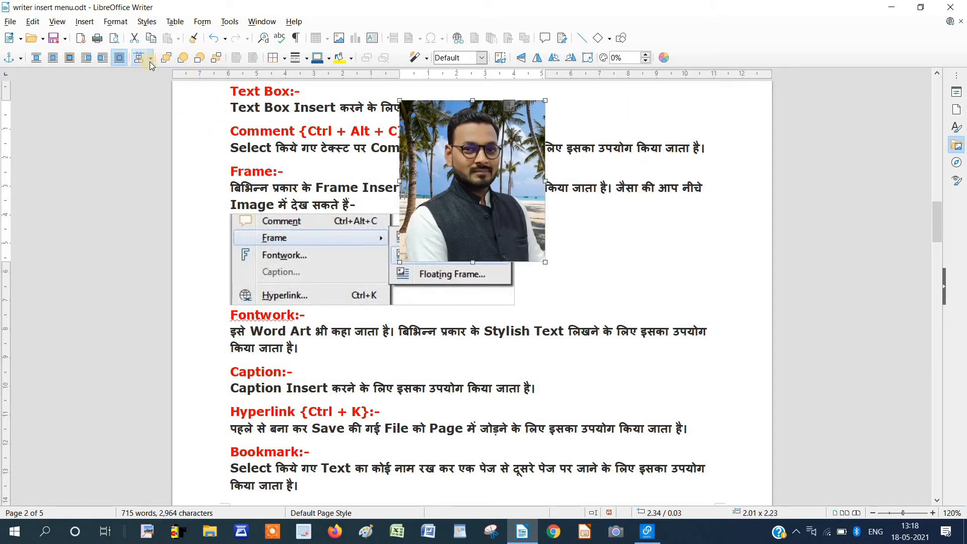
left_click(151, 59)
left_click(143, 100)
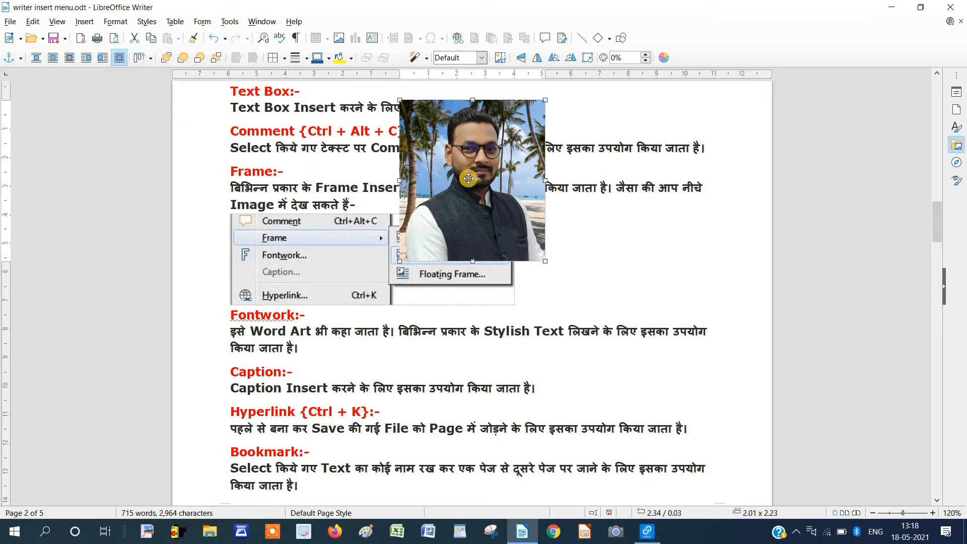
Drag the photo up-left over the Frame menu screenshot and nudge the screenshot slightly.
left_click_drag(471, 178, 332, 283)
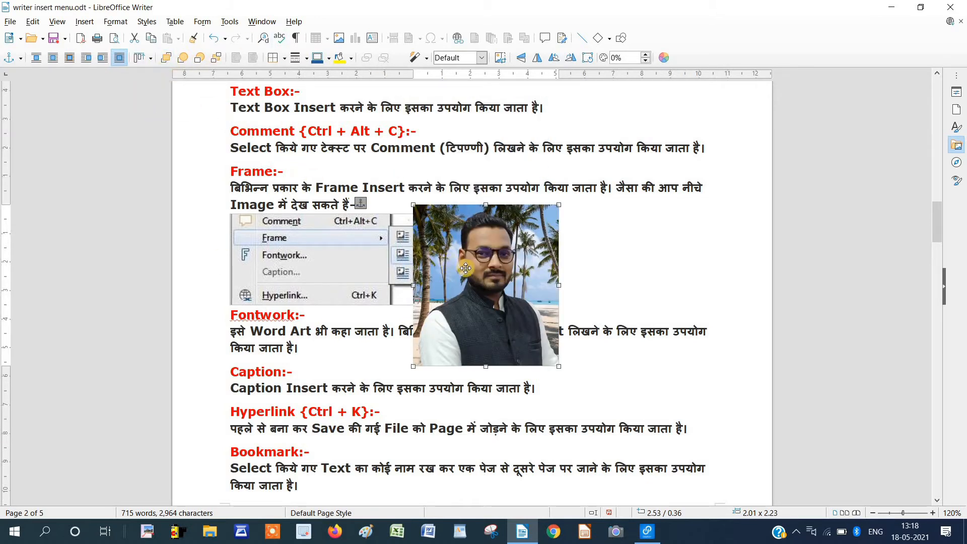
left_click_drag(473, 268, 455, 232)
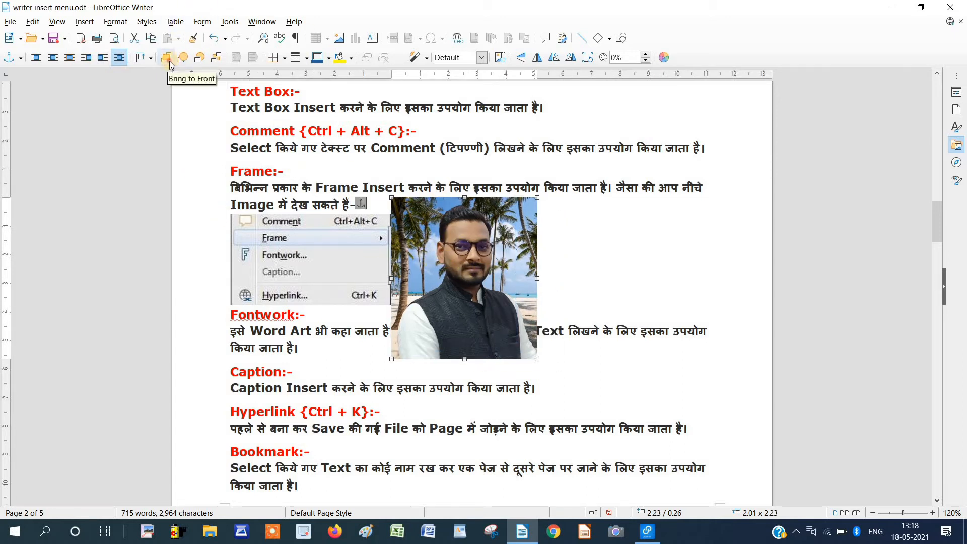
left_click_drag(460, 259, 424, 247)
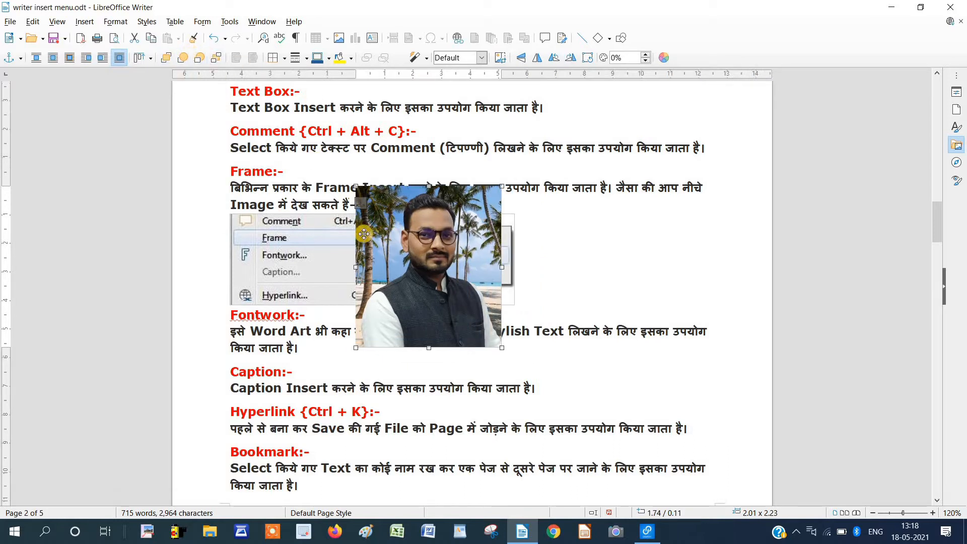
left_click(348, 239)
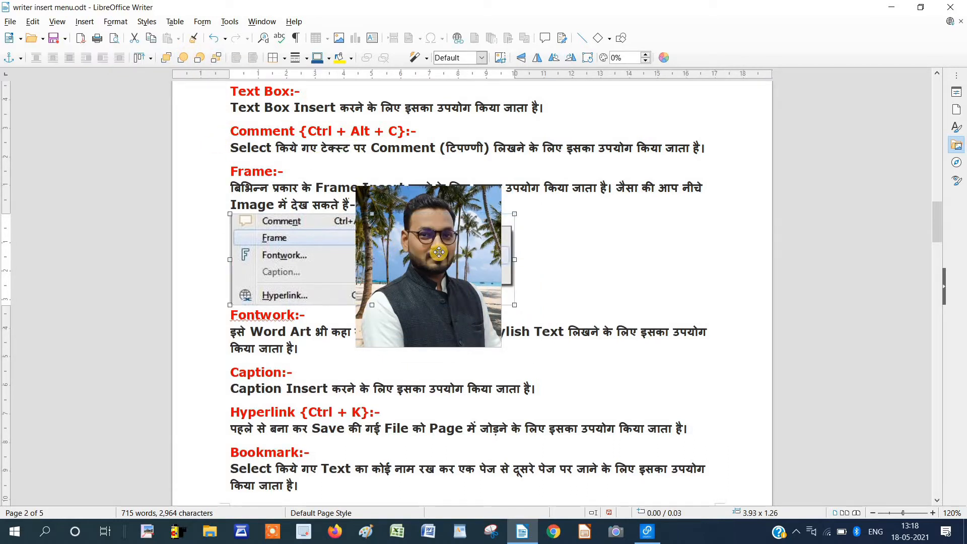
left_click_drag(461, 245, 461, 242)
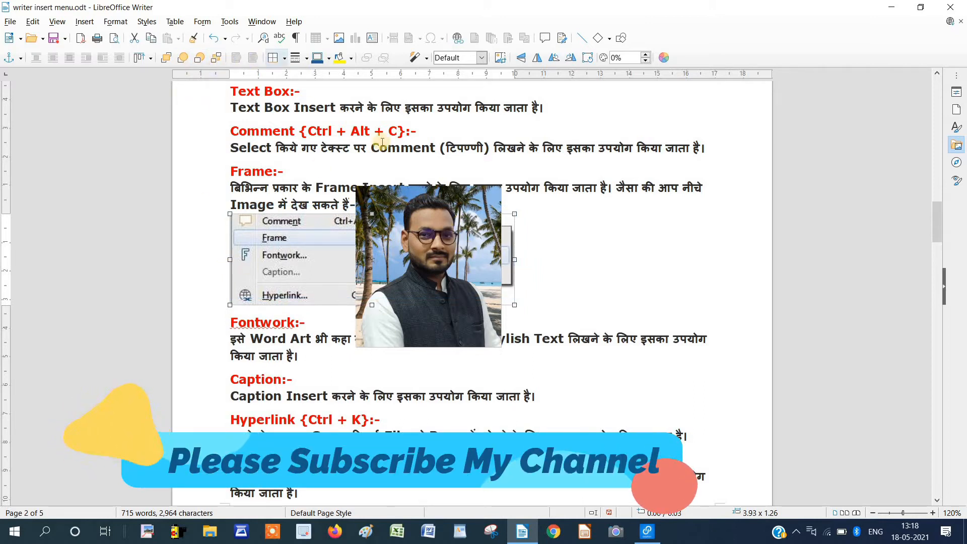
Open and dismiss the Borders list, then move the photo right over the Frame description.
left_click(284, 59)
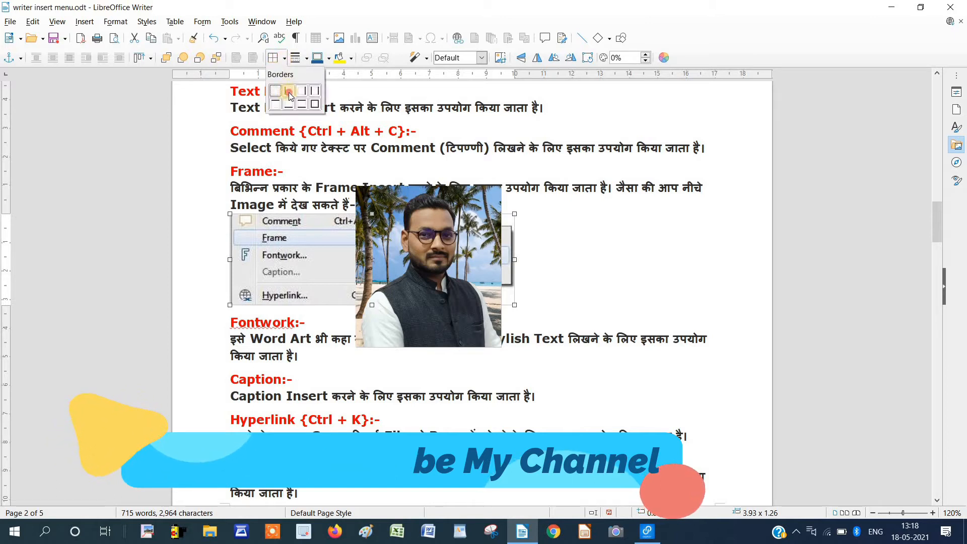
left_click(290, 92)
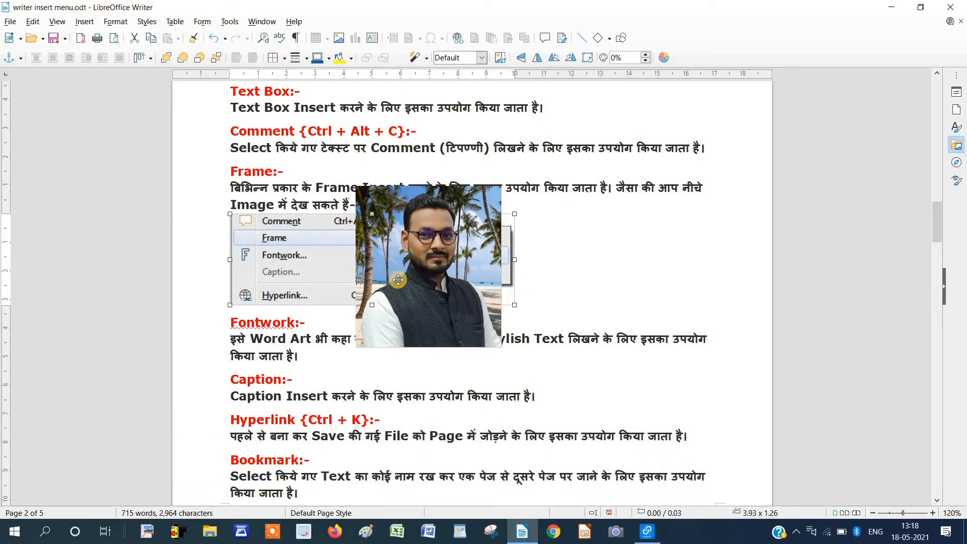
left_click(456, 305)
left_click_drag(451, 296, 622, 287)
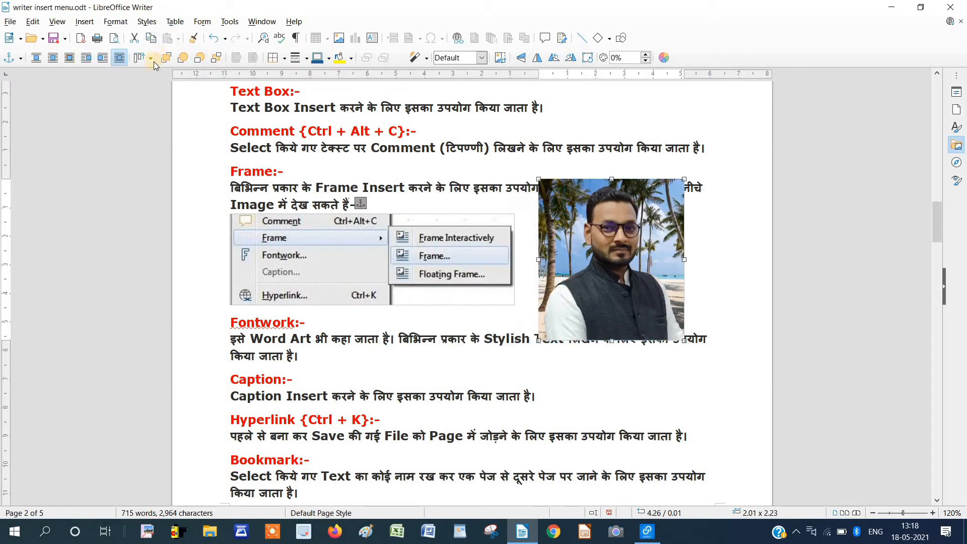
Try border arrangements on the photo and move it beside the Frame paragraph.
left_click(285, 58)
left_click(315, 104)
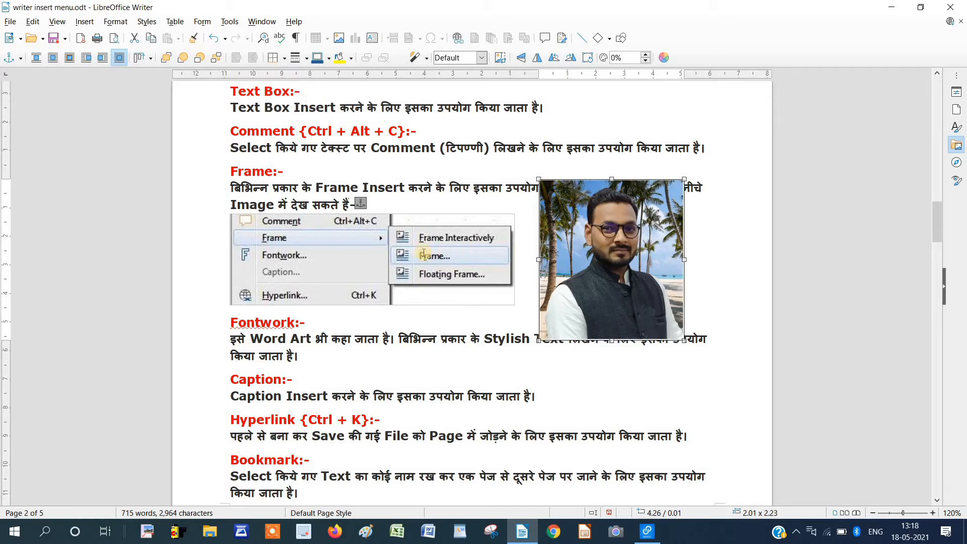
left_click(284, 58)
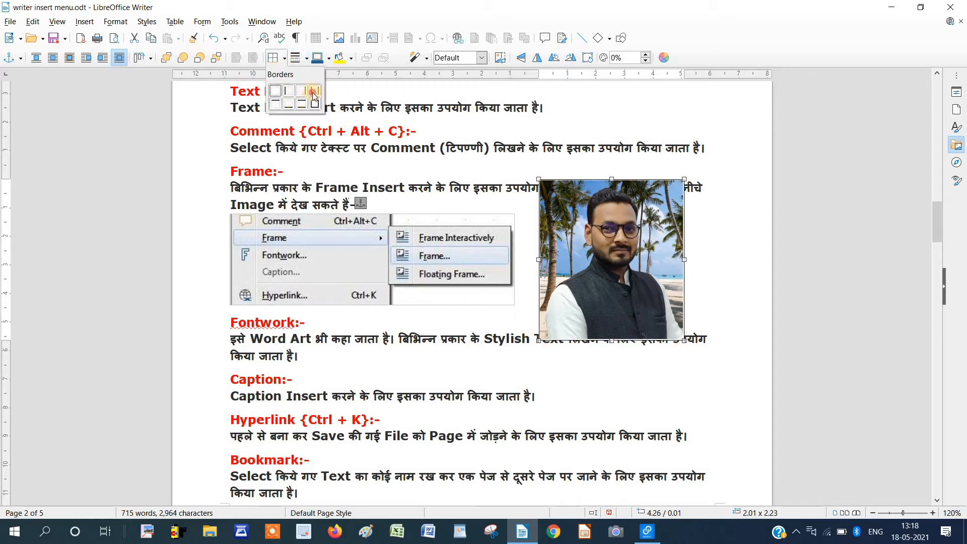
left_click(313, 93)
left_click_drag(647, 259, 674, 231)
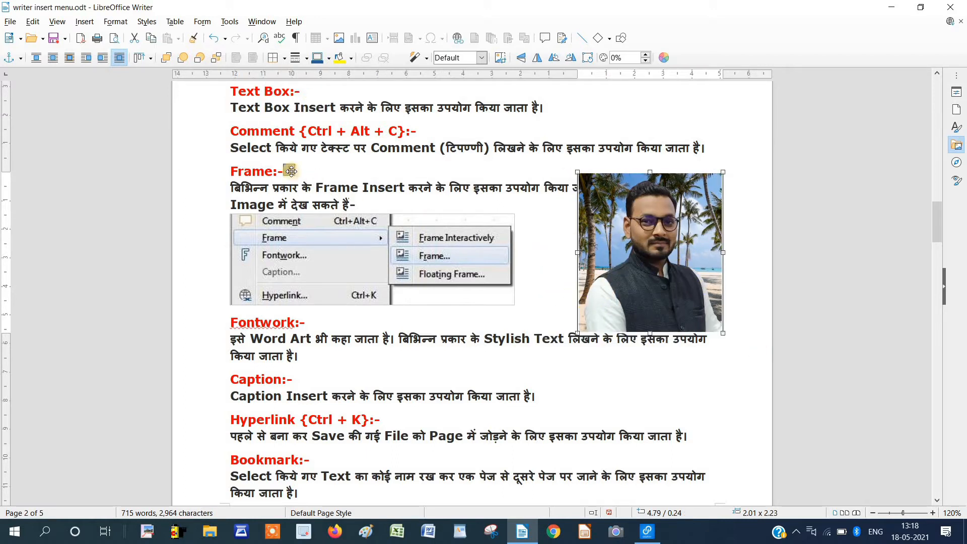
Give the photo a border line style and a full box border.
left_click(305, 60)
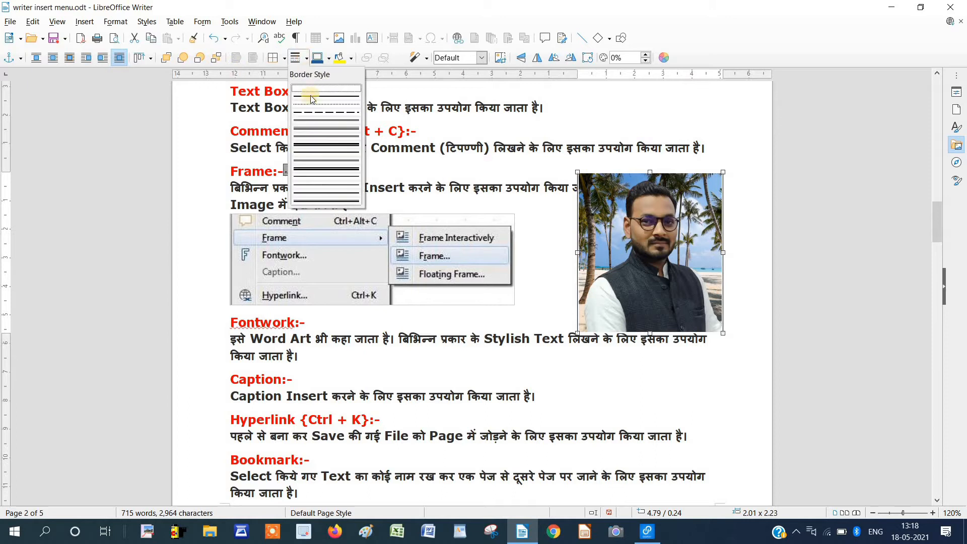
left_click(328, 169)
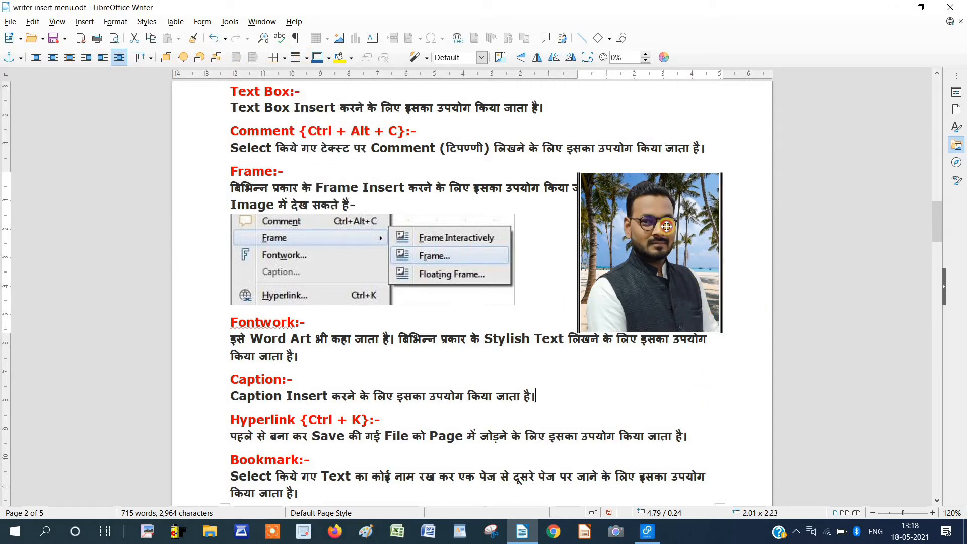
left_click(306, 59)
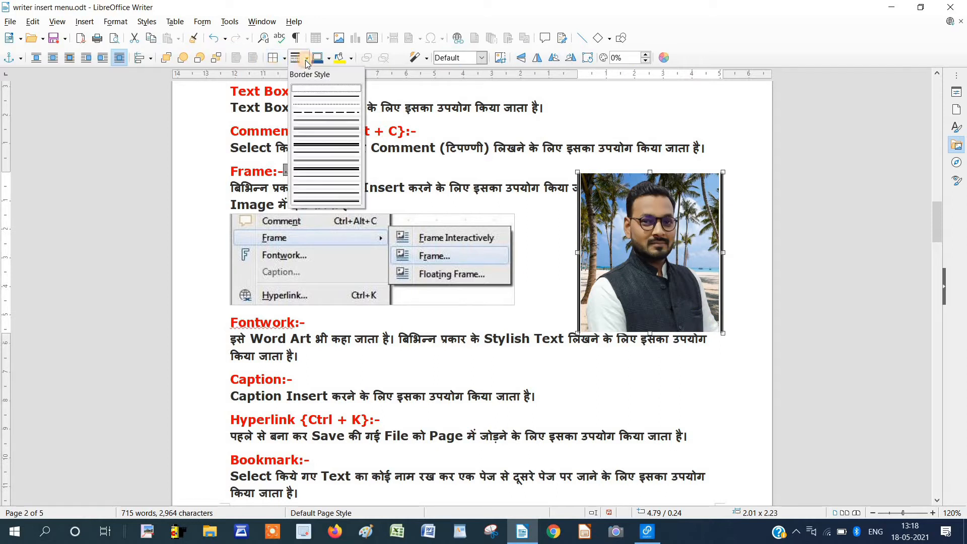
left_click(335, 110)
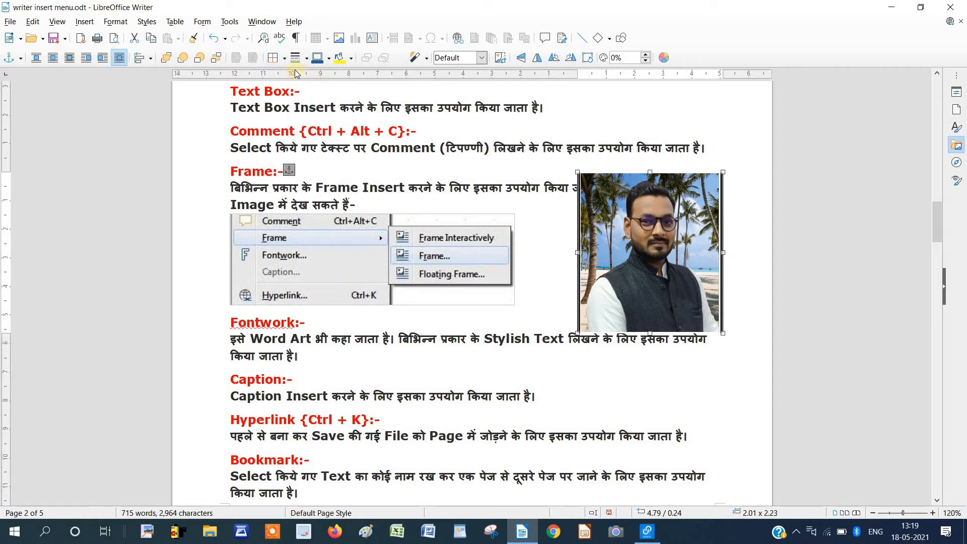
left_click(281, 59)
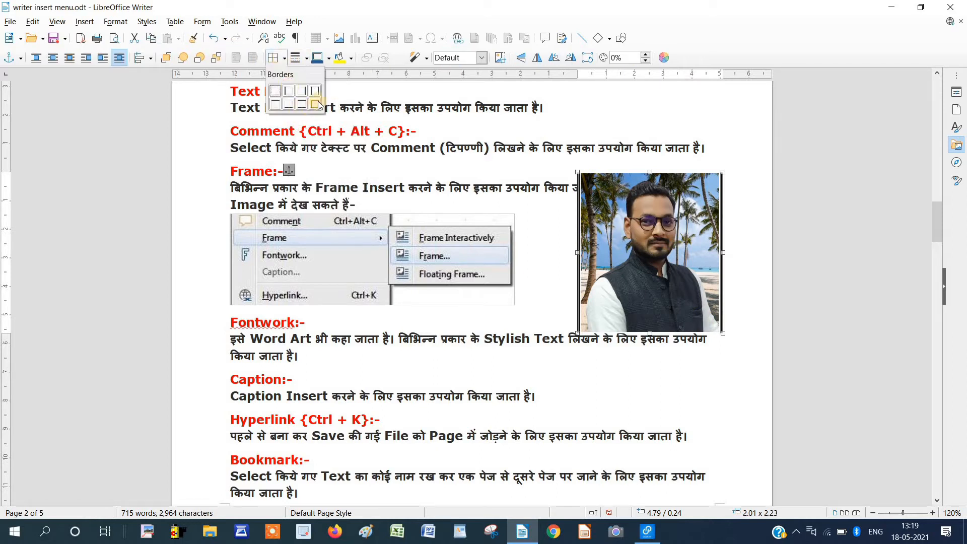
left_click(316, 105)
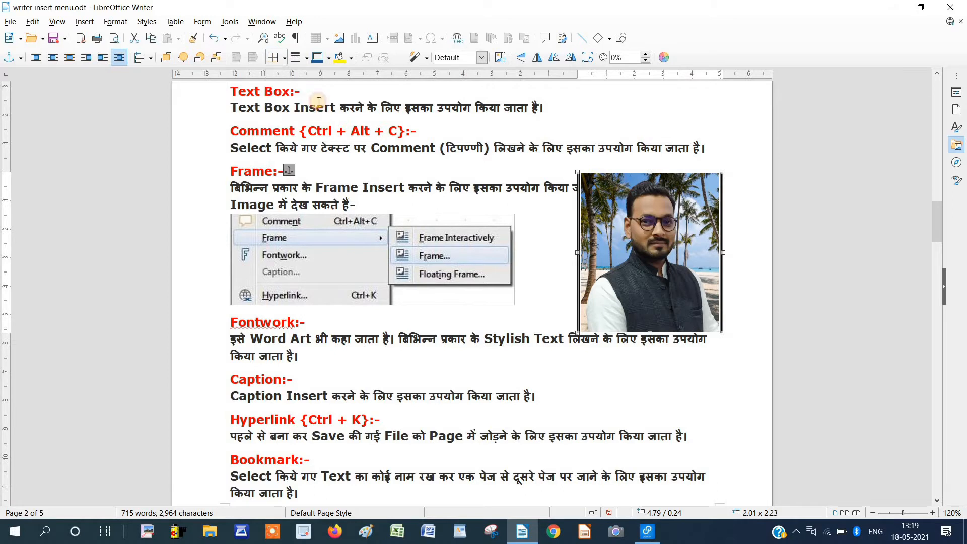
Set the photo's border colour to red and its background to yellow.
left_click(325, 61)
left_click(327, 60)
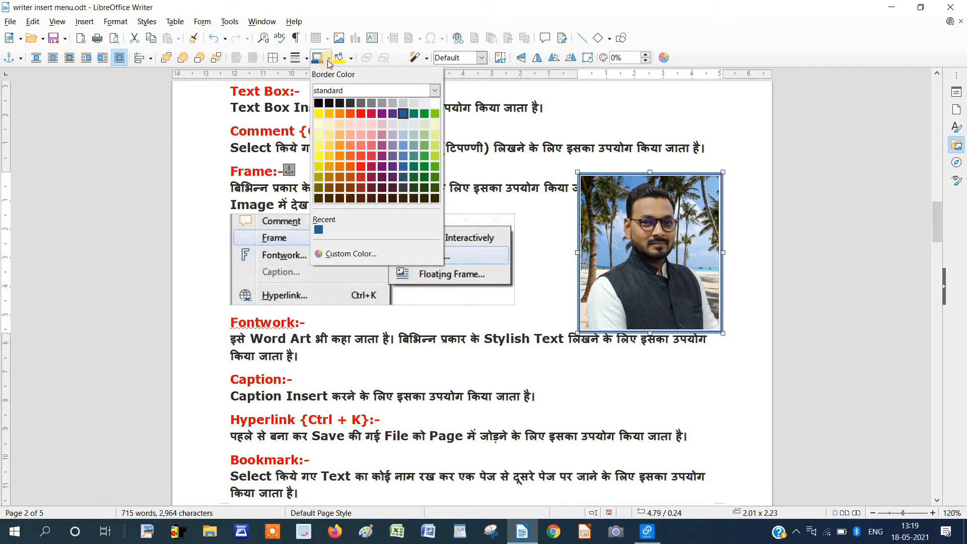
left_click(361, 166)
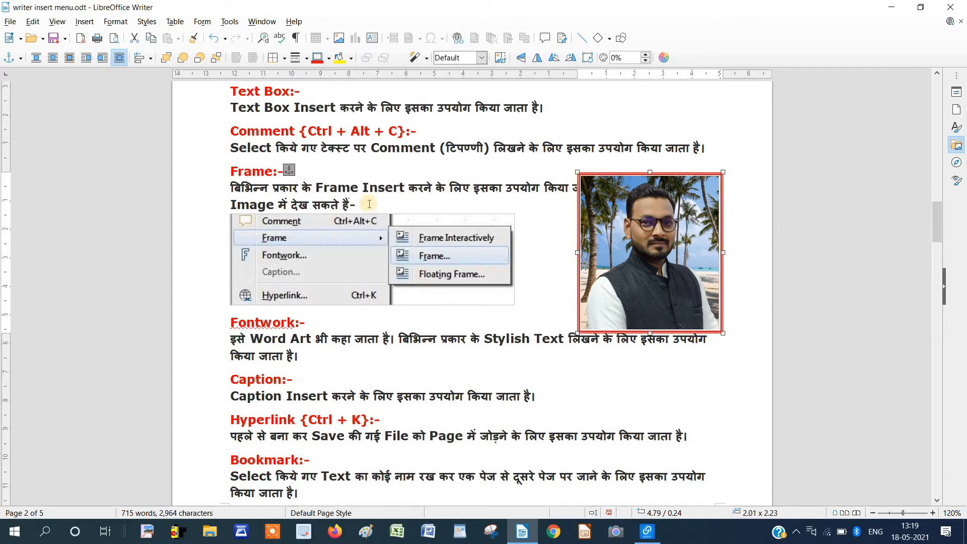
left_click(339, 58)
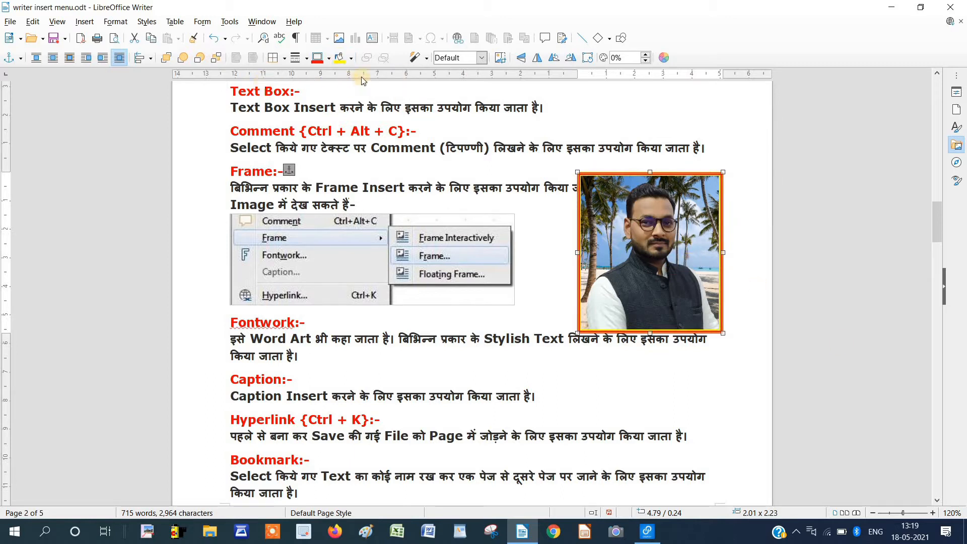
Try the Sharpen, another image filter and Invert filters on the photo.
left_click(425, 59)
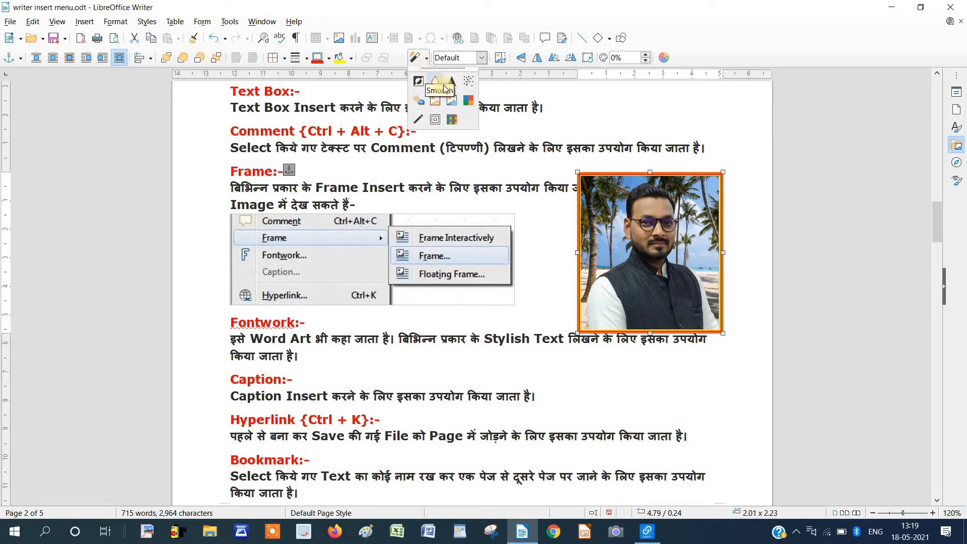
left_click(454, 91)
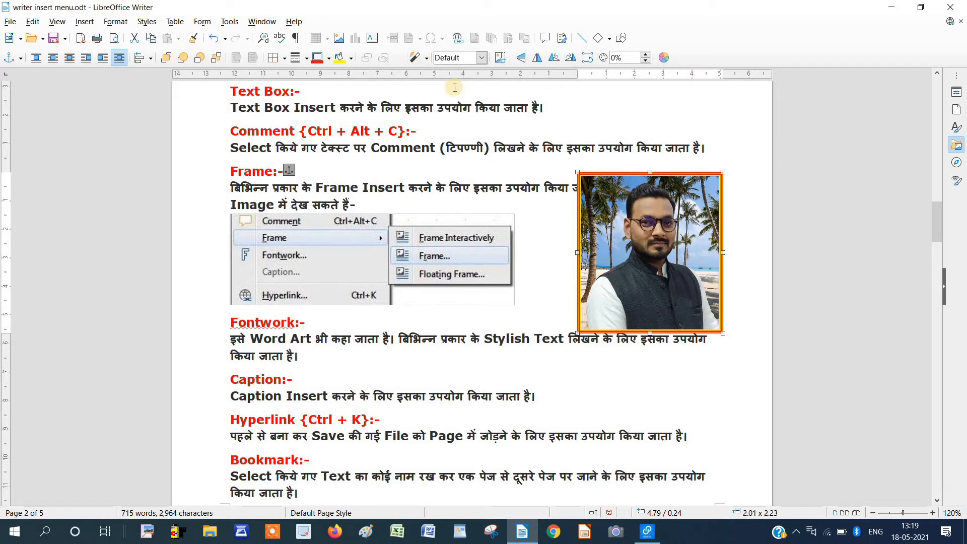
left_click(428, 59)
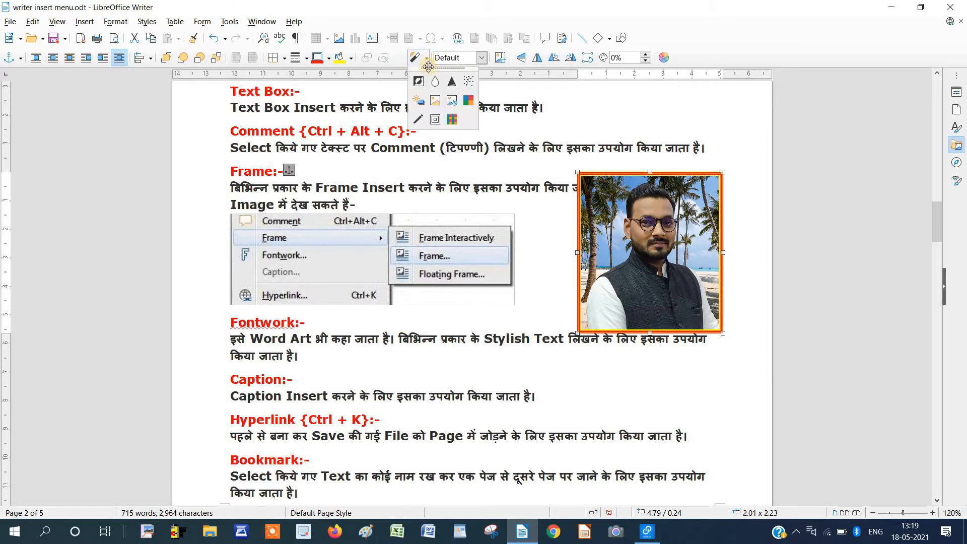
left_click(453, 81)
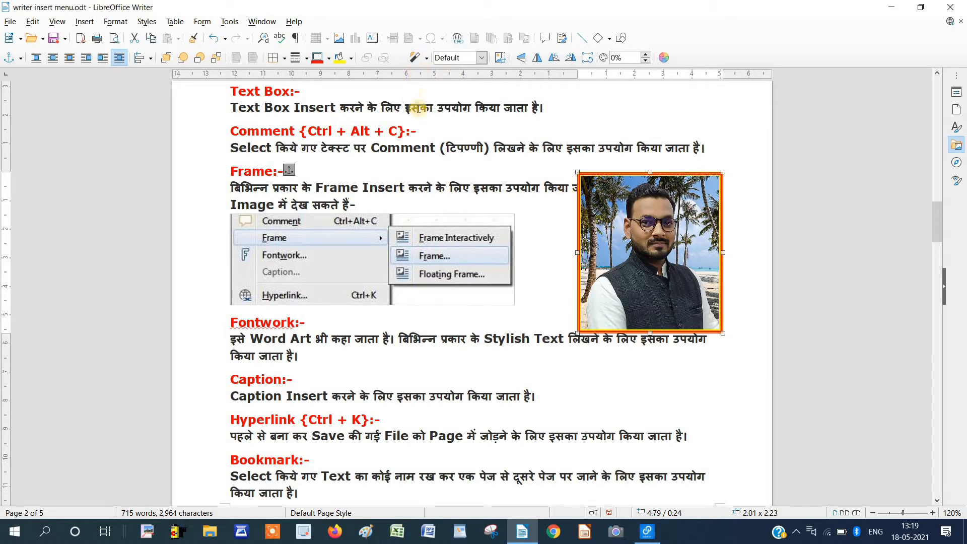
left_click(427, 58)
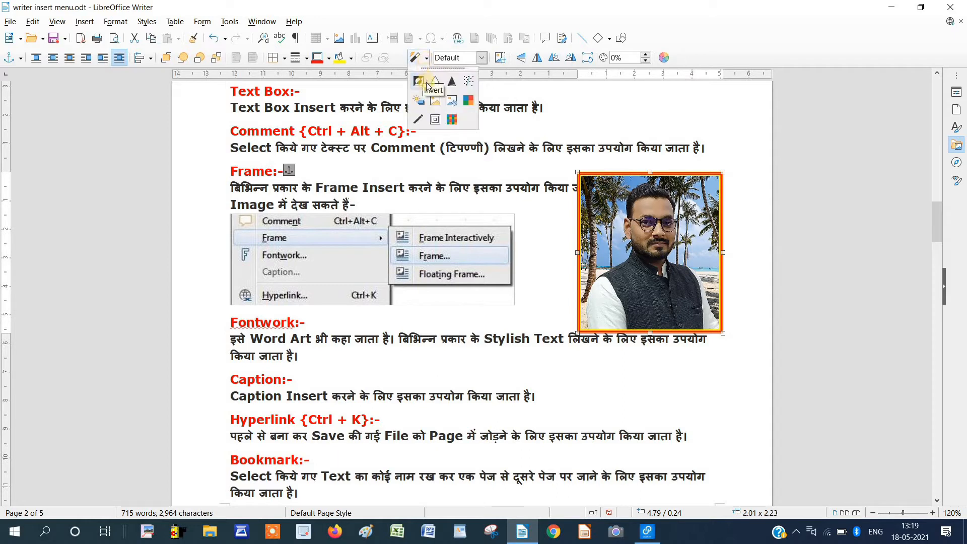
left_click(421, 80)
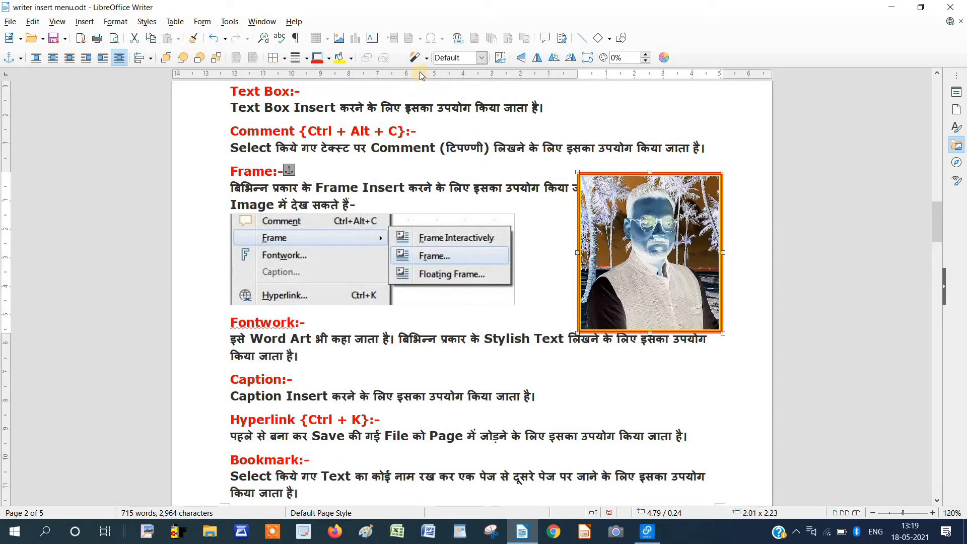
Preview a settings-based filter and a Pop Art-style effect, then undo the filters with Ctrl+Z.
left_click(422, 62)
left_click(425, 81)
key("Escape")
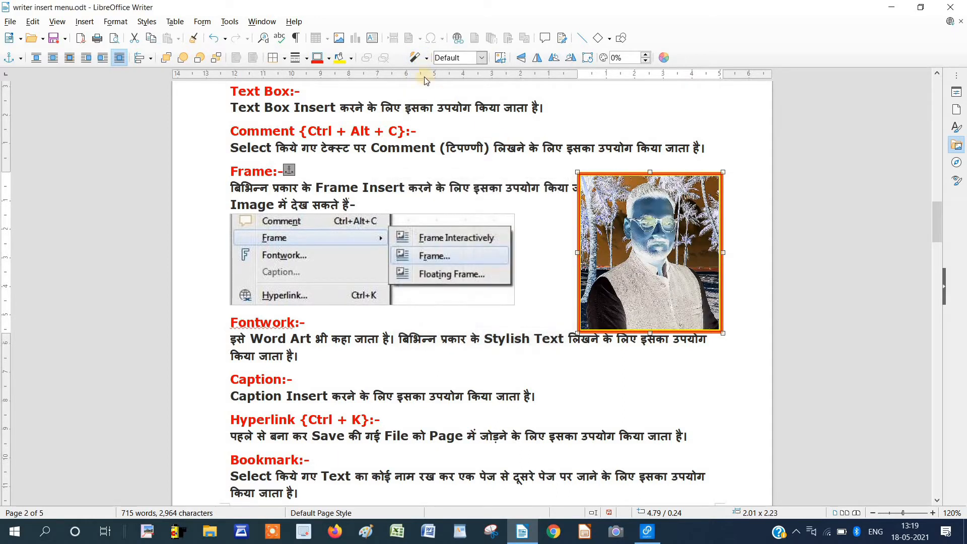
left_click(425, 62)
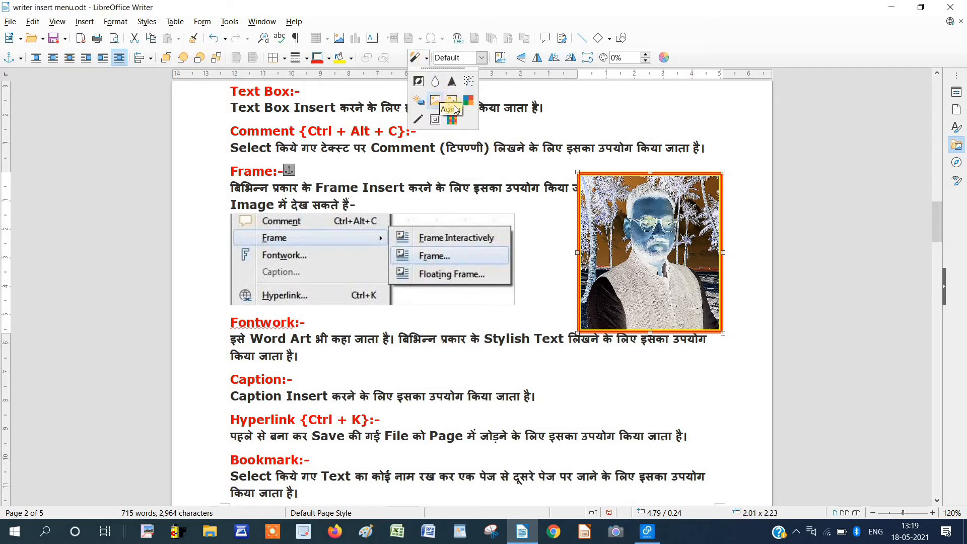
left_click(470, 103)
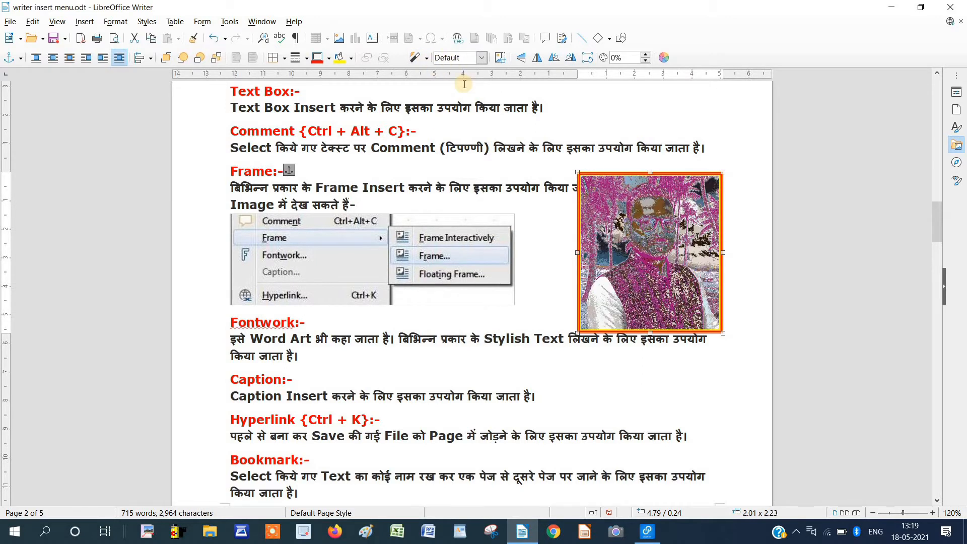
key("ctrl+z")
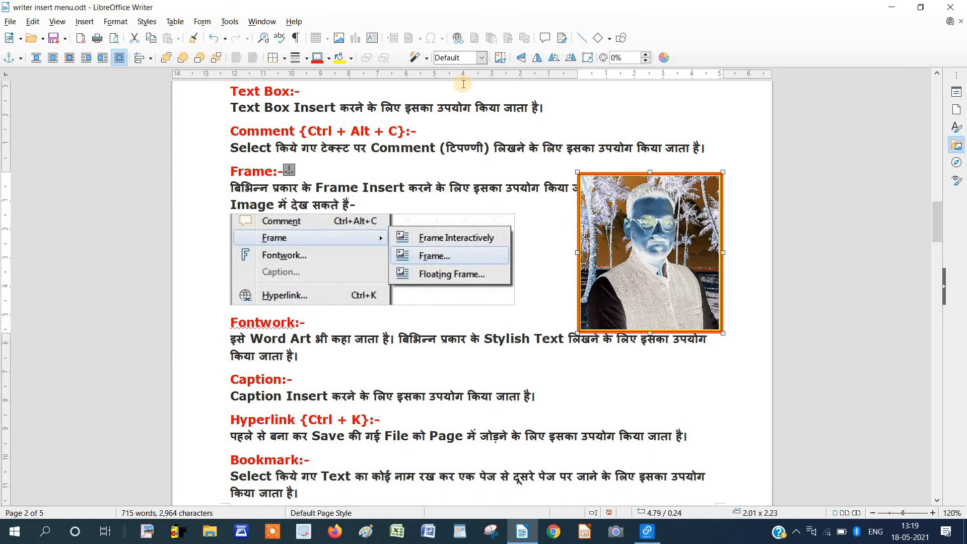
key("ctrl+z")
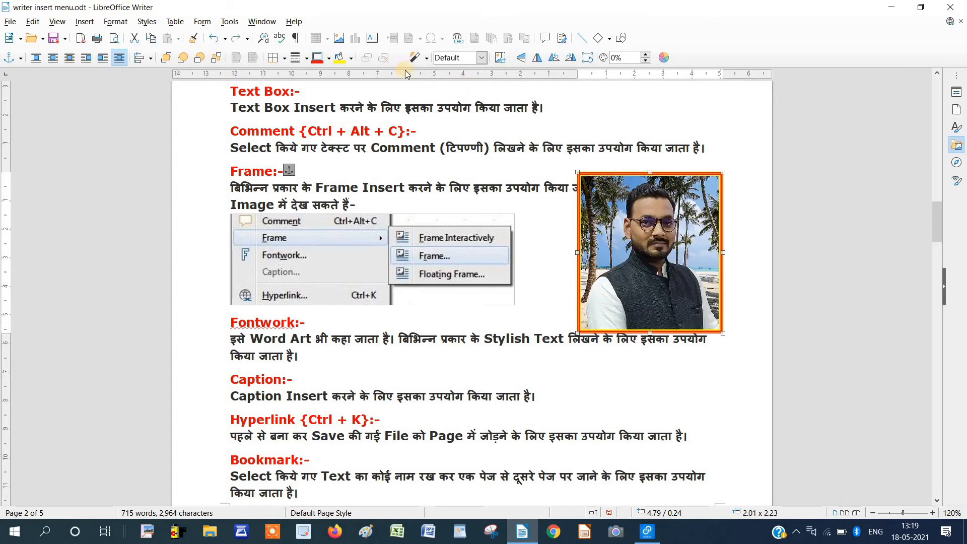
Cycle the graphics mode through Grayscale, Black/White and Watermark, then back to Default.
left_click(482, 58)
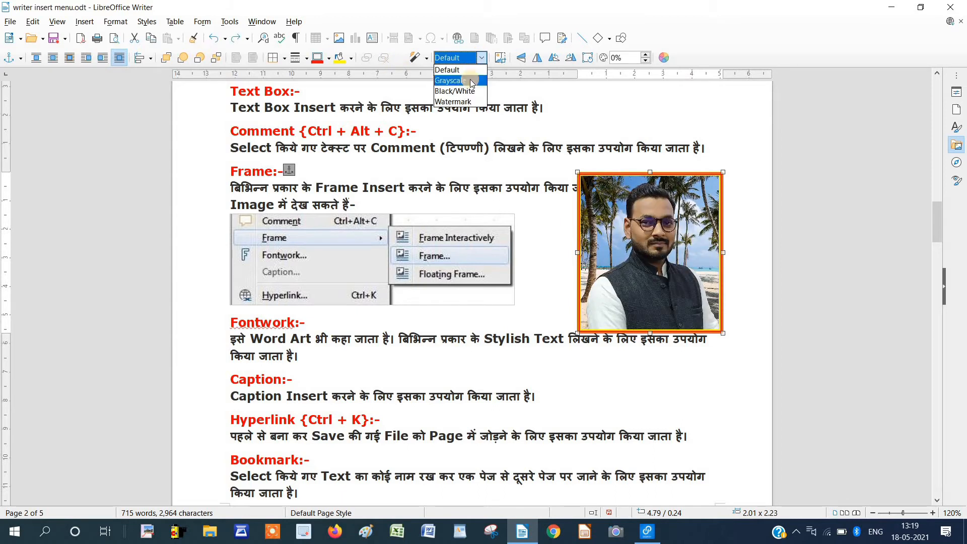
left_click(471, 81)
left_click(483, 59)
left_click(474, 91)
left_click(482, 58)
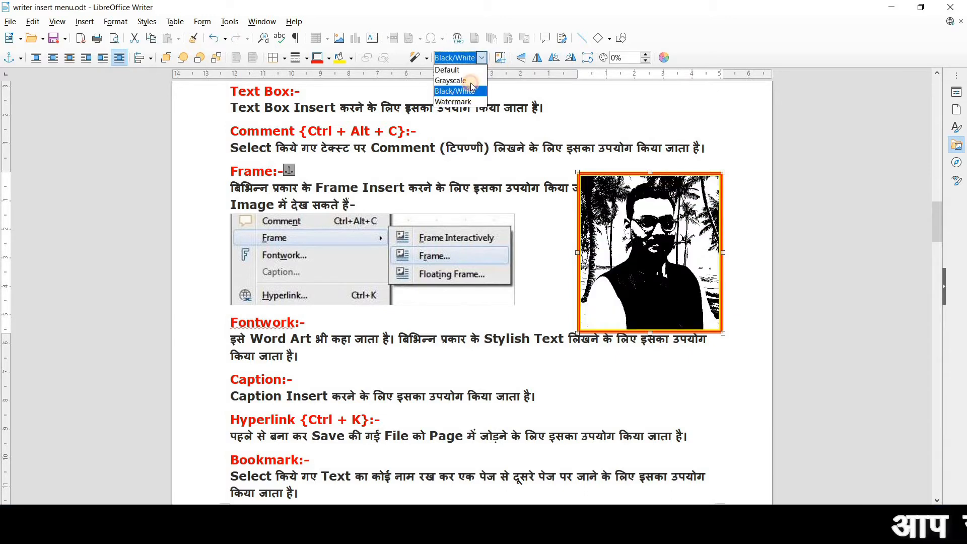
left_click(469, 102)
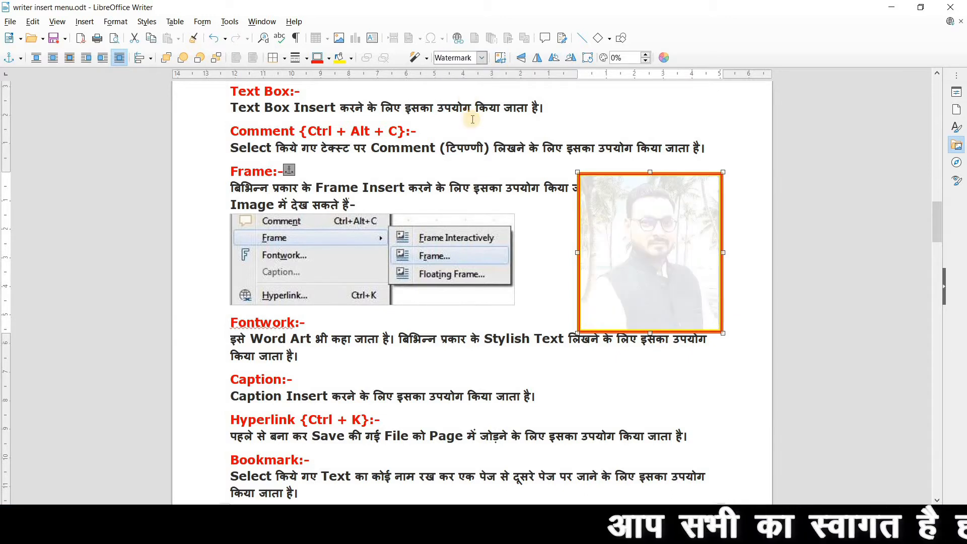
left_click(482, 59)
left_click(476, 74)
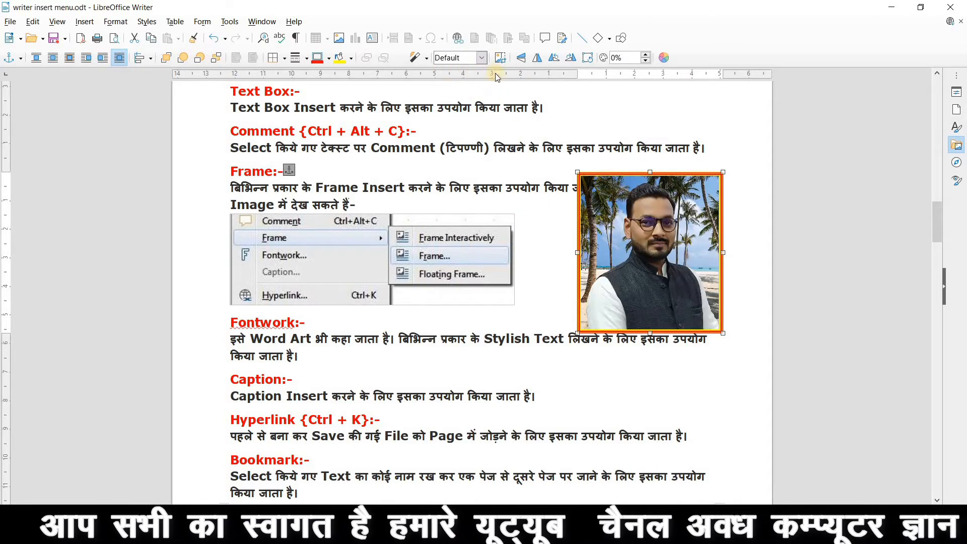
With the Crop tool, trim small slivers from the photo's top, bottom-left corner and right edge.
left_click(502, 59)
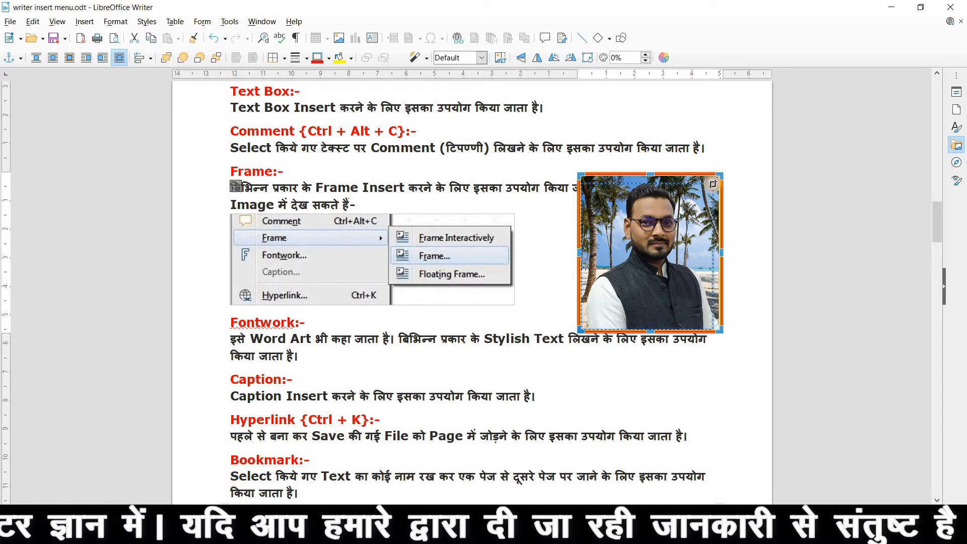
left_click_drag(721, 176, 720, 183)
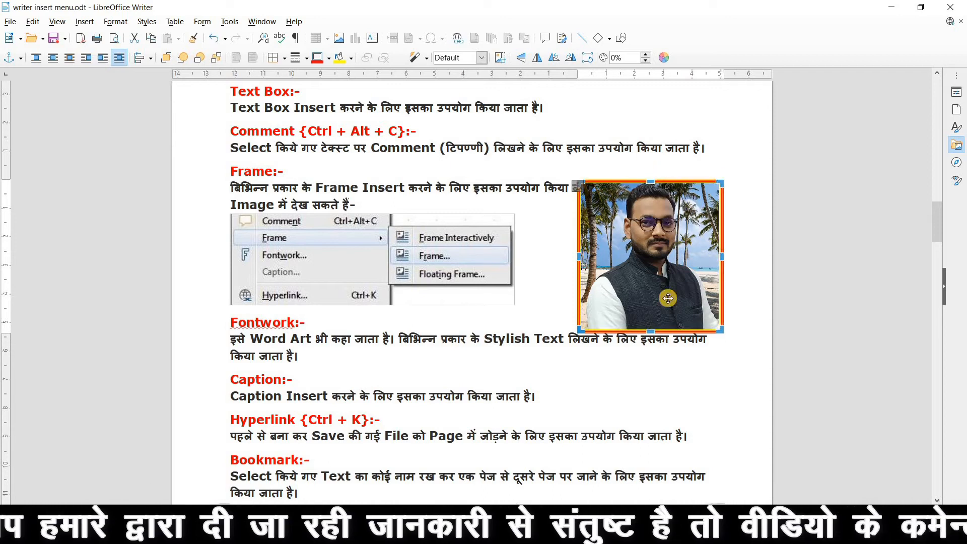
left_click_drag(581, 328, 596, 306)
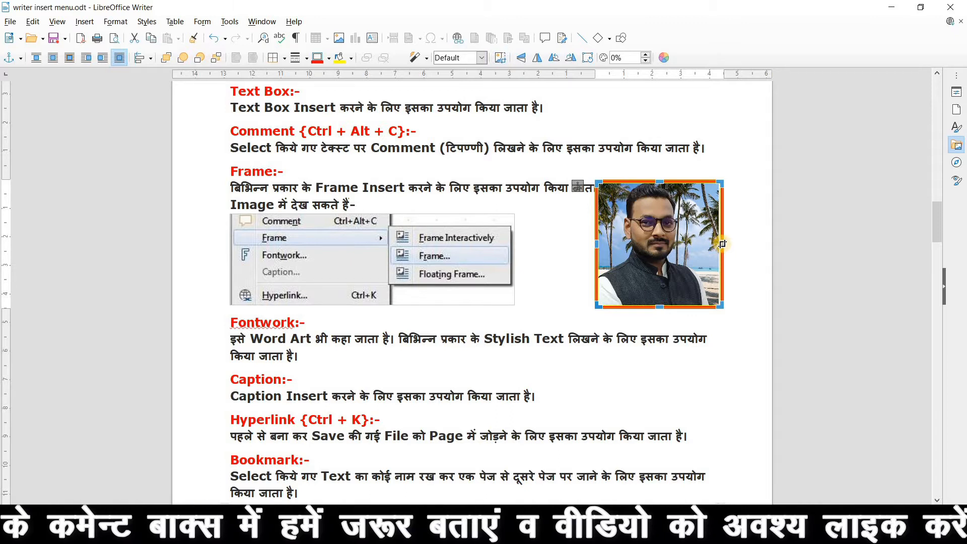
left_click_drag(722, 244, 708, 244)
Flip the photo vertically and horizontally a few times, ending in its original orientation.
left_click(522, 59)
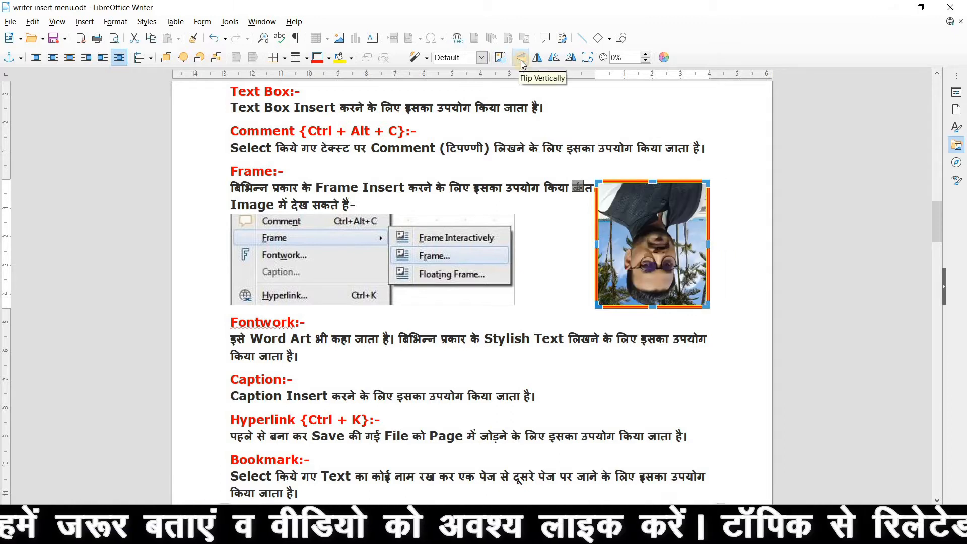
left_click(522, 58)
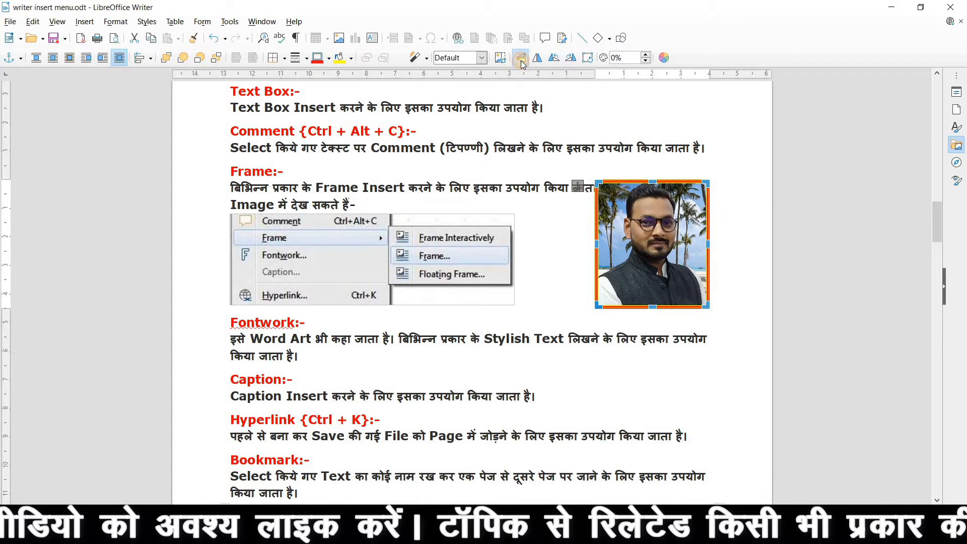
left_click(522, 59)
left_click(521, 58)
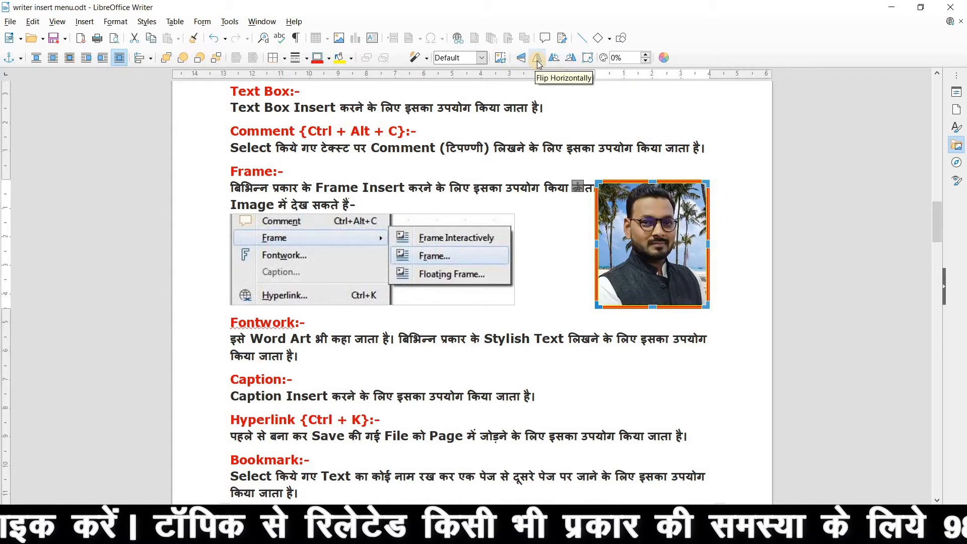
left_click(537, 58)
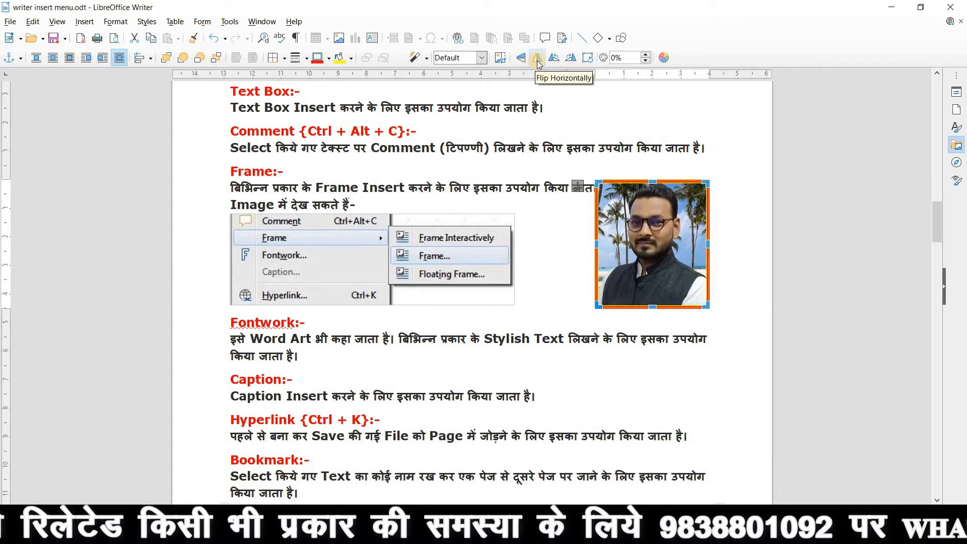
left_click(537, 59)
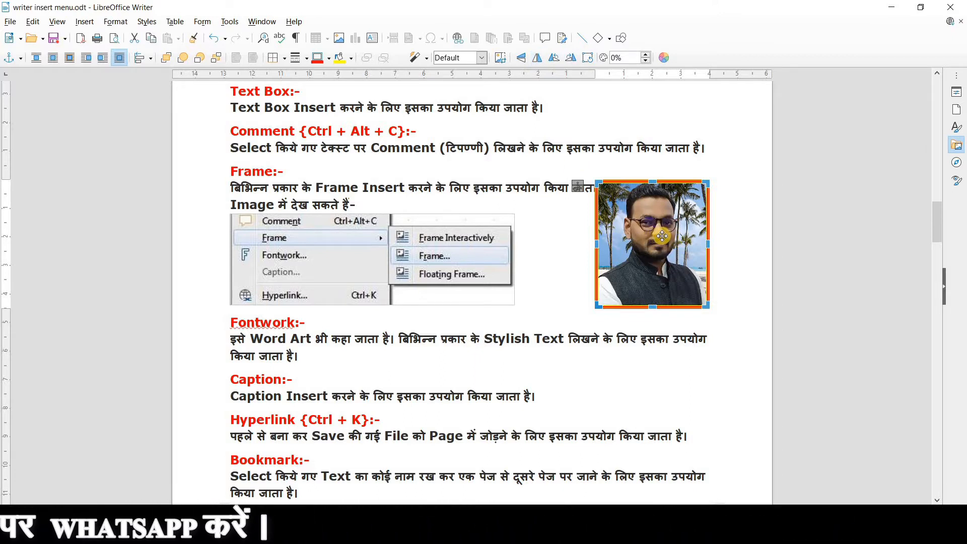
left_click(536, 59)
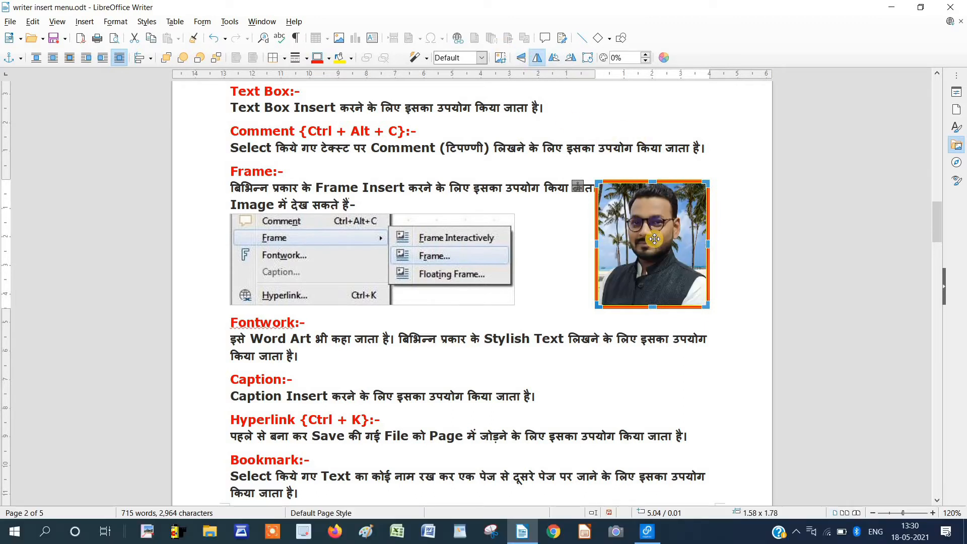
left_click(538, 59)
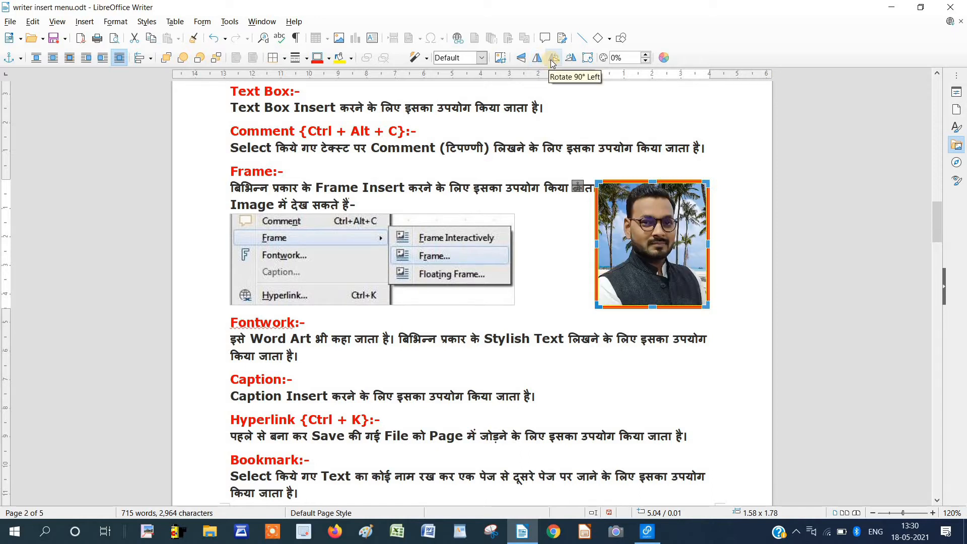
Rotate the photo by 90° left and right in steps, returning it upright.
left_click(553, 59)
left_click(553, 60)
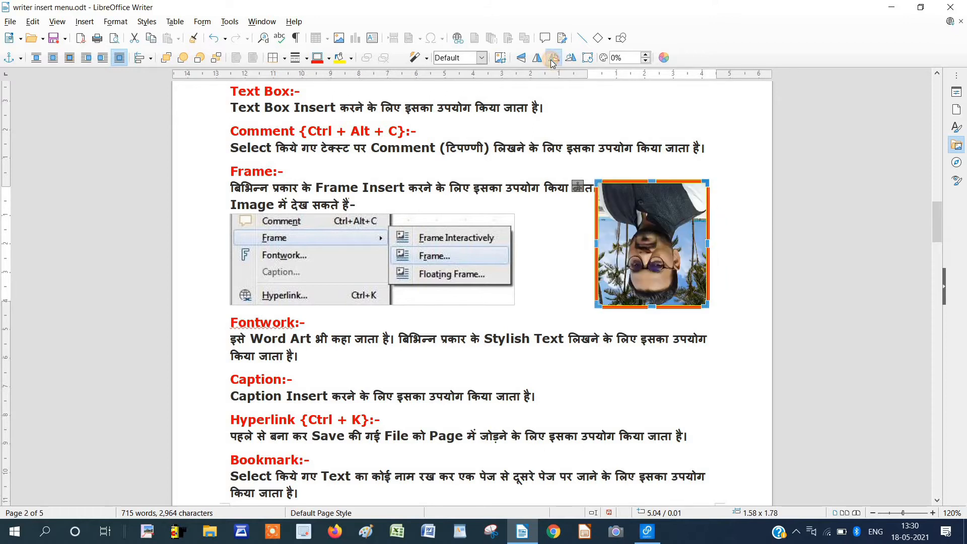
left_click(553, 61)
left_click(553, 61)
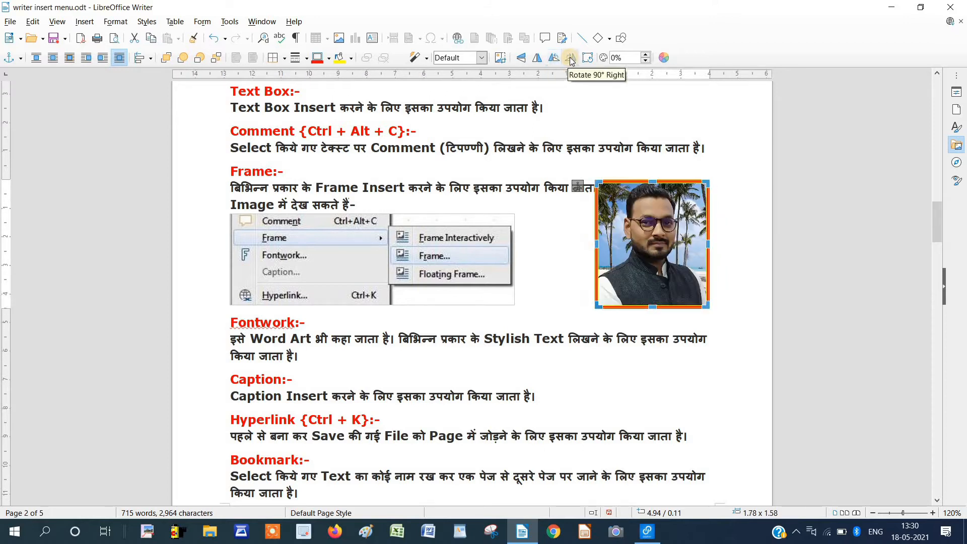
left_click(571, 59)
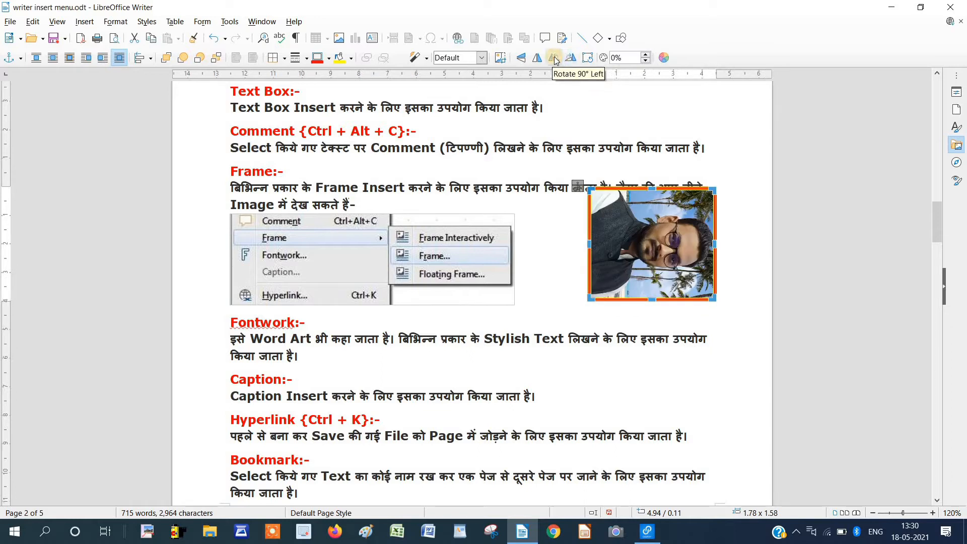
left_click(556, 59)
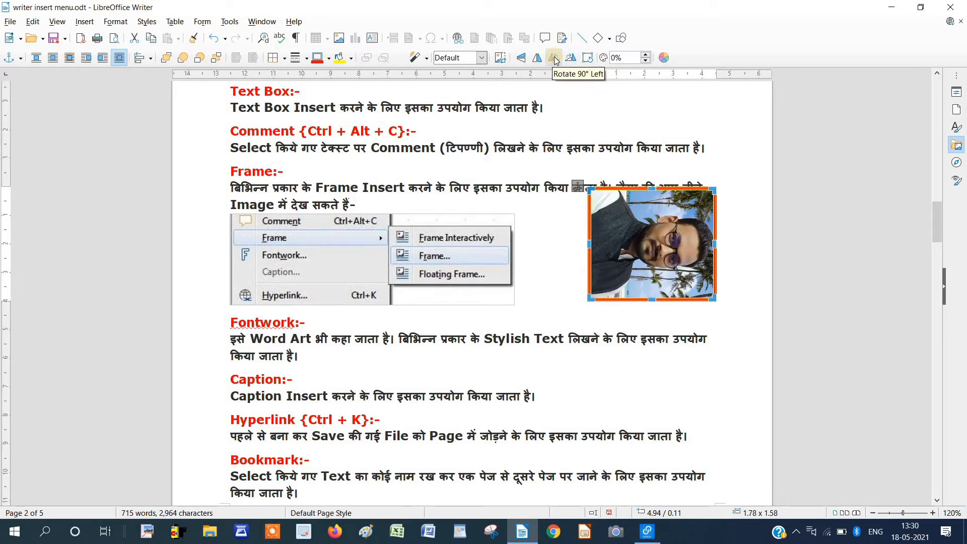
Tilt the photo to a slanted angle with free rotation and raise its transparency slightly.
left_click(588, 58)
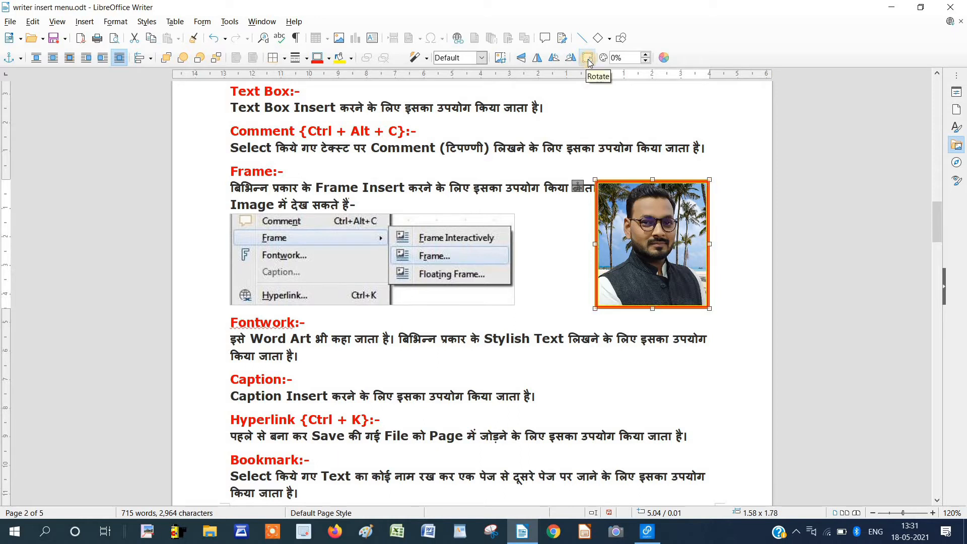
left_click(589, 59)
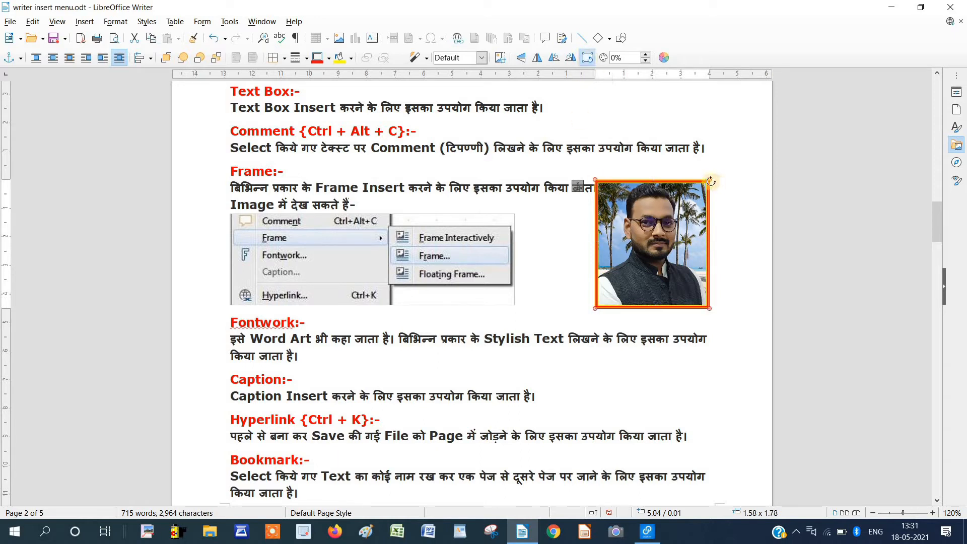
left_click_drag(711, 181, 673, 148)
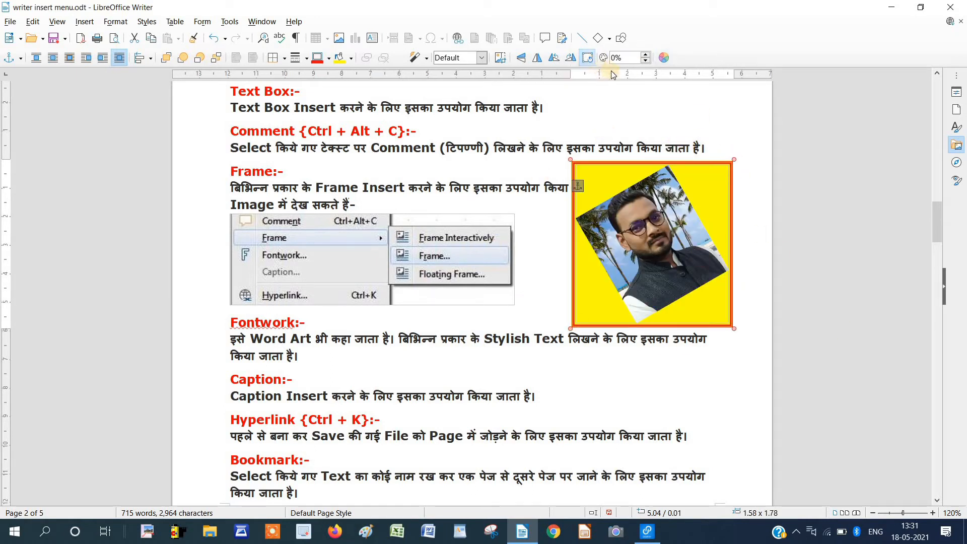
left_click(647, 56)
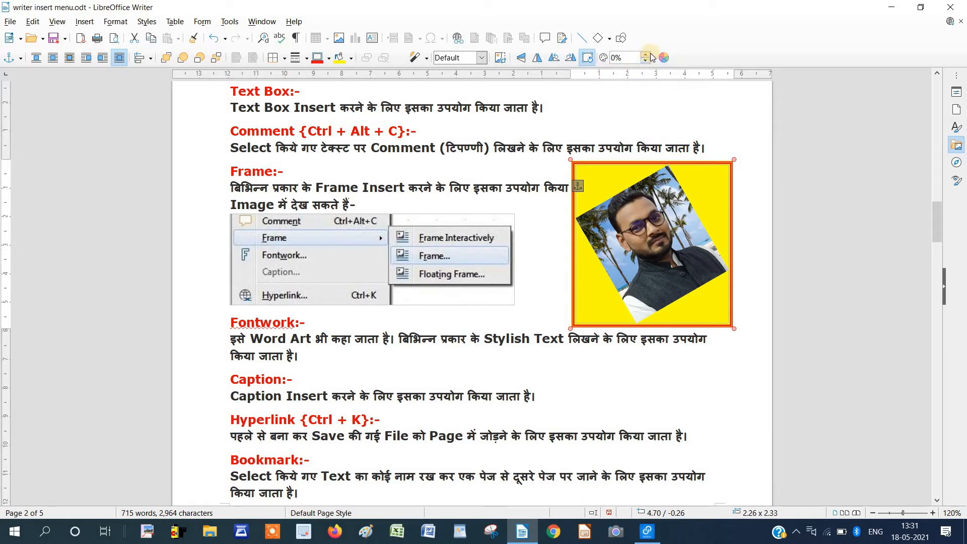
Show the Color toolbar and increase the photo's transparency in a few steps.
left_click(662, 58)
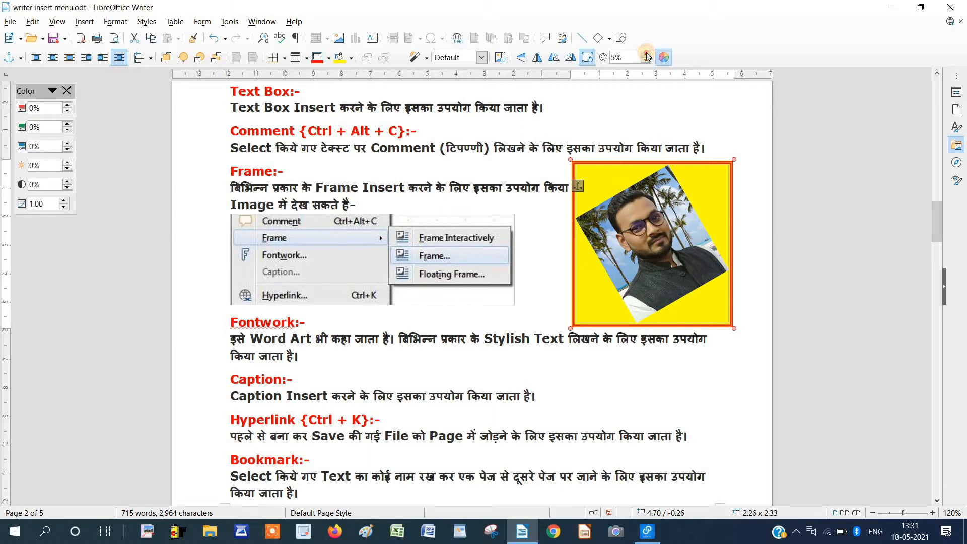
left_click(647, 55)
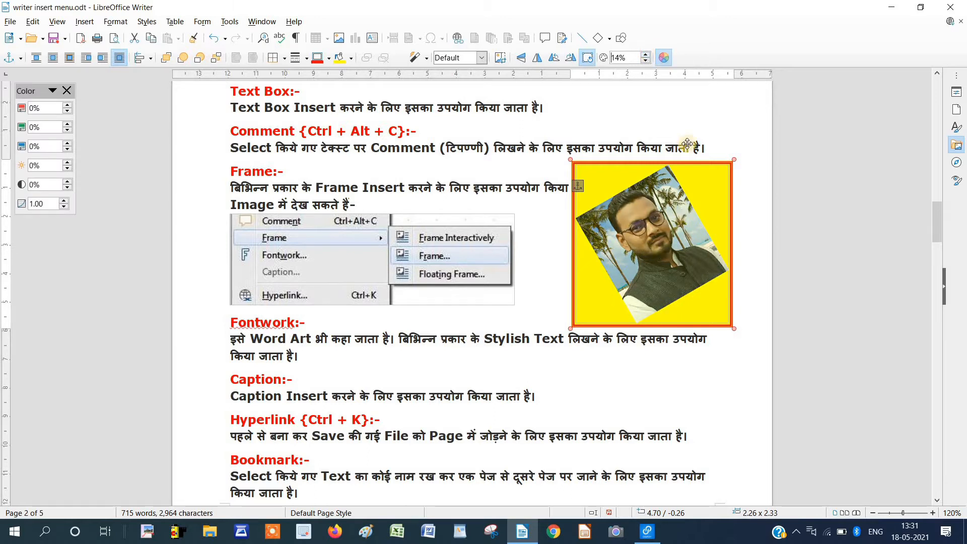
left_click(646, 57)
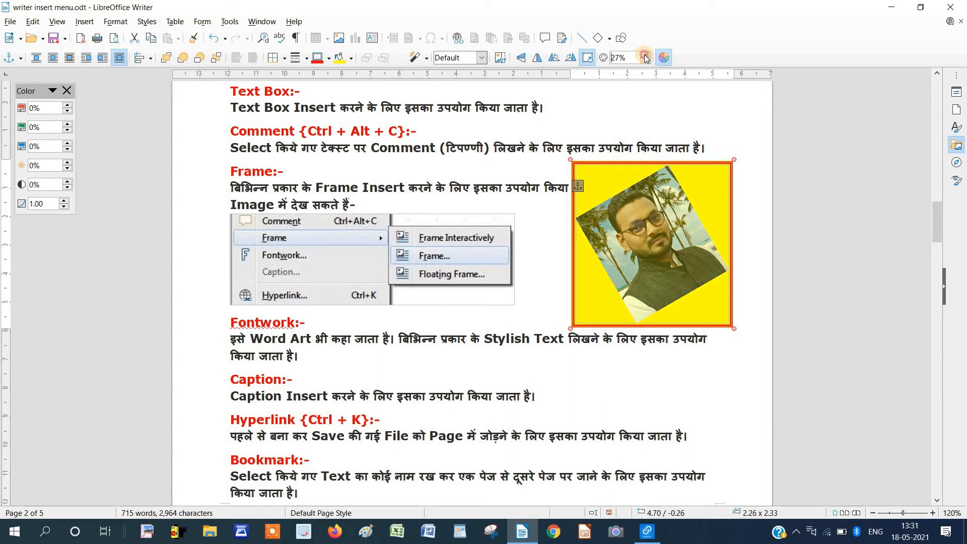
left_click(646, 56)
left_click(647, 57)
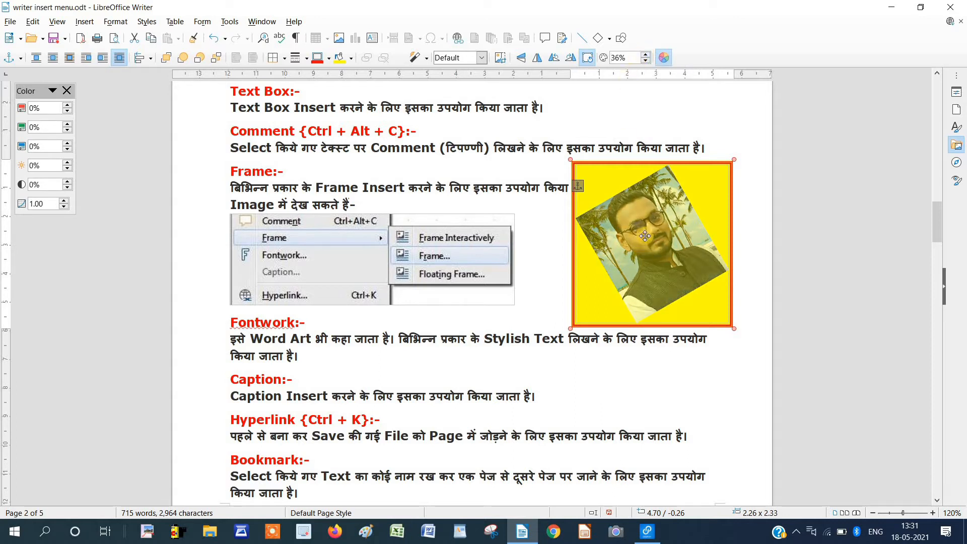
Tilt the photo further with the Rotate tool, then switch rotation off.
left_click(587, 58)
left_click_drag(734, 159, 752, 176)
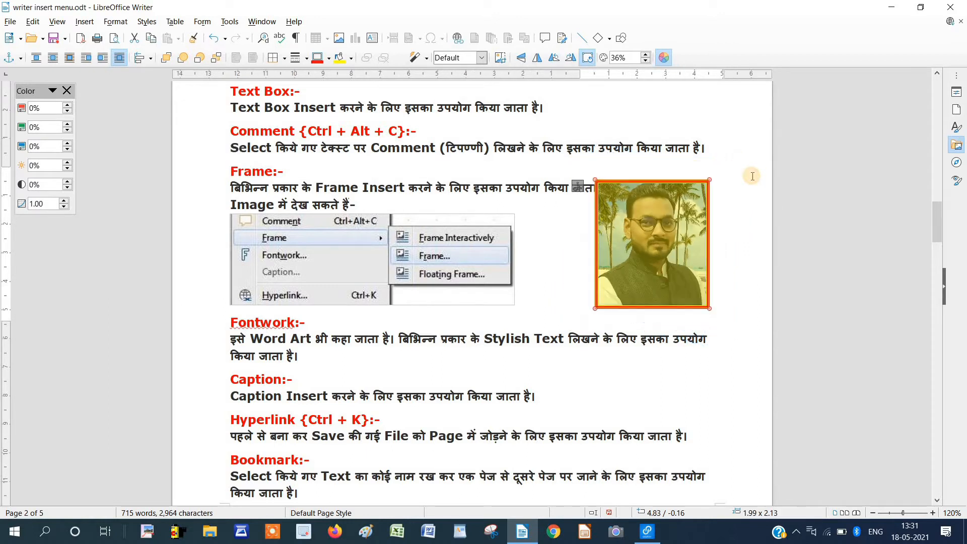
left_click(587, 58)
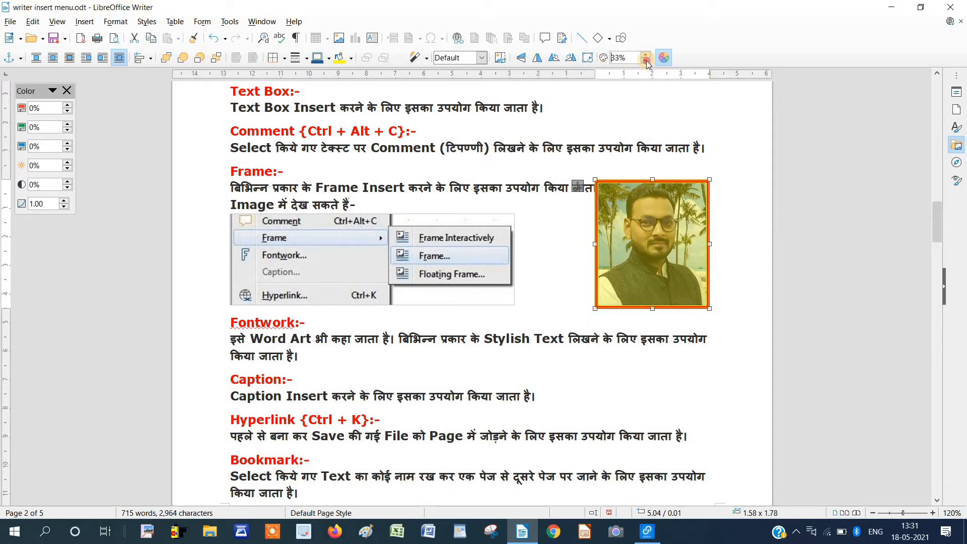
Lower the photo's transparency back to 0% and close the Color toolbar.
left_click(646, 60)
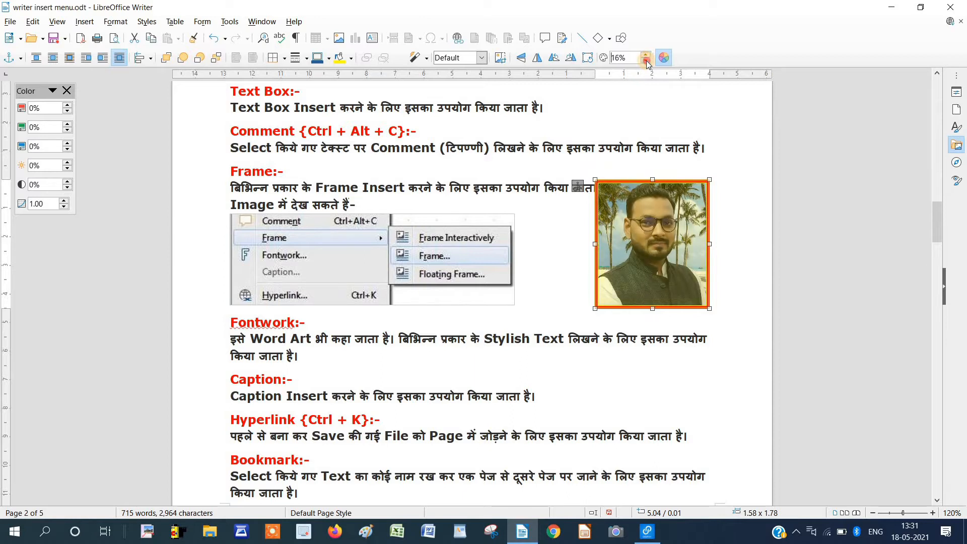
left_click(646, 61)
left_click(664, 57)
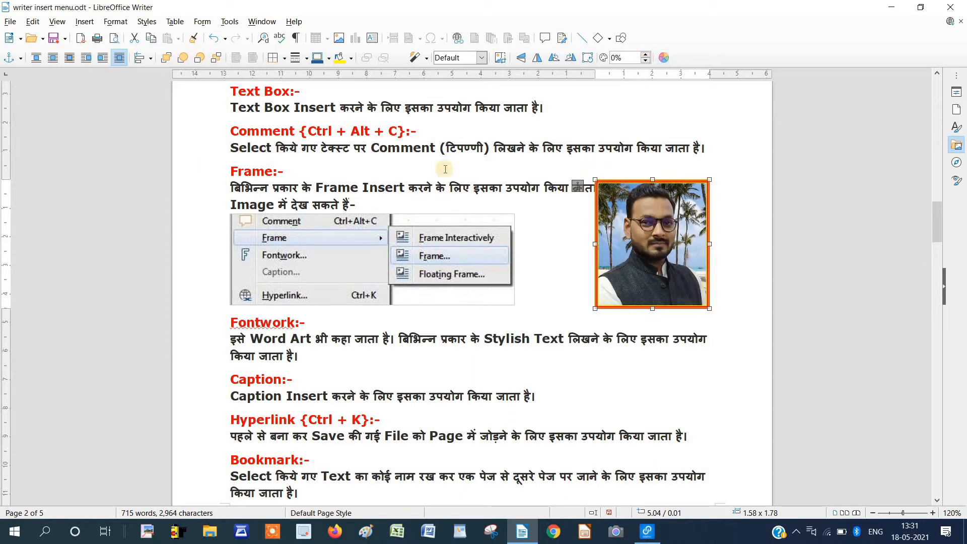
Remove the photo from the page.
left_click(84, 22)
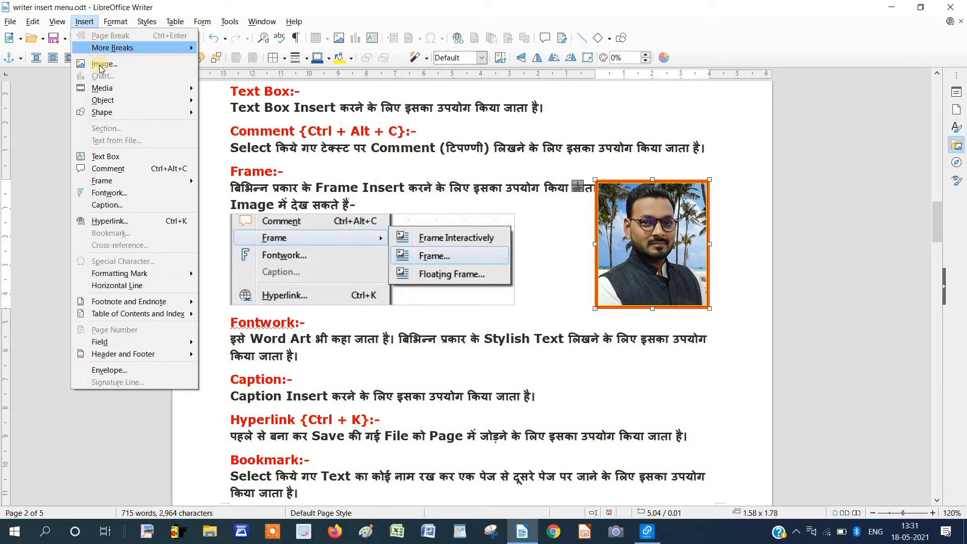
left_click(630, 217)
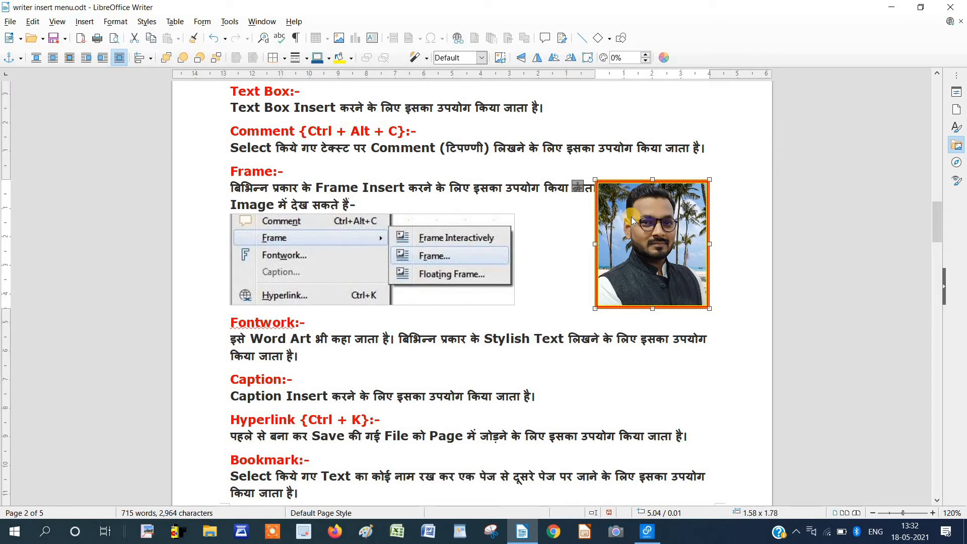
key("ctrl+z")
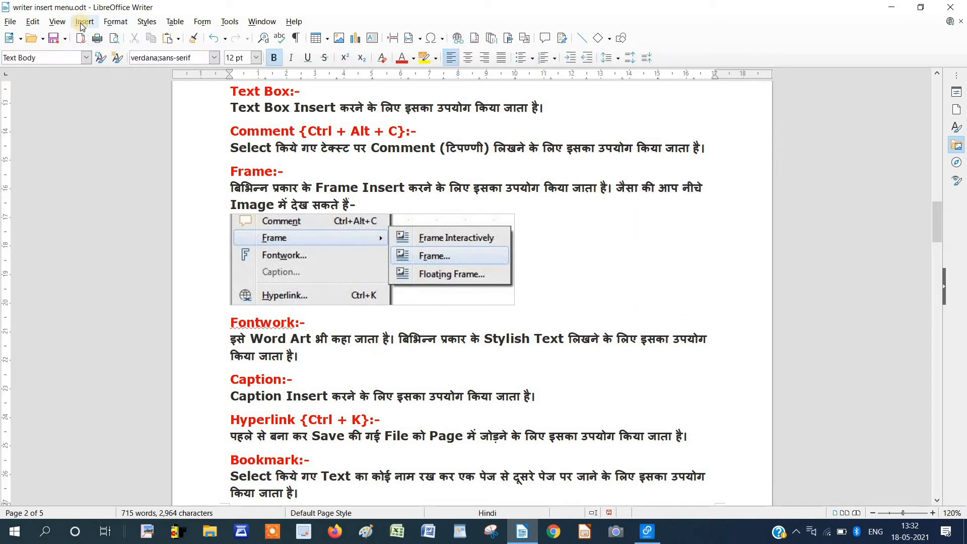
Insert a default chart via Insert > Chart and enter its edit mode.
left_click(84, 22)
left_click(104, 77)
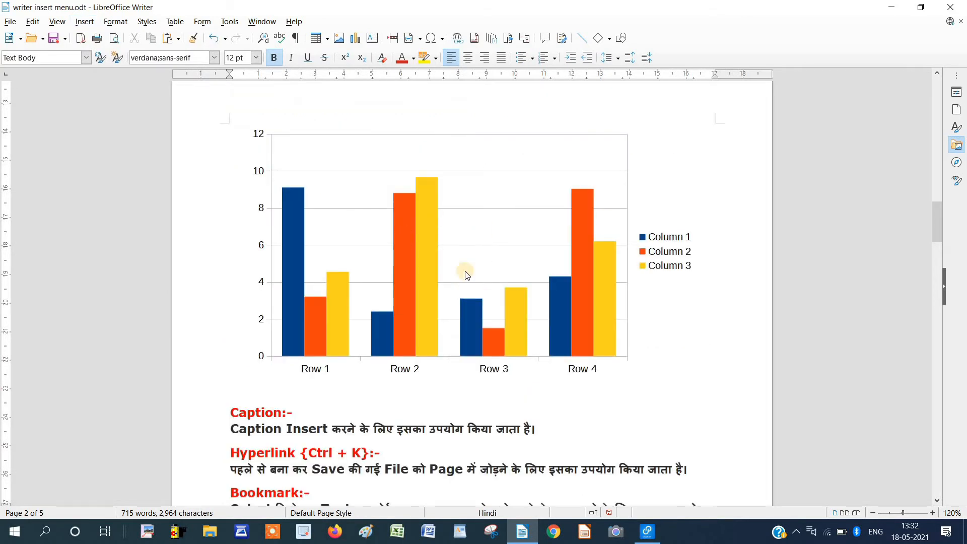
double_click(397, 256)
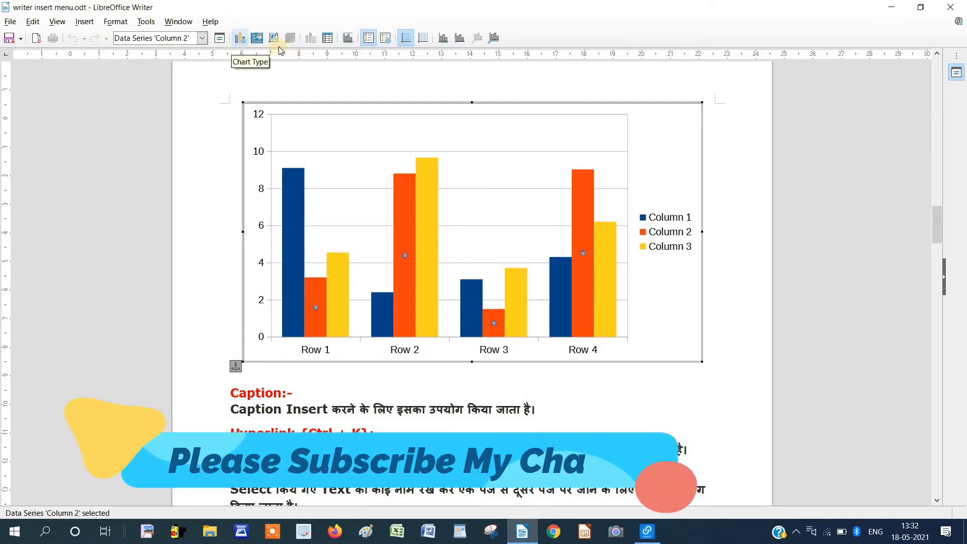
In the chart data table, enter Row 1 values 10, 20 and 30.
left_click(327, 38)
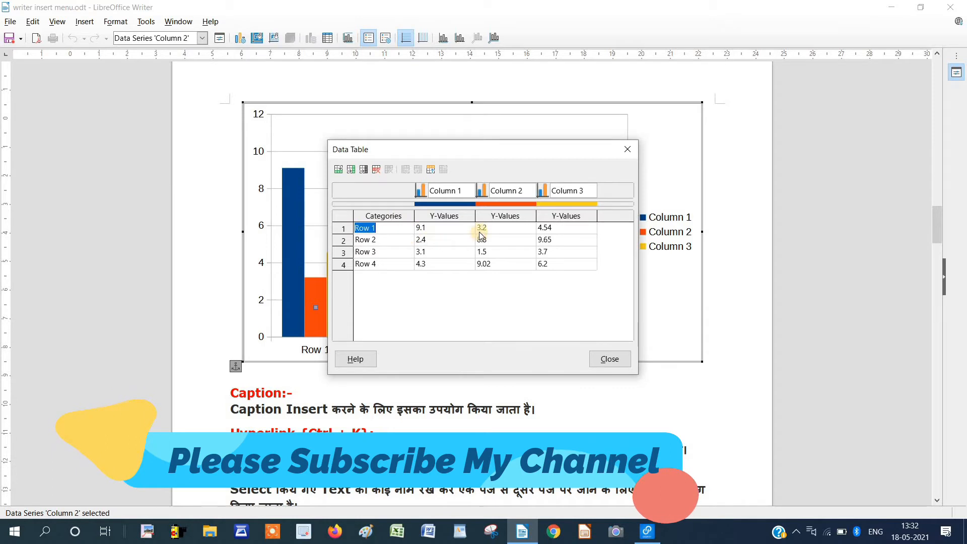
left_click(432, 228)
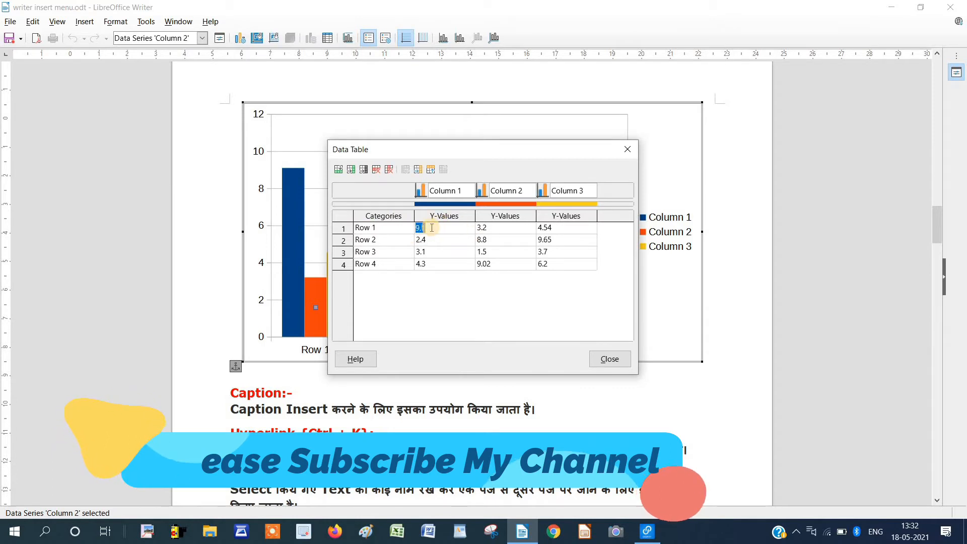
type("10")
left_click(502, 228)
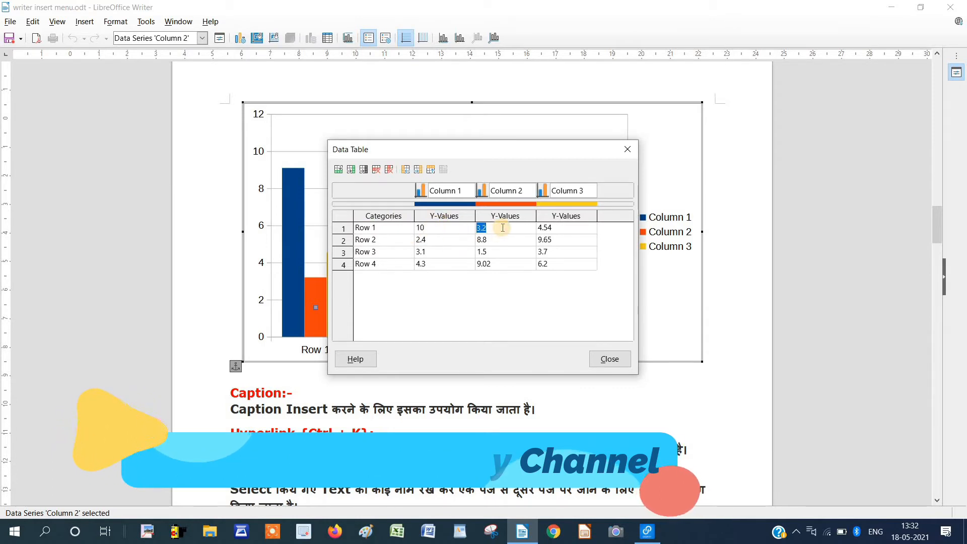
type("20")
left_click(562, 227)
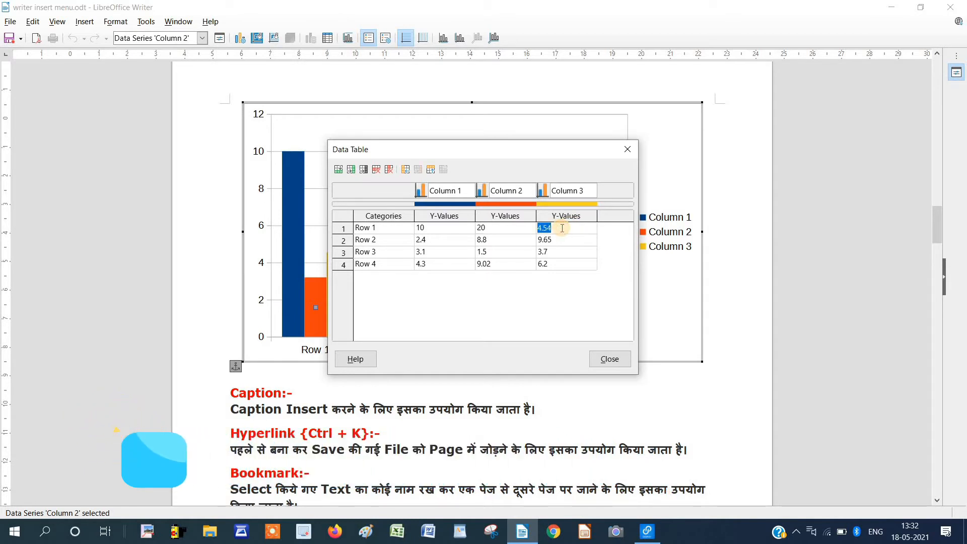
type("30")
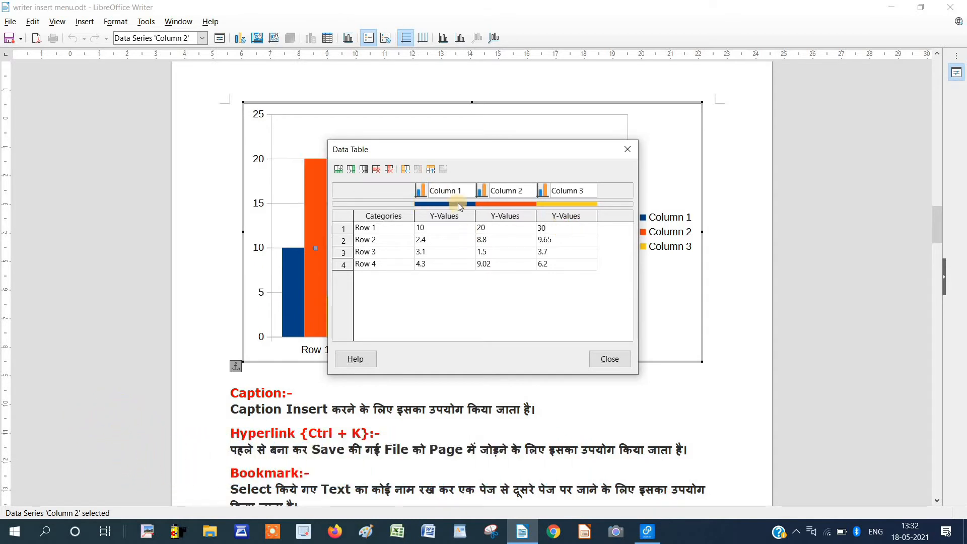
Rename the three series headers to a, b and c and close the data table.
left_click(458, 191)
left_click_drag(468, 190, 438, 190)
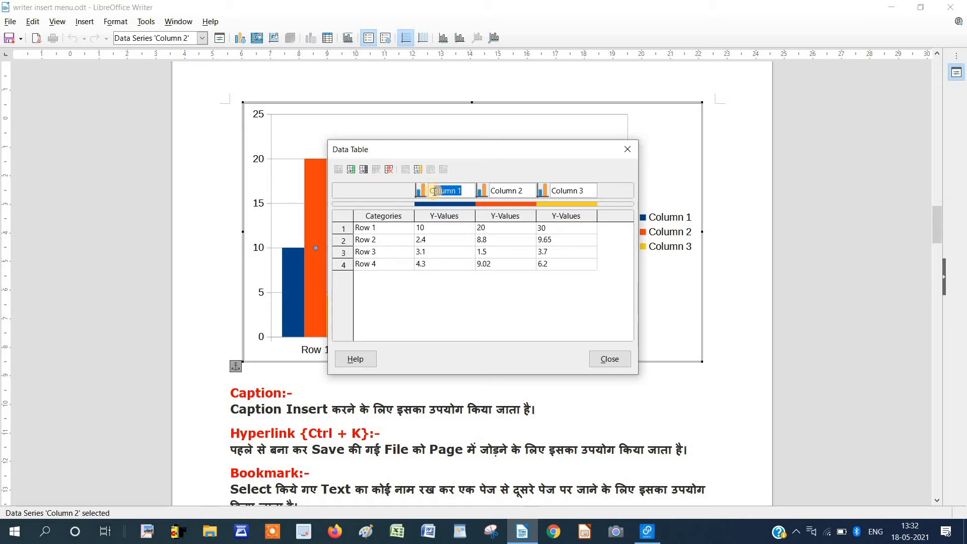
type("Ca")
triple_click(504, 194)
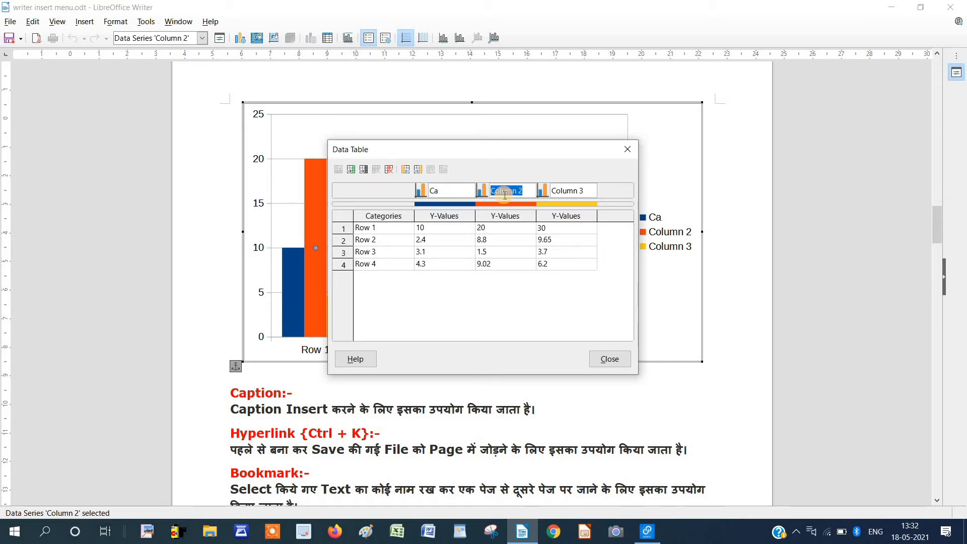
type("b")
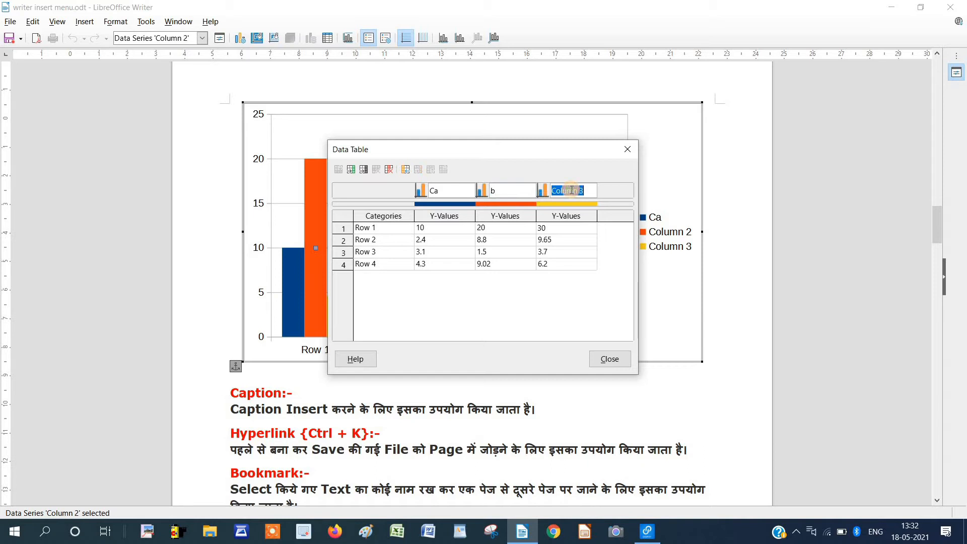
type("c")
triple_click(438, 190)
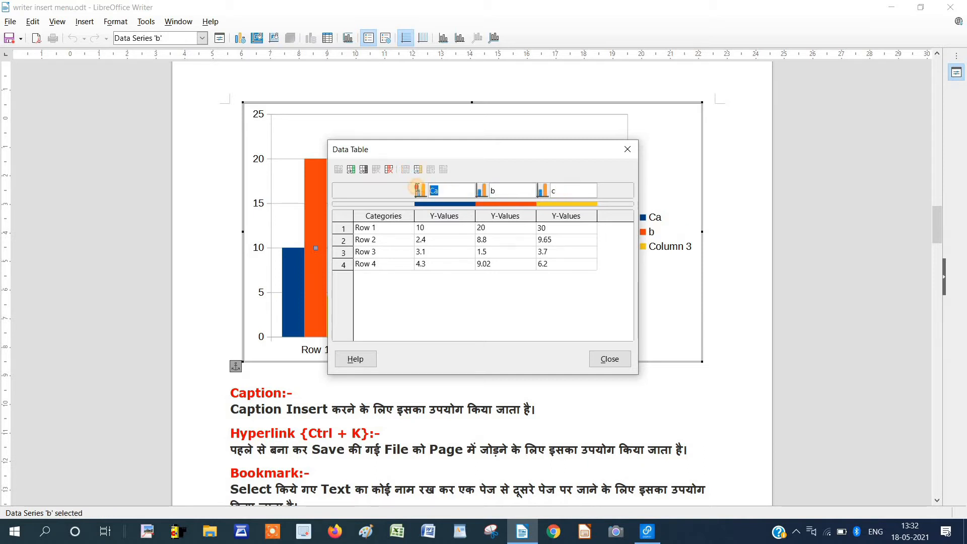
type("a")
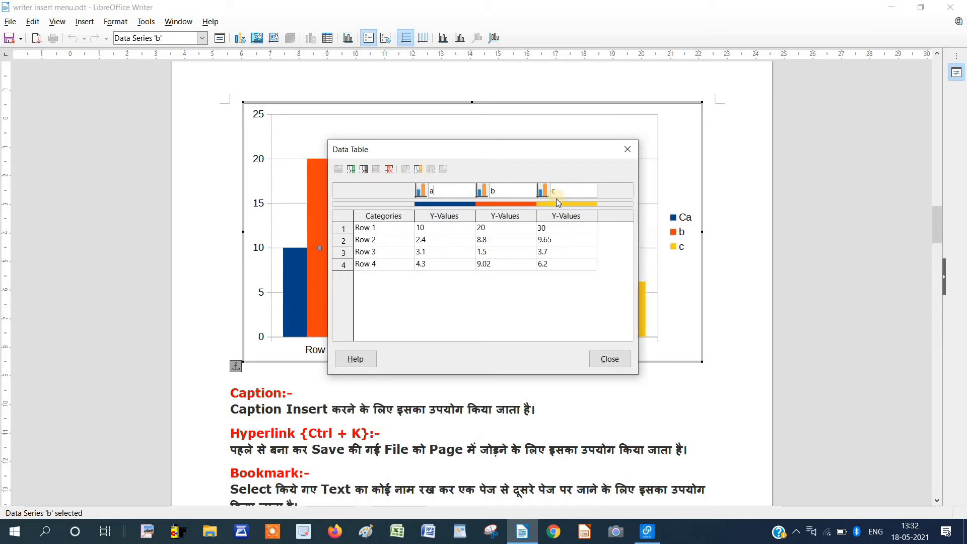
left_click(611, 360)
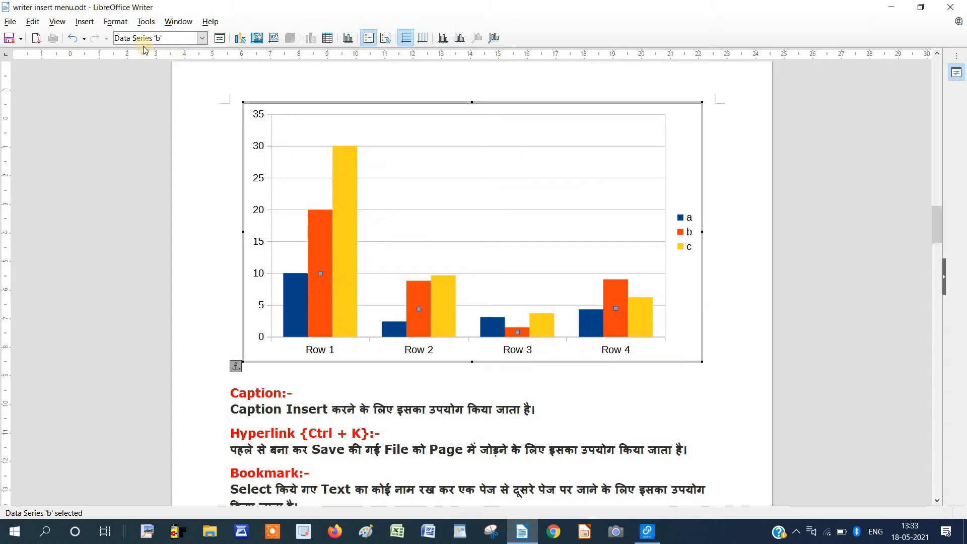
Change the chart type to Bar with the Stacked subtype.
left_click(224, 45)
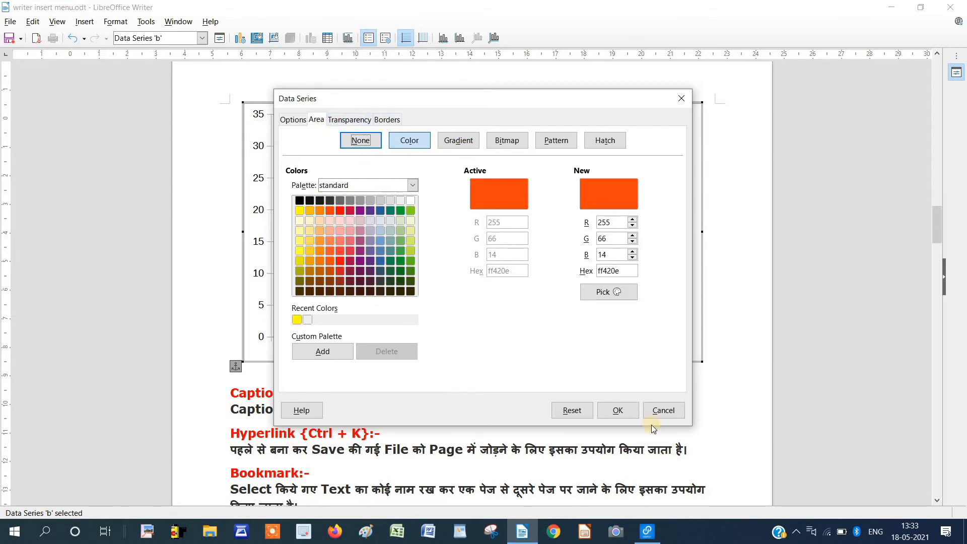
left_click(625, 411)
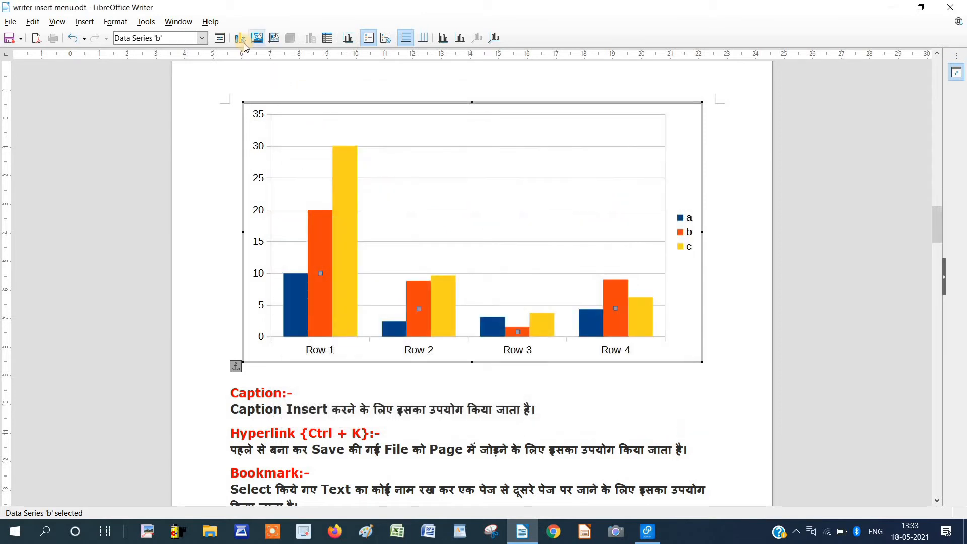
left_click(240, 40)
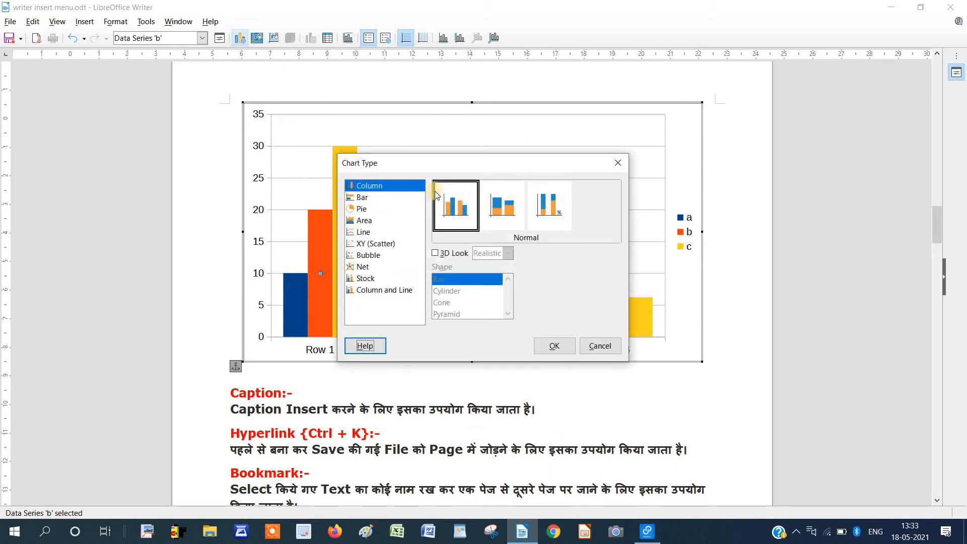
left_click(509, 220)
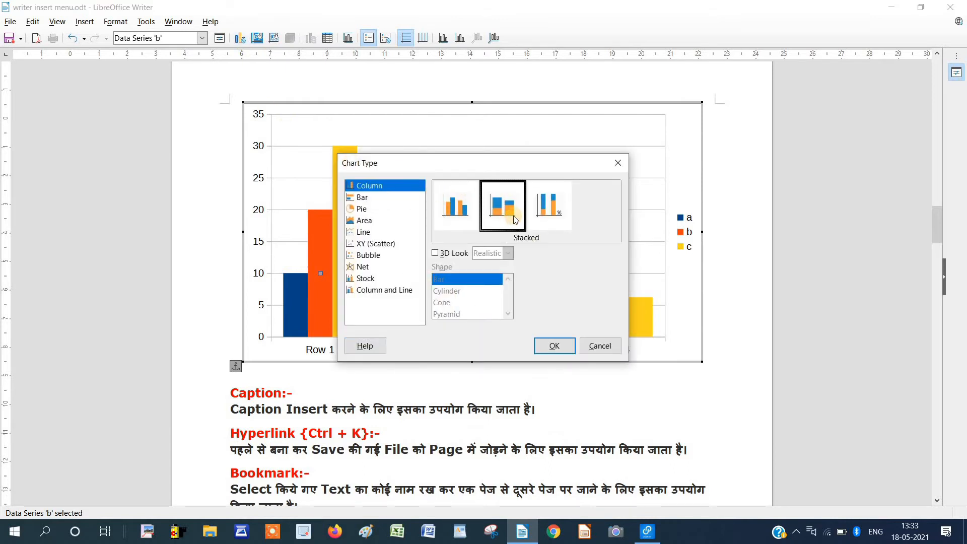
left_click(360, 198)
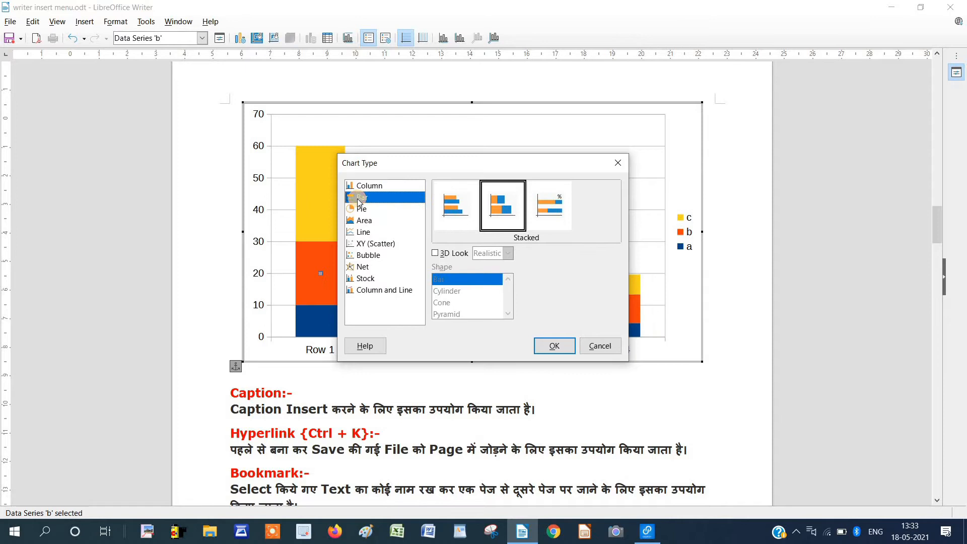
left_click(554, 345)
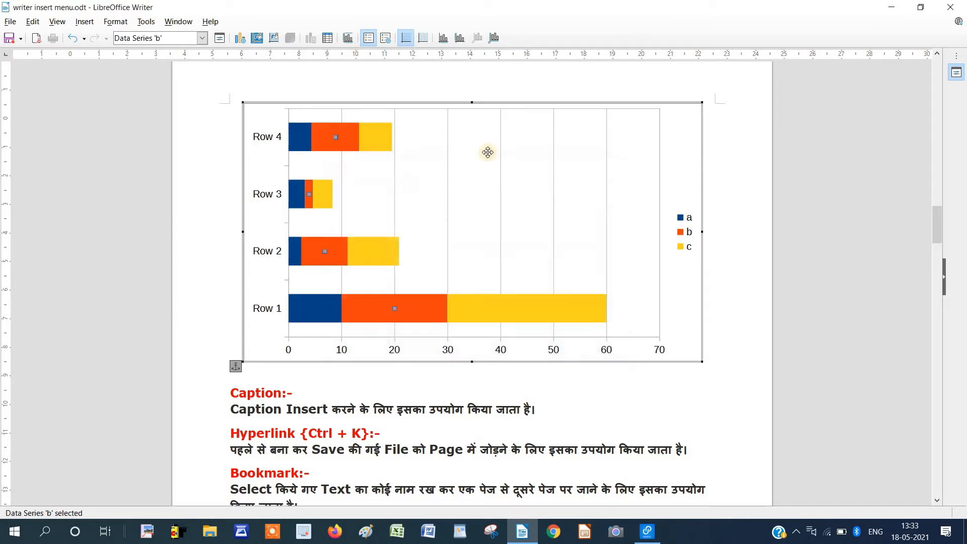
Fill the chart's background area with a light yellow colour.
left_click(255, 41)
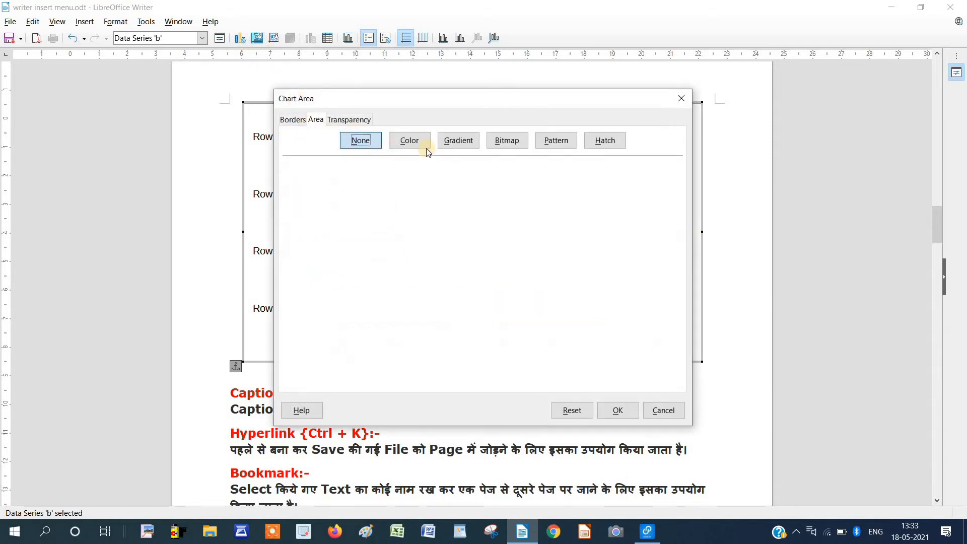
left_click_drag(464, 103, 688, 70)
left_click(683, 95)
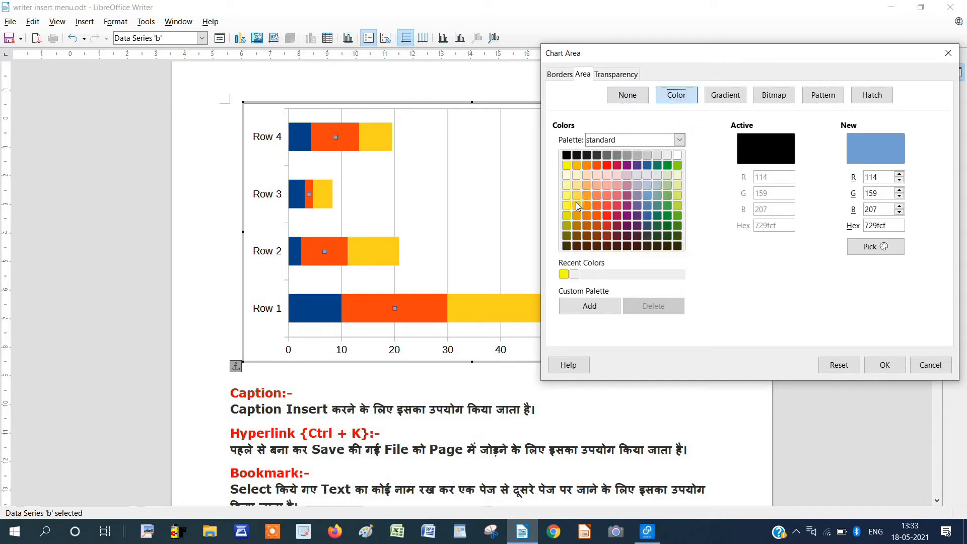
left_click(577, 185)
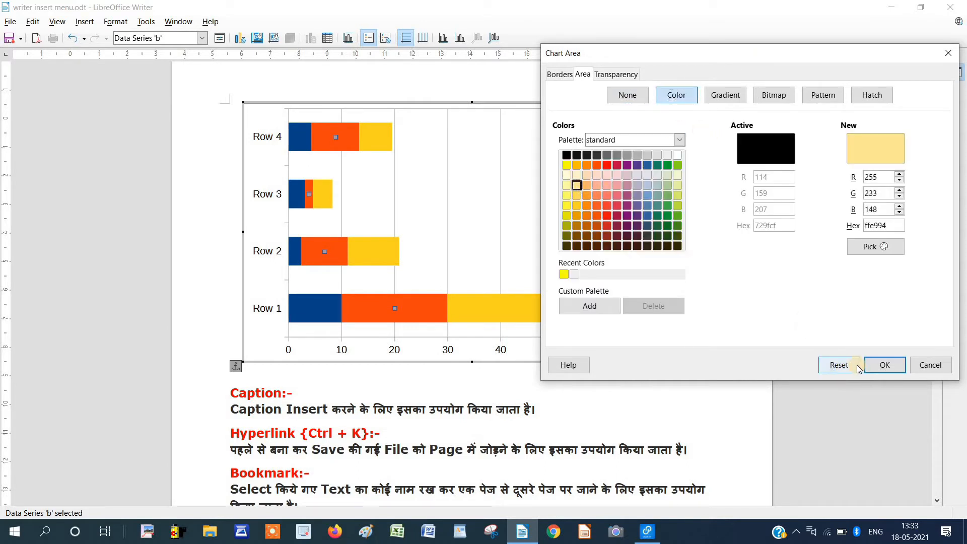
left_click(885, 364)
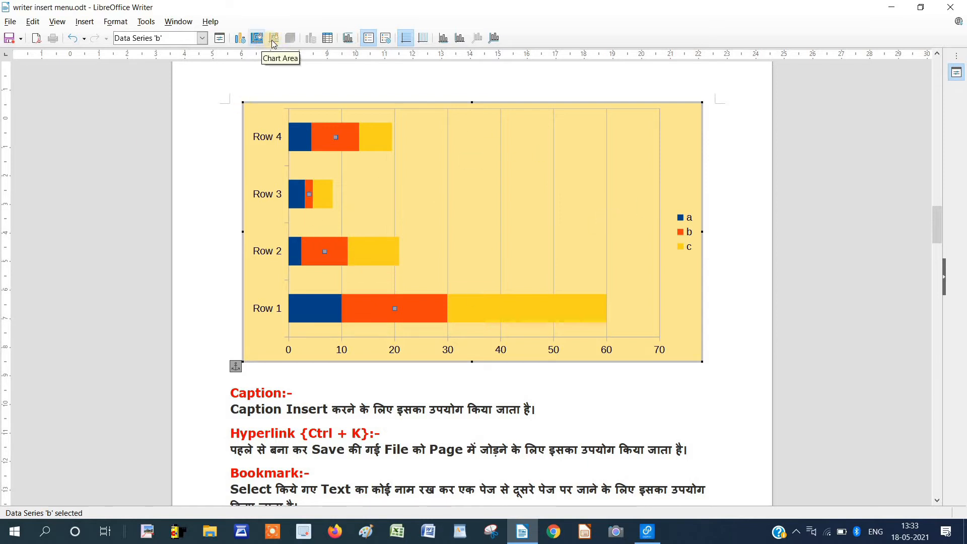
Give the chart wall the yellow-to-green gradient after previewing Neon Light.
double_click(325, 220)
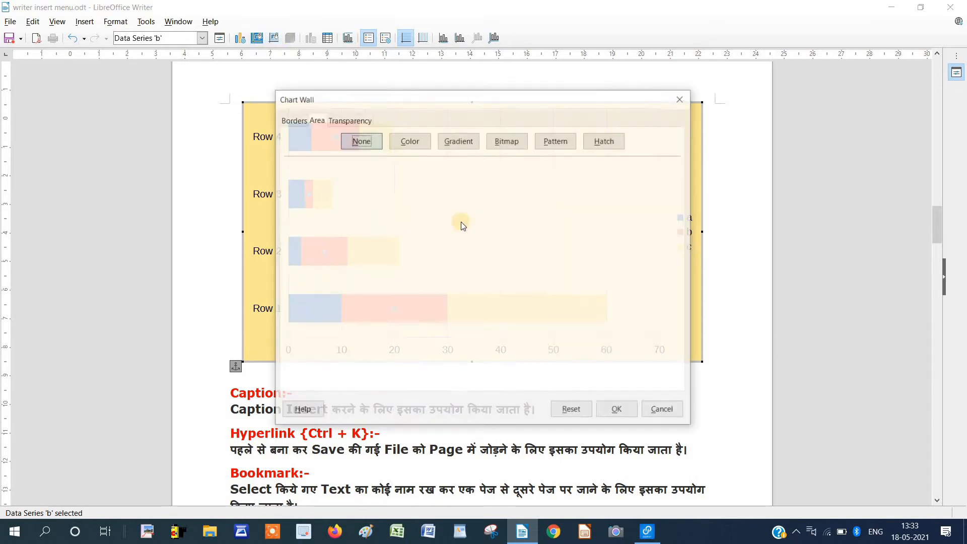
left_click(468, 140)
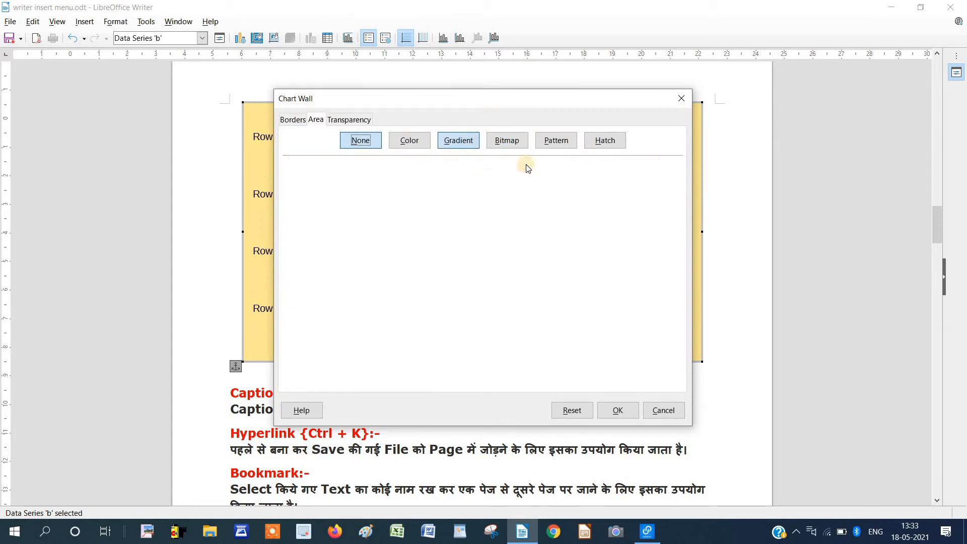
left_click(378, 310)
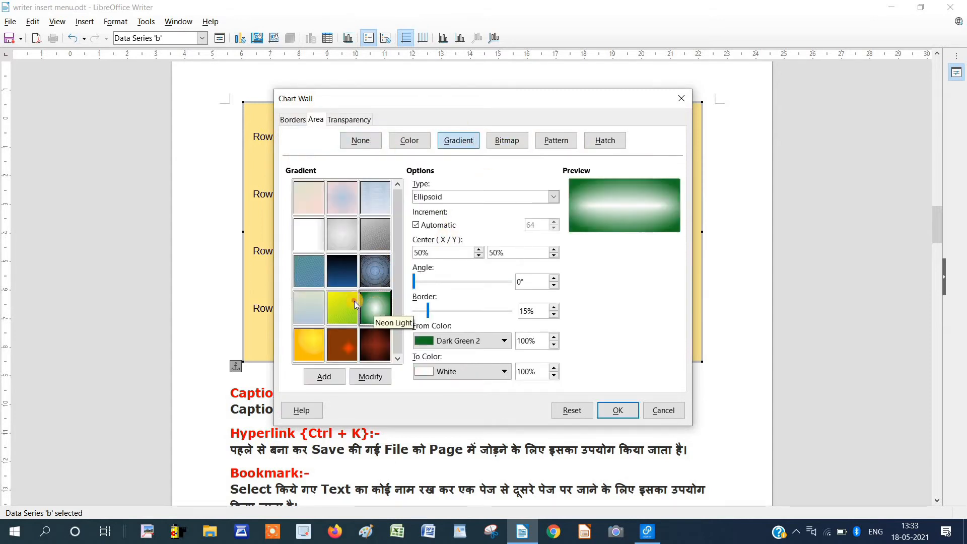
left_click(345, 304)
left_click(616, 409)
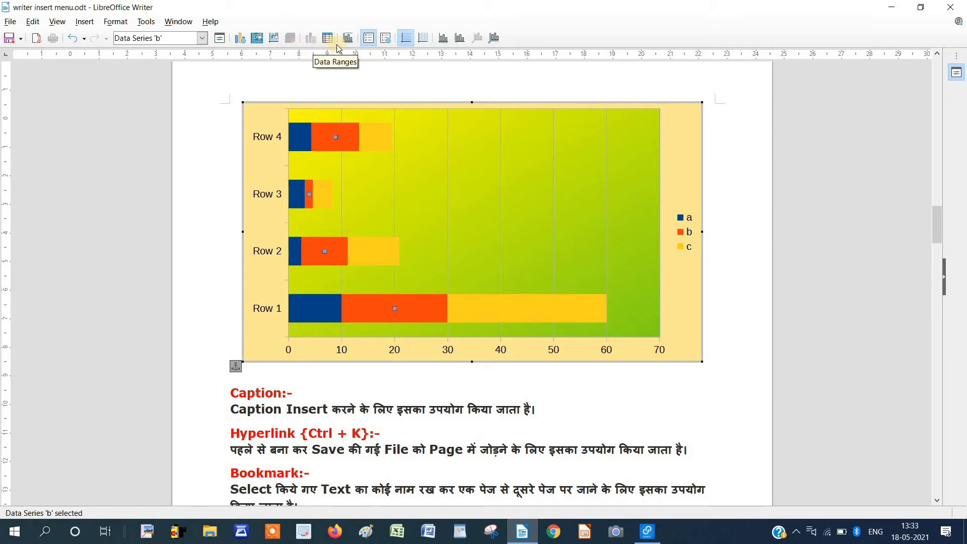
Title the chart 'avadh' and add the subtitle 'computer'.
left_click(353, 44)
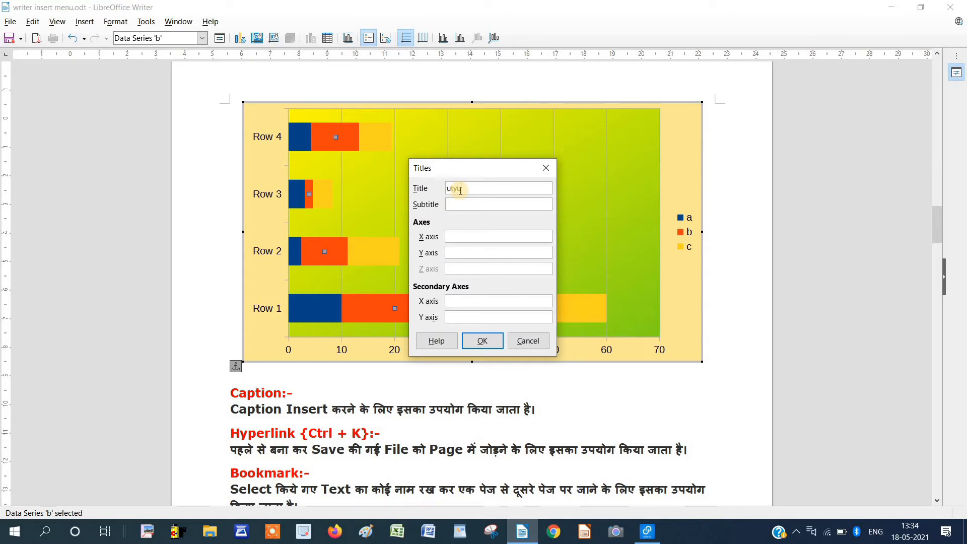
left_click_drag(475, 190, 434, 198)
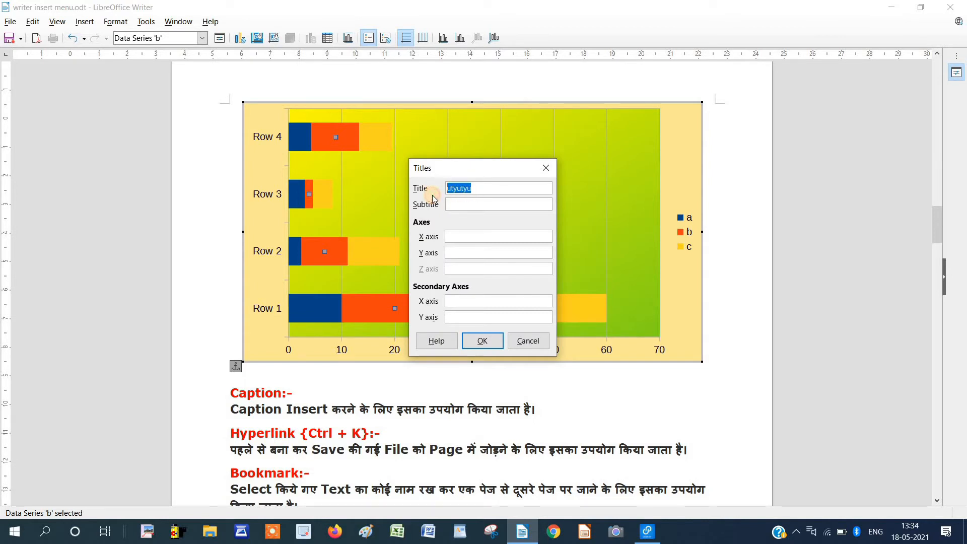
type("avadh")
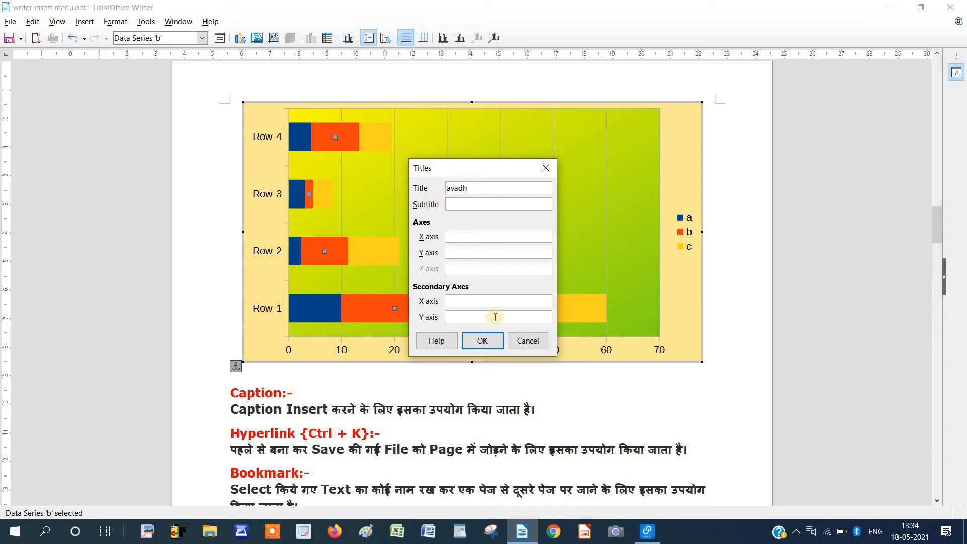
left_click(492, 350)
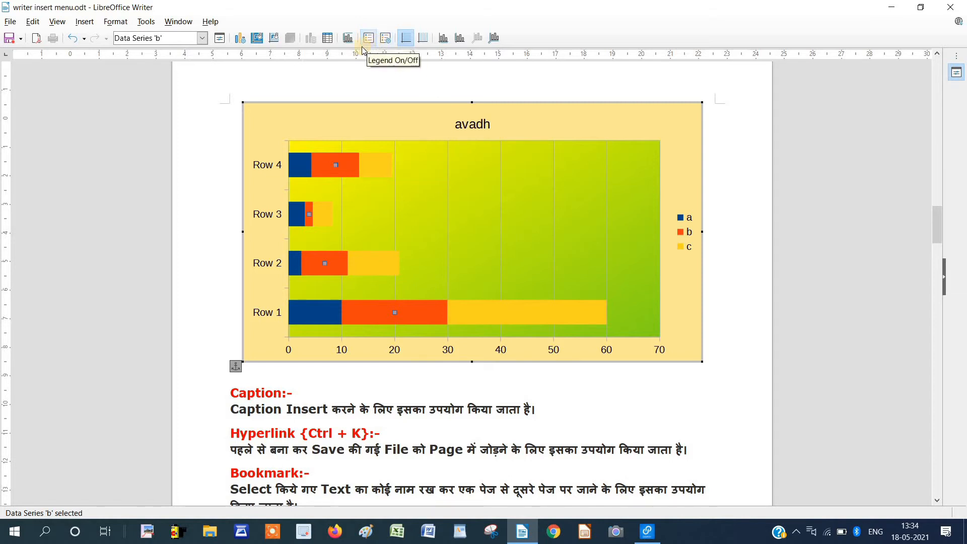
left_click(348, 38)
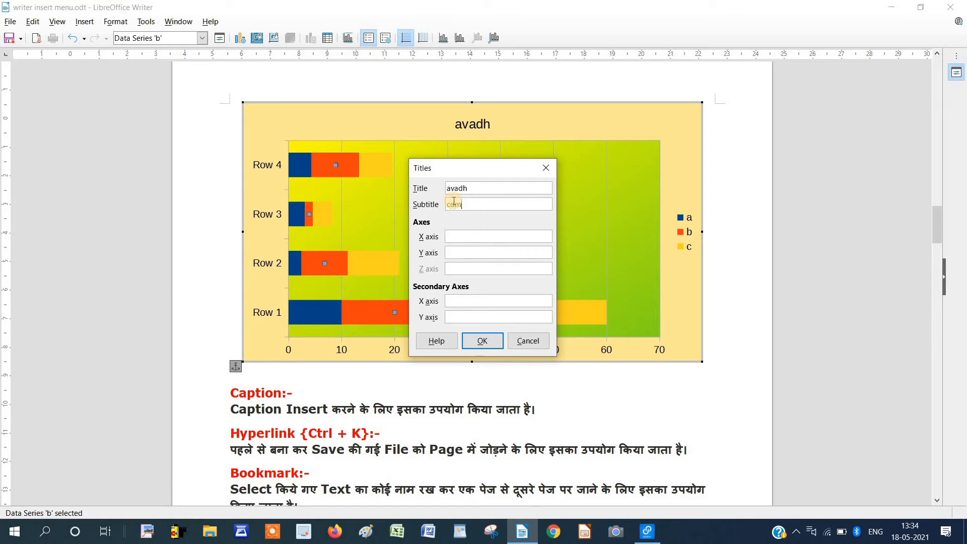
left_click(500, 337)
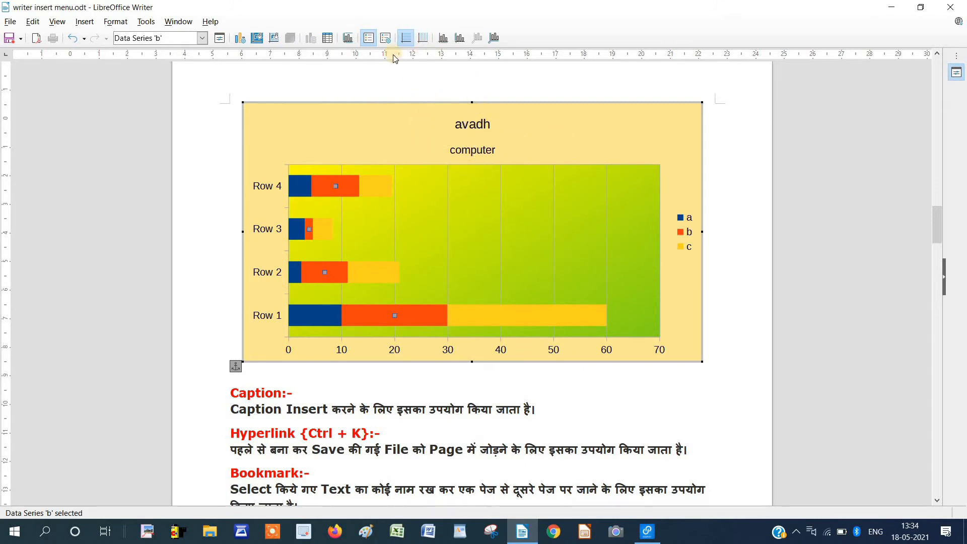
Set the legend's area fill to the Diagonal Brick pattern.
left_click(386, 40)
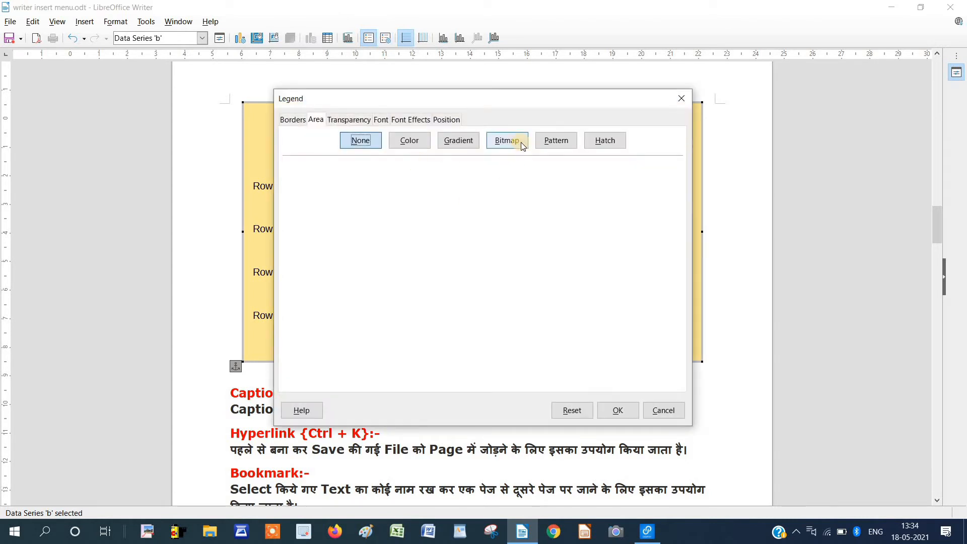
left_click(553, 151)
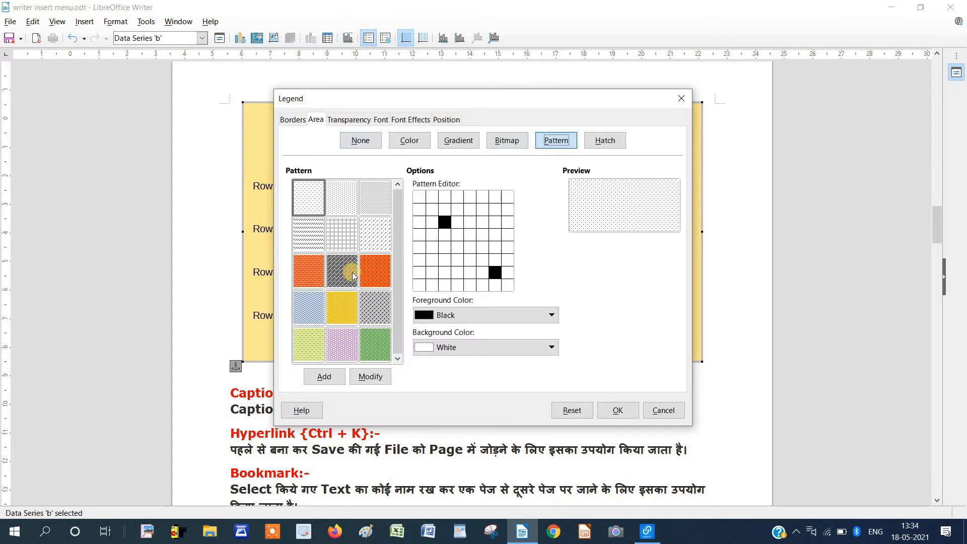
left_click(353, 280)
left_click(617, 410)
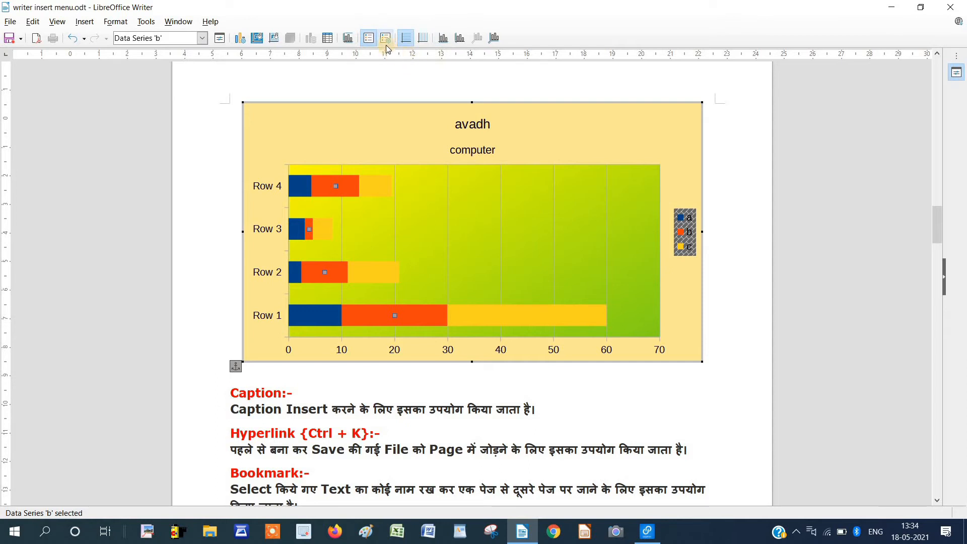
left_click(398, 200)
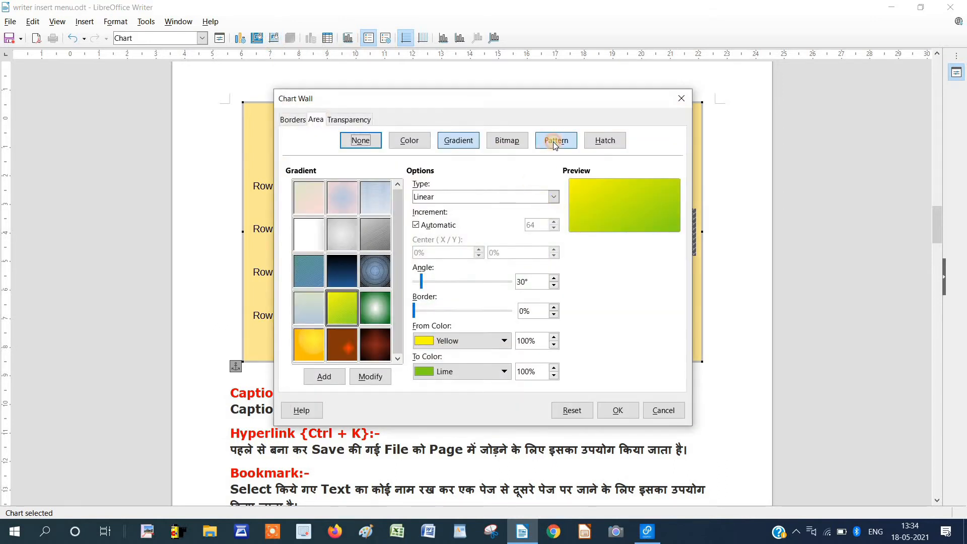
Swap the chart wall's gradient for the green grass bitmap after trying pebbles, then toggle gridlines.
left_click(554, 140)
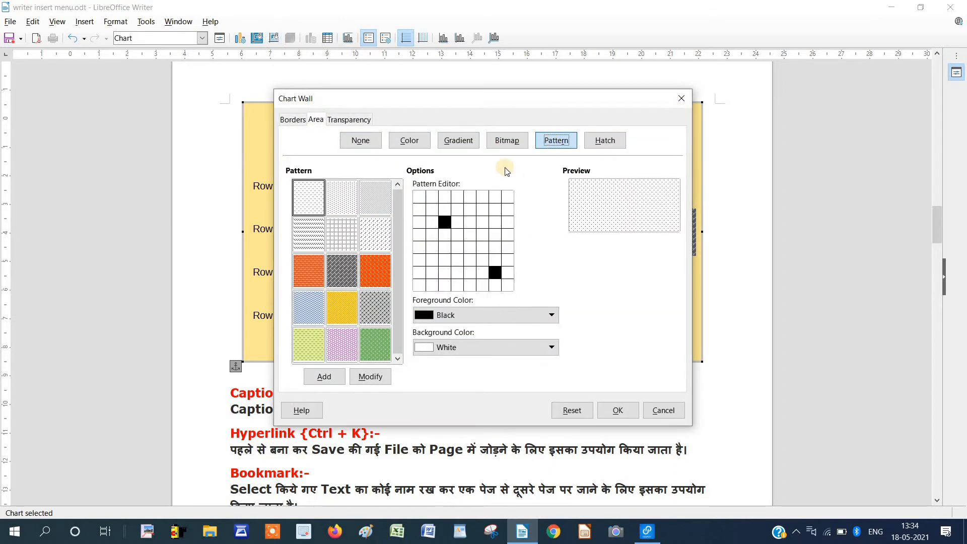
left_click(498, 142)
left_click(371, 273)
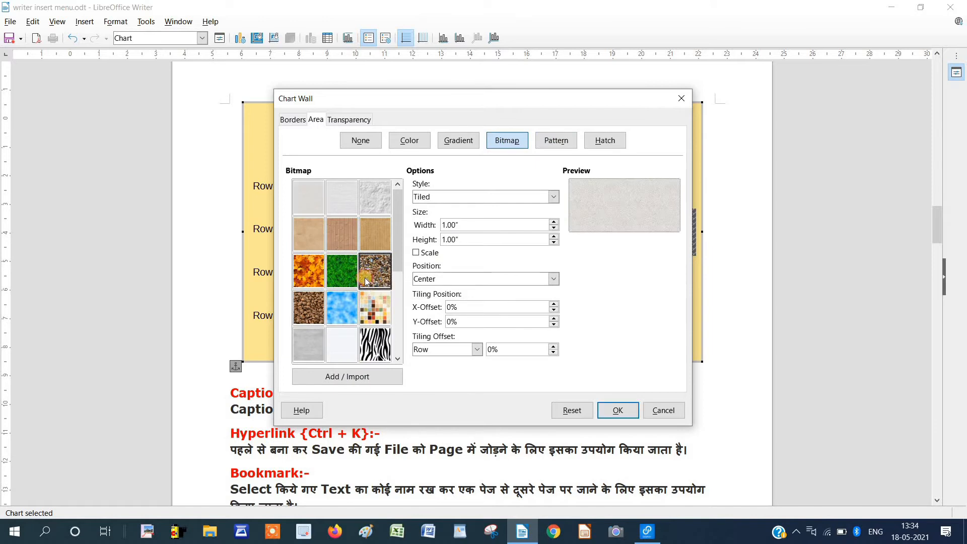
left_click(343, 264)
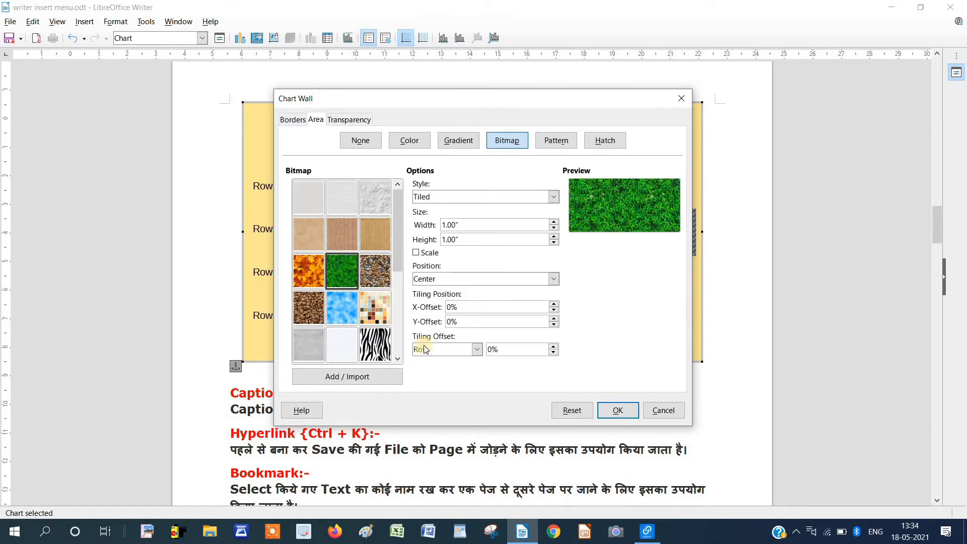
left_click(612, 411)
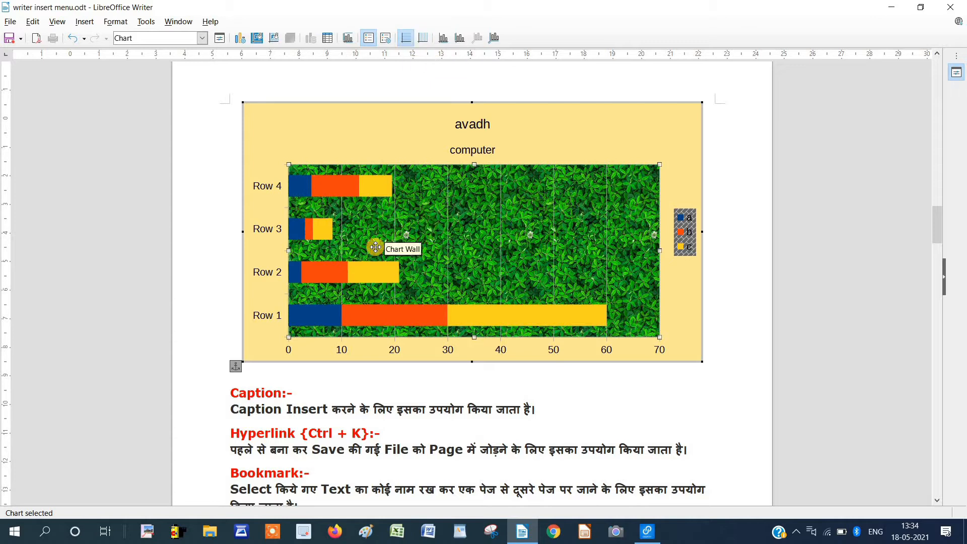
left_click(405, 44)
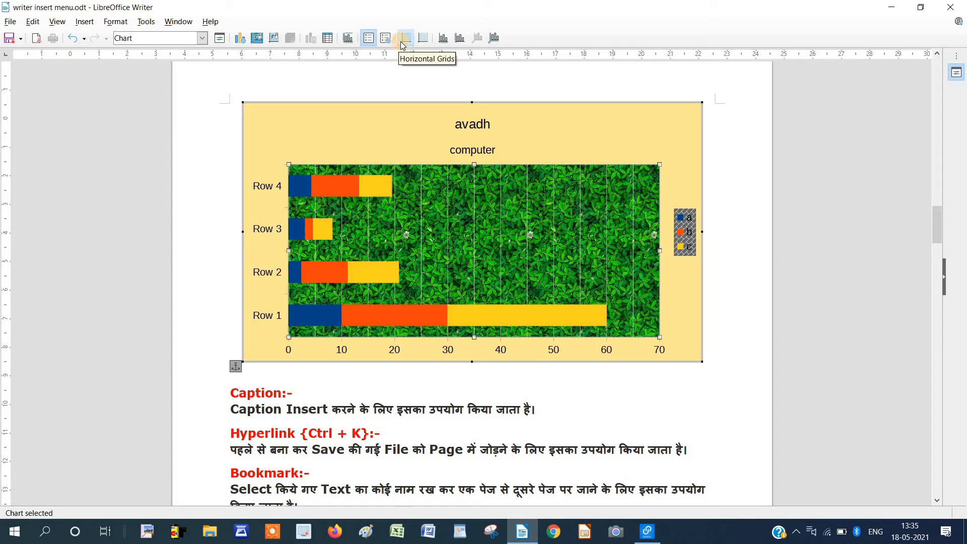
Remove the vertical gridlines, add gridlines between the bar rows, and reopen the Chart Wall dialog.
left_click(400, 42)
left_click(401, 42)
left_click(402, 43)
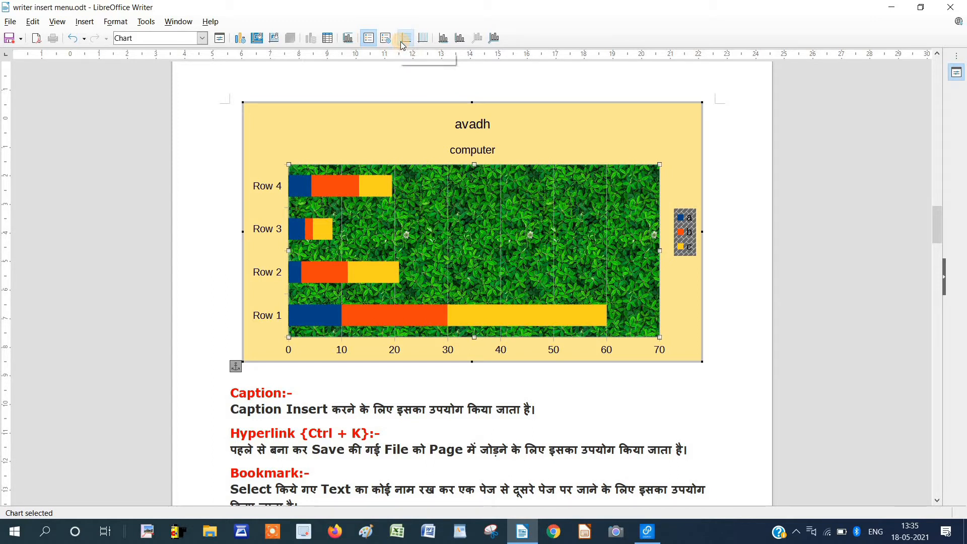
left_click(427, 43)
left_click(429, 41)
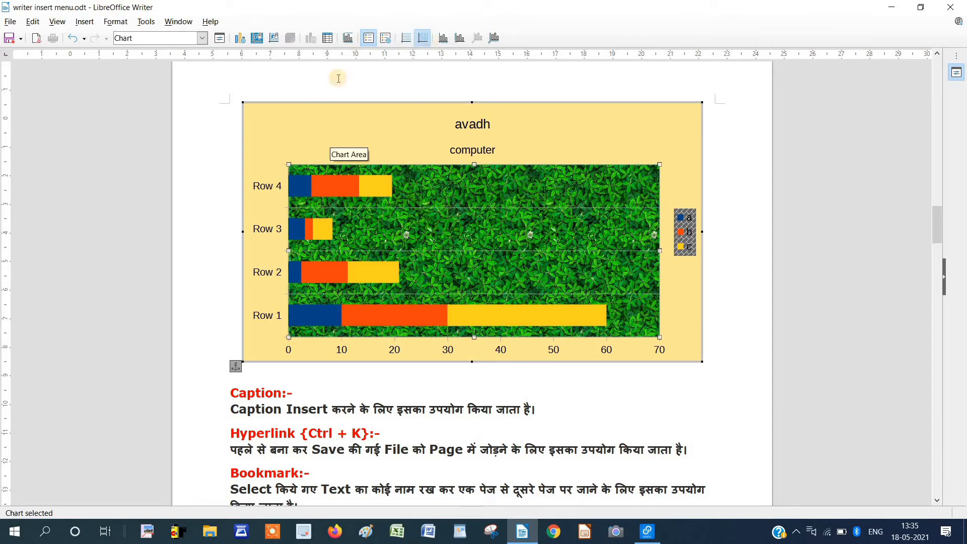
left_click(276, 41)
double_click(422, 224)
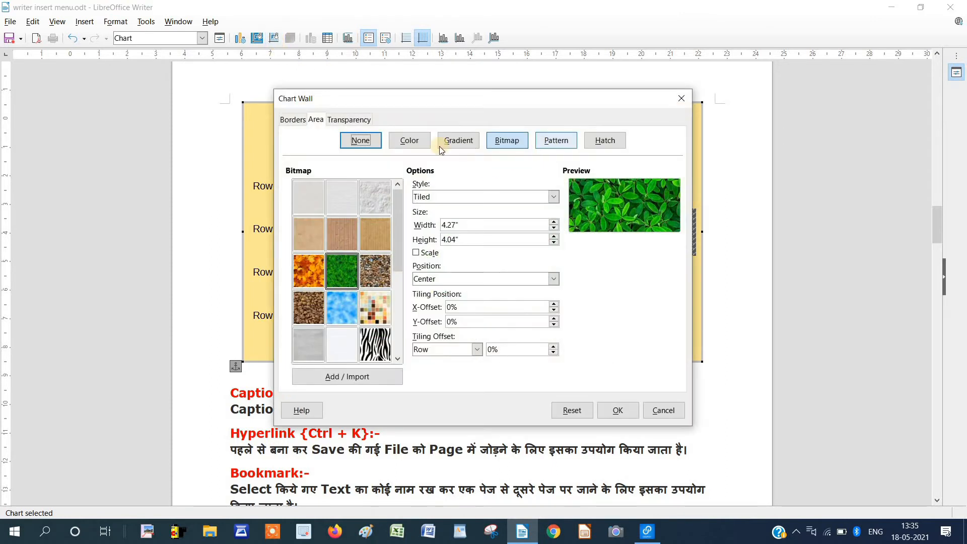
Fill the chart wall with plain Light Gold 4, then briefly toggle extra gridlines through the bars.
left_click(414, 143)
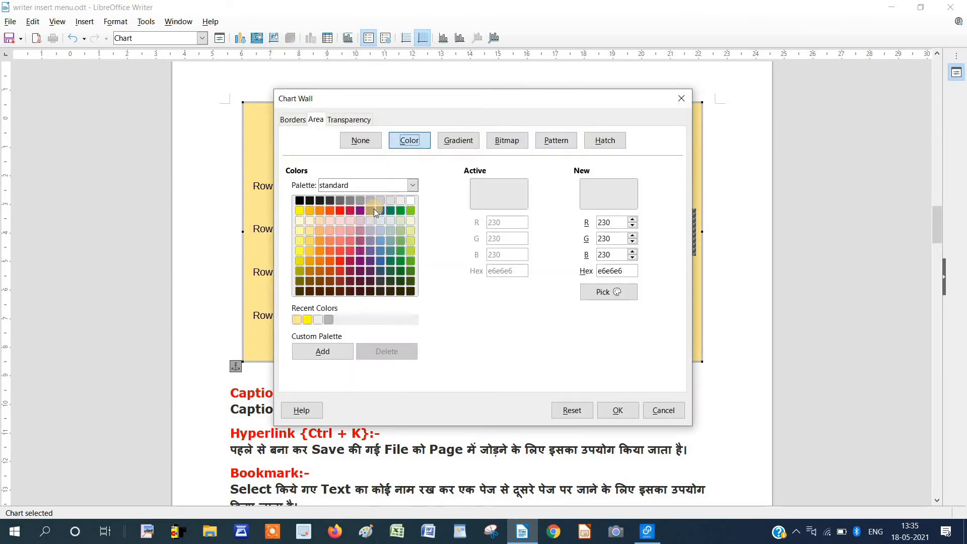
left_click(309, 220)
left_click(625, 405)
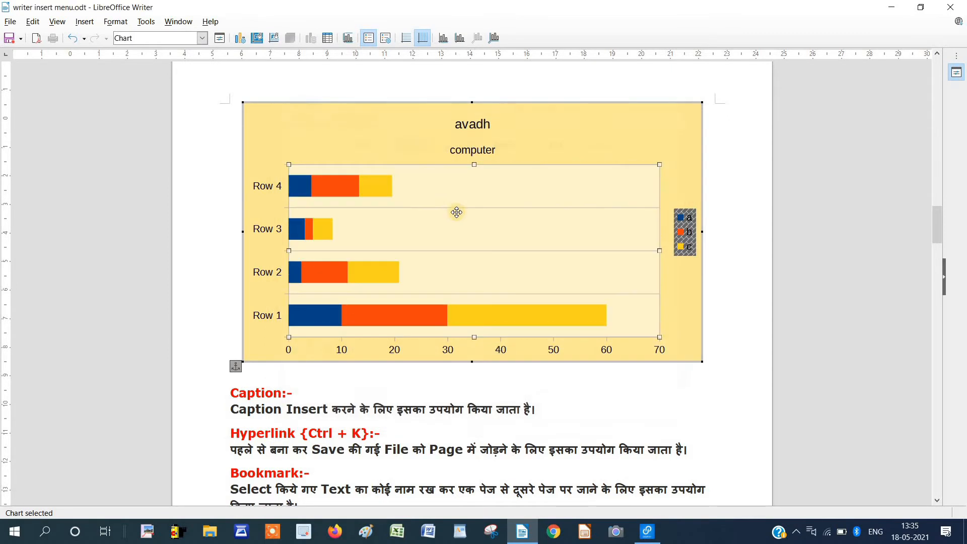
left_click(425, 44)
left_click(422, 42)
Keep only the row gridlines, dismiss the X Axis dialog unchanged, and open the Insert menu.
left_click(422, 40)
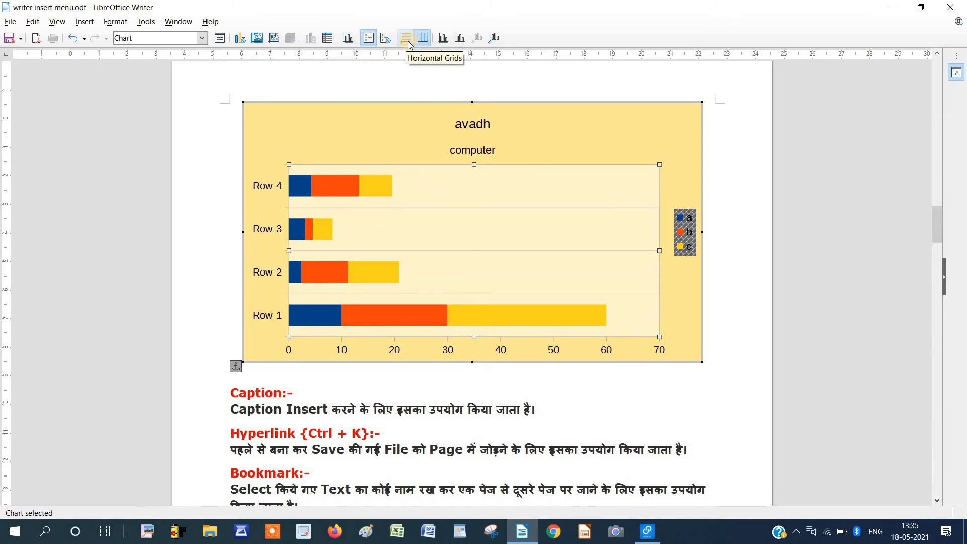
left_click(408, 44)
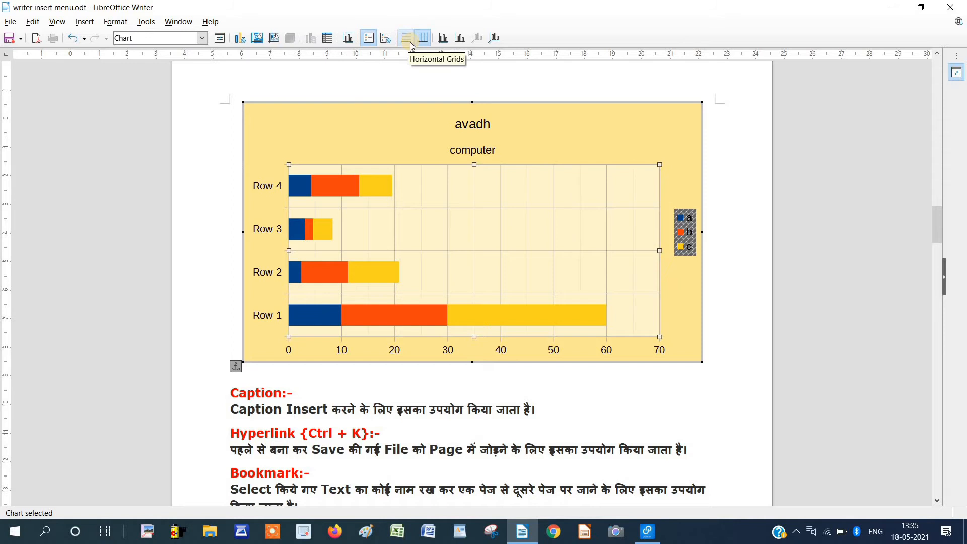
left_click(410, 45)
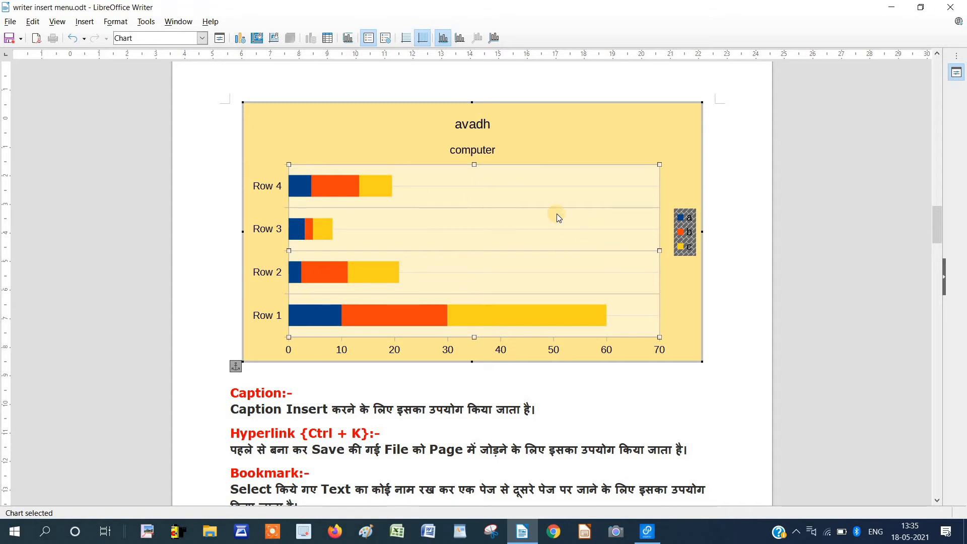
key("Escape")
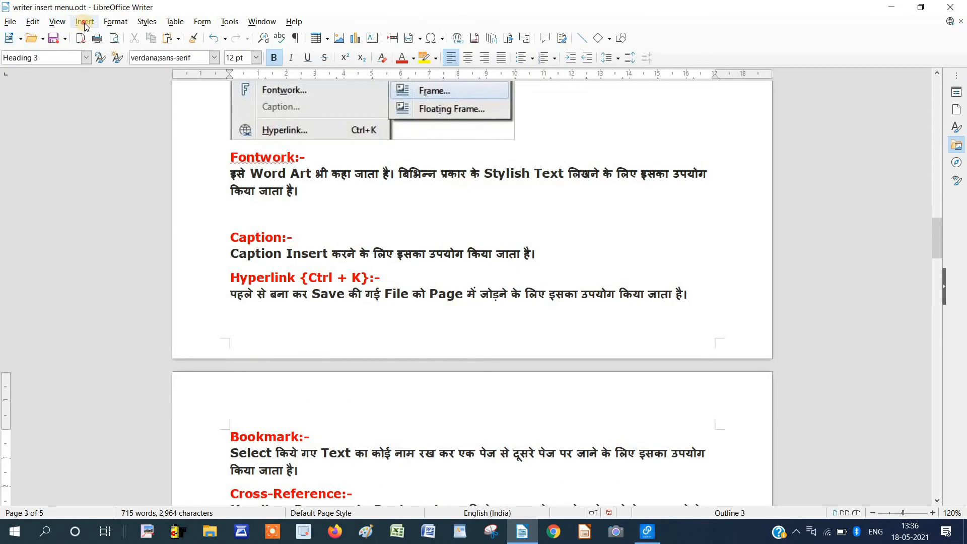
left_click(84, 21)
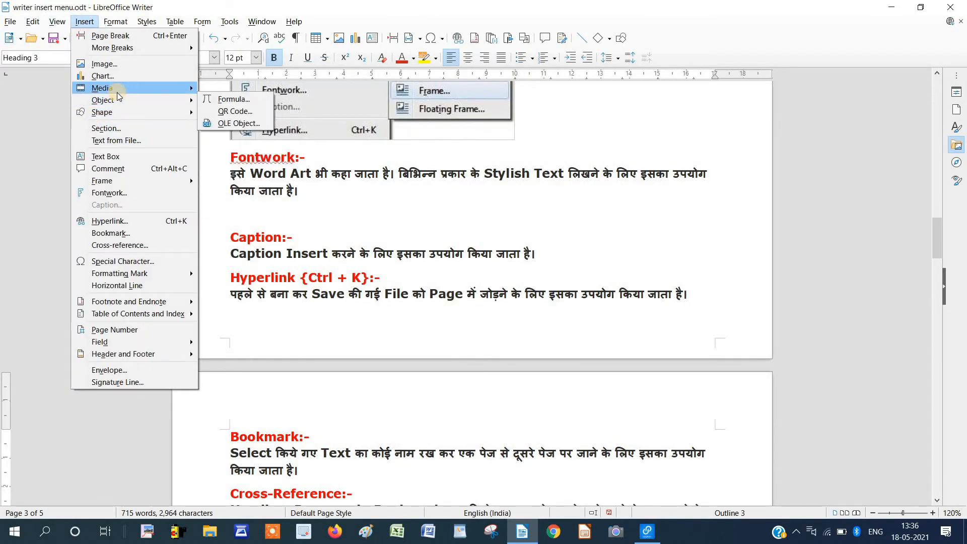
Dismiss the Insert menu, then open the Gallery through Insert > Media, showing the Arrows theme.
mouse_move(117, 92)
left_click(265, 217)
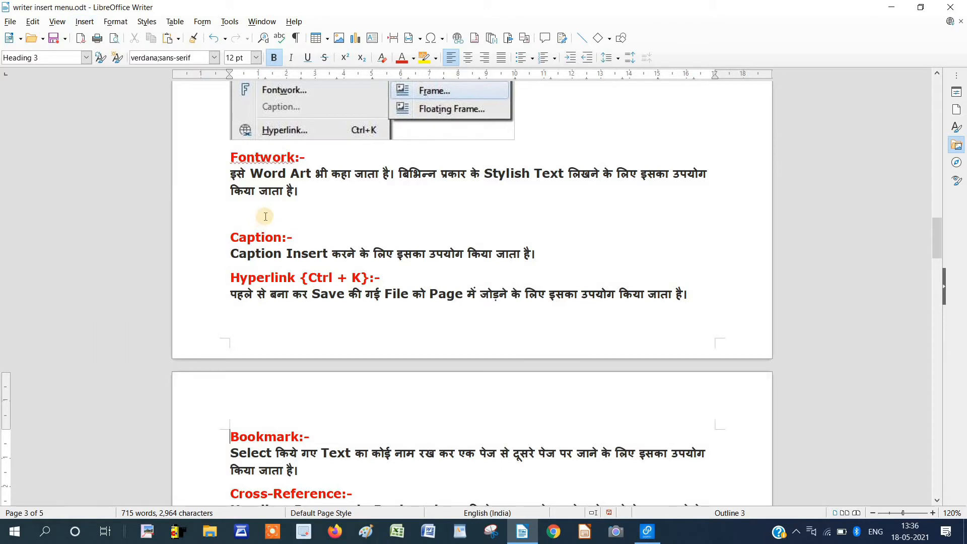
left_click(92, 23)
mouse_move(131, 91)
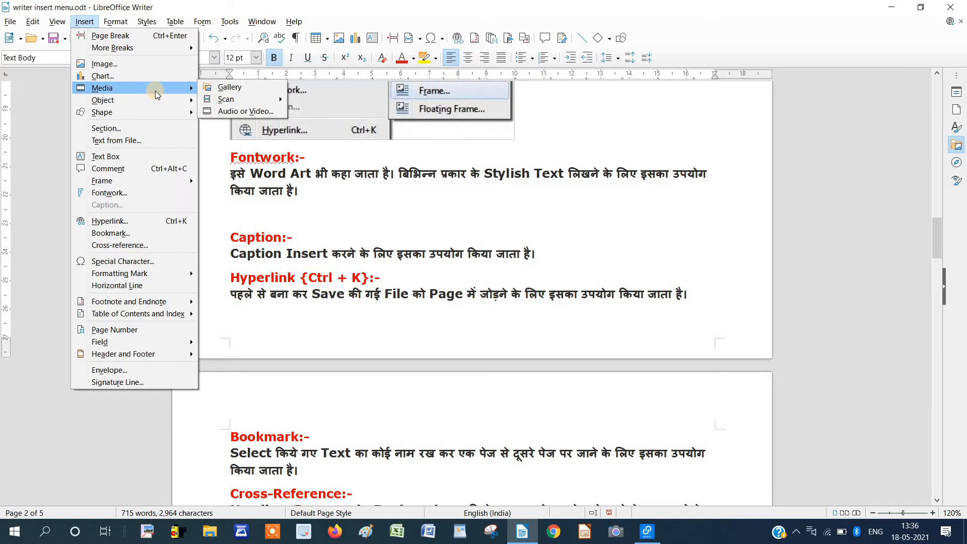
left_click(227, 89)
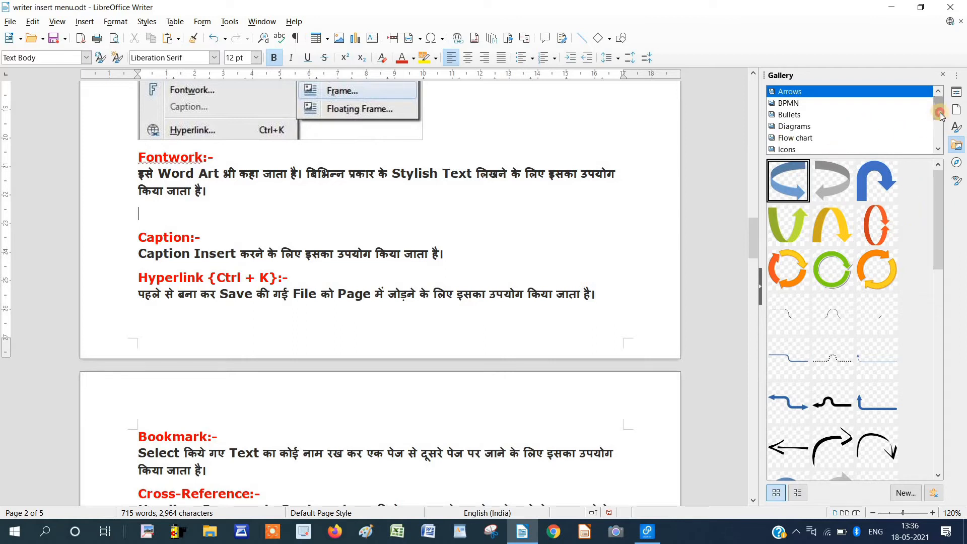
Switch the Gallery to Network, insert the ring-network clip art, enlarge it to 1.69 in, then delete it.
mouse_move(940, 115)
left_mouse_down()
mouse_move(940, 143)
mouse_move(939, 125)
left_mouse_up()
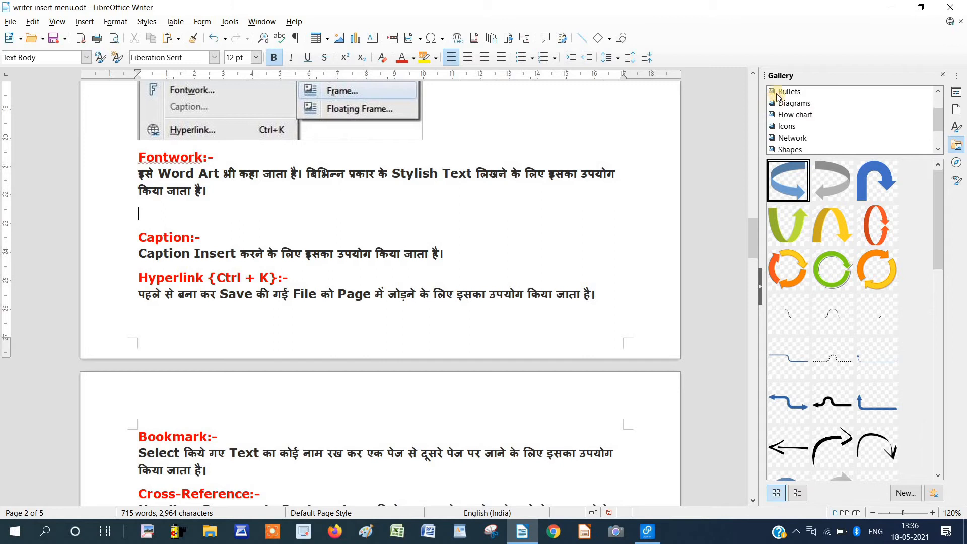
left_click(780, 94)
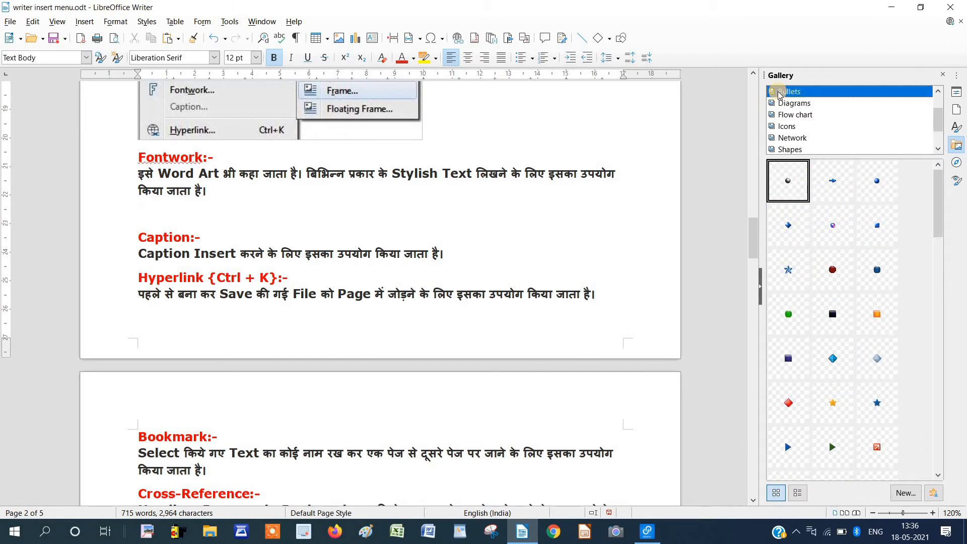
left_click(794, 139)
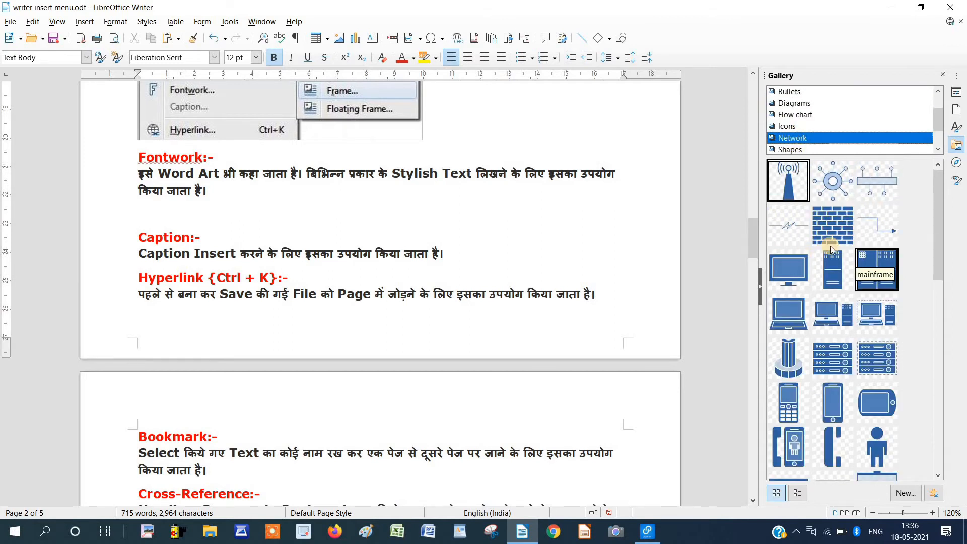
right_click(833, 181)
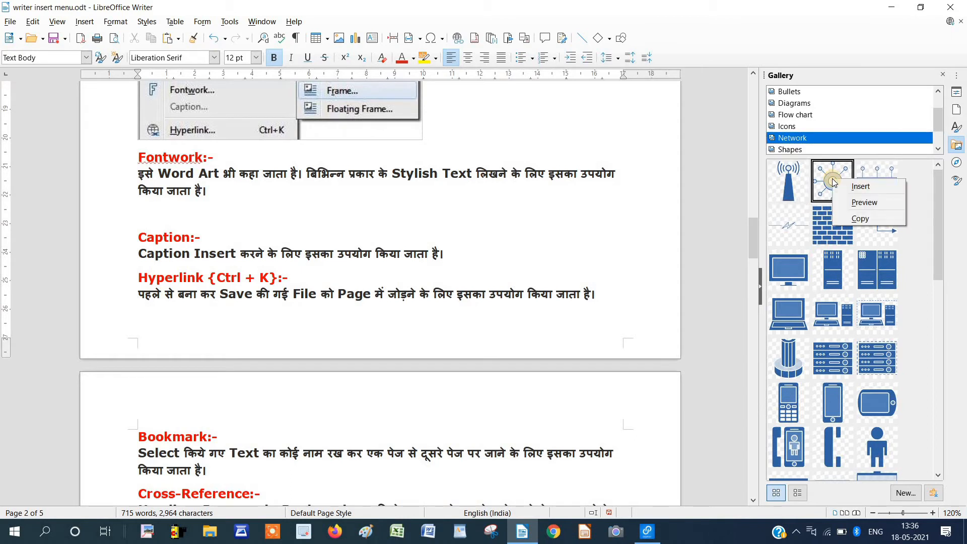
left_click(859, 186)
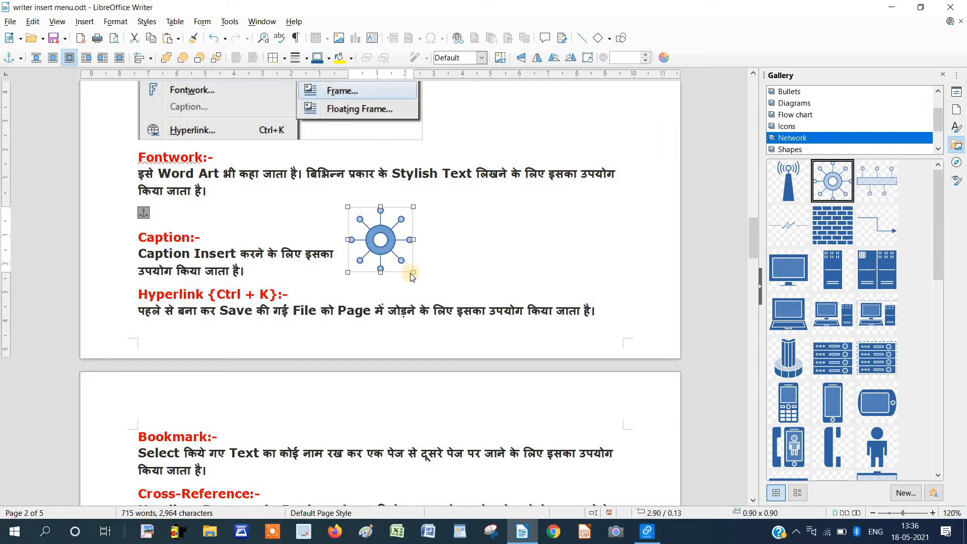
left_click_drag(414, 272, 459, 265)
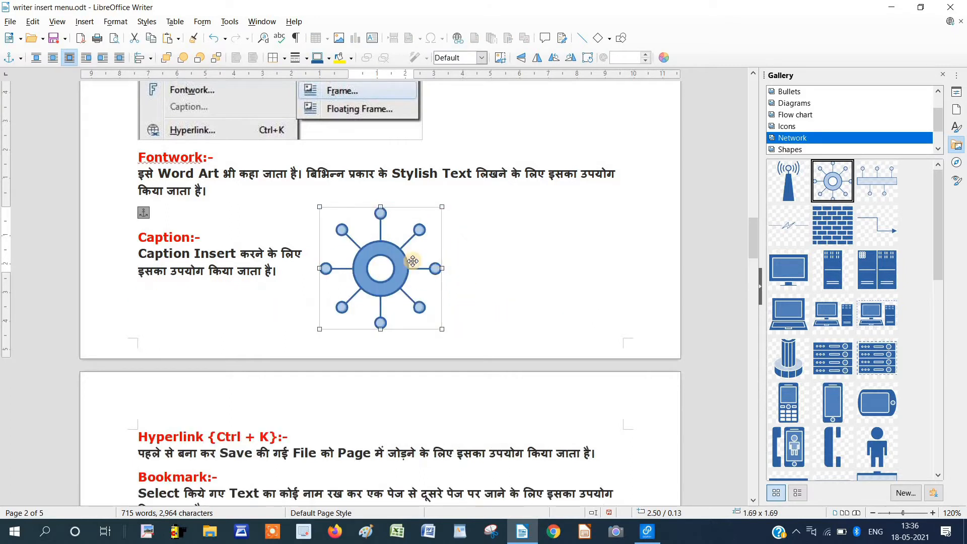
key("Delete")
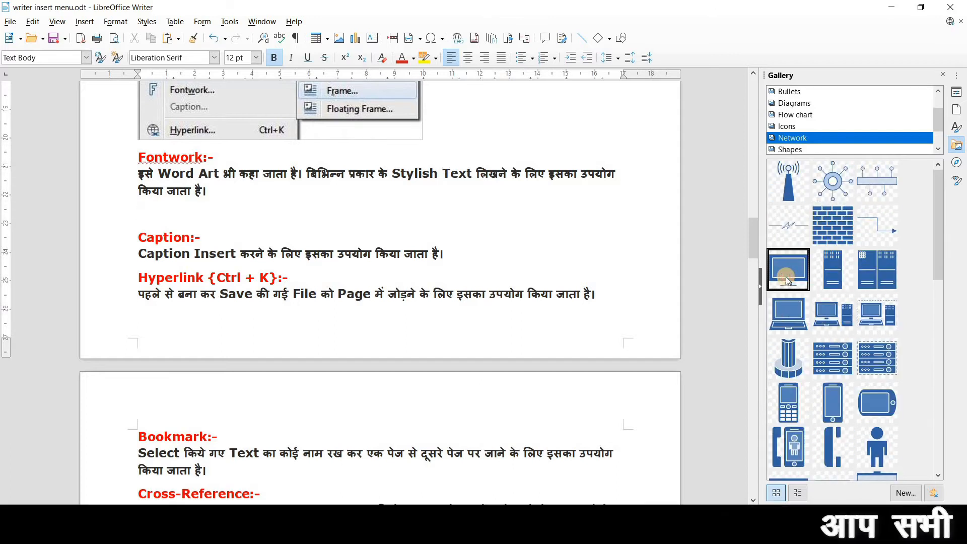
Insert the monitor clip art from the Network theme and delete it again.
right_click(788, 281)
left_click(804, 288)
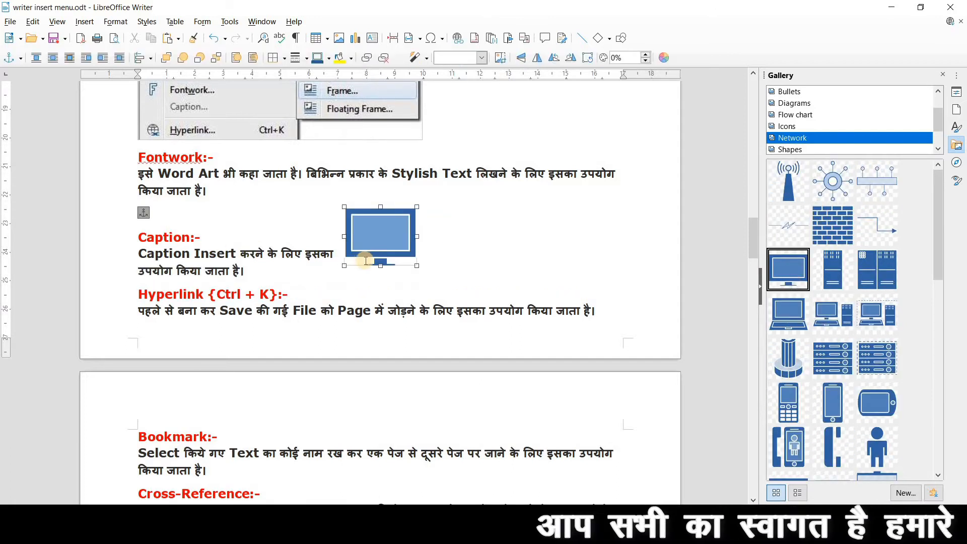
key("Delete")
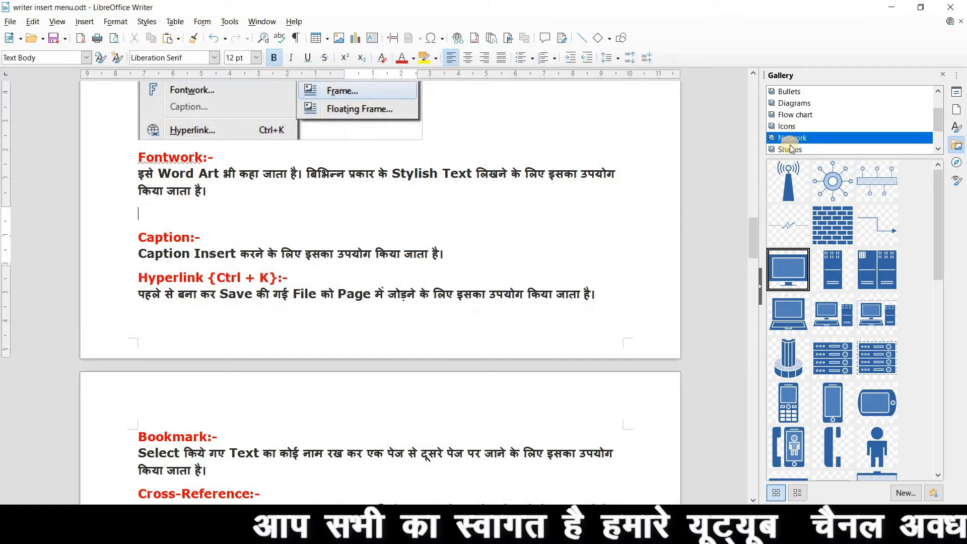
Browse the Shapes gallery theme, selecting the 3-D not-equal shape.
left_click(787, 149)
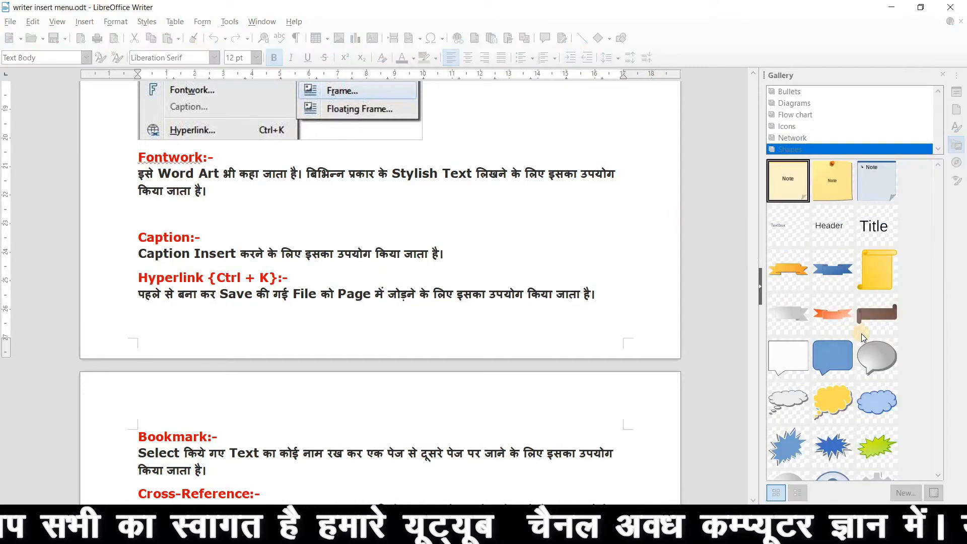
scroll(862, 338, "down", 6)
scroll(863, 339, "down", 10)
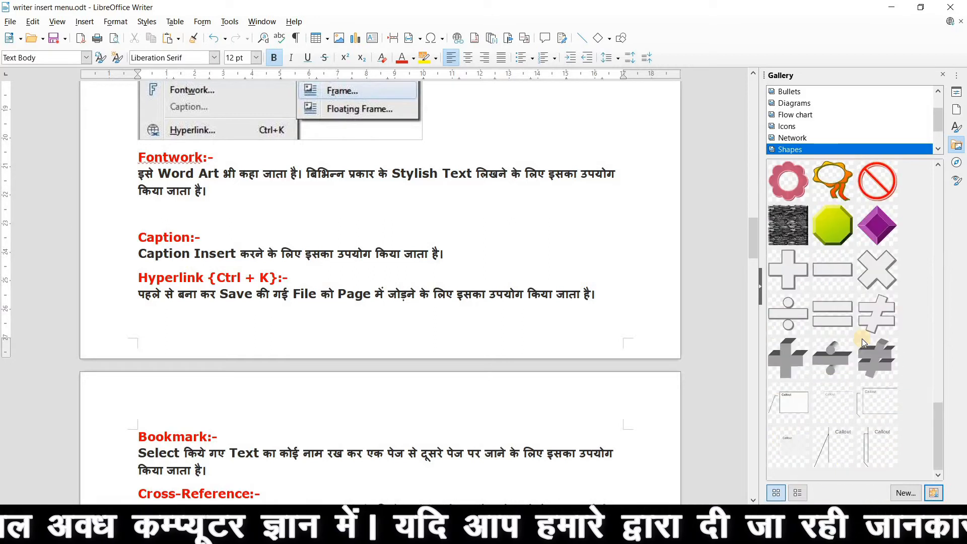
left_click(862, 338)
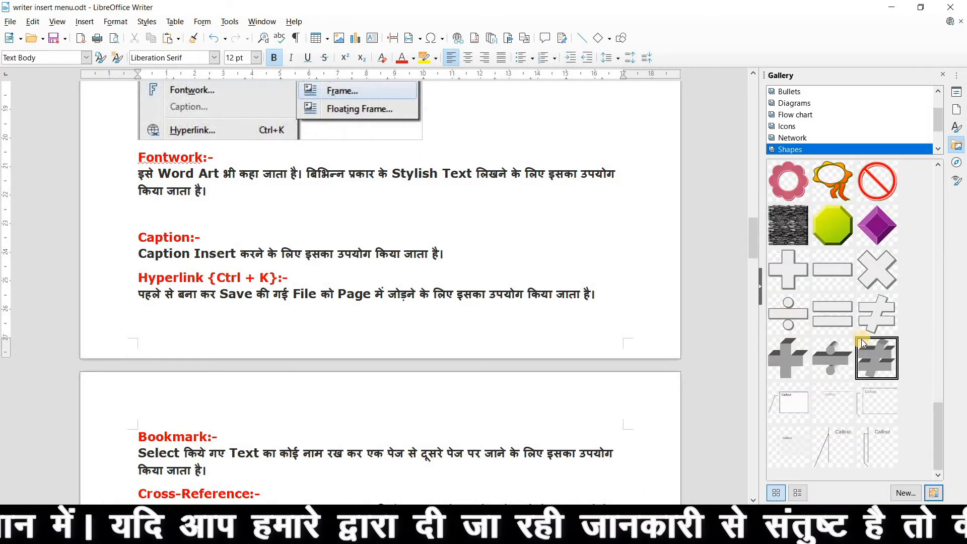
scroll(851, 352, "up", 5)
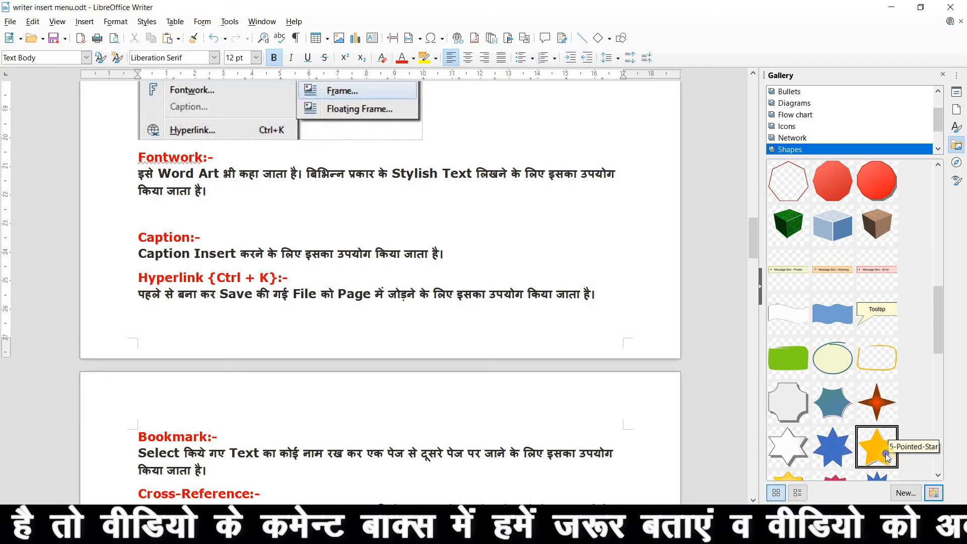
Drag the 5-Pointed-Star beside the Caption notes, resize it, delete it, and close the Gallery.
left_click_drag(891, 461, 385, 261)
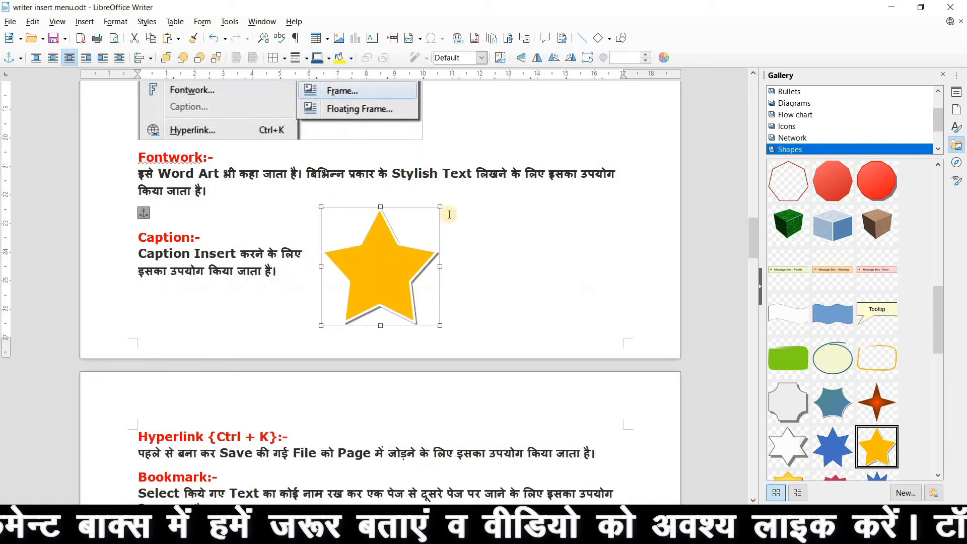
left_click_drag(440, 207, 485, 190)
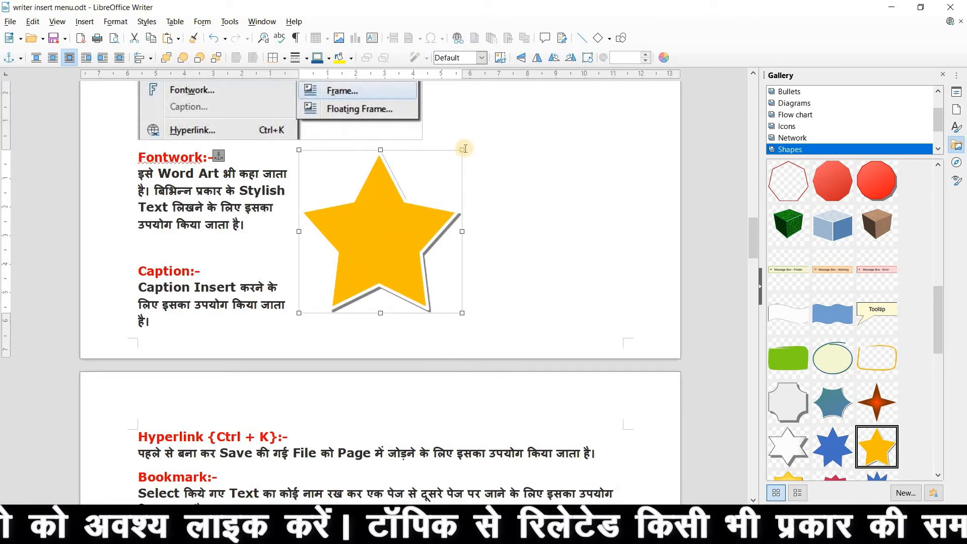
left_click_drag(464, 150, 406, 214)
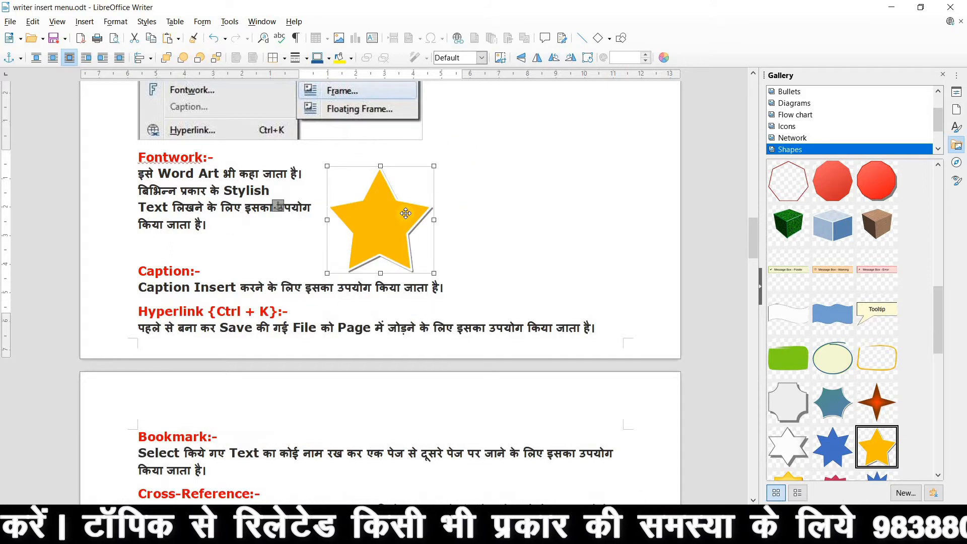
key("Delete")
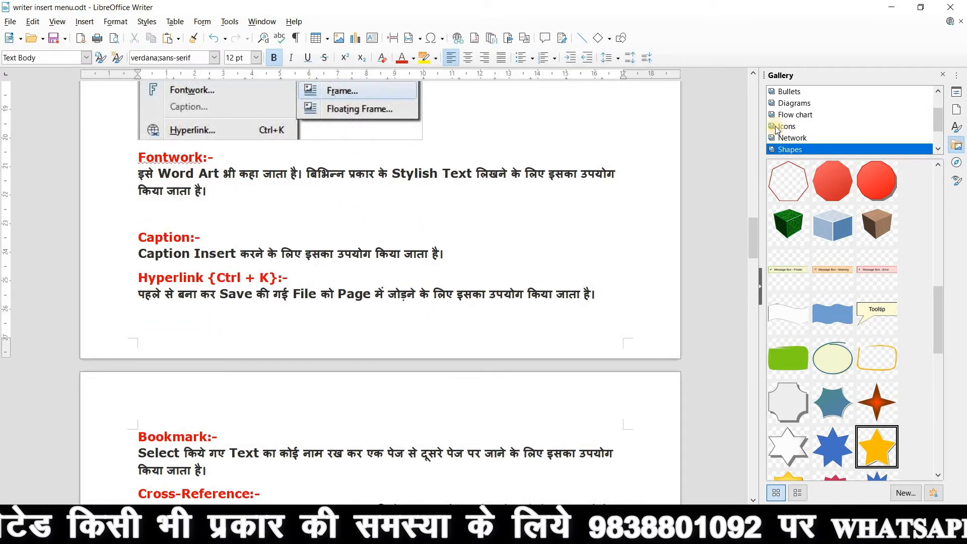
left_click(943, 75)
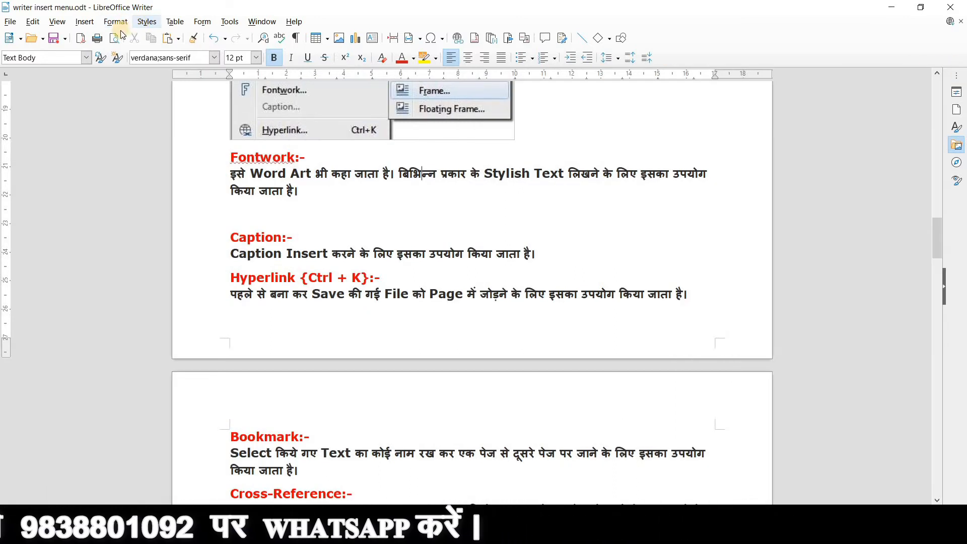
Show the Insert > Media submenu with Scan's Select Source and Request options.
left_click(84, 21)
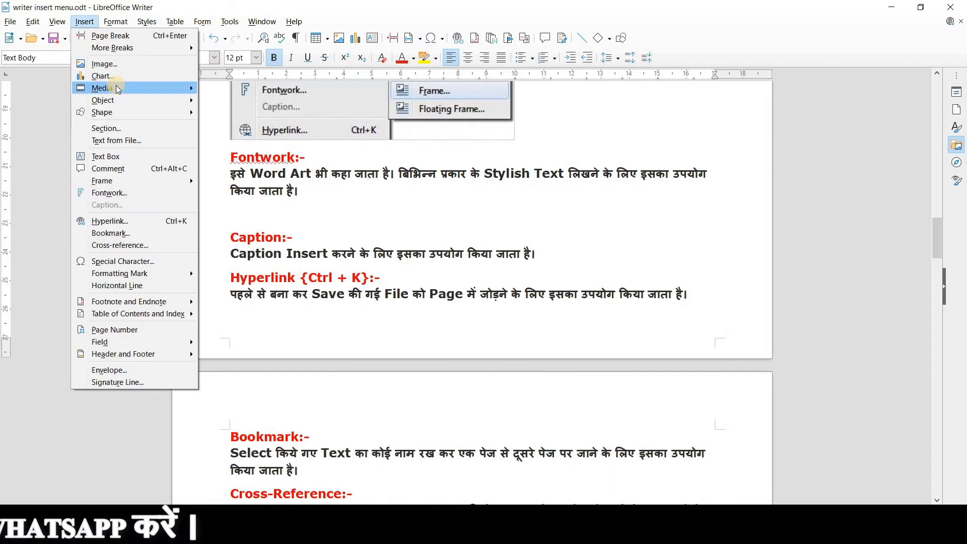
mouse_move(118, 89)
mouse_move(244, 107)
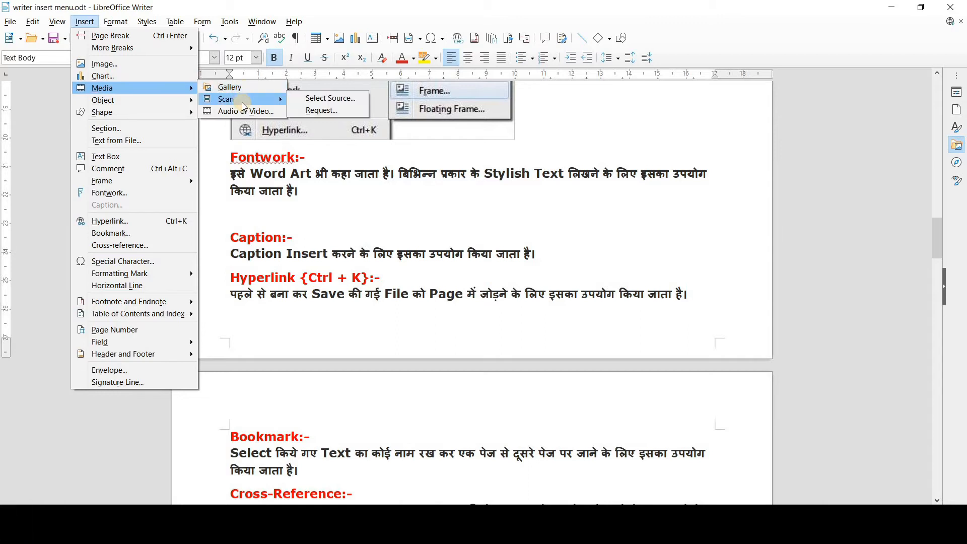
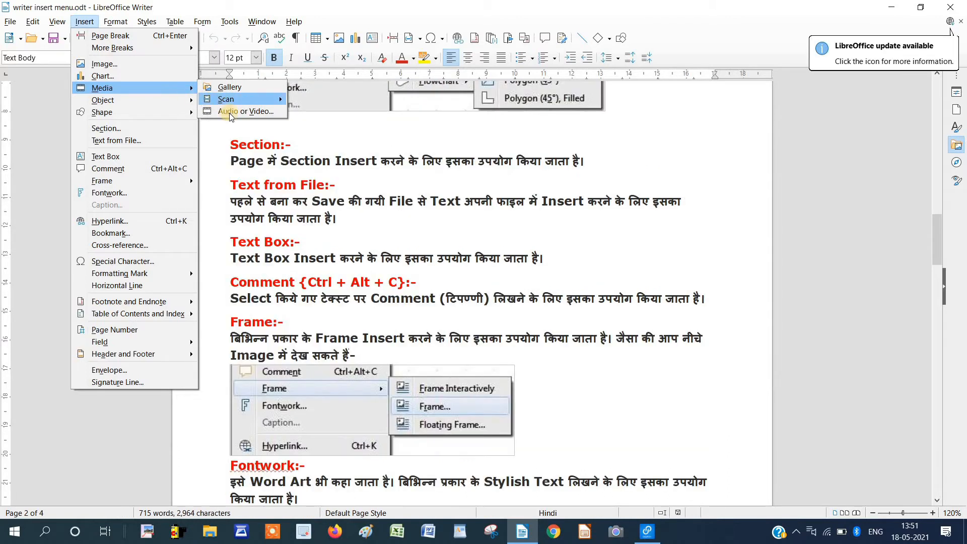
Choose Audio or Video from the Media submenu and open the 'file menu open itro' video.
left_click(229, 113)
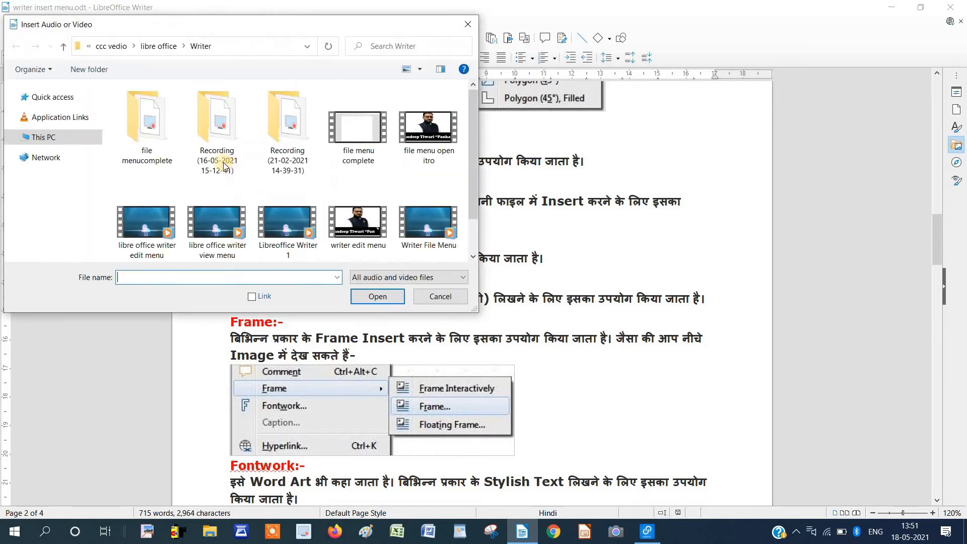
left_click(431, 140)
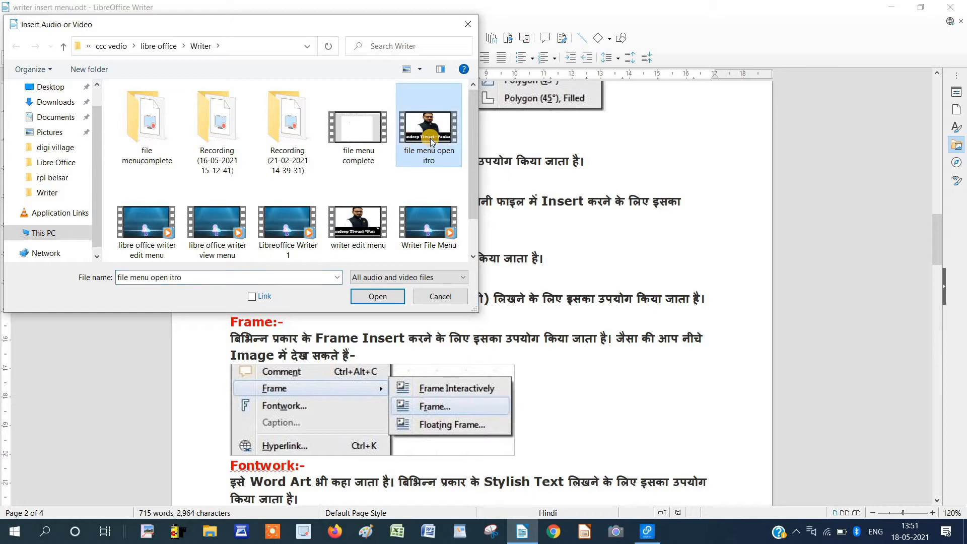
left_click(393, 294)
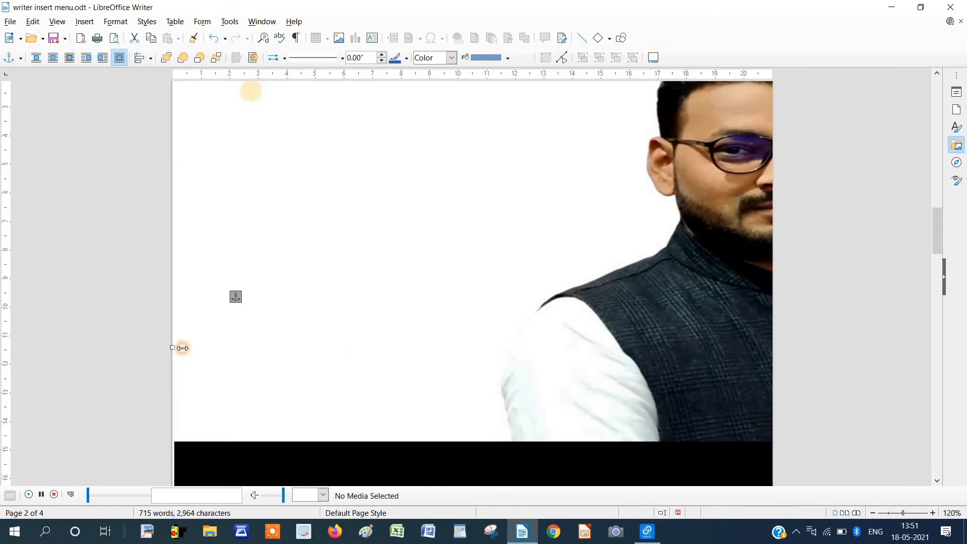
Shrink the video to 2.70 x 1.77 beside the Fontwork heading and play it.
left_click_drag(486, 391, 651, 314)
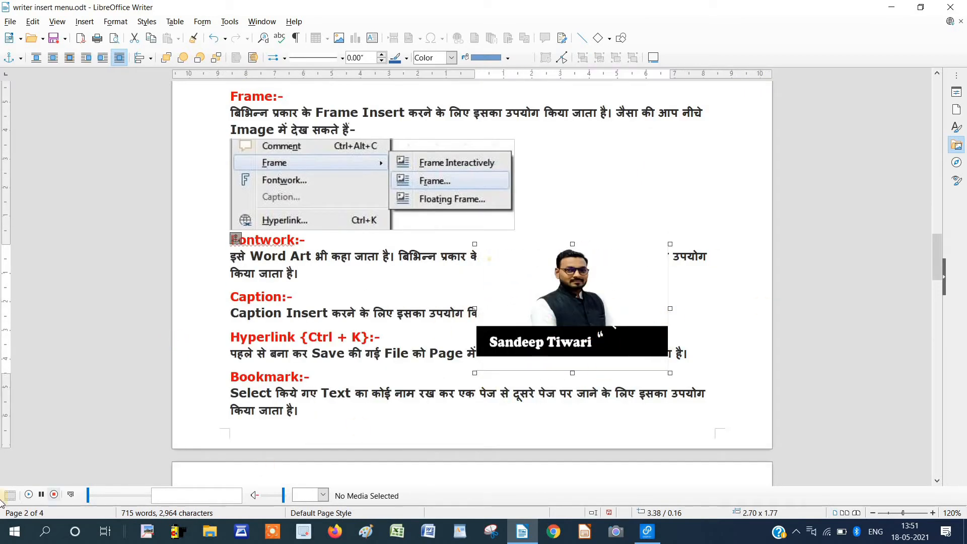
left_click(29, 495)
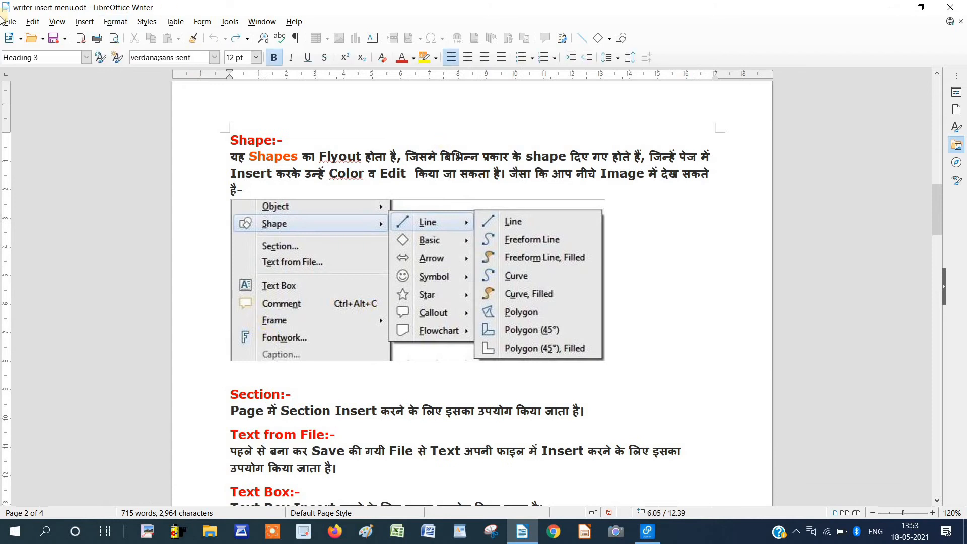
Add an empty paragraph after the Text from File notes.
left_click(85, 22)
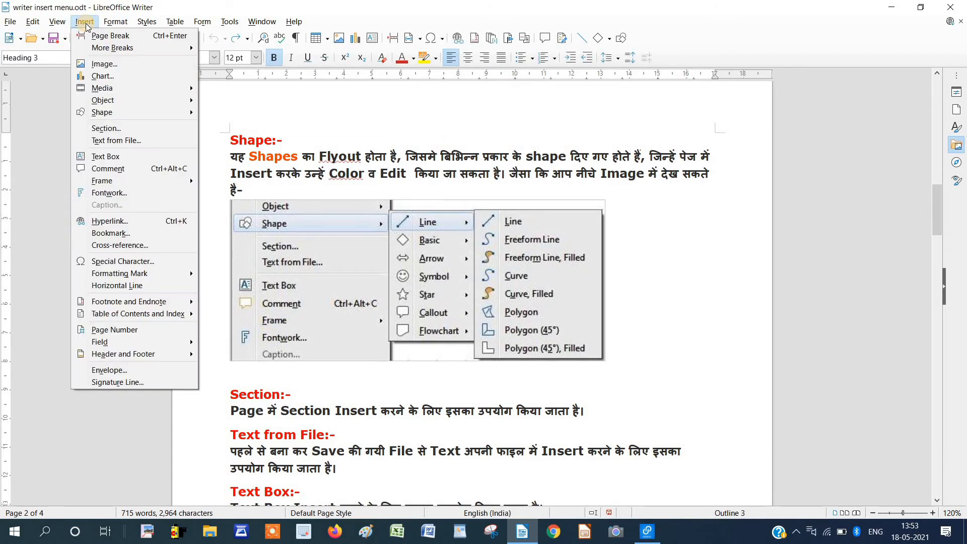
mouse_move(114, 104)
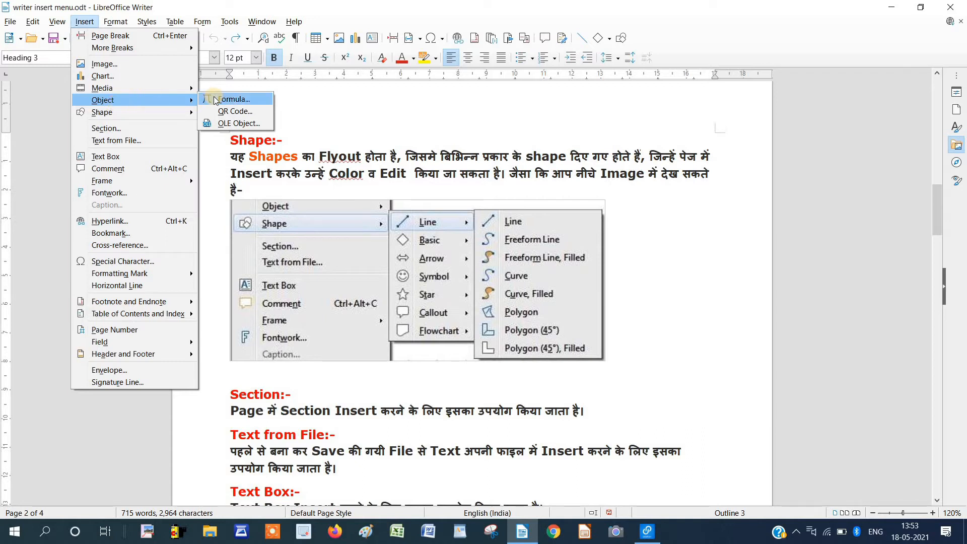
left_click(354, 430)
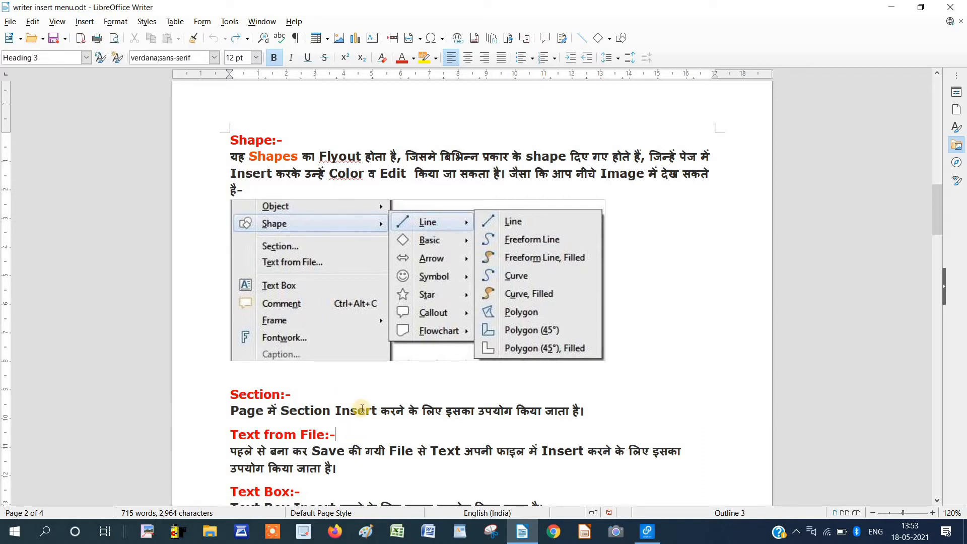
scroll(359, 412, "down", 2)
left_click(352, 399)
key("Return")
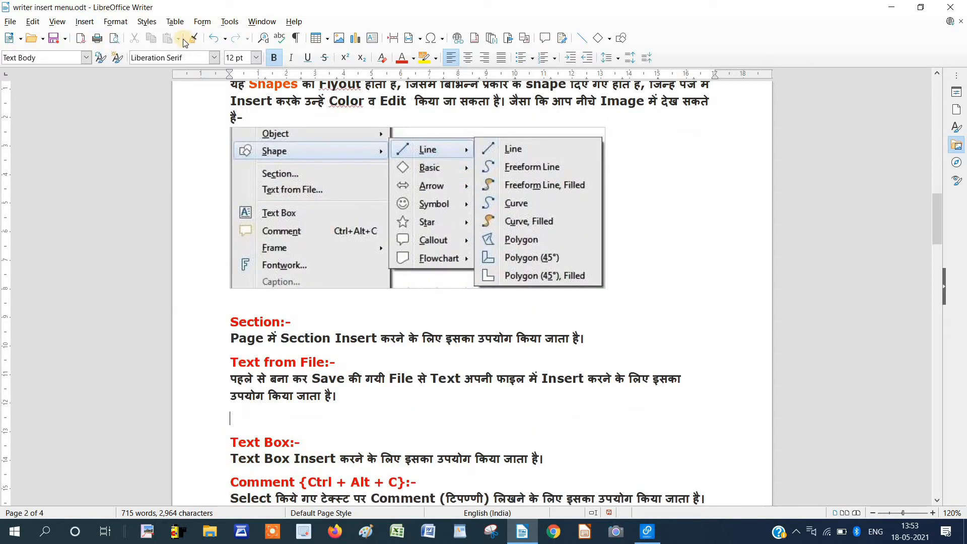
Start a new Formula object from Insert > Object.
left_click(85, 23)
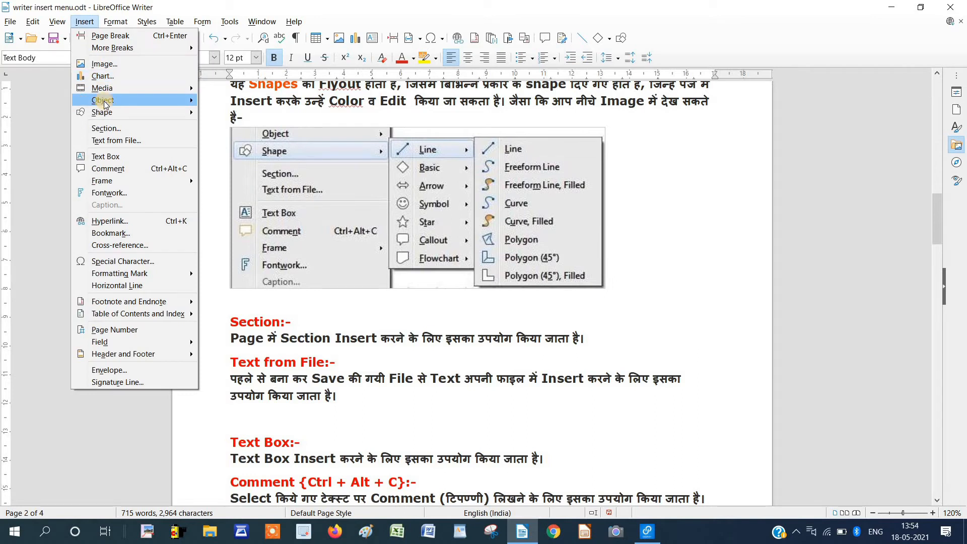
mouse_move(104, 104)
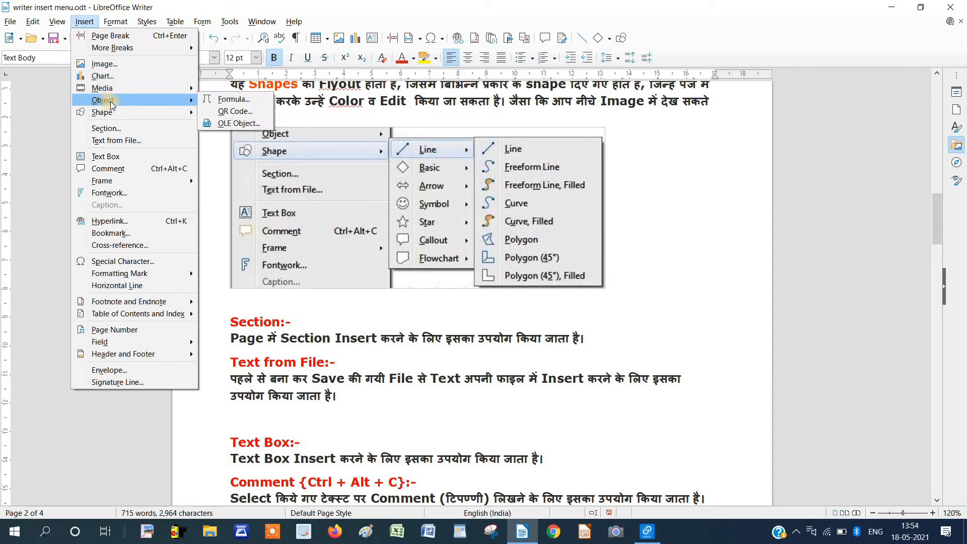
left_click(230, 100)
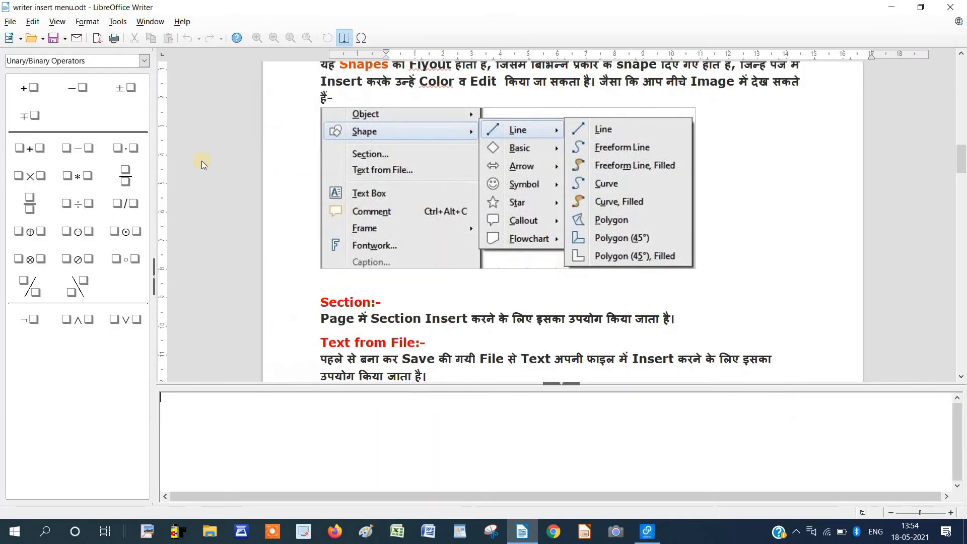
Browse the Brackets, Formats and Others element categories, ending on Examples.
left_click(145, 62)
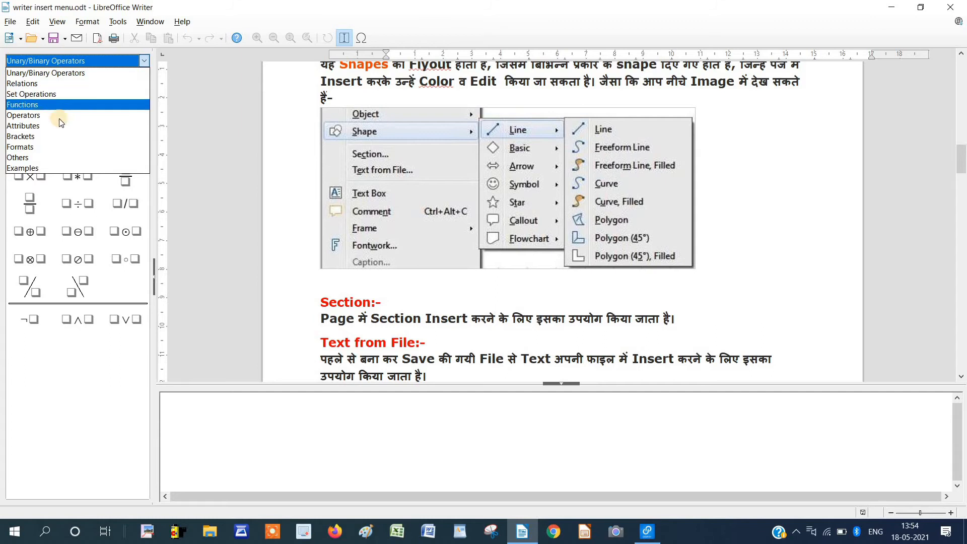
left_click(65, 141)
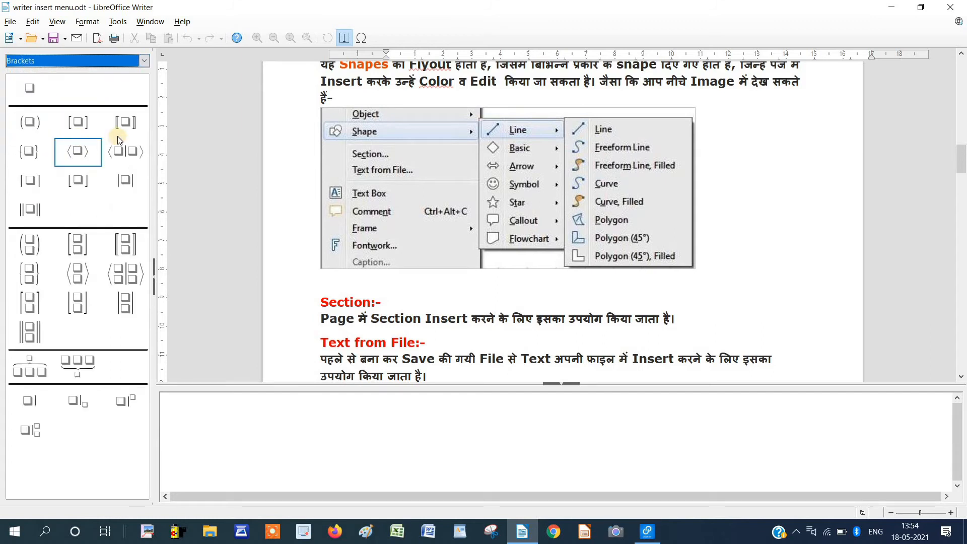
left_click(143, 60)
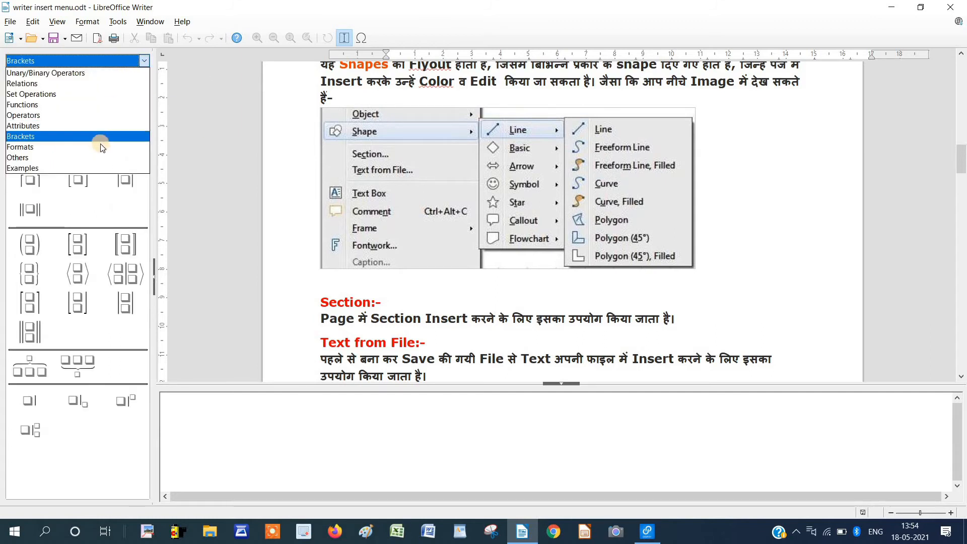
left_click(100, 146)
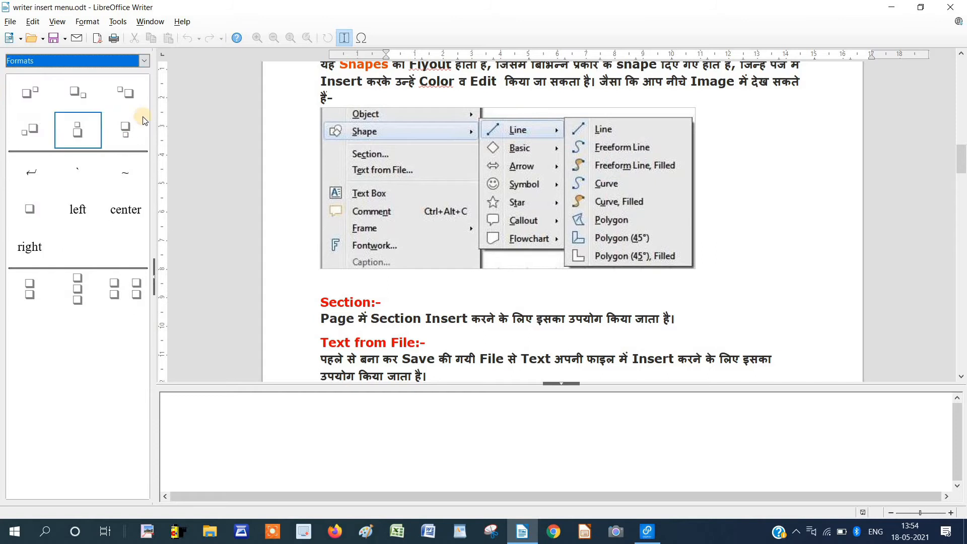
left_click(146, 61)
left_click(96, 158)
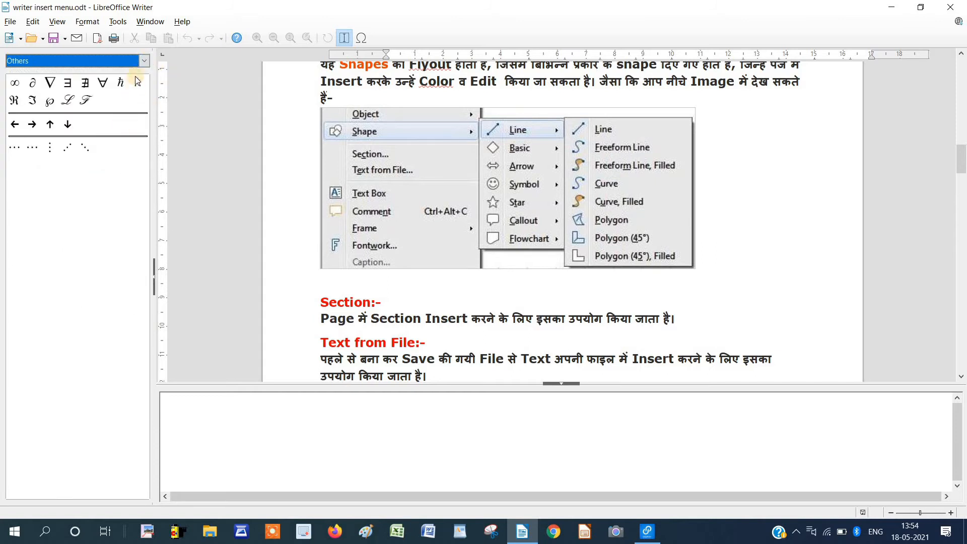
left_click(143, 64)
left_click(95, 171)
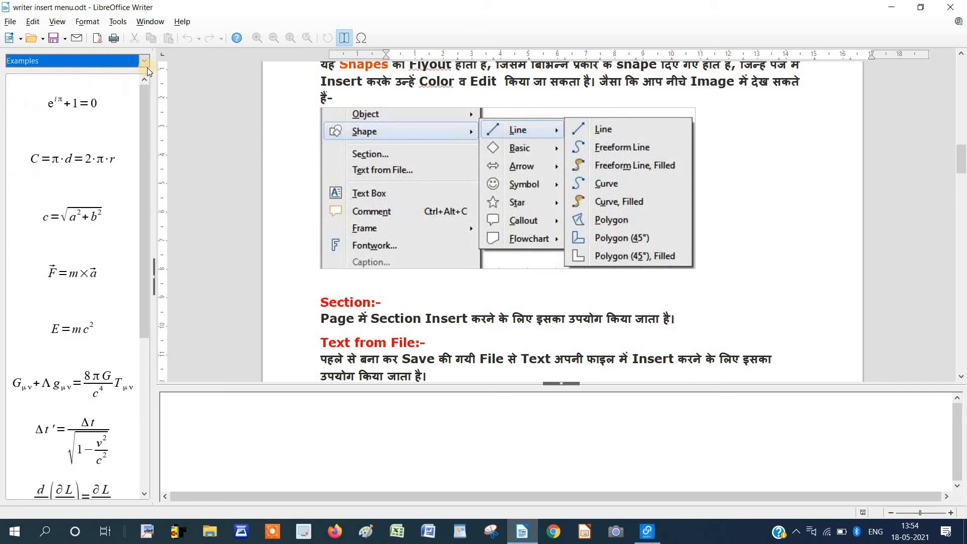
Add the Pythagorean theorem and E = mc² examples, undo duplicates, and change exponents to 3.
left_click(69, 211)
left_click(70, 214)
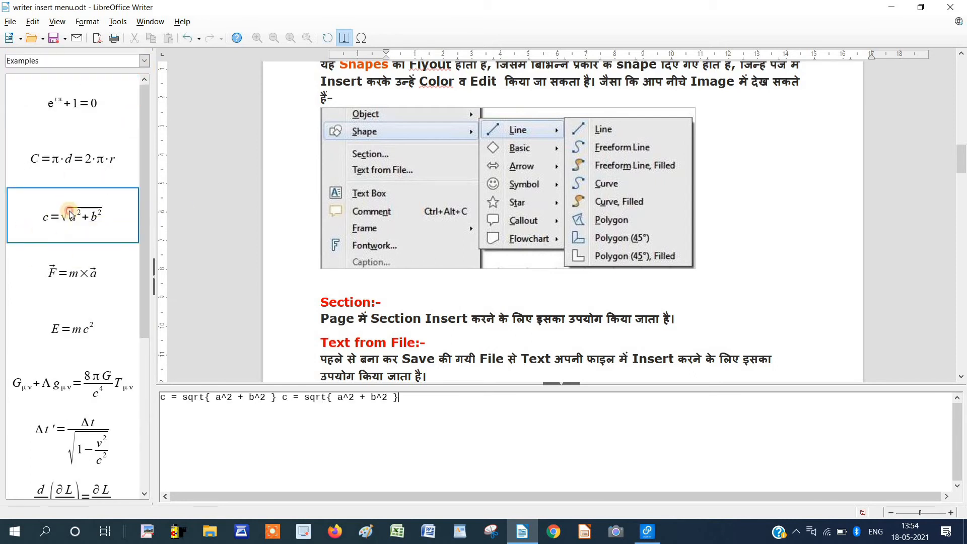
left_click(70, 215)
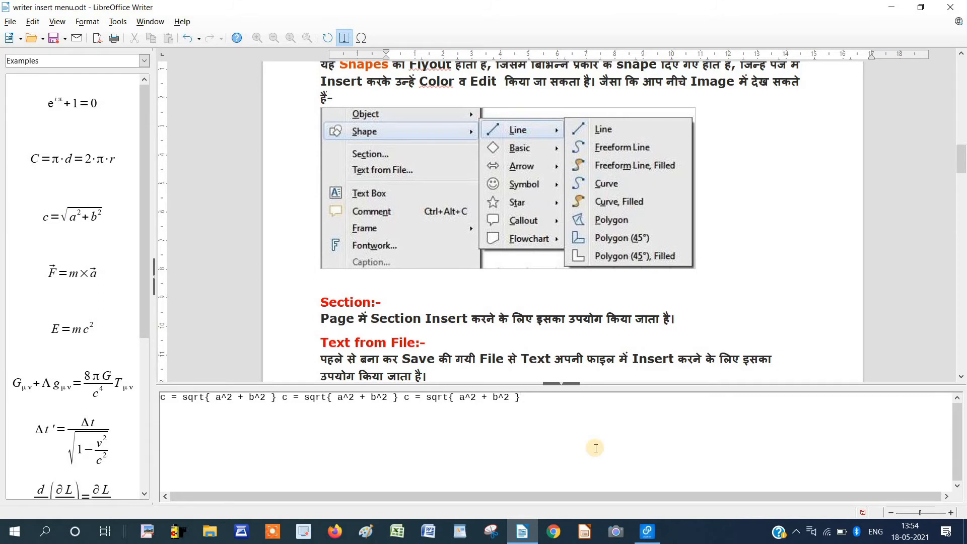
left_click(188, 41)
left_click(188, 40)
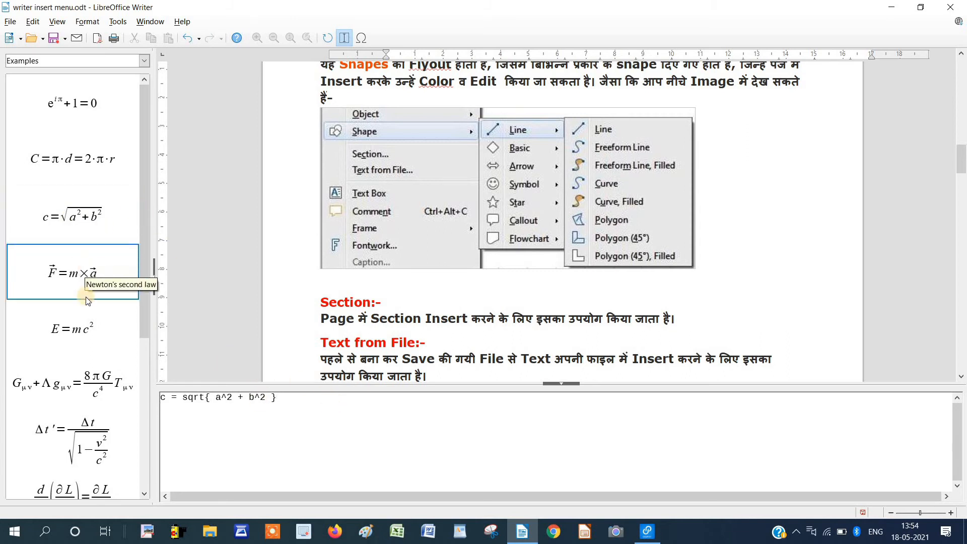
left_click(95, 328)
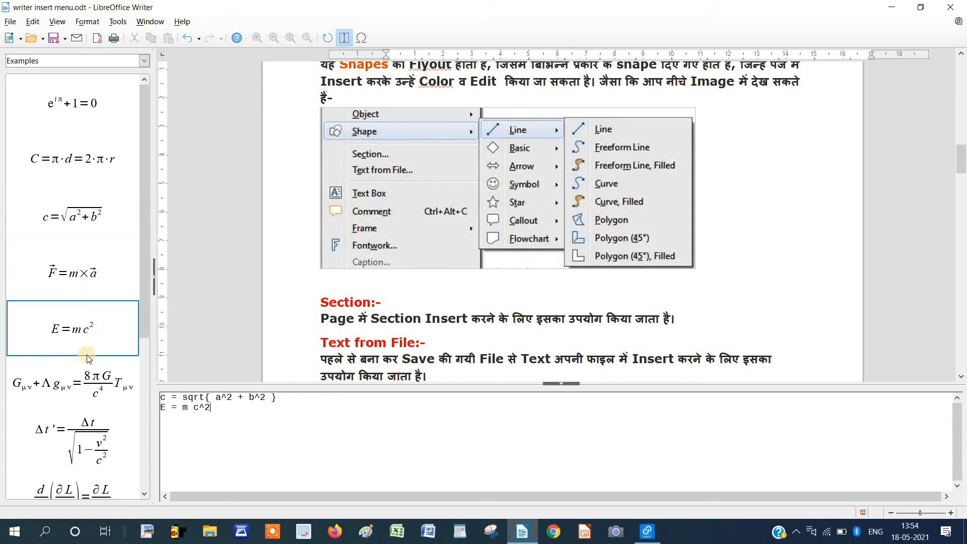
left_click(283, 399)
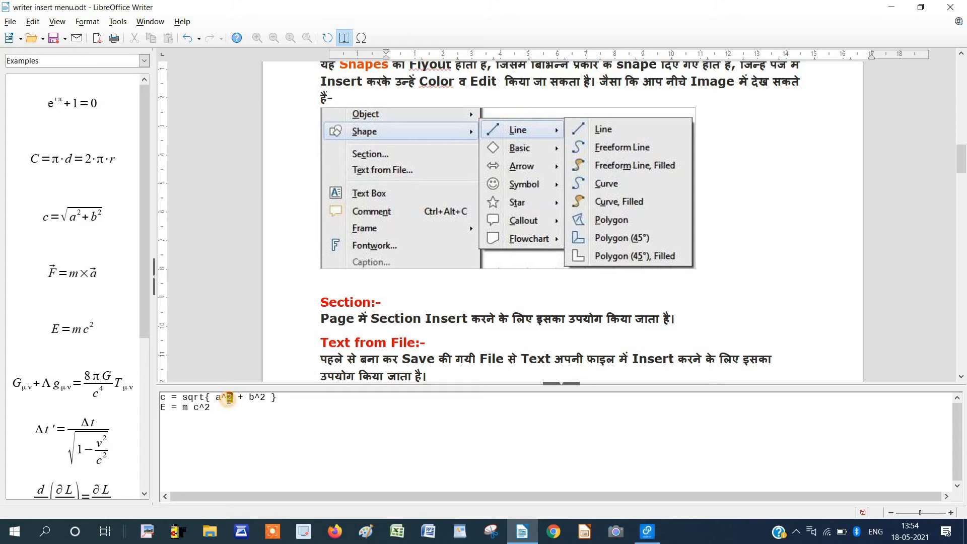
type("3")
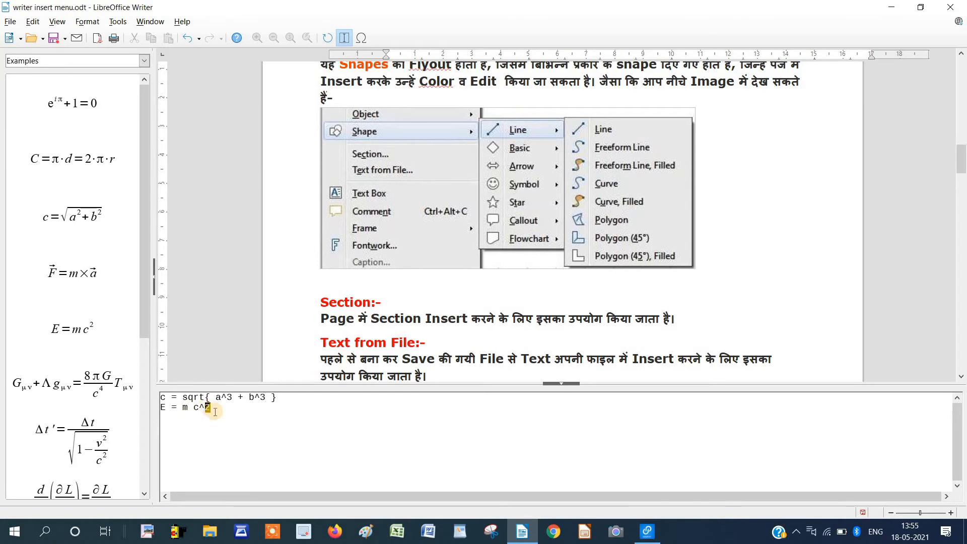
left_click(456, 305)
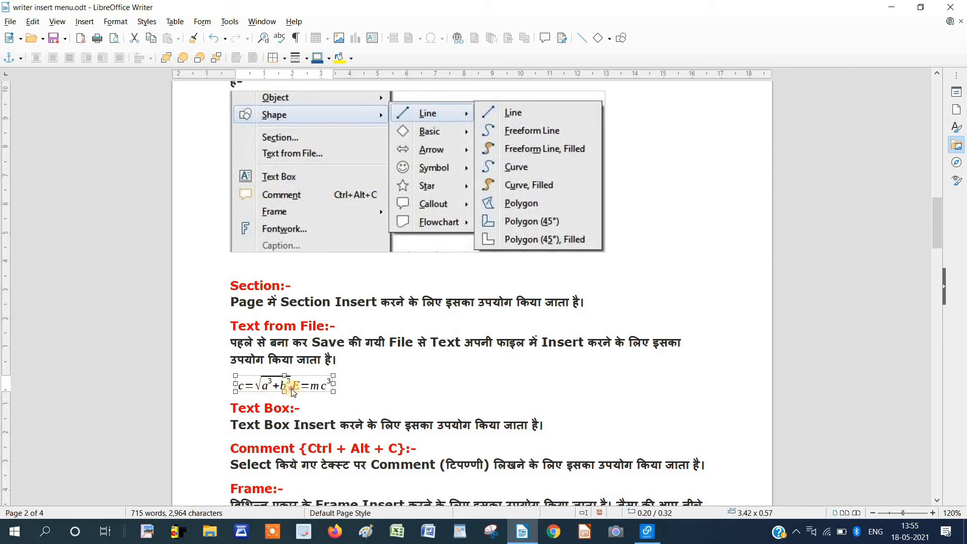
Delete the formula object and insert a fresh empty Formula object in its place.
left_click(351, 384)
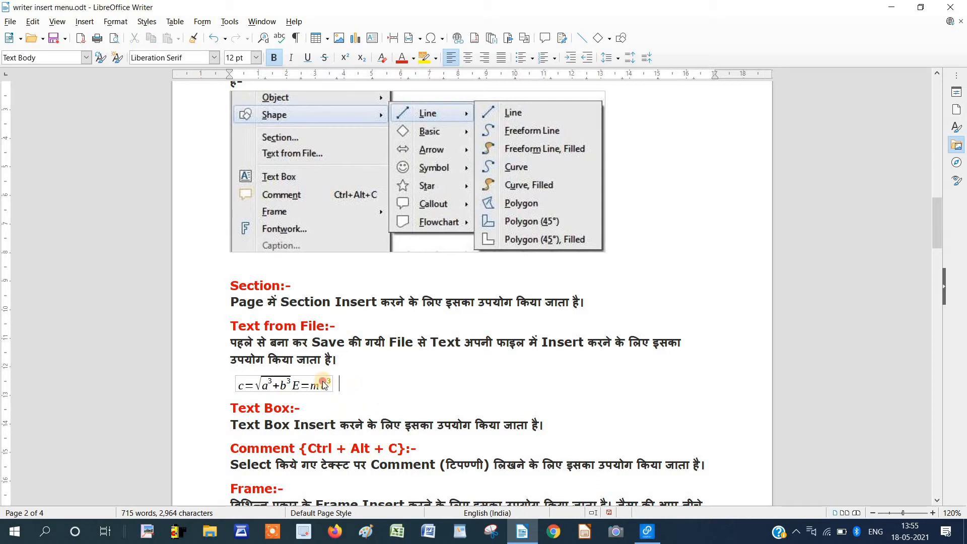
key("Delete")
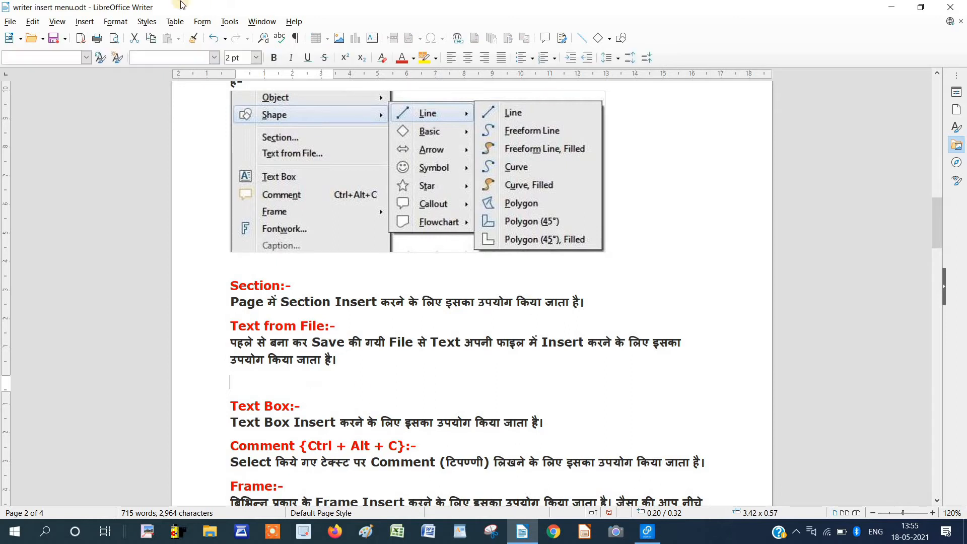
left_click(85, 21)
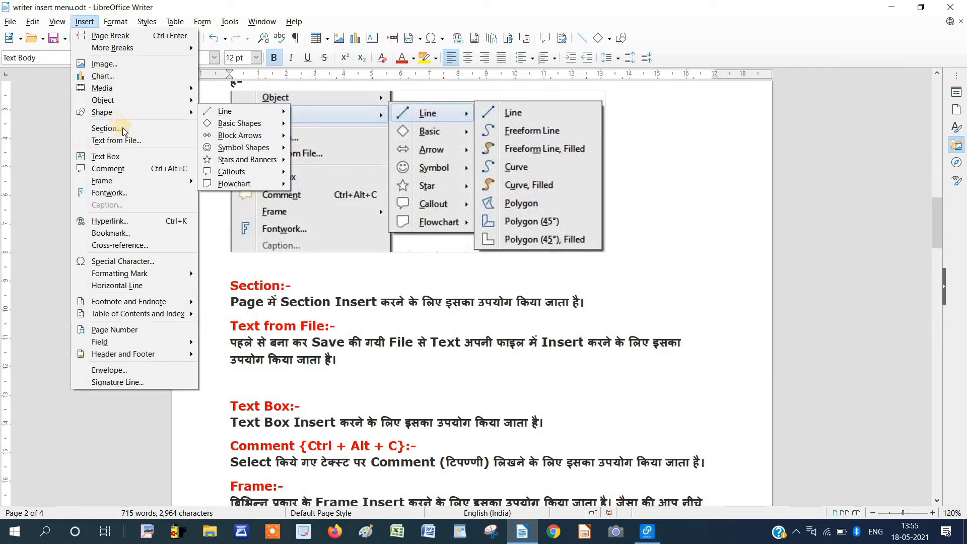
mouse_move(117, 103)
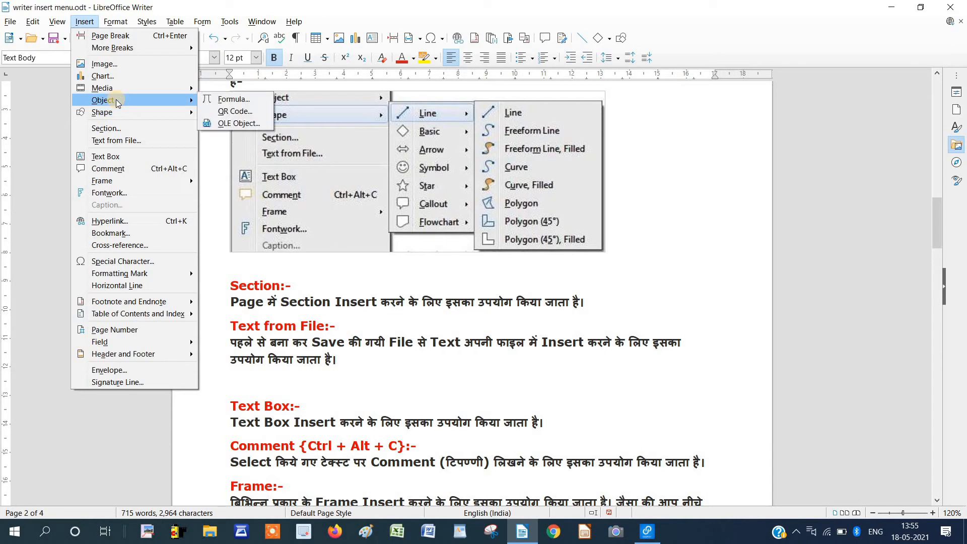
left_click(220, 100)
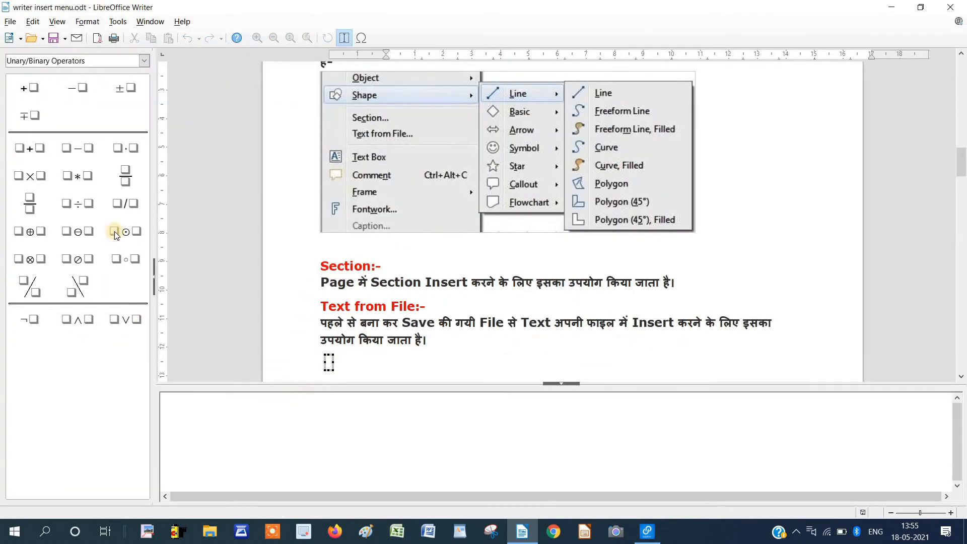
Insert the Pythagorean example and change a² and b² to a³ and b³.
left_click(143, 61)
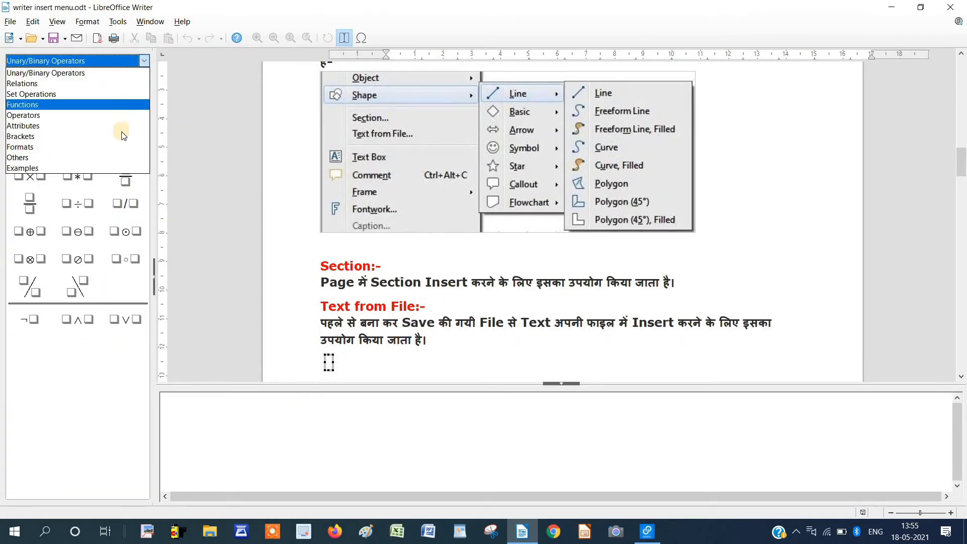
left_click(119, 166)
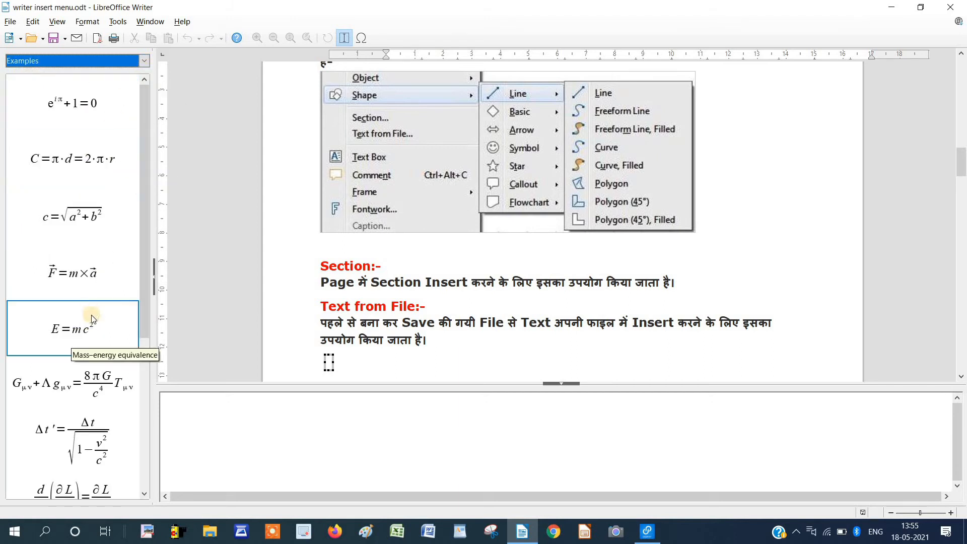
left_click(93, 225)
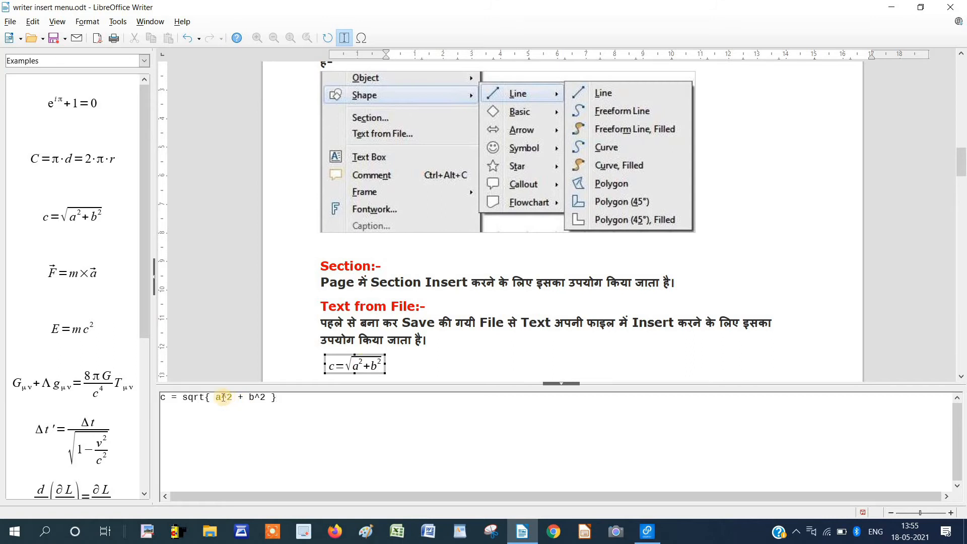
left_click_drag(228, 399, 234, 400)
type("3")
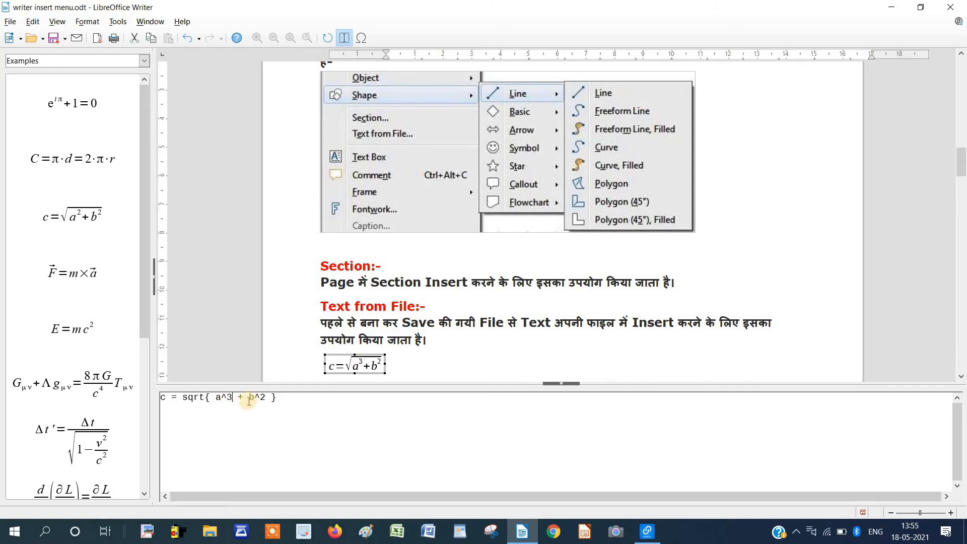
type("3")
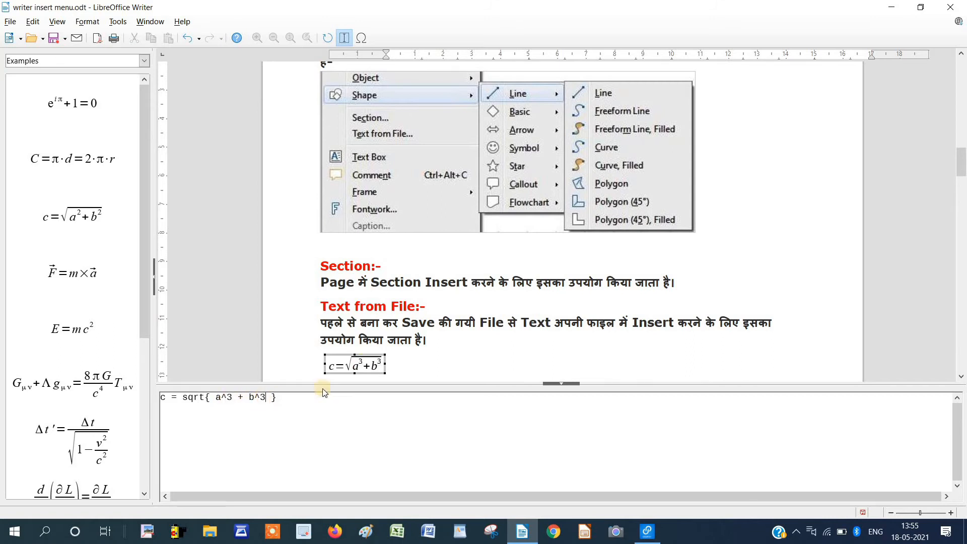
left_click(420, 360)
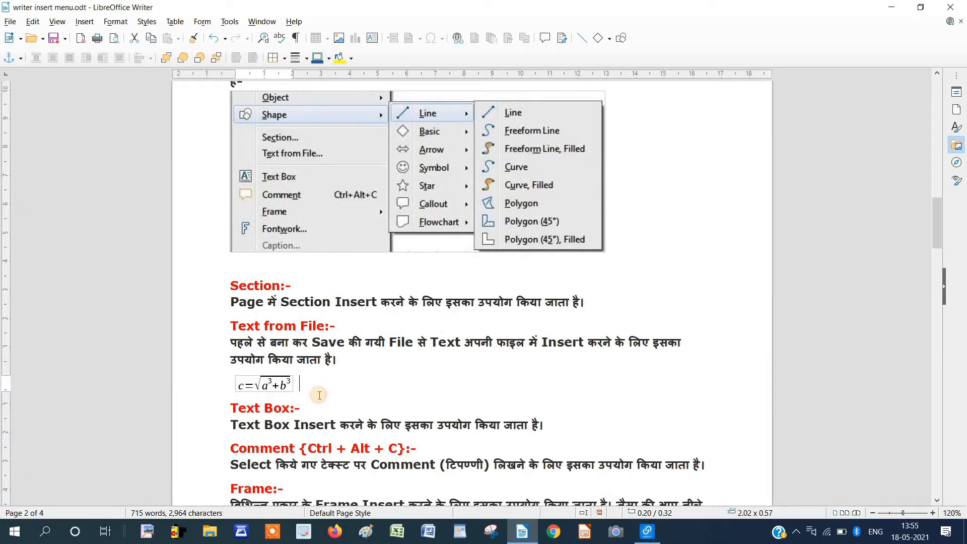
Delete the formula and open the QR Code generator under Insert > Object.
left_click(332, 393)
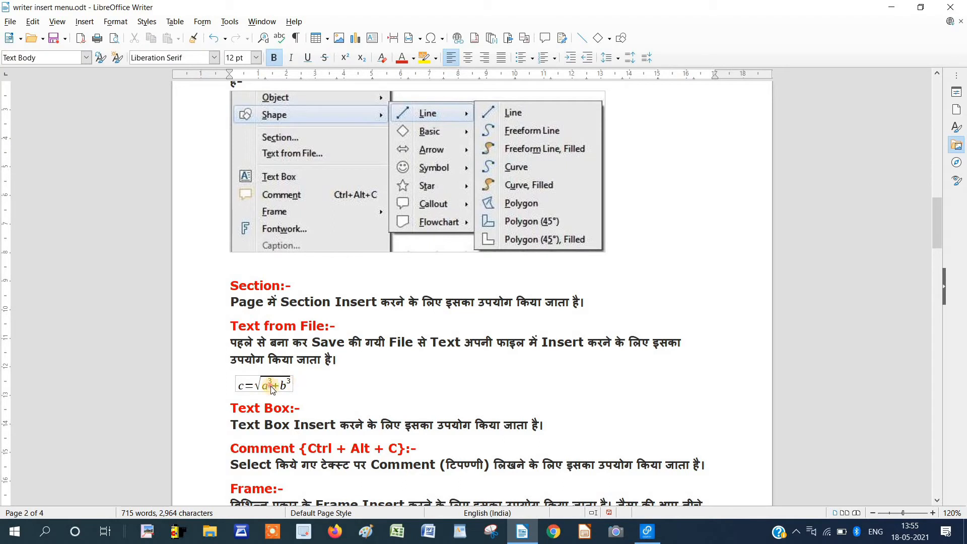
key("Delete")
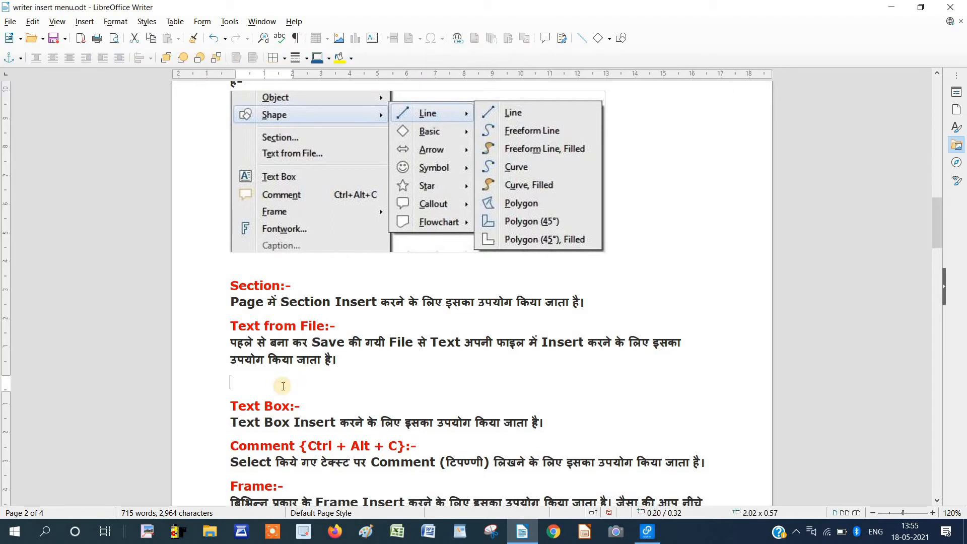
left_click(85, 22)
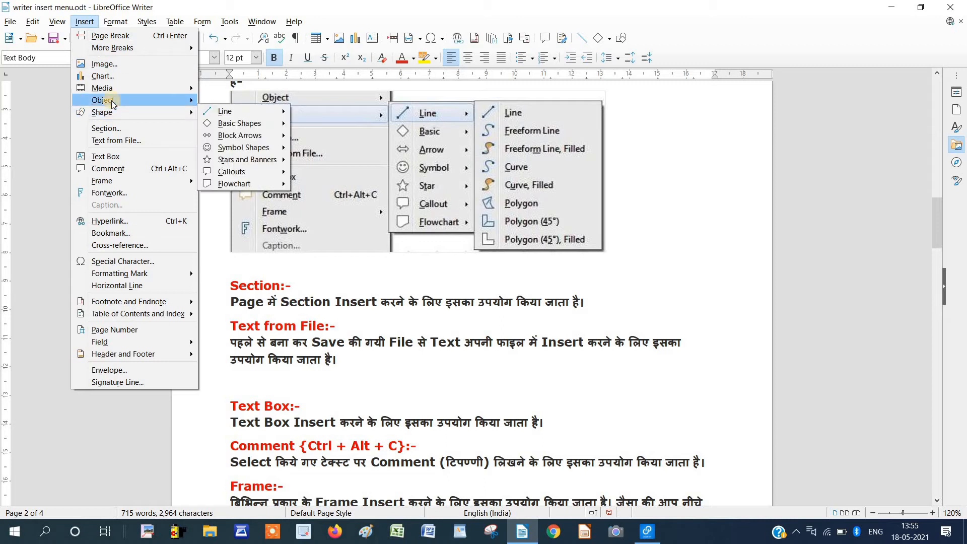
mouse_move(120, 102)
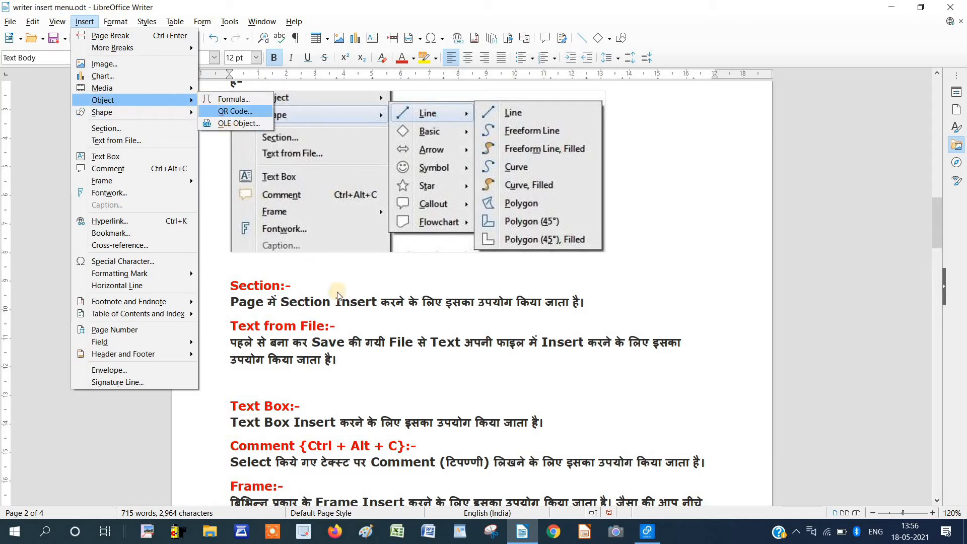
left_click(309, 373)
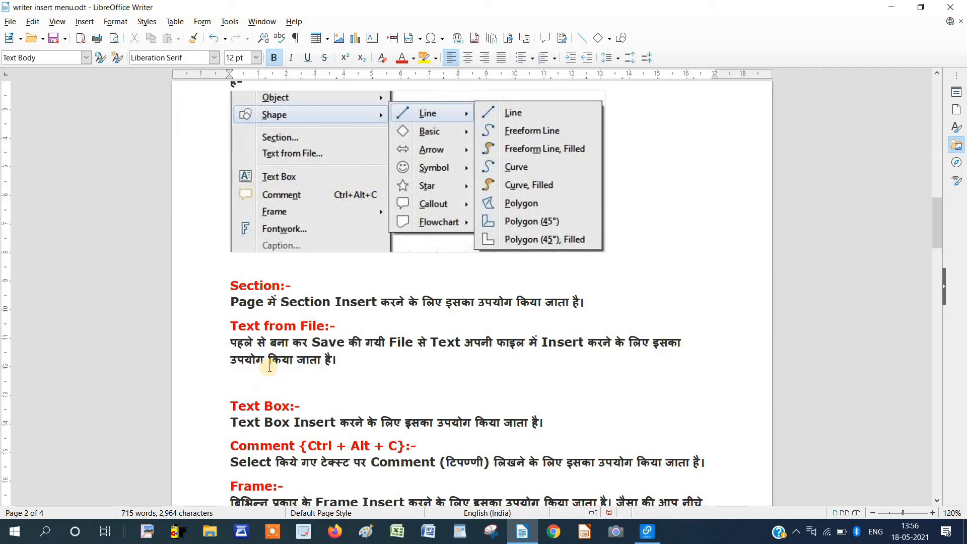
left_click(86, 22)
mouse_move(189, 100)
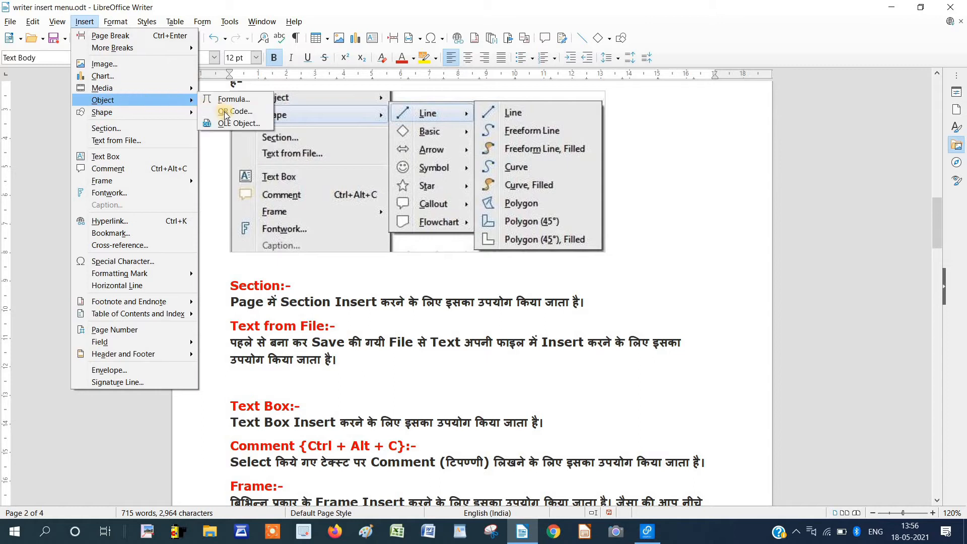
left_click(225, 112)
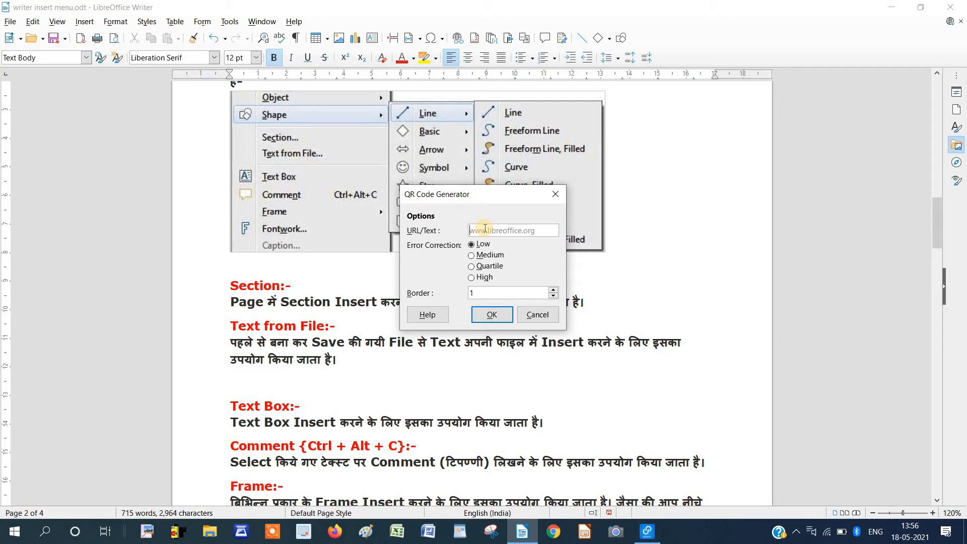
type("www.aiitgonda.com")
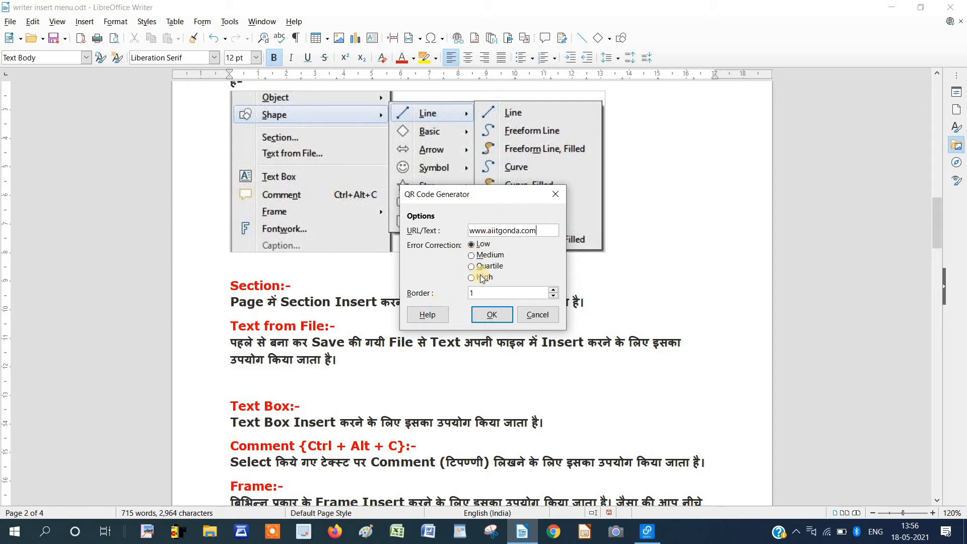
left_click(554, 290)
left_click(553, 290)
left_click(553, 290)
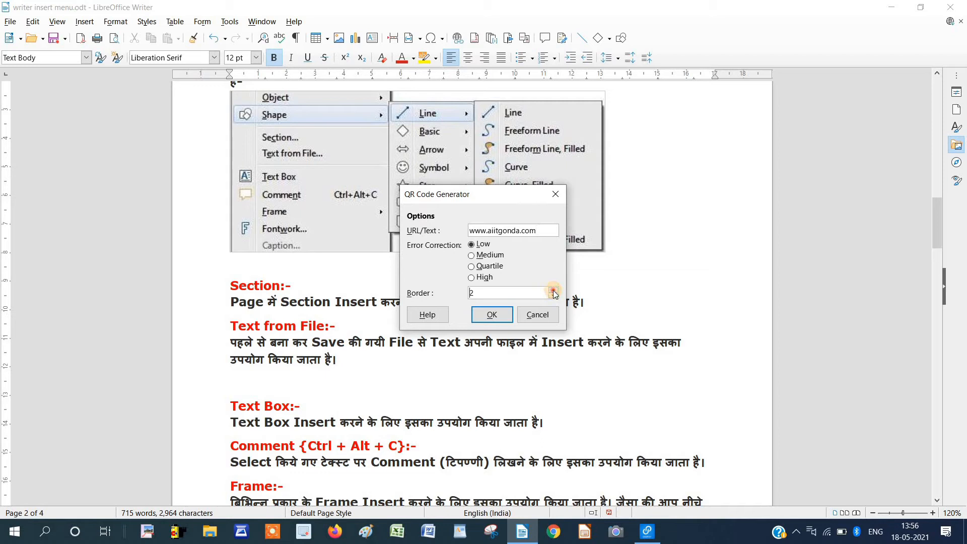
left_click(503, 317)
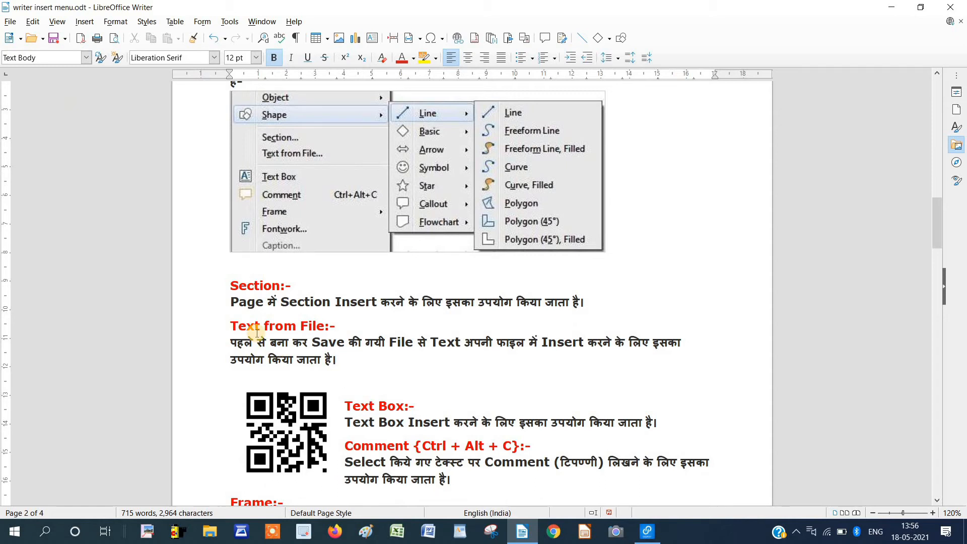
left_click(281, 428)
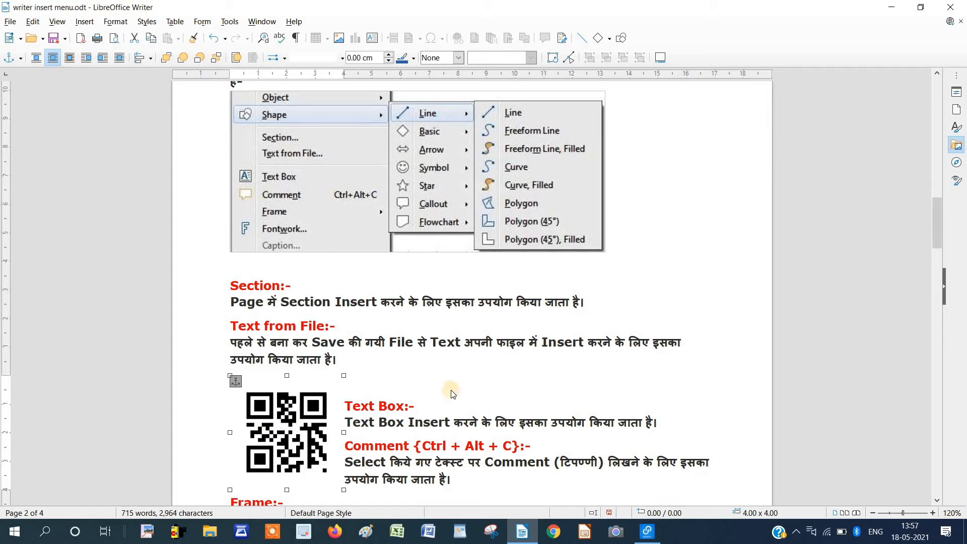
left_click(471, 376)
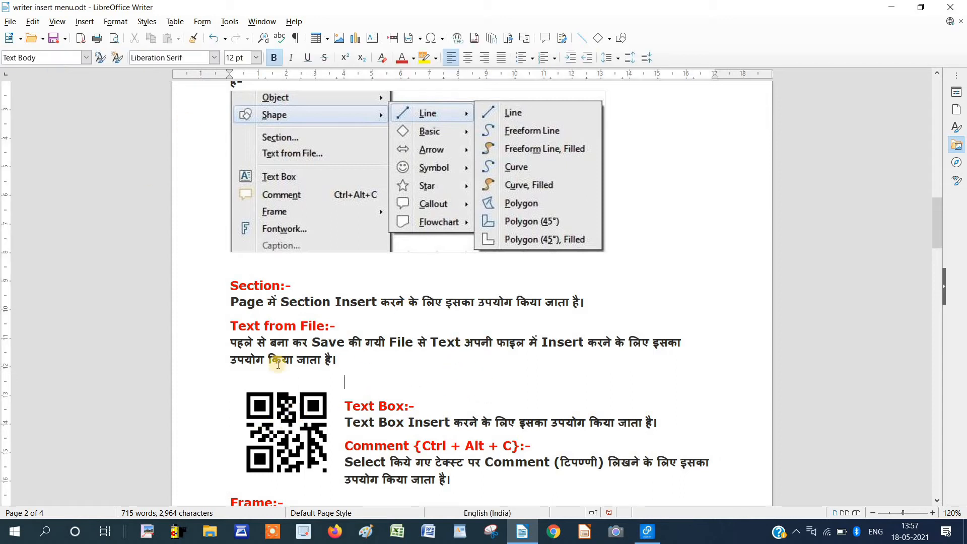
Insert a new QR code encoding a person's name.
left_click(81, 22)
mouse_move(116, 100)
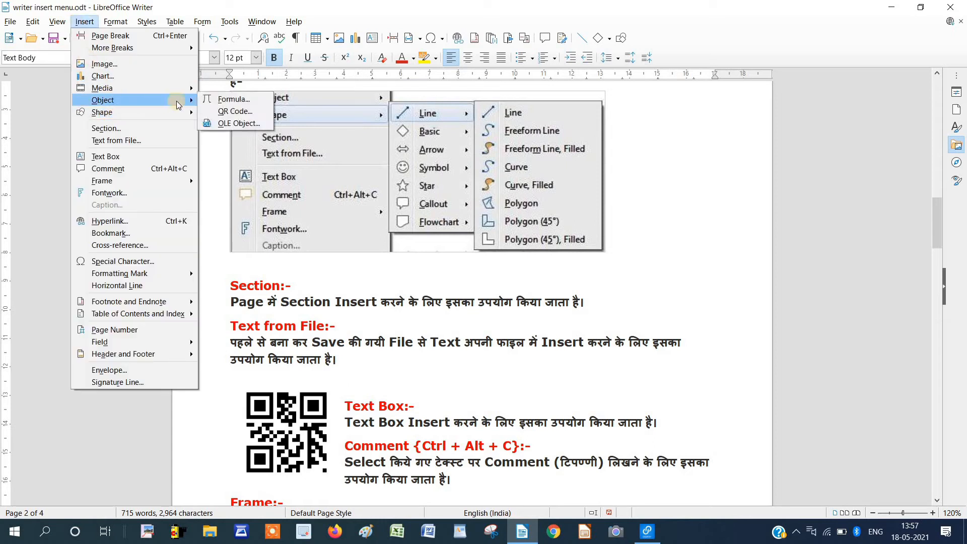
left_click(226, 112)
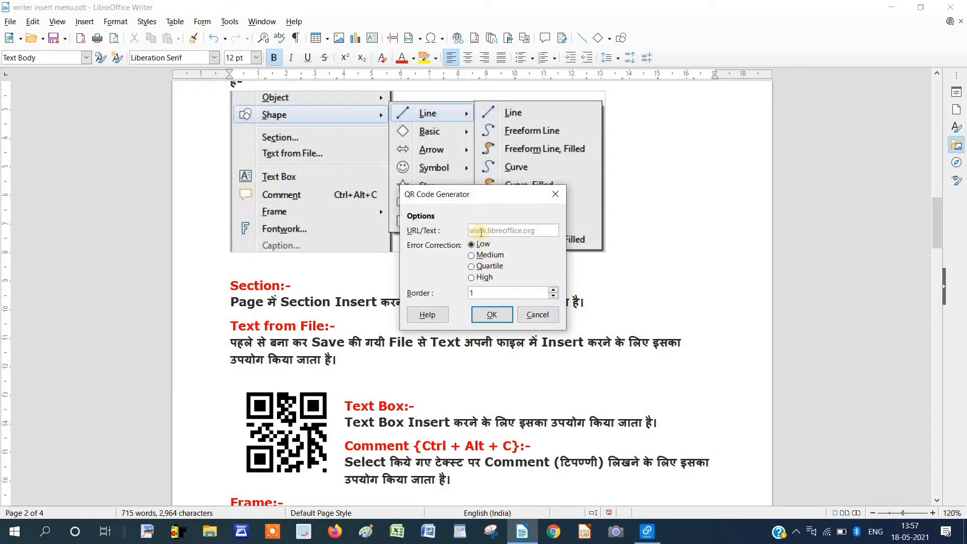
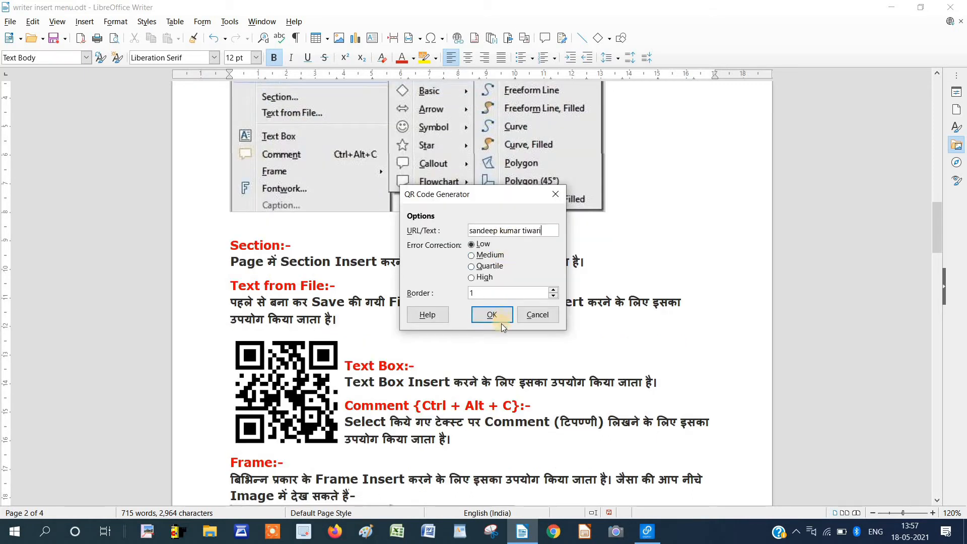
left_click(502, 317)
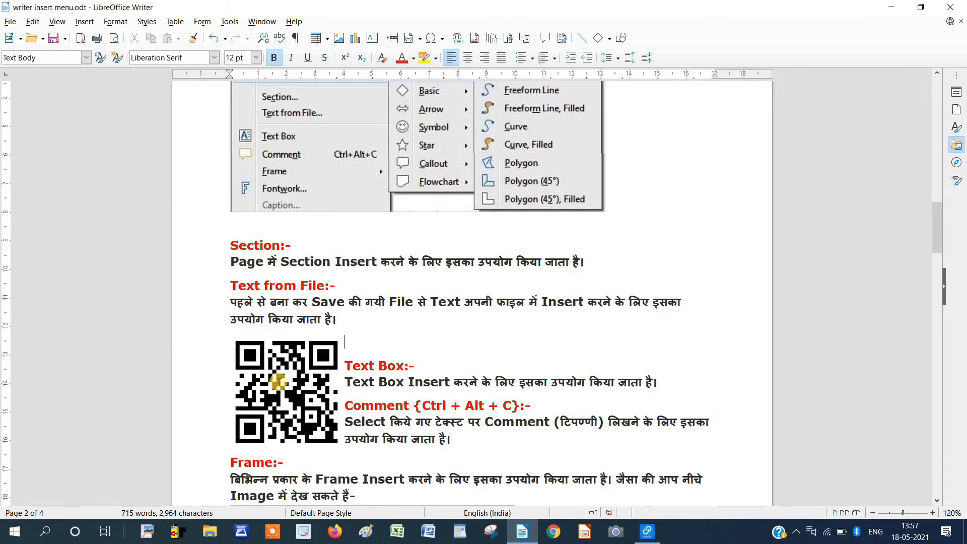
Select and delete the name QR code image.
scroll(278, 379, "down", 3)
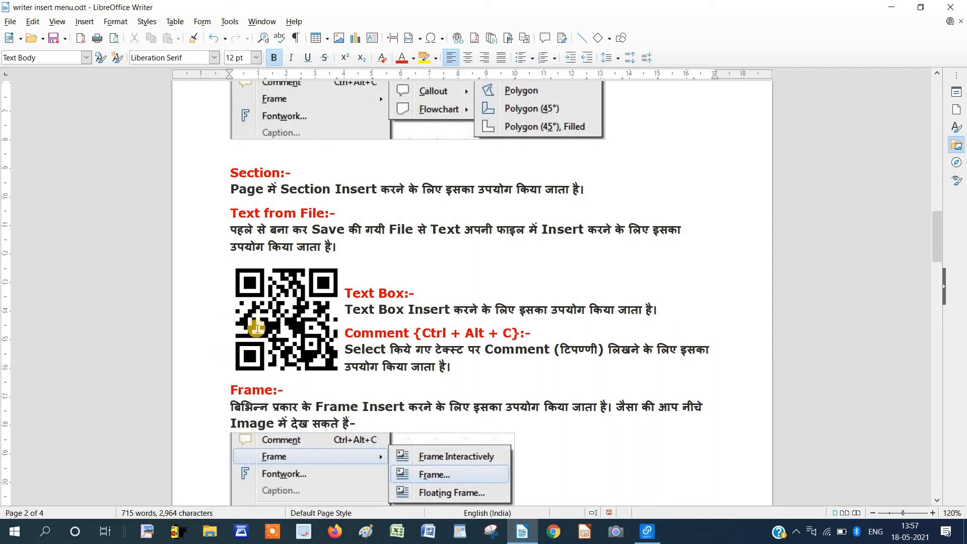
left_click(291, 312)
key("Delete")
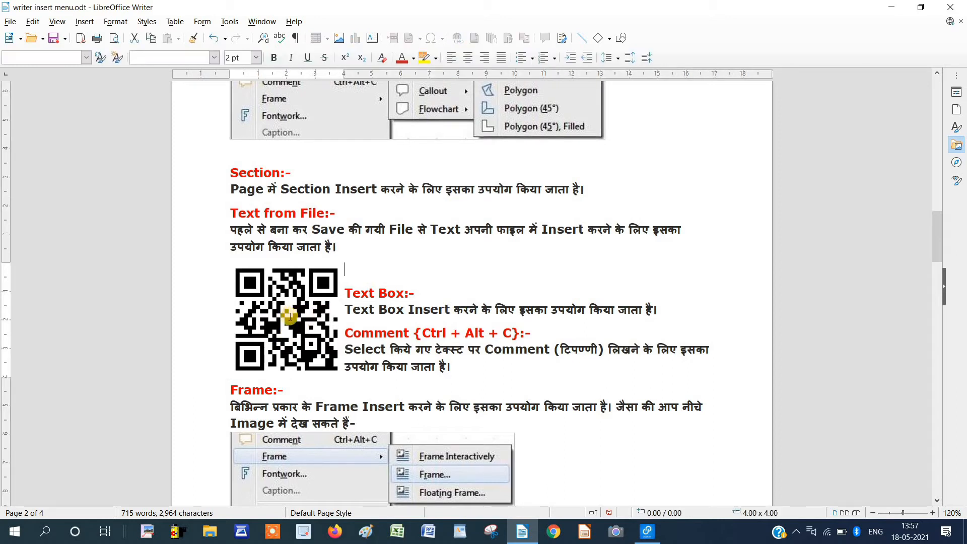
left_click(85, 21)
mouse_move(103, 99)
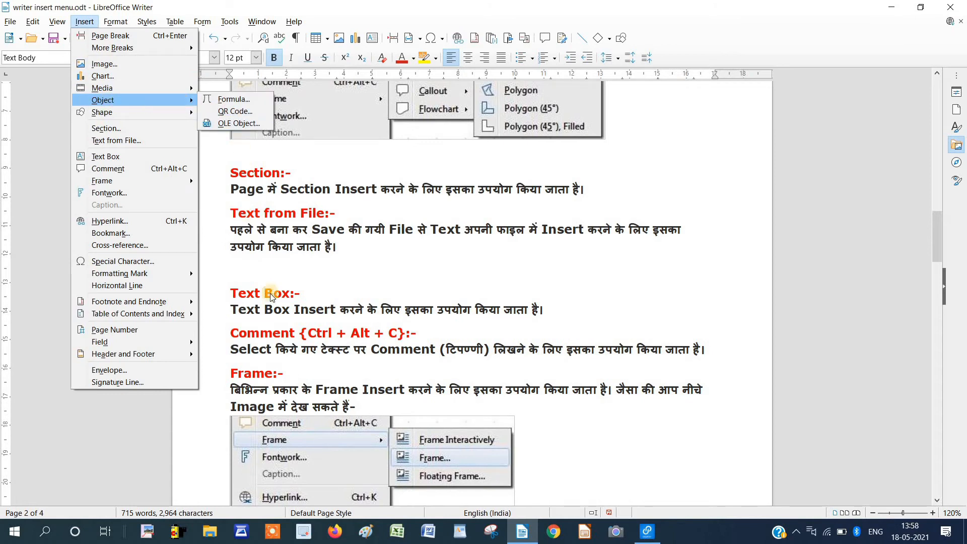
Embed a new LibreOffice 7.1 Spreadsheet OLE object after previewing Drawing, Chart and Presentation types.
left_click(253, 267)
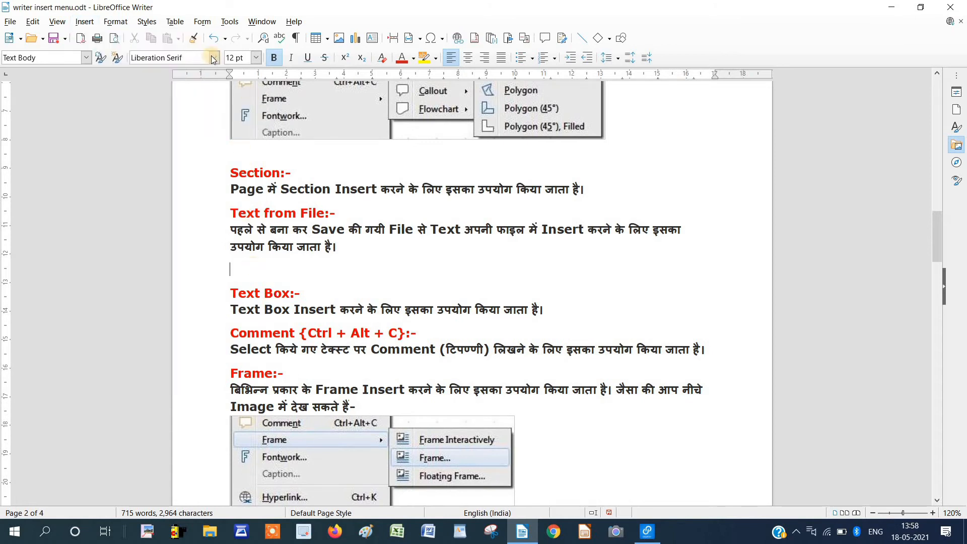
left_click(85, 21)
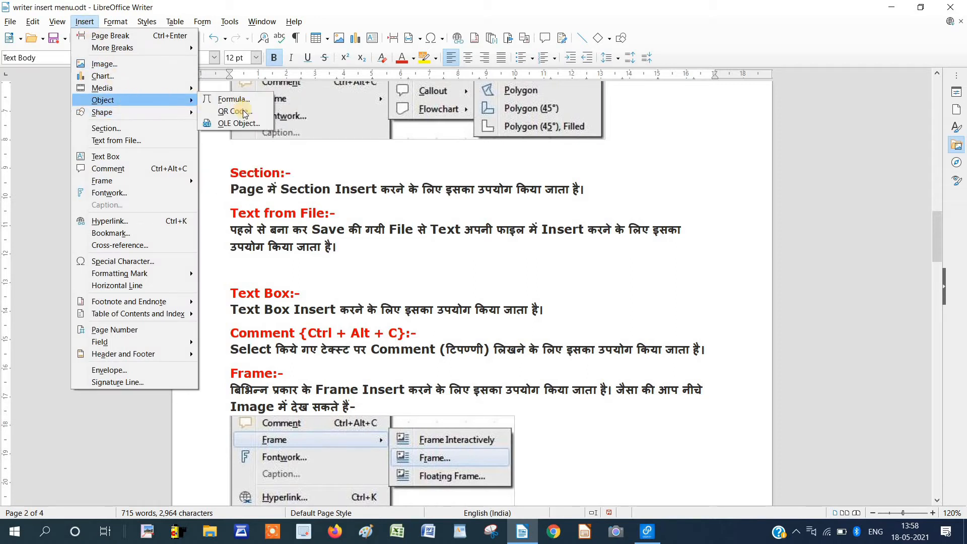
left_click(231, 124)
left_click_drag(456, 182, 587, 135)
left_click(577, 192)
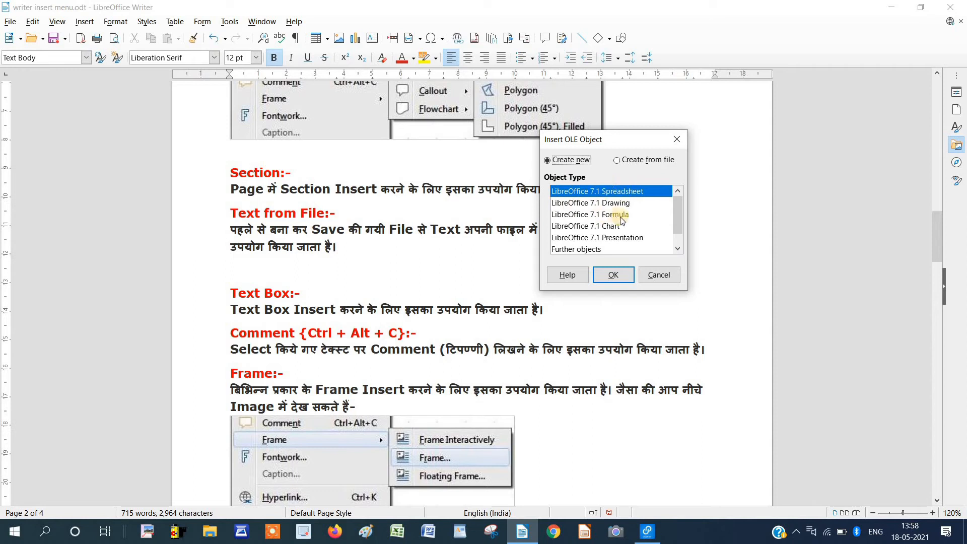
left_click(605, 203)
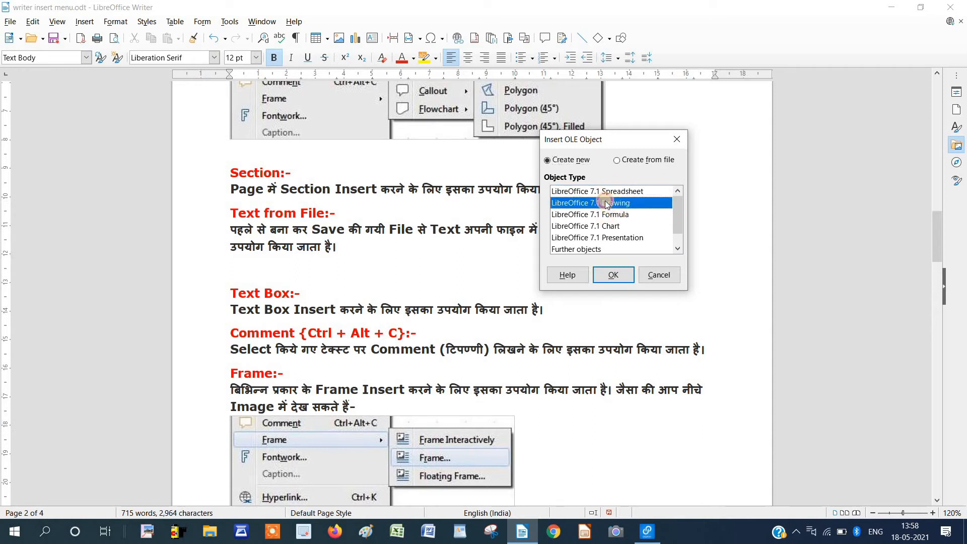
left_click(615, 230)
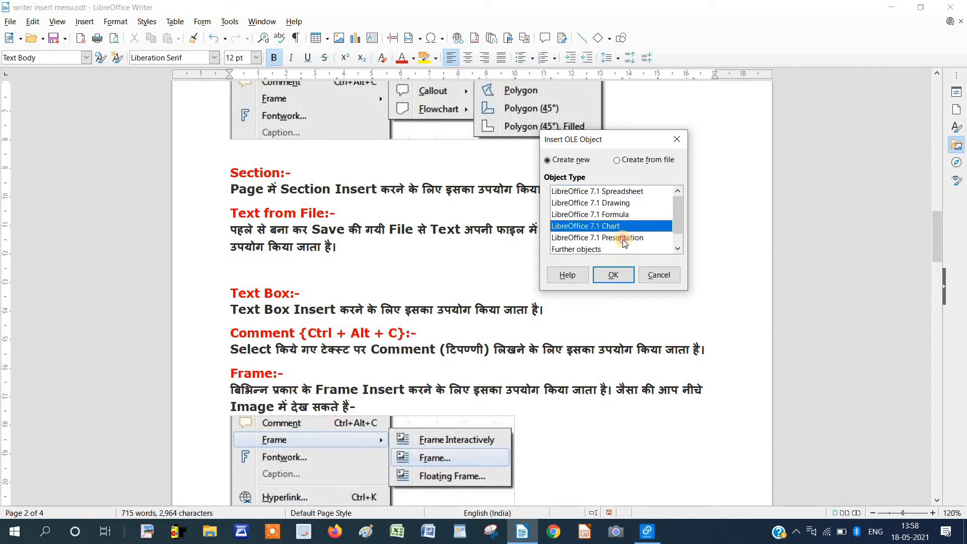
left_click(623, 240)
left_click(617, 192)
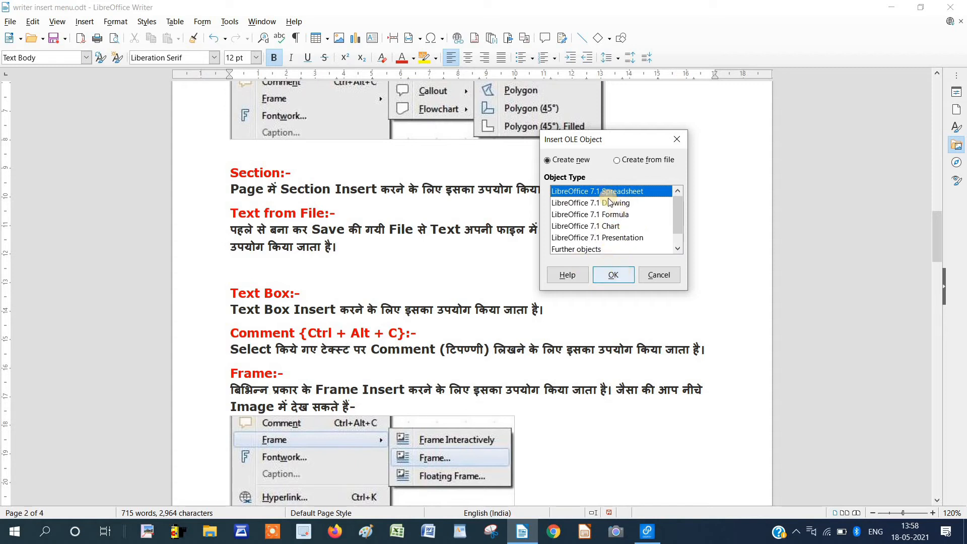
left_click(624, 272)
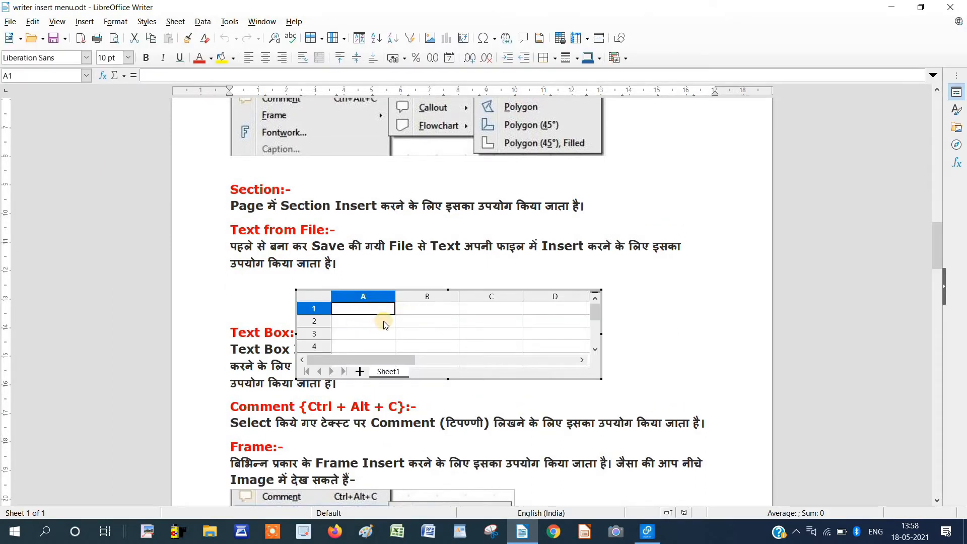
Fill A1, B1, B3 and A3 of the embedded sheet with sample text entries.
type("asdas")
left_click(415, 307)
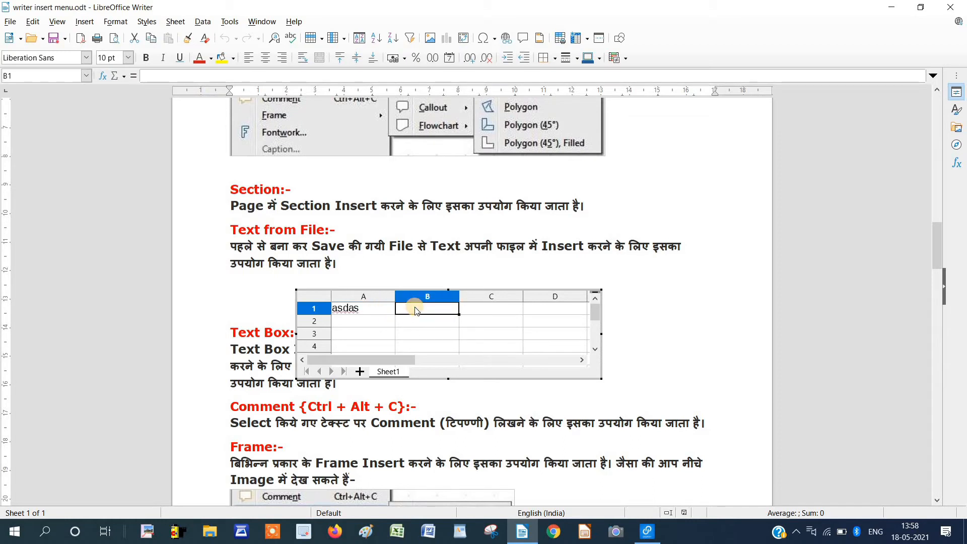
type("asdas")
left_click(423, 333)
type("dsvdf")
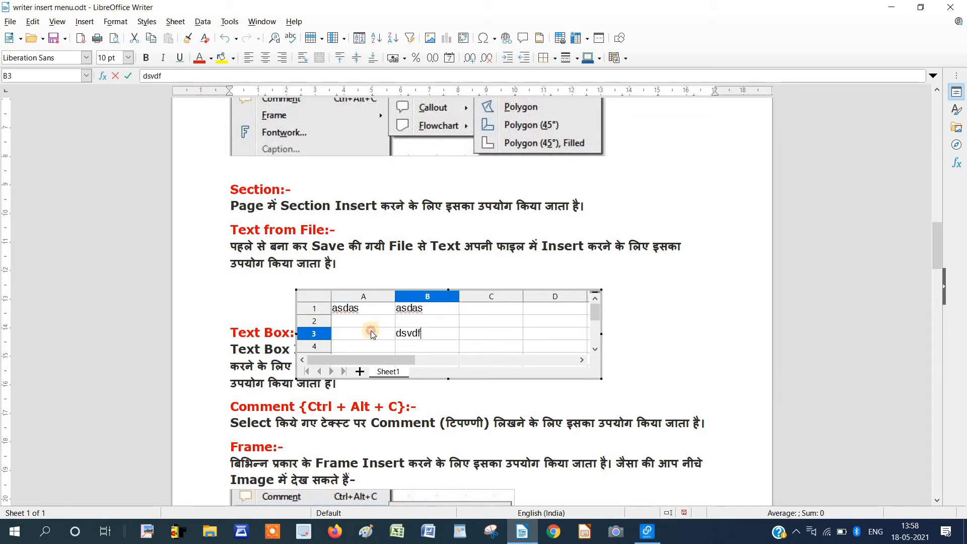
left_click(372, 331)
type("dsg")
Enter the numbers 454, 78 and 21 in cells C1 to C3.
left_click(504, 310)
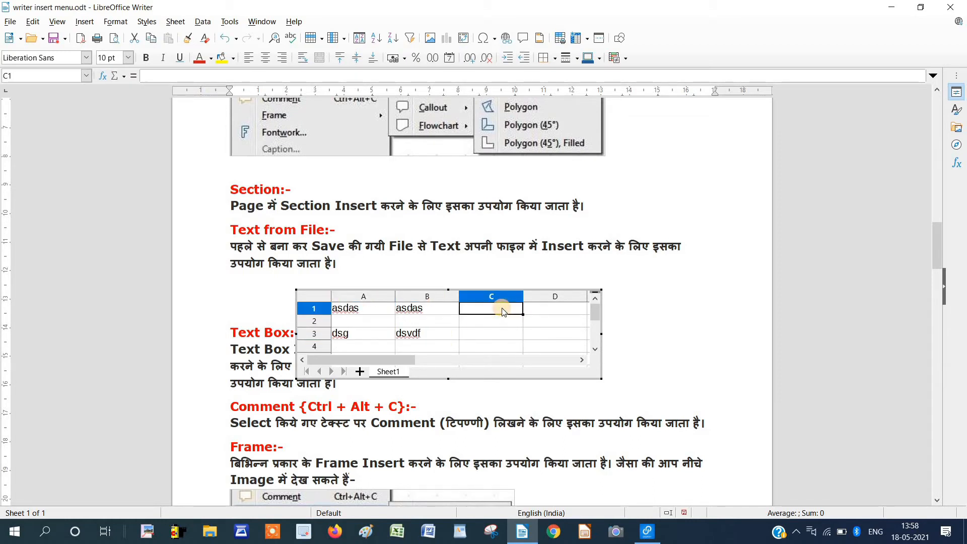
type("454")
left_click(506, 324)
type("78")
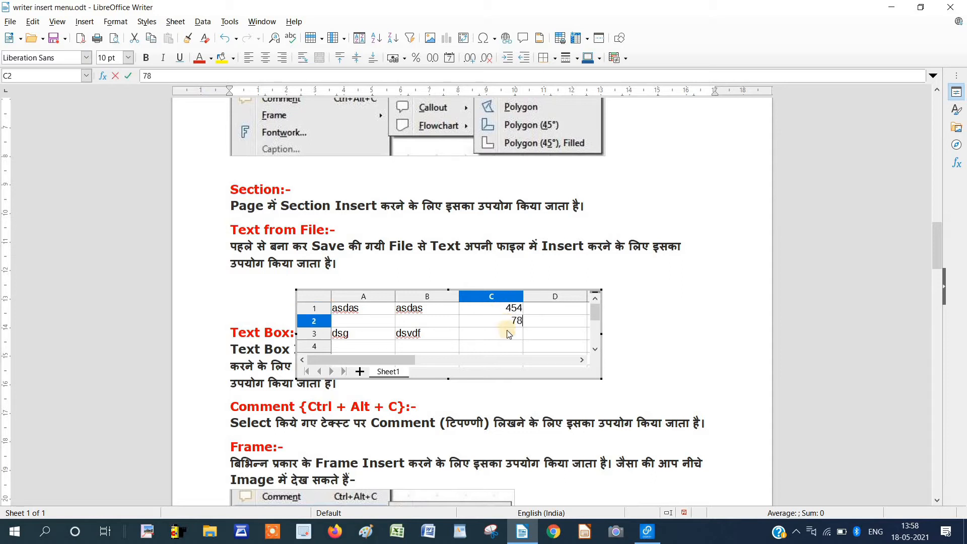
left_click(508, 334)
type("21")
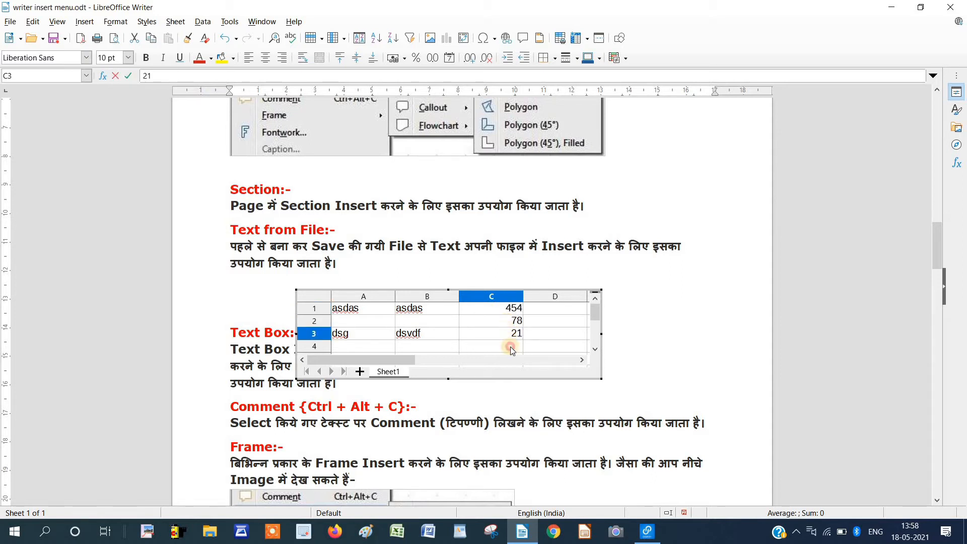
Total C1:C3 in cell C4 with =sum(C1:C3), giving 553.
left_click(510, 346)
type("=sum")
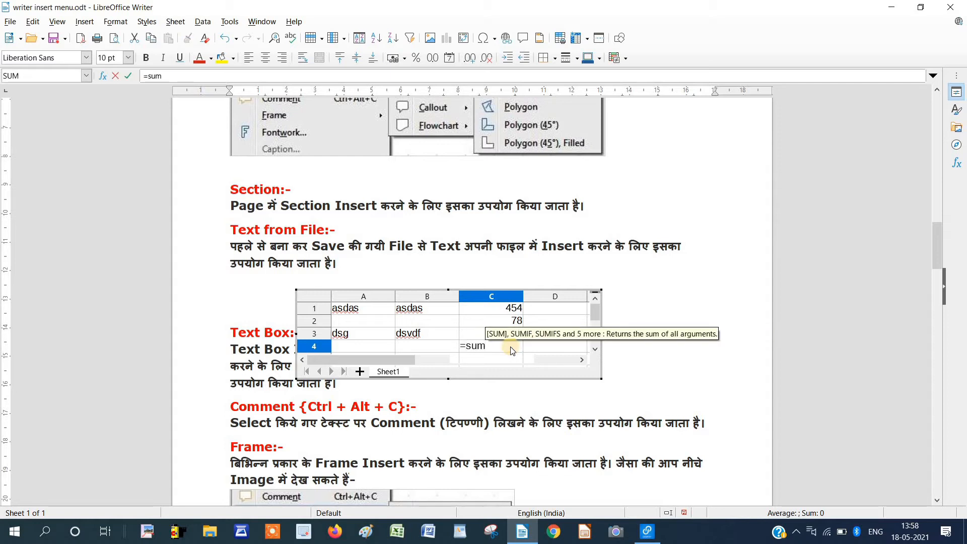
type("(")
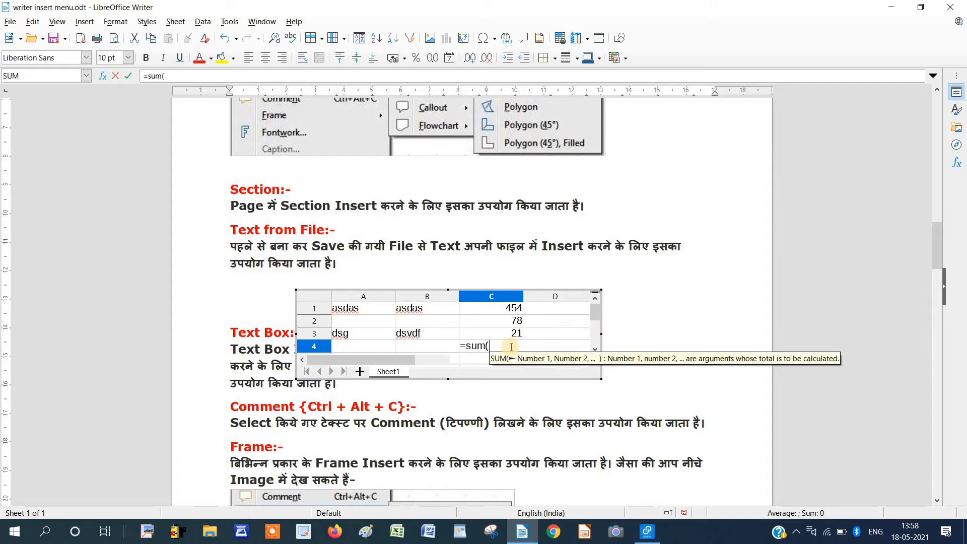
left_click_drag(510, 308, 510, 334)
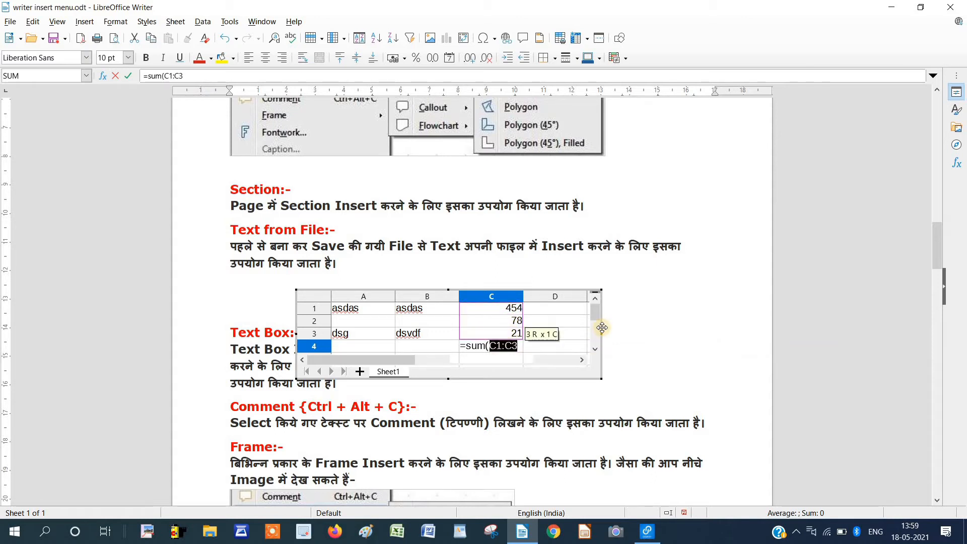
type(")")
key("Return")
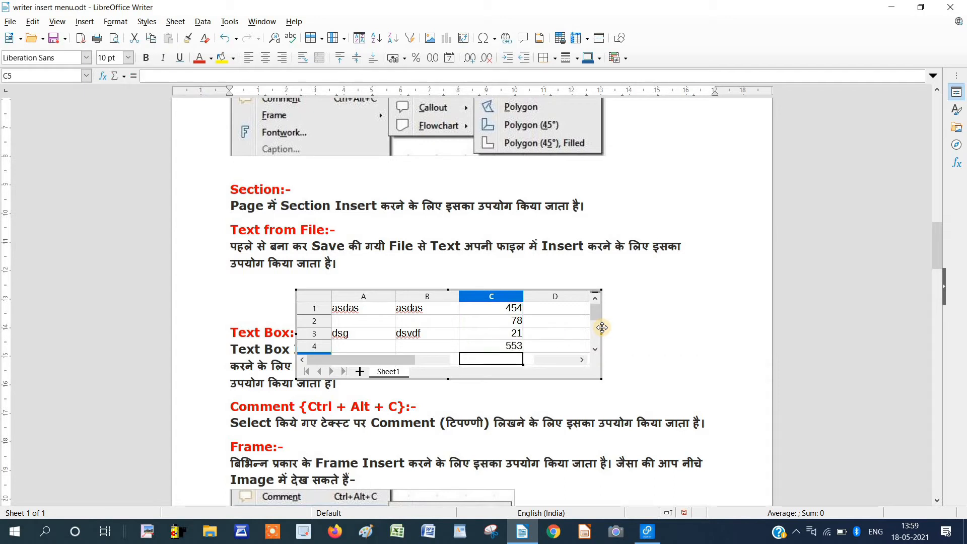
Change C2 from 78 to 545 so the total reads 1020, then delete the embedded sheet.
left_click(676, 323)
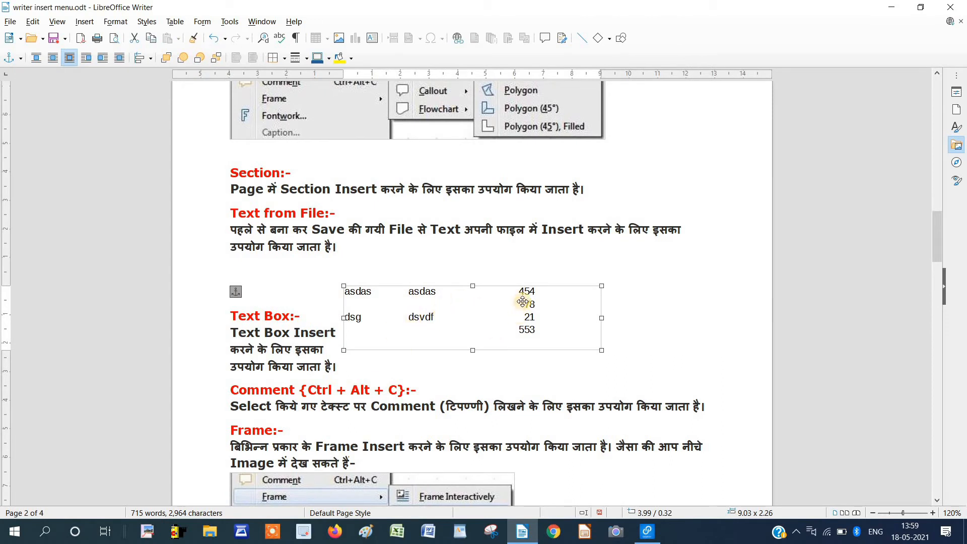
double_click(519, 330)
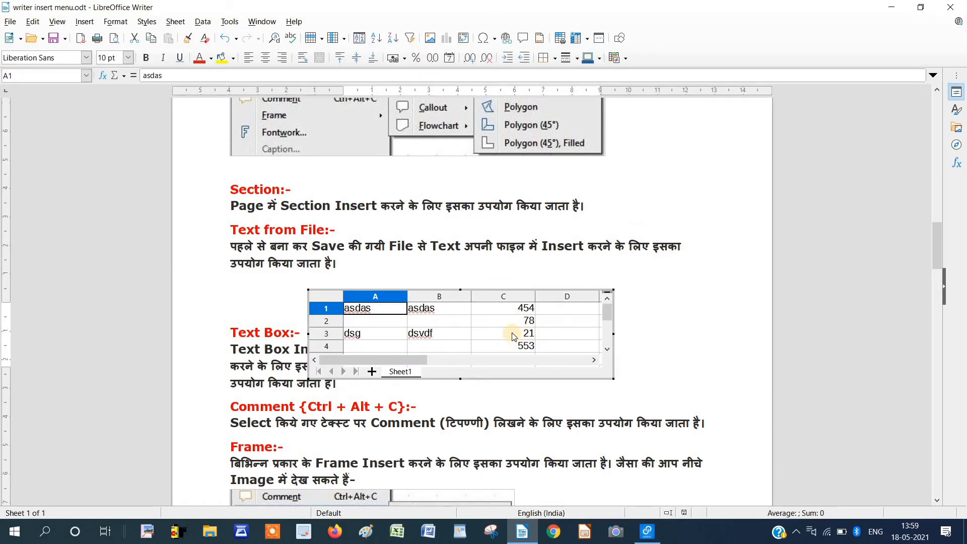
left_click(528, 325)
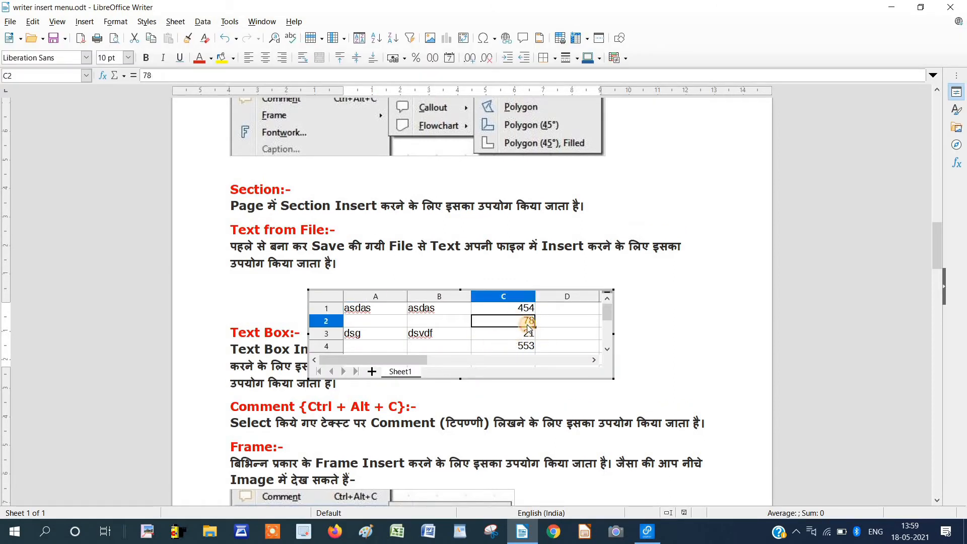
type("545")
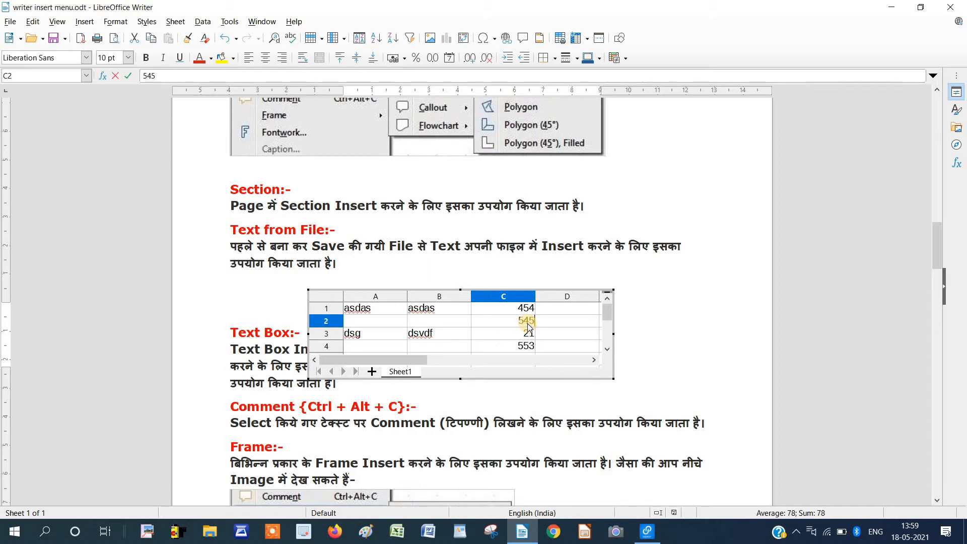
left_click(567, 339)
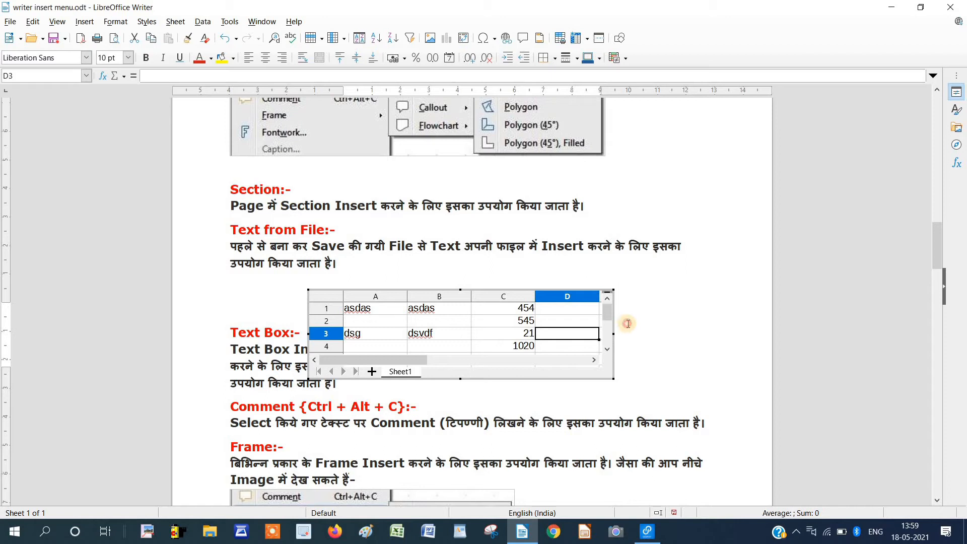
key("Escape")
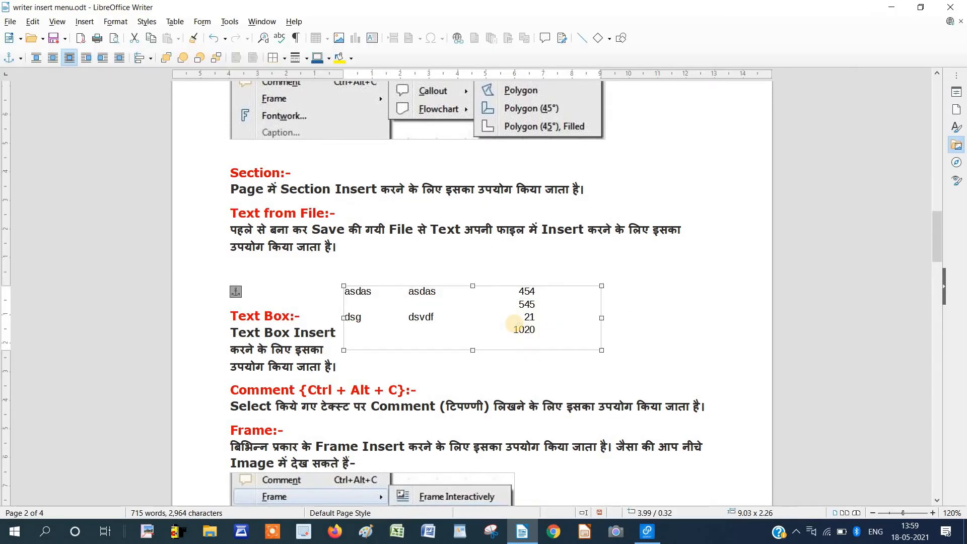
key("Delete")
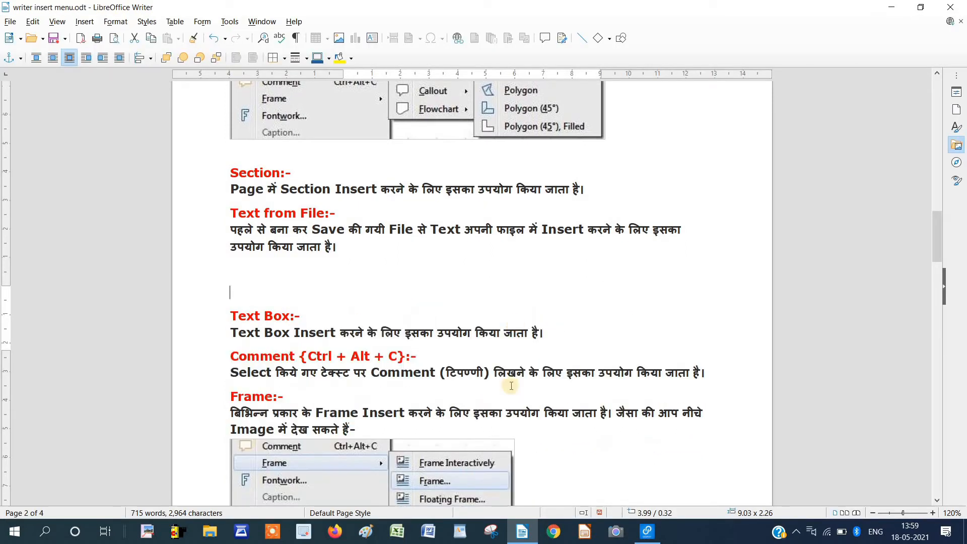
Embed the Survey Data Format file as an OLE object shown as an icon, and open it.
left_click(85, 21)
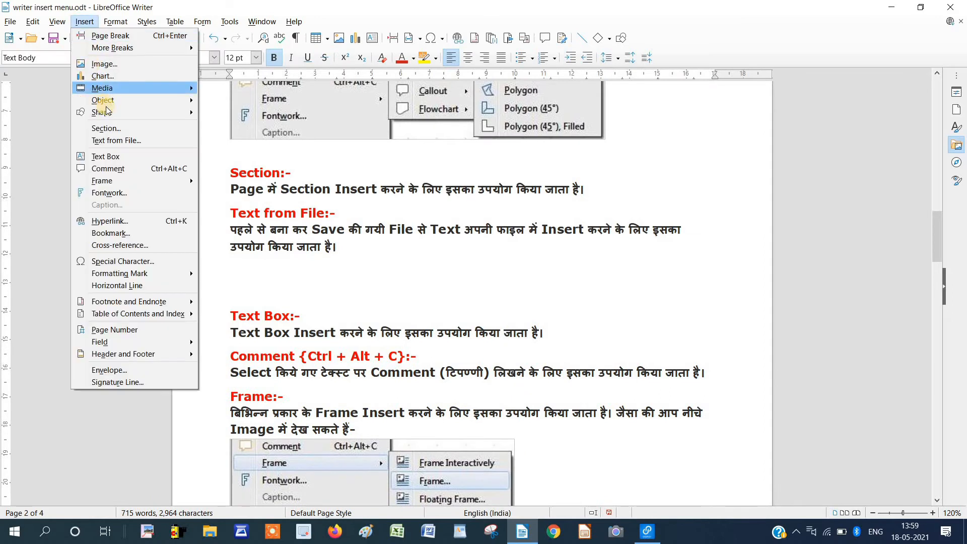
mouse_move(106, 104)
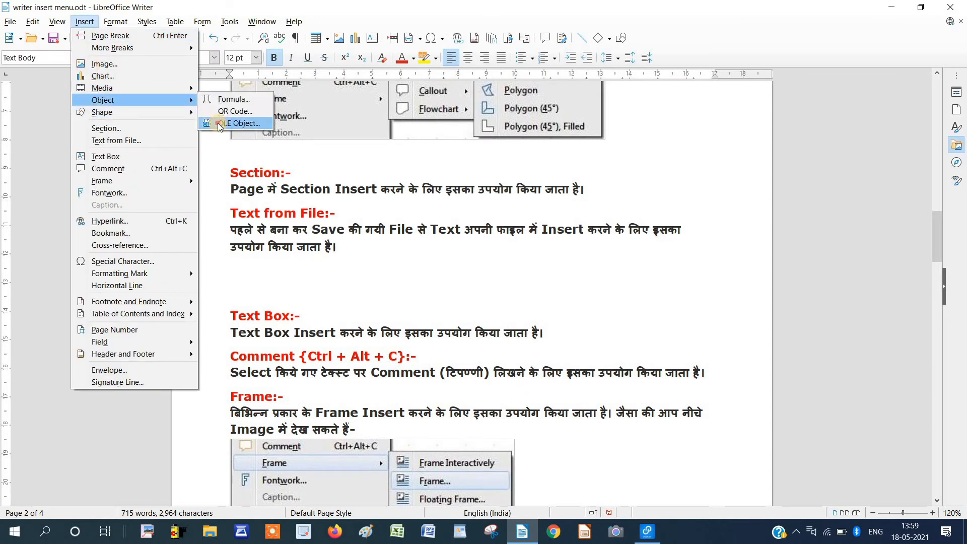
left_click(238, 123)
left_click(504, 208)
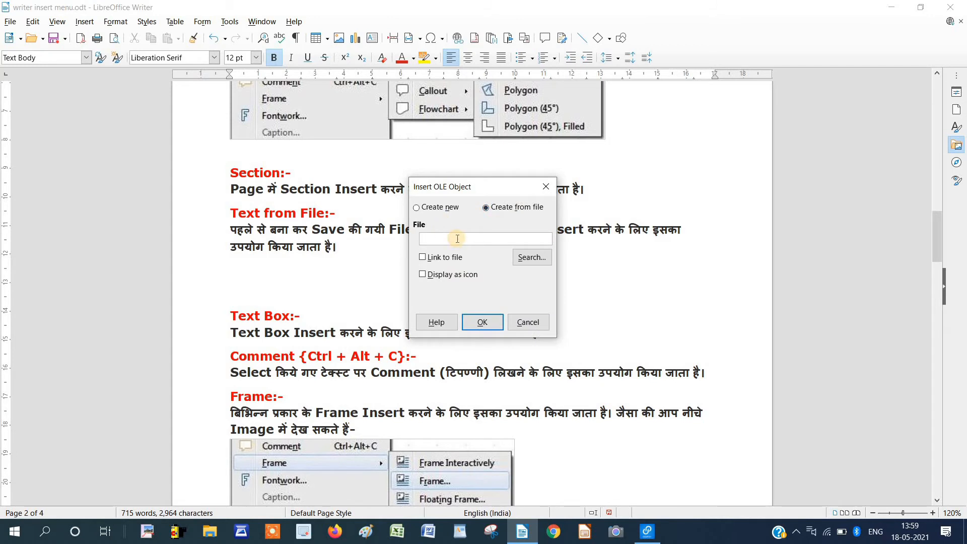
left_click(524, 258)
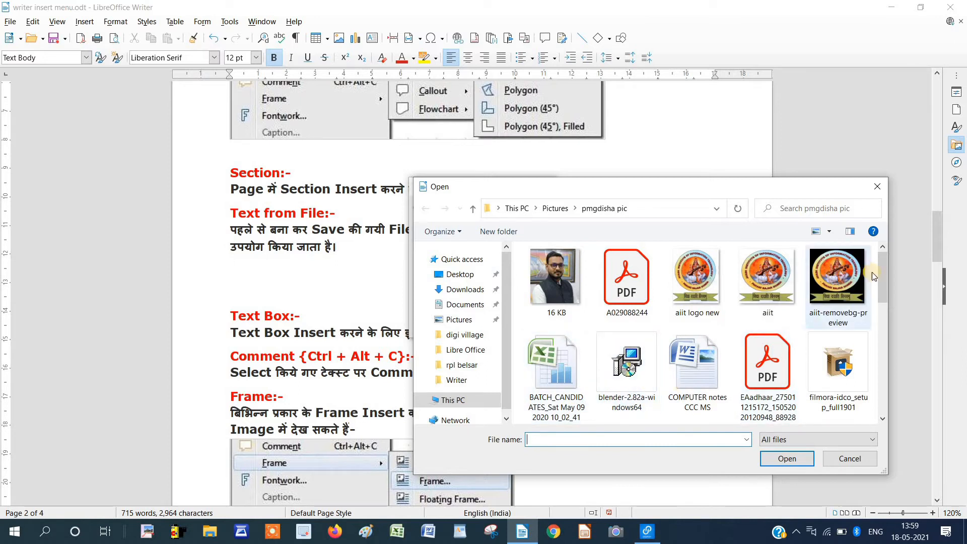
left_click_drag(885, 280, 891, 379)
left_click(709, 405)
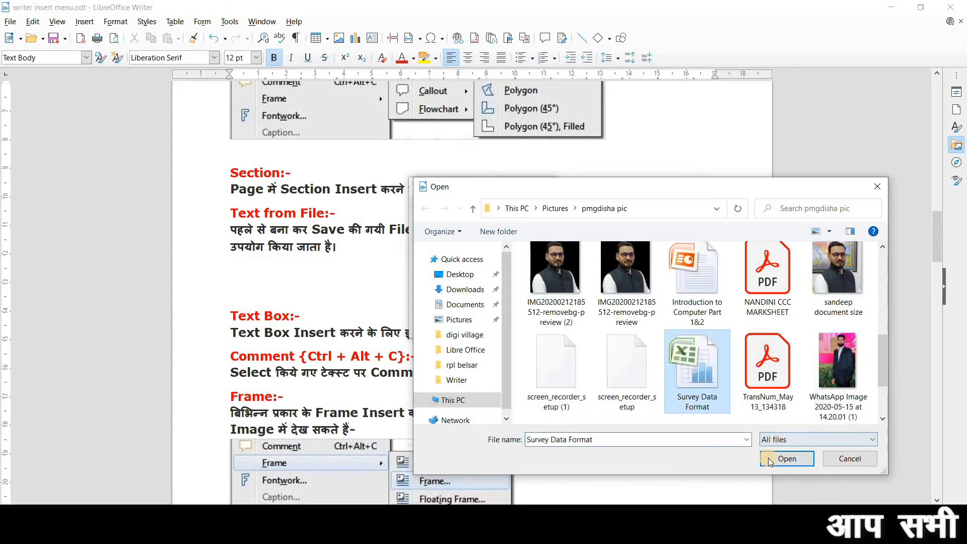
left_click(768, 458)
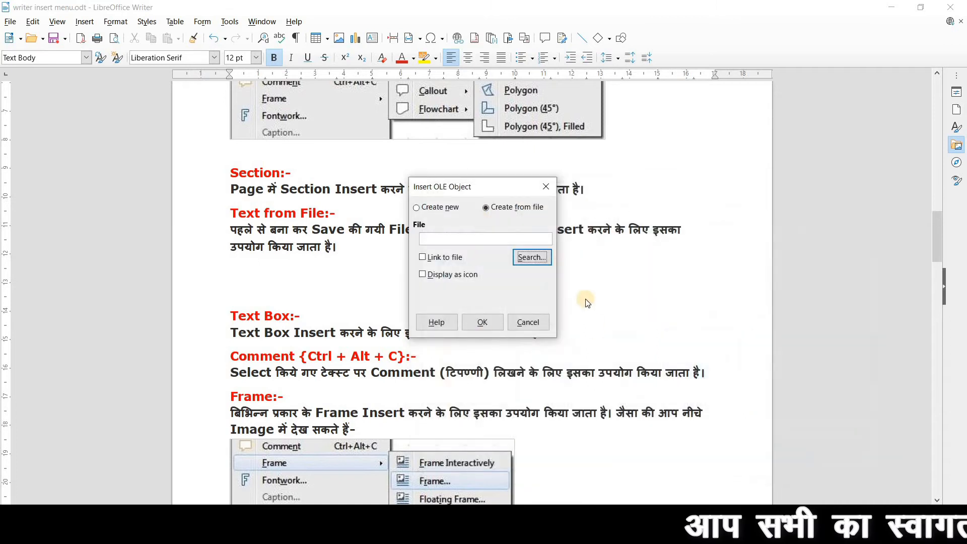
left_click(482, 322)
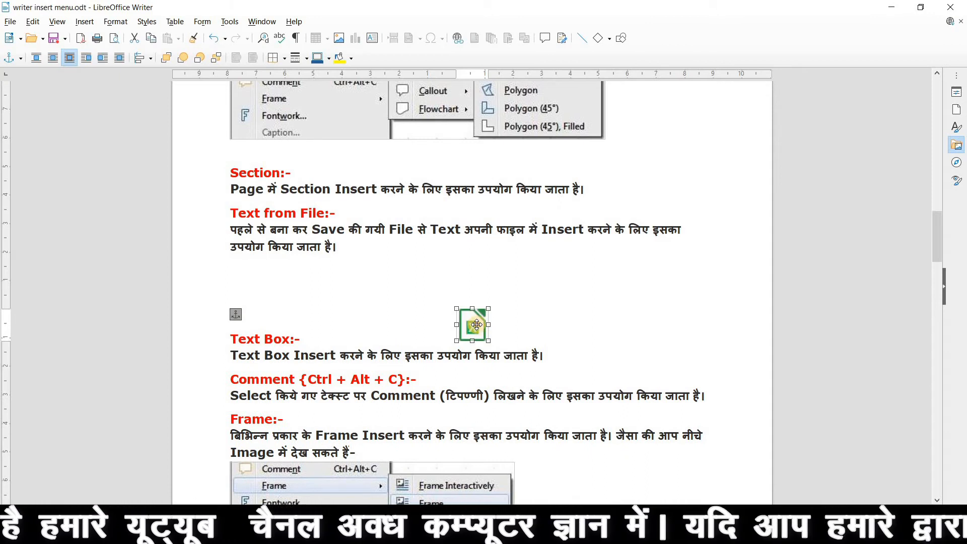
double_click(476, 325)
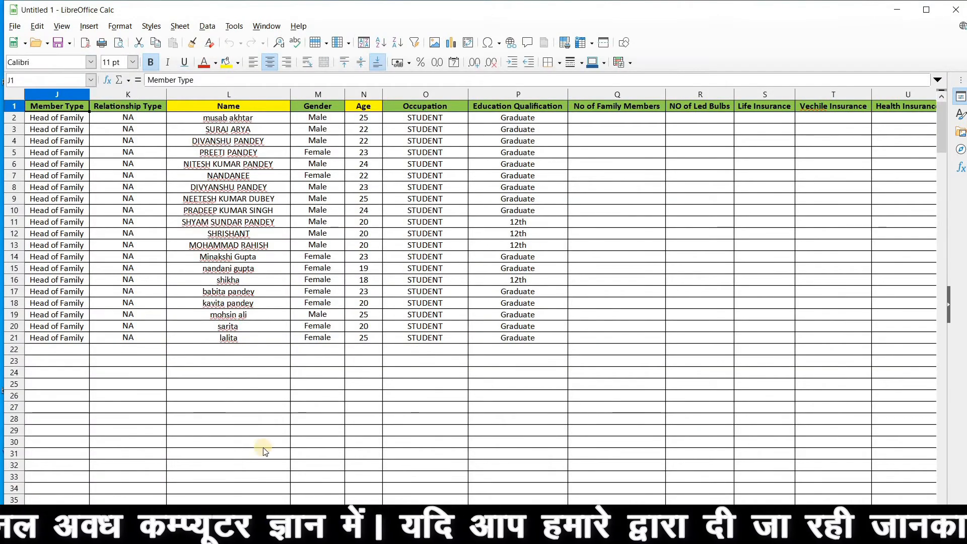
Close the Calc window and delete the Survey Data Format icon from the notes.
left_click(956, 14)
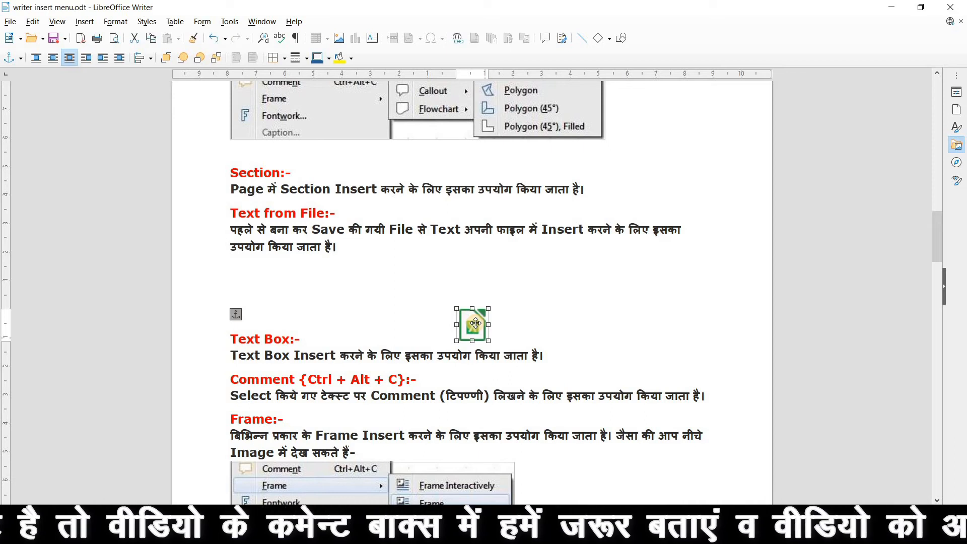
key("Delete")
left_click(84, 21)
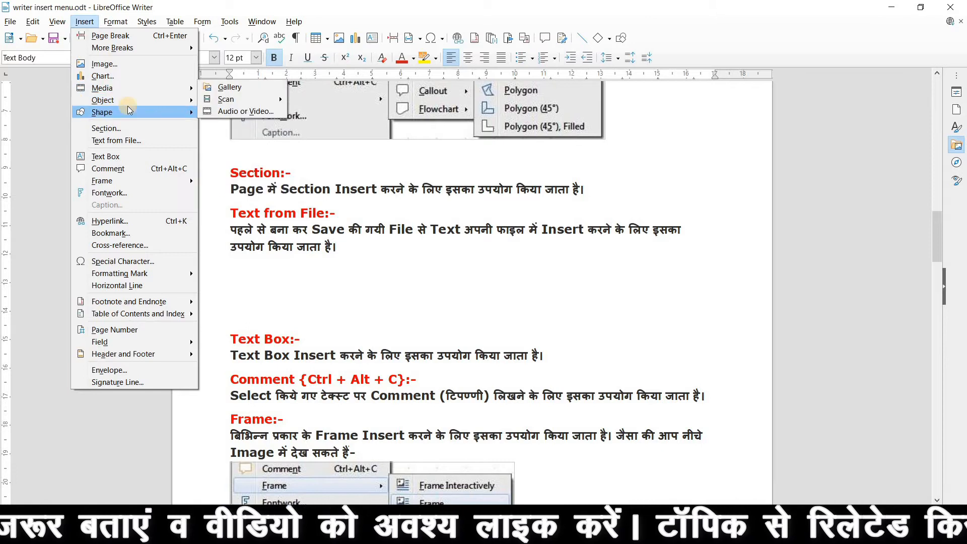
Embed Introduction to Computer Part 1&2 from file as an icon, then minimise Writer.
mouse_move(133, 100)
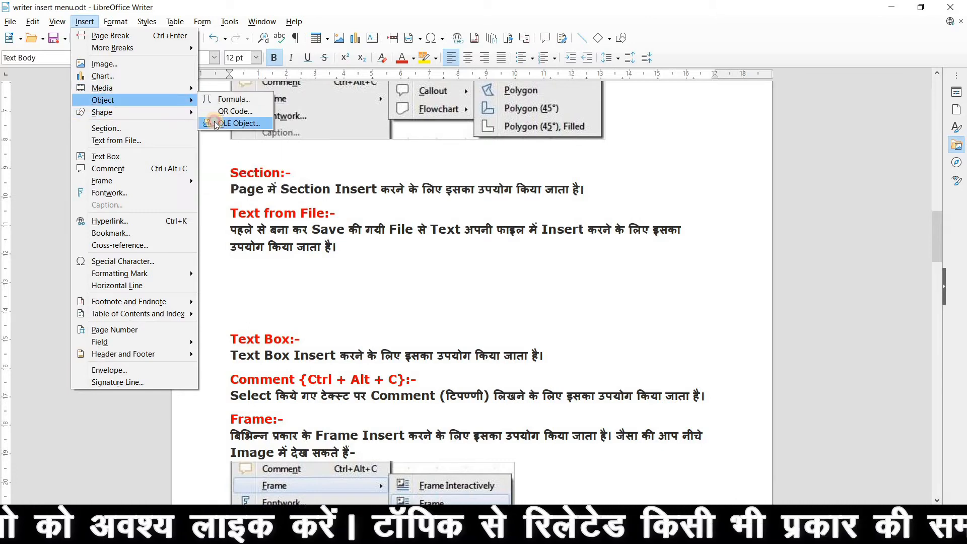
left_click(212, 122)
left_click(495, 207)
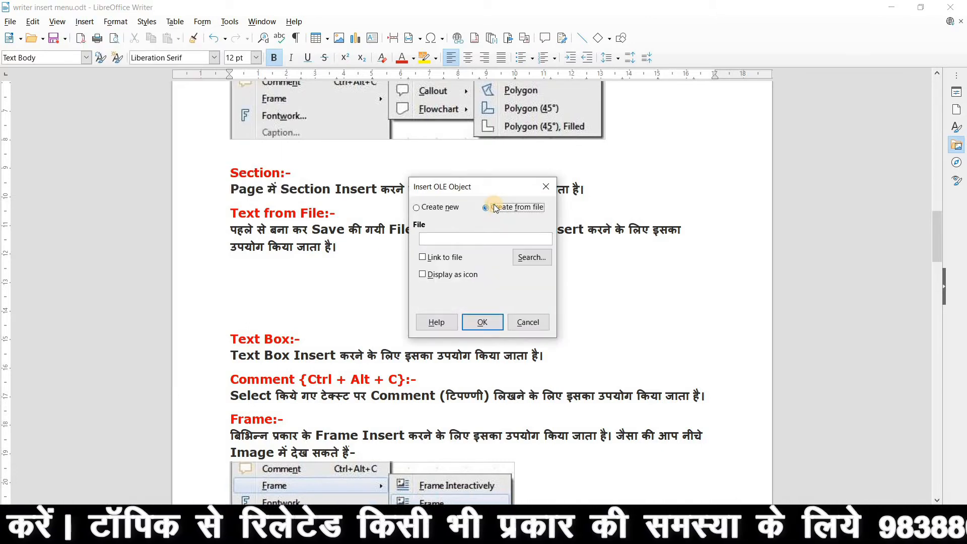
left_click(528, 263)
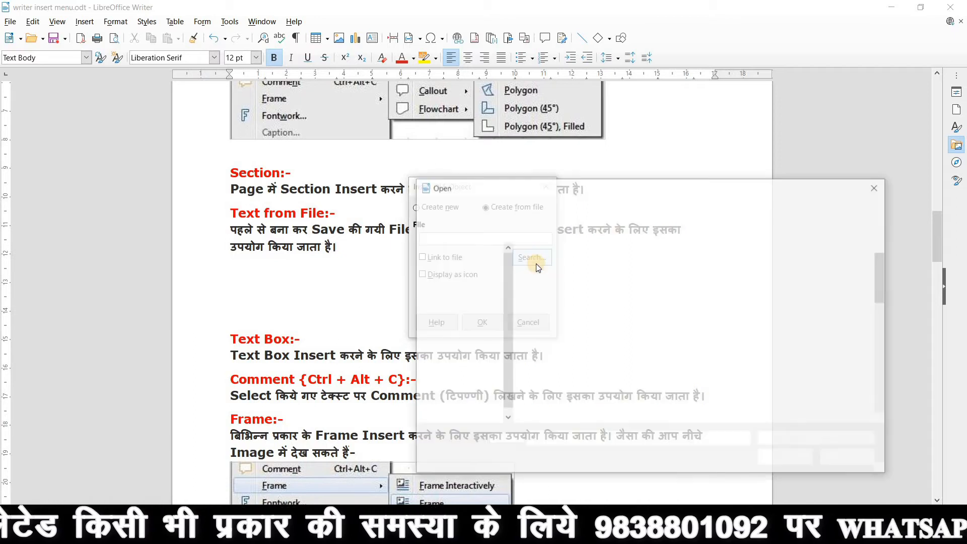
scroll(727, 358, "down", 3)
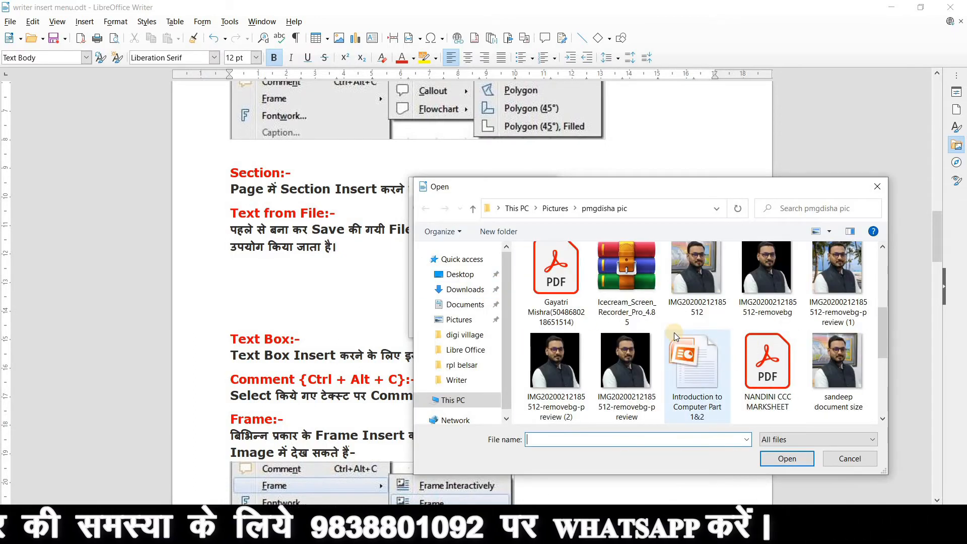
double_click(699, 352)
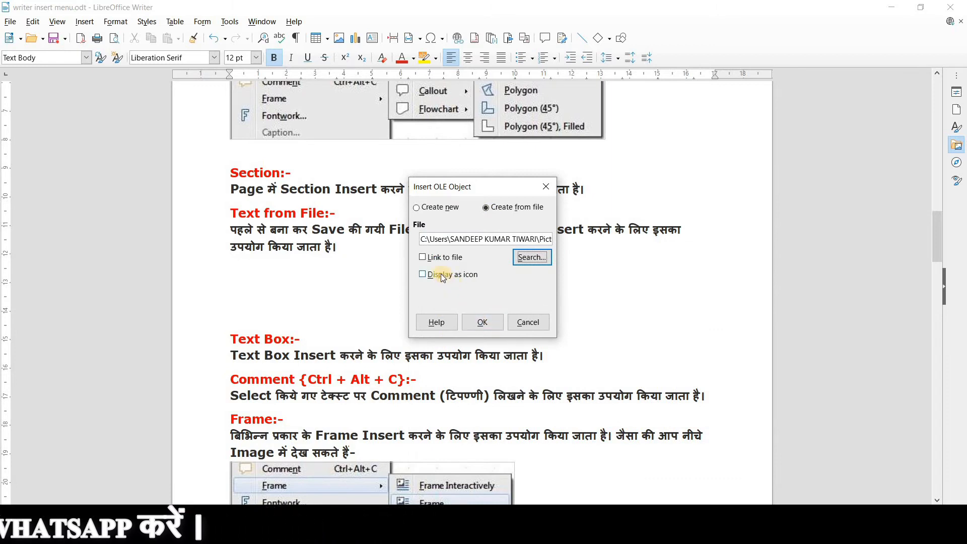
left_click(482, 321)
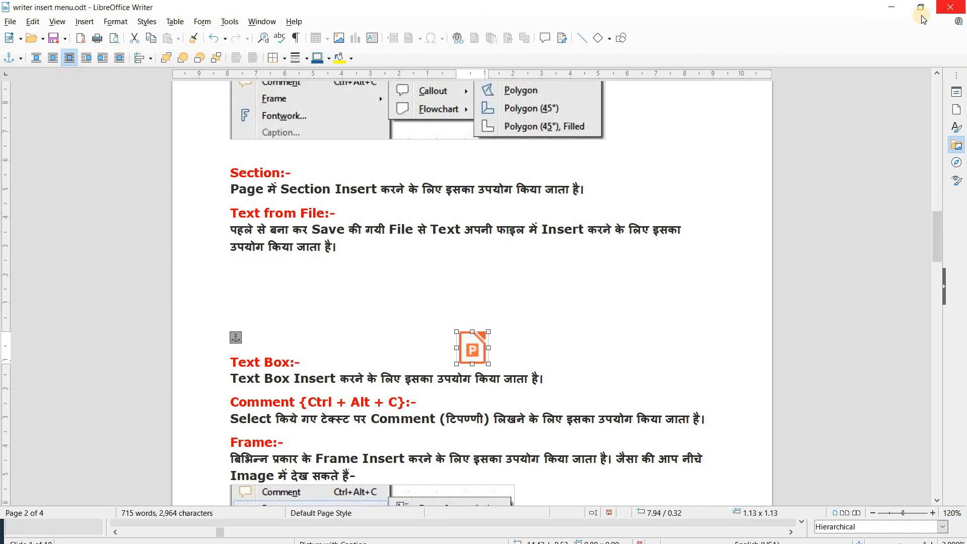
left_click(892, 7)
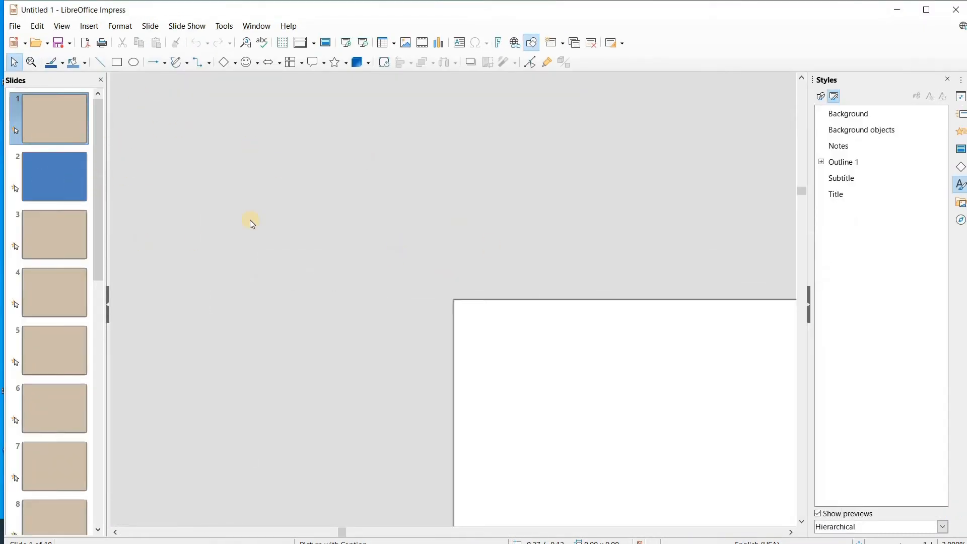
Browse the slides, zoom out to view slide 6, then close Impress and return to Writer.
scroll(235, 221, "up", 2)
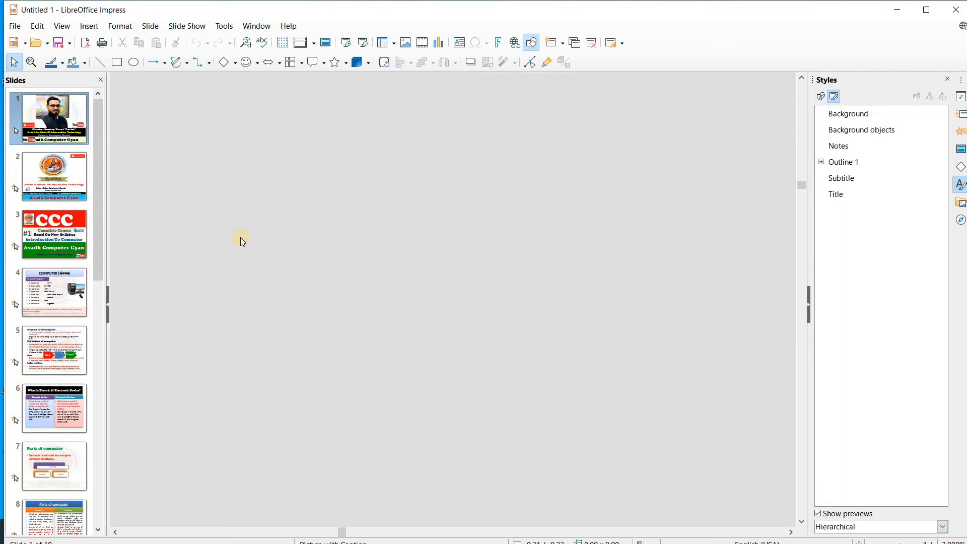
scroll(378, 345, "down", 6)
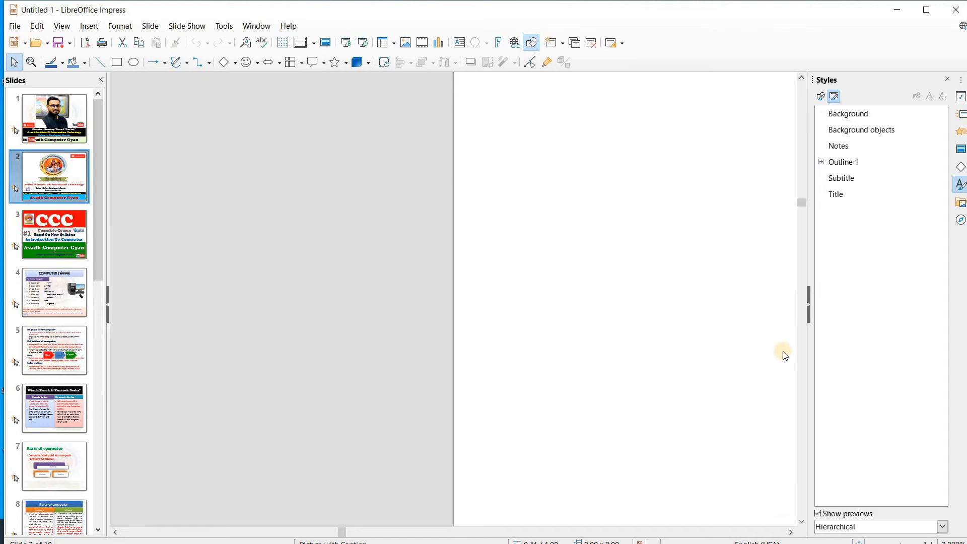
scroll(779, 368, "down", 4)
scroll(799, 495, "down", 1)
scroll(799, 495, "down", 2)
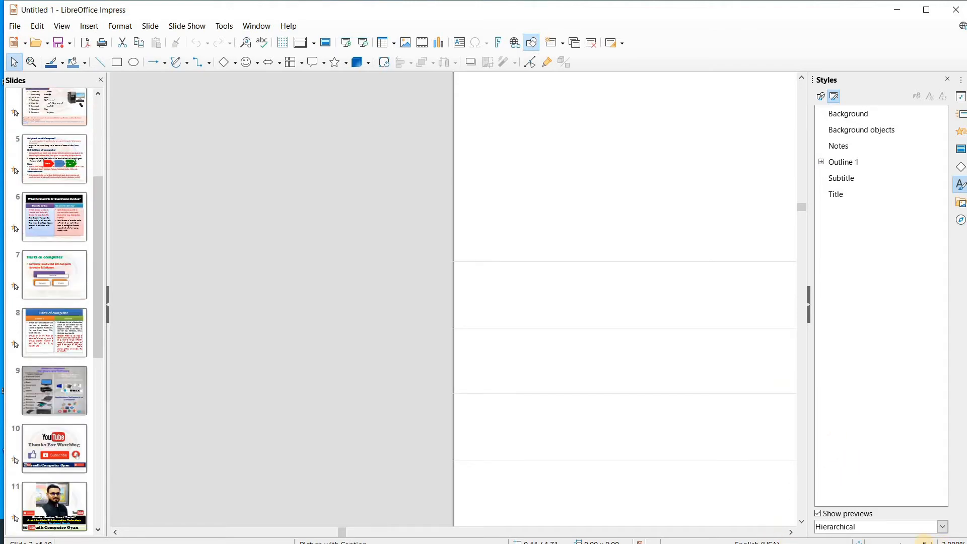
left_click_drag(919, 541, 885, 541)
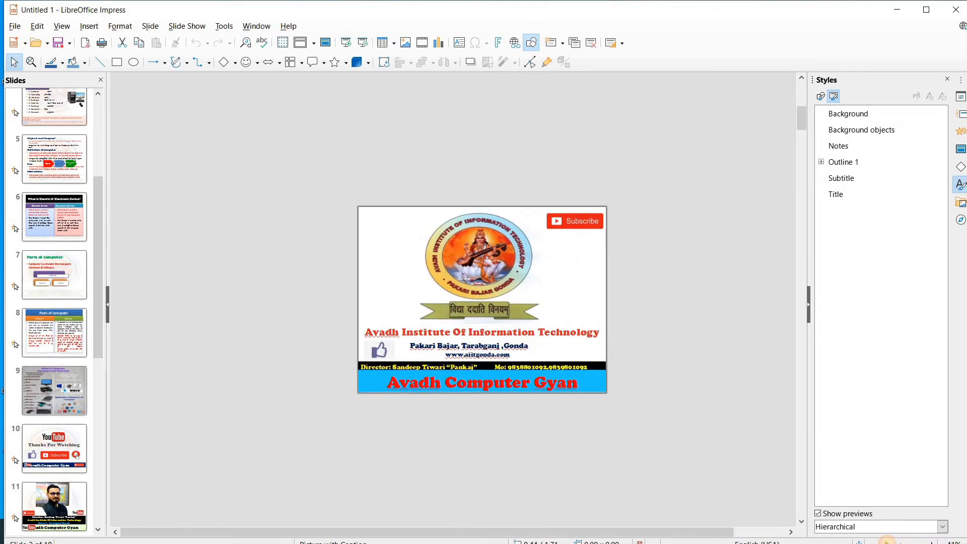
left_click(54, 217)
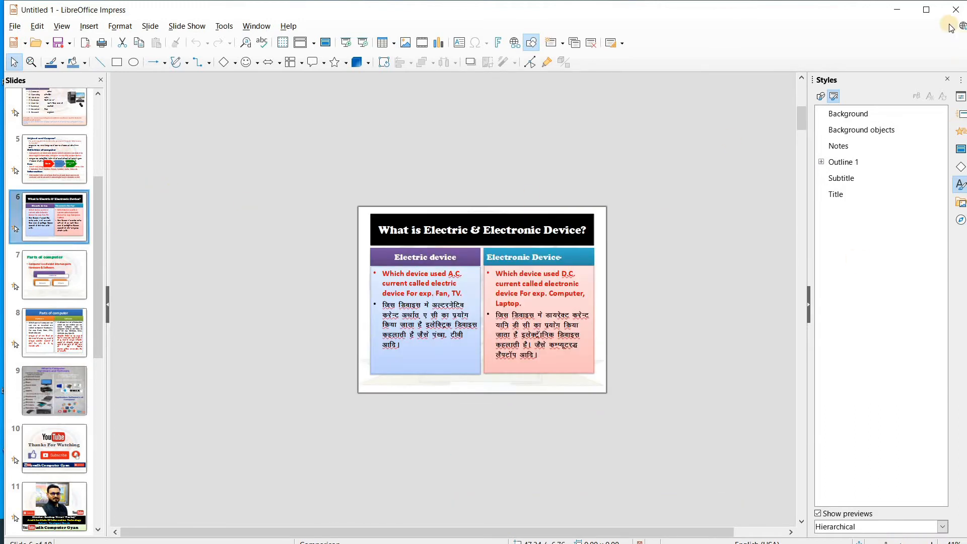
left_click(959, 7)
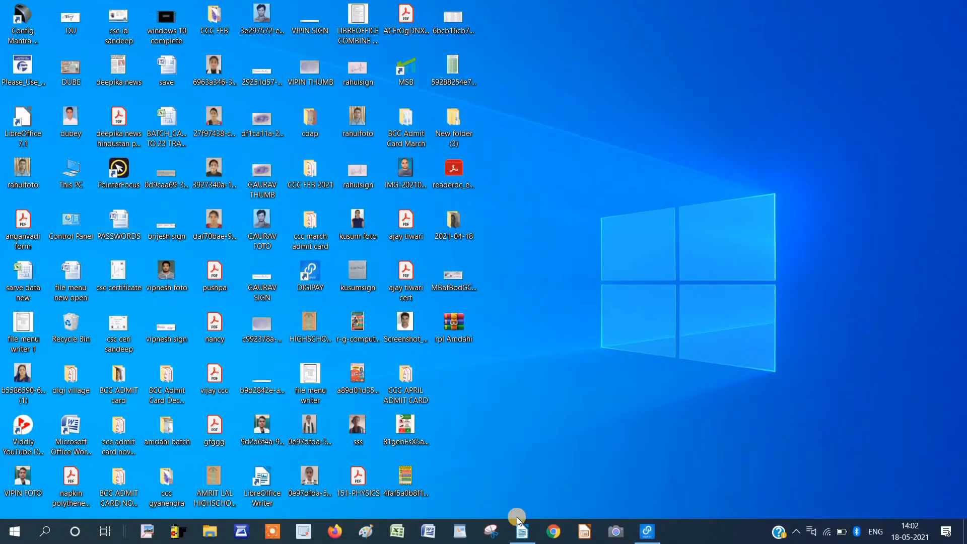
left_click(522, 530)
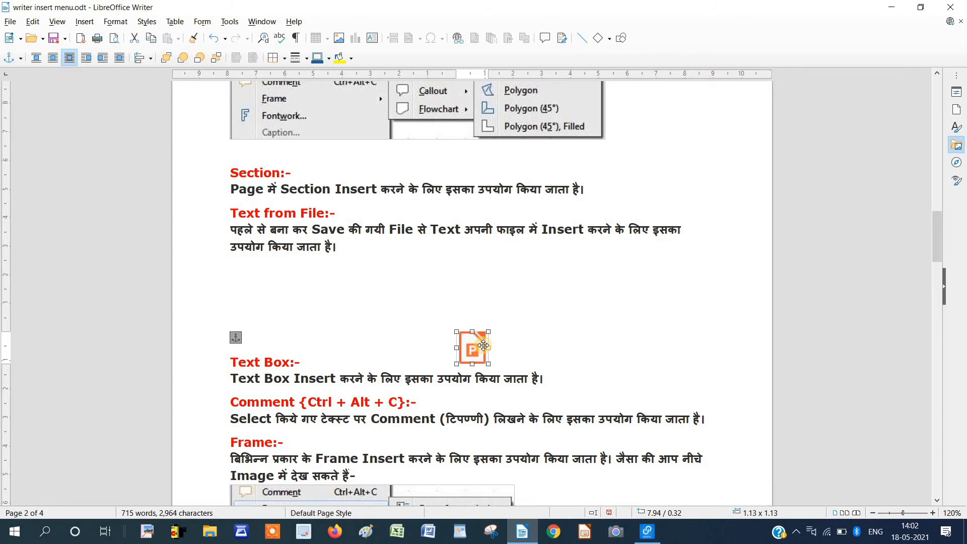
Delete the presentation icon and draw a Sun symbol shape above the Text Box heading.
key("Delete")
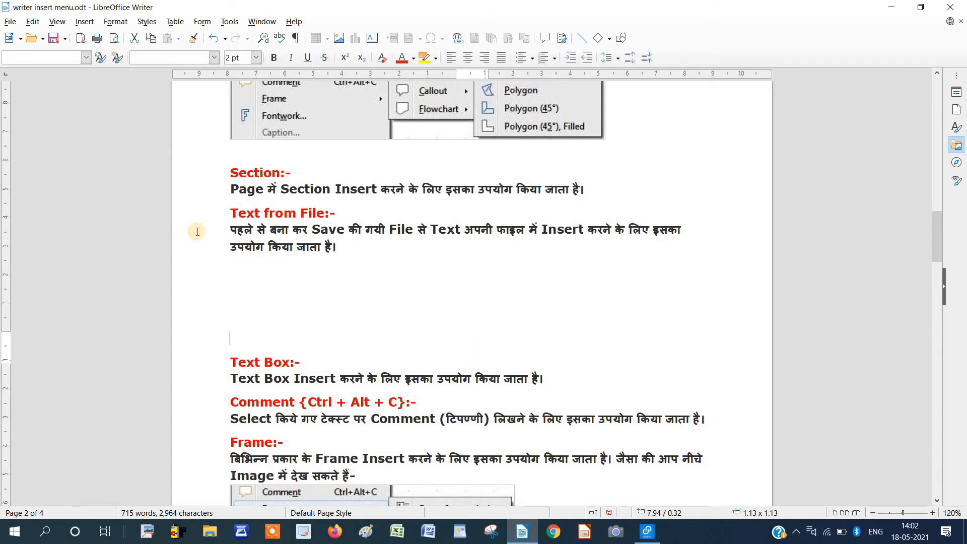
left_click(79, 23)
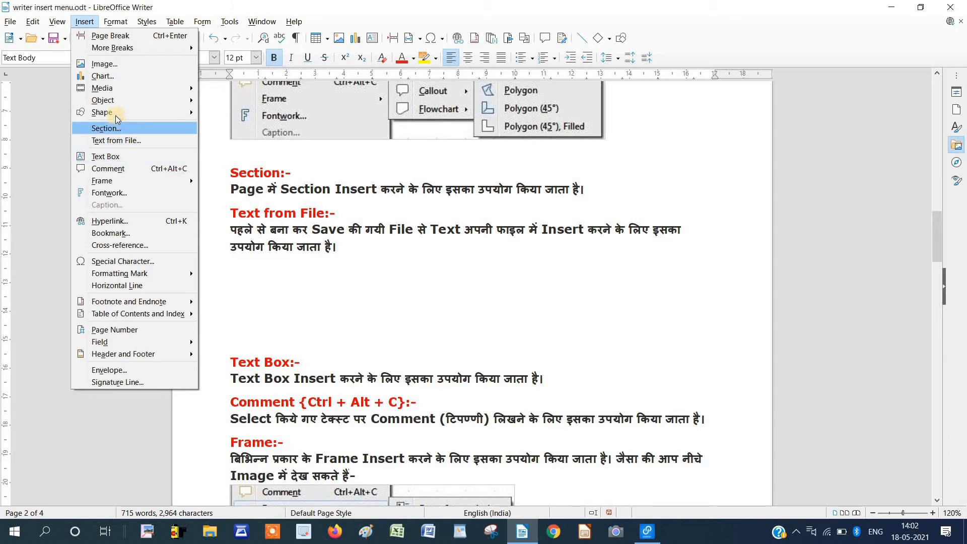
mouse_move(116, 114)
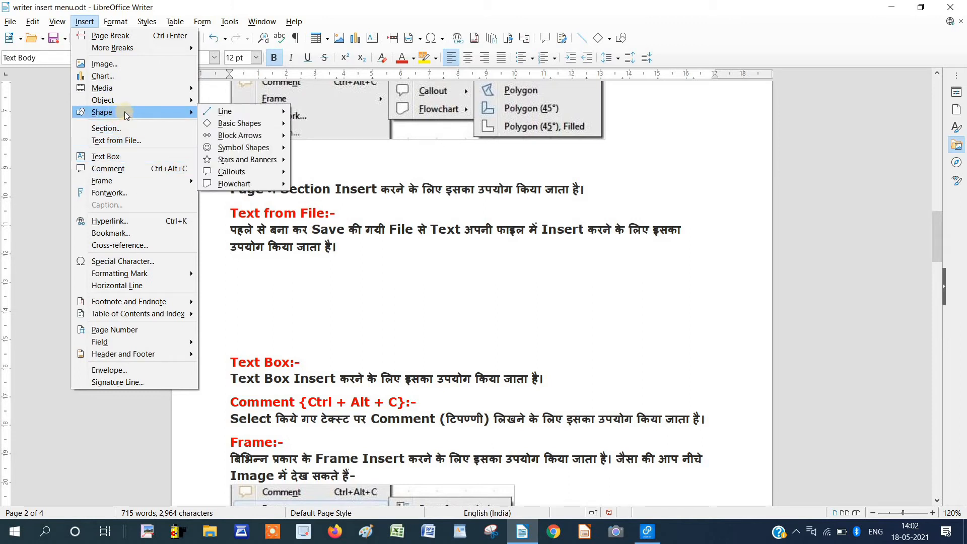
mouse_move(229, 112)
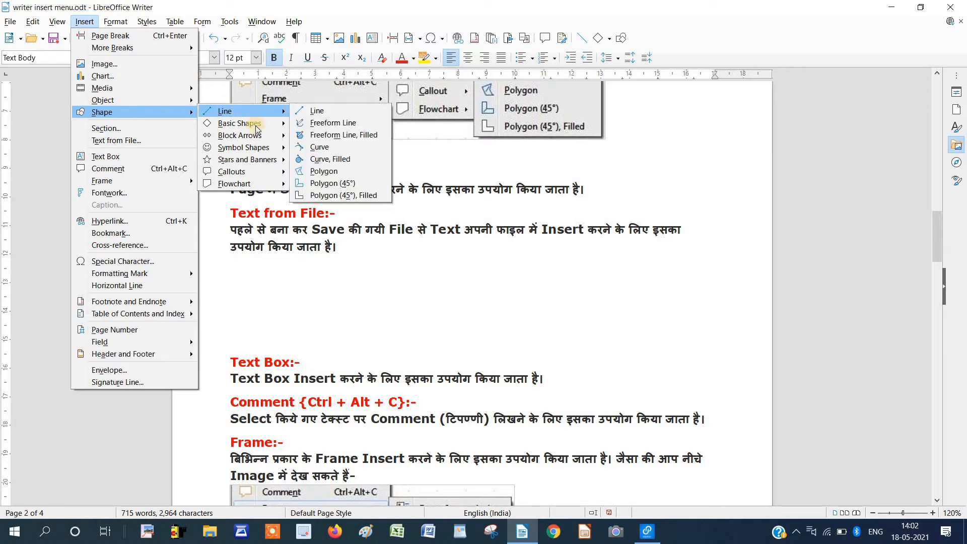
mouse_move(258, 130)
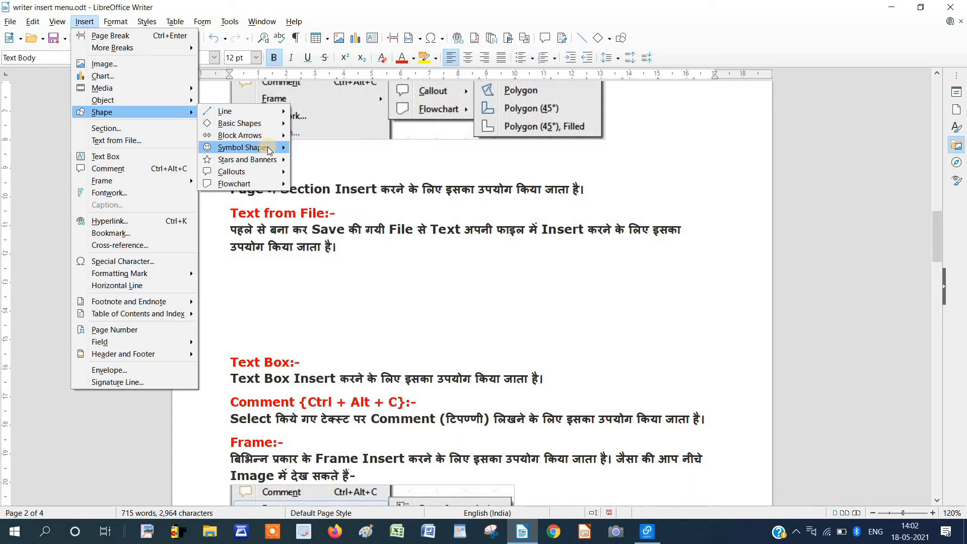
mouse_move(270, 150)
left_click(331, 175)
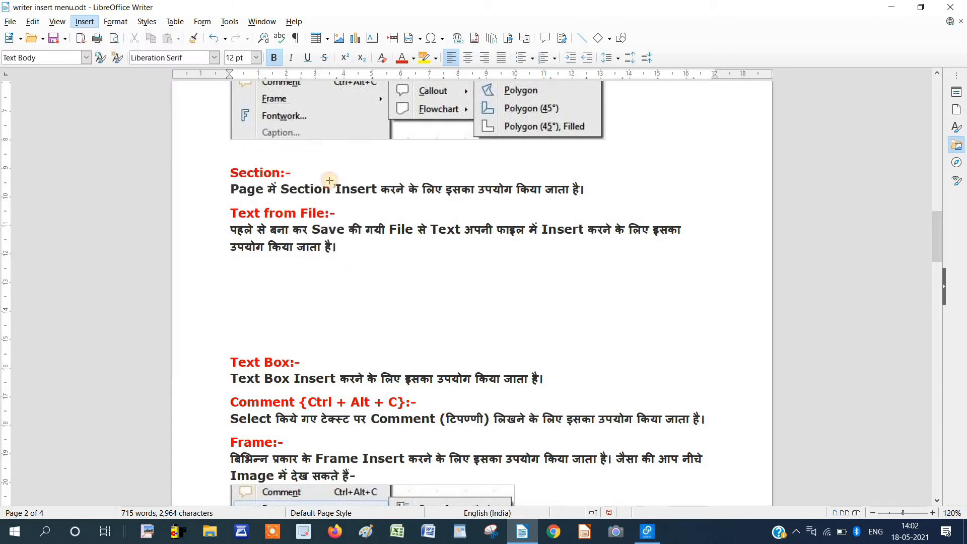
mouse_move(399, 293)
left_mouse_down()
mouse_move(479, 326)
mouse_move(512, 345)
mouse_move(513, 357)
left_mouse_up()
Make the Sun taller, shrink its centre circle and overall size, then delete it.
left_click_drag(457, 293, 463, 261)
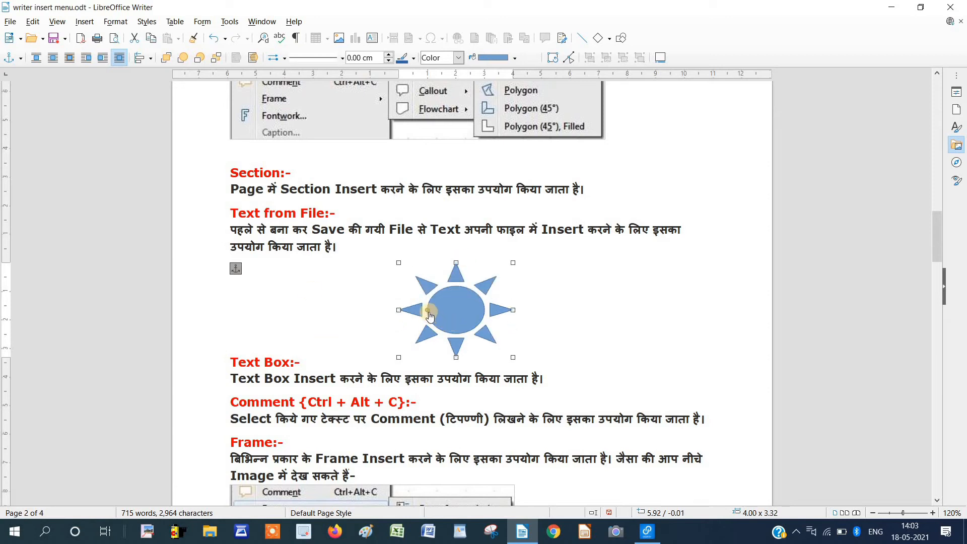
mouse_move(432, 314)
left_mouse_down()
mouse_move(453, 316)
mouse_move(424, 316)
left_mouse_up()
left_click_drag(512, 263, 469, 277)
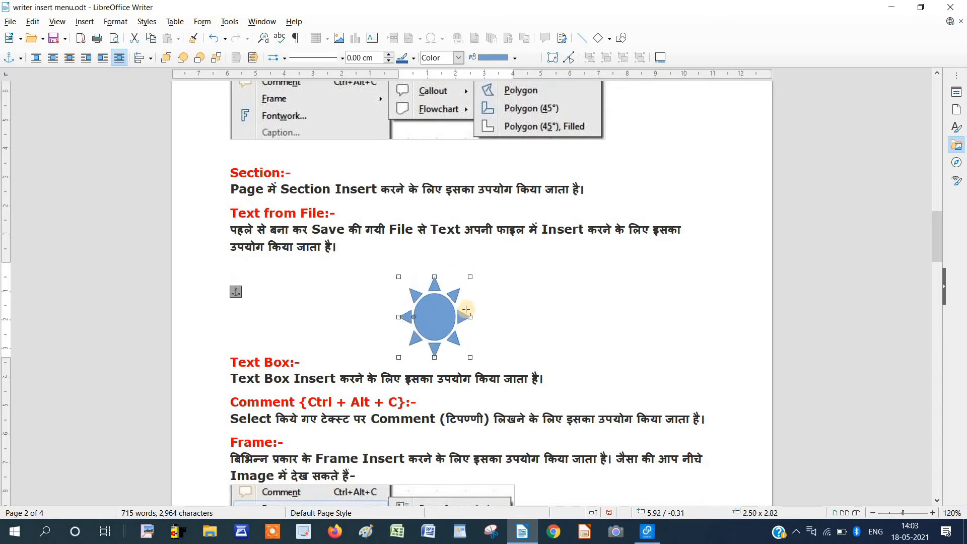
key("Delete")
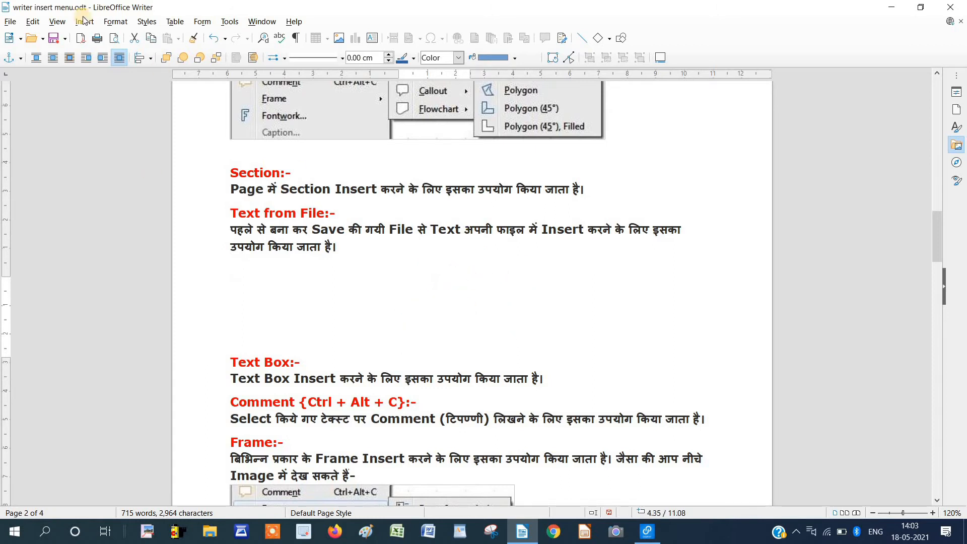
left_click(84, 21)
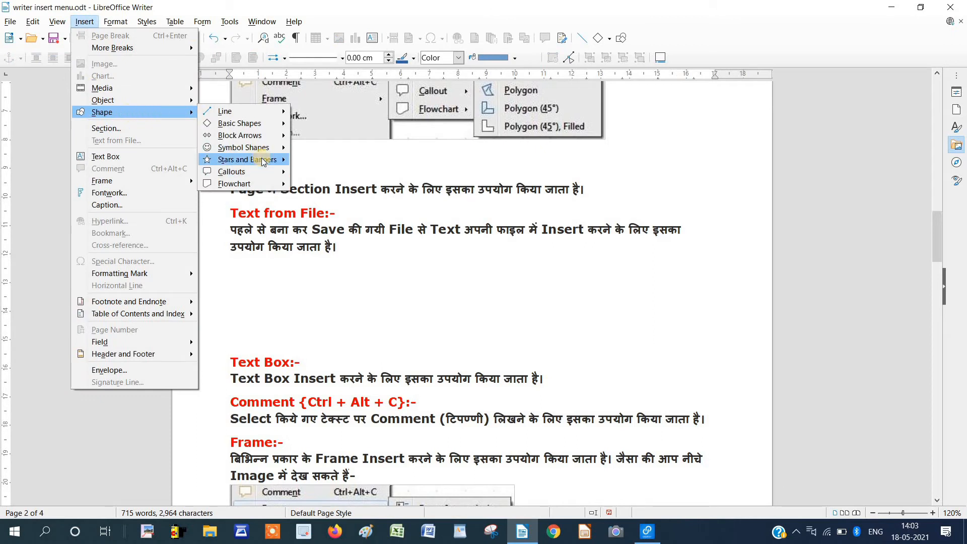
mouse_move(262, 161)
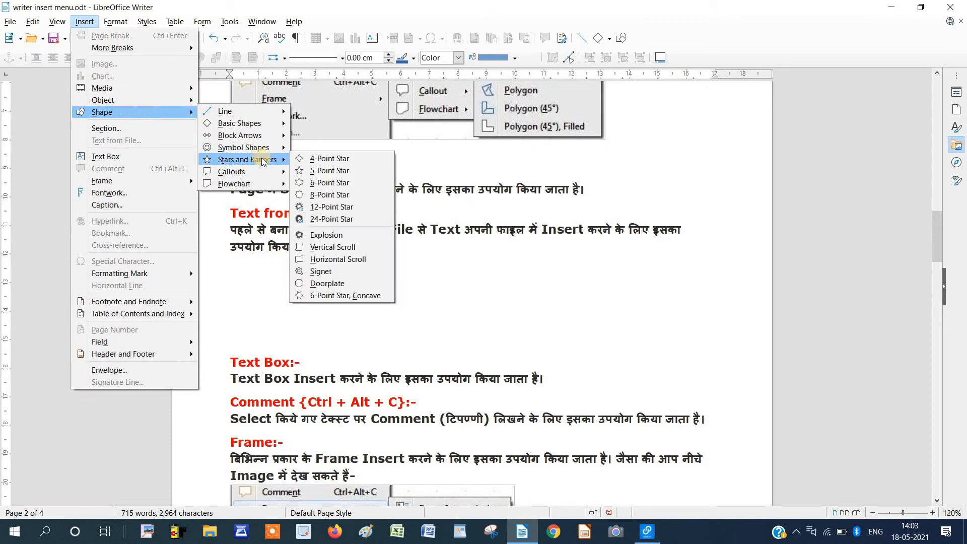
left_click(345, 221)
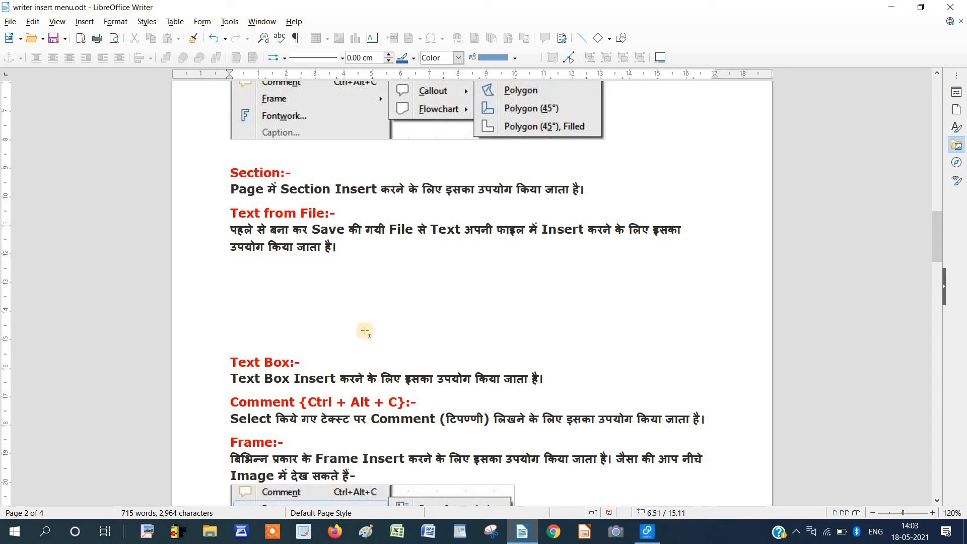
mouse_move(377, 270)
left_mouse_down()
mouse_move(462, 324)
mouse_move(485, 356)
left_mouse_up()
left_click(593, 315)
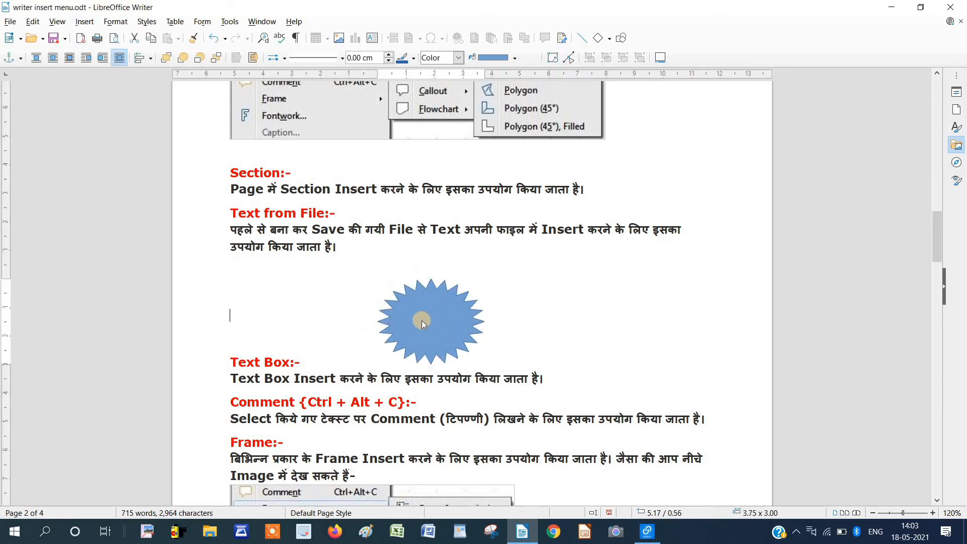
left_click(388, 327)
left_click_drag(405, 325, 436, 331)
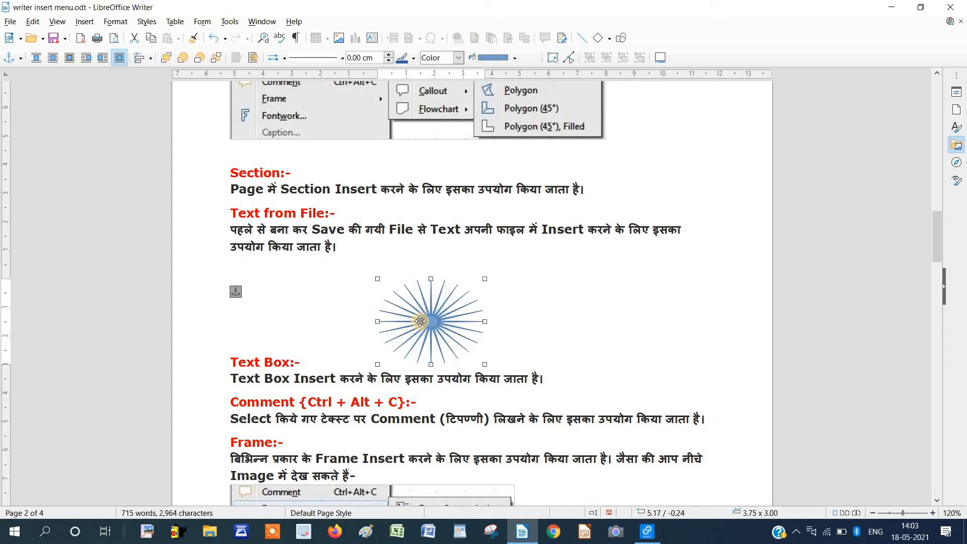
left_click_drag(425, 322, 408, 325)
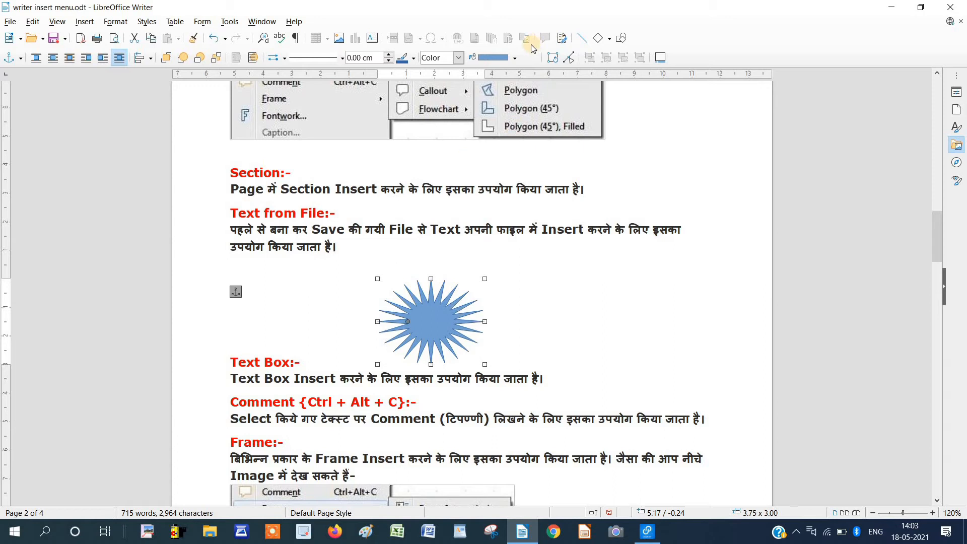
left_click(514, 58)
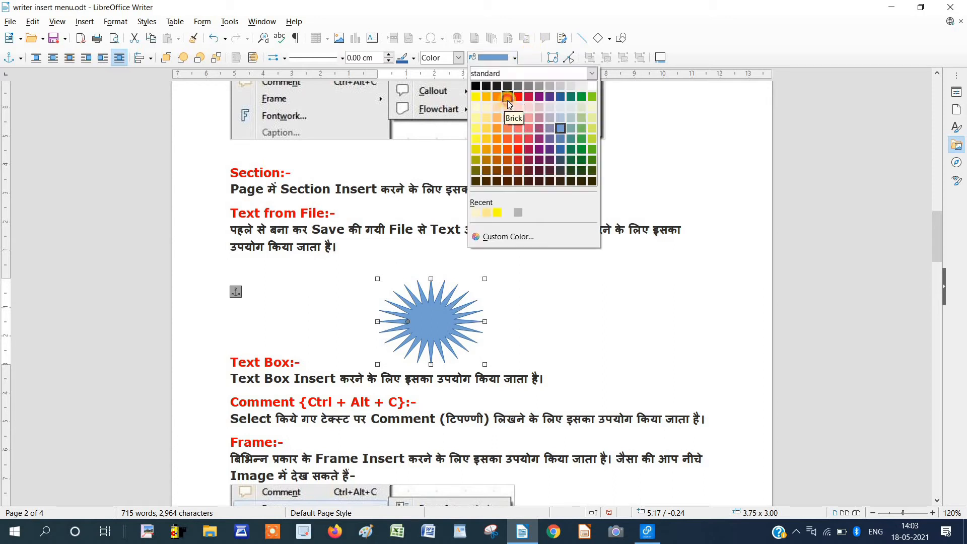
left_click(506, 101)
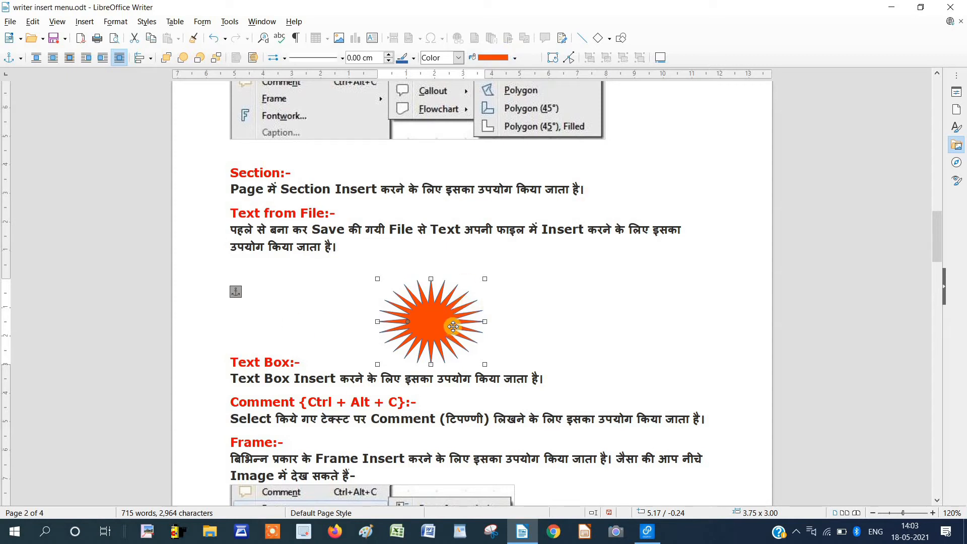
key("Delete")
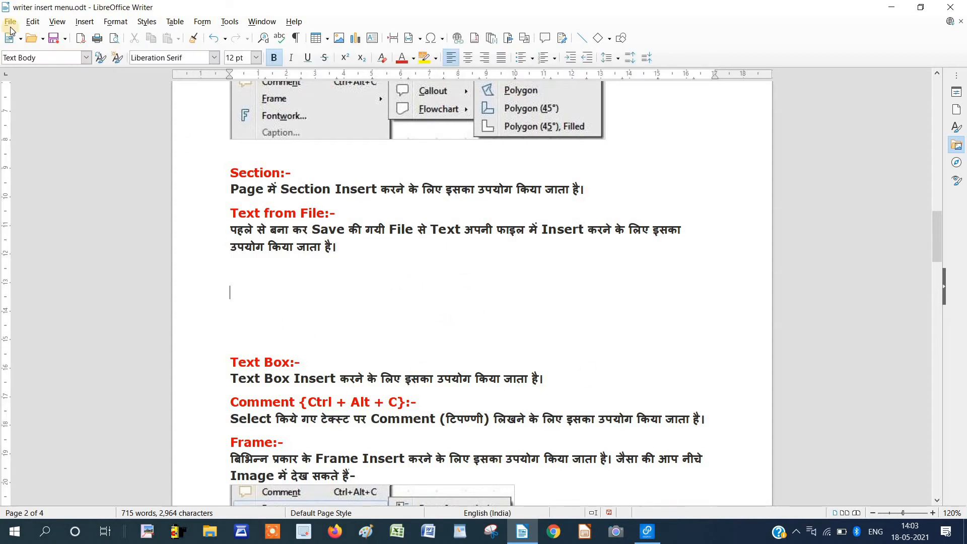
Select the Text from File heading and its paragraph.
left_click(85, 22)
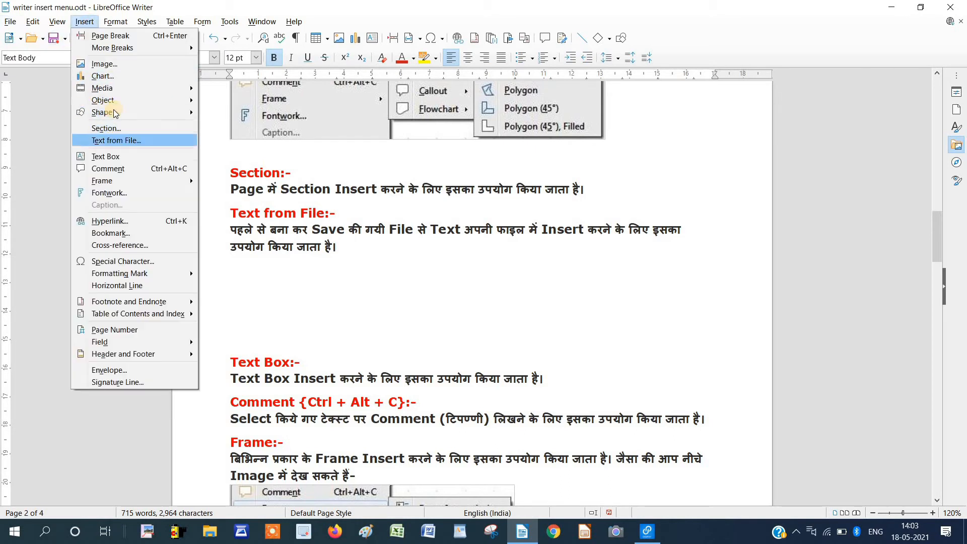
mouse_move(103, 112)
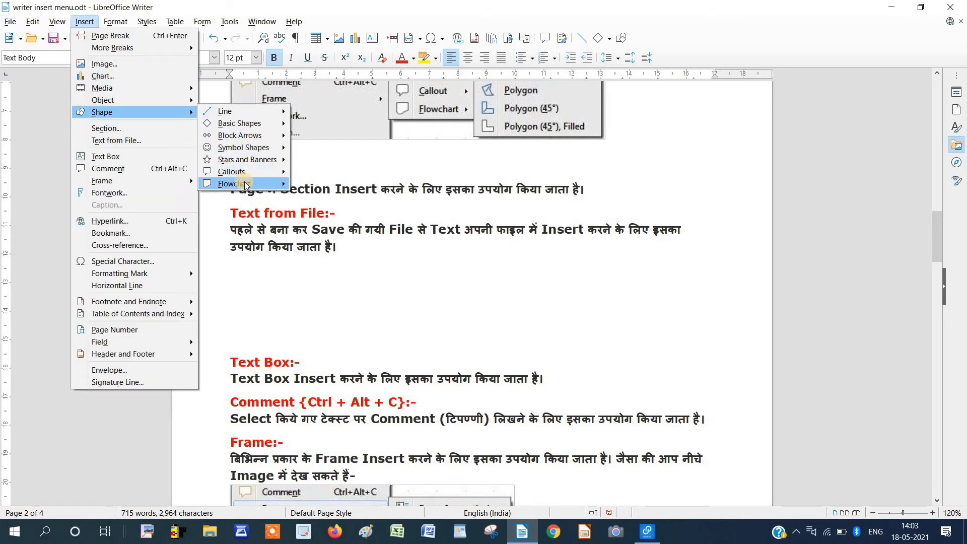
mouse_move(246, 186)
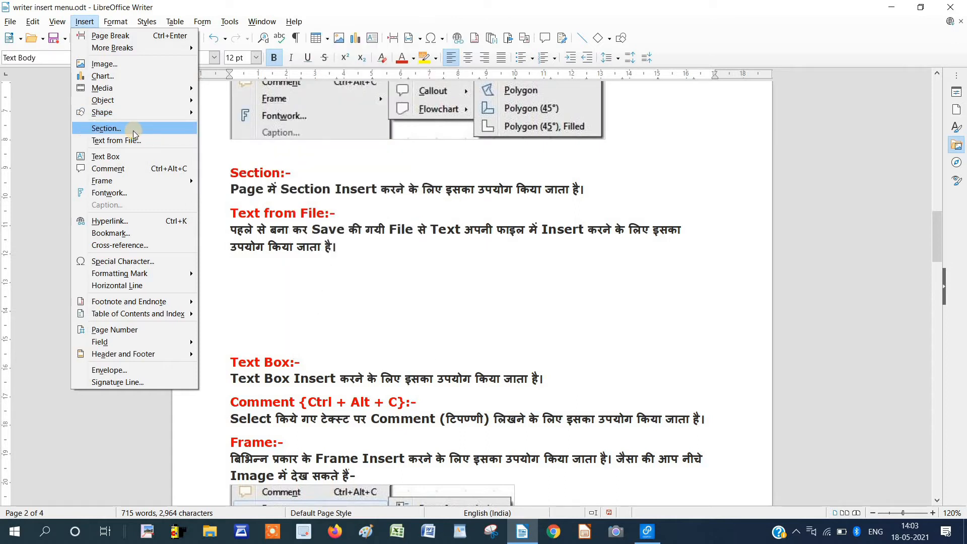
left_click(251, 270)
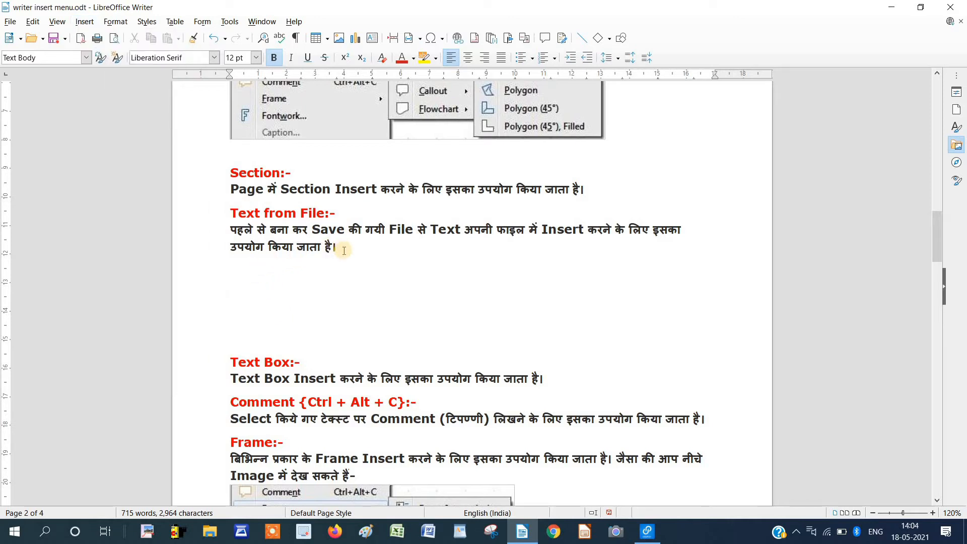
left_click_drag(336, 247, 217, 214)
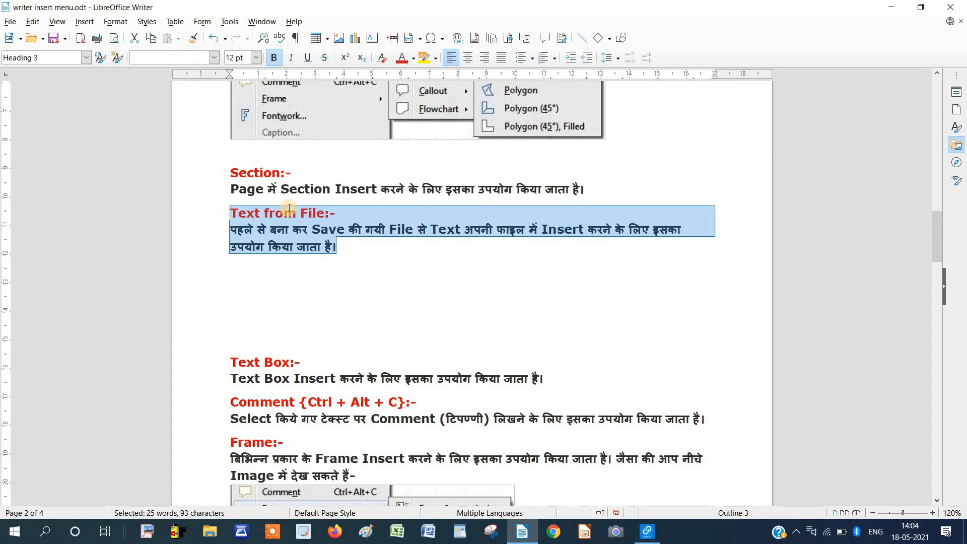
Wrap the selection in a new section with the mosaic bitmap tile as its background.
left_click(82, 22)
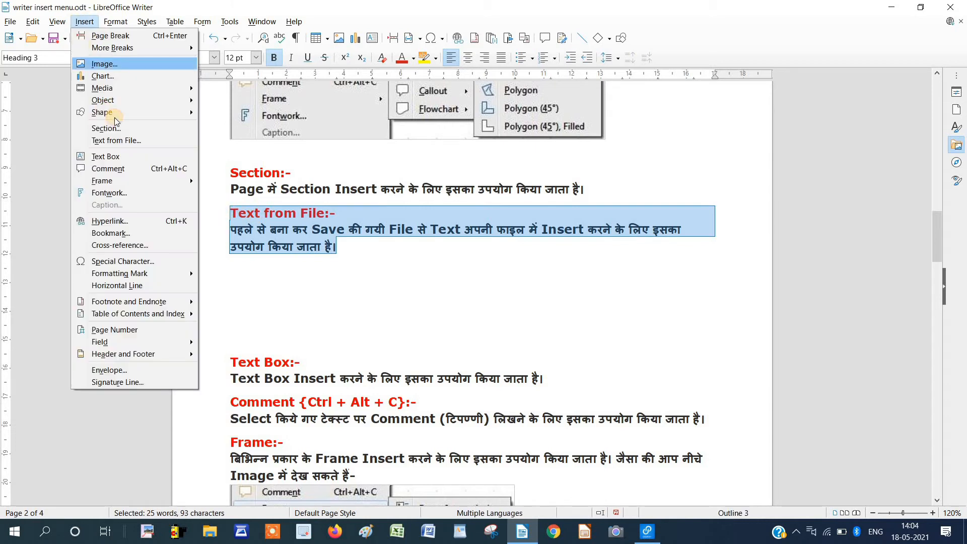
left_click(379, 265)
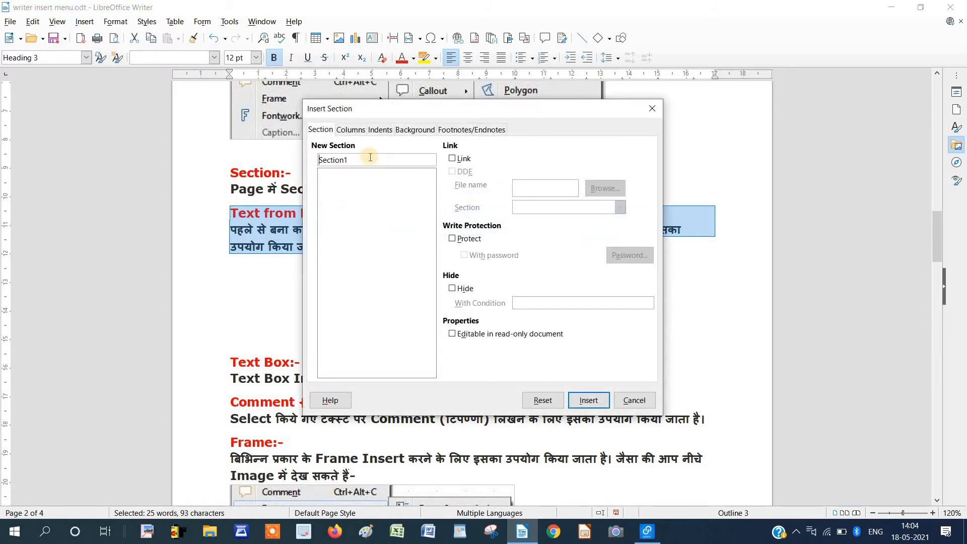
left_click(412, 131)
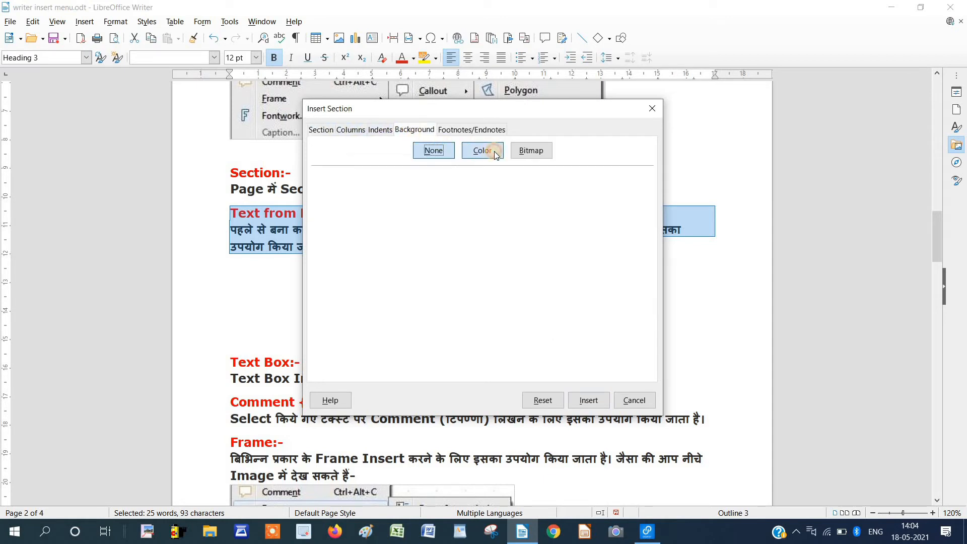
left_click(493, 153)
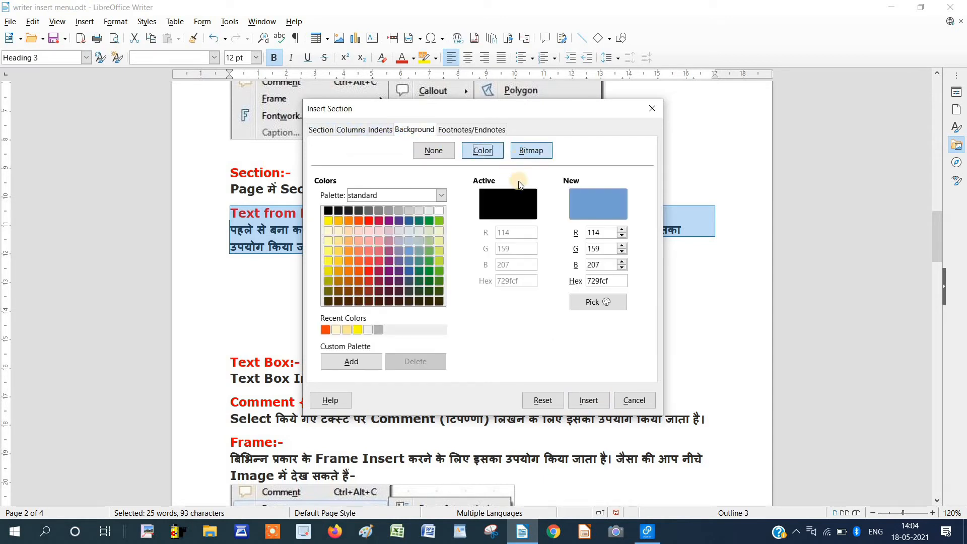
left_click(531, 151)
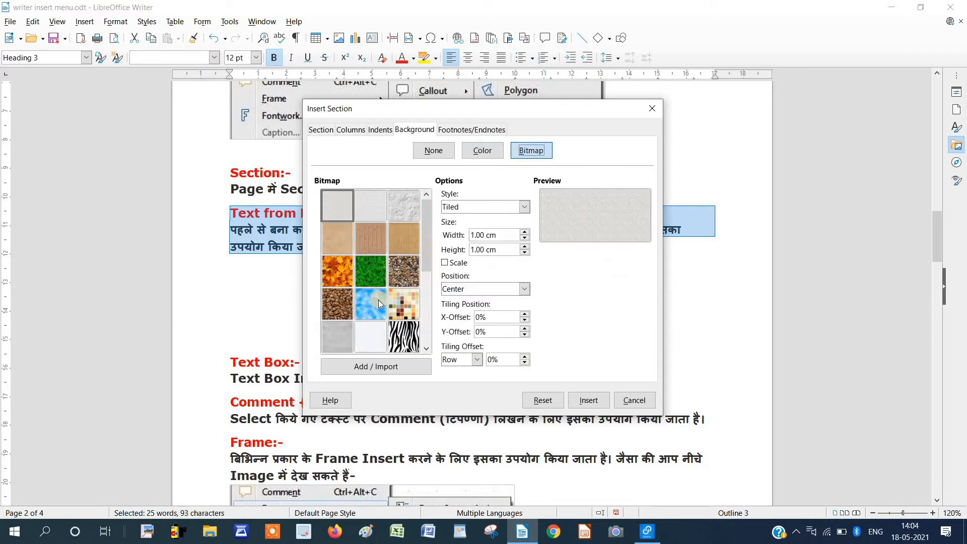
left_click(411, 304)
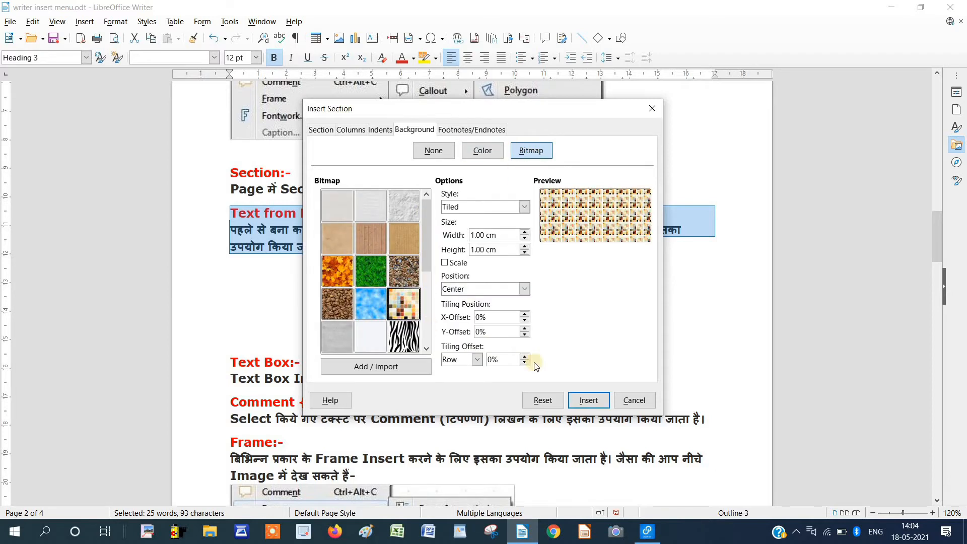
left_click(581, 402)
left_click(437, 270)
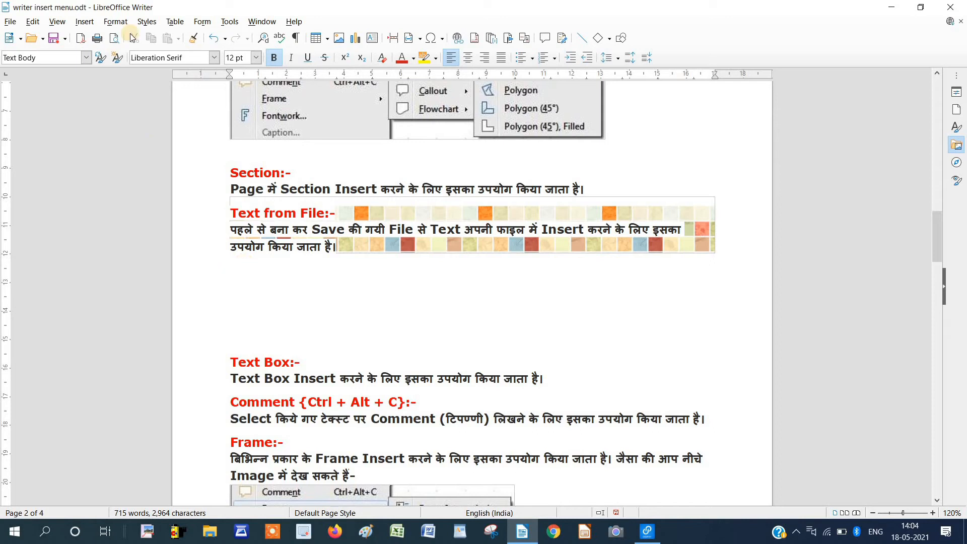
Set up a new section linked to the COMPUTER document from the Documents folder.
left_click(84, 22)
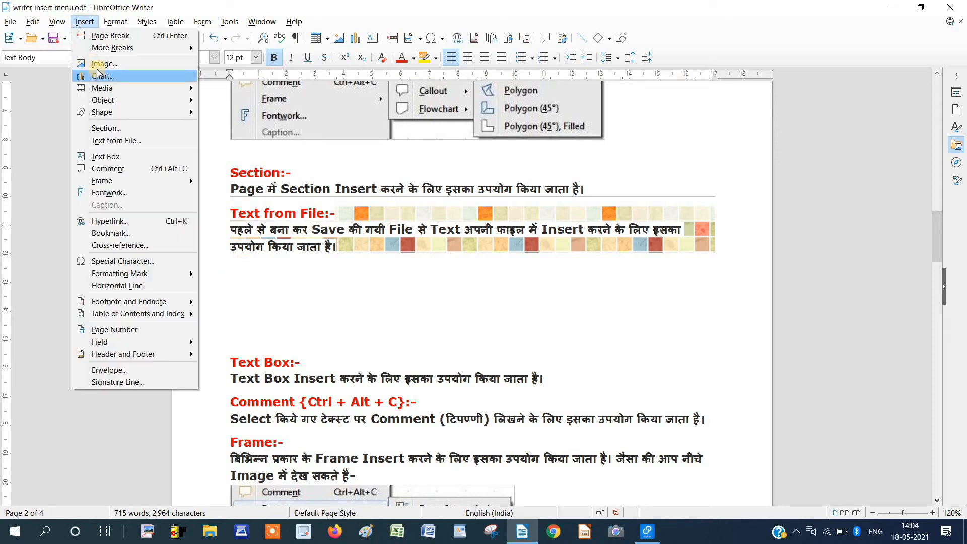
left_click(104, 130)
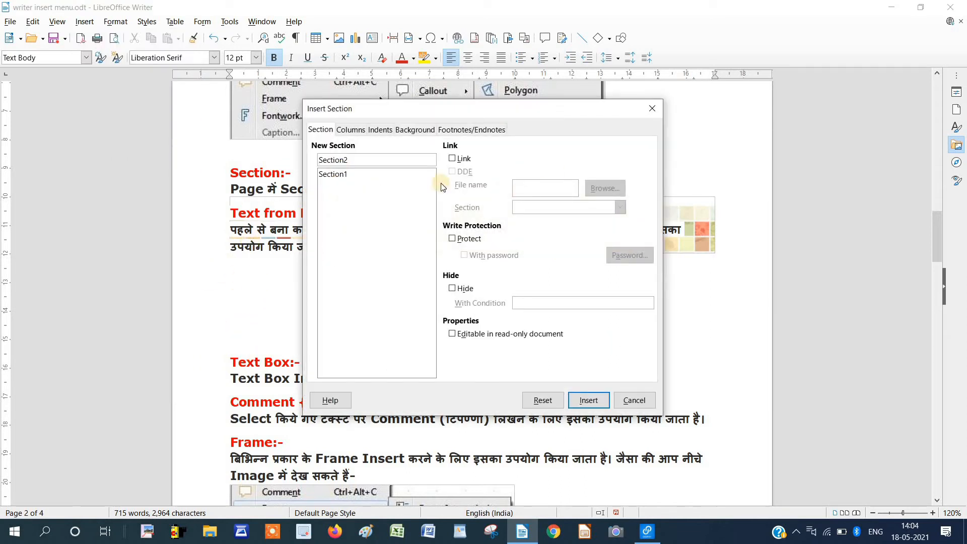
left_click(452, 158)
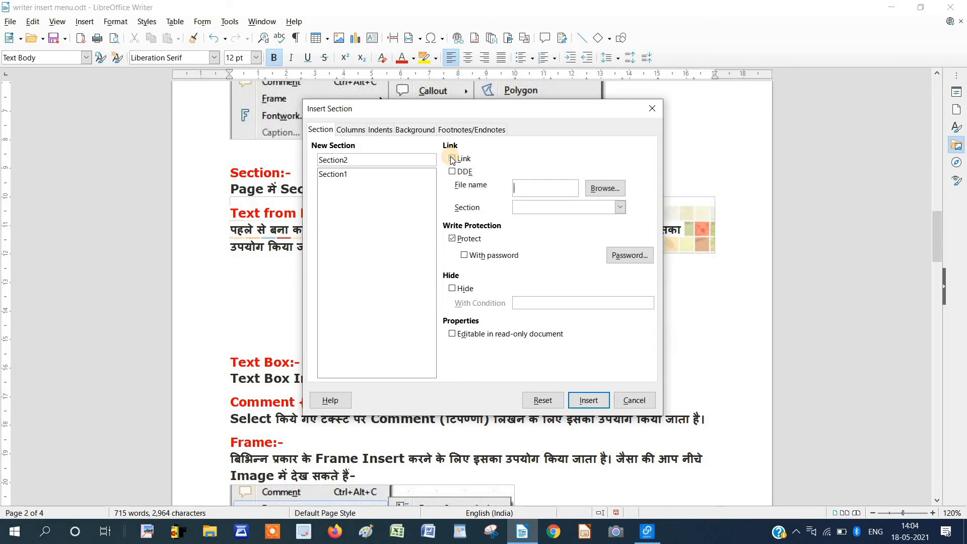
left_click(599, 190)
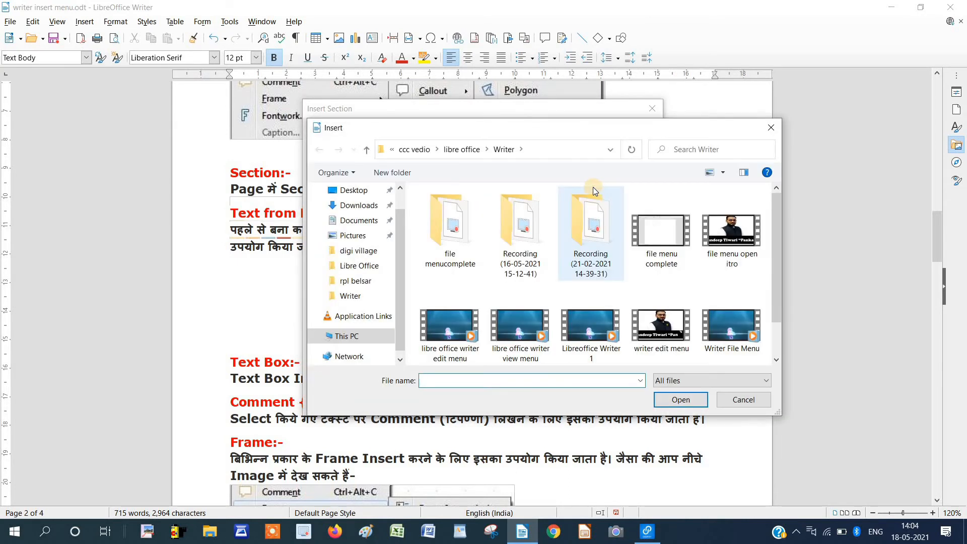
scroll(503, 212, "down", 1)
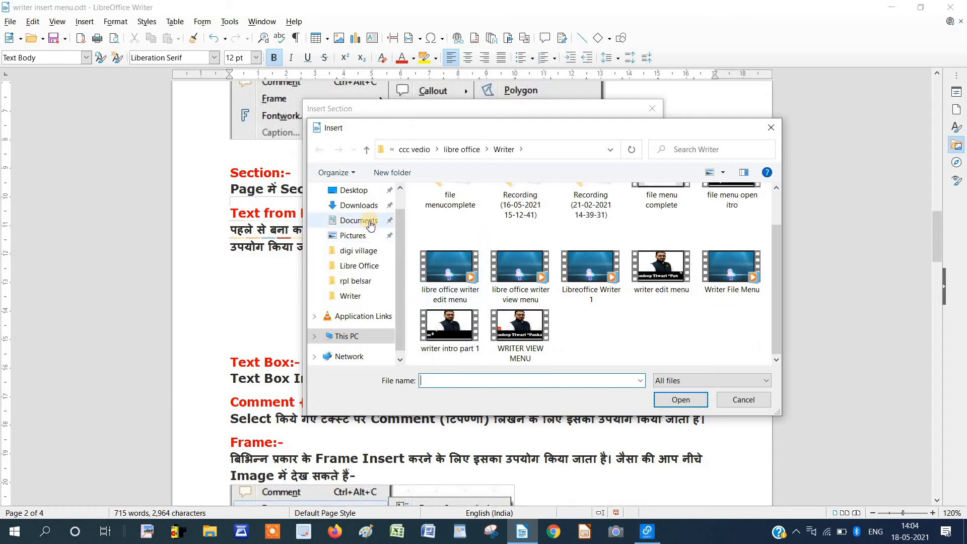
left_click(370, 225)
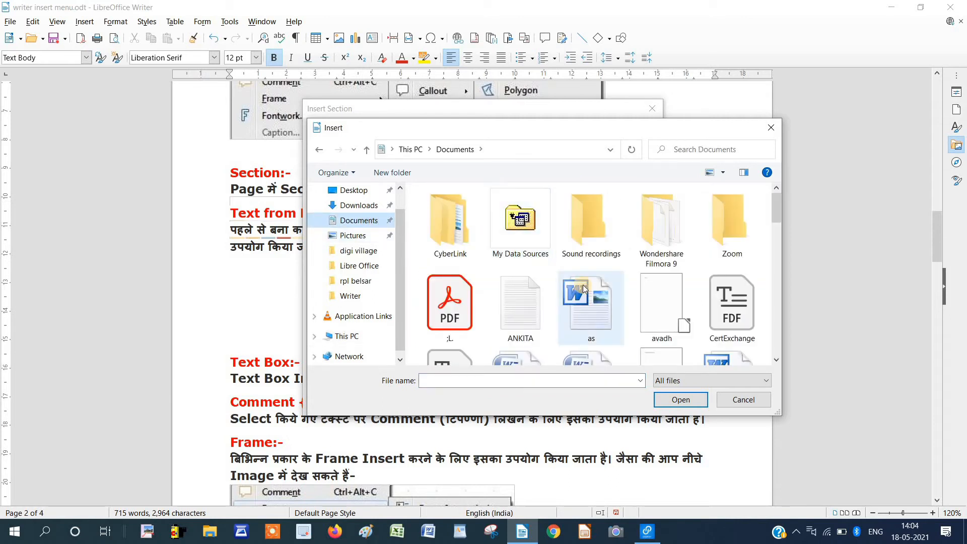
scroll(583, 285, "down", 1)
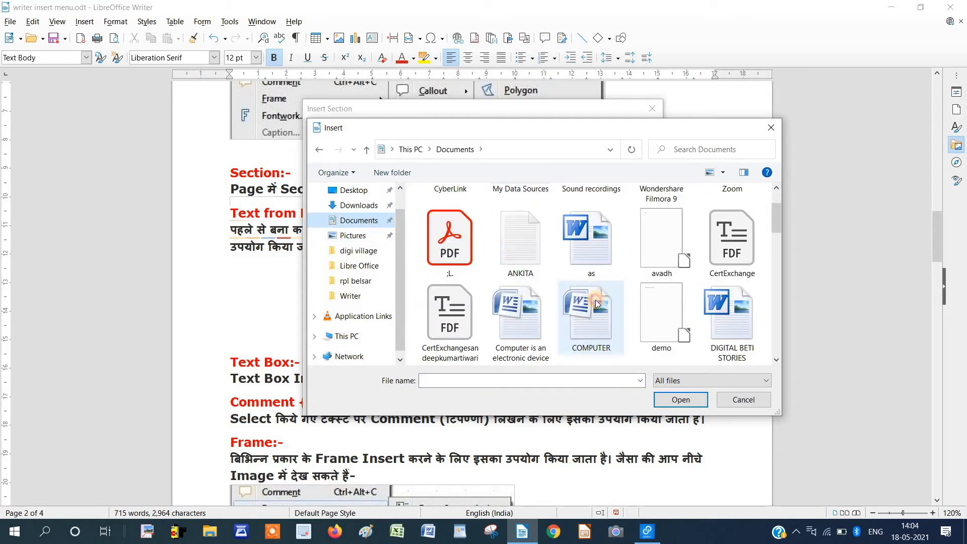
left_click(596, 303)
left_click(526, 322)
left_click(673, 401)
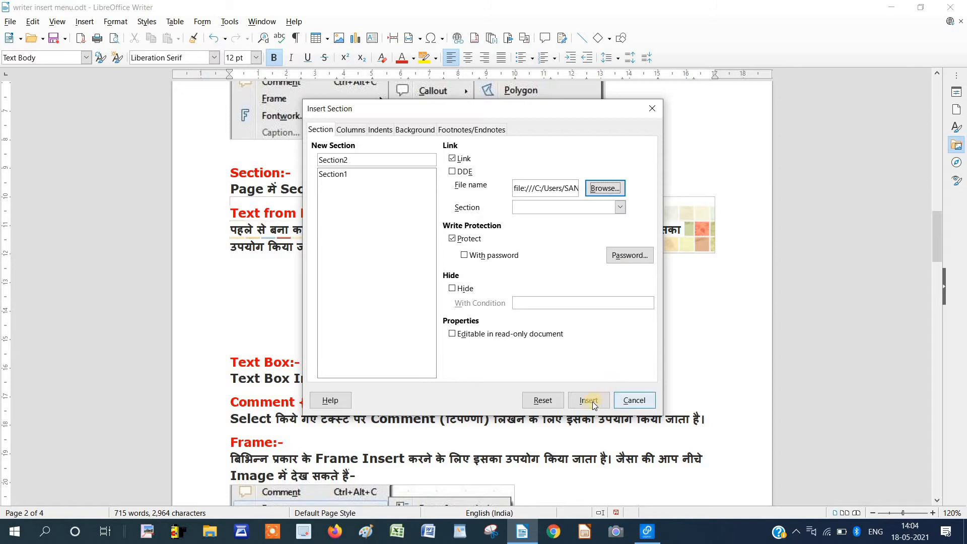
Insert the linked section and place the caret inside its text.
left_click(593, 401)
left_click(593, 401)
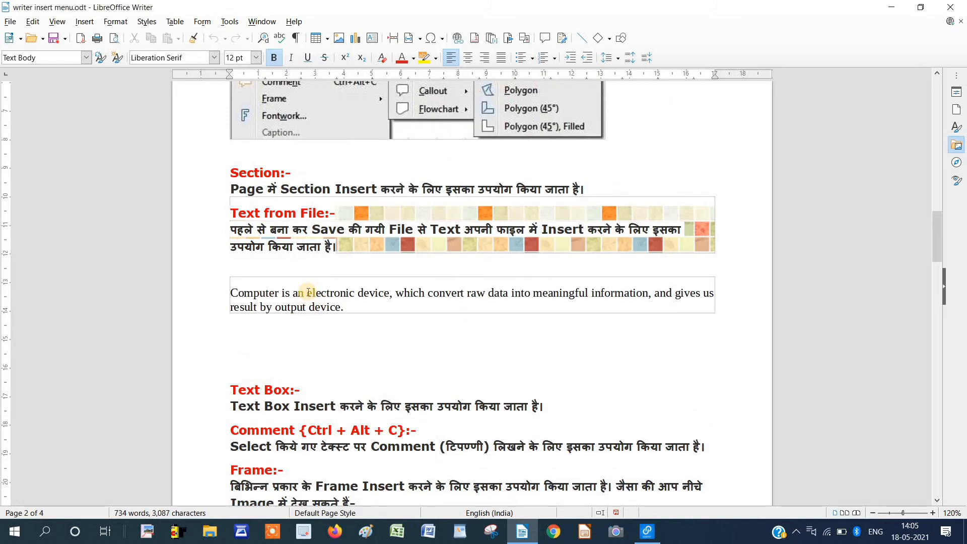
left_click(331, 305)
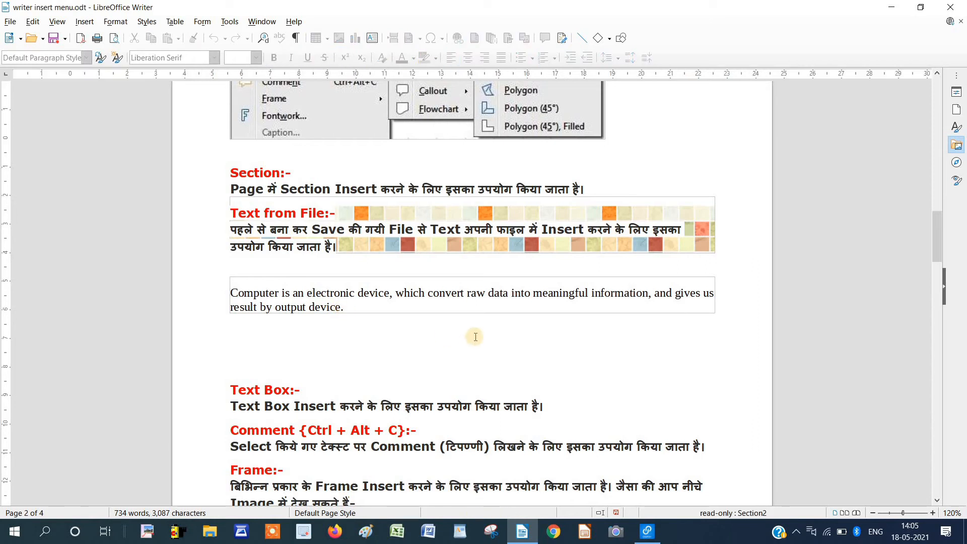
Turn off Section2's write protection in Edit Section, then delete the final word 'device.'.
key("Return")
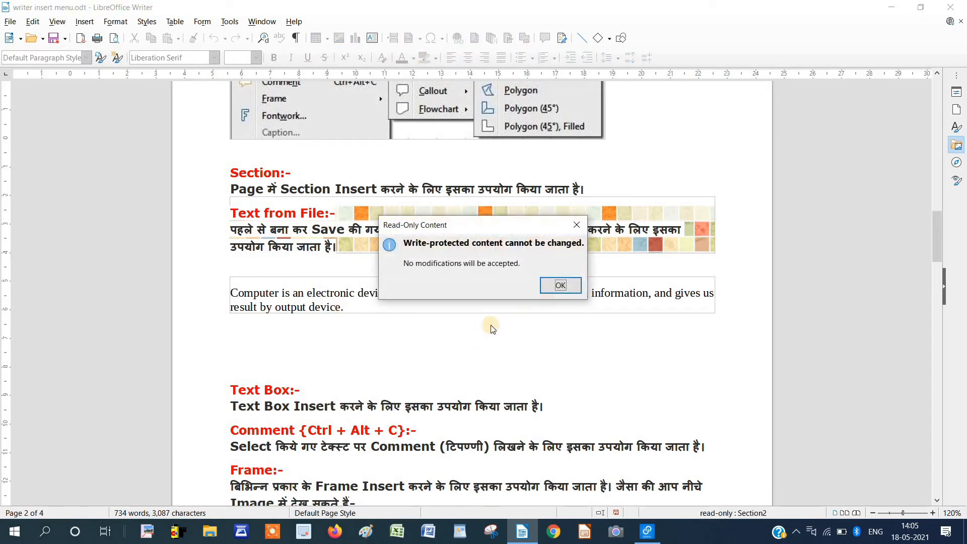
left_click(564, 286)
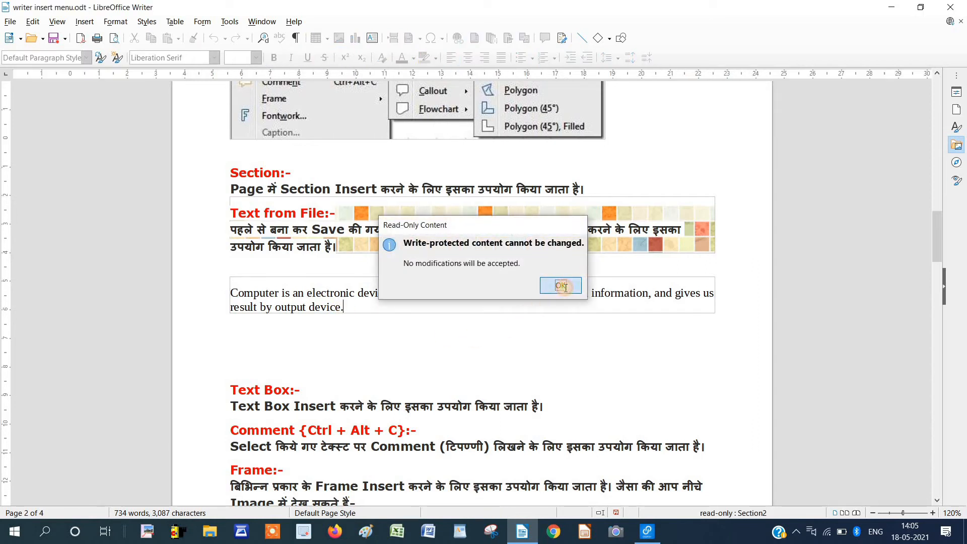
right_click(381, 306)
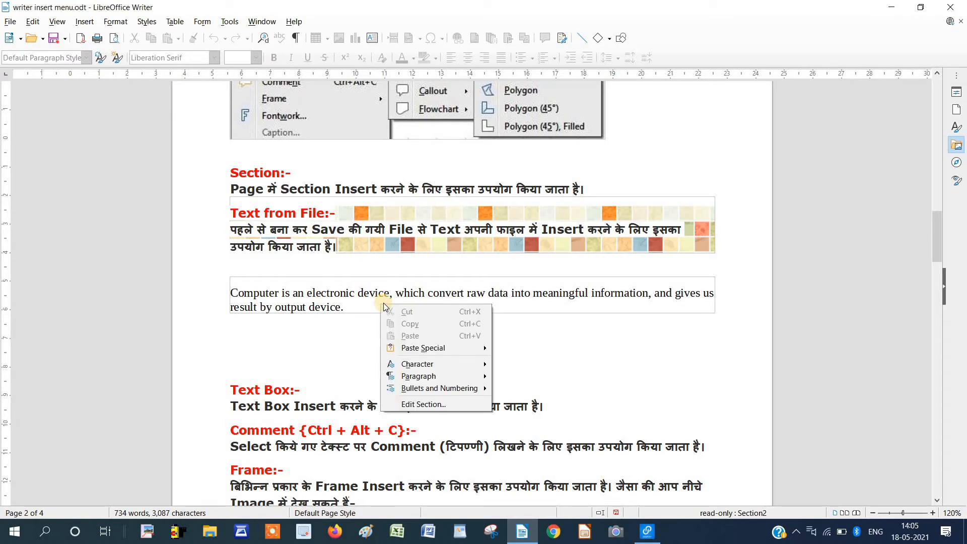
left_click(423, 404)
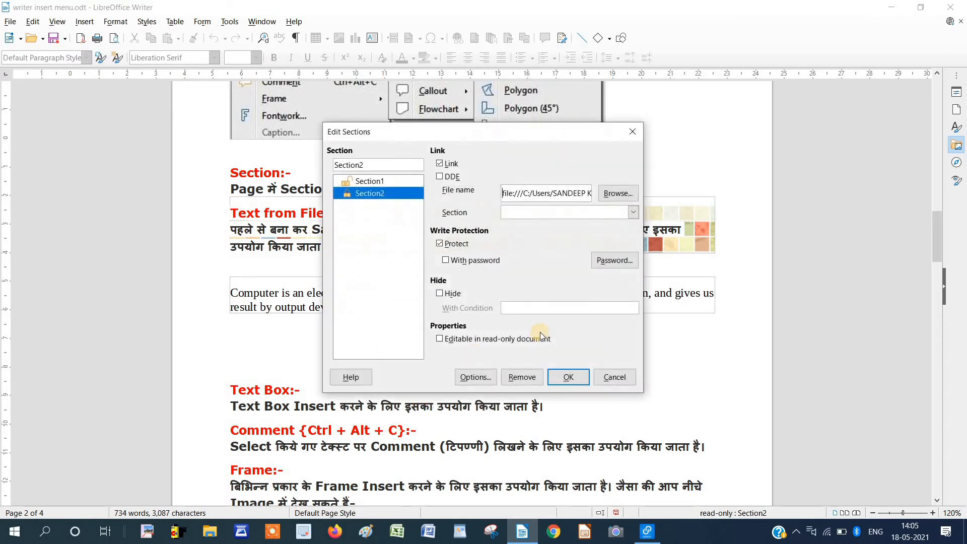
left_click(439, 244)
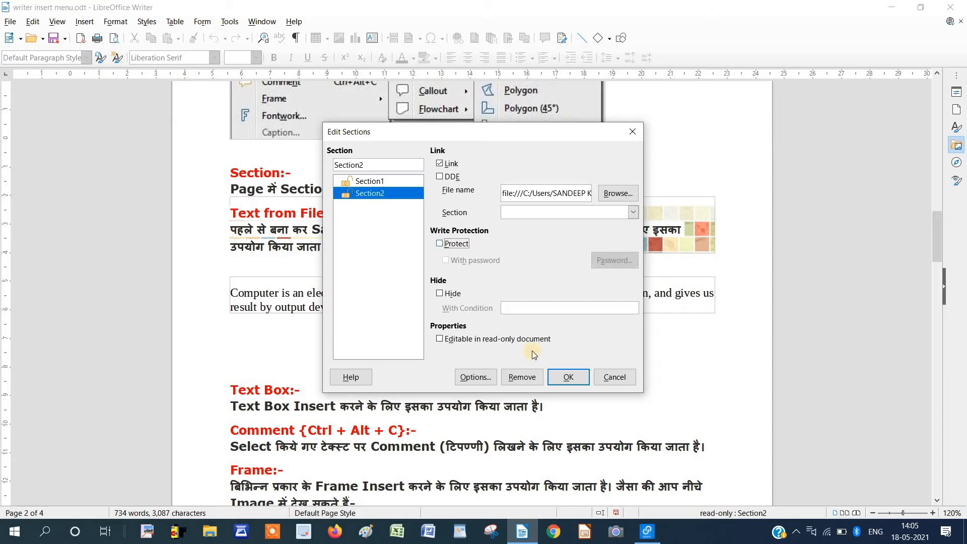
left_click(563, 378)
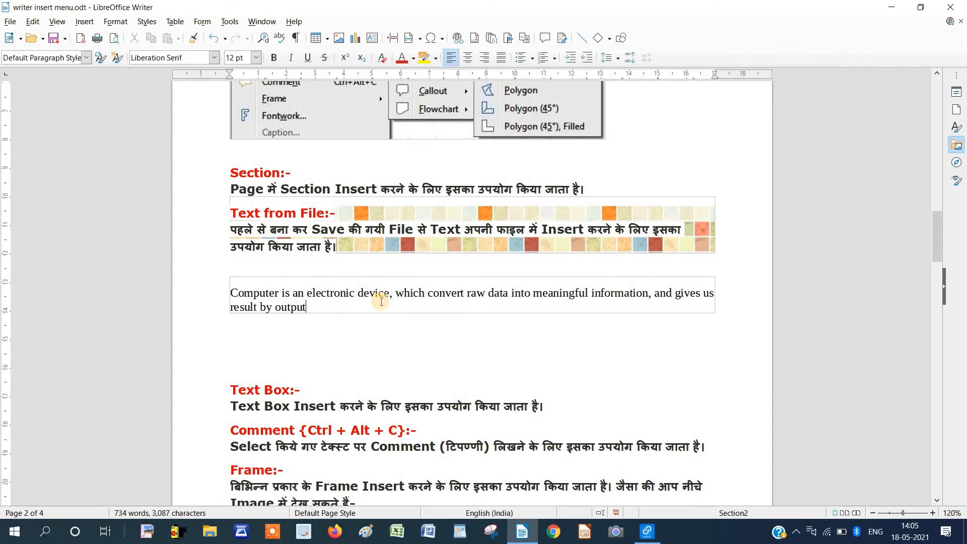
key("BackSpace")
Recheck Section2's settings and confirm its write-protected text rejects a Backspace.
right_click(369, 307)
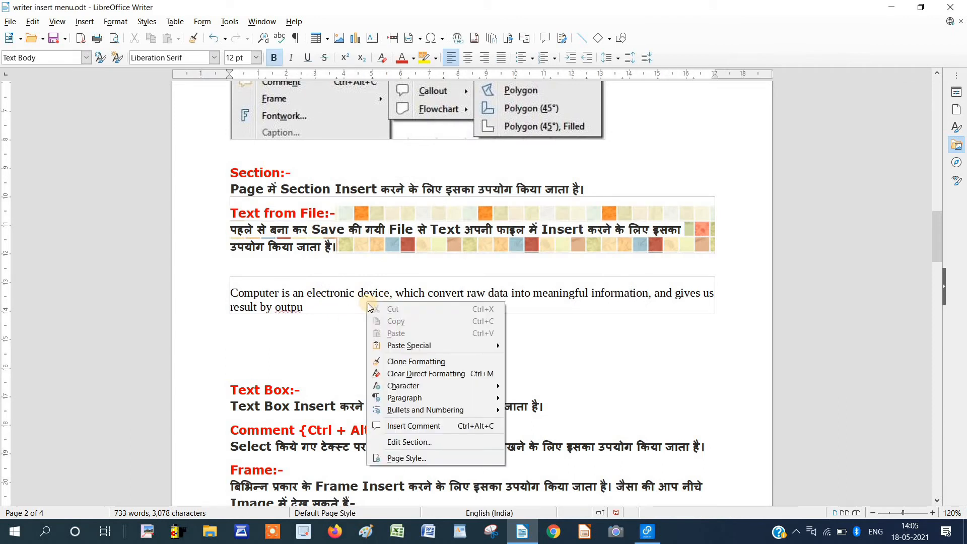
left_click(459, 275)
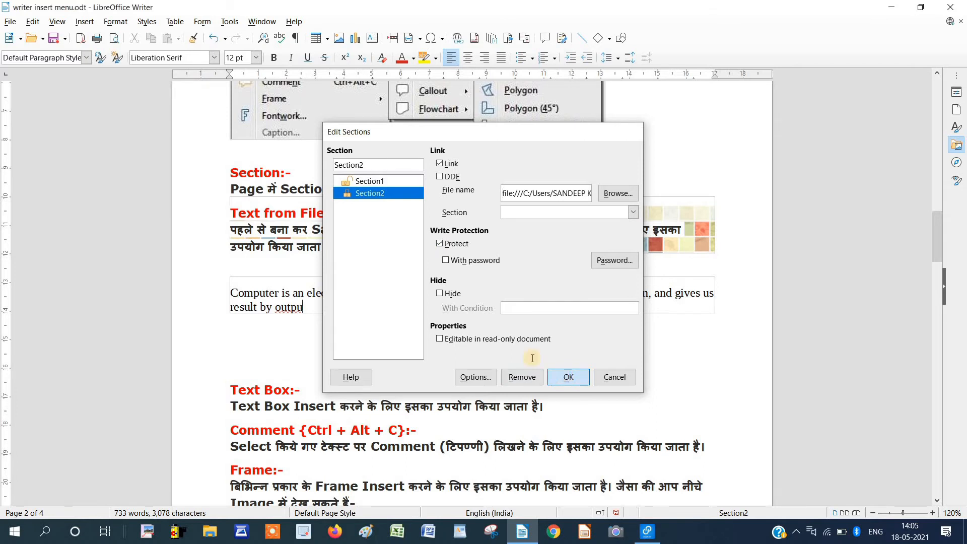
left_click(568, 377)
key("BackSpace")
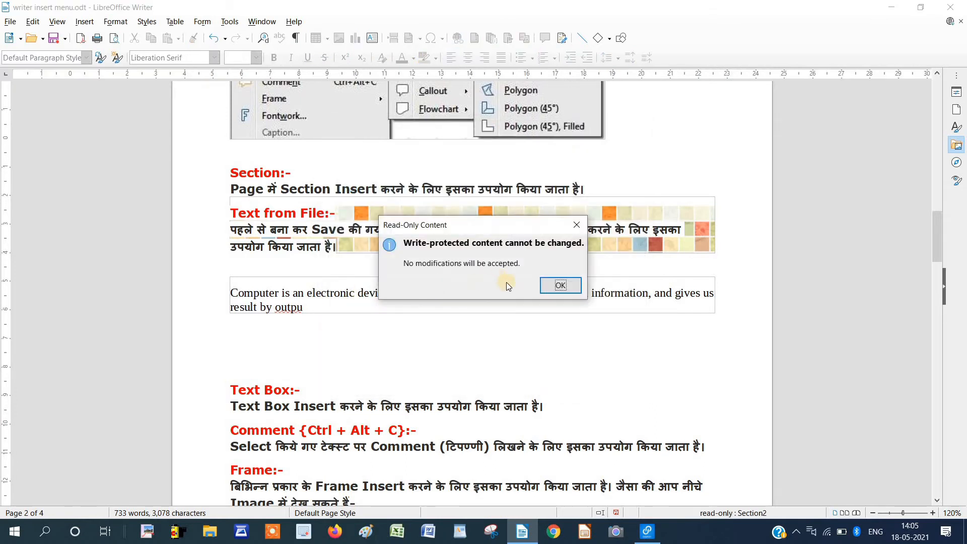
left_click(548, 283)
Trim ' जाता है' so the line ends 'उपयोग किया।'; the protected English text refuses deletion.
left_click(330, 245)
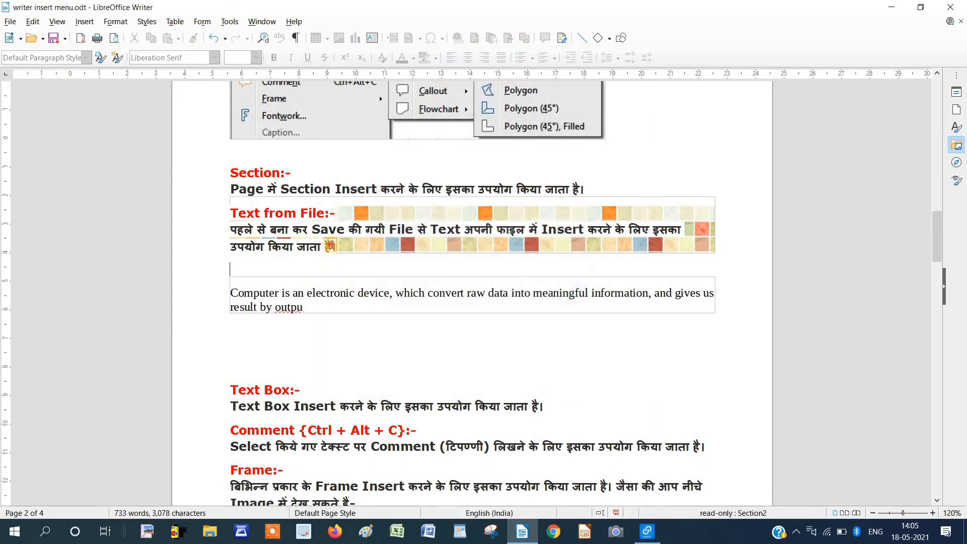
key("BackSpace")
key("BackSpace")
key("BackSpace")
key("BackSpace")
key("BackSpace")
key("BackSpace")
key("BackSpace")
key("BackSpace")
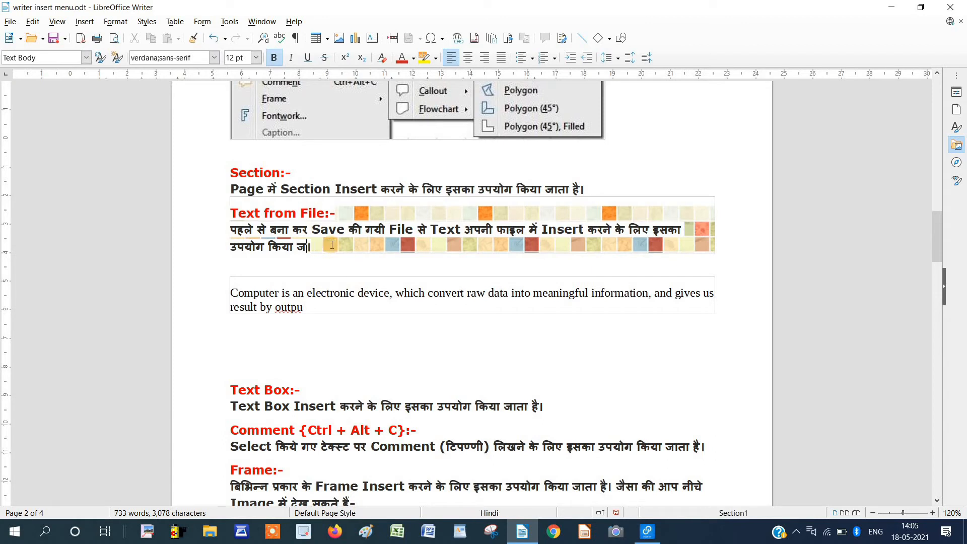
left_click_drag(302, 308, 266, 297)
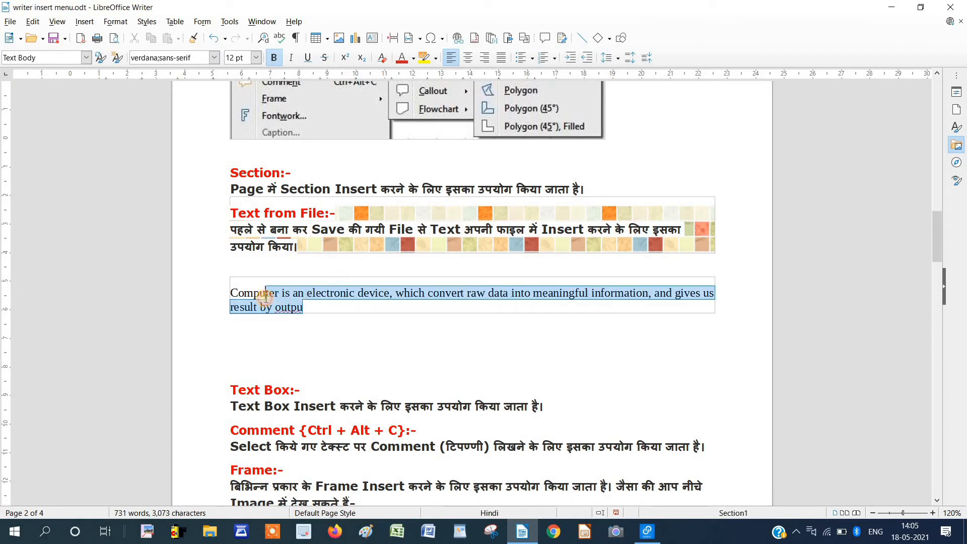
key("Delete")
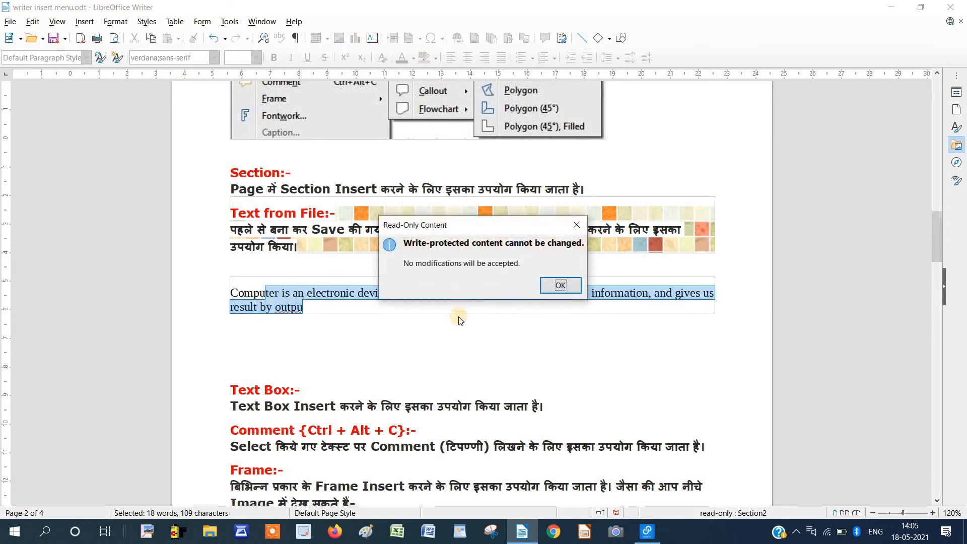
left_click(568, 286)
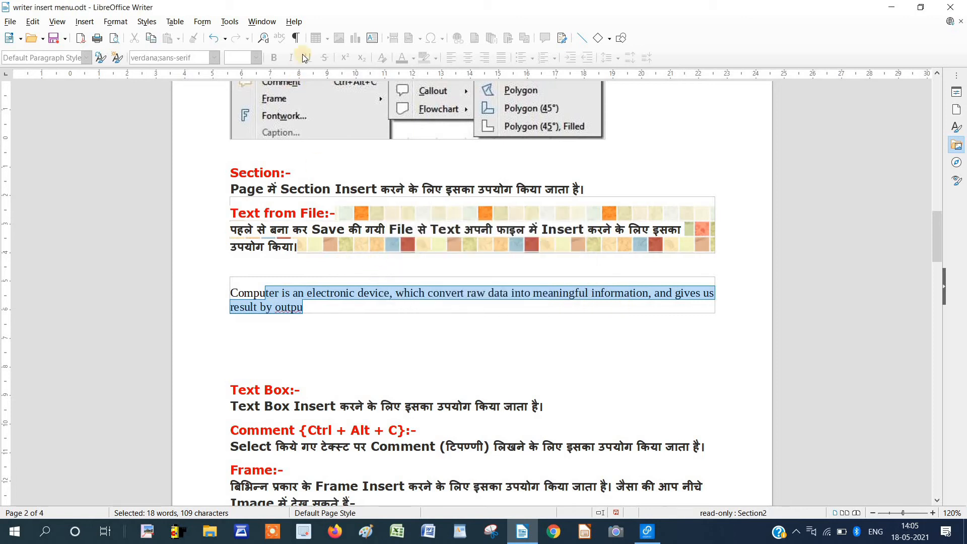
left_click(342, 329)
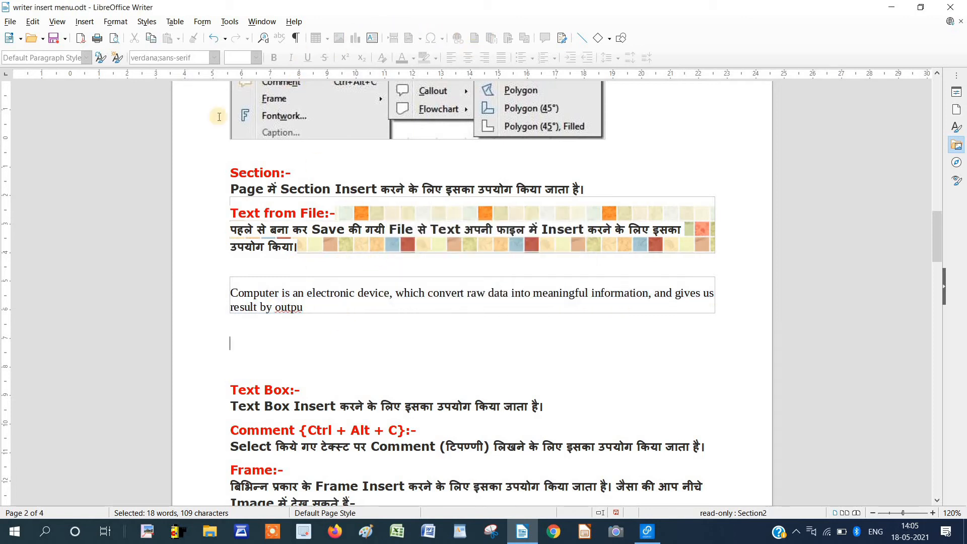
left_click(85, 21)
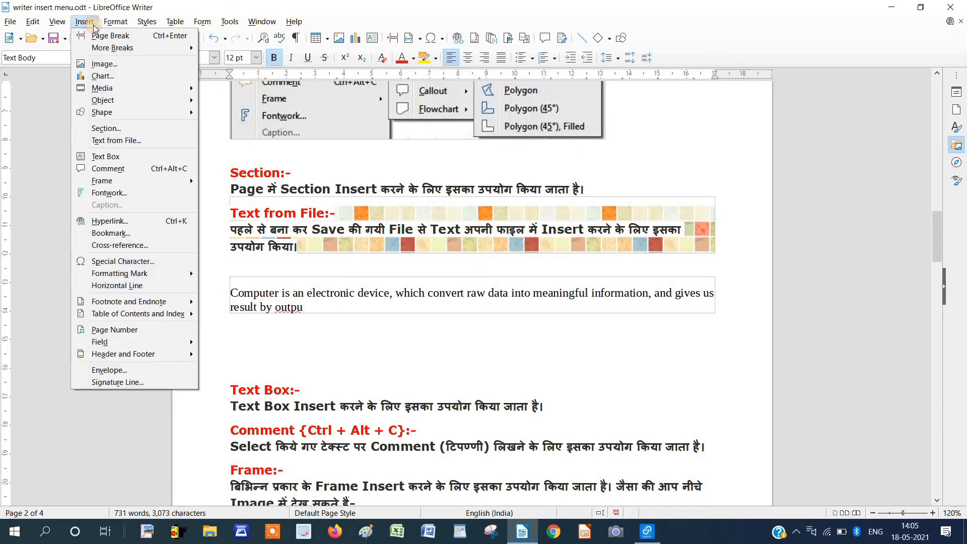
left_click(125, 128)
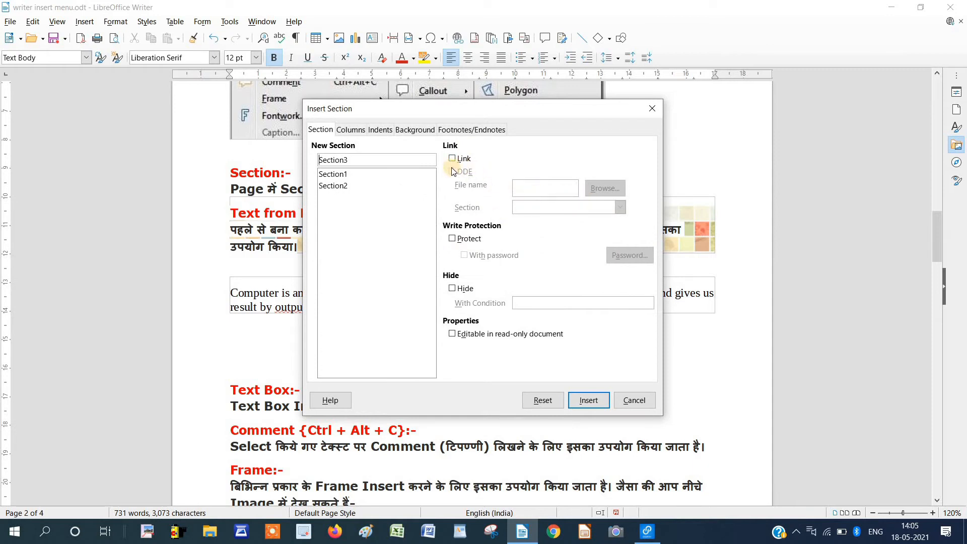
left_click(452, 158)
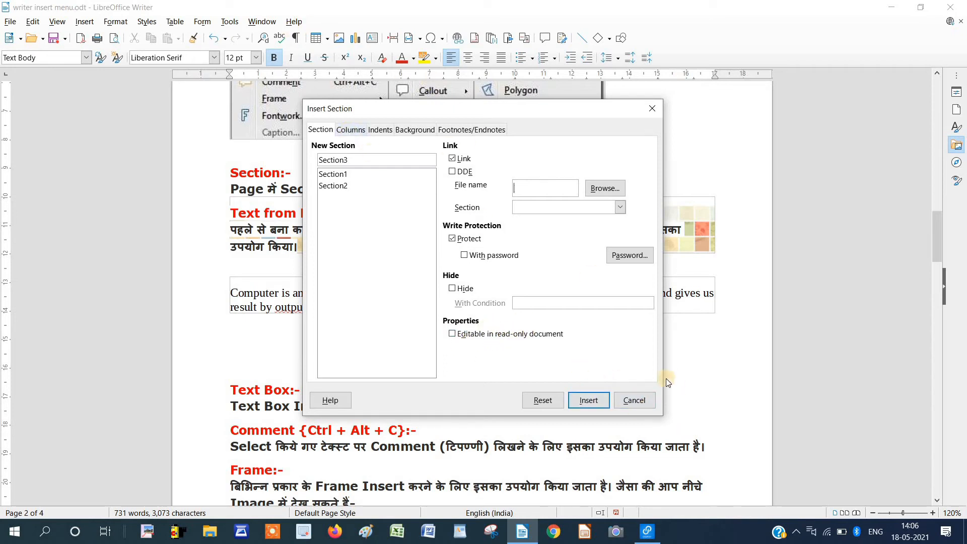
left_click(351, 129)
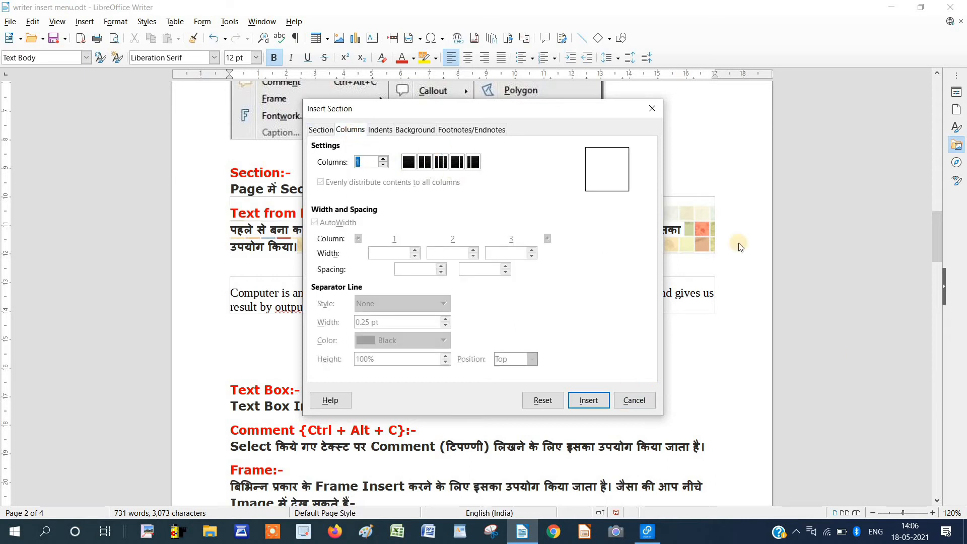
left_click(634, 400)
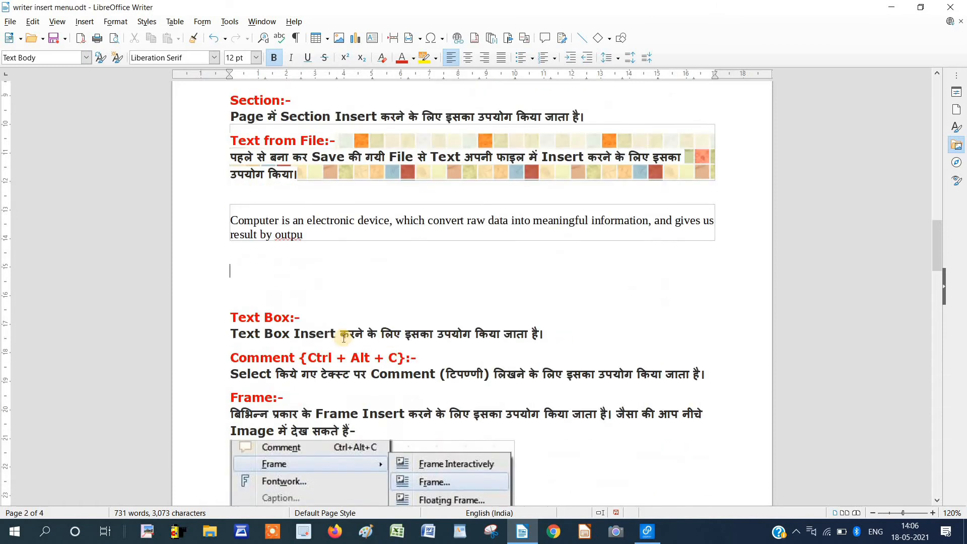
Turn the Text Box and Comment paragraphs into a new section using the two-column preset.
left_click_drag(231, 318, 706, 376)
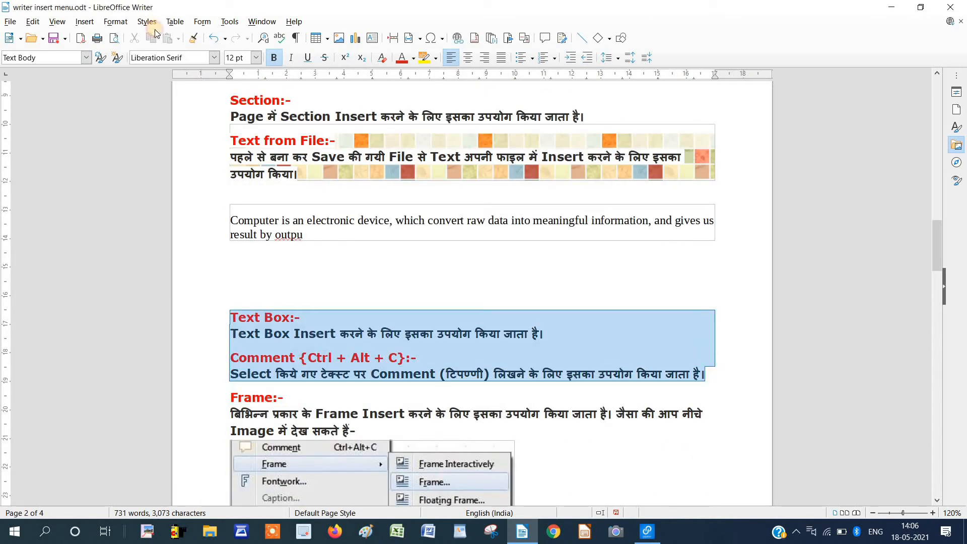
left_click(85, 21)
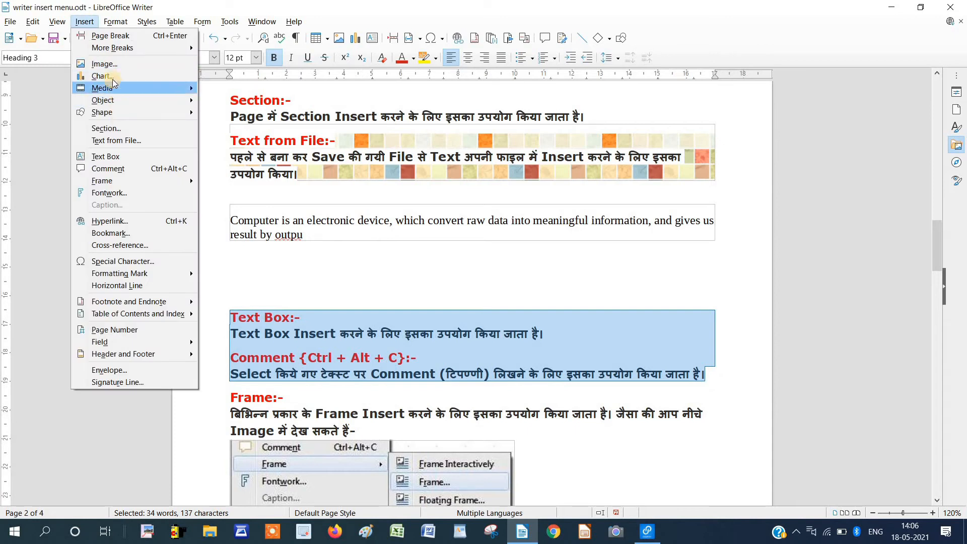
left_click(136, 128)
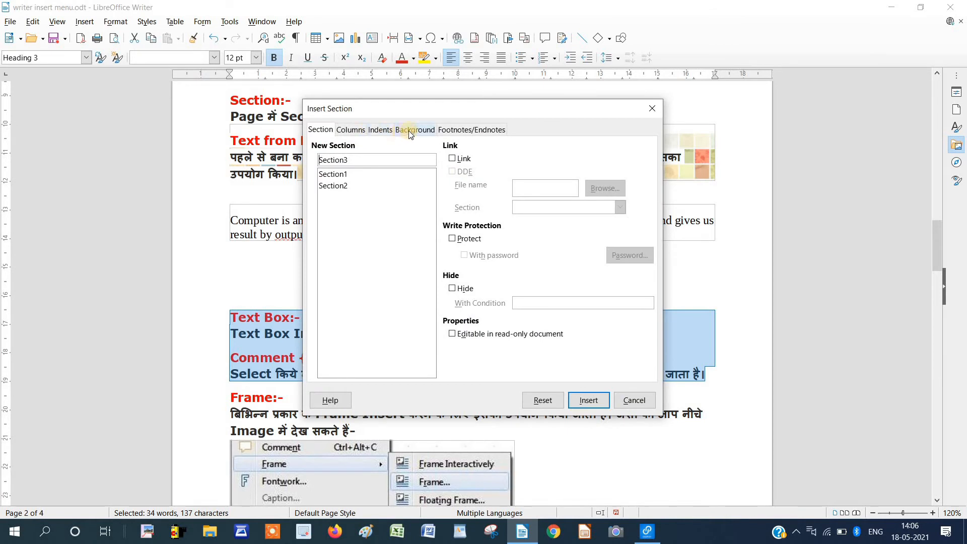
left_click(385, 129)
left_click(352, 129)
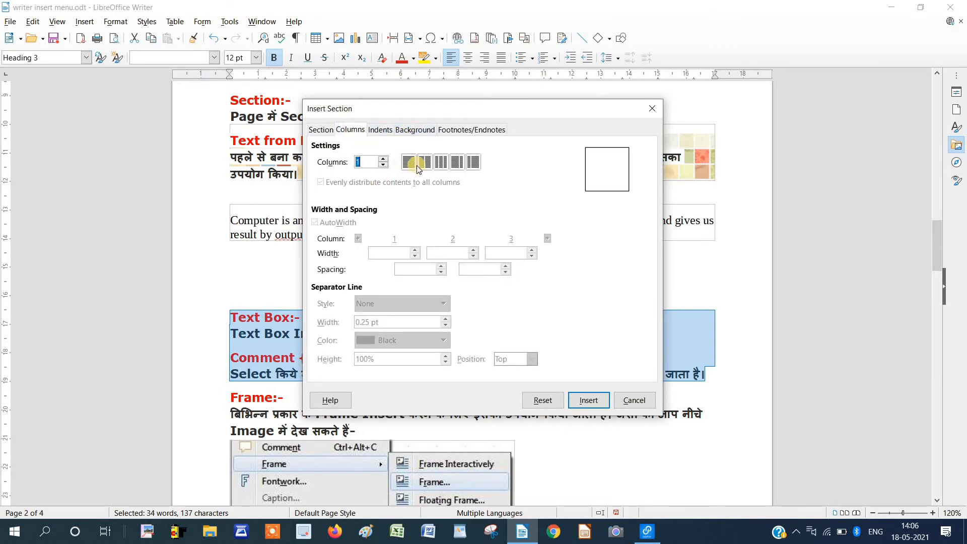
left_click(426, 163)
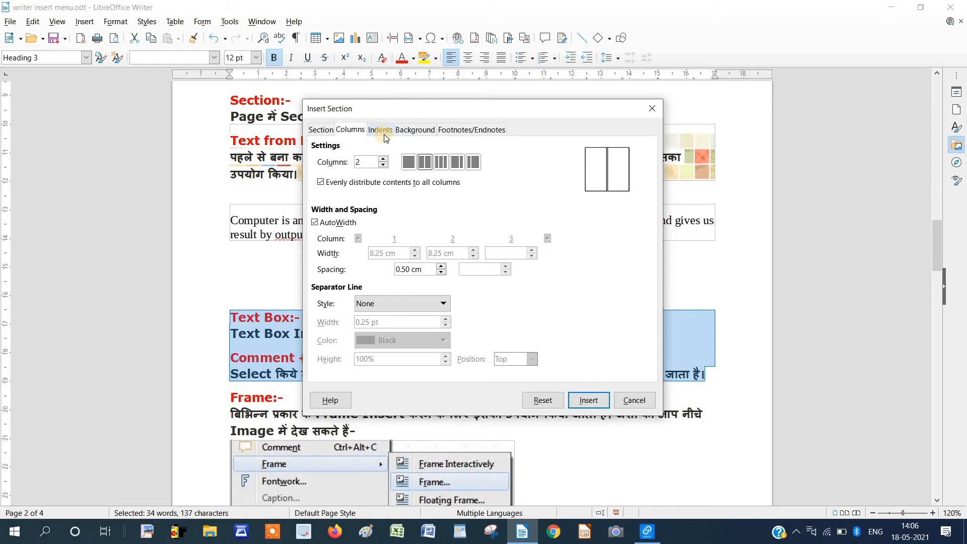
key("Return")
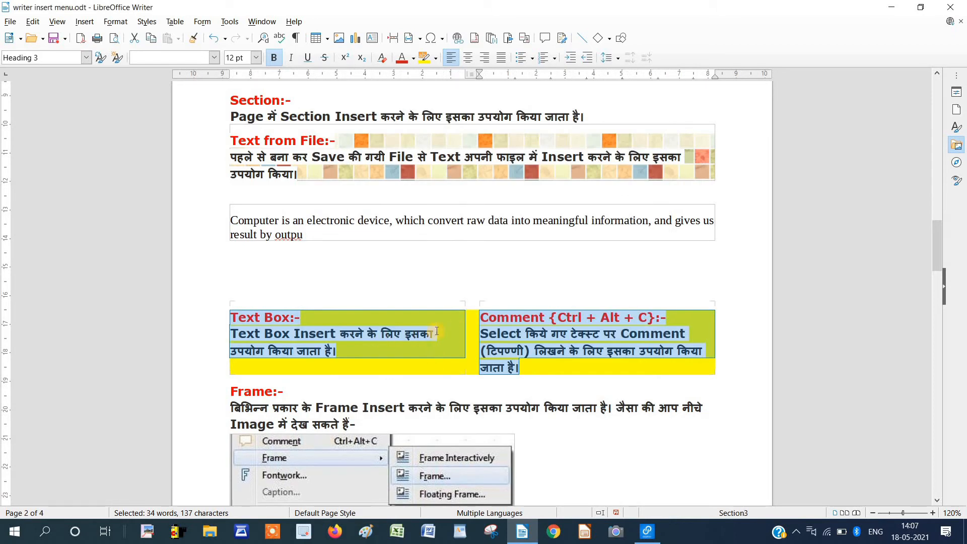
left_click(404, 348)
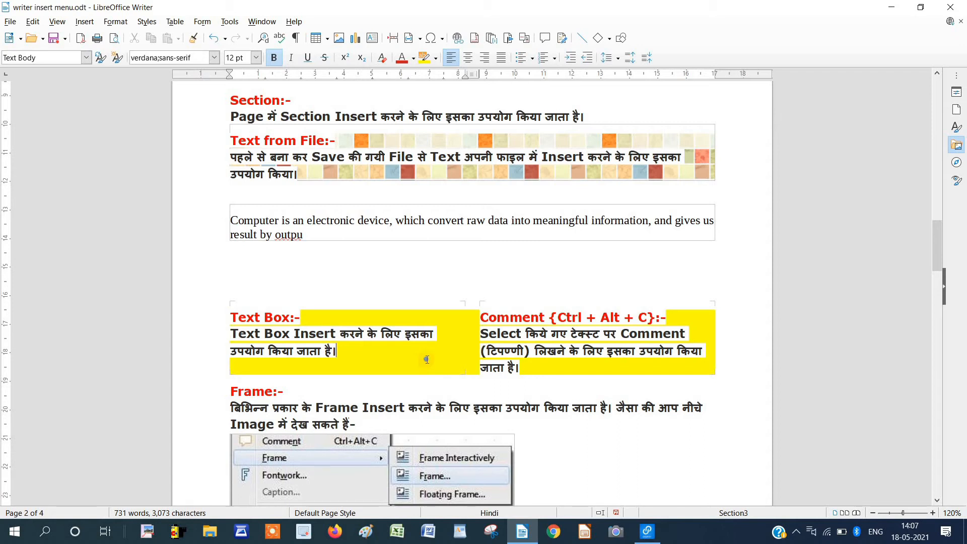
Set Section3 back to a single column through its section options.
right_click(426, 360)
left_click(457, 337)
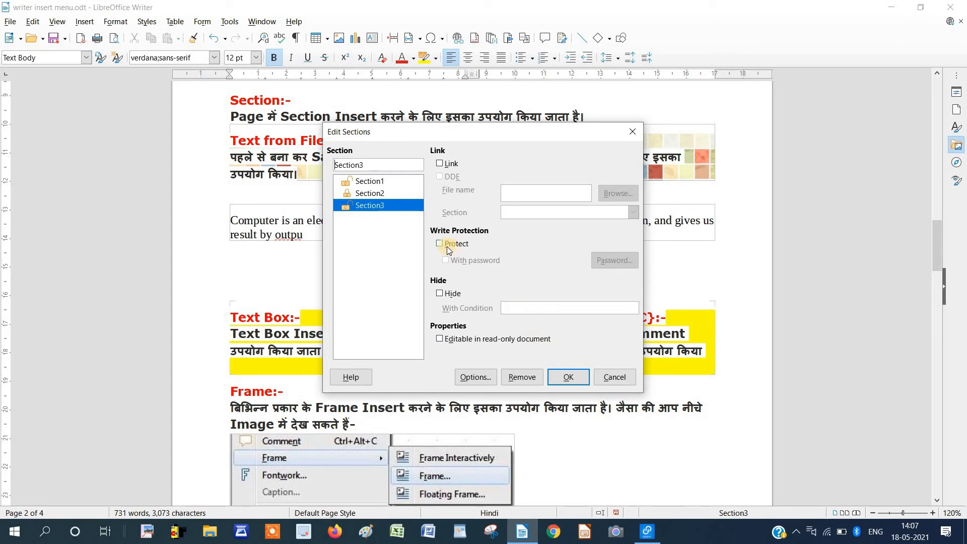
left_click(487, 380)
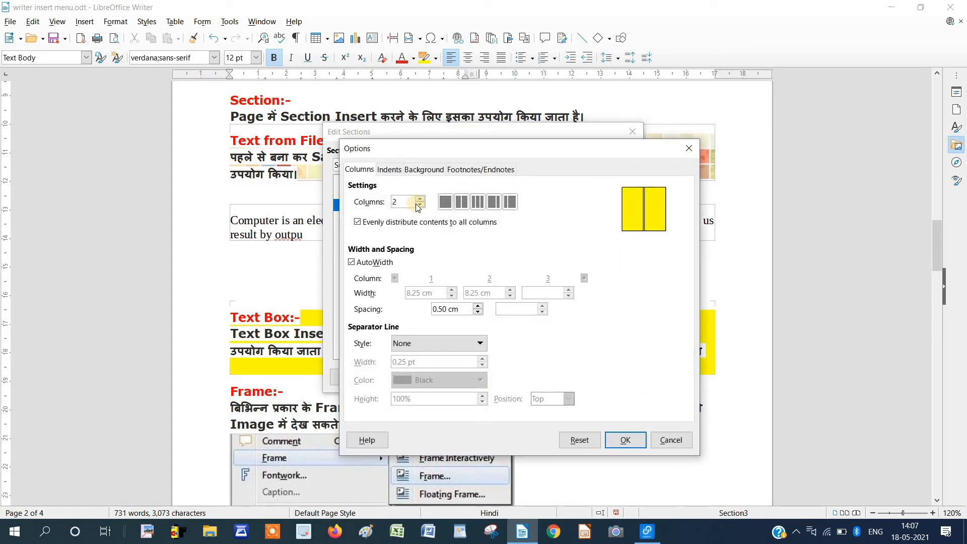
left_click(445, 202)
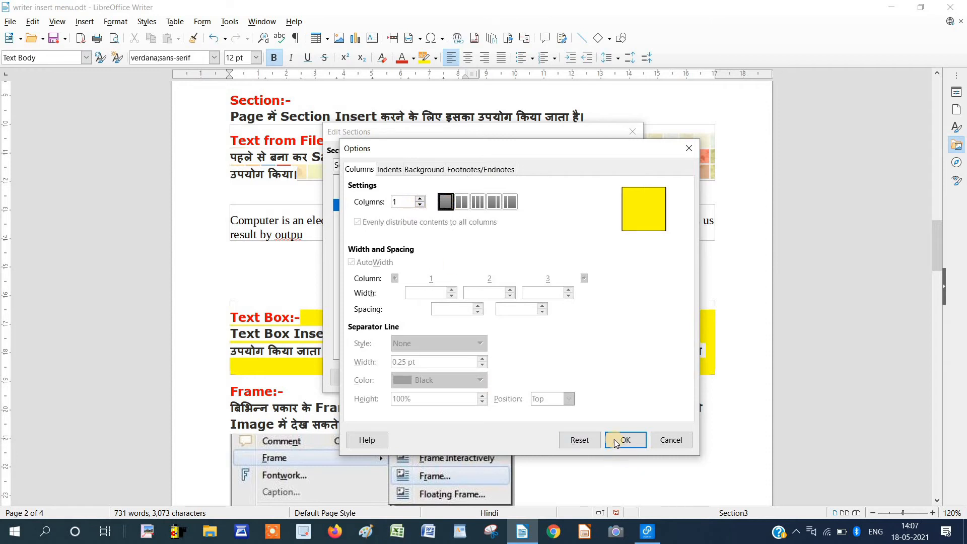
left_click(615, 442)
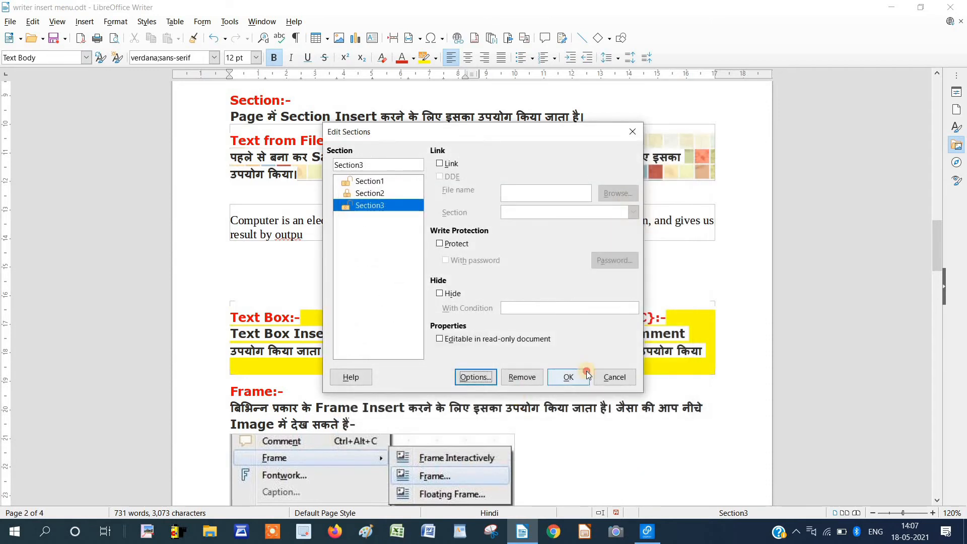
left_click(588, 375)
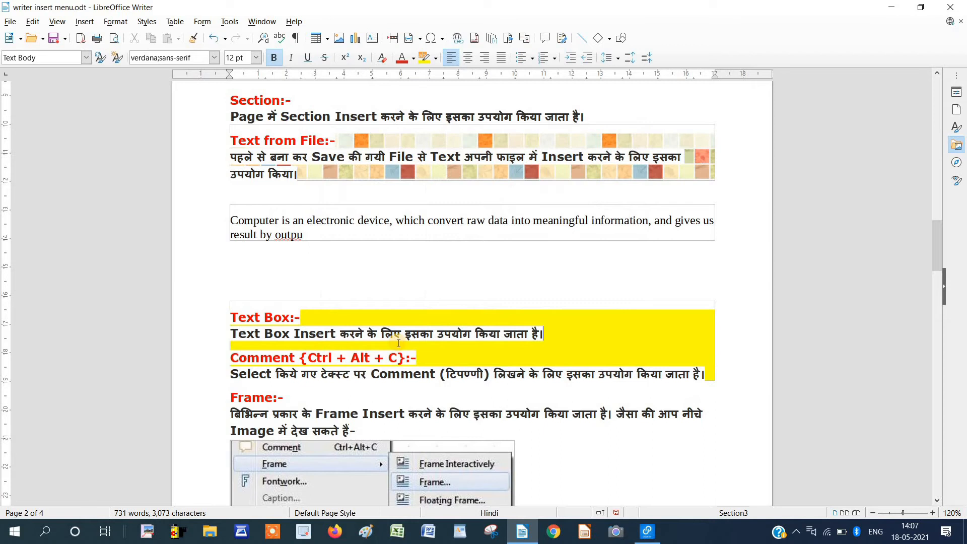
Set Section3's background to None.
right_click(422, 354)
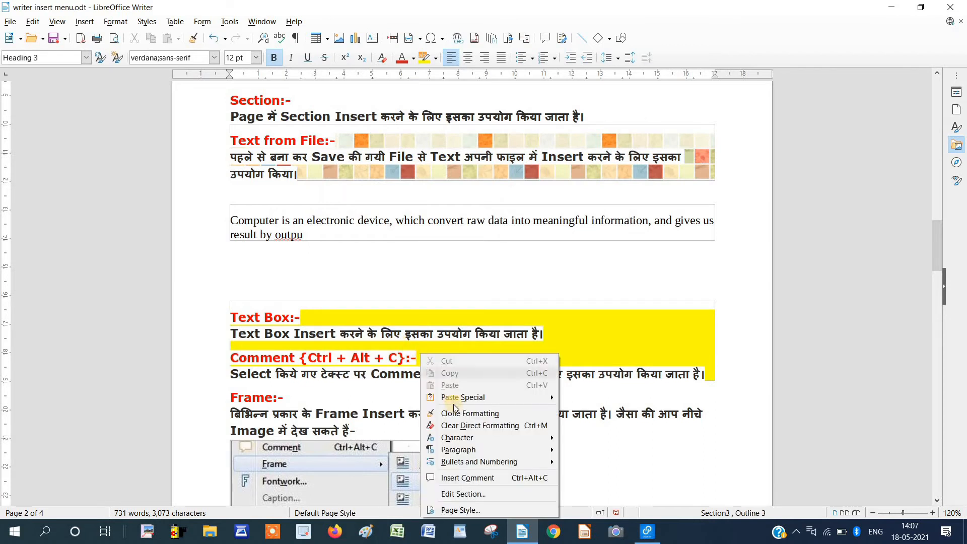
left_click(466, 494)
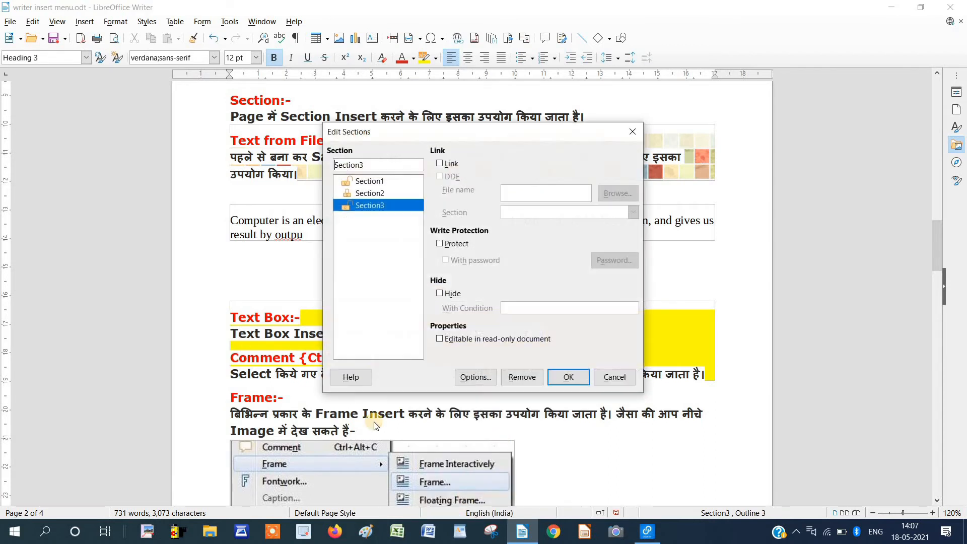
left_click(482, 383)
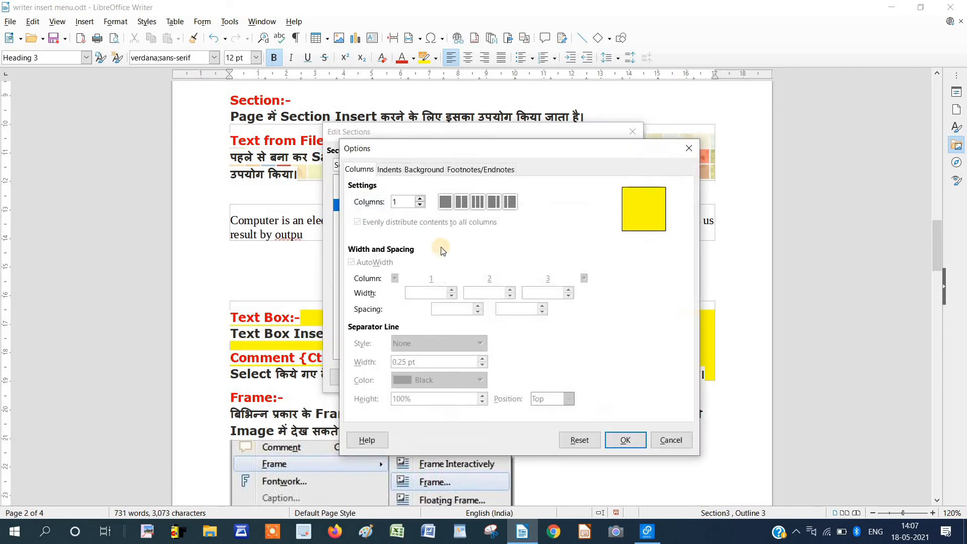
left_click(424, 169)
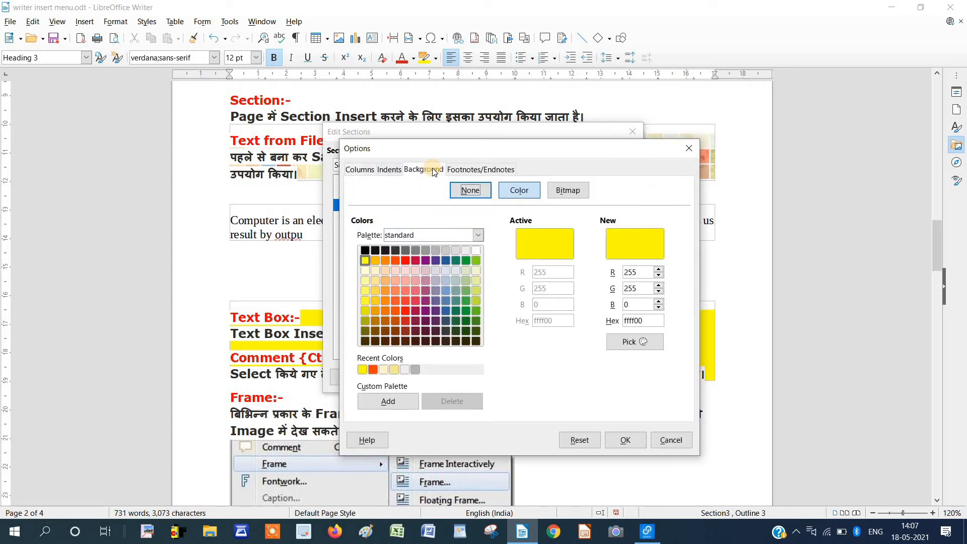
left_click(482, 191)
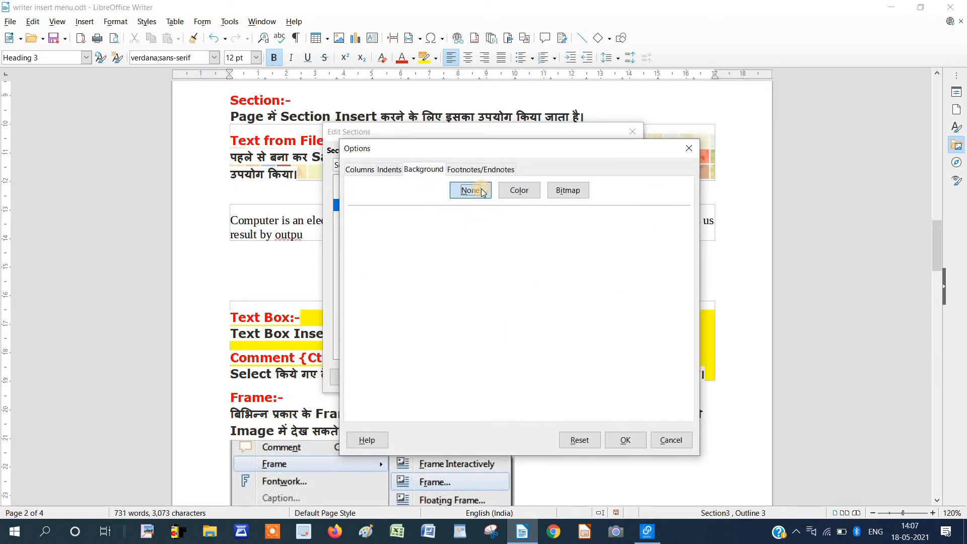
left_click(625, 441)
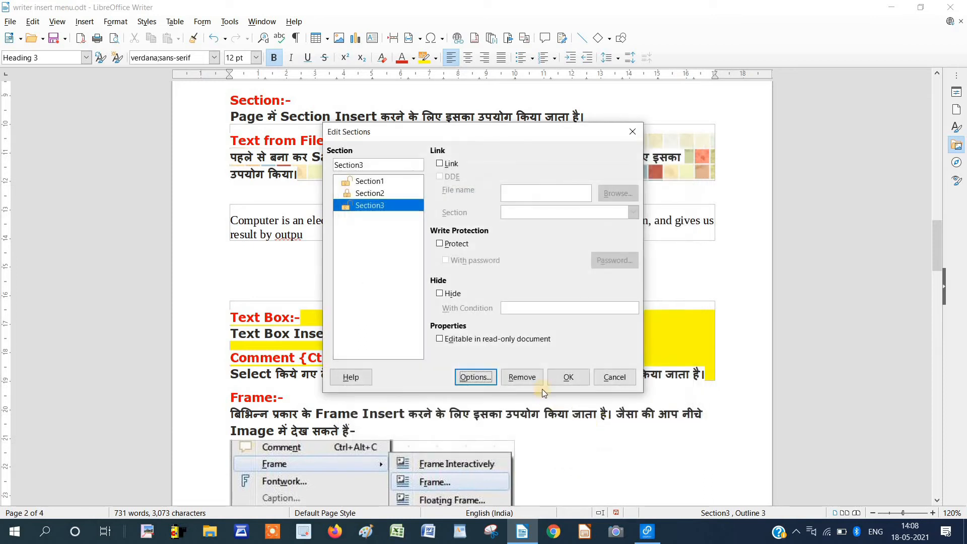
left_click(569, 376)
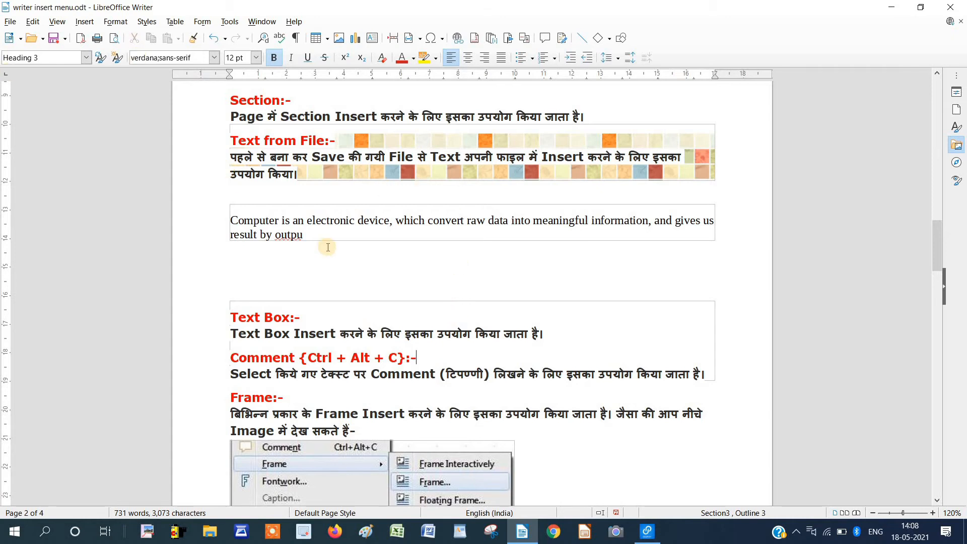
Scroll to page 3 and place the cursor at the end of the Bookmark paragraph.
scroll(329, 247, "down", 10)
scroll(329, 246, "down", 10)
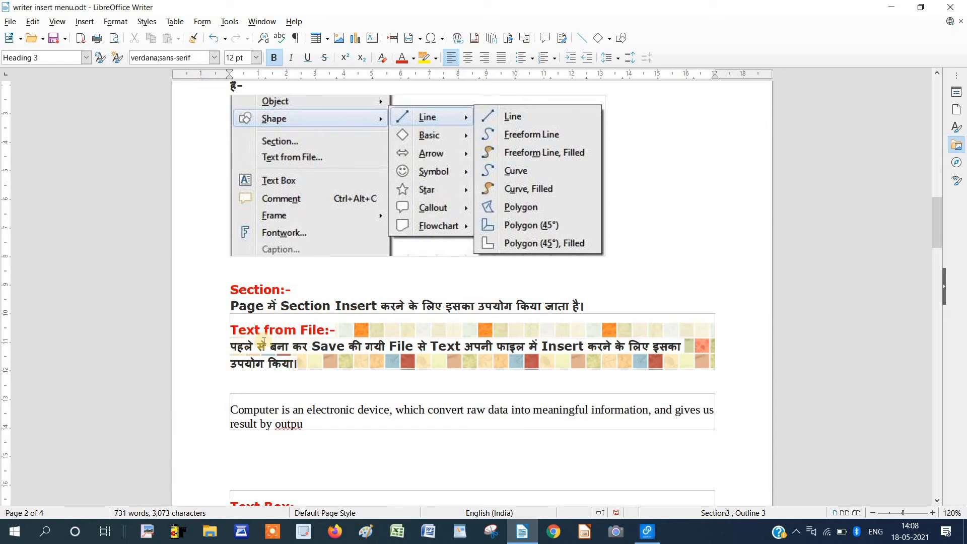
scroll(383, 344, "down", 2)
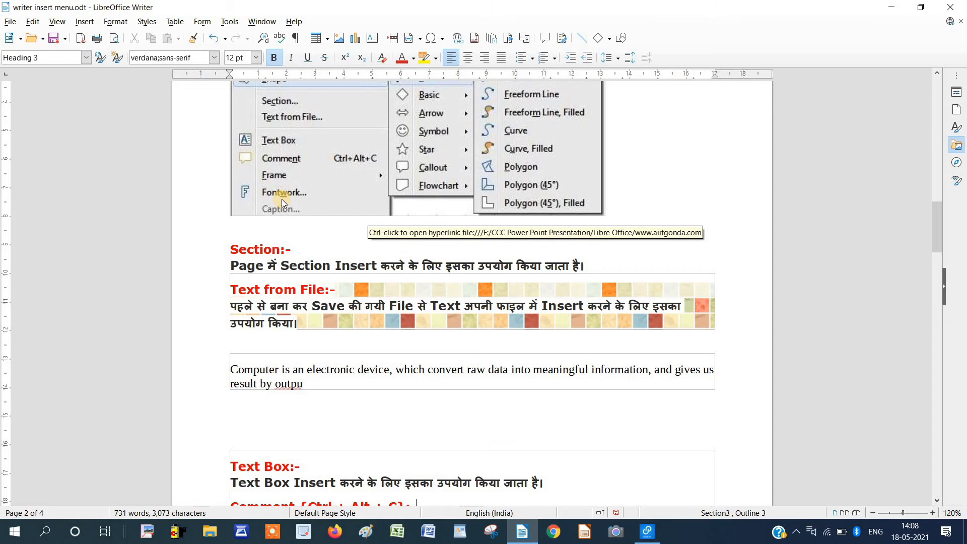
scroll(318, 230, "down", 10)
scroll(318, 231, "down", 10)
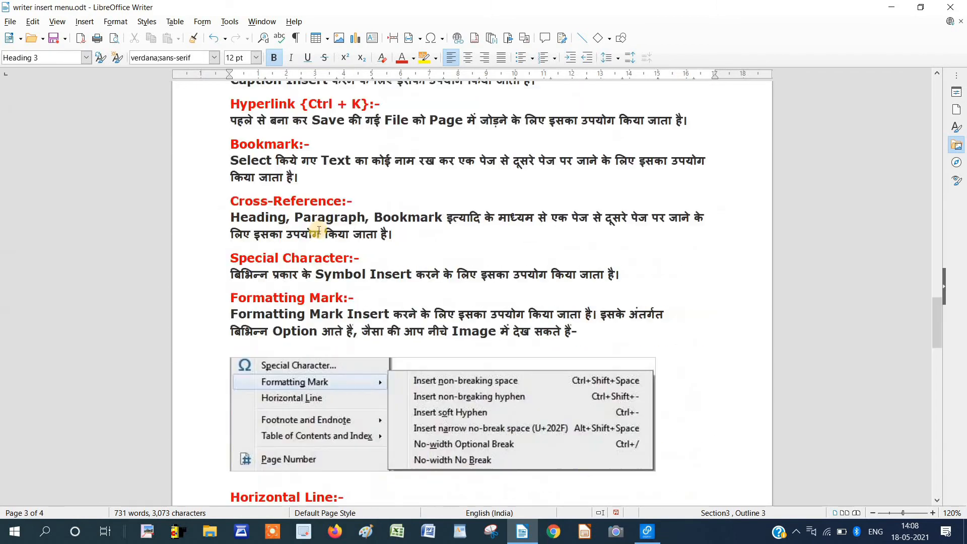
left_click(310, 184)
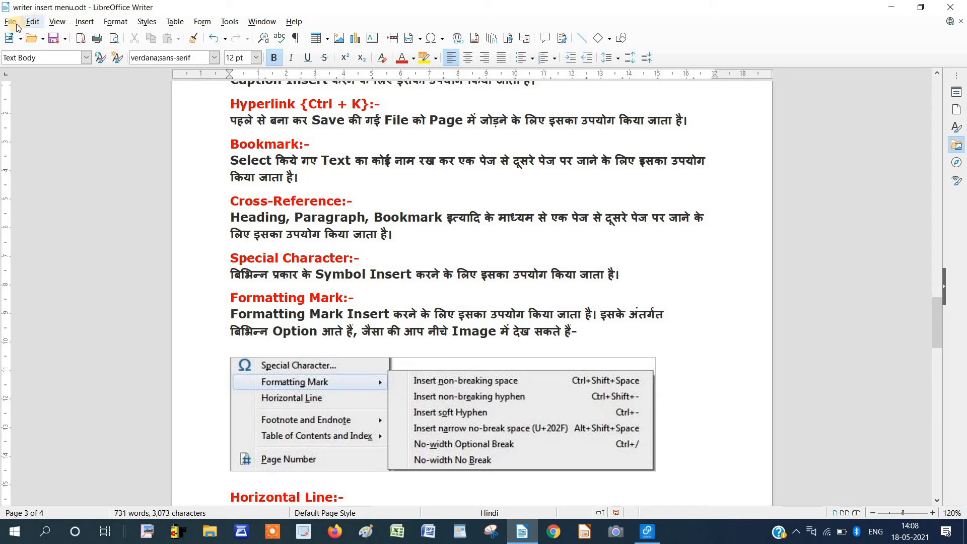
Insert the text of the 'Computer is an electronic device' file below the Bookmark notes and select it.
left_click(84, 21)
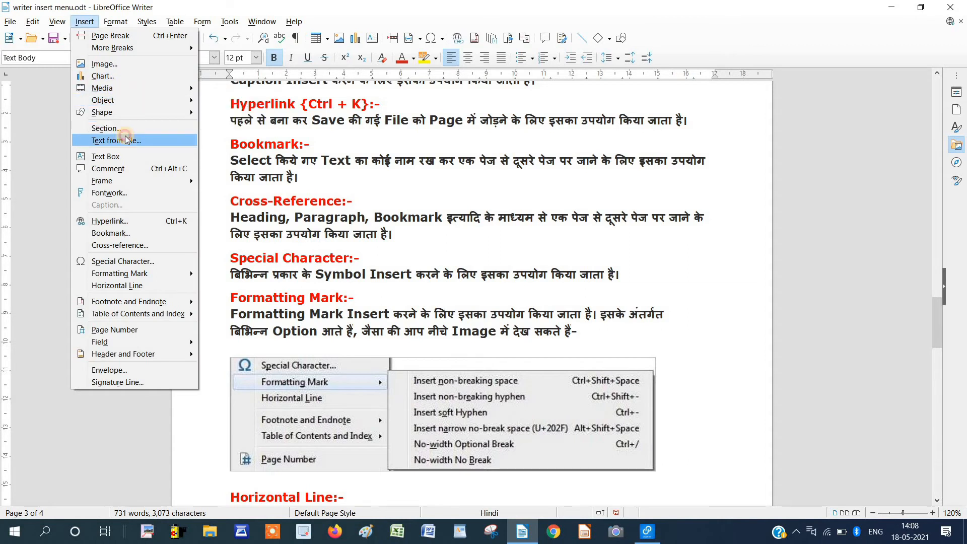
left_click(277, 185)
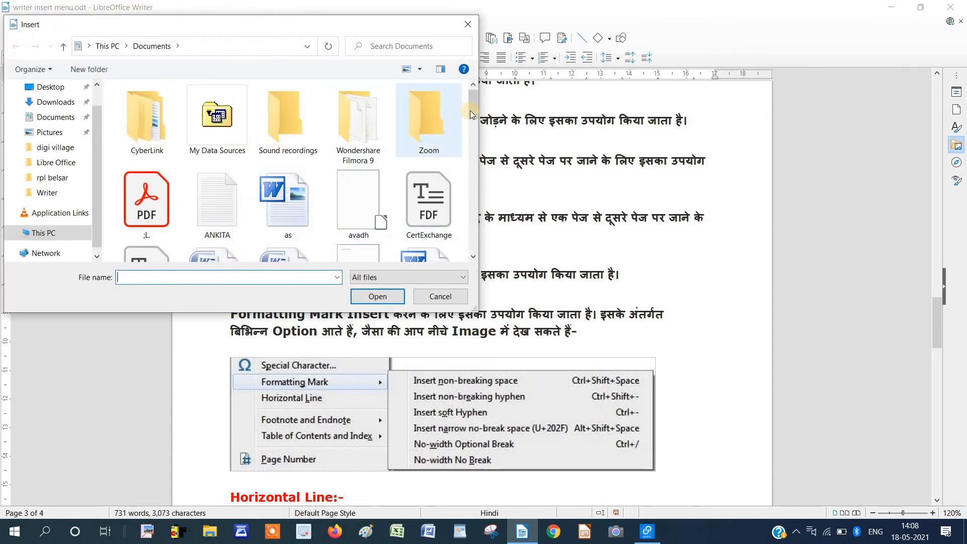
left_click(472, 131)
left_click(210, 153)
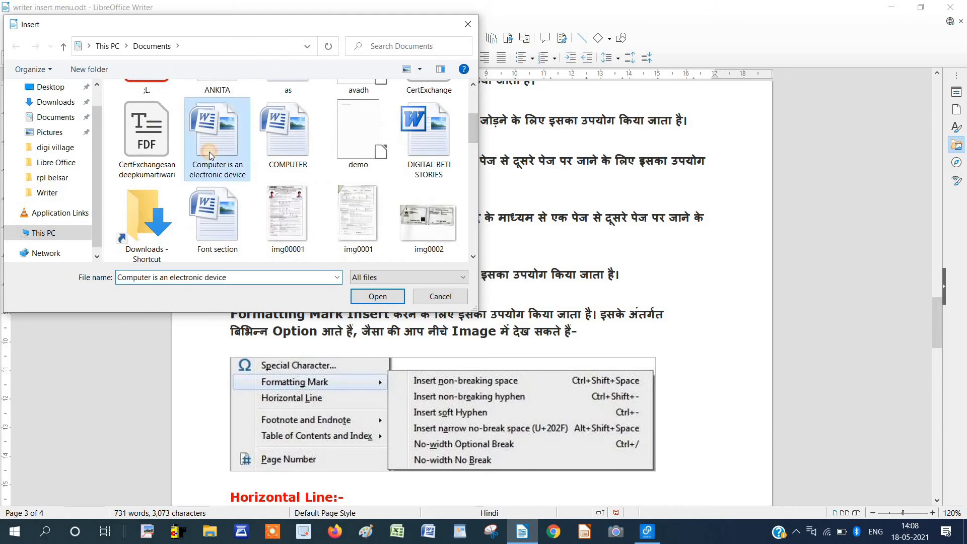
left_click(376, 295)
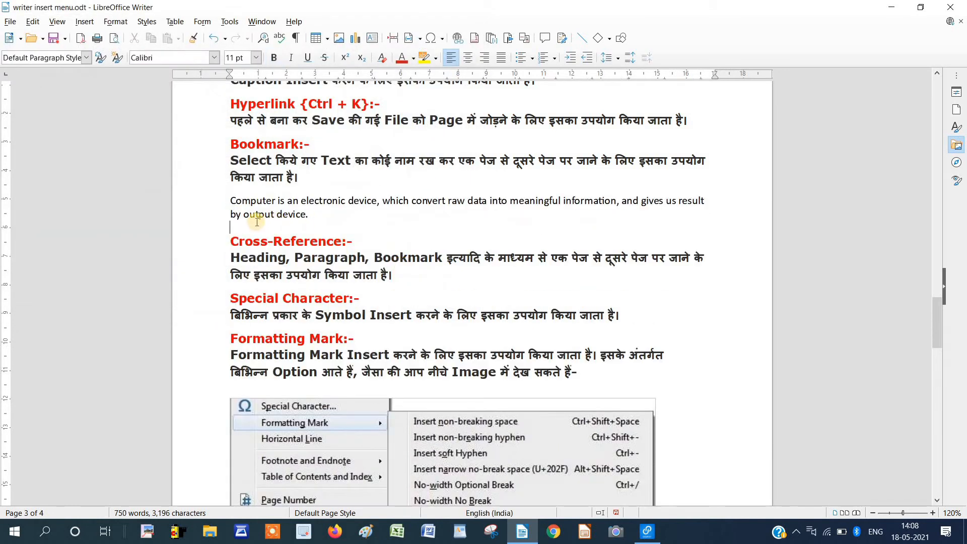
left_click_drag(241, 224, 225, 201)
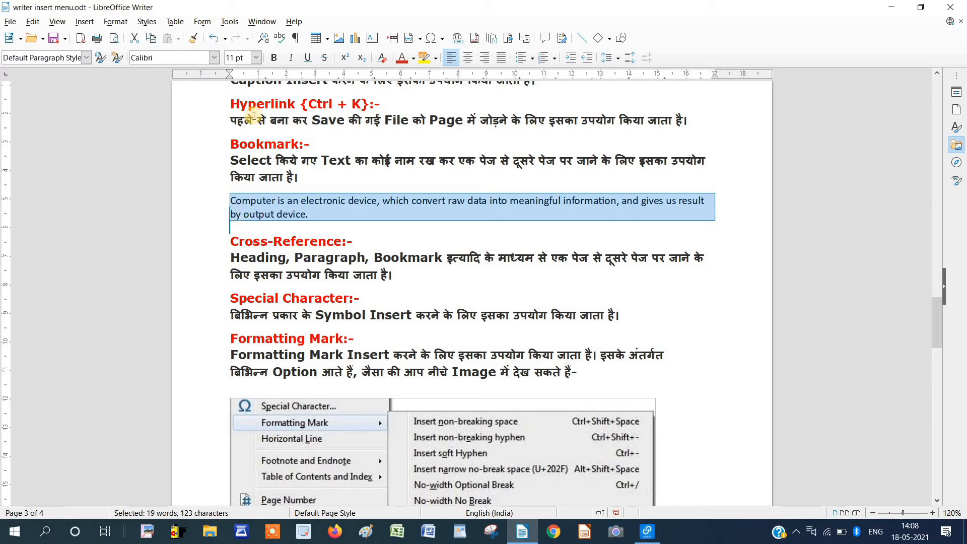
left_click(84, 23)
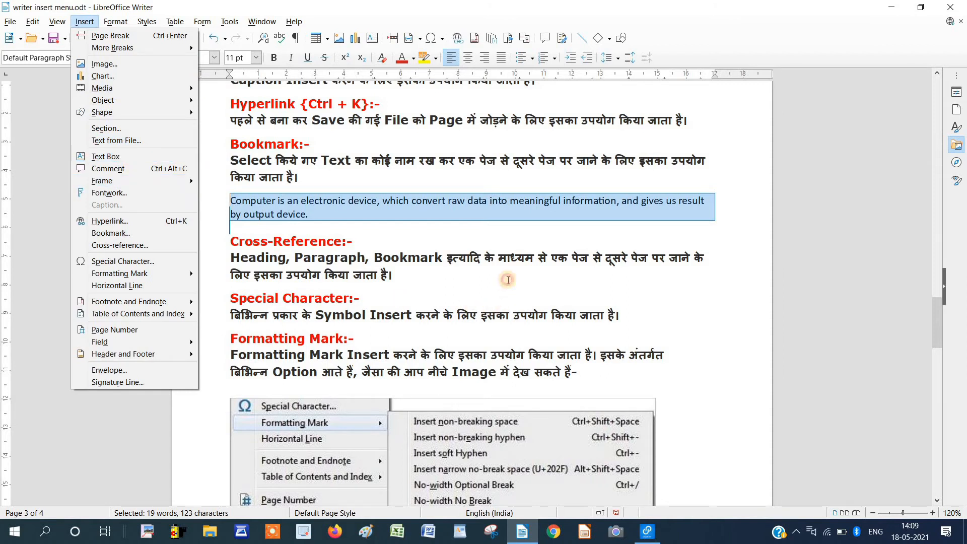
left_click(506, 280)
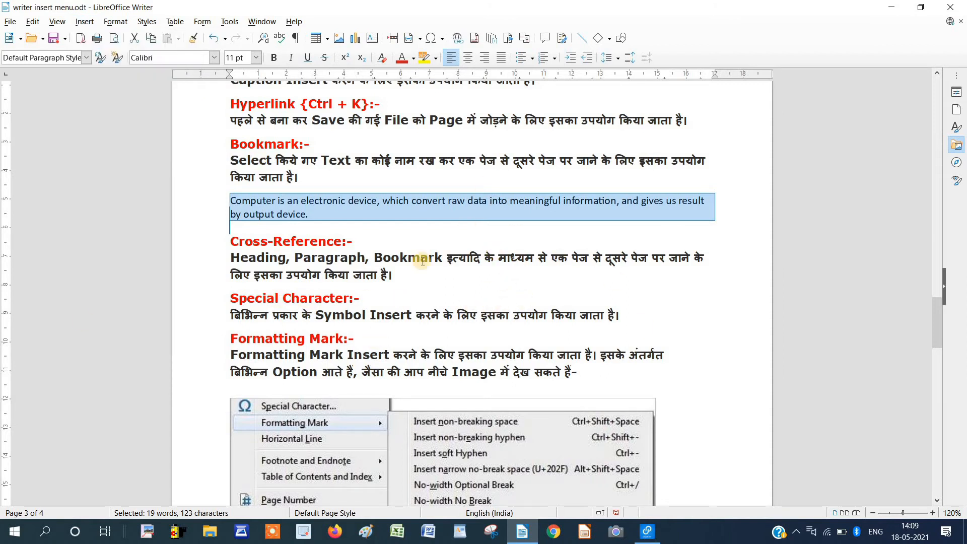
left_click(63, 22)
left_click(85, 21)
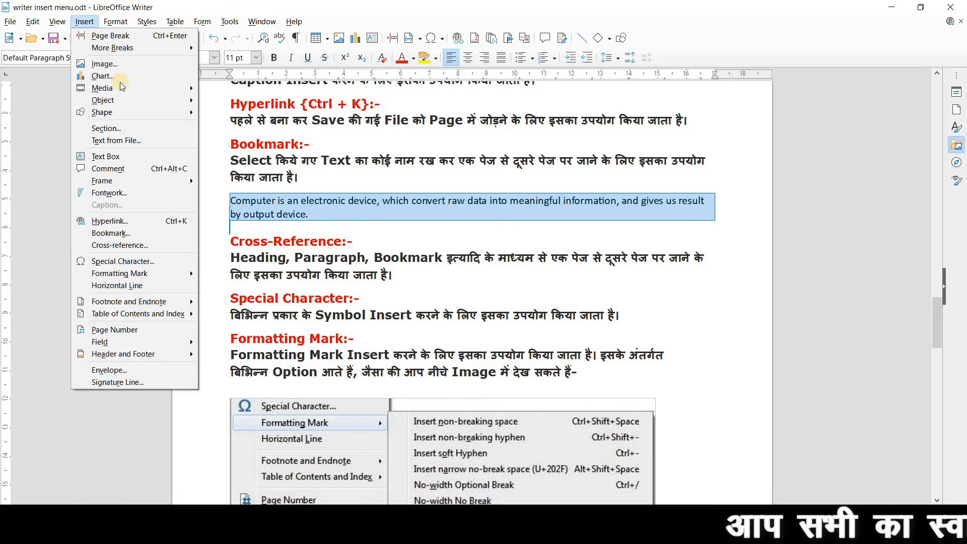
left_click(130, 156)
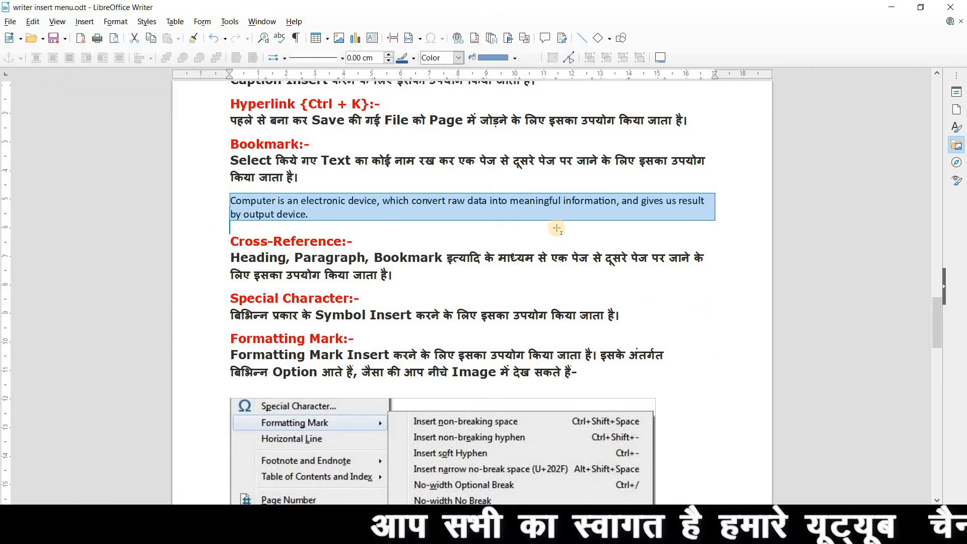
mouse_move(556, 230)
left_mouse_down()
mouse_move(601, 269)
mouse_move(700, 316)
left_mouse_up()
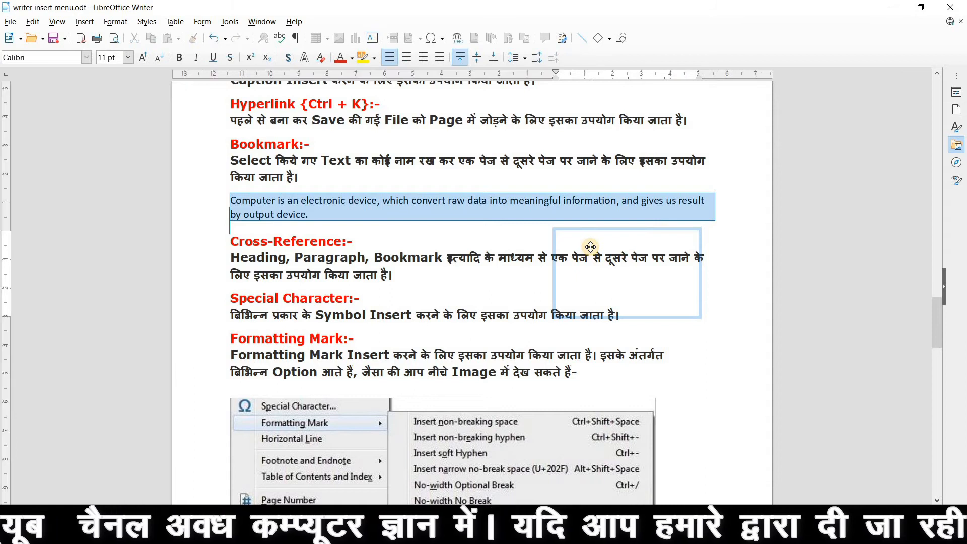
type("fhjfgjgfj ")
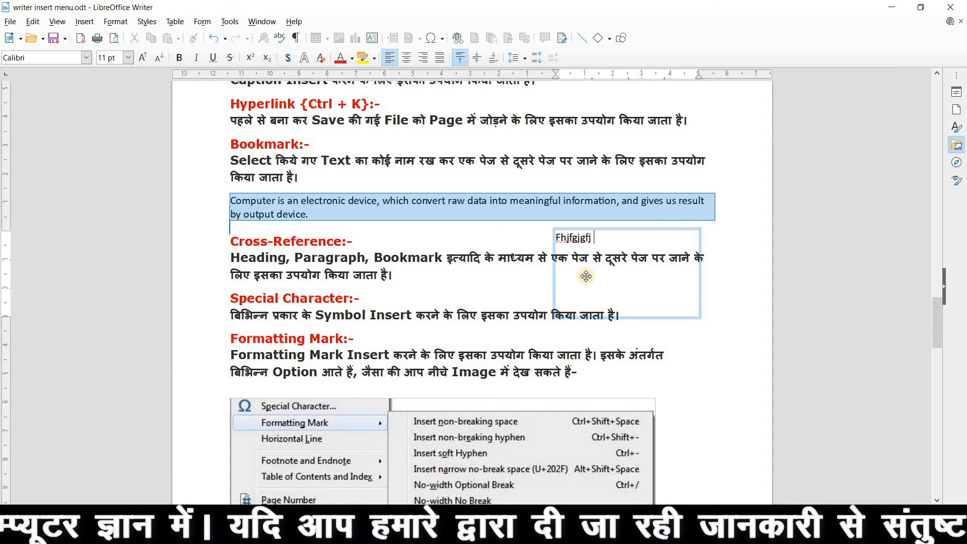
type("dhjfgjgfn")
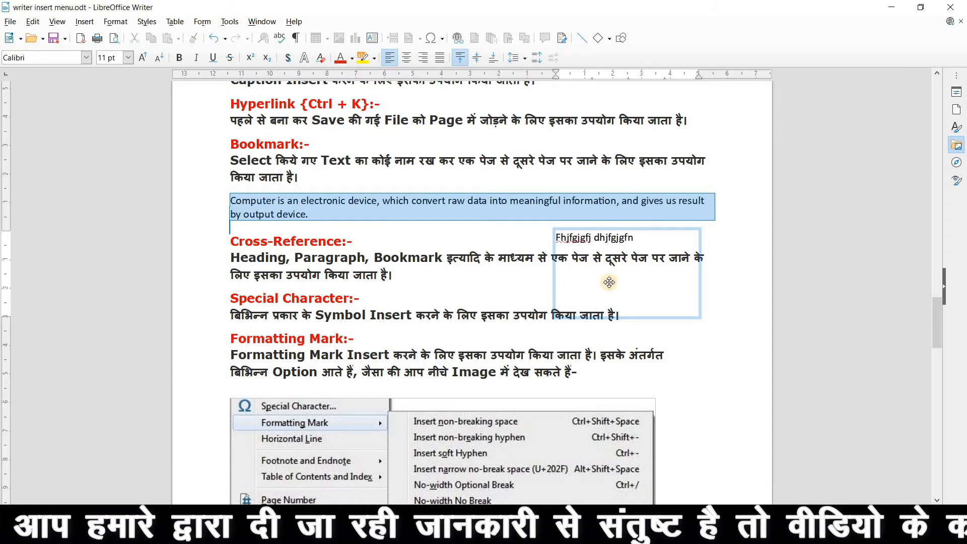
type(" dvhdsfhcvncxn.cvndfxd")
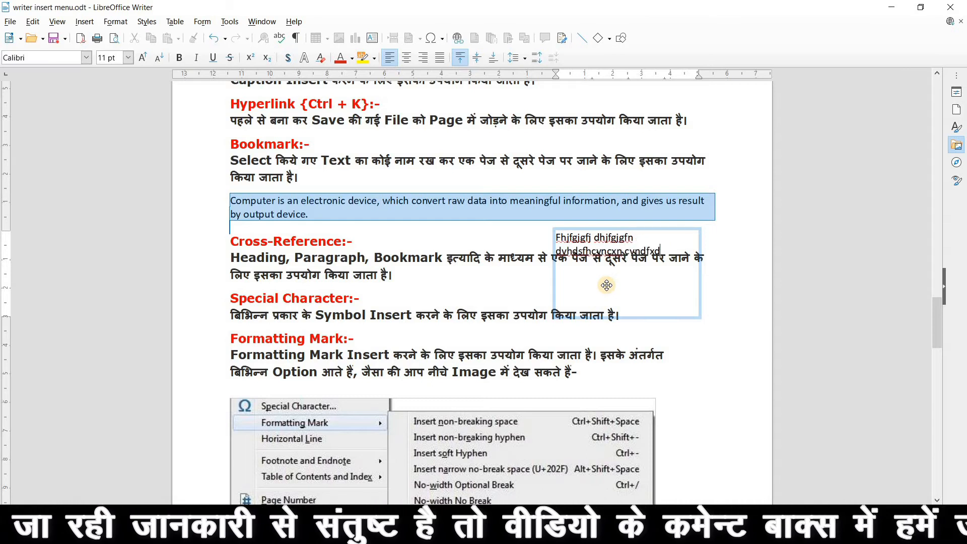
type("ncfndfndn")
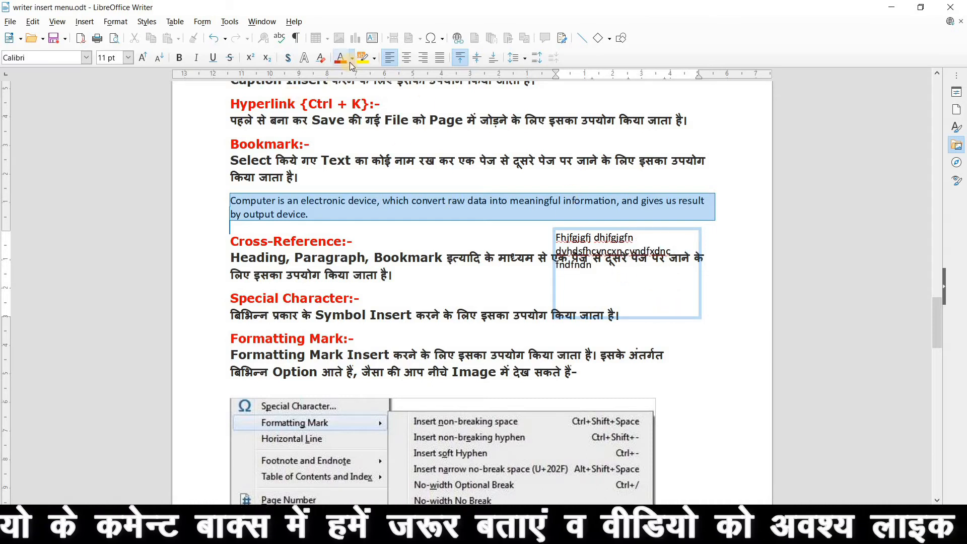
left_click(603, 274)
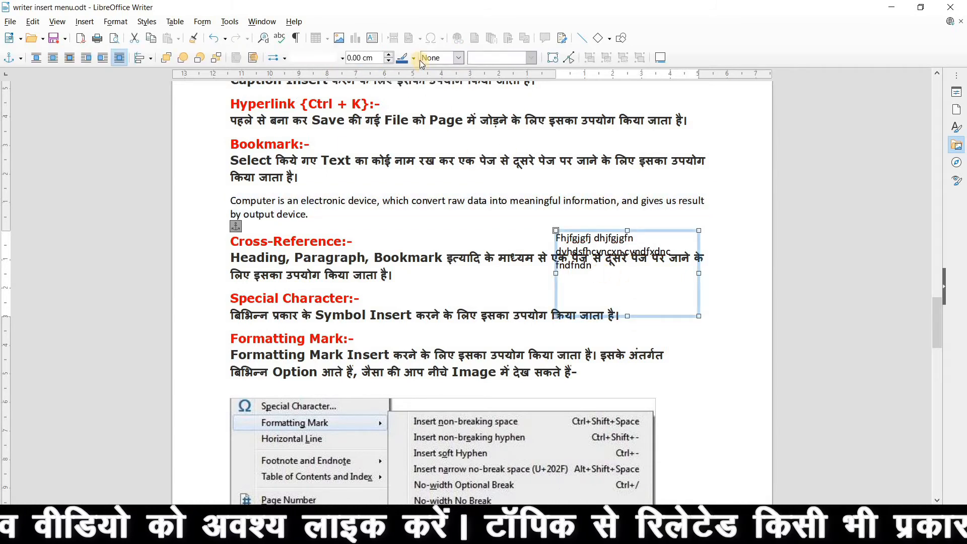
left_click(414, 59)
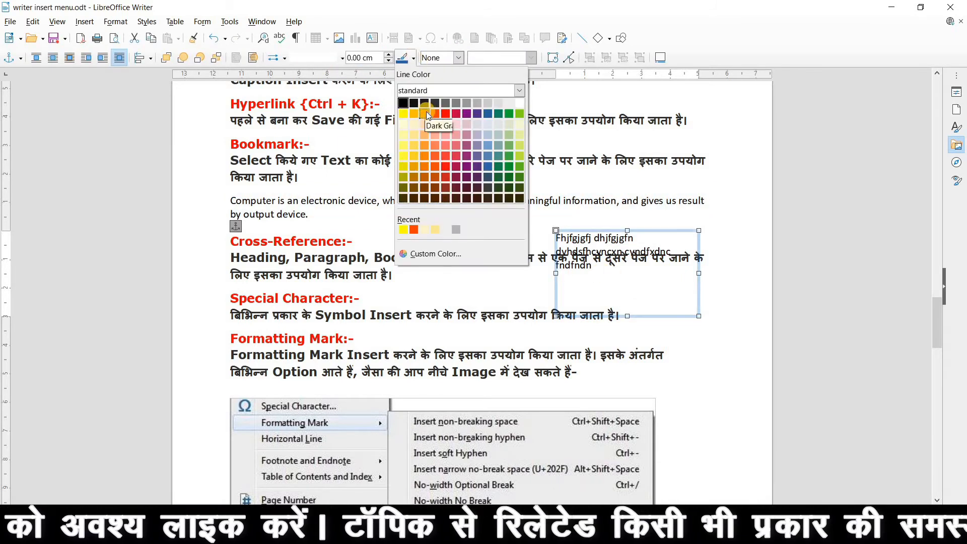
left_click(450, 153)
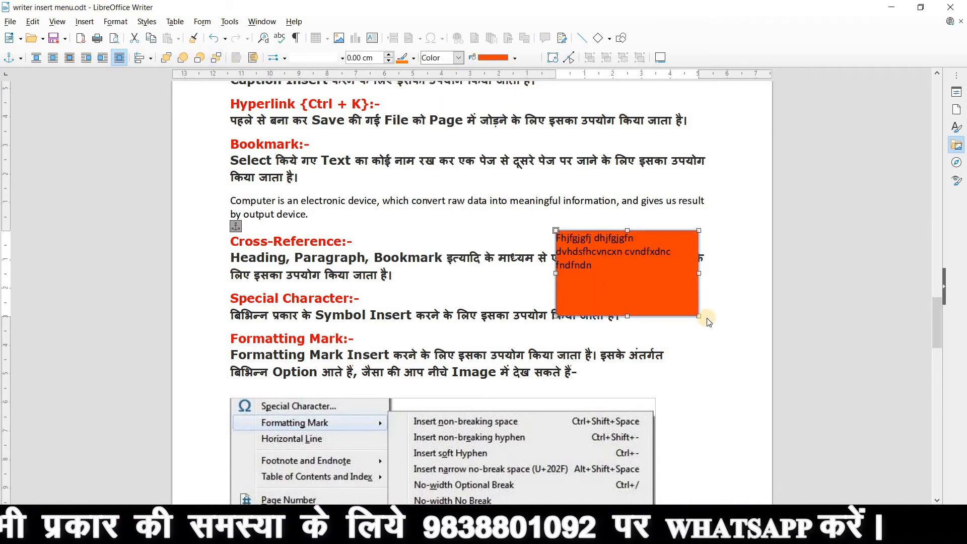
left_click_drag(701, 315, 703, 264)
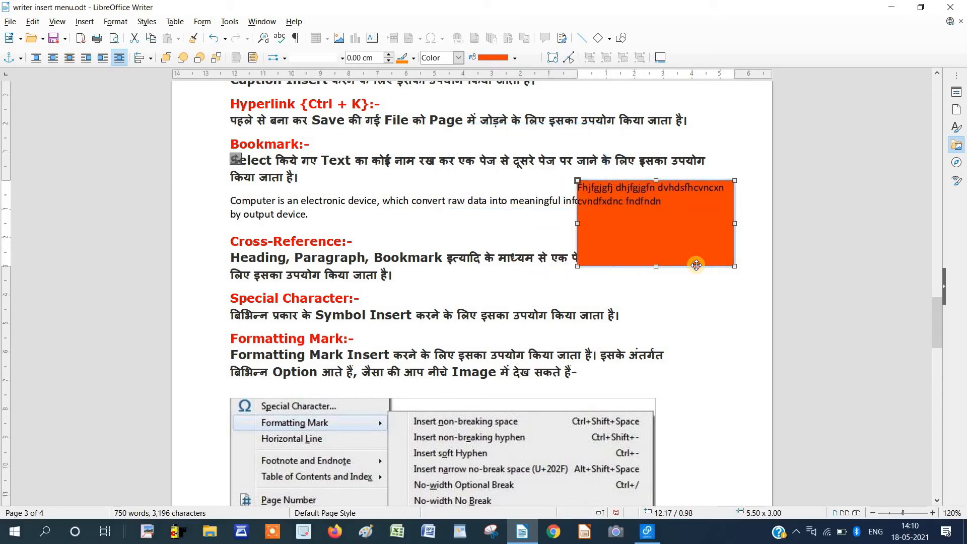
key("Delete")
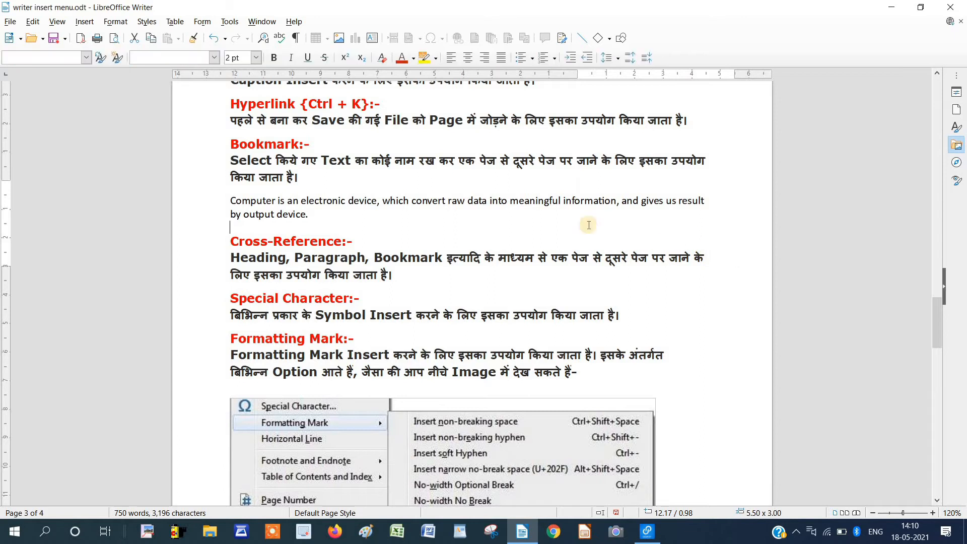
Add a comment on the word Bookmark in the Cross-Reference line.
left_click(85, 21)
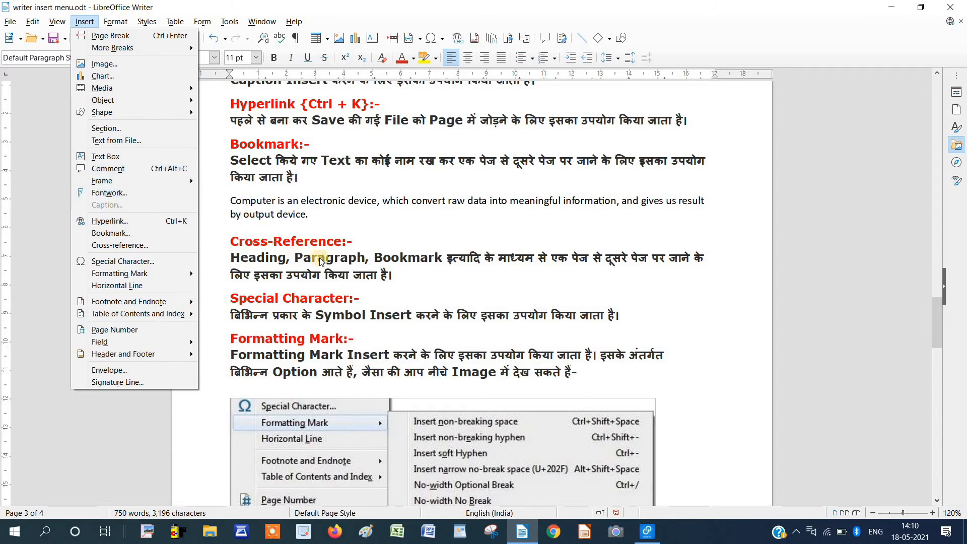
left_click(428, 257)
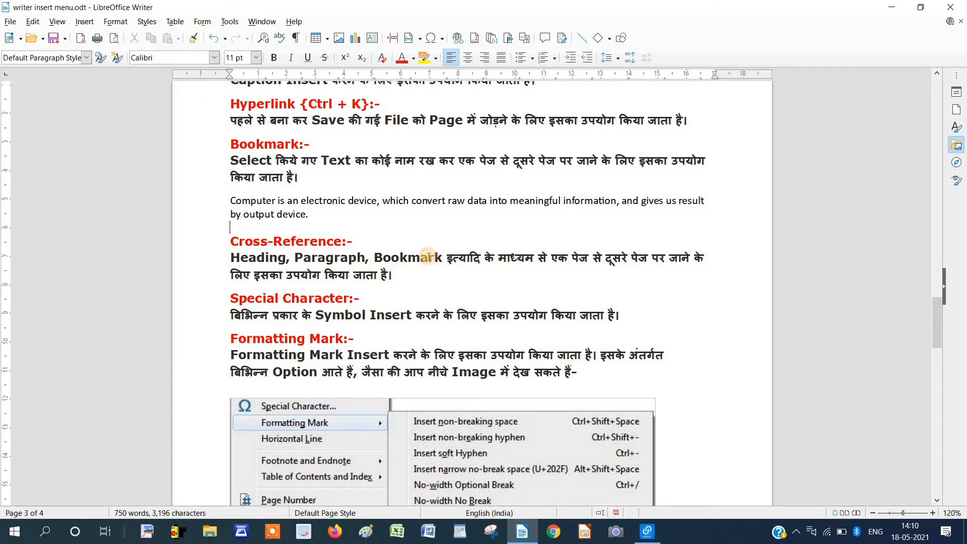
left_click(440, 258)
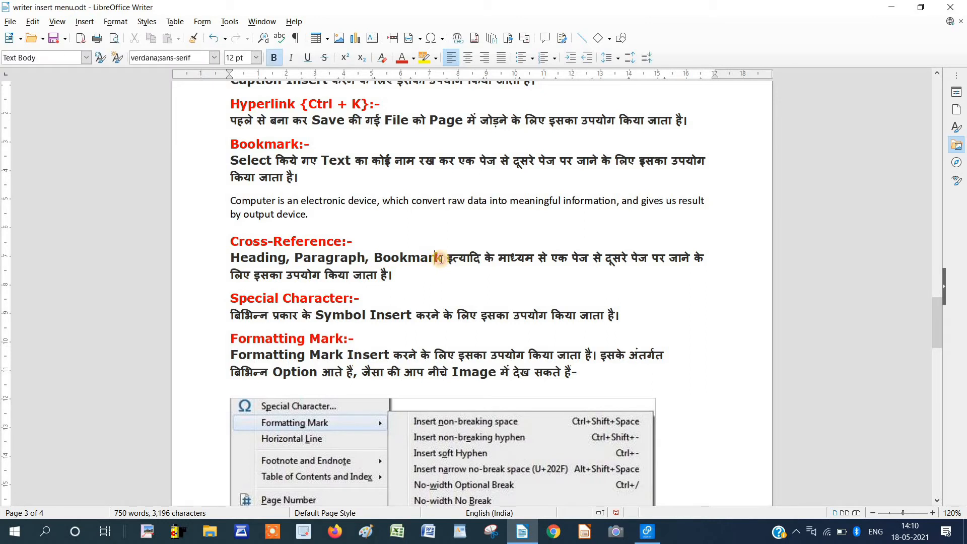
left_click_drag(439, 258, 377, 262)
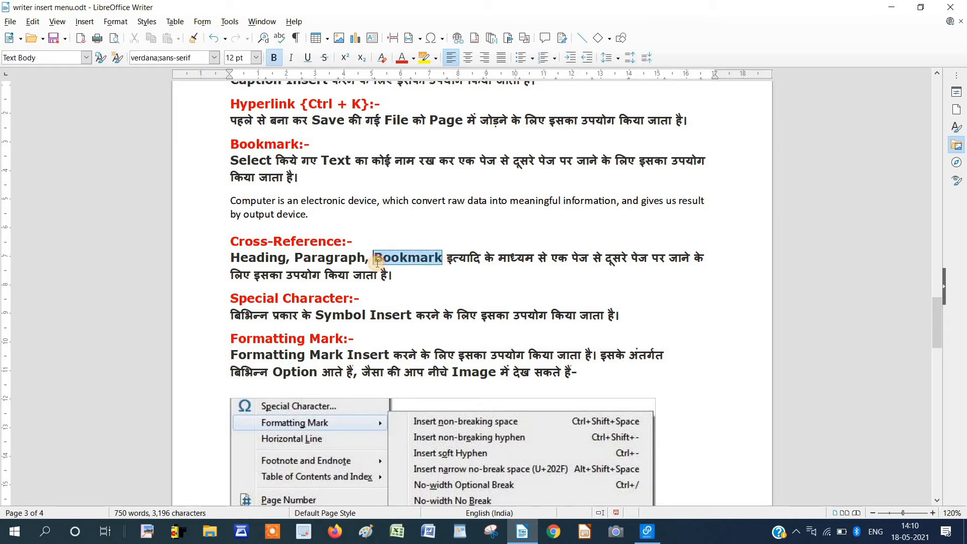
left_click(85, 21)
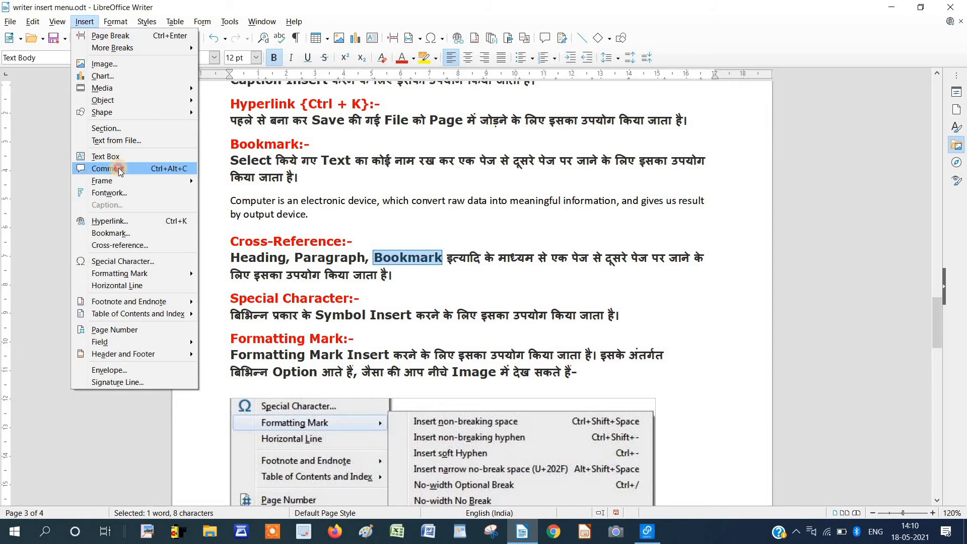
left_click(527, 279)
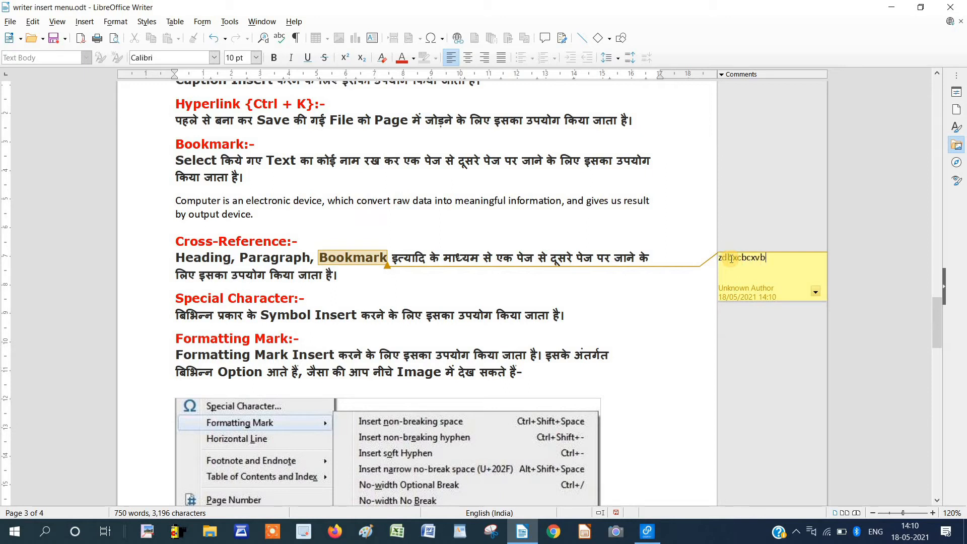
left_click(772, 358)
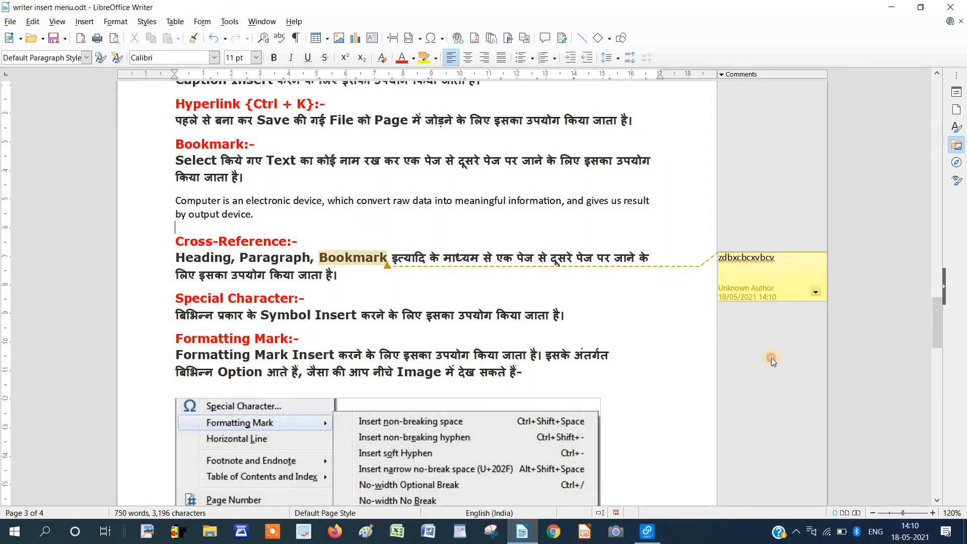
Delete the comment on Bookmark from its options menu.
left_click(84, 25)
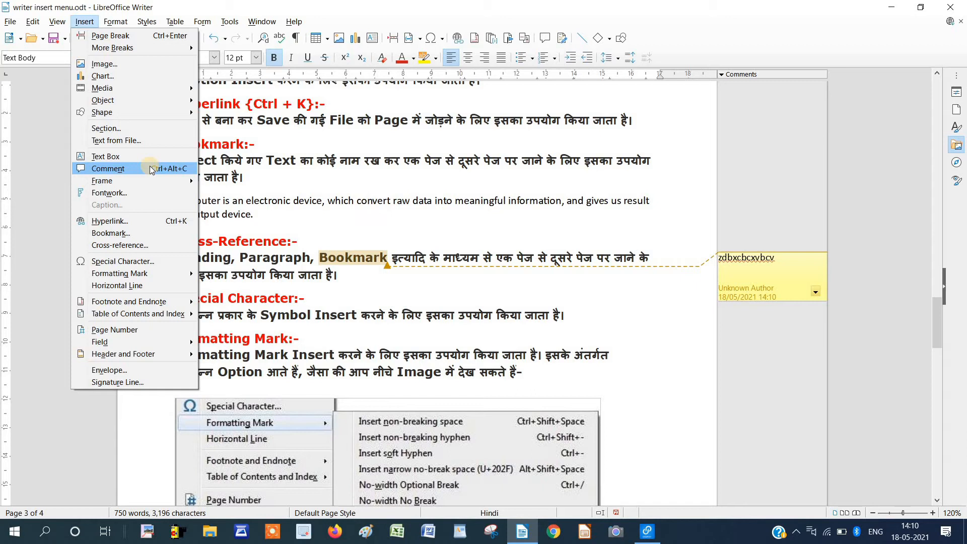
left_click(817, 291)
left_click(817, 292)
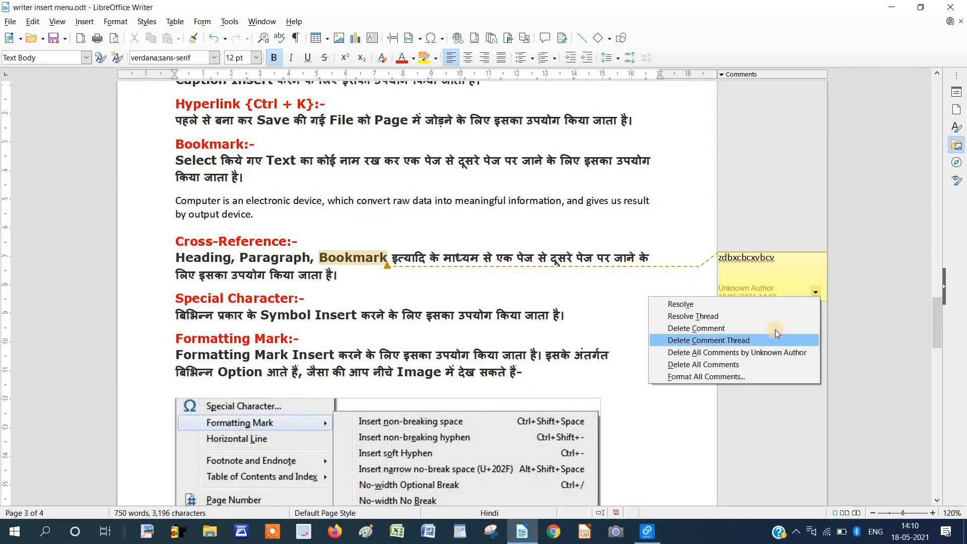
left_click(775, 328)
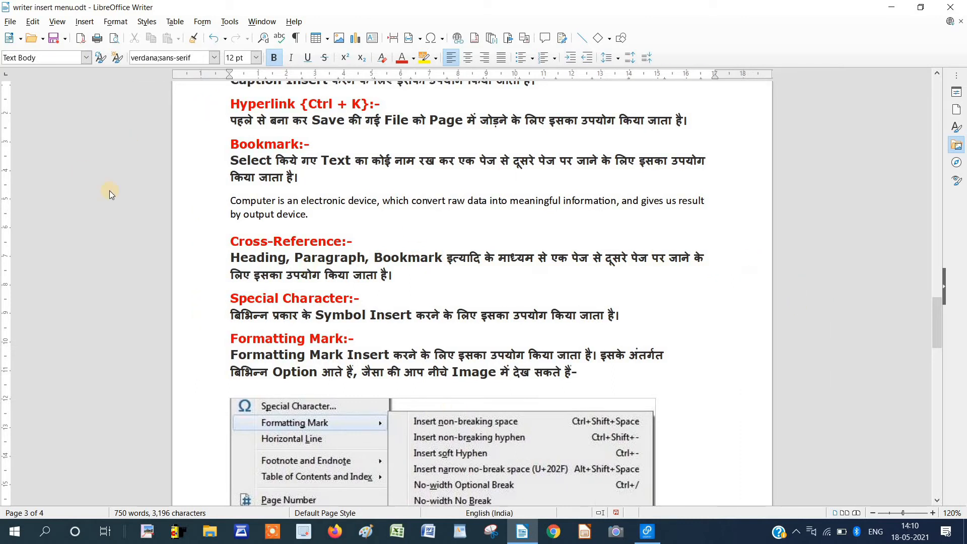
Draw a frame beside the Cross-Reference paragraph and type sample text into it.
left_click(85, 22)
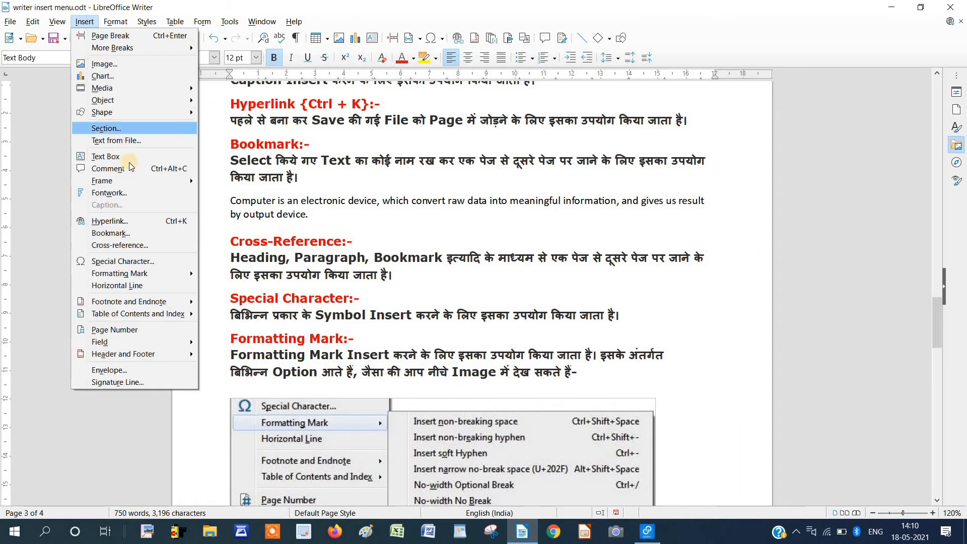
mouse_move(134, 183)
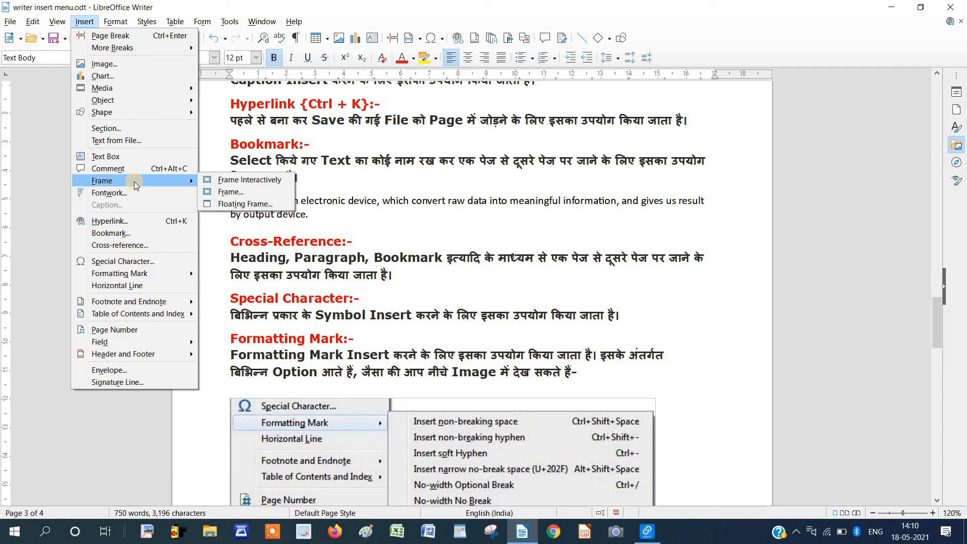
left_click(235, 182)
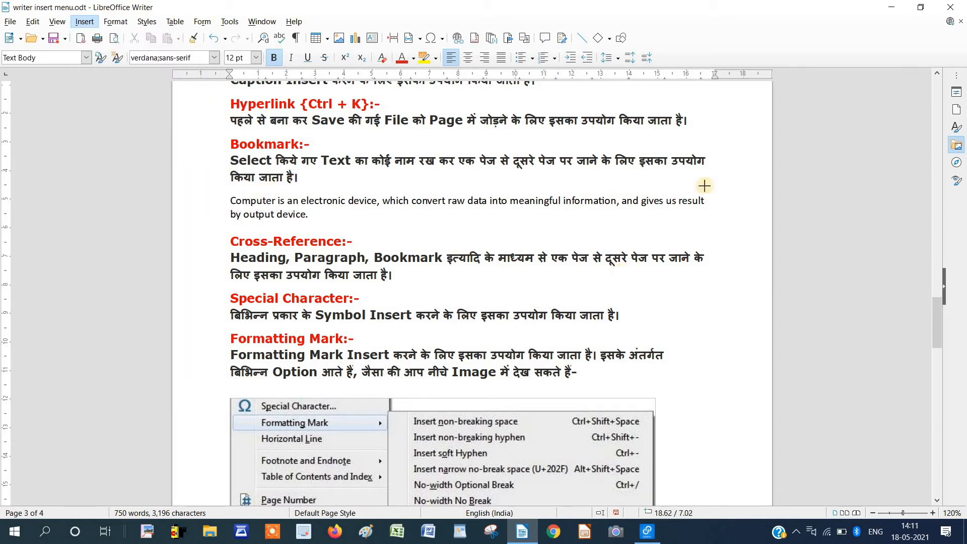
left_click_drag(598, 227, 685, 302)
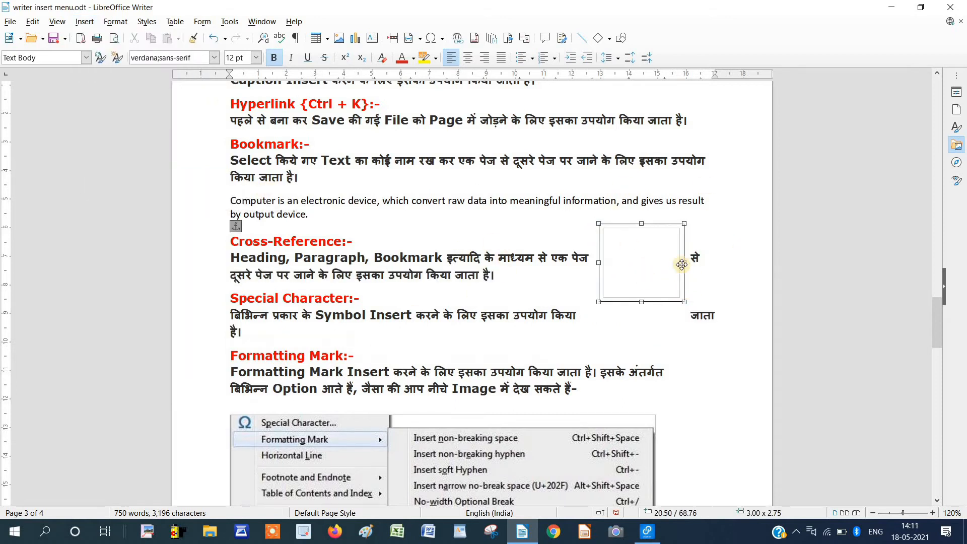
left_click(629, 246)
type("dg")
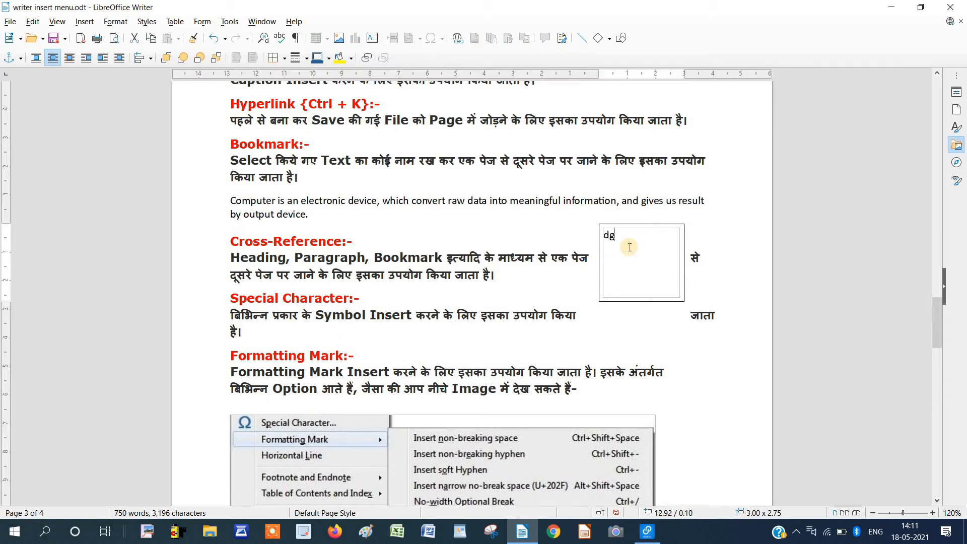
type("gdsgdfbb dfb")
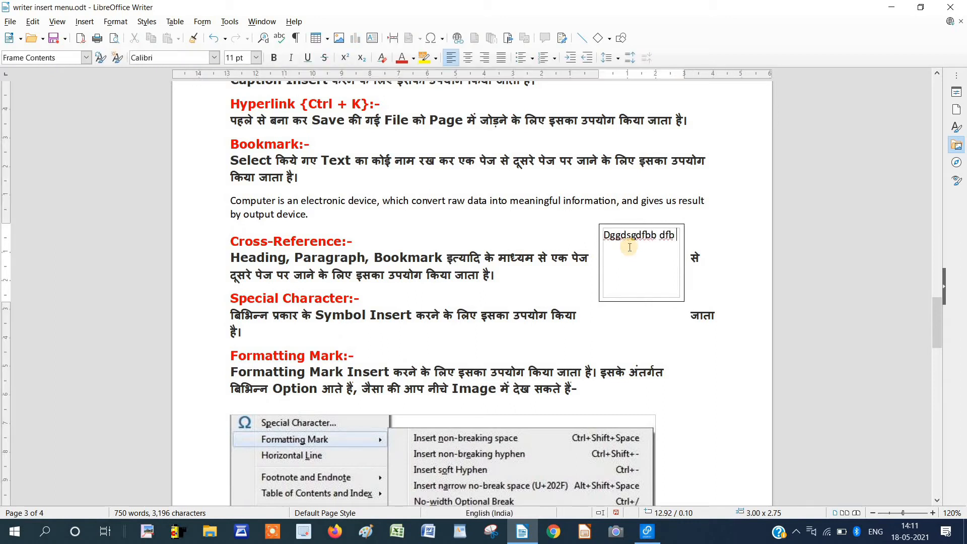
type(" fd sf ")
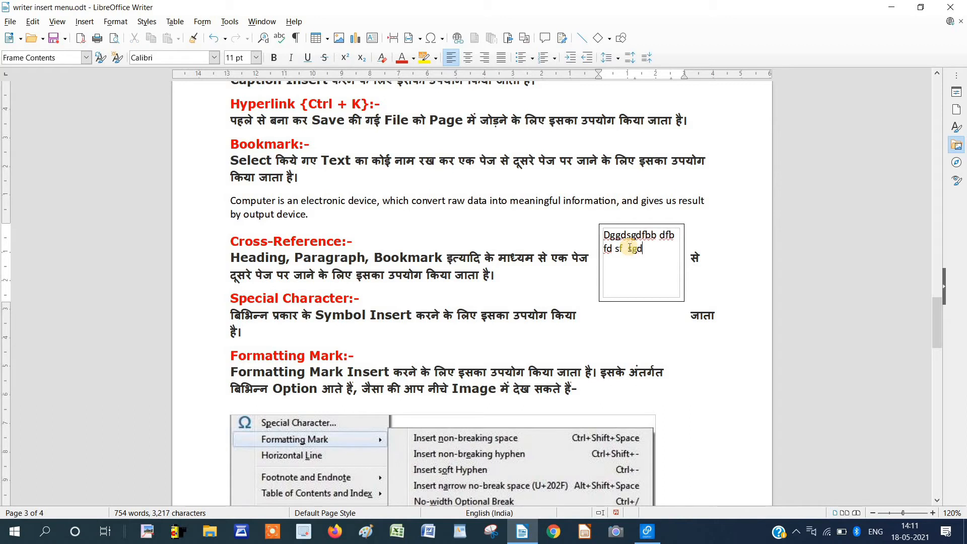
type(" sgdb bsdb")
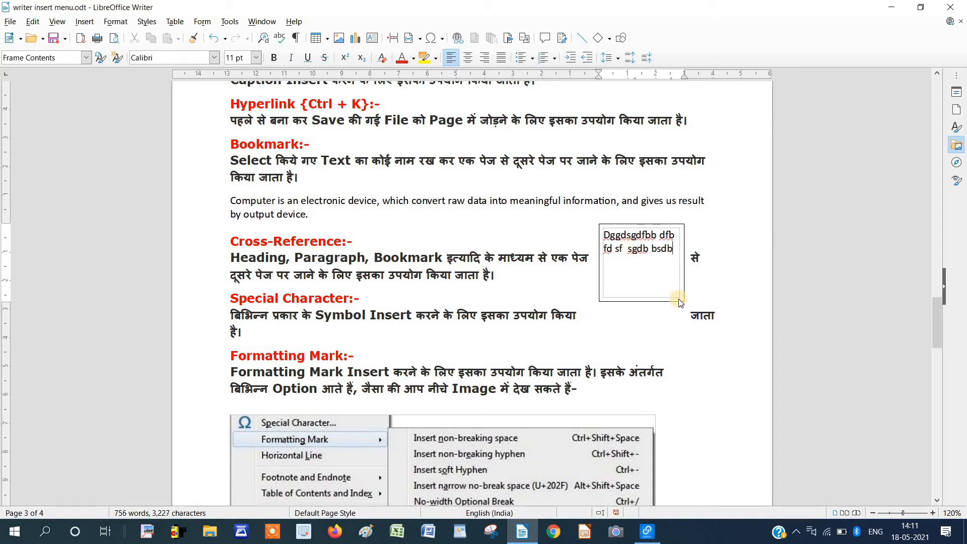
Widen the frame to 4.00 x 2.50, delete it, and bring up the frame insertion choices.
key("Escape")
left_click_drag(684, 302, 716, 296)
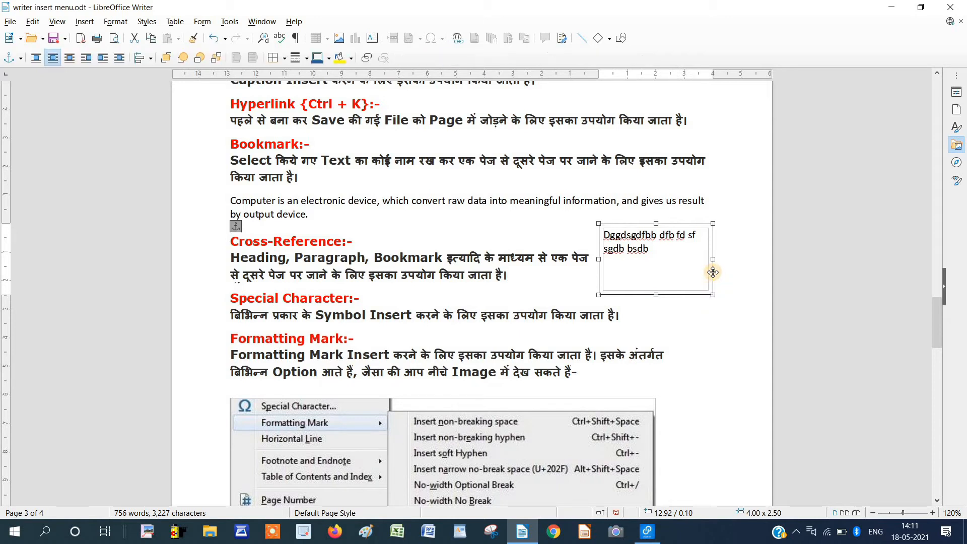
key("Delete")
left_click(84, 21)
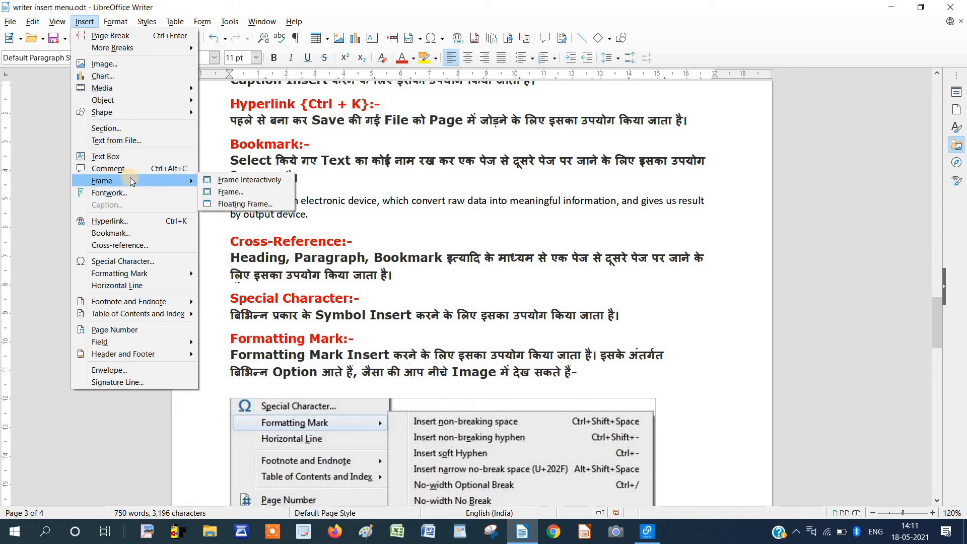
Set the new frame's width to 2.20 cm with a Magenta border on all four sides.
left_click(225, 193)
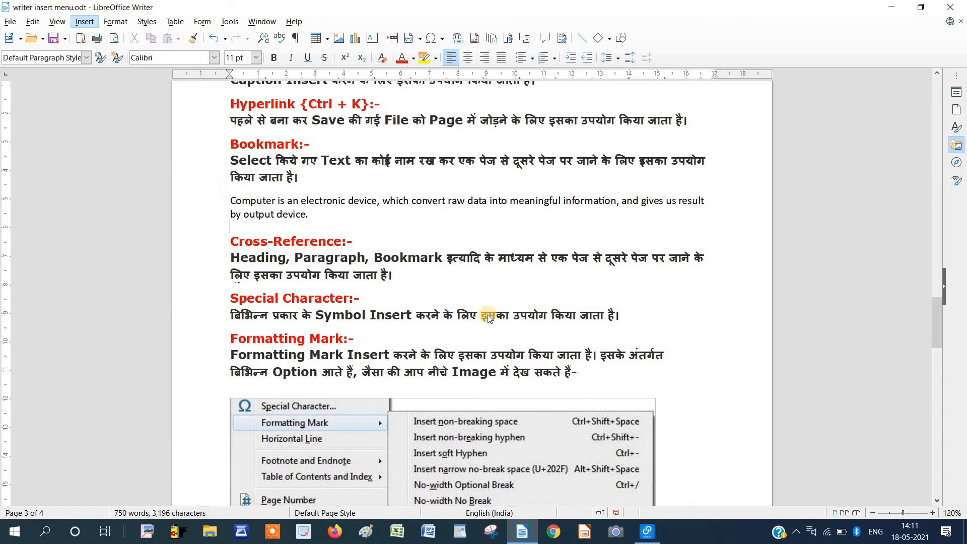
left_click(570, 275)
left_click(612, 331)
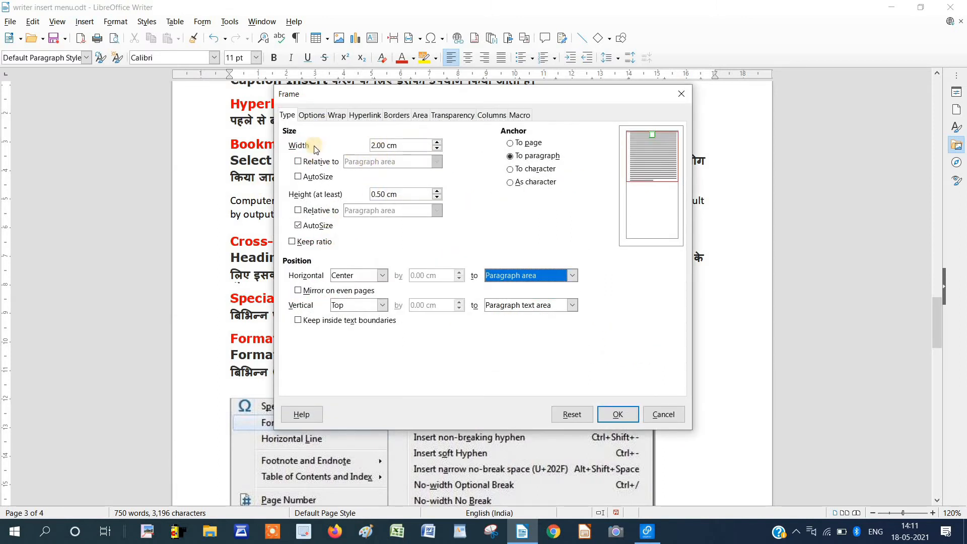
left_click(439, 143)
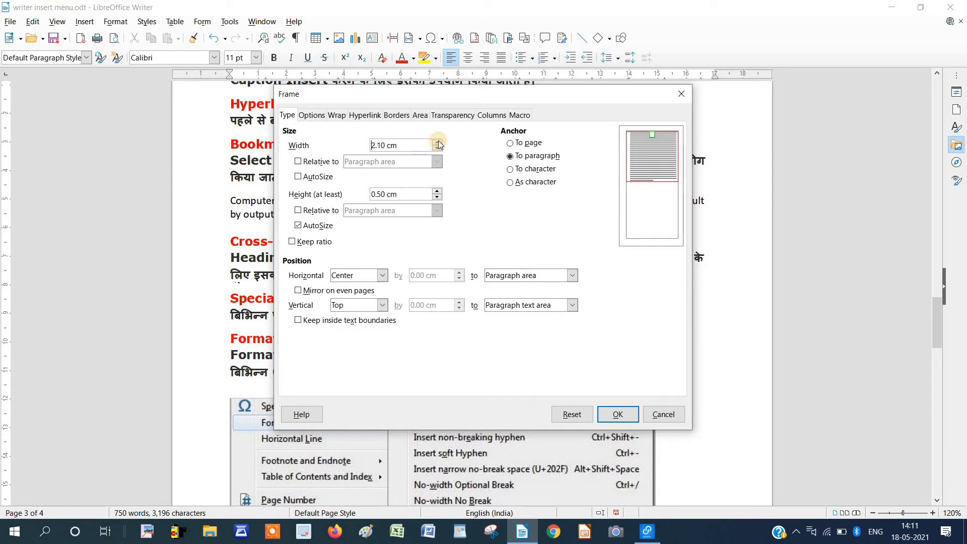
left_click(438, 143)
left_click(397, 115)
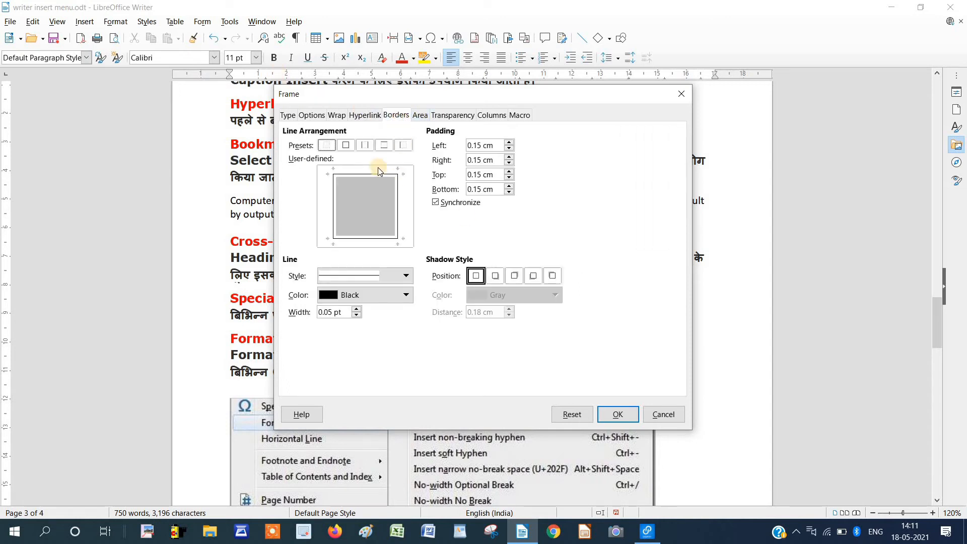
left_click(348, 146)
left_click(402, 295)
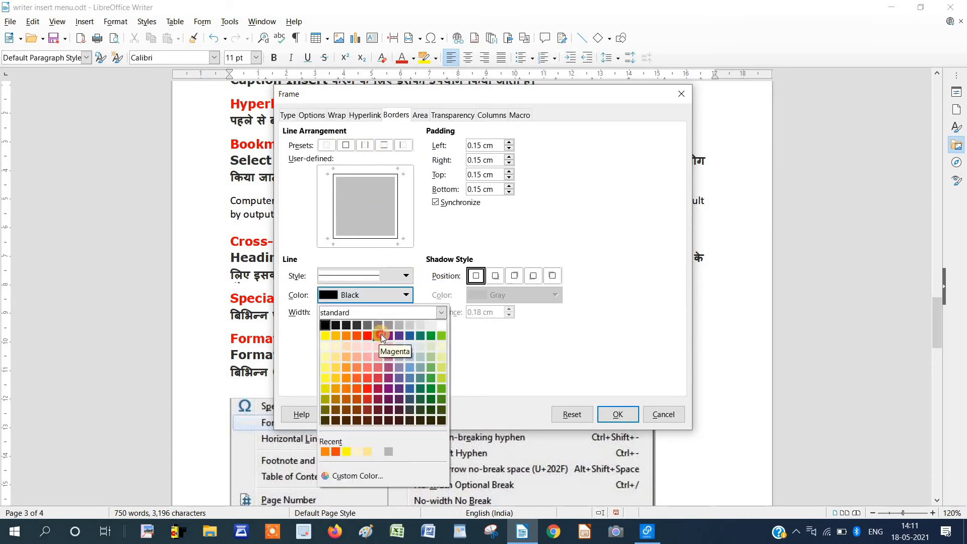
left_click(381, 334)
Fill the frame with the orange brick pattern, enlarge it to 4.03 x 3.65, and place it beside Cross-Reference.
left_click(421, 115)
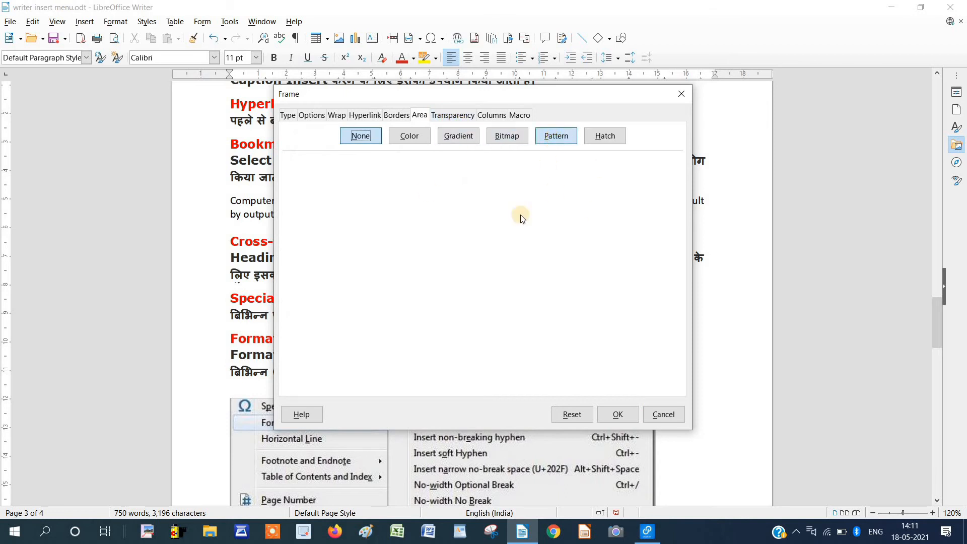
left_click(556, 136)
left_click(382, 276)
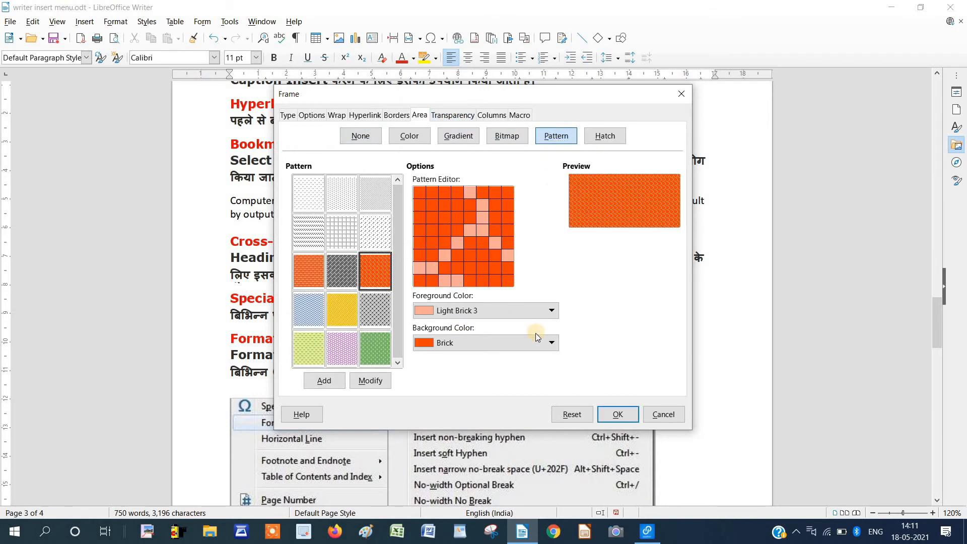
left_click(611, 414)
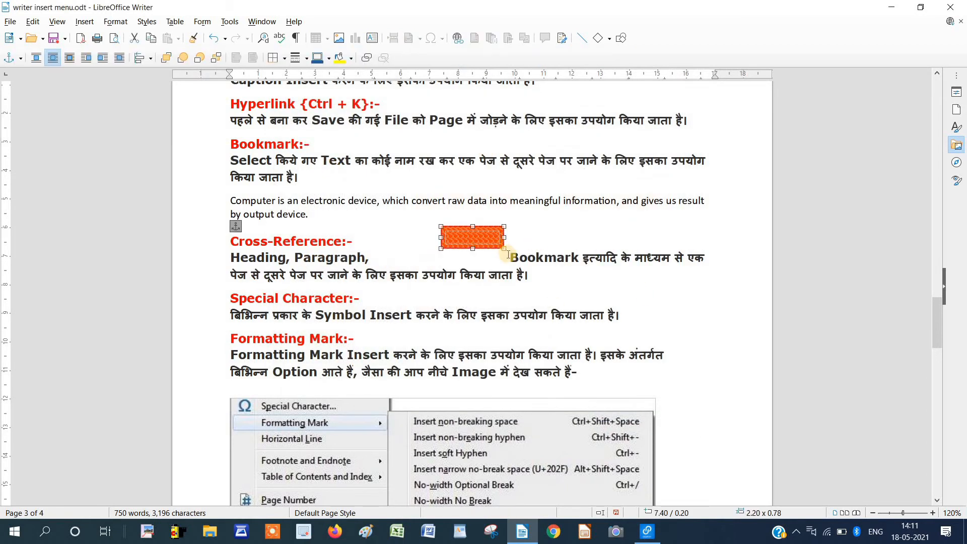
left_click_drag(504, 249, 557, 331)
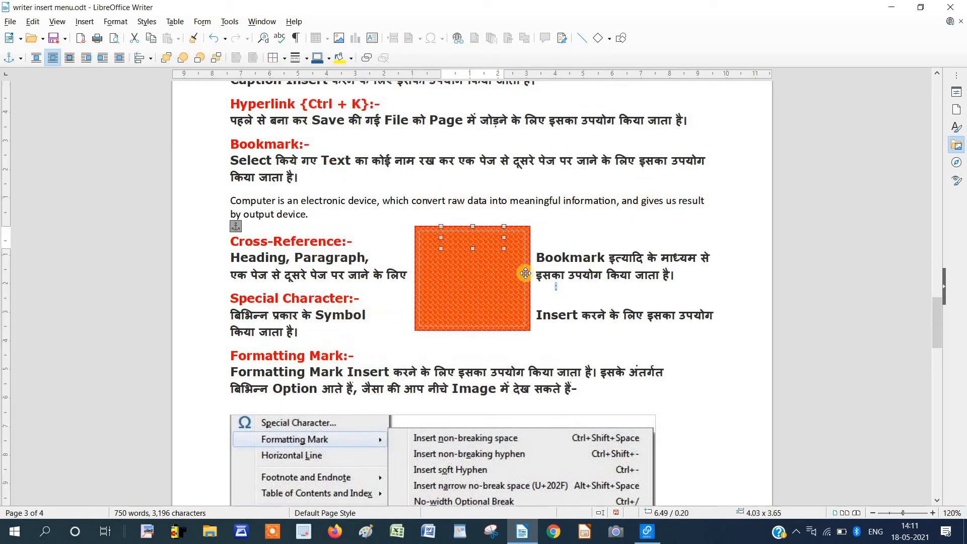
left_click_drag(486, 288, 662, 277)
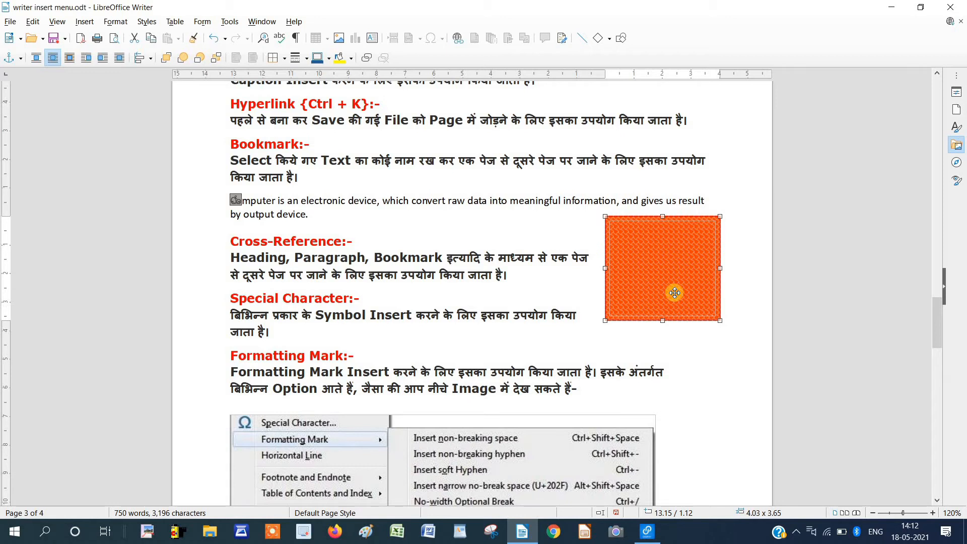
Delete the orange rectangle and start a new frame with a width of 2.50 cm.
key("Delete")
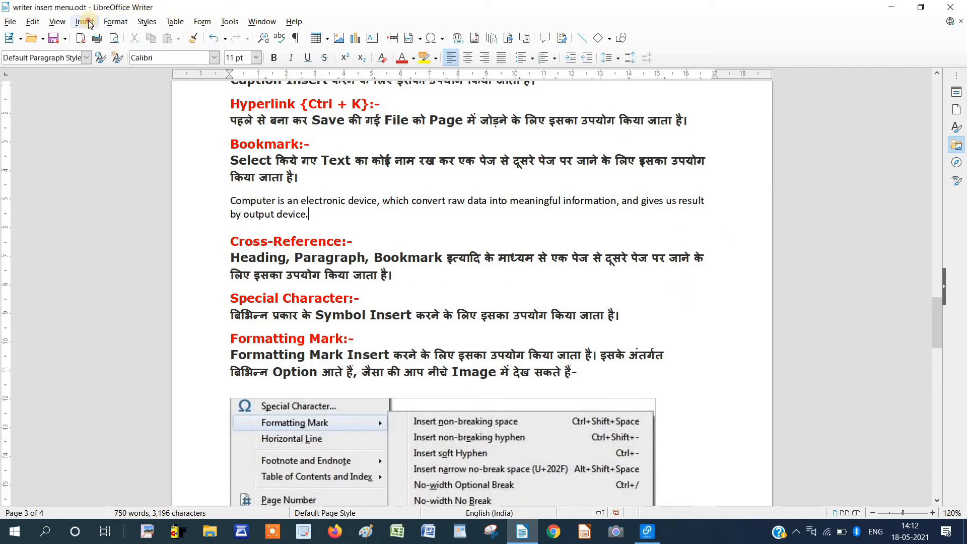
left_click(84, 22)
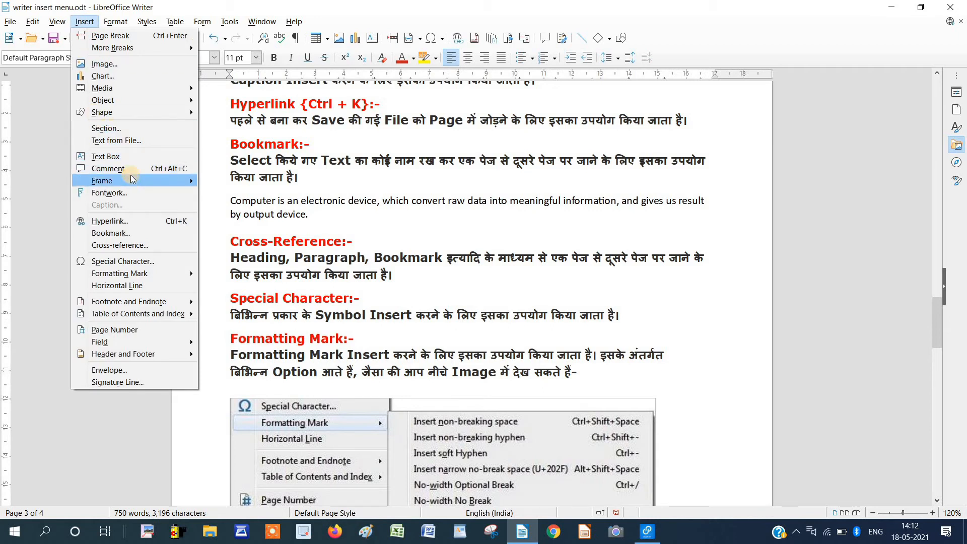
mouse_move(133, 185)
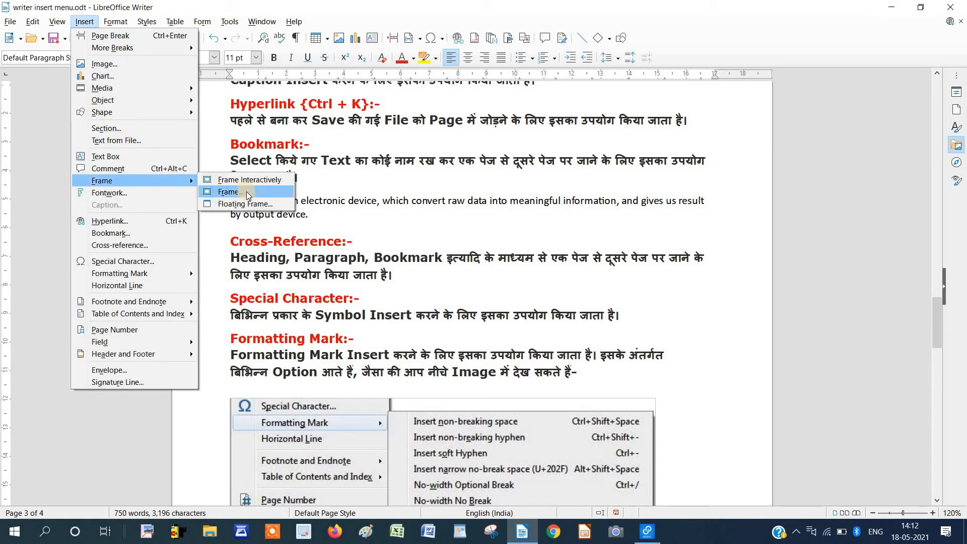
key("Escape")
key("Escape")
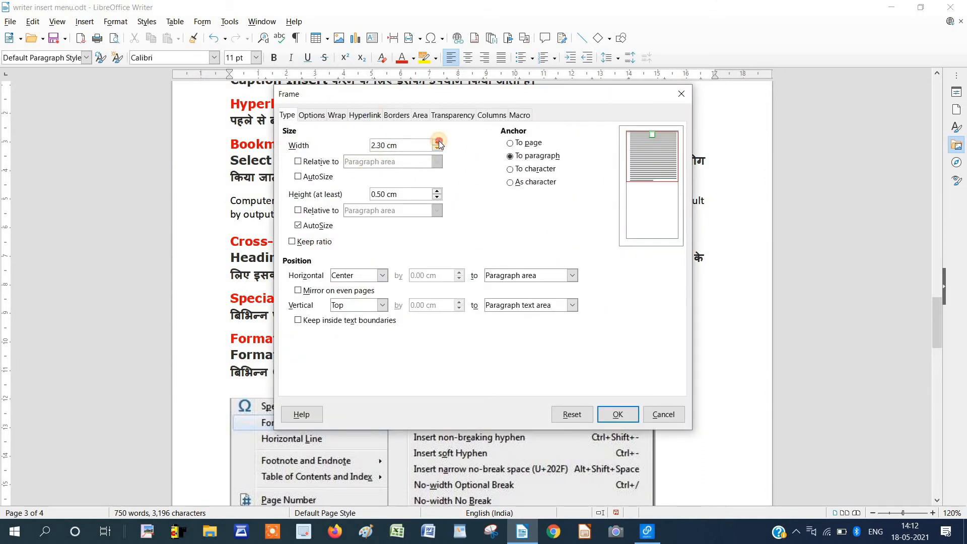
left_click(437, 143)
left_click(437, 143)
Review the frame's option tabs, split the frame into 2 columns, and insert it.
left_click(318, 115)
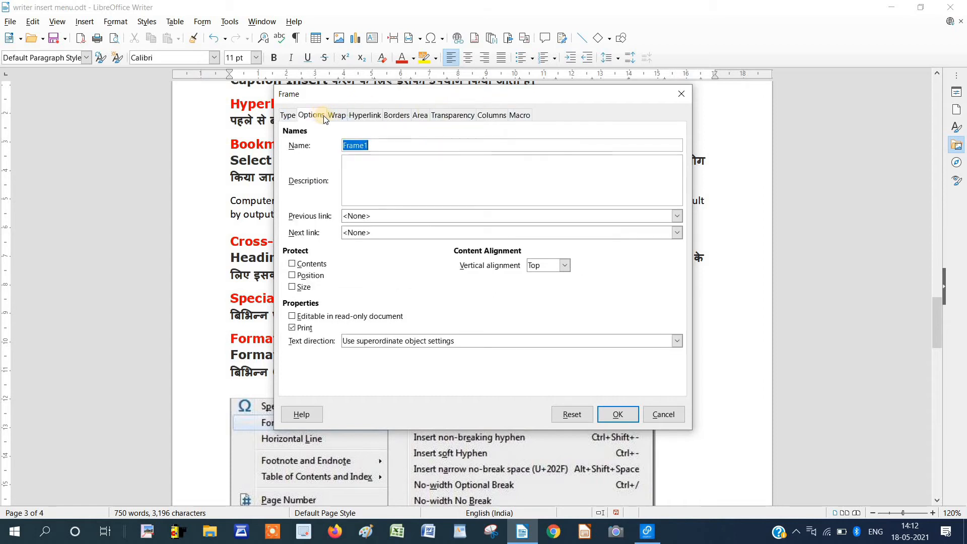
left_click(340, 117)
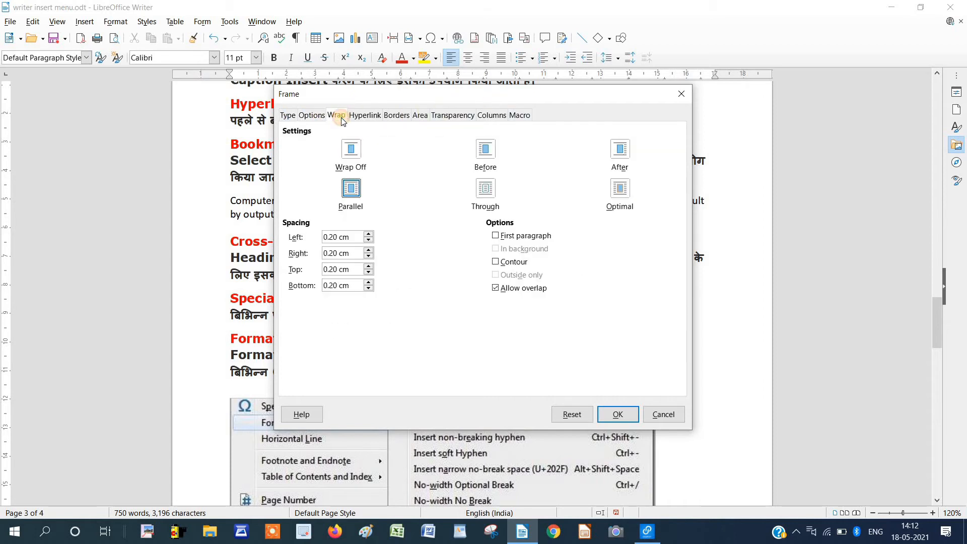
left_click(368, 117)
left_click(416, 115)
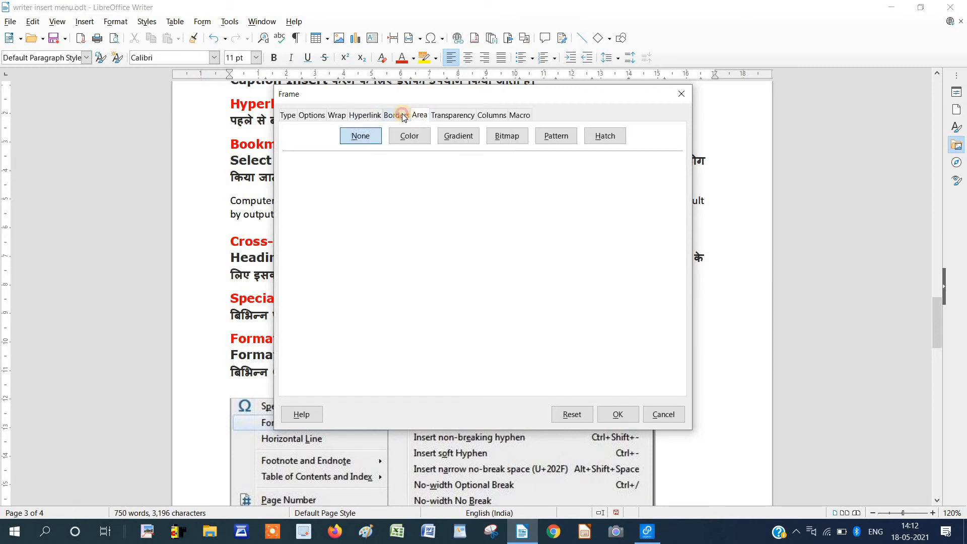
left_click(402, 115)
left_click(462, 119)
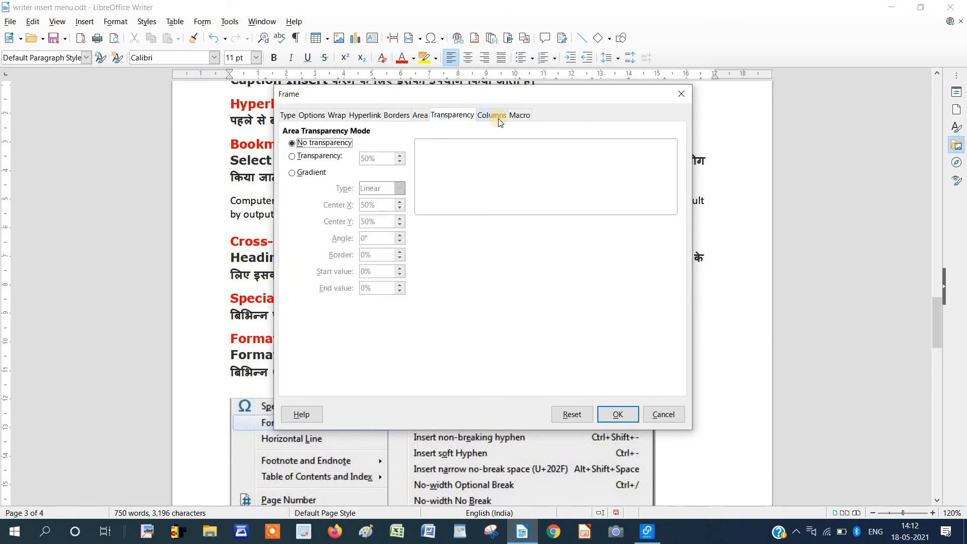
left_click(498, 118)
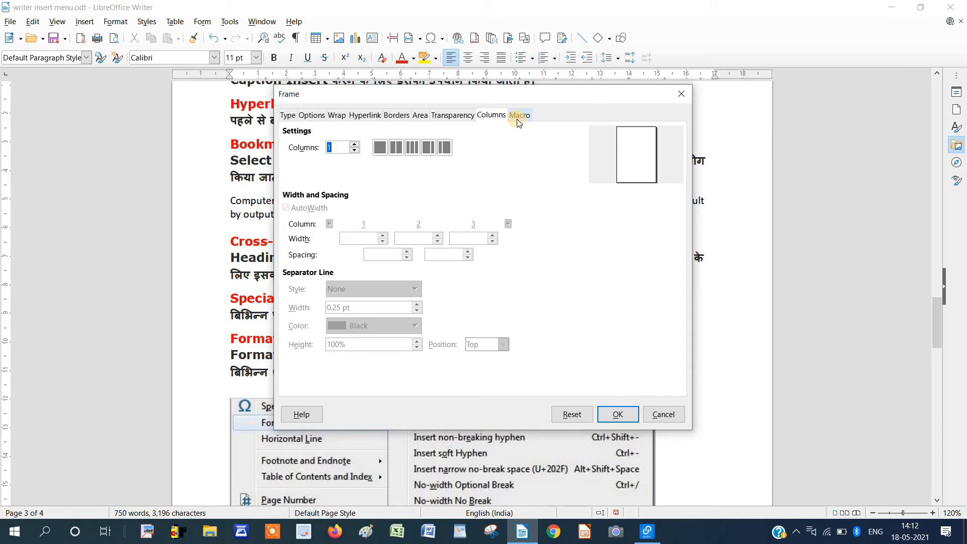
left_click(395, 147)
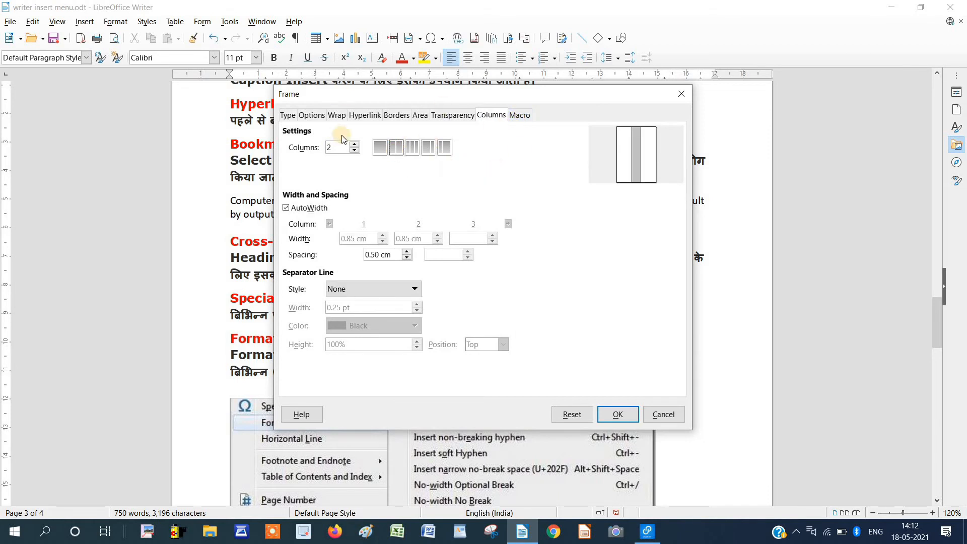
left_click(619, 415)
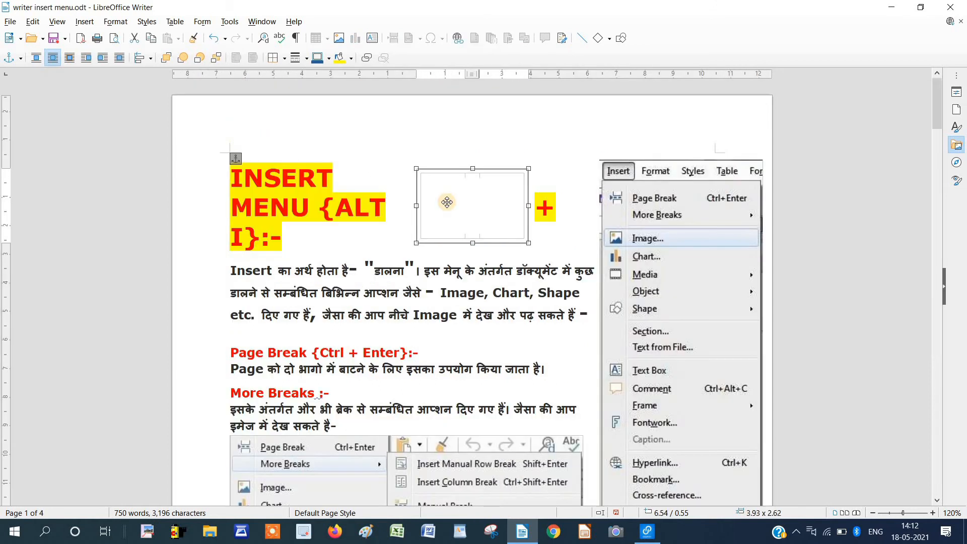
Type sample text into the two-column frame, then delete the frame.
left_click(447, 202)
type("Cghchdfx hbcxbcv ")
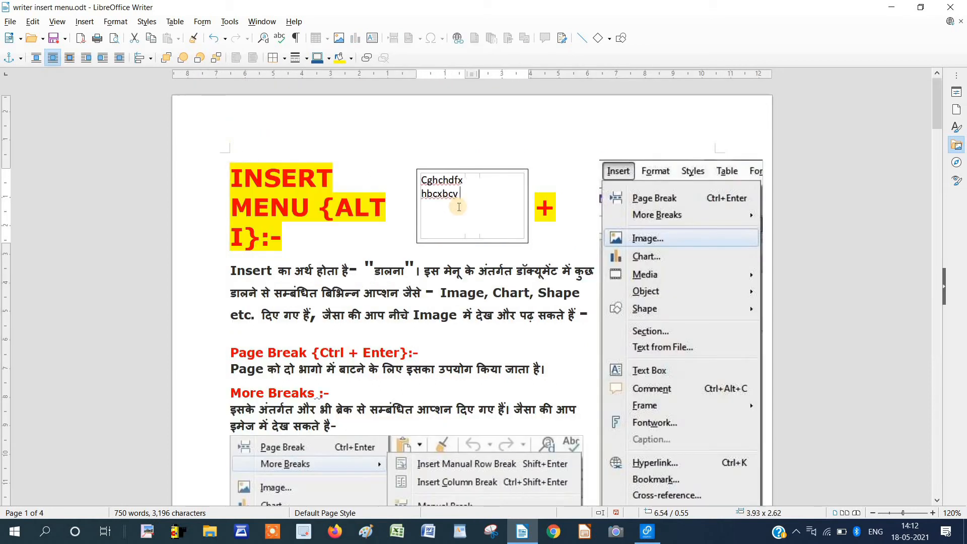
type("cv cvbdfbdfg dfgdfgfdg dfg")
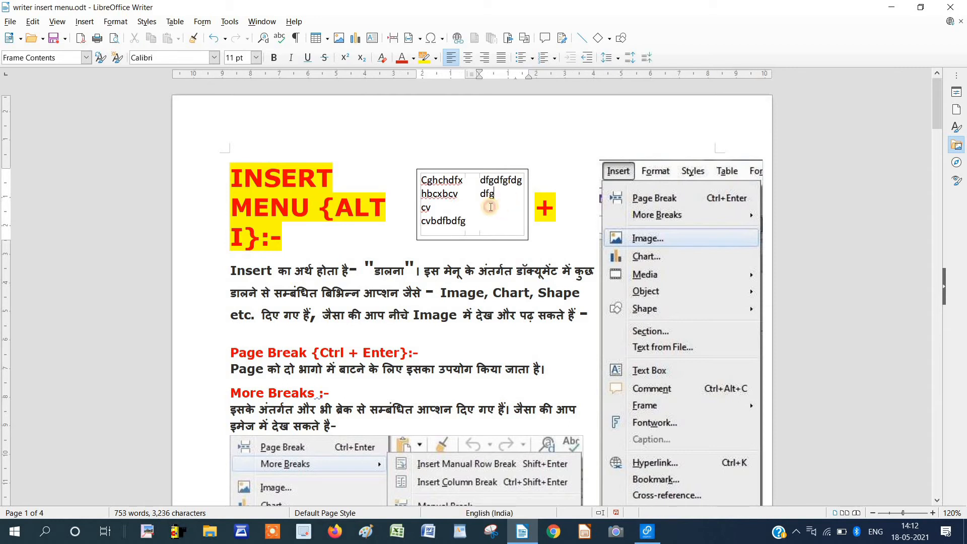
key("Escape")
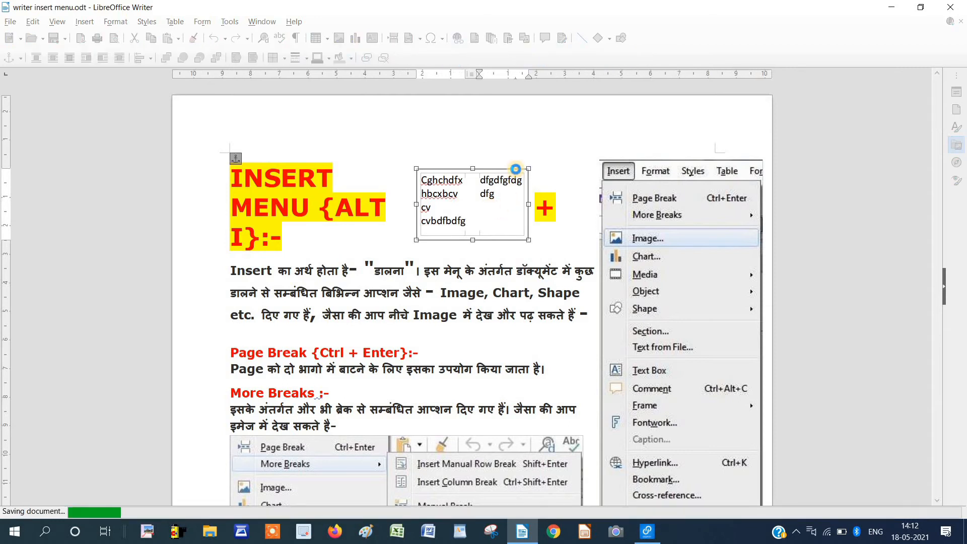
key("Delete")
Insert a floating frame named 'yrt' with contents 'njcvncvnvnv', then delete it.
left_click(85, 21)
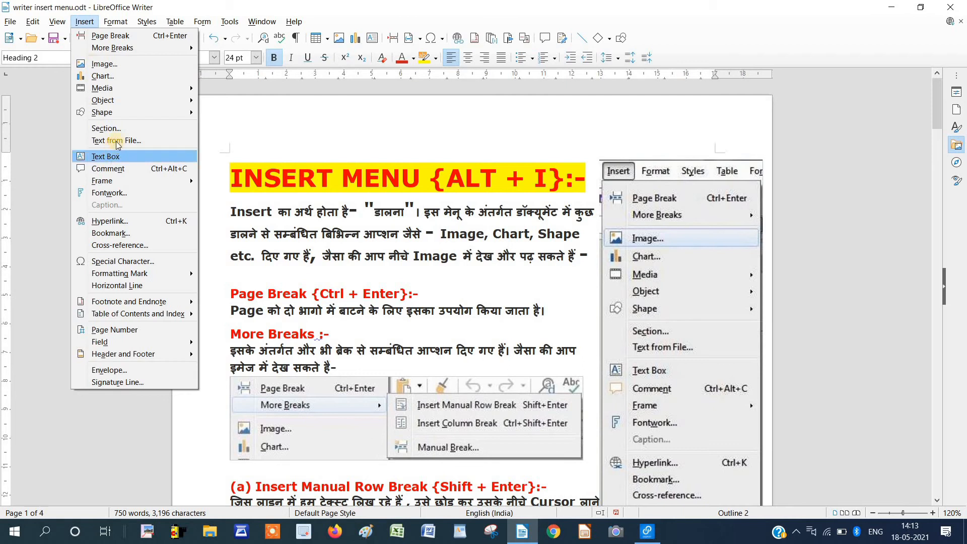
left_click(231, 204)
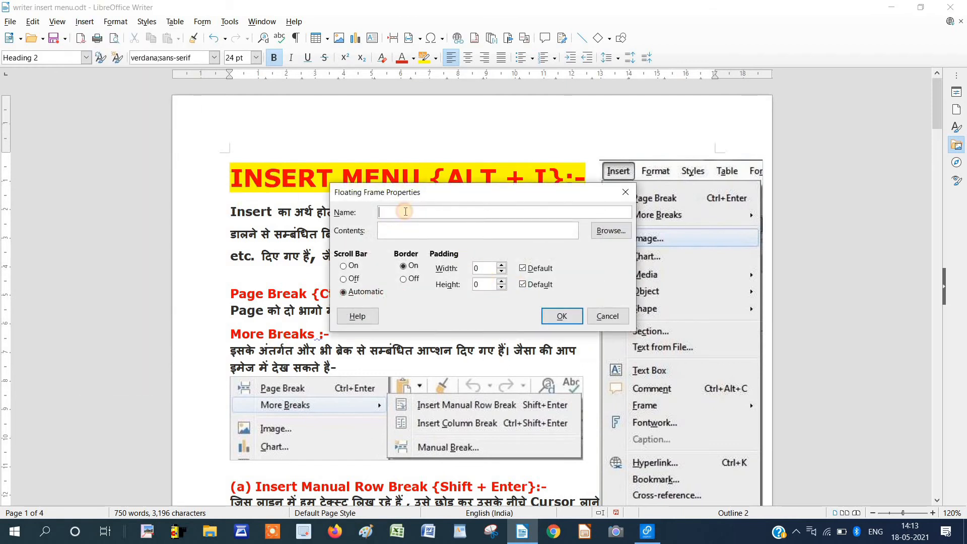
type("yrty")
left_click(408, 237)
type("njcvncvnvnv")
left_click(562, 316)
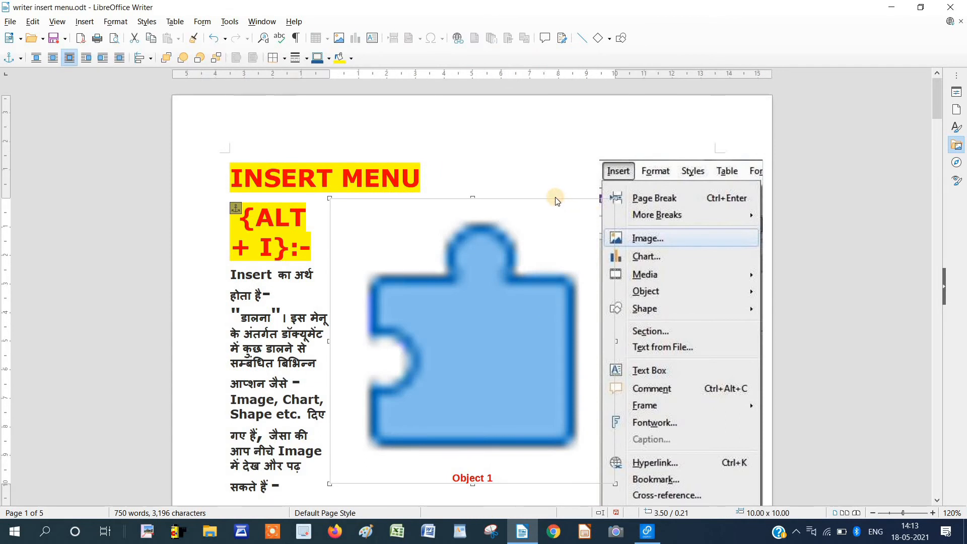
key("Delete")
left_click(85, 21)
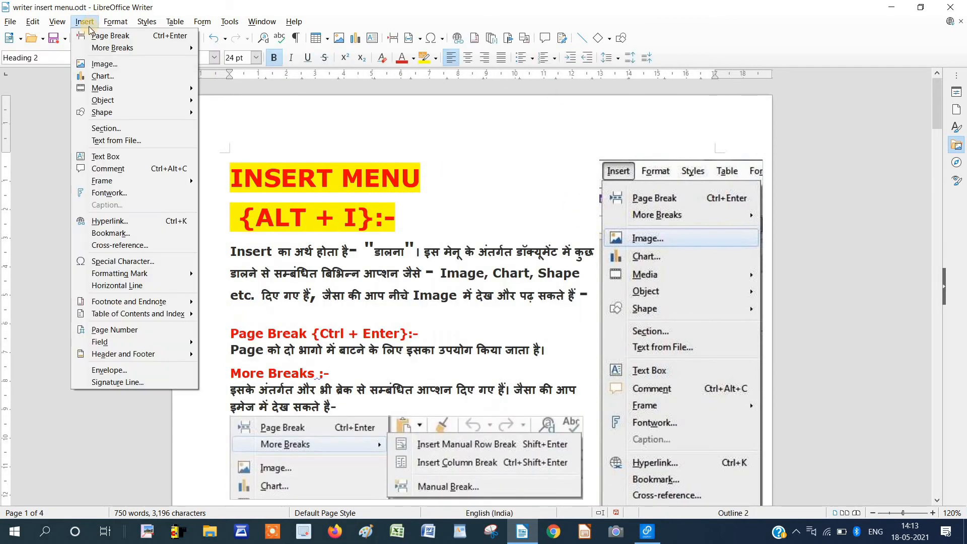
Insert a Retro-style Fontwork and move it up under the heading.
left_click(118, 196)
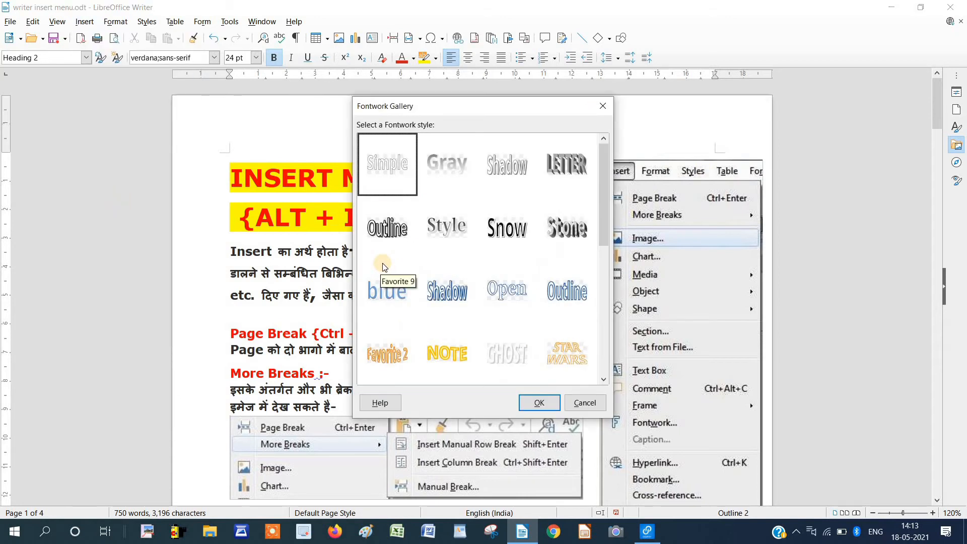
scroll(412, 250, "down", 5)
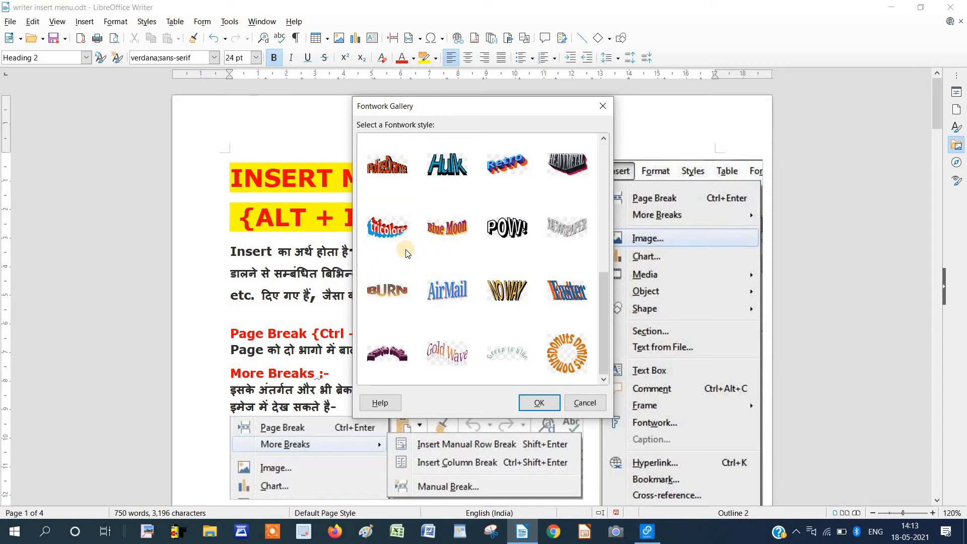
scroll(408, 253, "up", 3)
left_click(513, 353)
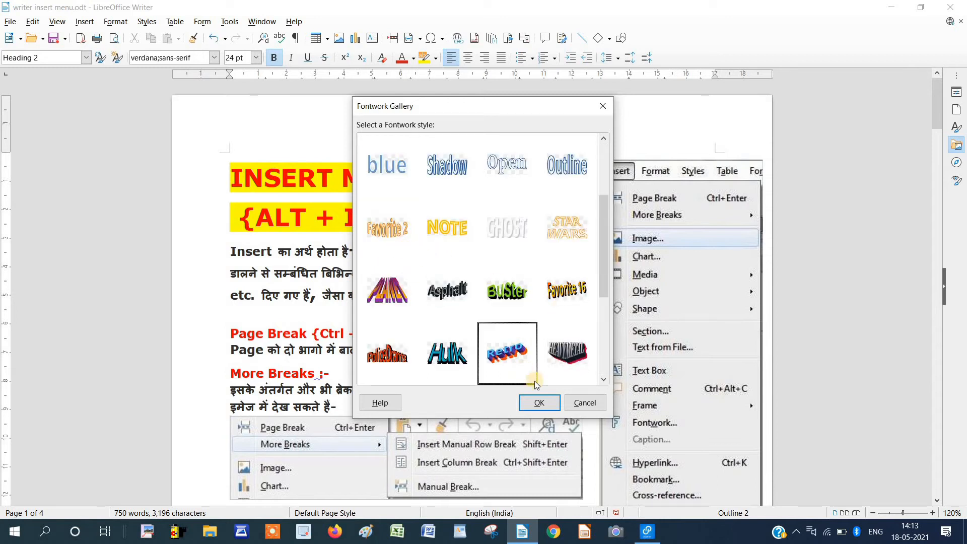
left_click(546, 407)
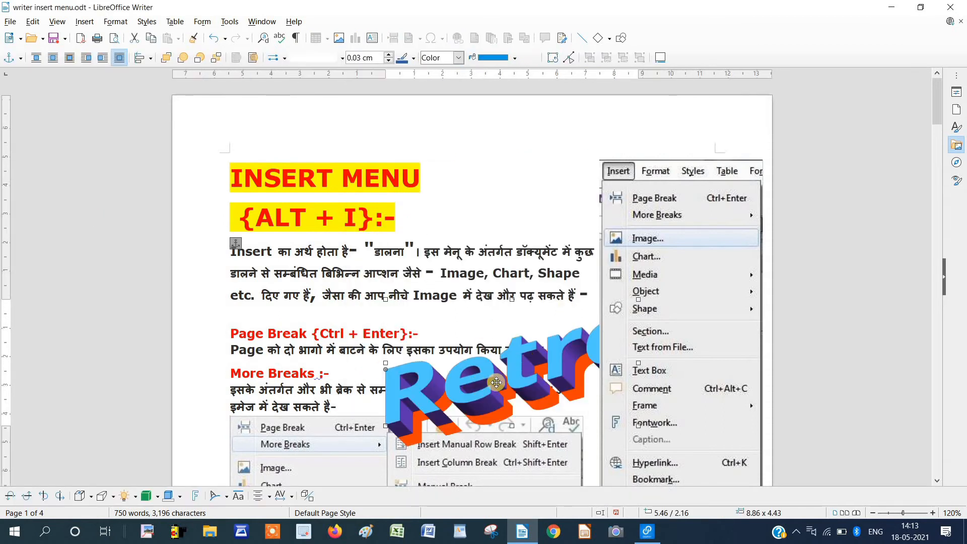
left_click_drag(473, 375, 342, 271)
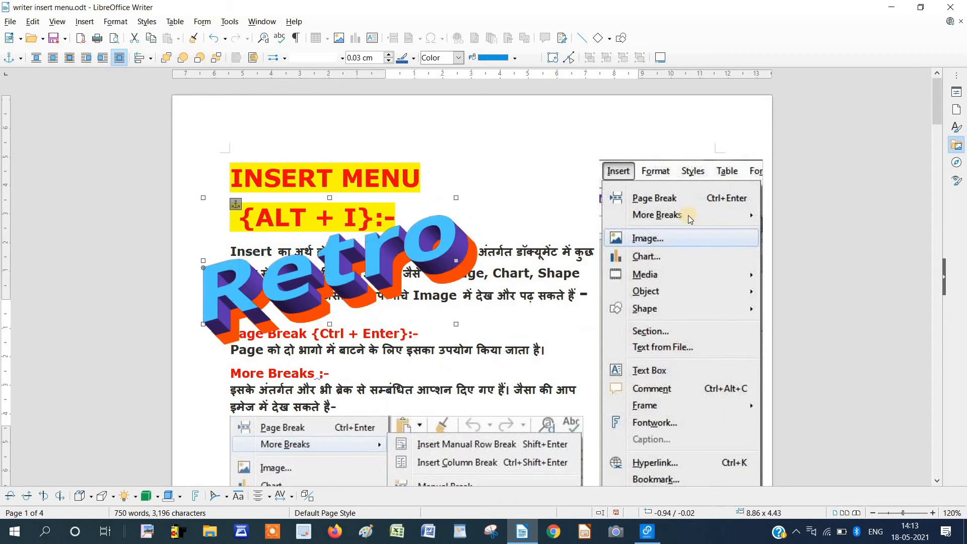
Change the Retro Fontwork's text to 'Avadh Computer'.
right_click(343, 271)
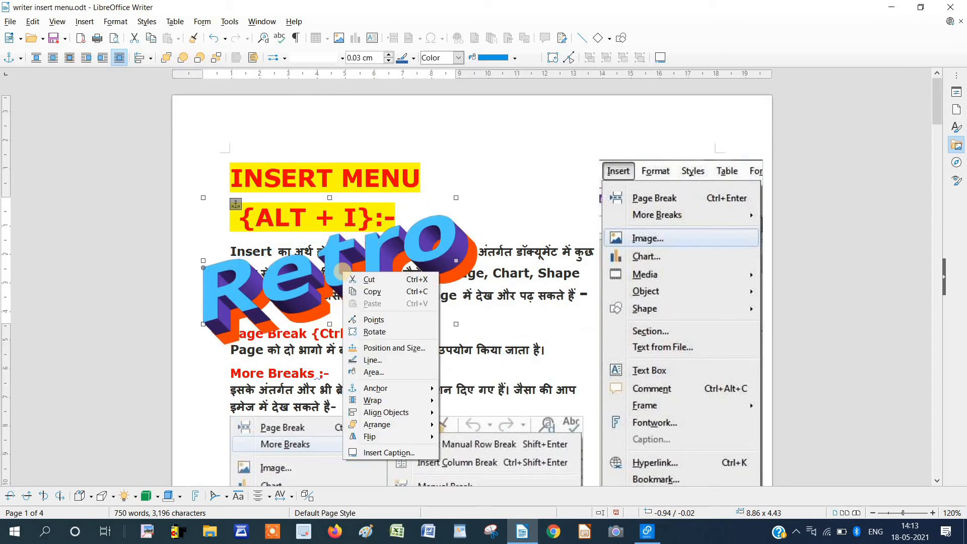
double_click(340, 274)
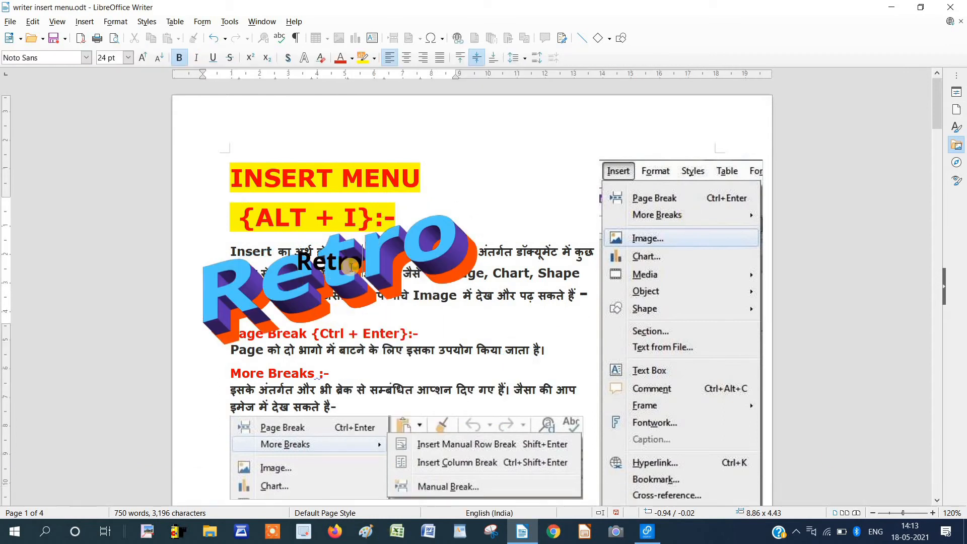
key("Escape")
left_click_drag(314, 270, 331, 260)
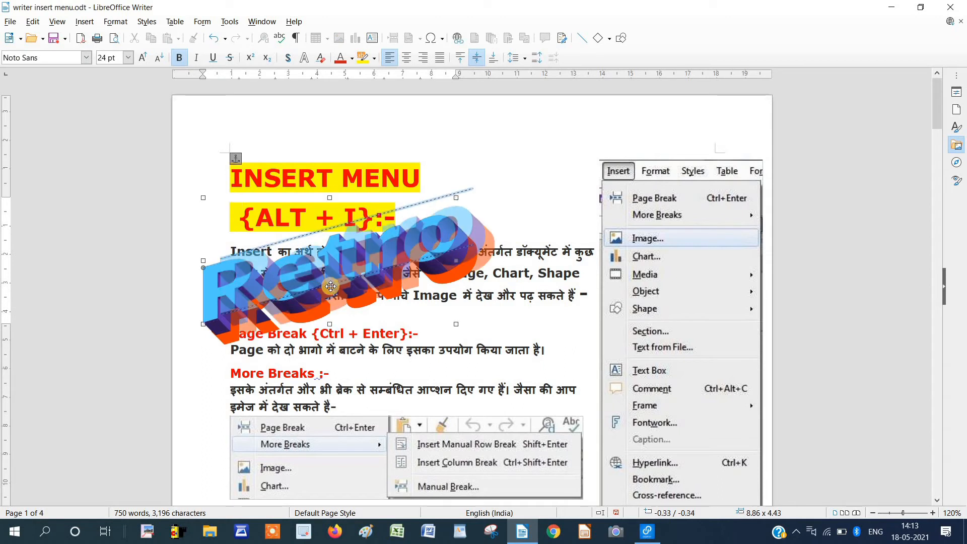
double_click(331, 286)
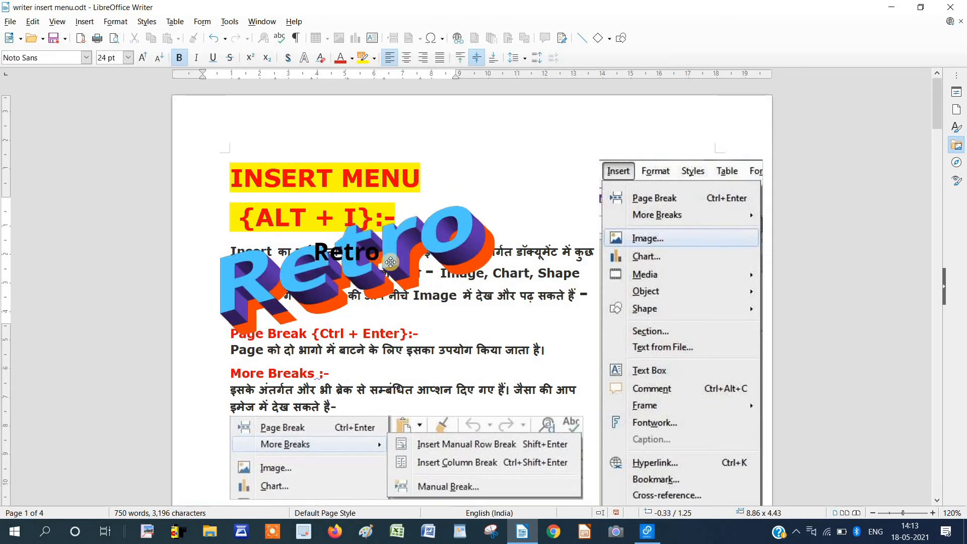
key("BackSpace")
key("BackSpace")
key("BackSpace")
key("BackSpace")
key("BackSpace")
type("AvA")
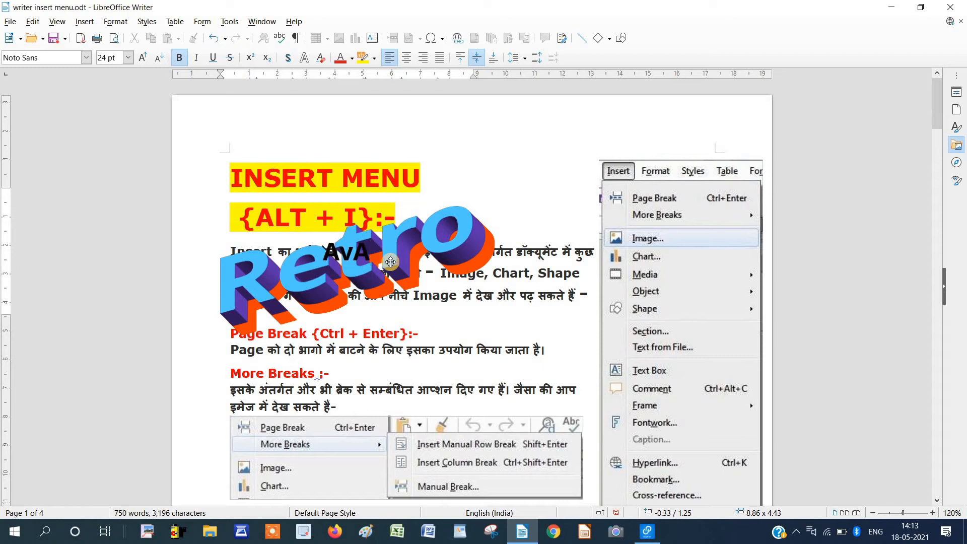
key("BackSpace")
type("adh Com")
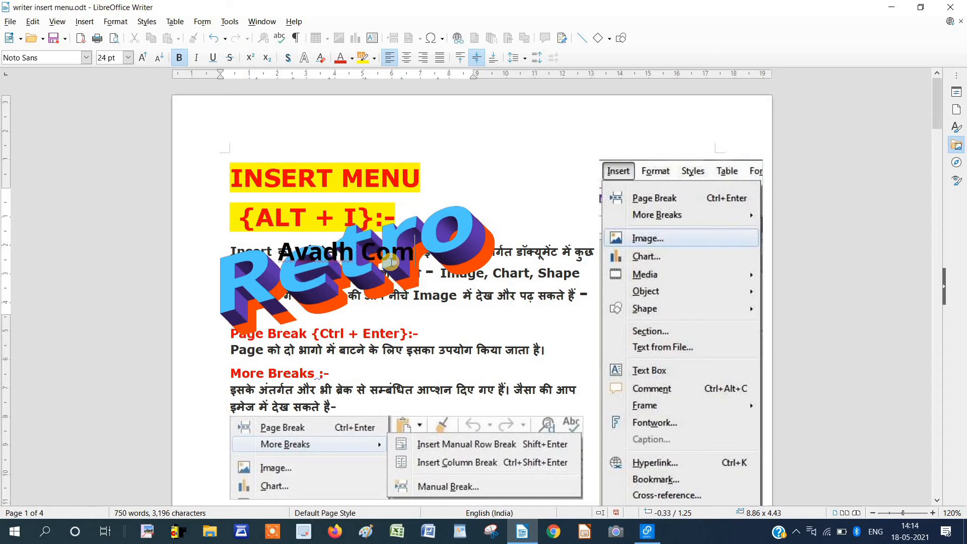
type("puter")
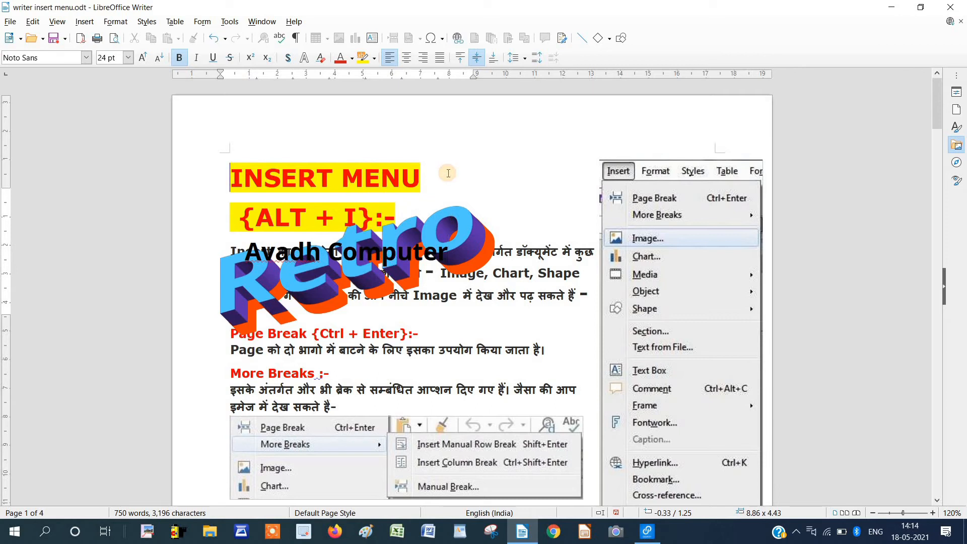
left_click(448, 173)
Move the Avadh Computer Fontwork below the headings, then delete it.
left_click(369, 252)
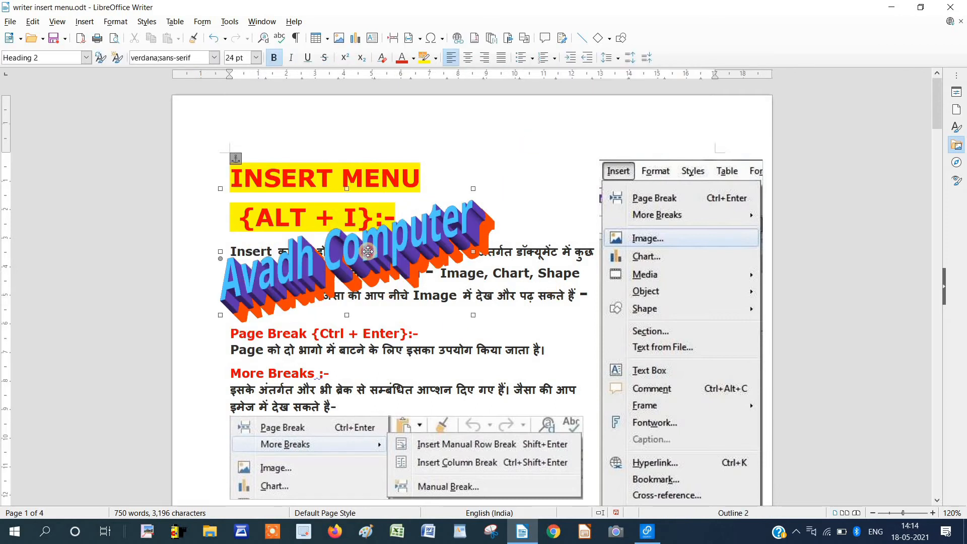
mouse_move(473, 190)
left_mouse_down()
mouse_move(488, 226)
mouse_move(541, 196)
mouse_move(512, 237)
mouse_move(430, 280)
mouse_move(421, 272)
mouse_move(428, 254)
left_mouse_up()
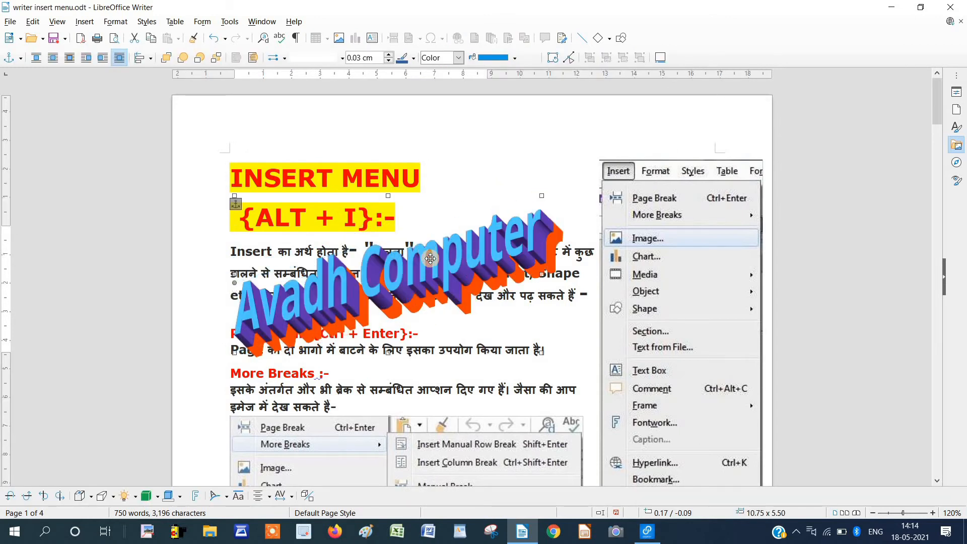
key("Delete")
left_click(85, 22)
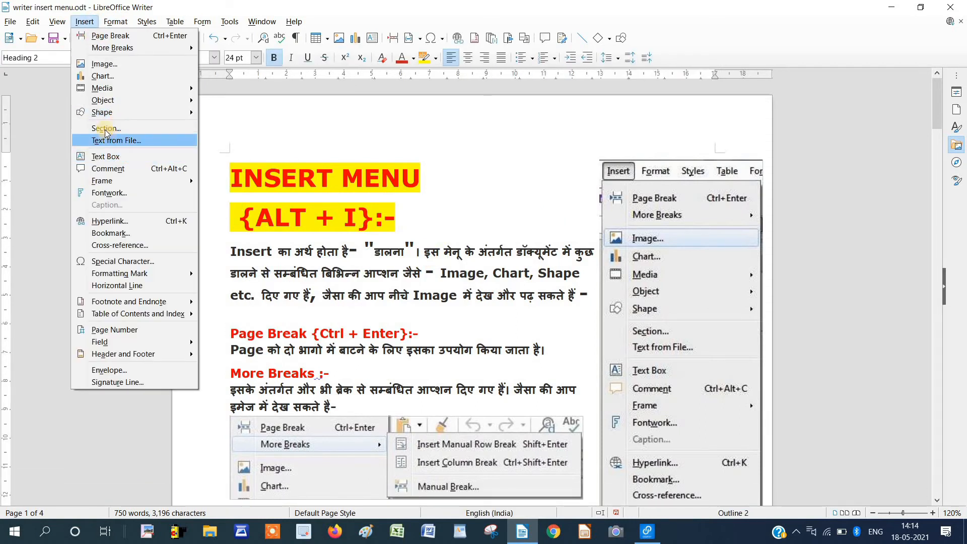
Insert a Tricolore Fontwork and change its text to 'Avadh Computer'.
left_click(452, 245)
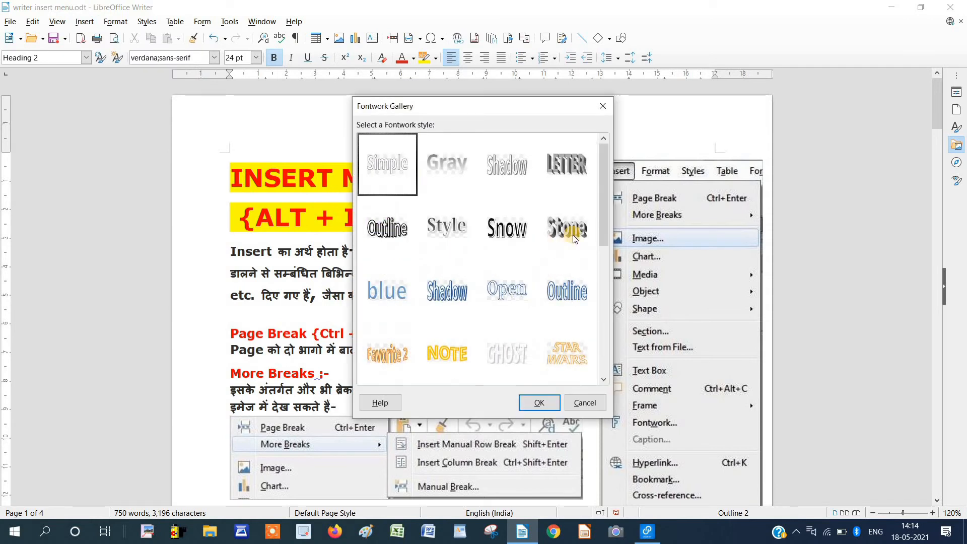
left_click_drag(603, 187, 597, 282)
left_click(387, 352)
left_click(539, 403)
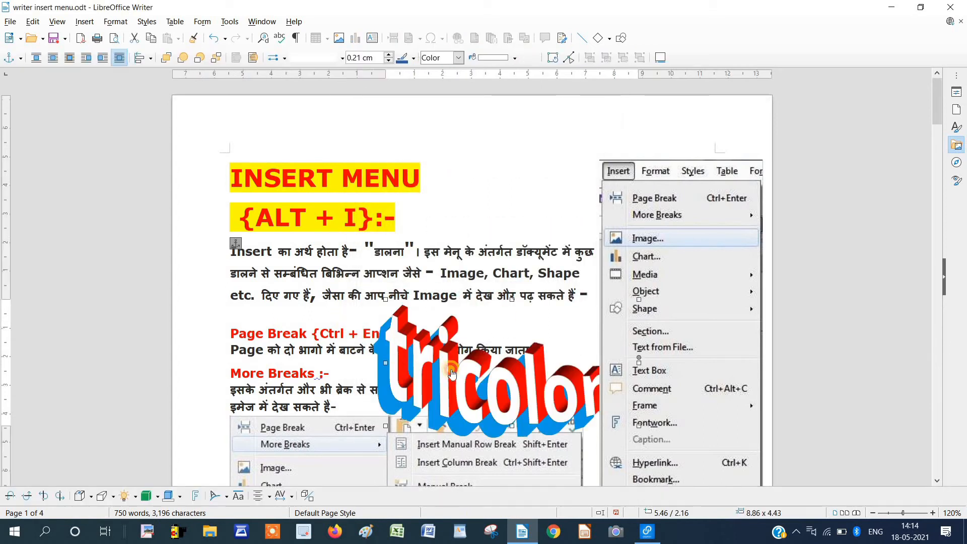
double_click(452, 372)
key("BackSpace")
key("BackSpace")
key("BackSpace")
key("BackSpace")
key("BackSpace")
key("BackSpace")
key("BackSpace")
key("BackSpace")
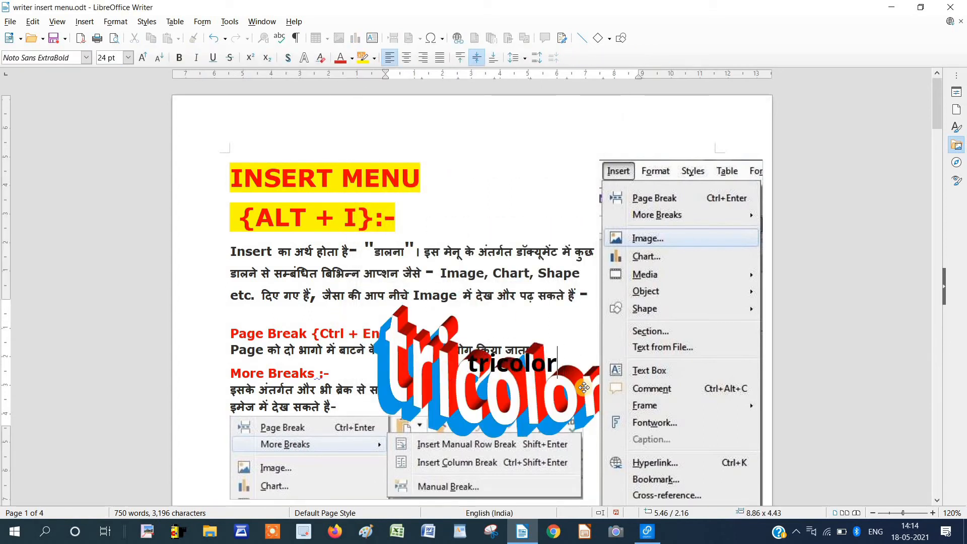
key("BackSpace")
type("Avadh Computer")
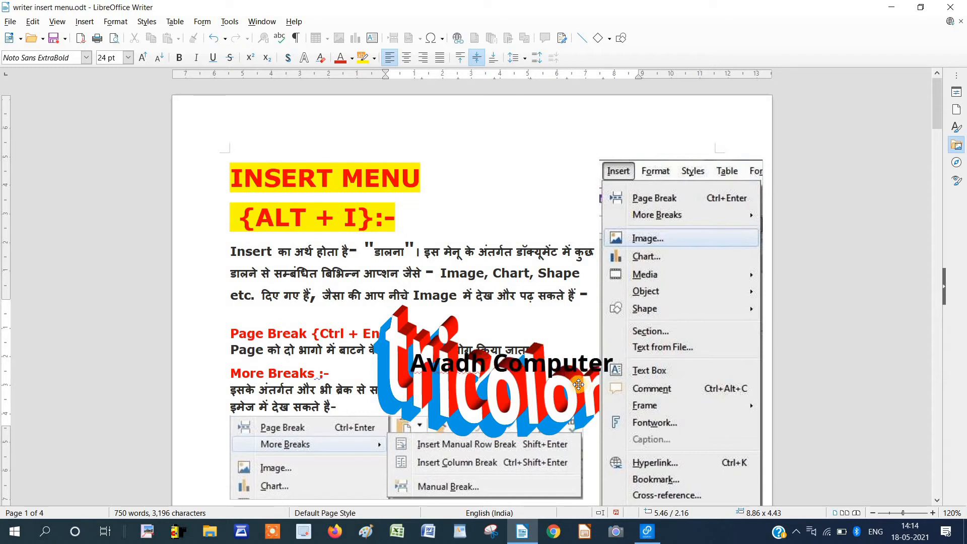
left_click(450, 268)
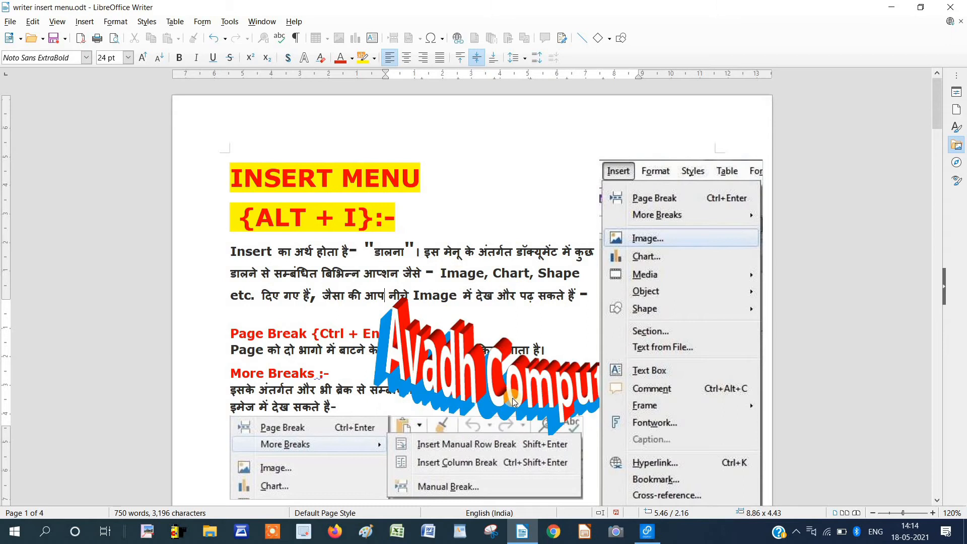
Move the Fontwork over the body text, enlarge it to 10.00 x 4.97, then delete it.
left_click_drag(494, 387, 344, 363)
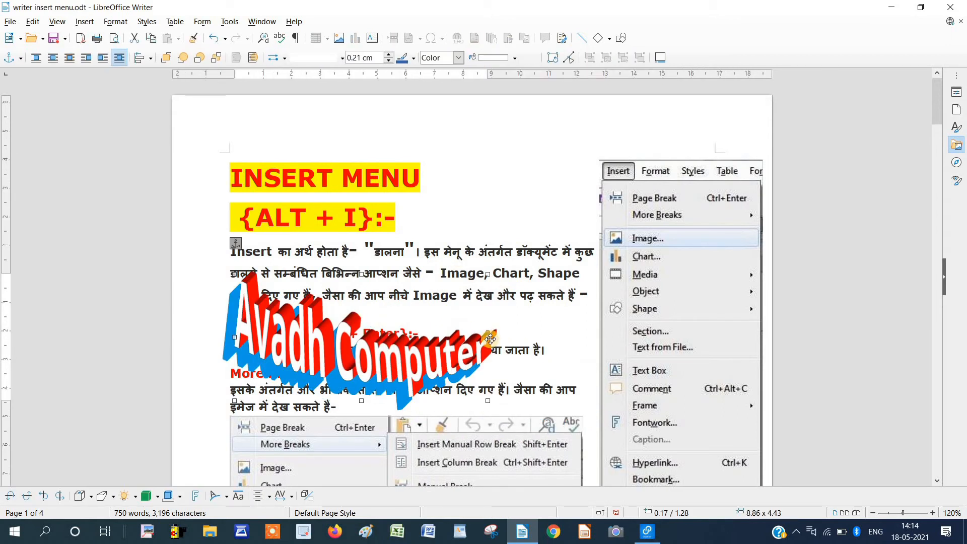
left_click_drag(490, 338, 521, 345)
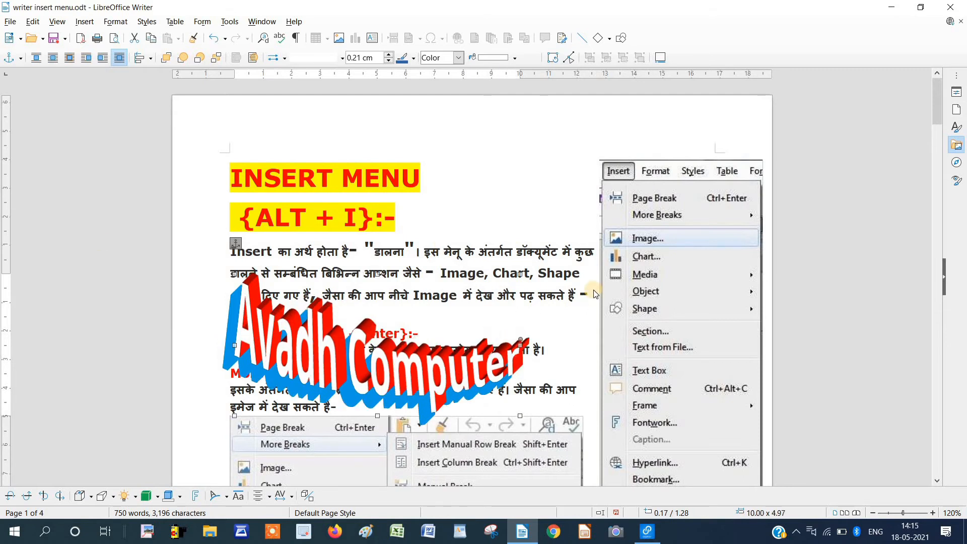
key("Delete")
left_click(85, 21)
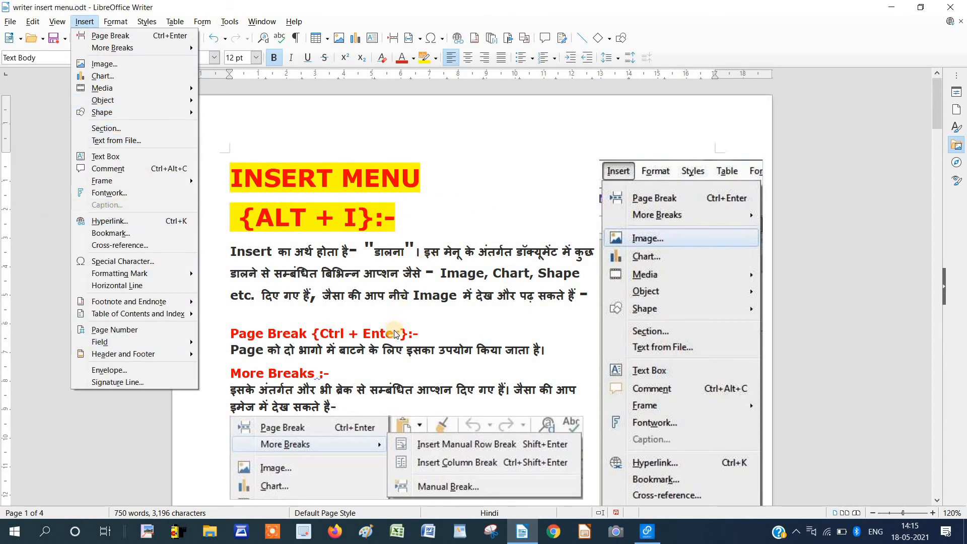
Select the More Breaks screenshot and add a Figure 1 caption beneath it.
left_click(466, 449)
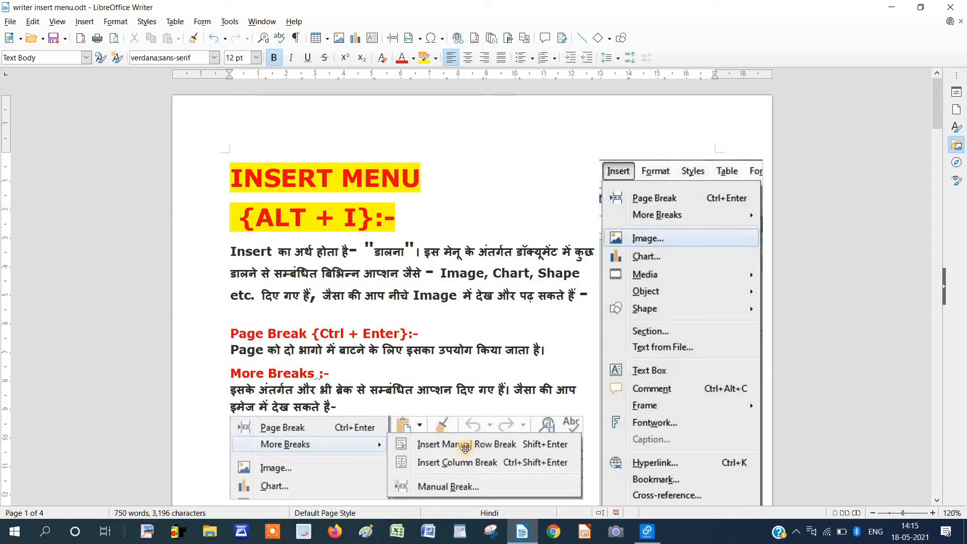
left_click(465, 448)
left_click(86, 24)
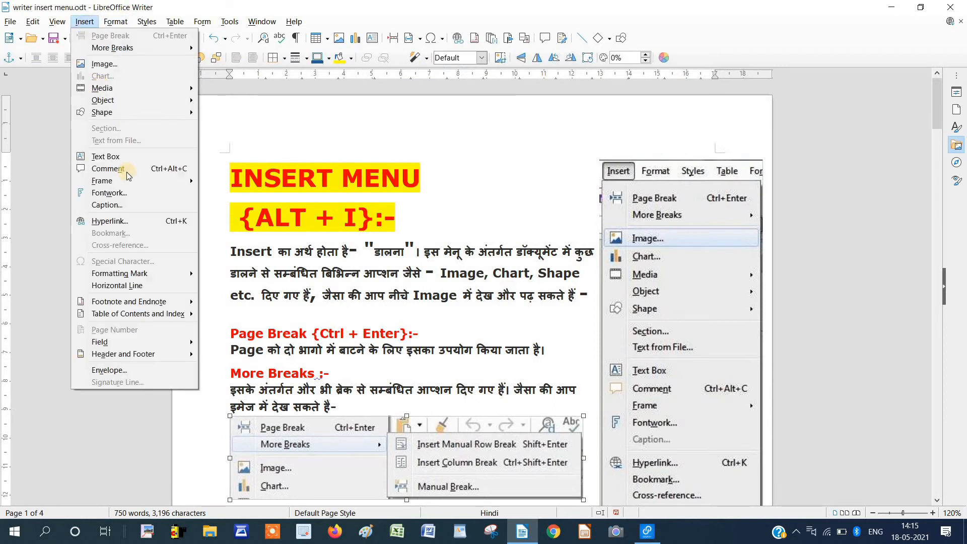
left_click(143, 205)
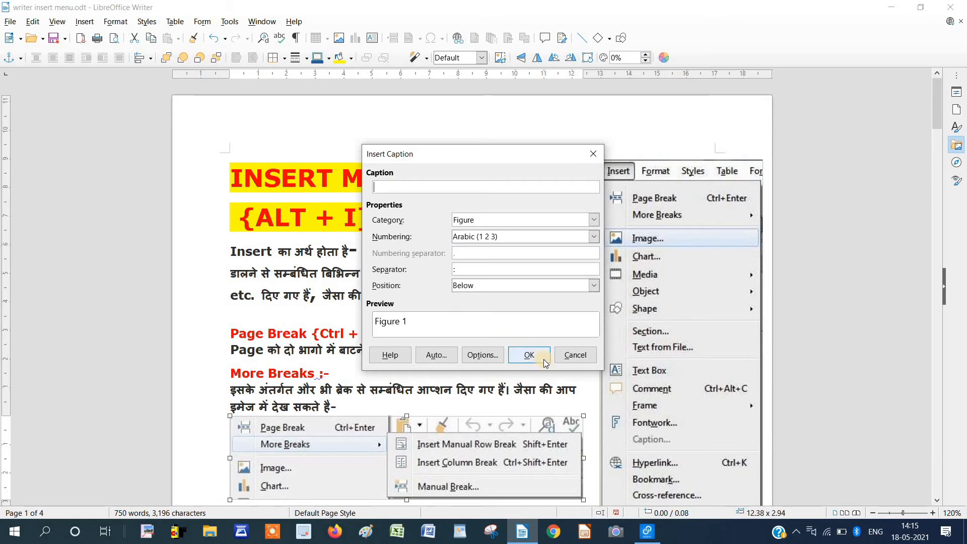
left_click(529, 355)
Reopen the image's caption settings from its context menu and dismiss them unchanged.
scroll(289, 376, "down", 5)
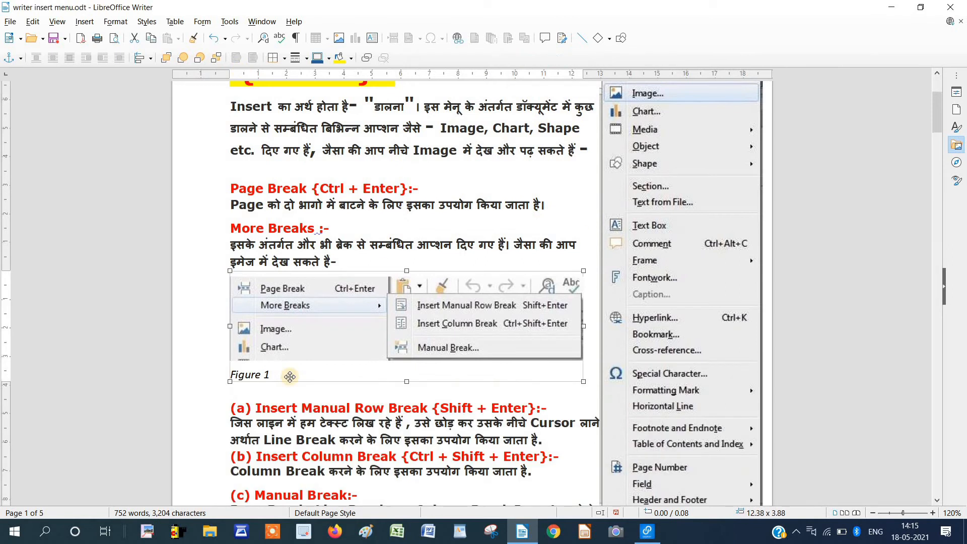
right_click(370, 361)
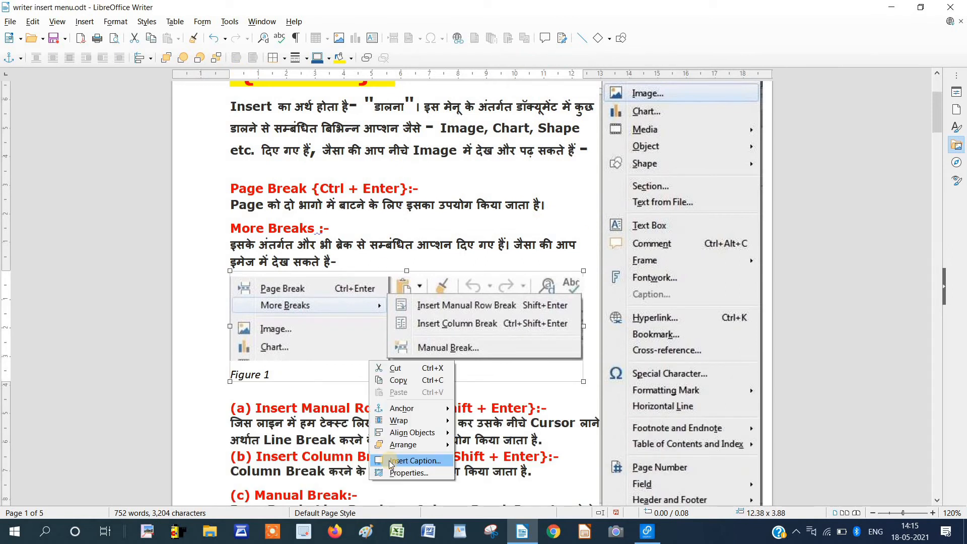
left_click(411, 456)
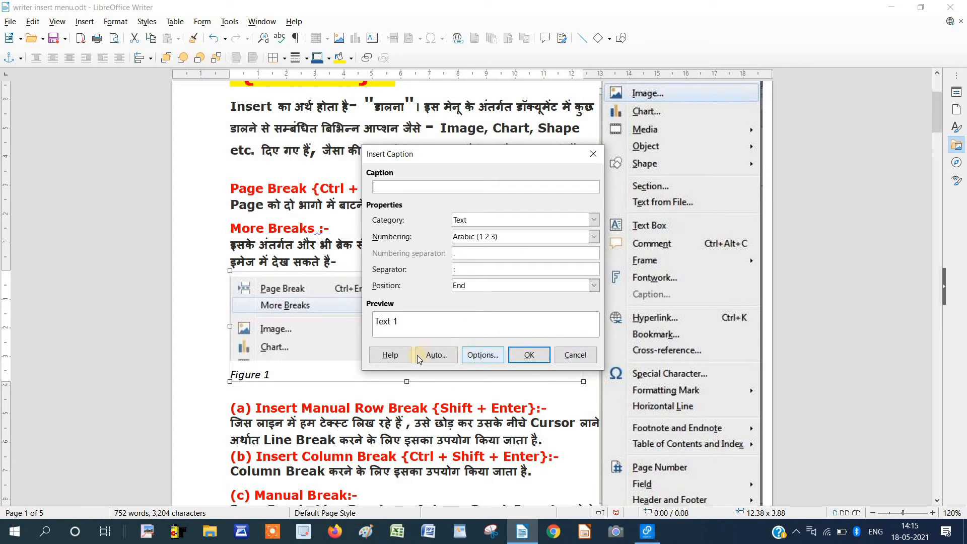
left_click(575, 356)
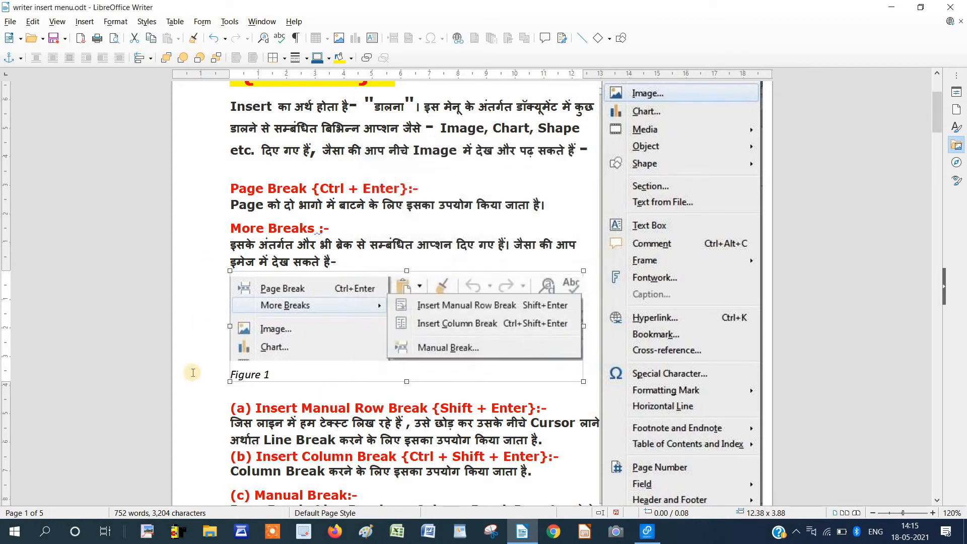
Place the cursor at the end of the Manual Break explanation.
left_click(83, 23)
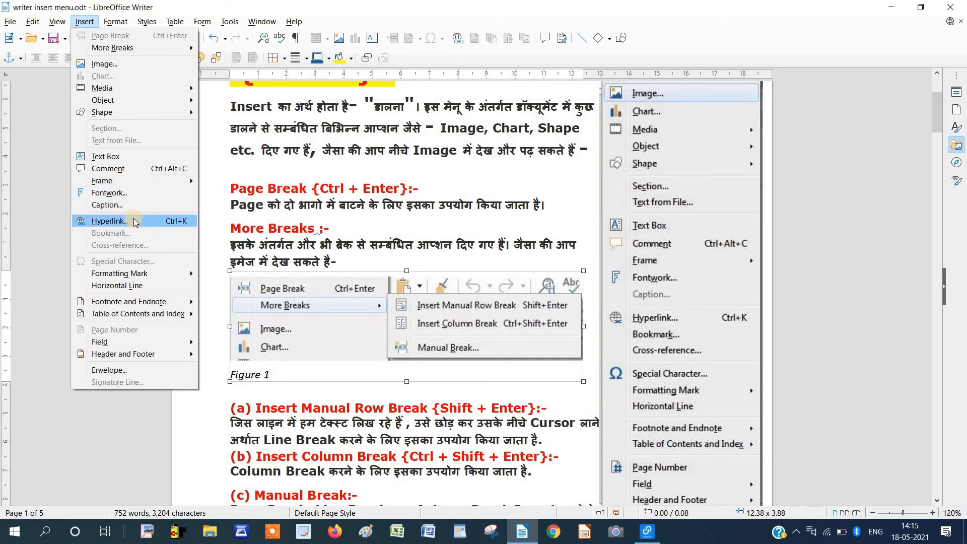
left_click(363, 200)
scroll(364, 203, "up", 1)
scroll(363, 199, "up", 3)
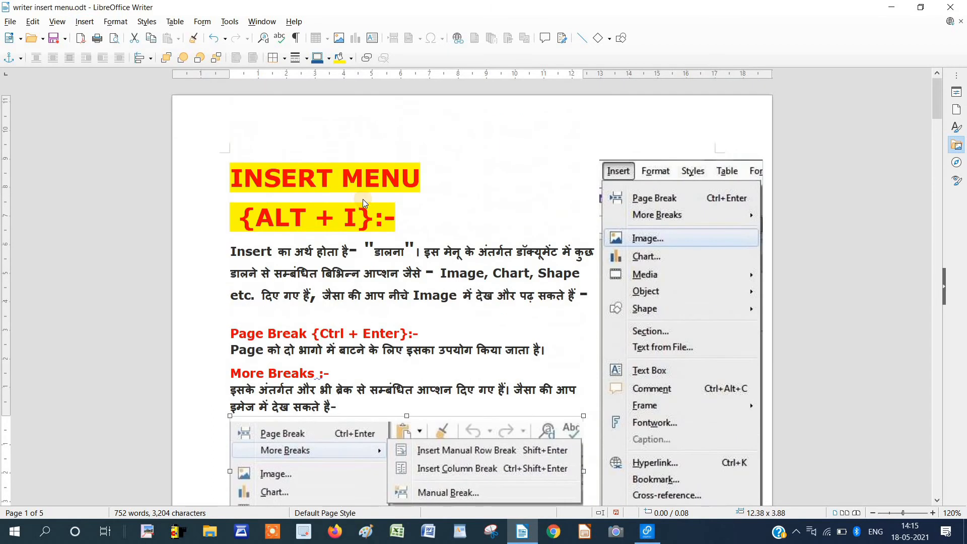
scroll(363, 199, "down", 12)
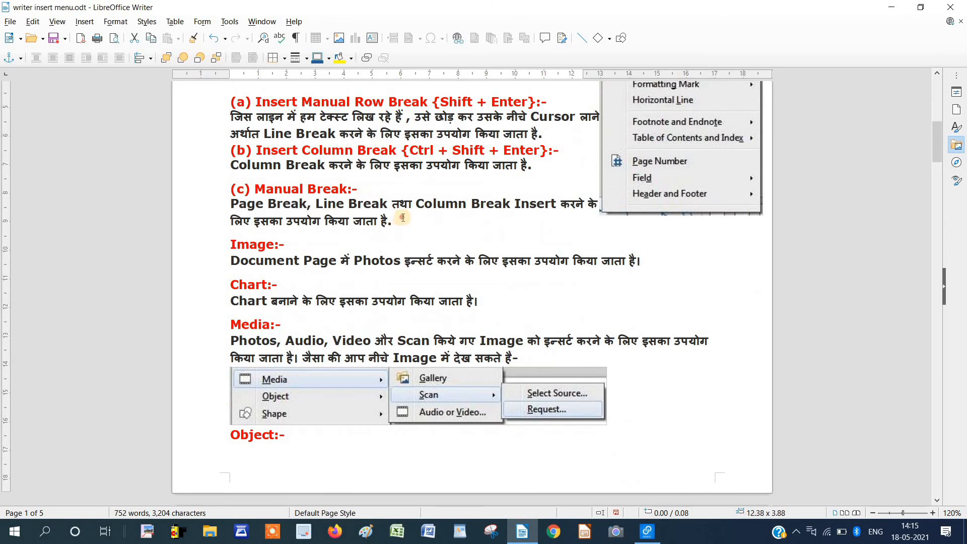
left_click(403, 218)
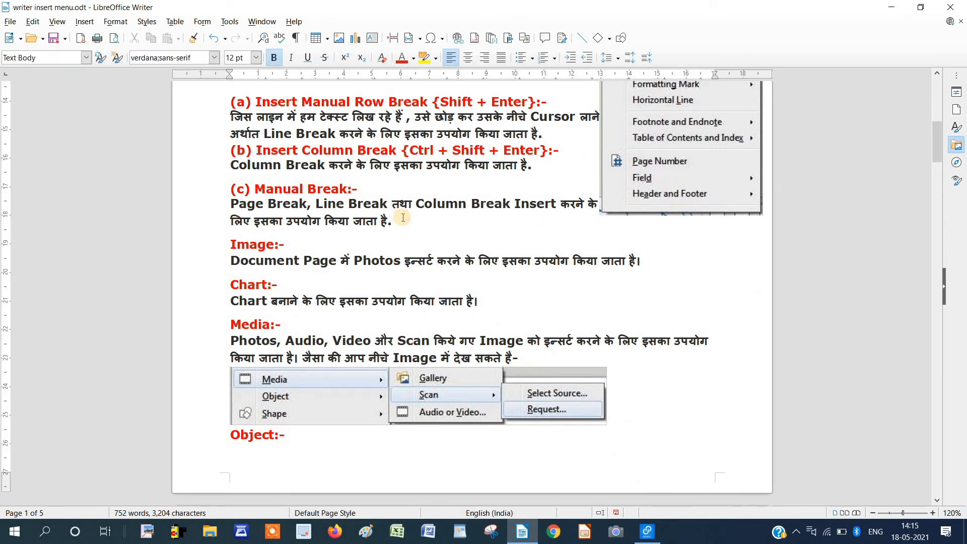
key("Return")
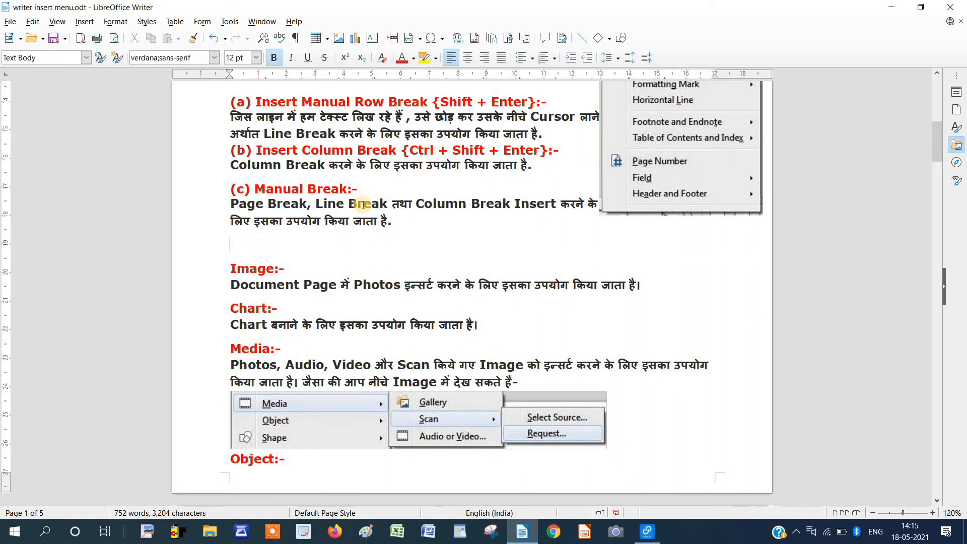
left_click(89, 22)
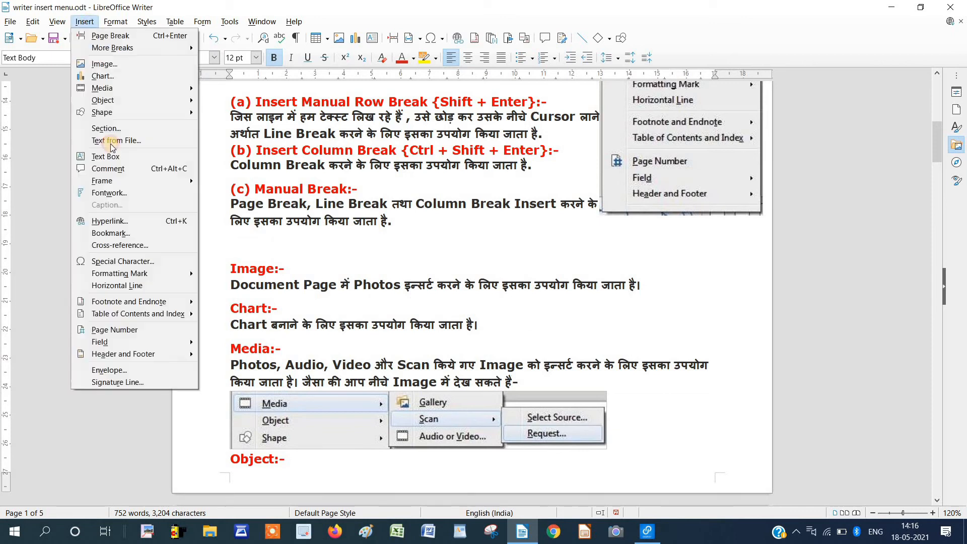
left_click(135, 222)
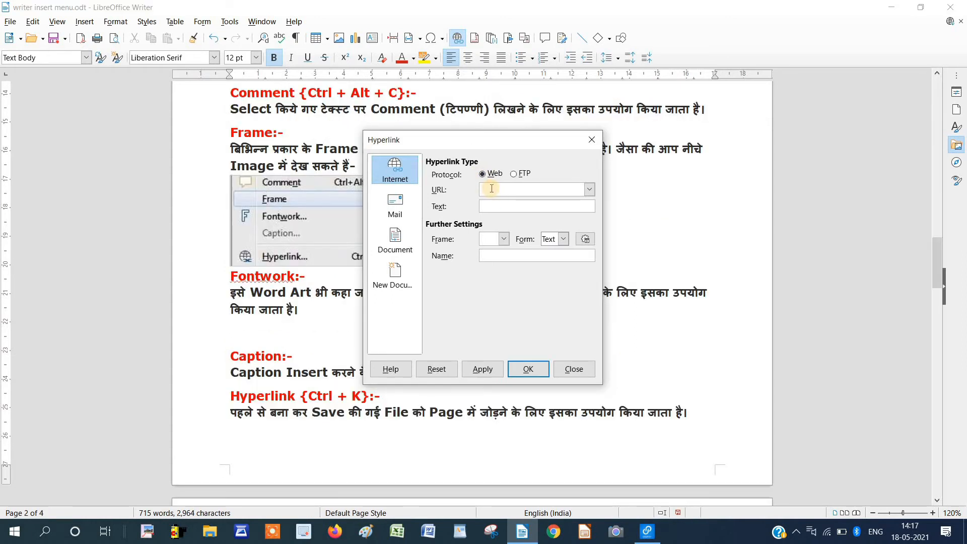
type(".aiitgonda.com")
left_click(488, 206)
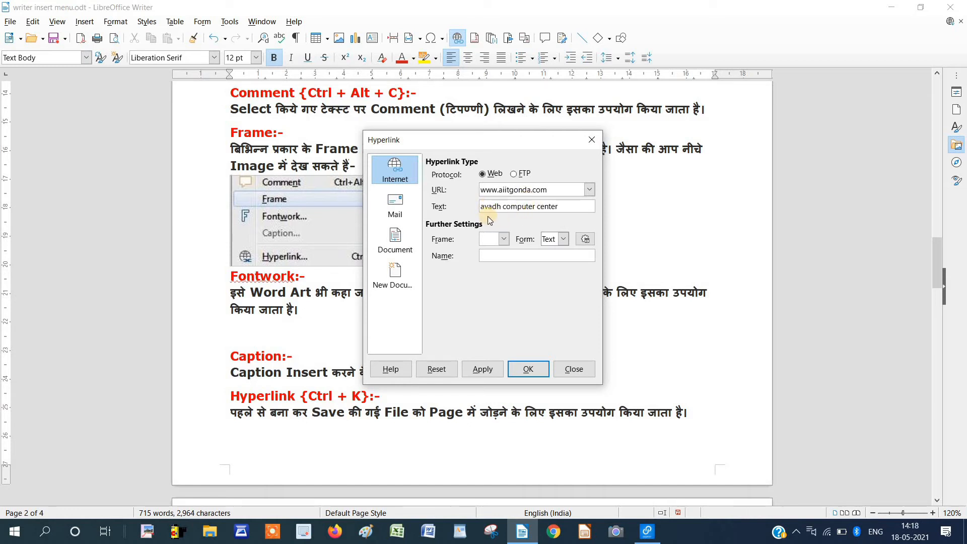
left_click(532, 371)
left_click(406, 341)
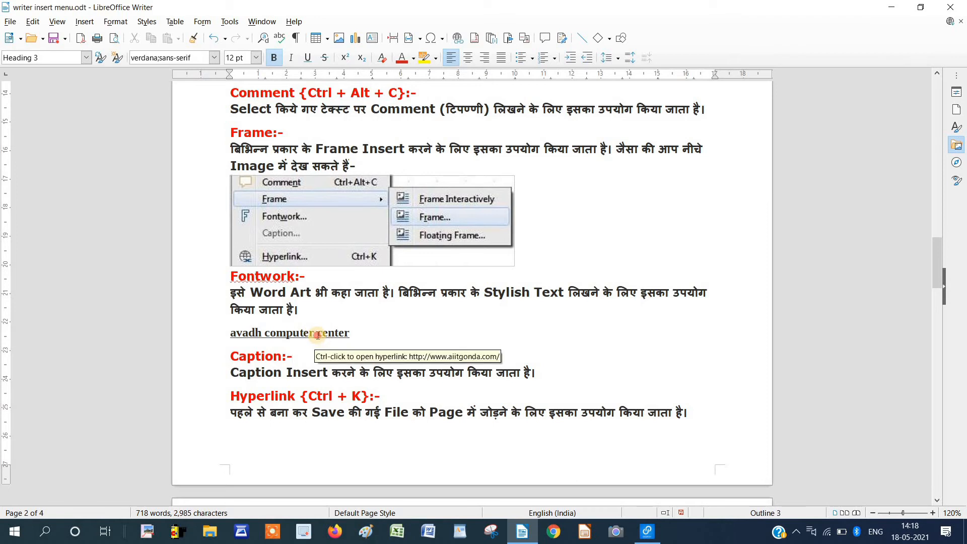
Follow the link to confirm aiitgonda.com opens in the browser, then close the browser.
left_click(318, 335, "ctrl")
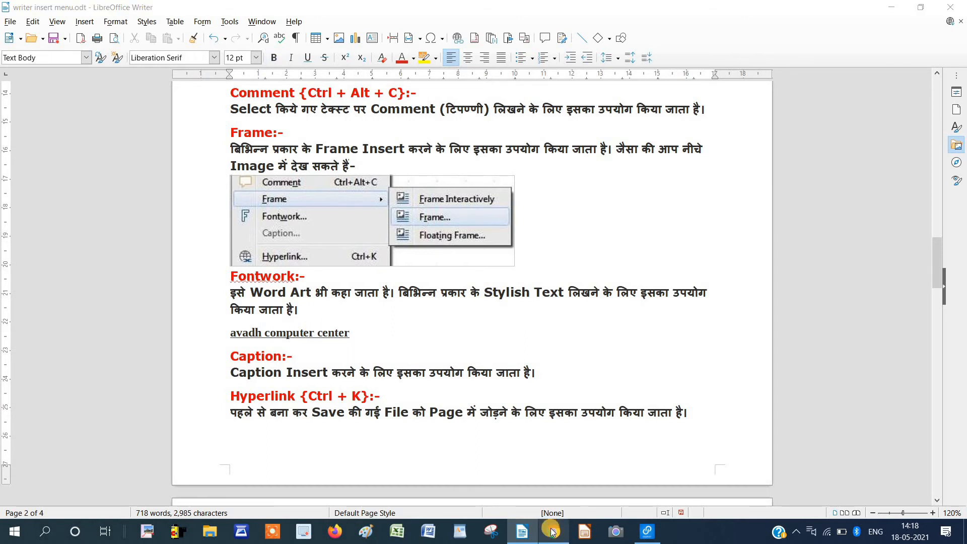
left_click(552, 533)
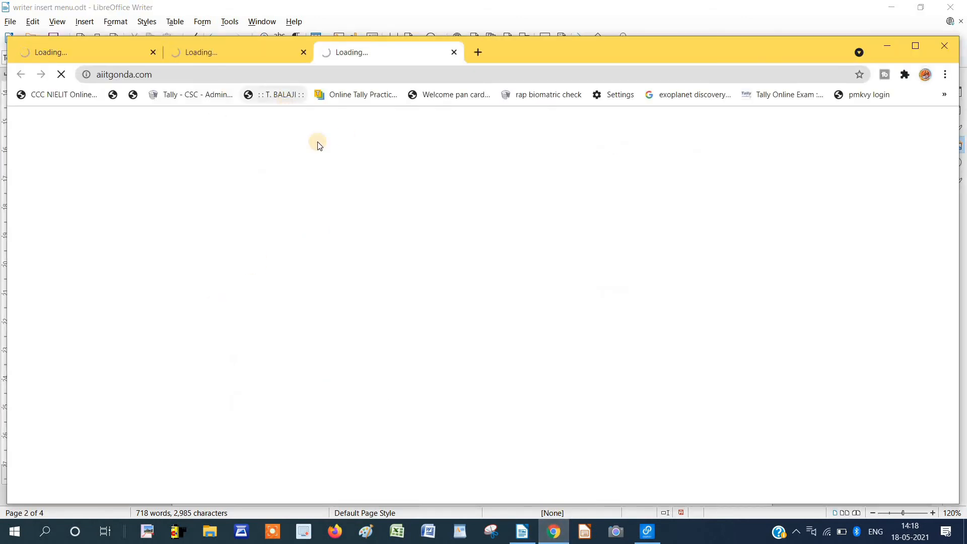
key("ctrl+w")
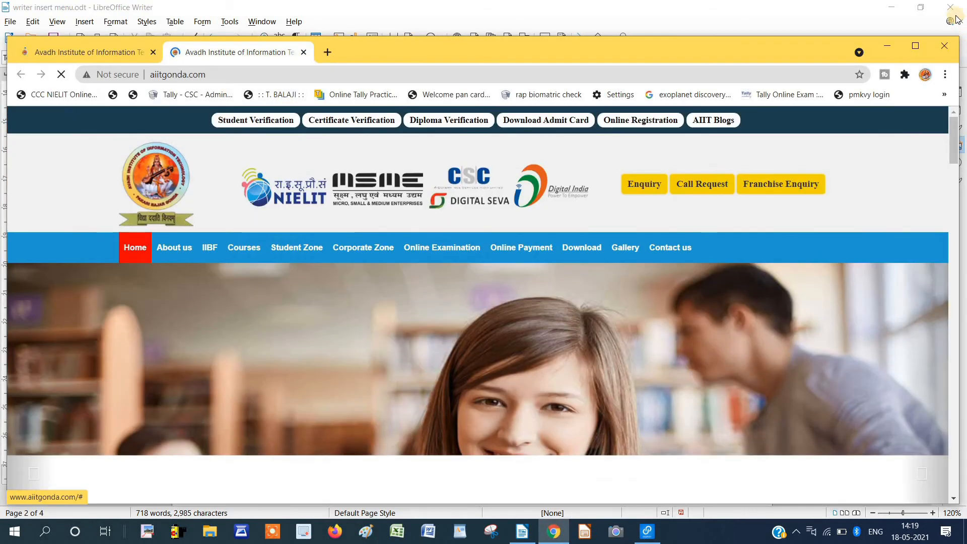
key("alt+F4")
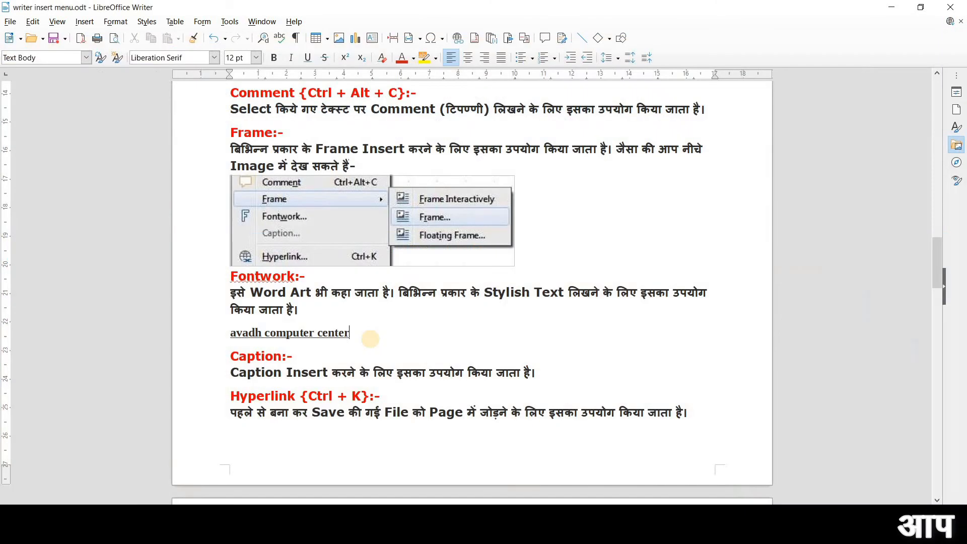
On a new line, choose Computer is an electronic device.docx as a document hyperlink target.
key("Return")
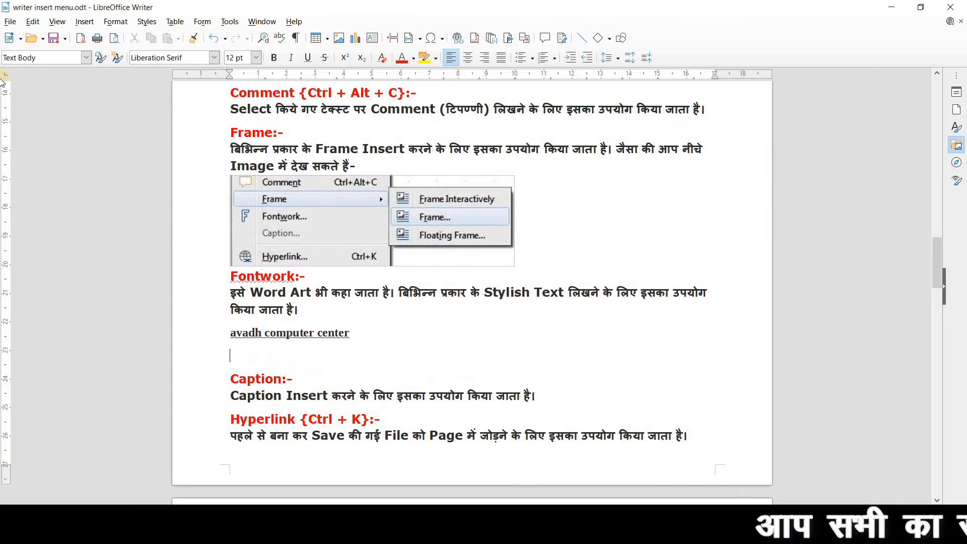
left_click(84, 21)
left_click(114, 222)
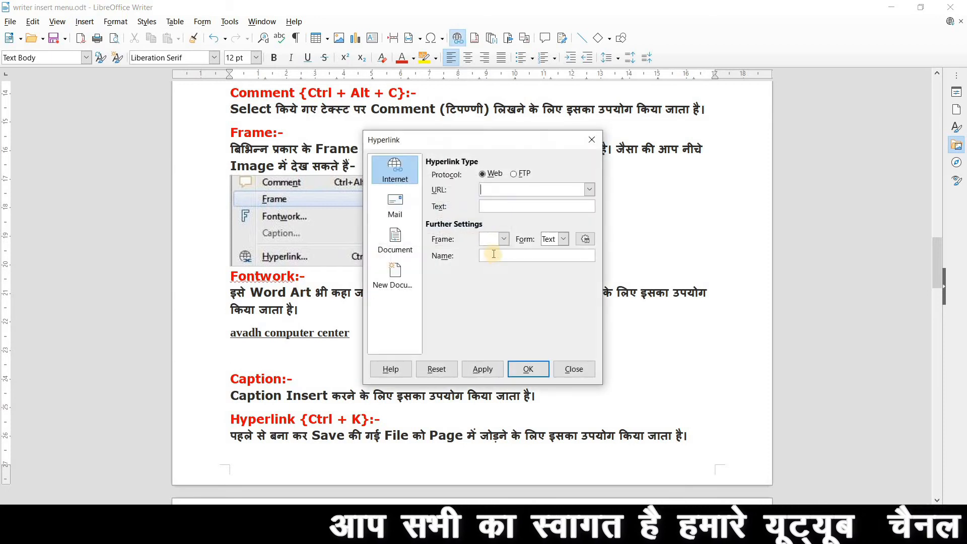
left_click(394, 212)
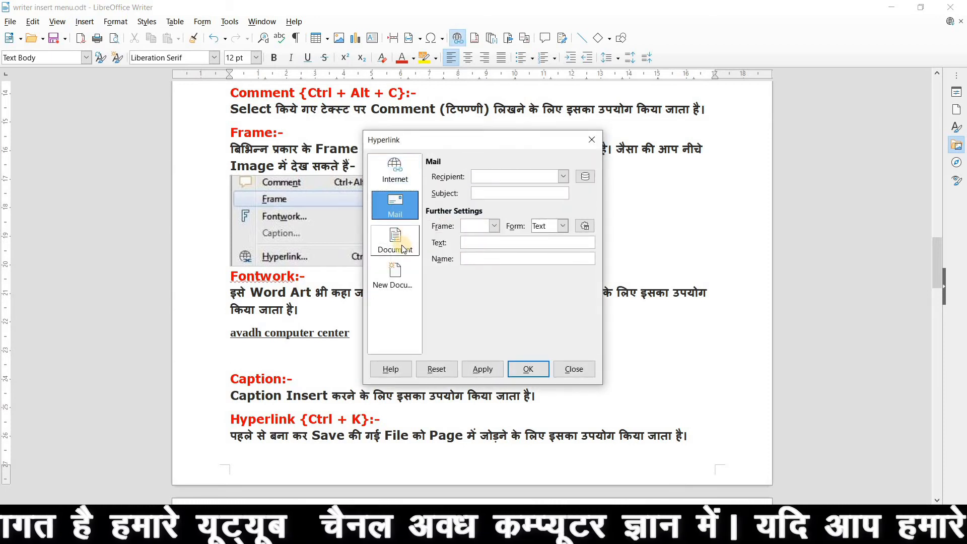
left_click(403, 249)
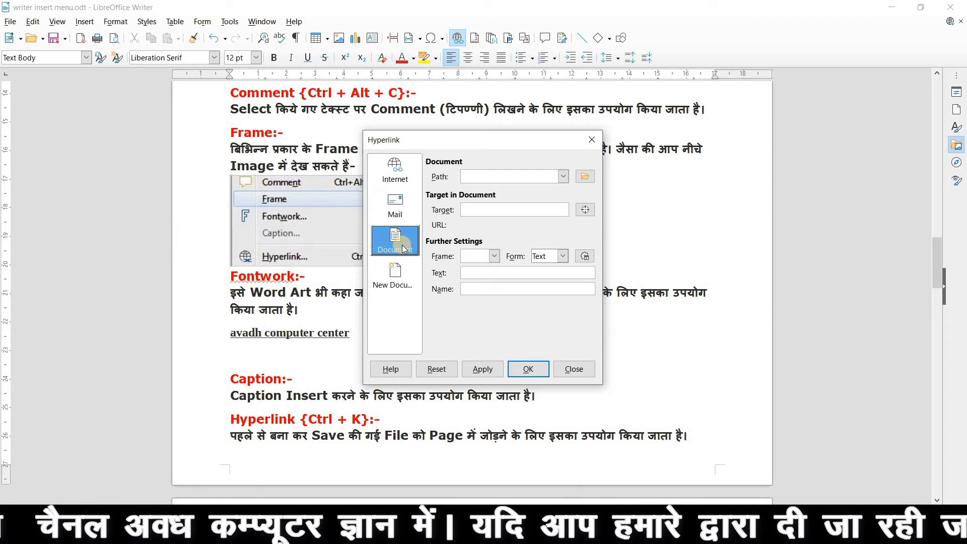
left_click(586, 177)
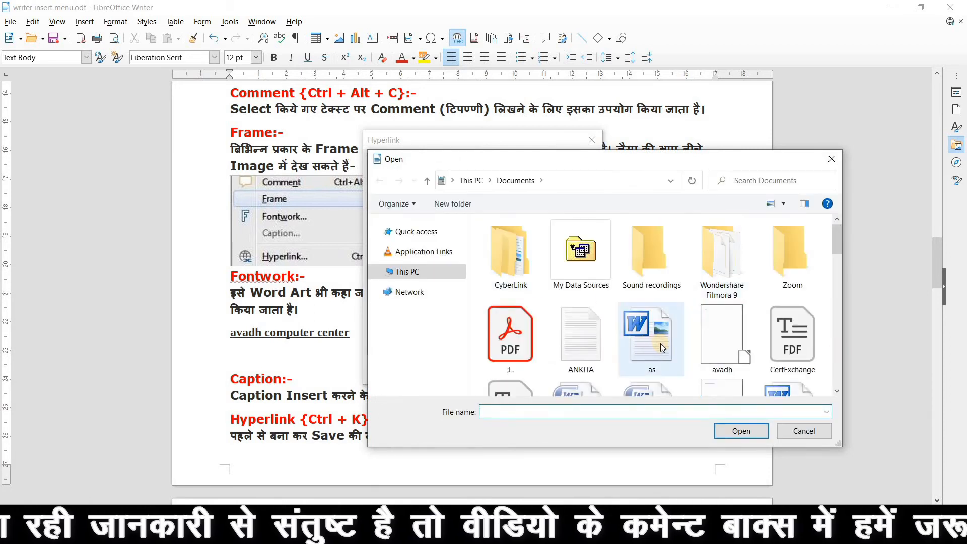
scroll(630, 347, "down", 1)
left_click(601, 349)
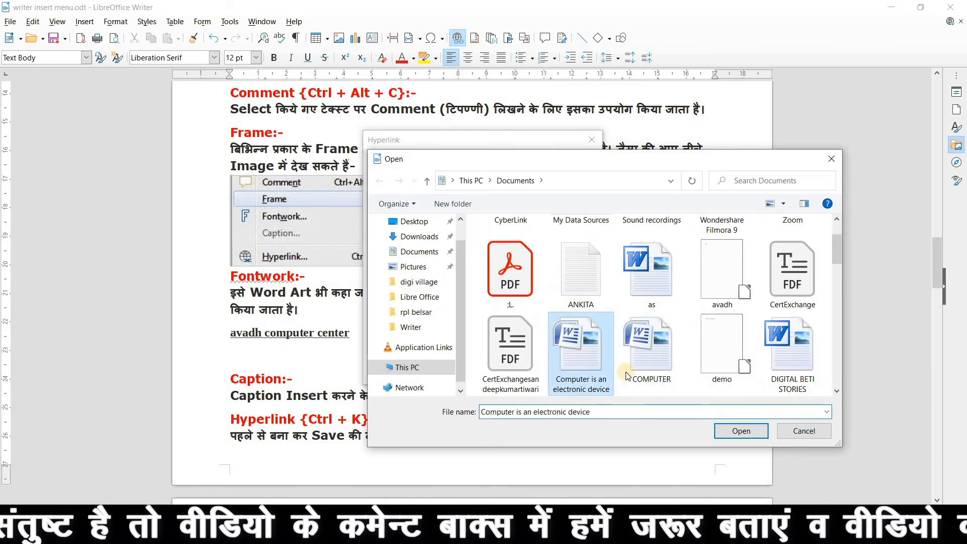
left_click(741, 431)
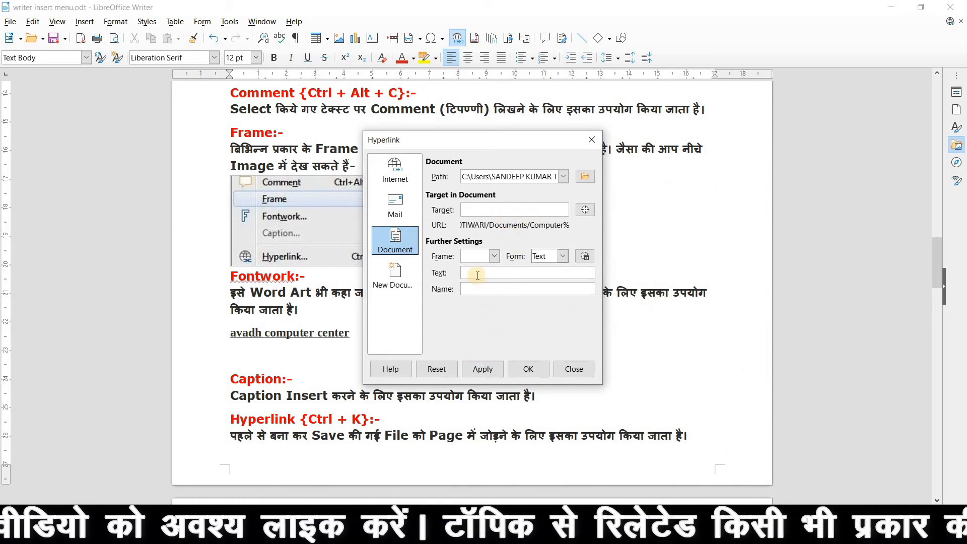
Insert the document hyperlink and follow it to open the file in Word.
left_click(519, 371)
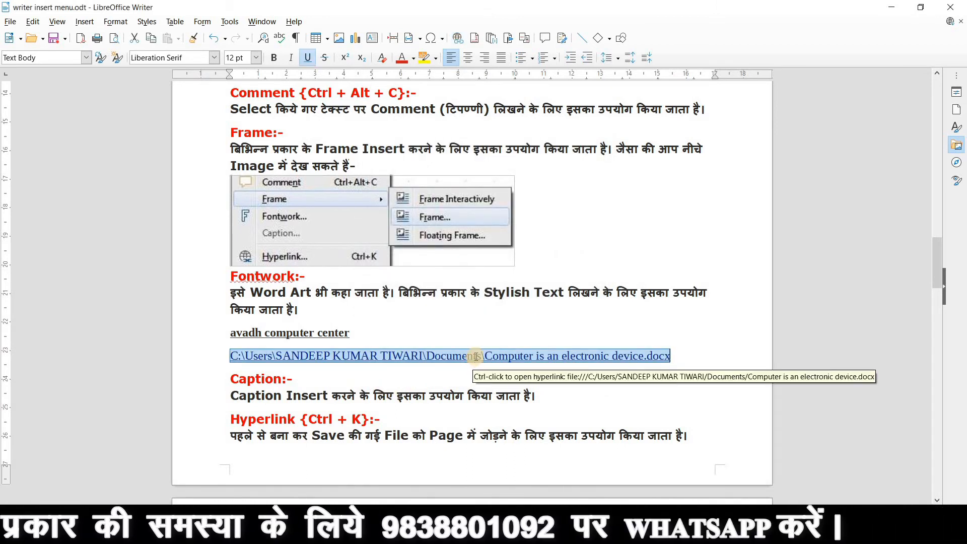
left_click(476, 356)
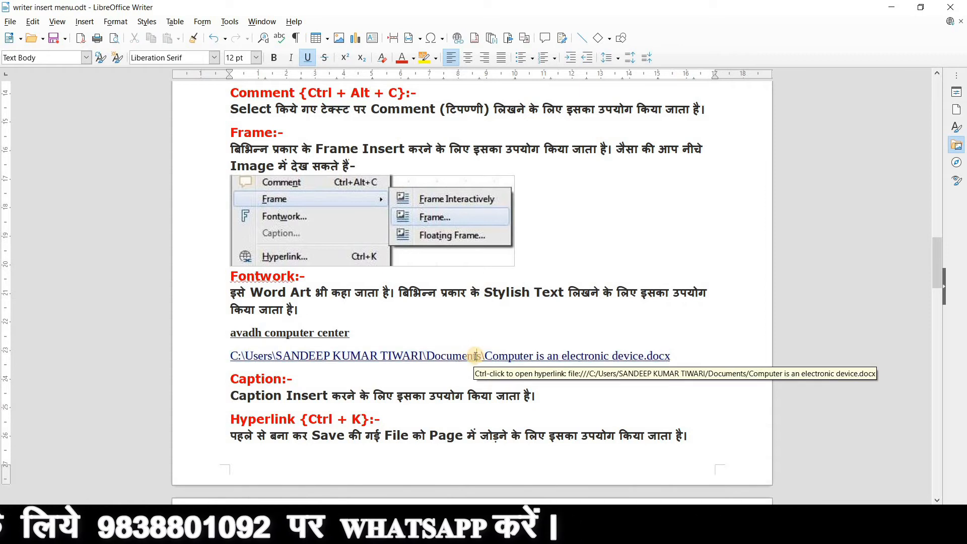
left_click(475, 356, "ctrl")
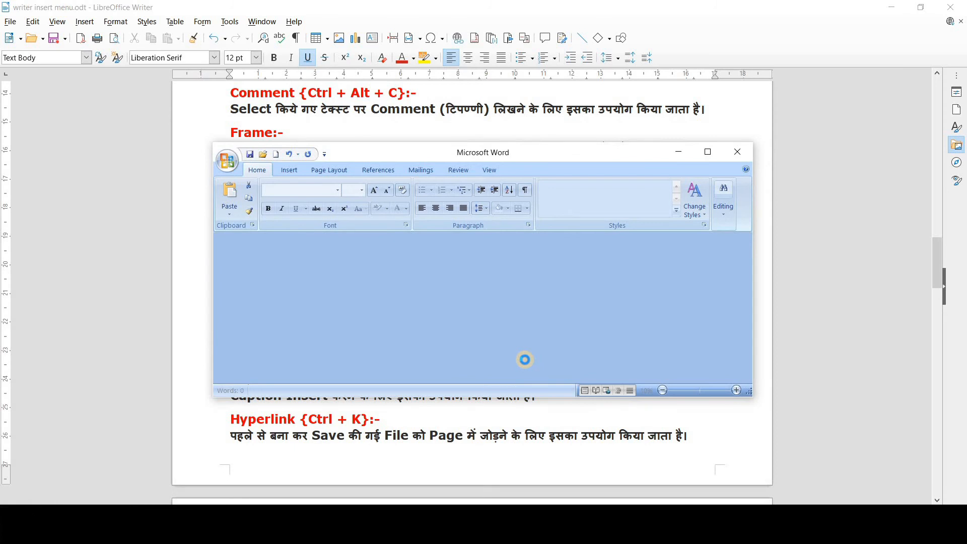
Maximize the Computer is an electronic device document in Word, then close Word.
left_click(708, 152)
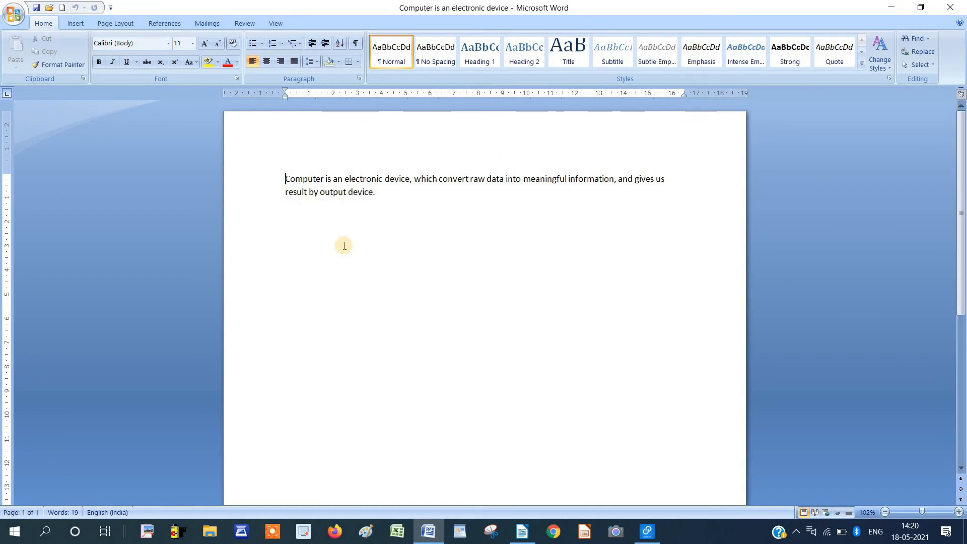
left_click(959, 5)
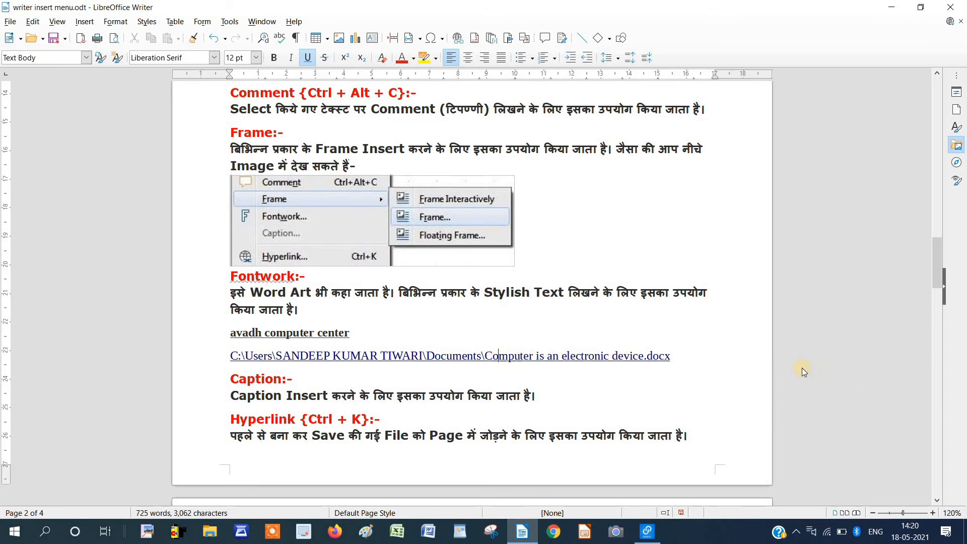
Add an empty line below the document link and browse the hyperlink types, including Mail, without linking.
left_click(674, 352)
key("Return")
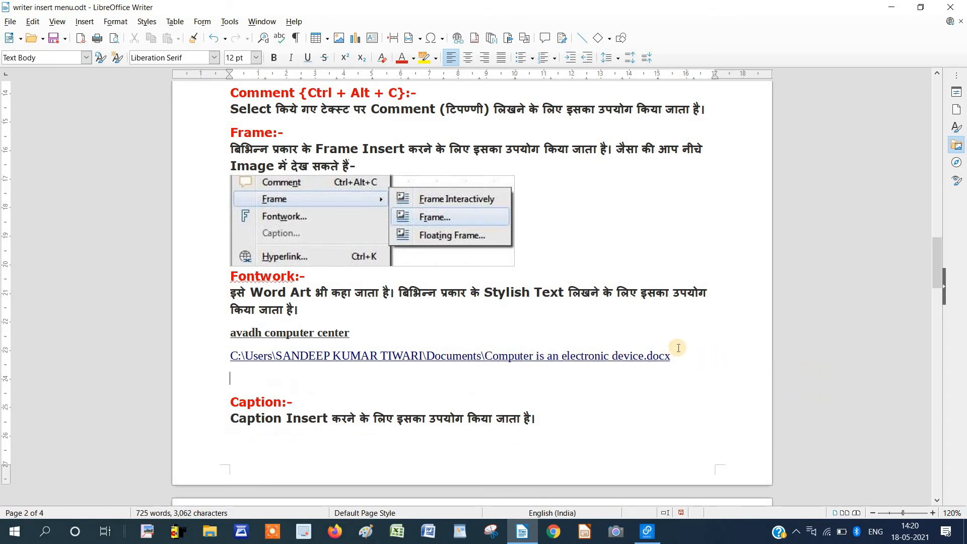
left_click(84, 21)
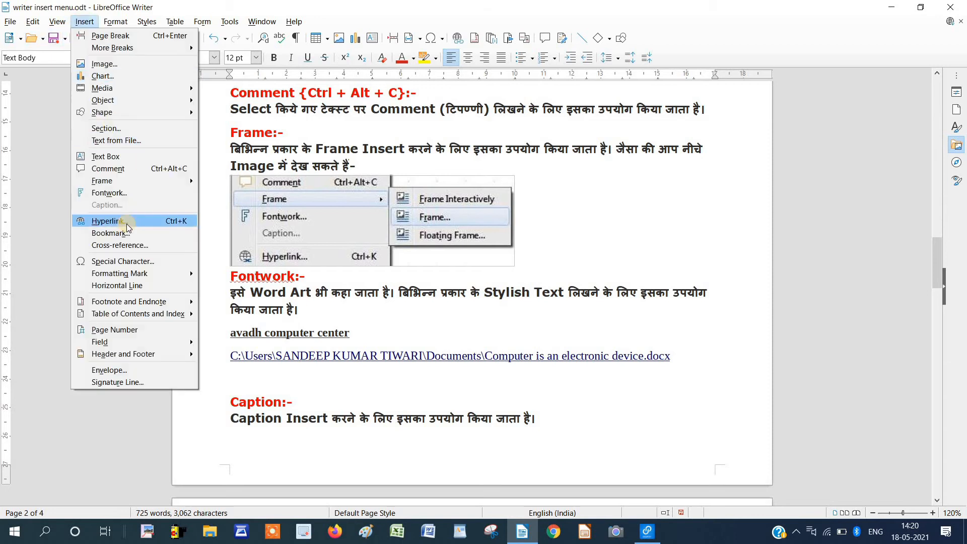
left_click(127, 224)
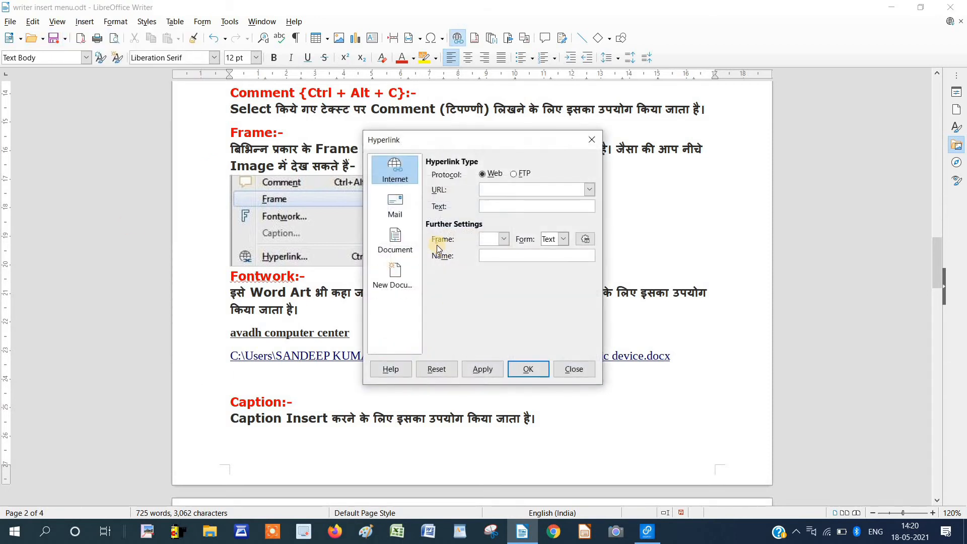
left_click(395, 239)
left_click(399, 213)
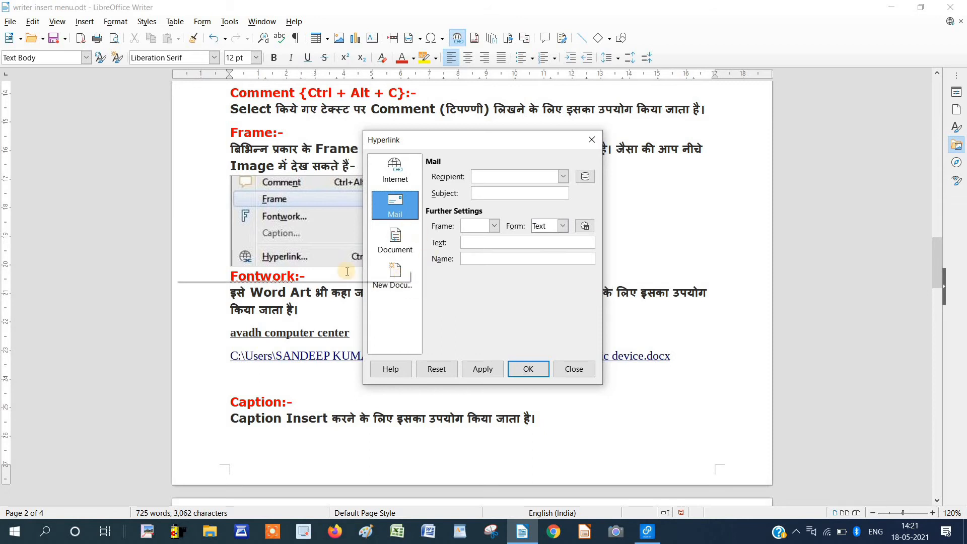
left_click(567, 370)
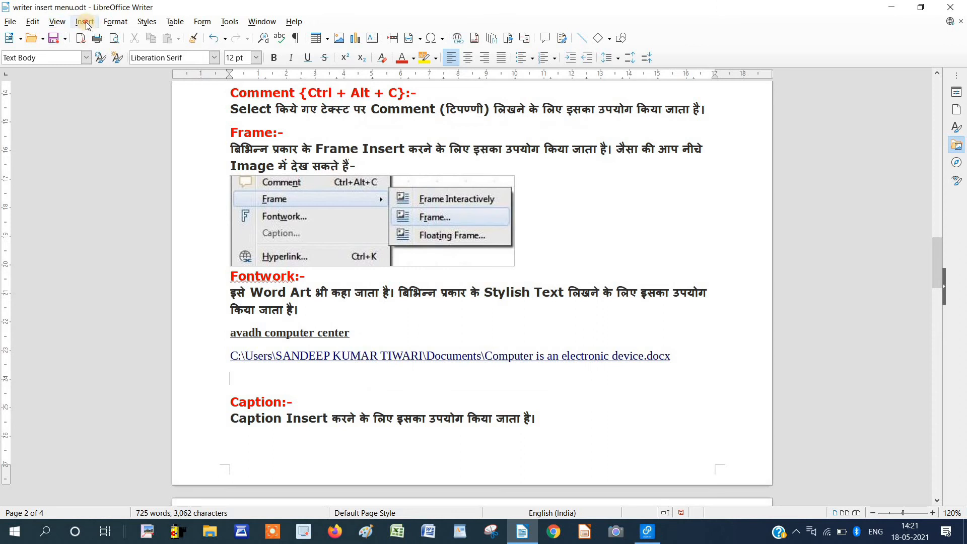
left_click(84, 22)
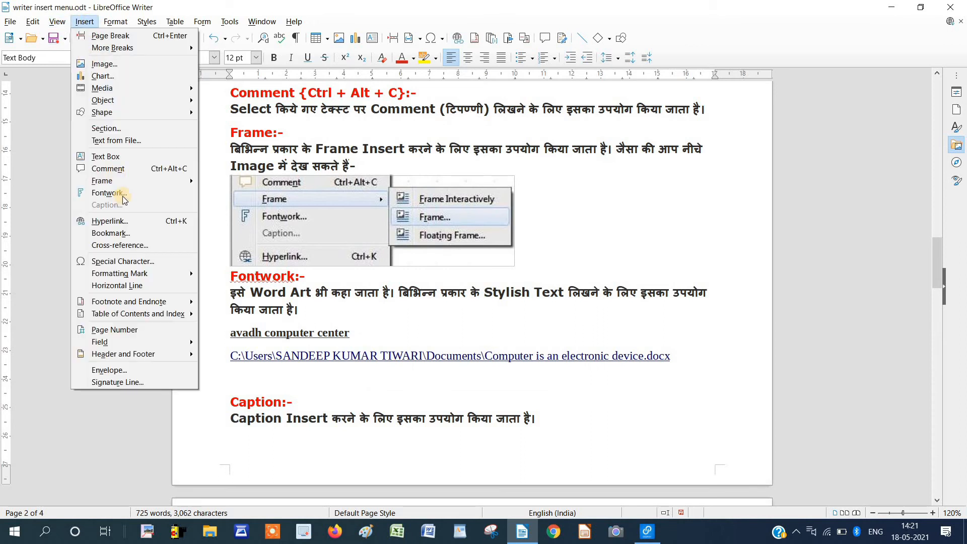
Bookmark the Page Break heading with the name 'page'.
left_click(134, 235)
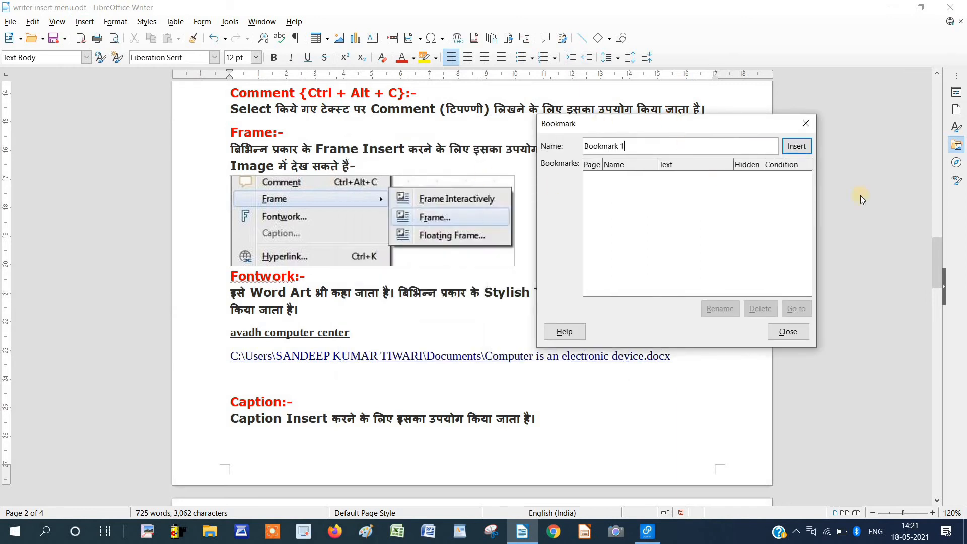
left_click(796, 341)
scroll(469, 224, "up", 15)
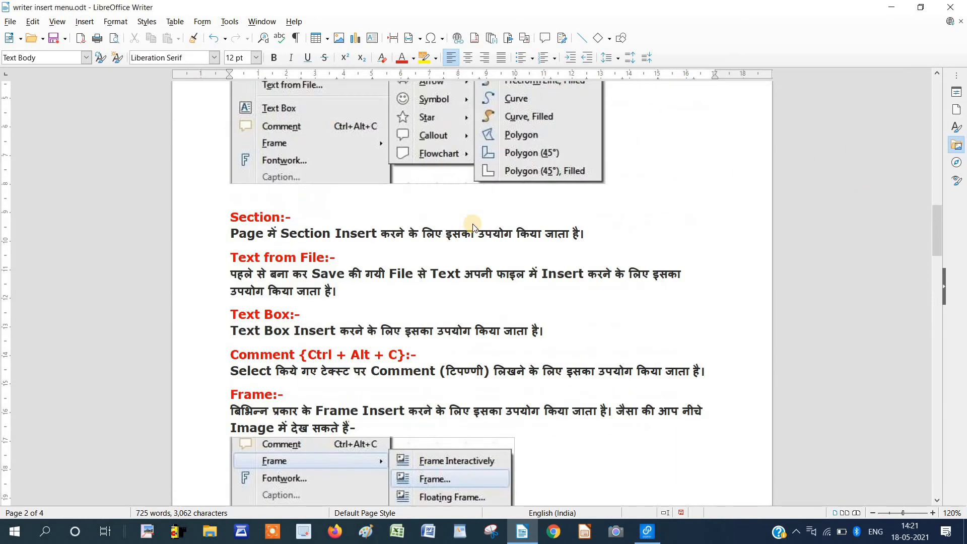
scroll(477, 226, "up", 8)
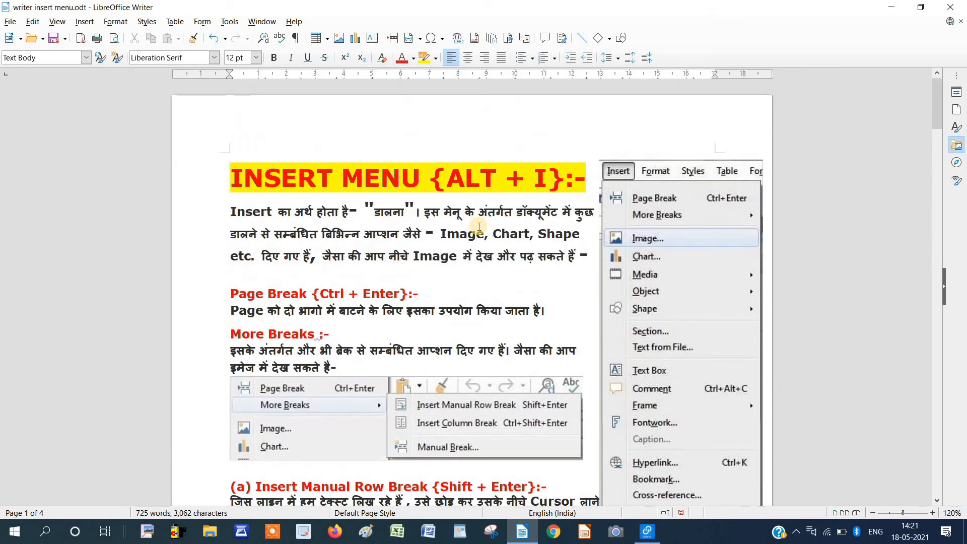
left_click_drag(307, 258, 230, 259)
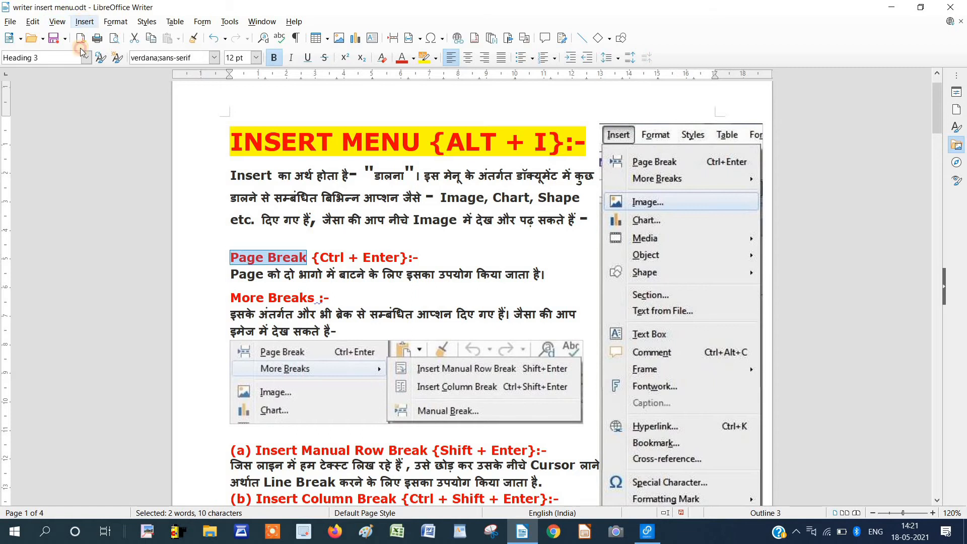
left_click(84, 22)
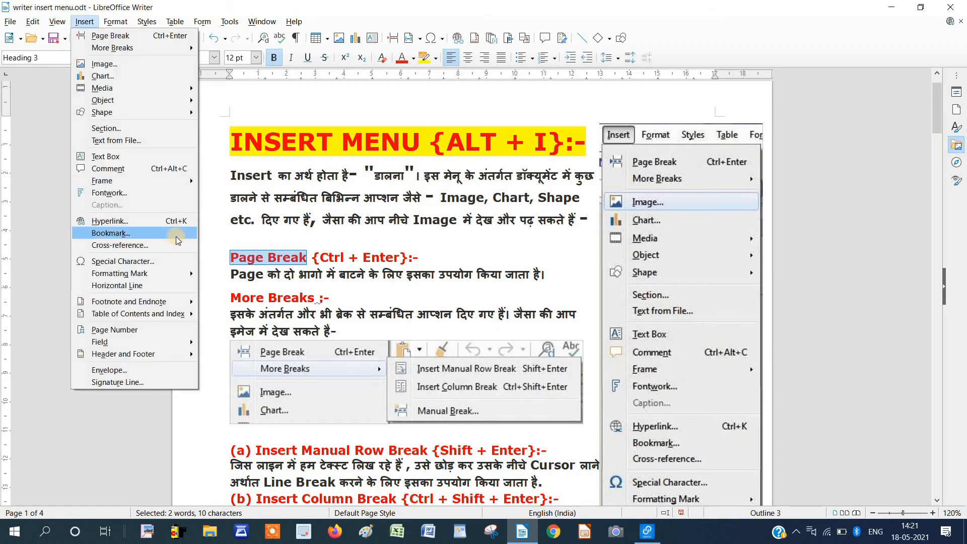
left_click(140, 233)
left_click_drag(433, 173, 391, 173)
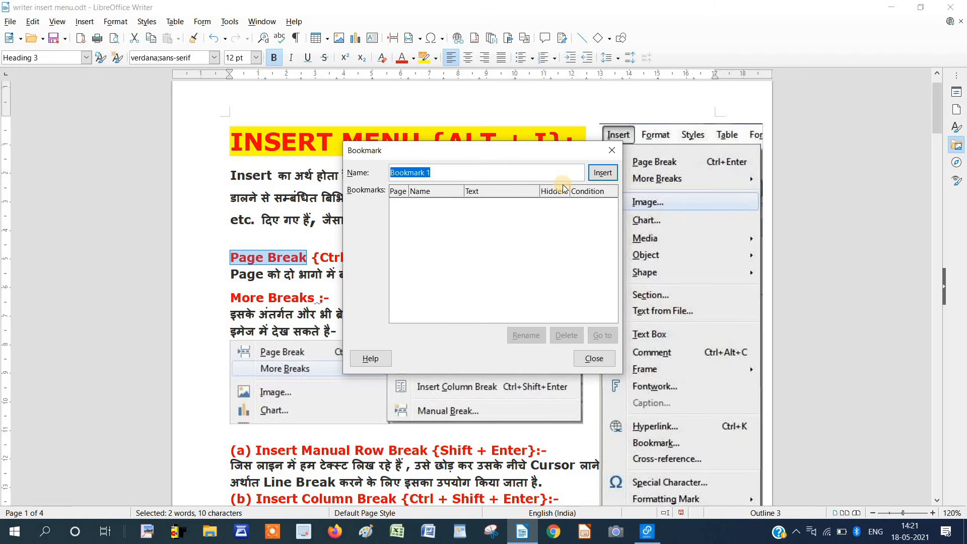
type("page")
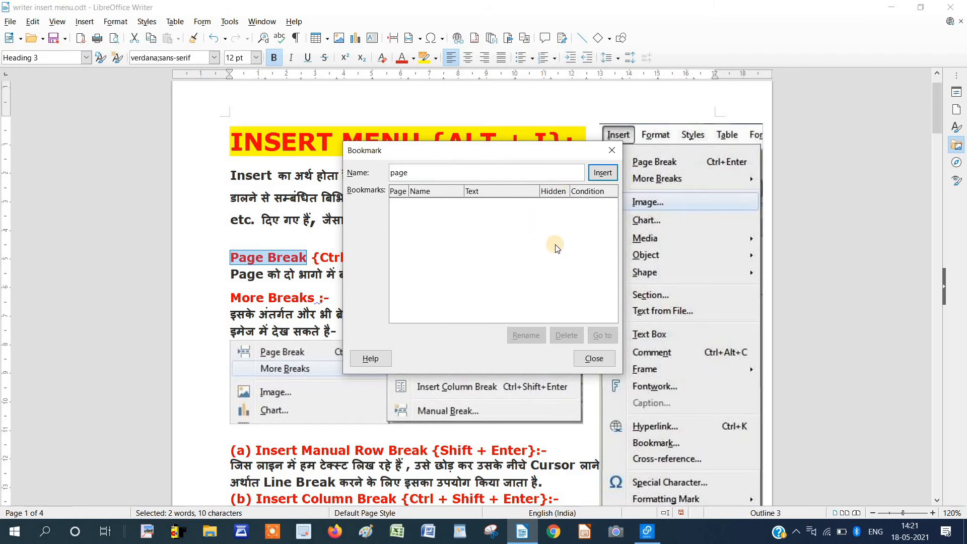
left_click(604, 177)
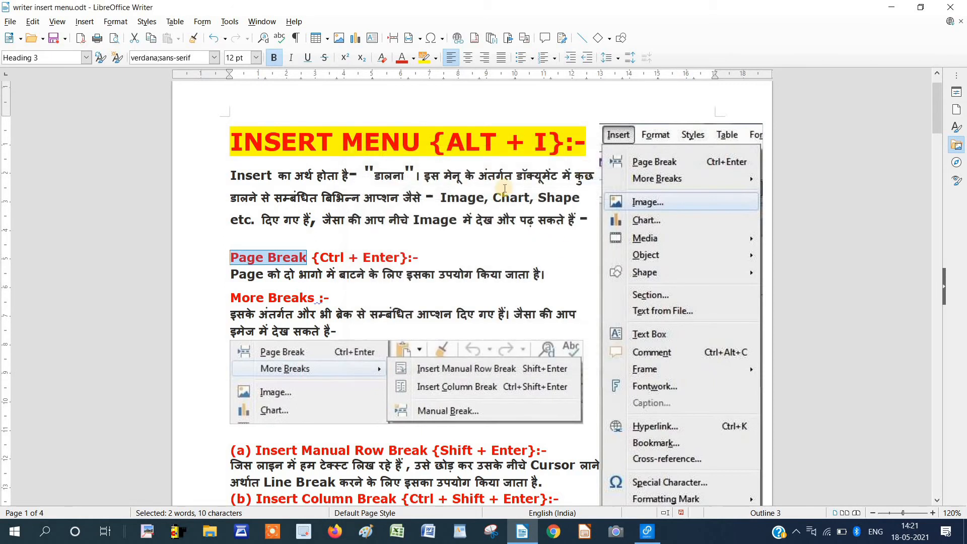
Bookmark the Manual Break heading with the name 'mannual'.
scroll(404, 330, "down", 1)
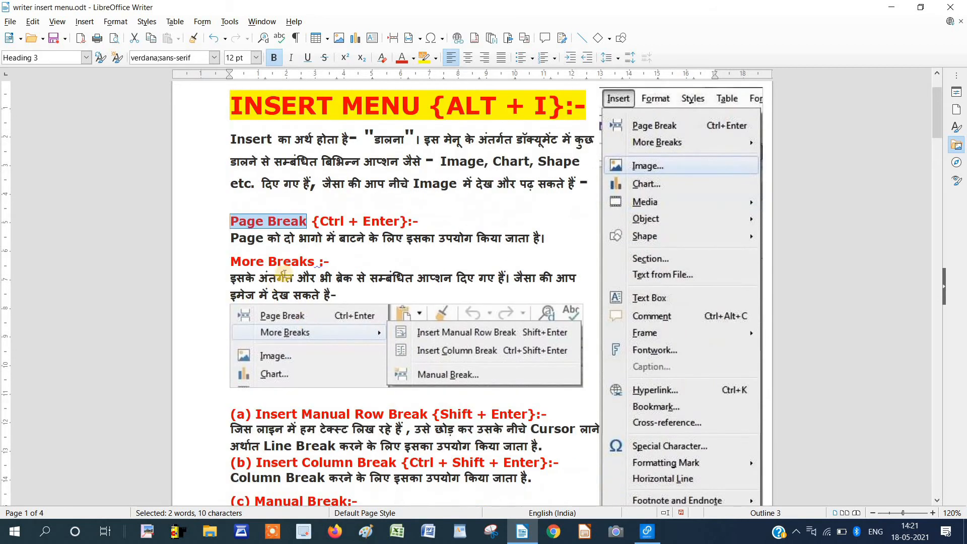
scroll(299, 369, "down", 2)
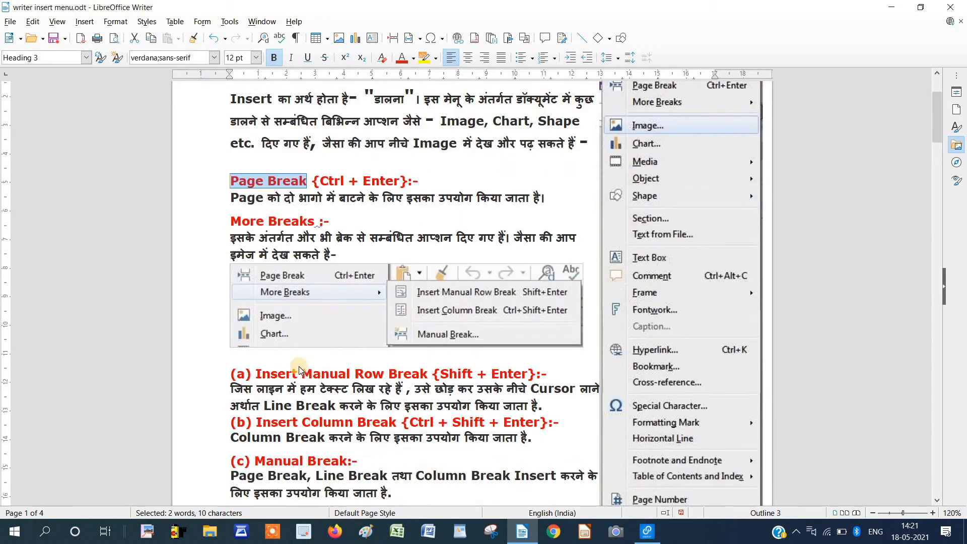
left_click_drag(348, 425, 254, 425)
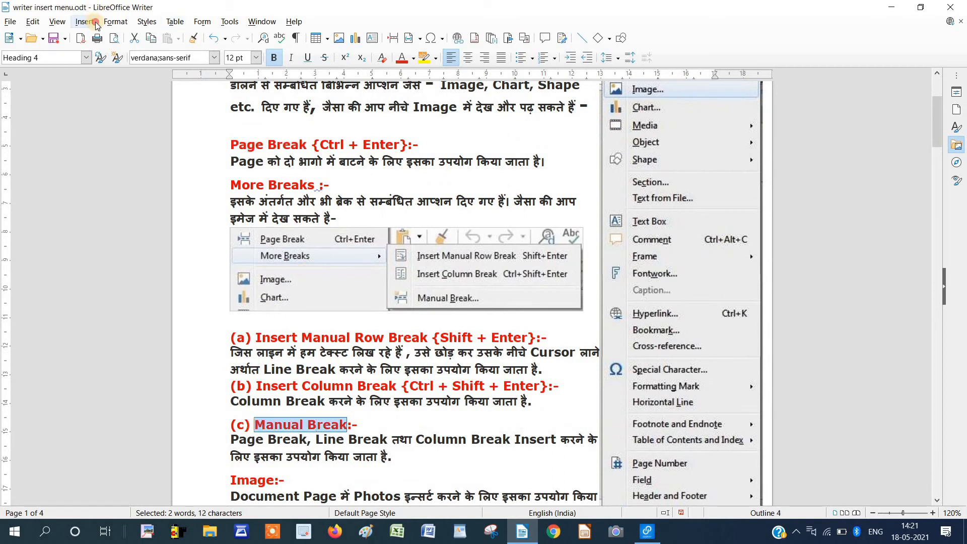
left_click(89, 23)
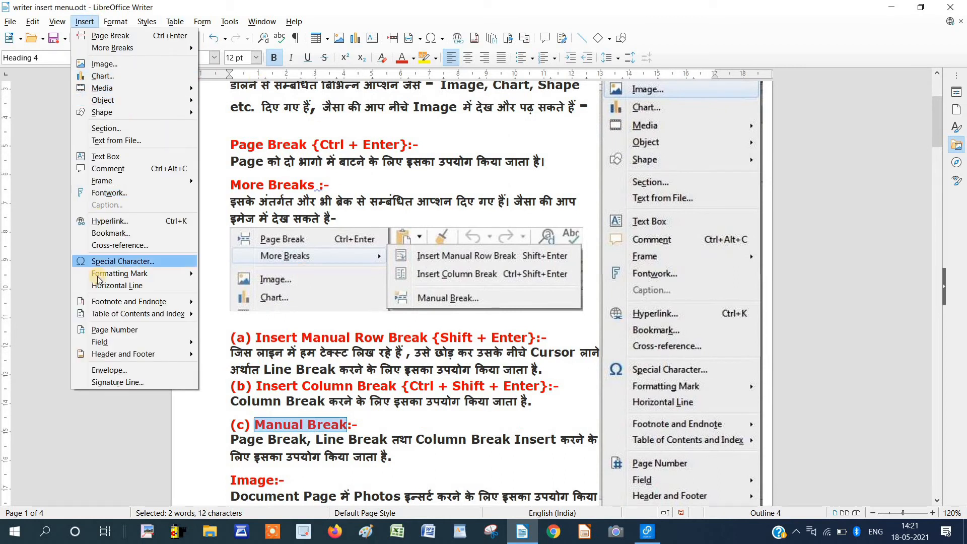
left_click(115, 233)
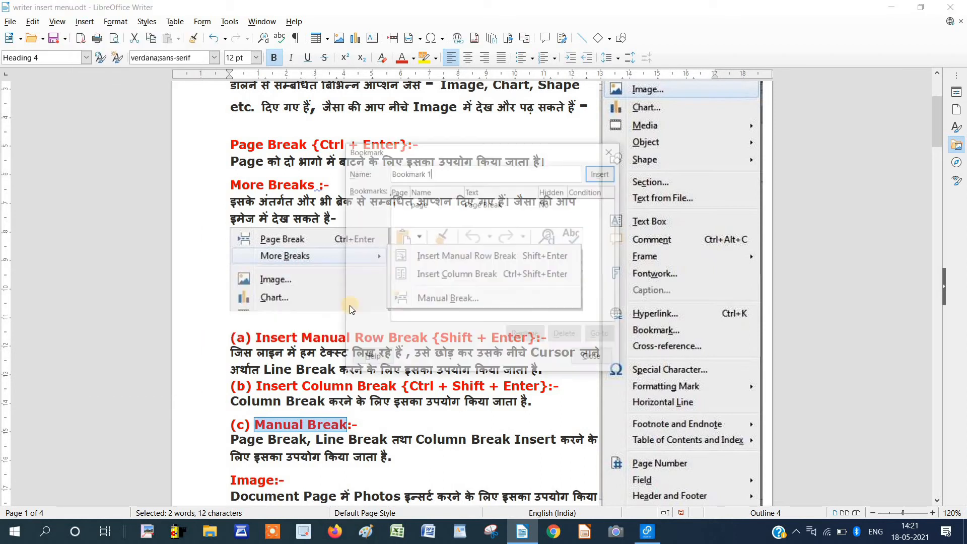
left_click_drag(436, 172, 390, 174)
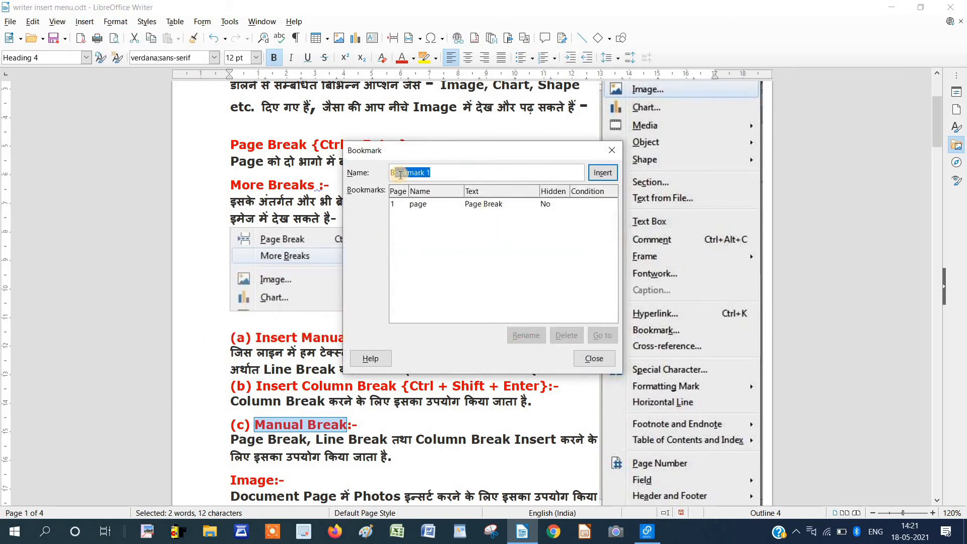
type("mannual")
left_click(603, 173)
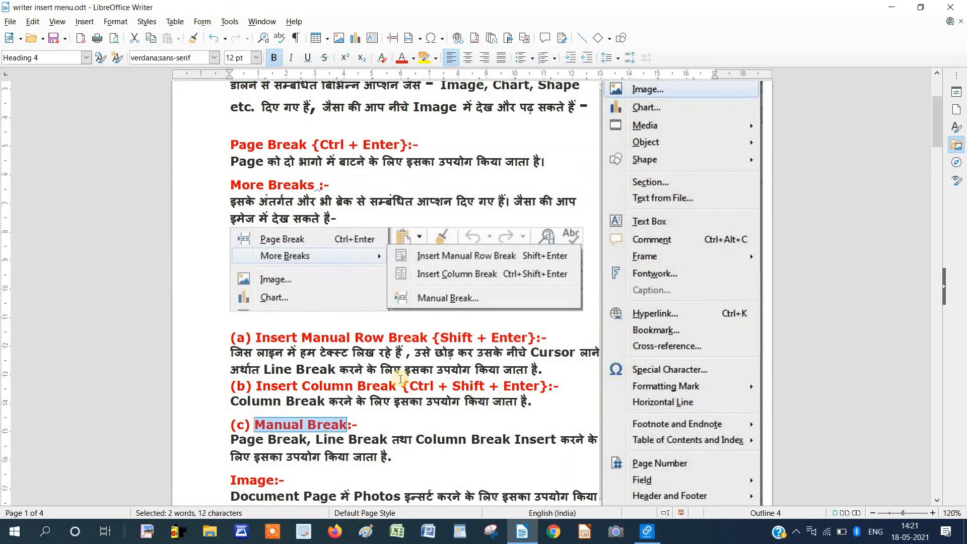
scroll(398, 380, "down", 20)
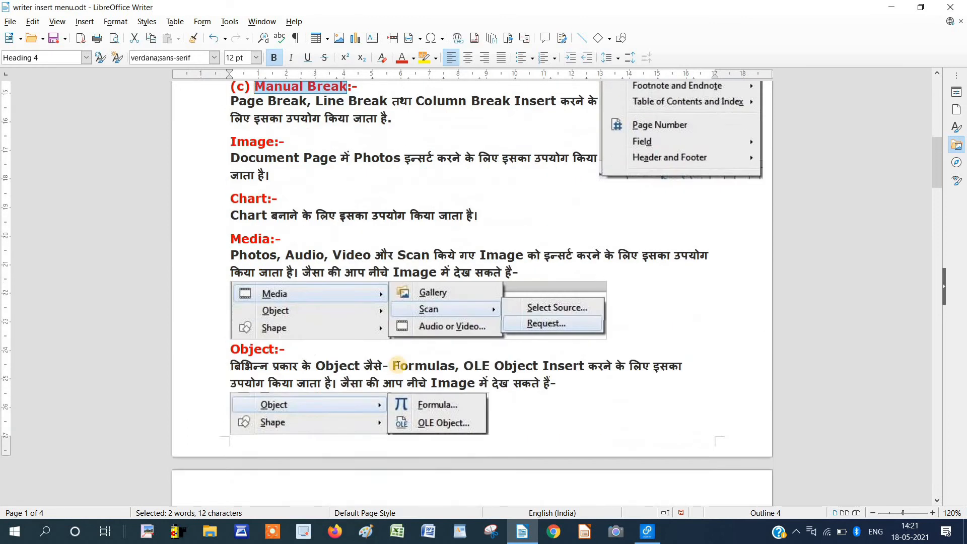
scroll(398, 363, "down", 5)
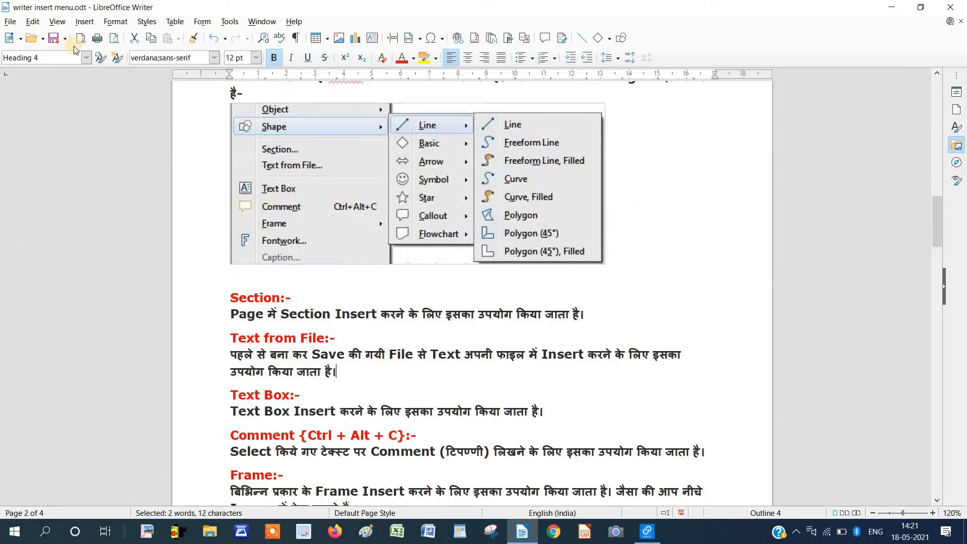
left_click(85, 22)
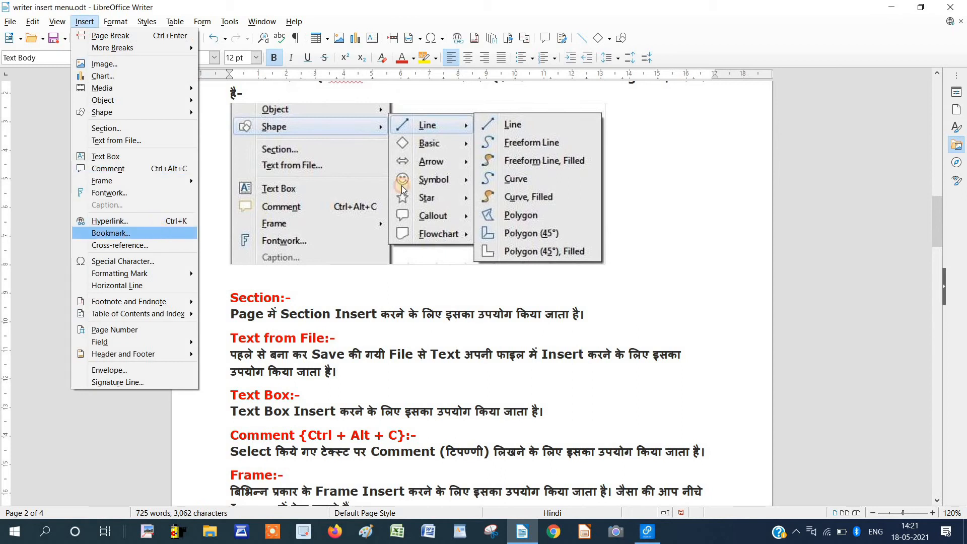
Use the Bookmark dialog to jump to the 'page' bookmark, then to the 'mannual' bookmark.
left_click(95, 197)
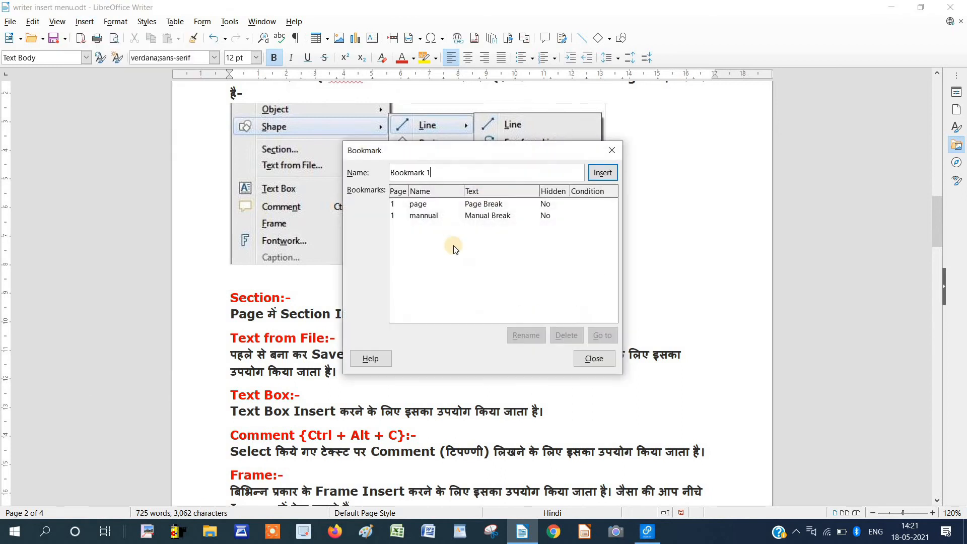
left_click(417, 207)
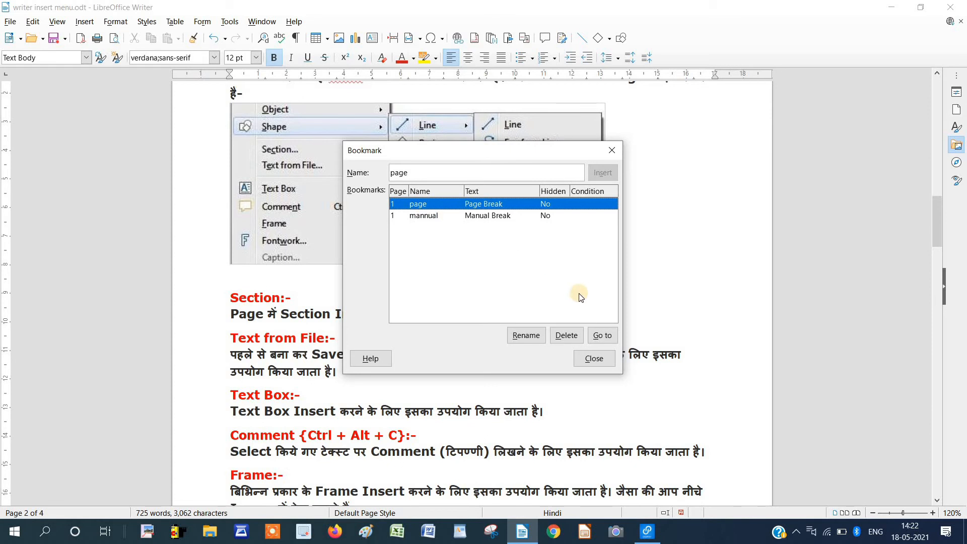
left_click(602, 335)
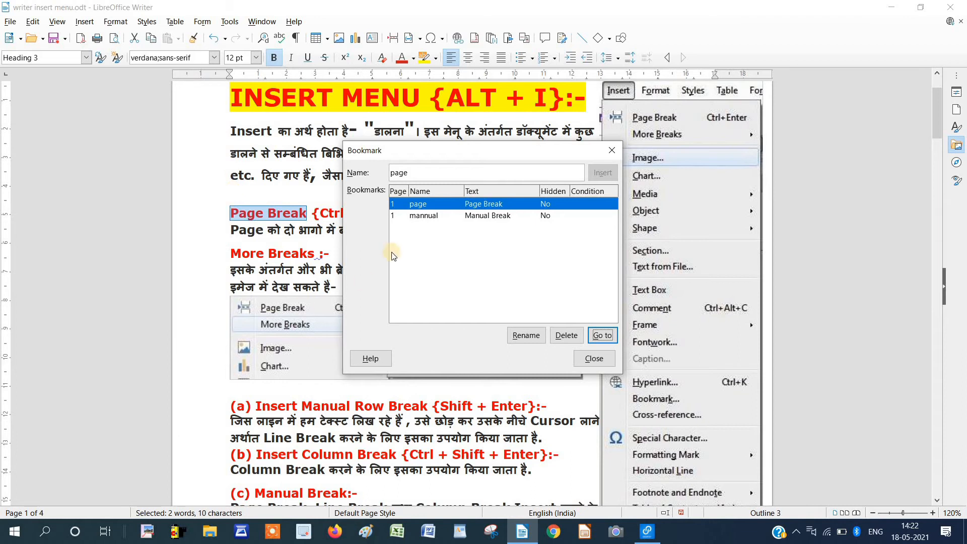
left_click(414, 218)
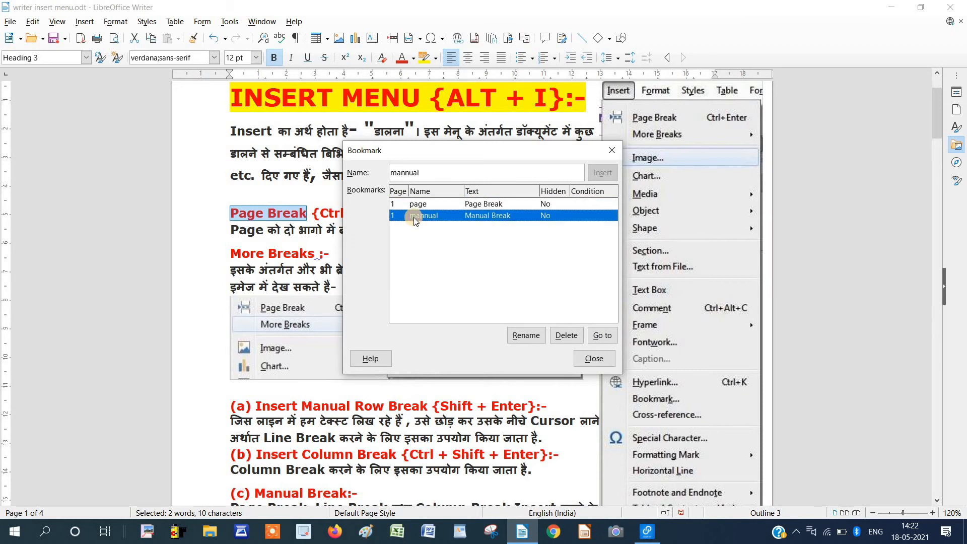
left_click(603, 335)
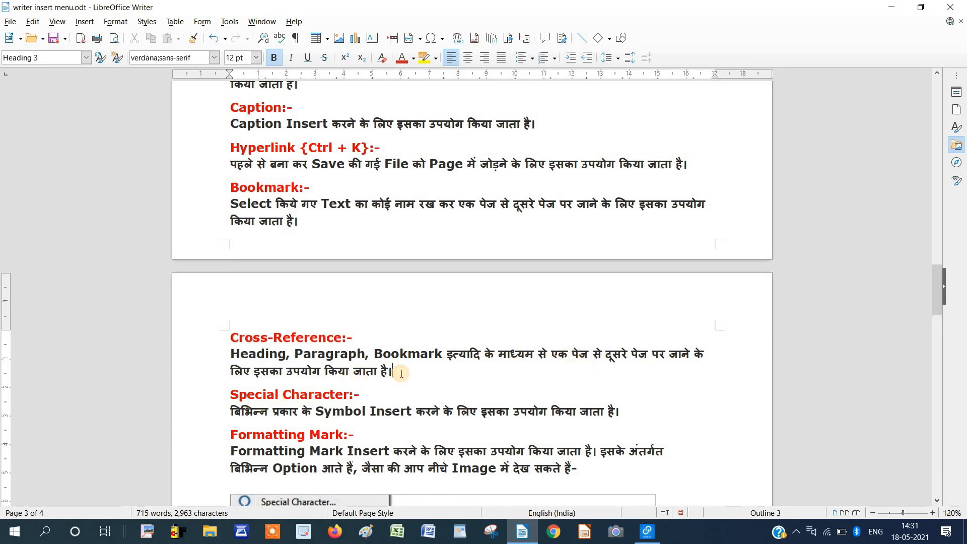
Select the 'Special Character:-' heading and add a bookmark named 'special' to it.
left_click(401, 373)
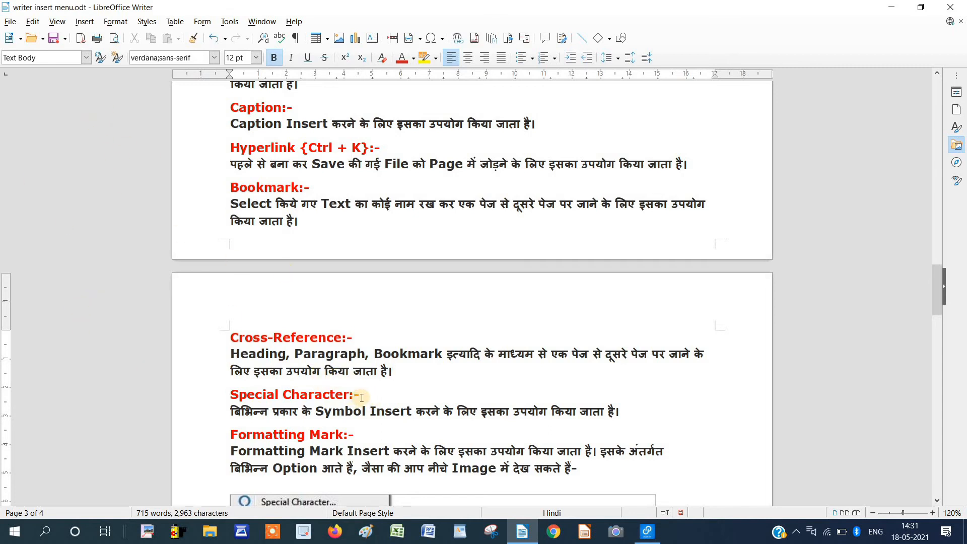
left_click_drag(360, 397, 230, 401)
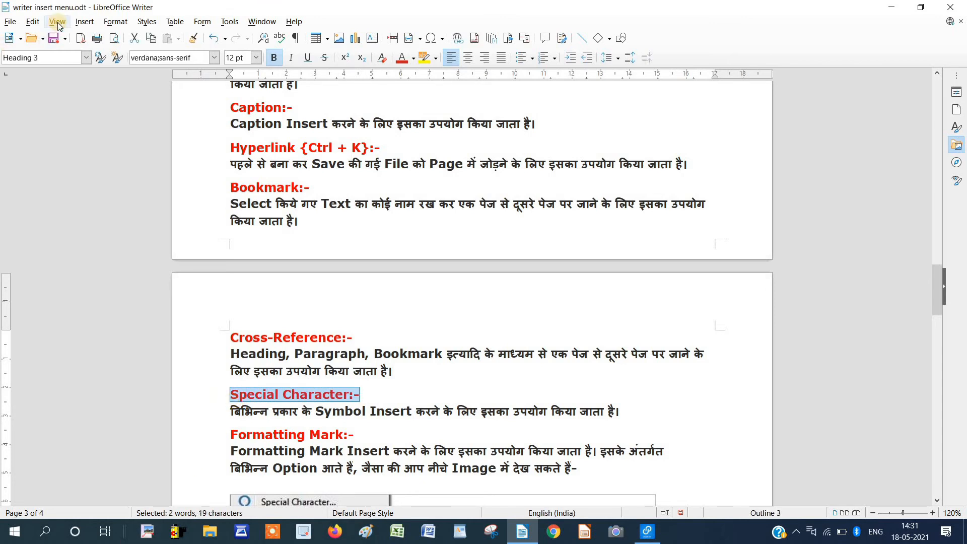
left_click(84, 21)
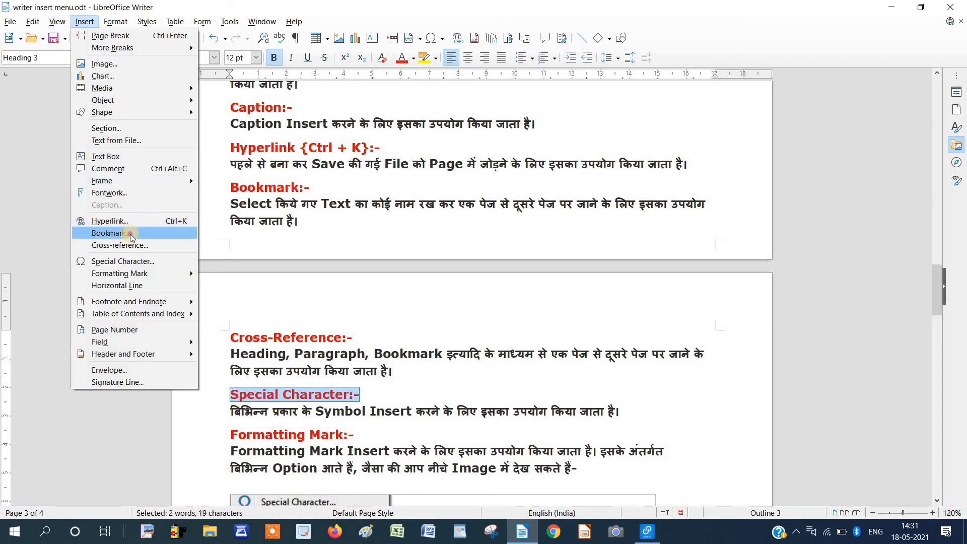
left_click(130, 232)
left_click_drag(443, 176, 381, 179)
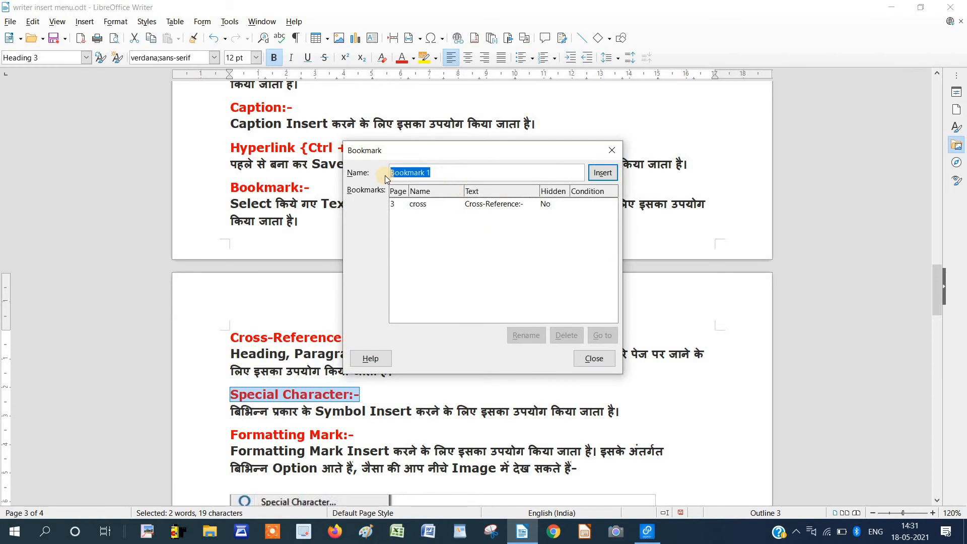
type("special")
left_click(600, 174)
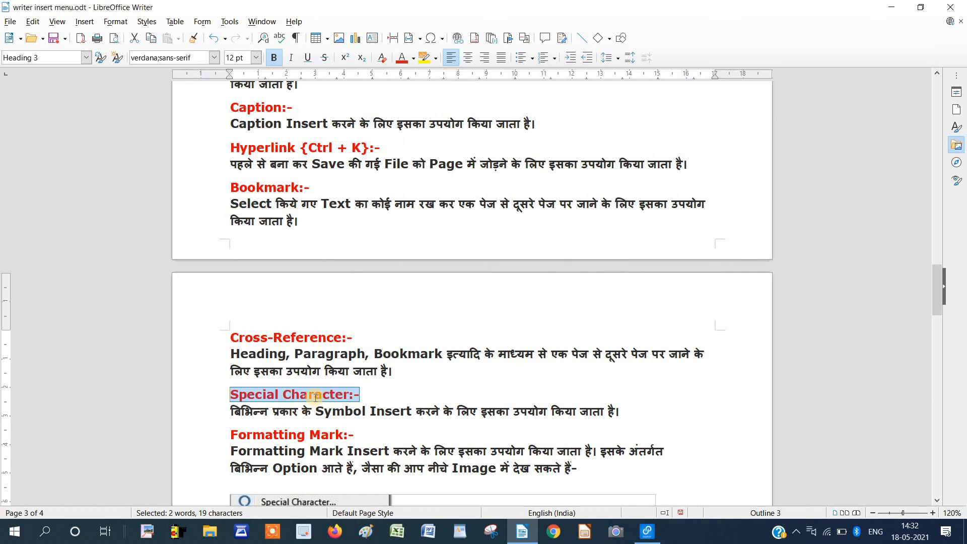
Insert a cross-reference to the 'special' bookmark on the blank line under the page 1 introduction.
scroll(358, 397, "up", 20)
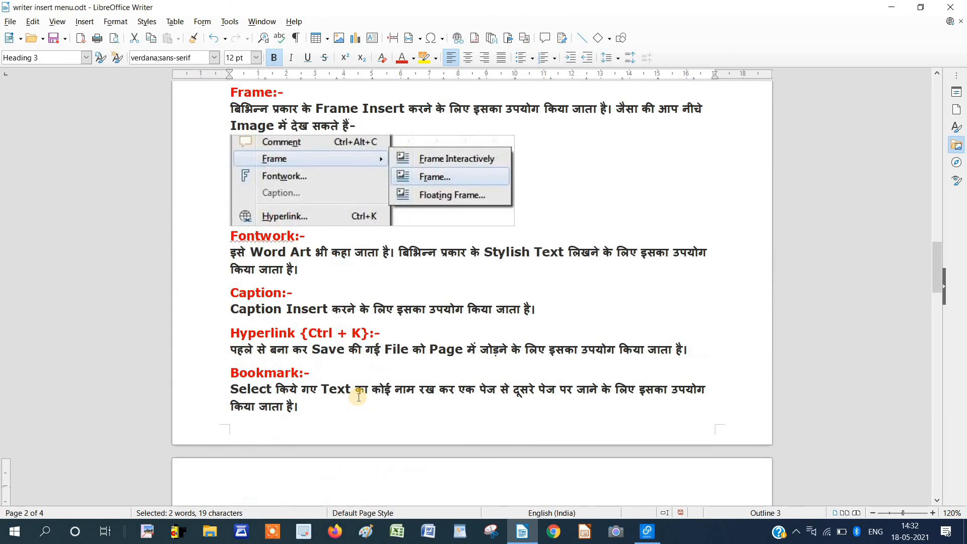
scroll(359, 397, "up", 10)
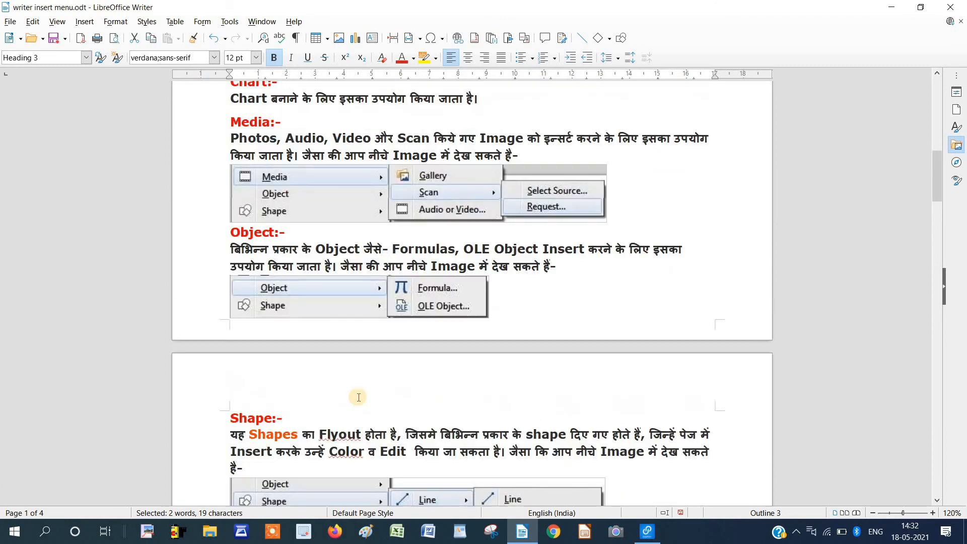
scroll(359, 397, "up", 3)
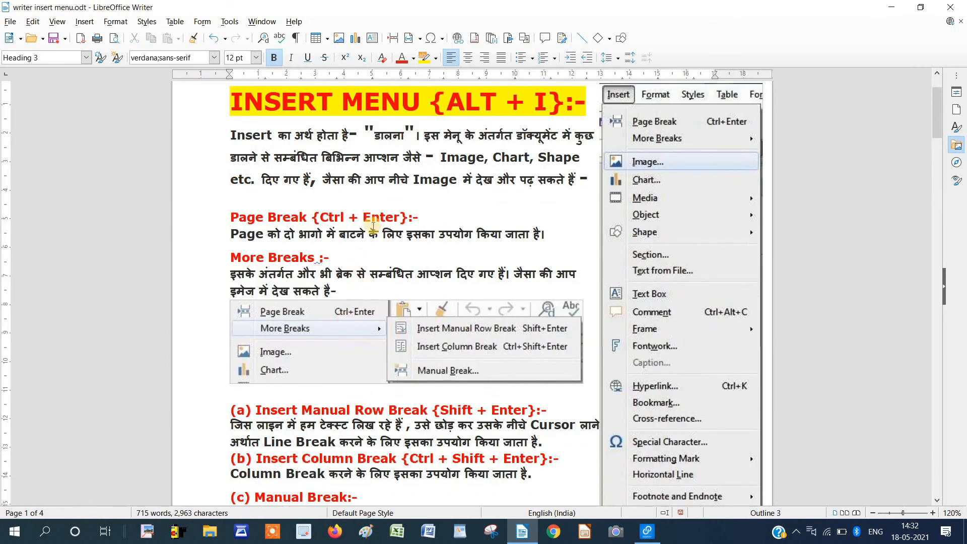
left_click(256, 192)
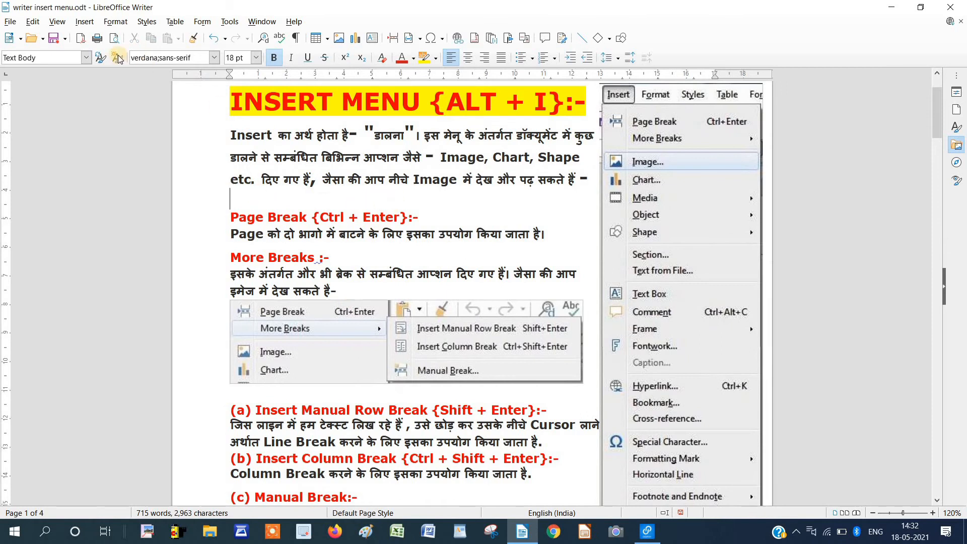
left_click(84, 21)
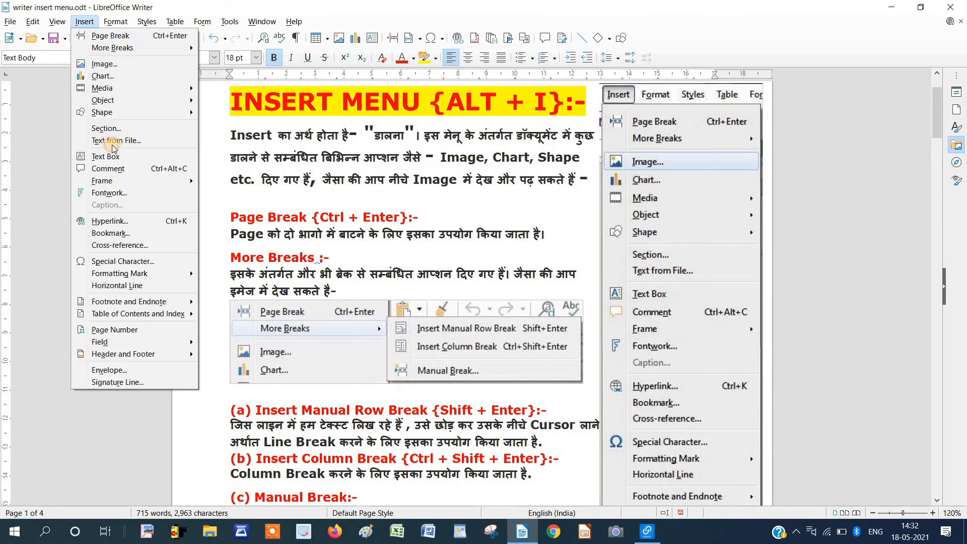
left_click(130, 245)
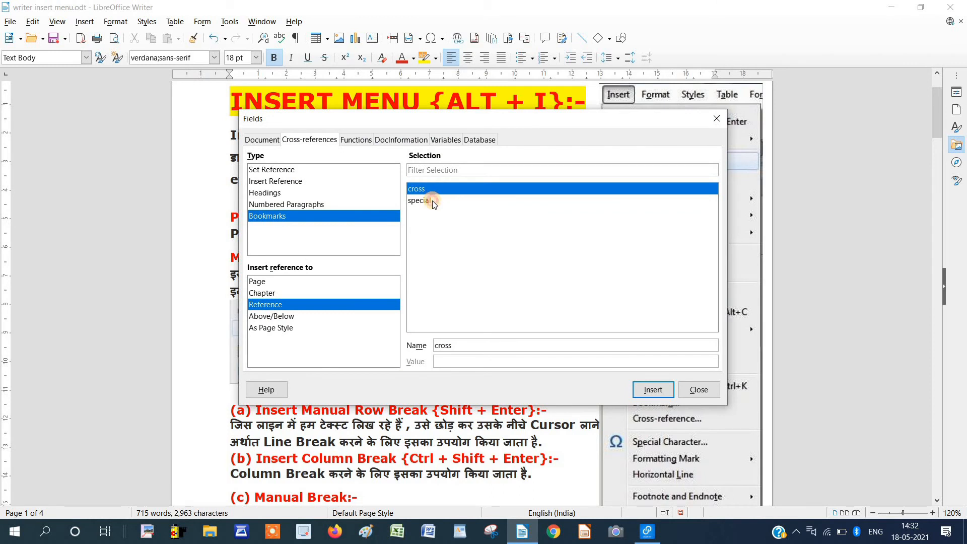
left_click(423, 201)
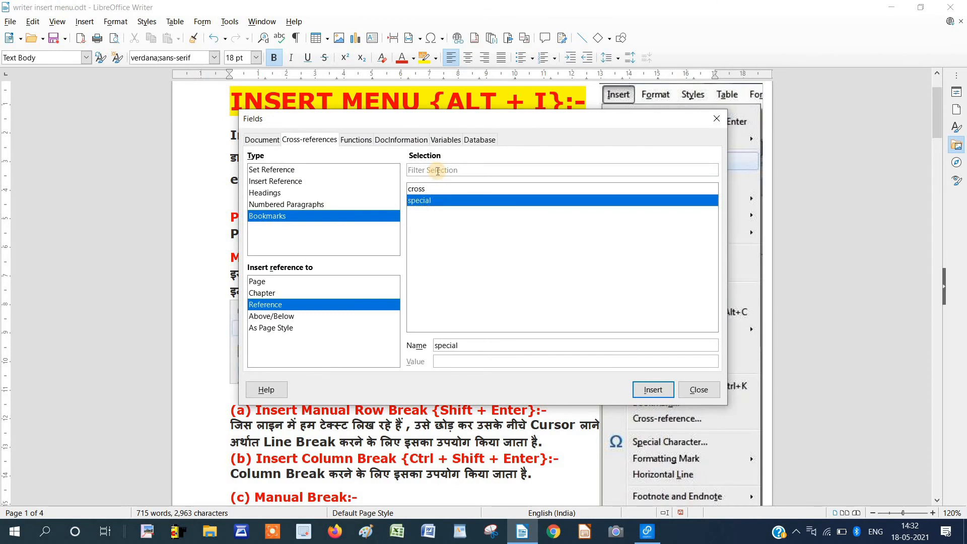
type("fdf")
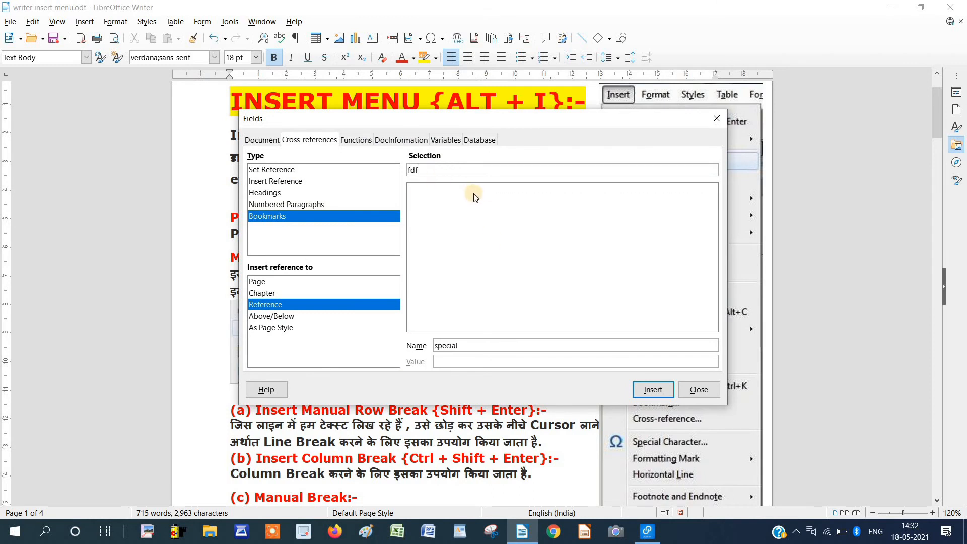
key("BackSpace")
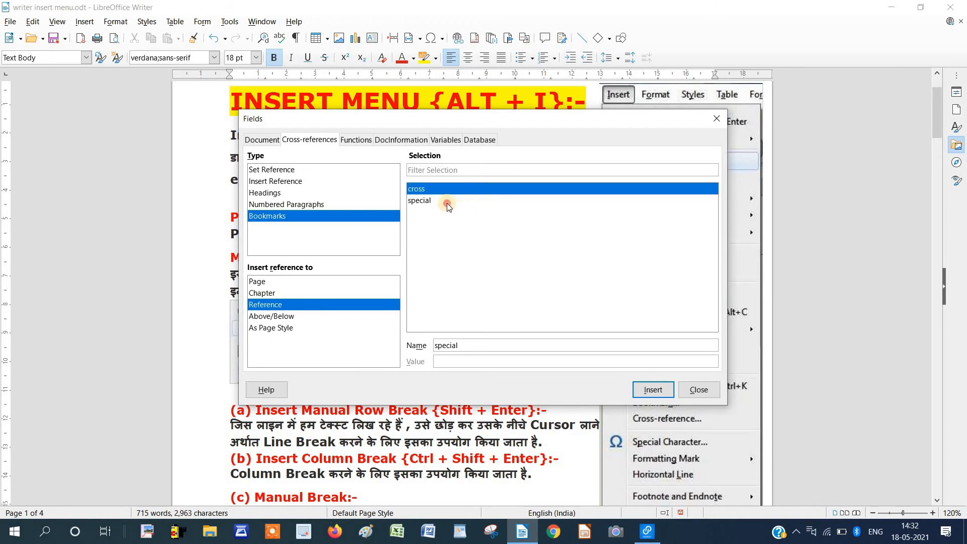
left_click(446, 201)
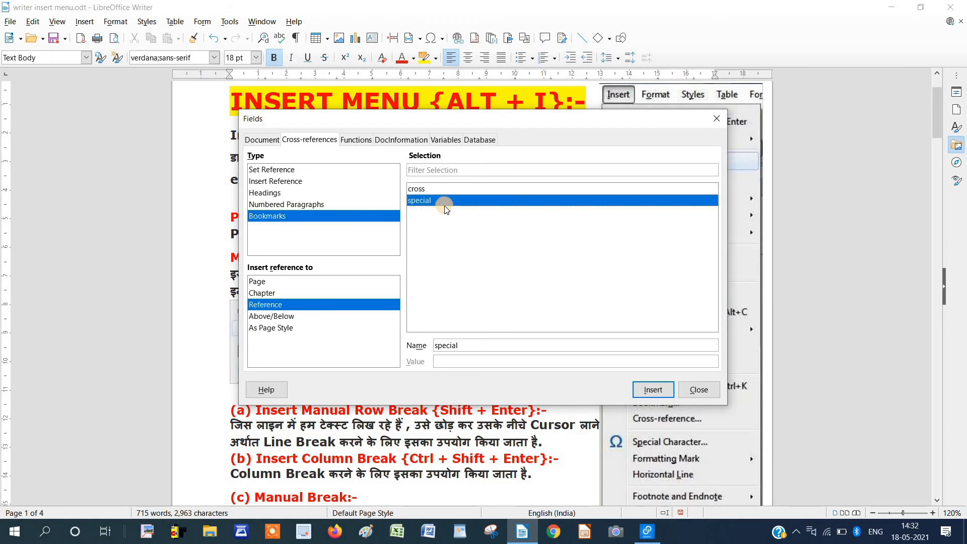
left_click(654, 390)
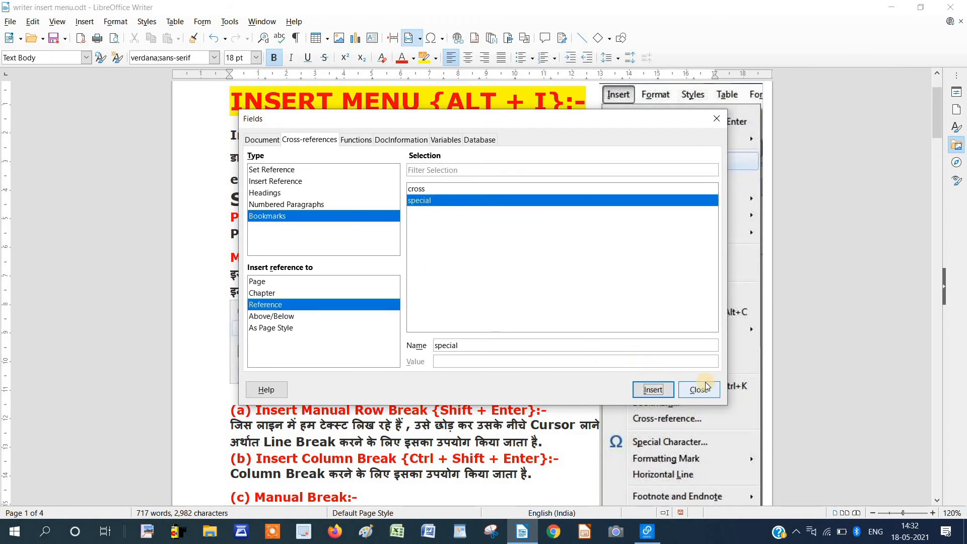
key("Escape")
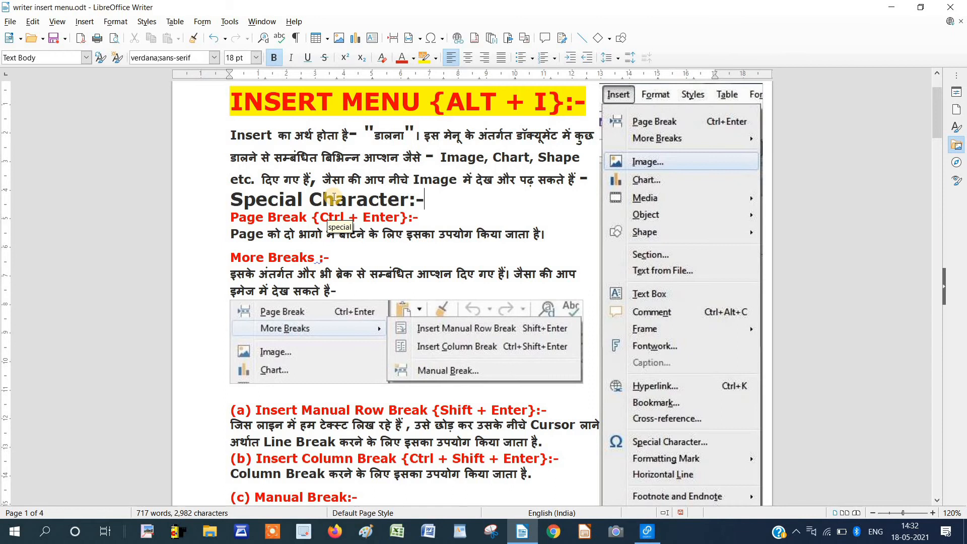
Follow the 'special' reference field on page 1 to its bookmarked heading on page 3.
left_click(334, 198)
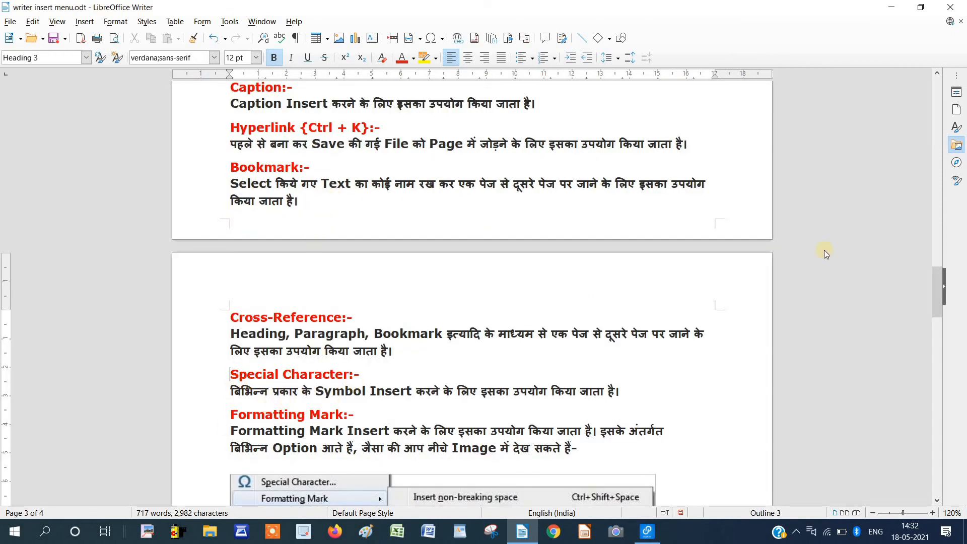
left_click_drag(942, 289, 911, 90)
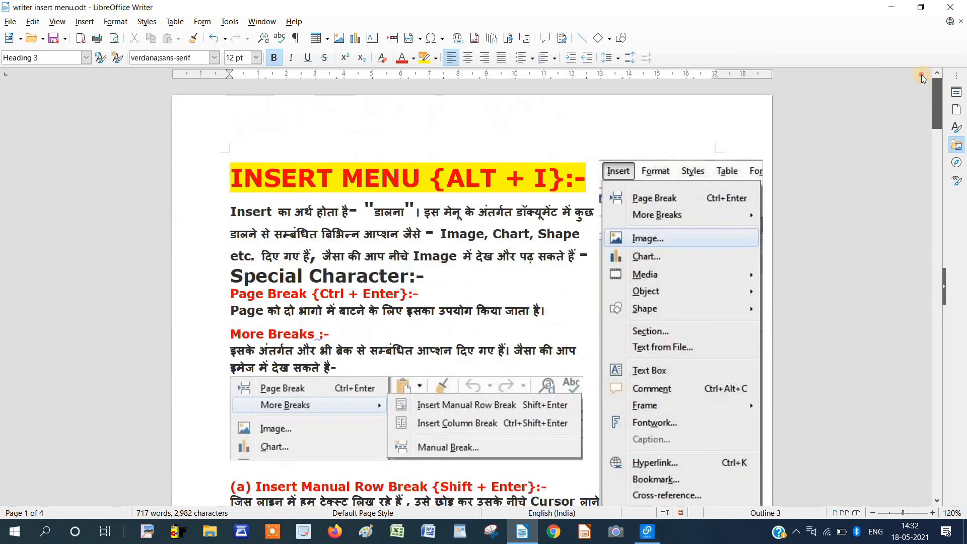
left_click(284, 273)
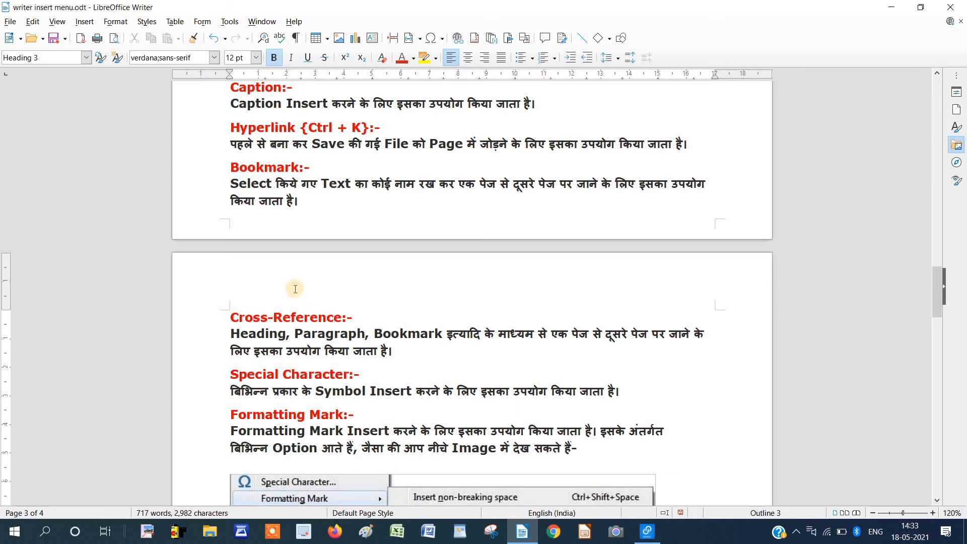
Select the 'Frame:-' heading on page 2 and save a bookmark named 'frame' on it.
scroll(295, 292, "up", 15)
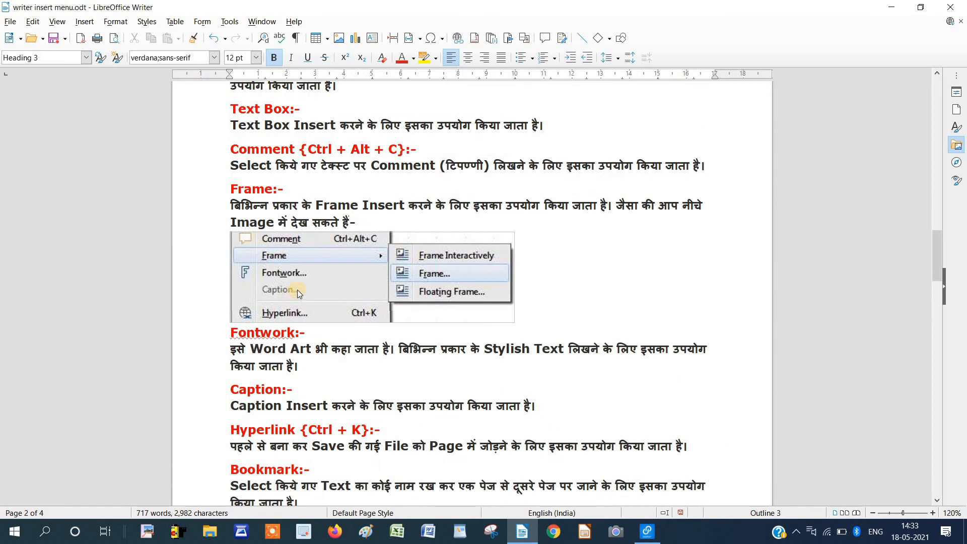
scroll(293, 294, "up", 3)
triple_click(233, 302)
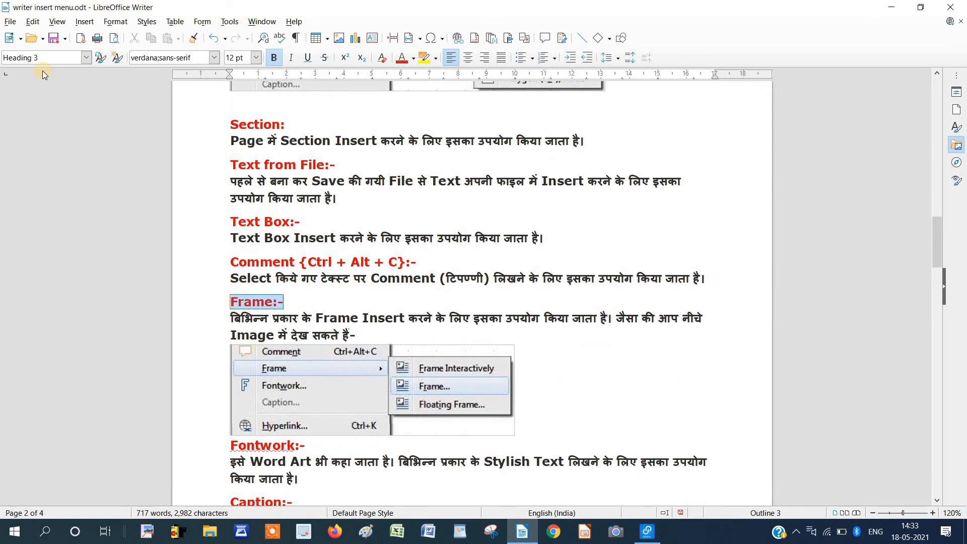
left_click(84, 21)
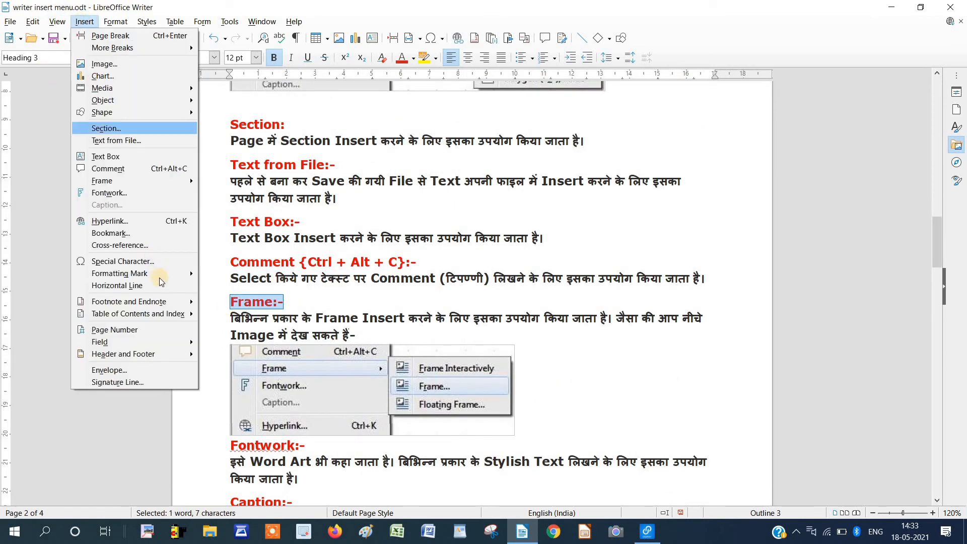
left_click(132, 233)
left_click_drag(448, 176, 381, 179)
type("fra")
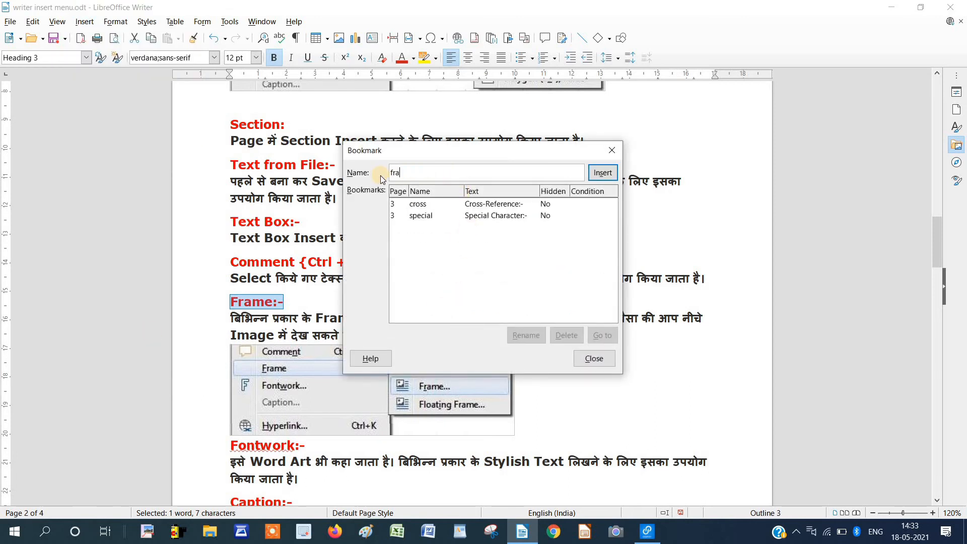
type("me")
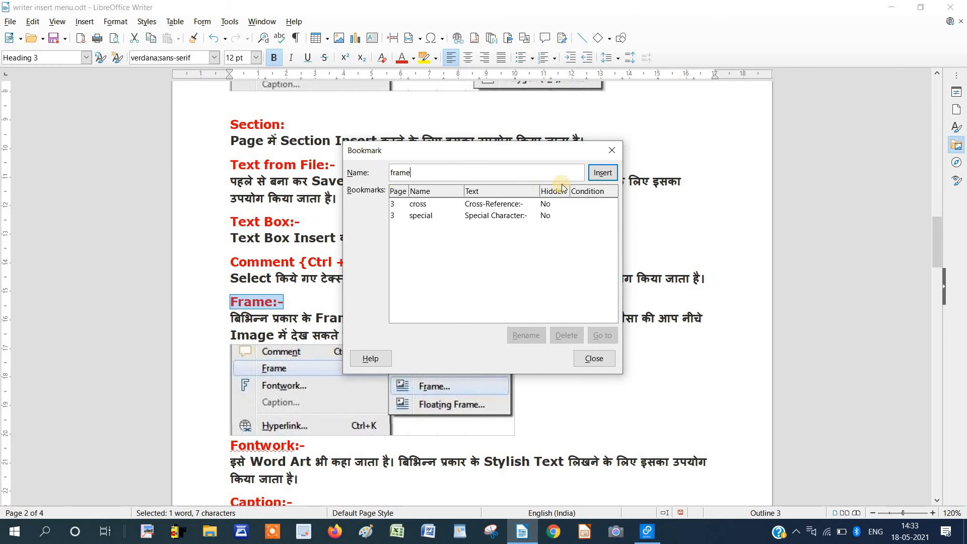
left_click(602, 173)
scroll(286, 293, "up", 15)
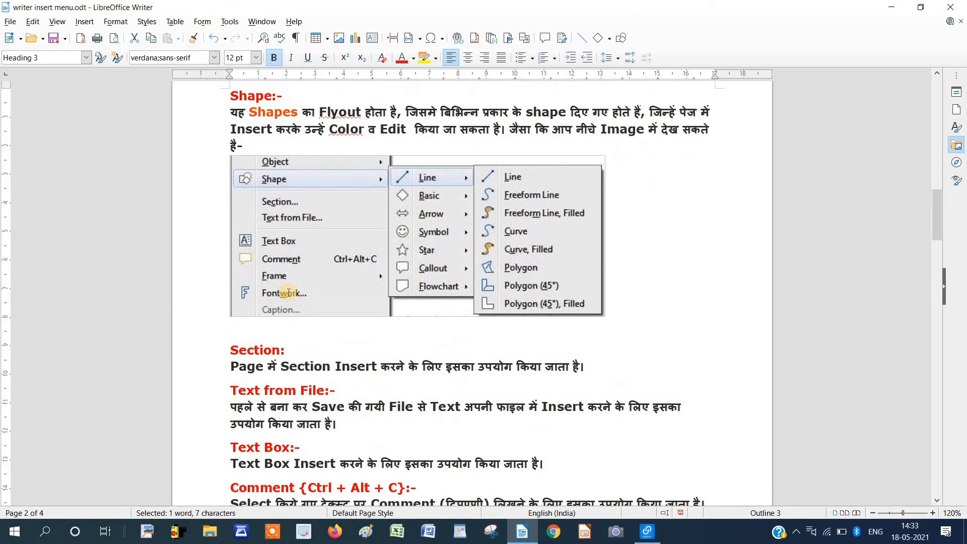
Add a 'frame' cross-reference on a new line after the Image description, then follow it to page 2.
scroll(294, 289, "up", 2)
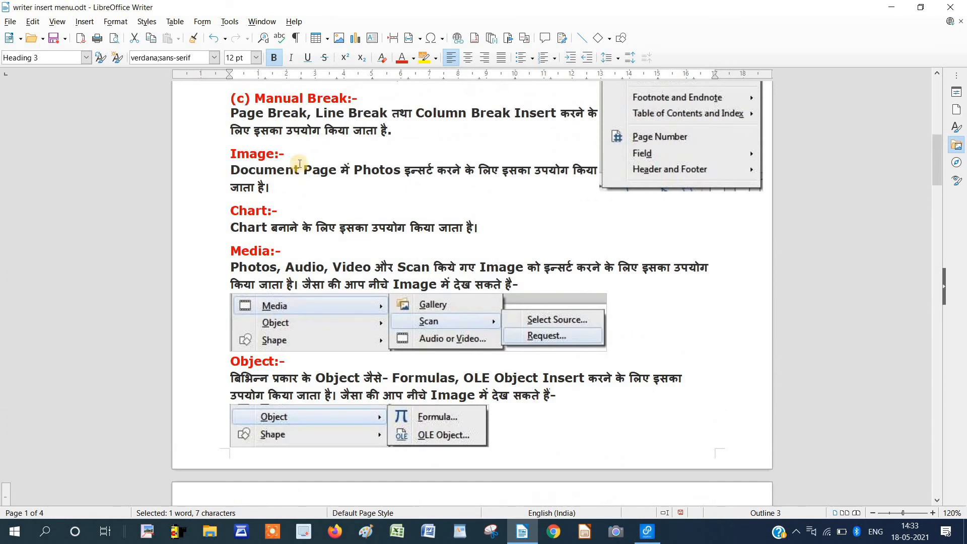
left_click(288, 193)
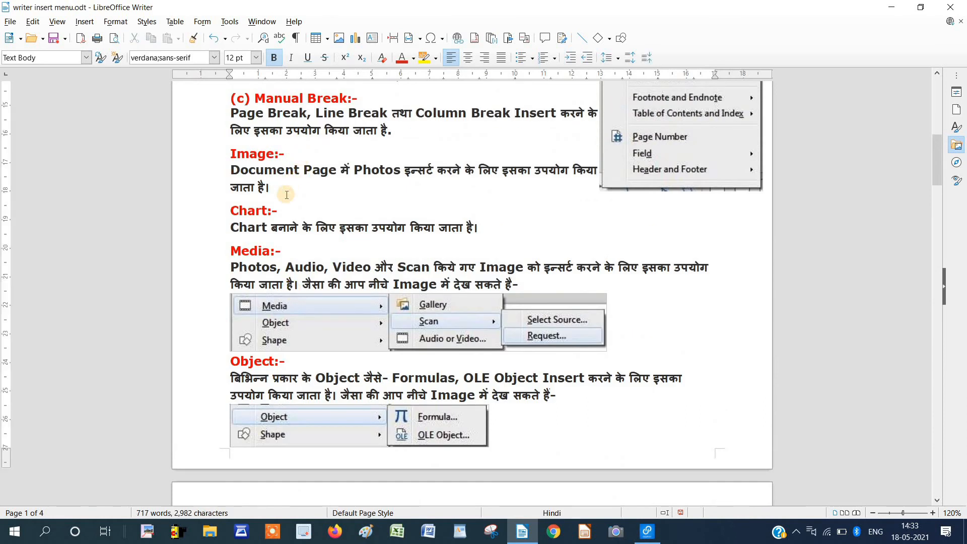
key("Return")
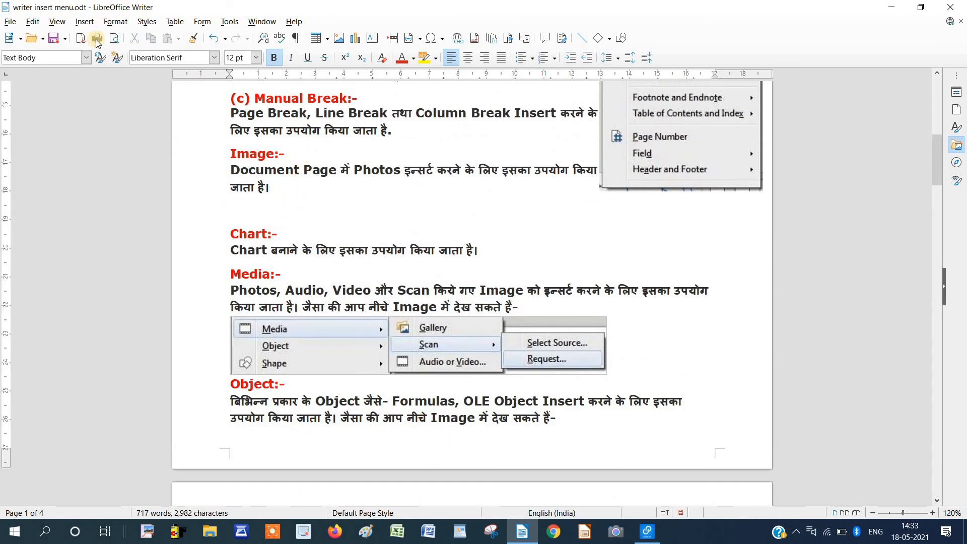
left_click(88, 24)
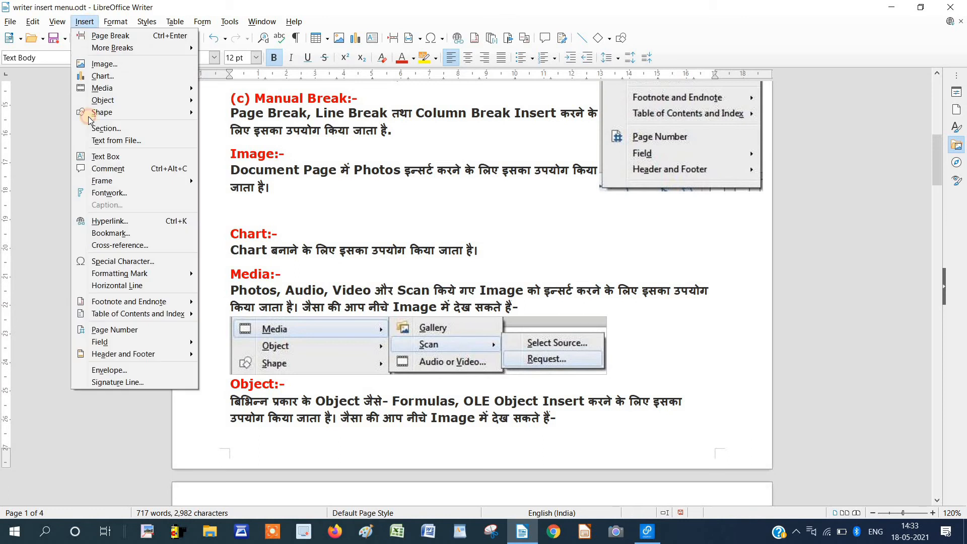
left_click(119, 246)
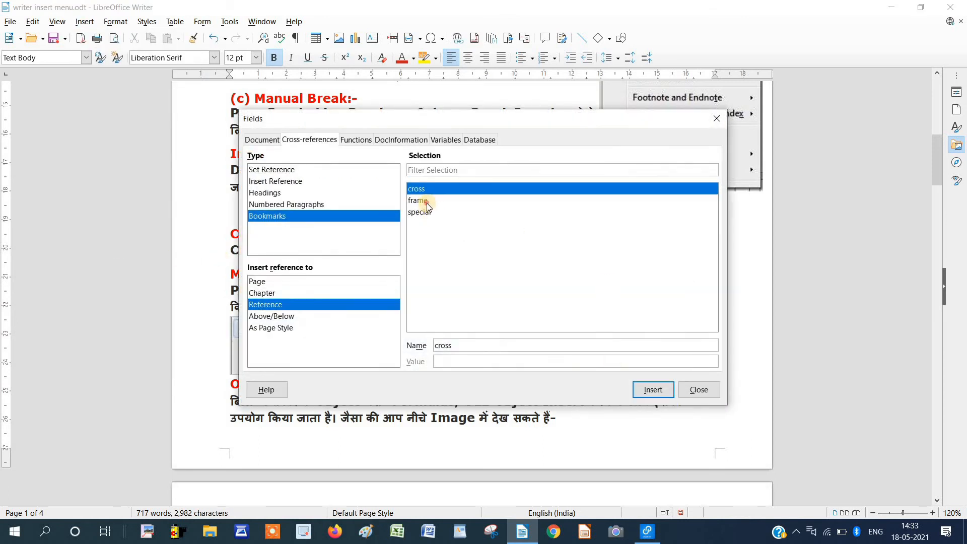
left_click(426, 202)
left_click(657, 392)
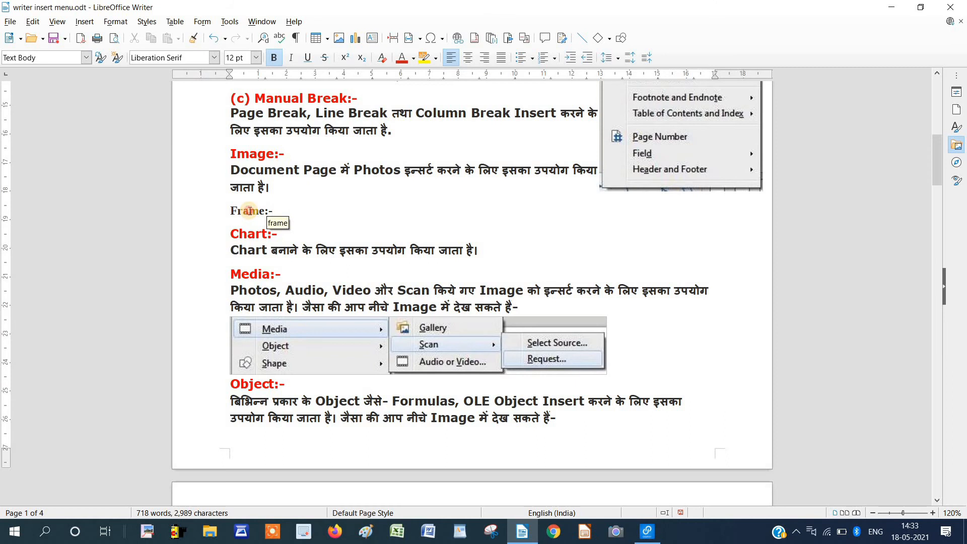
left_click(250, 210, "ctrl")
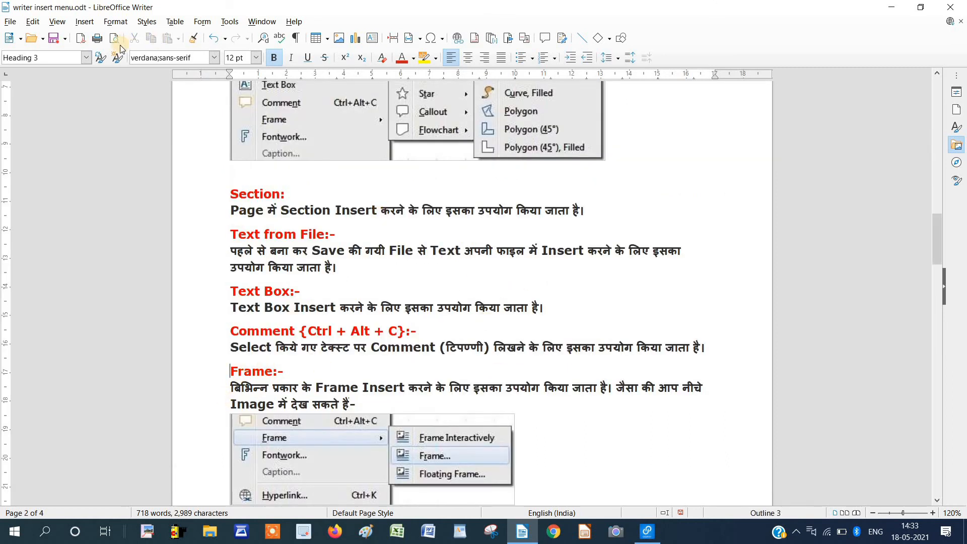
Open the Special Character picker and switch its font to Kruti Dev 011.
left_click(84, 21)
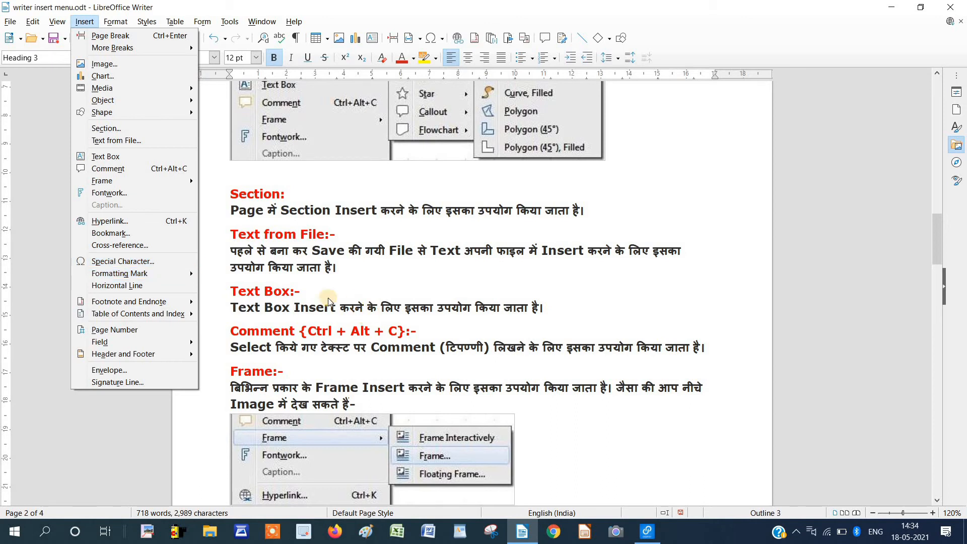
left_click(159, 264)
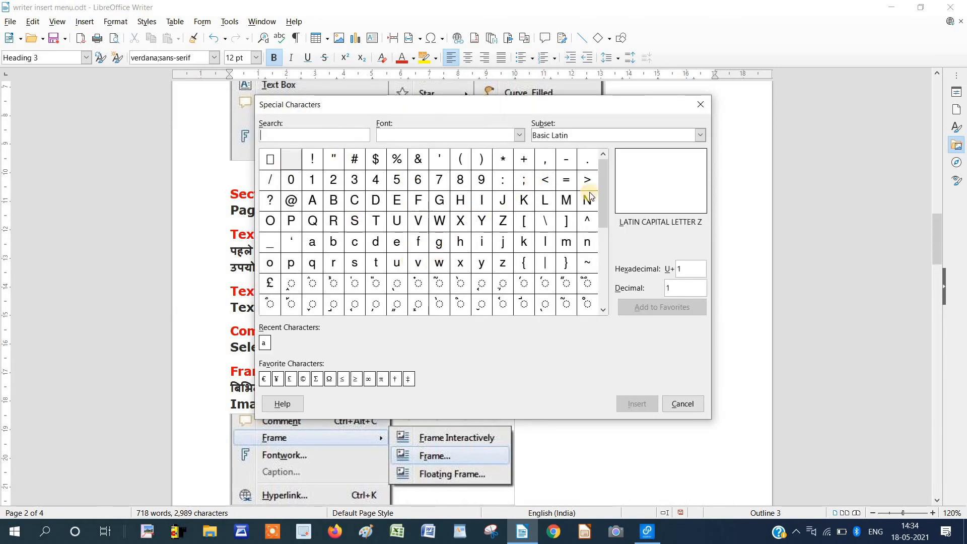
left_click_drag(603, 222, 612, 171)
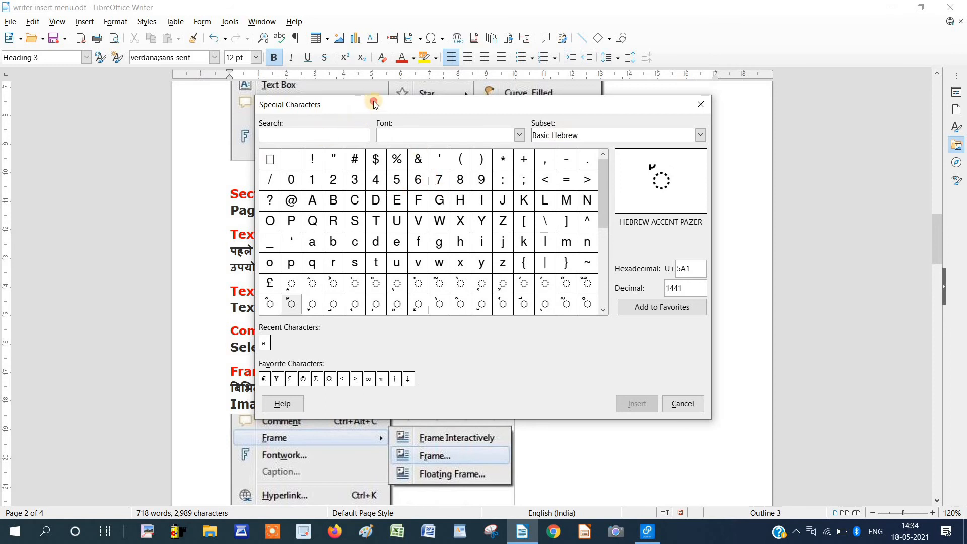
left_click_drag(374, 102, 486, 81)
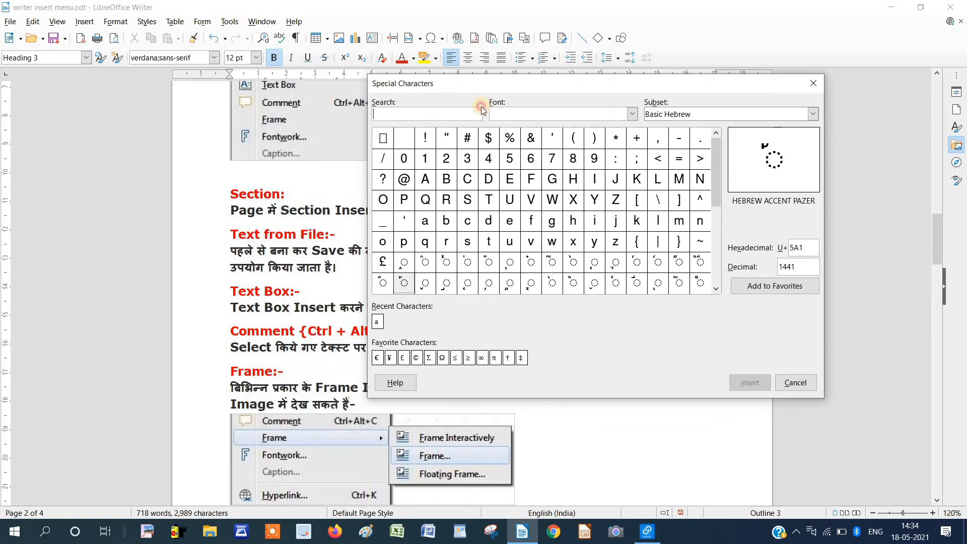
left_click(632, 116)
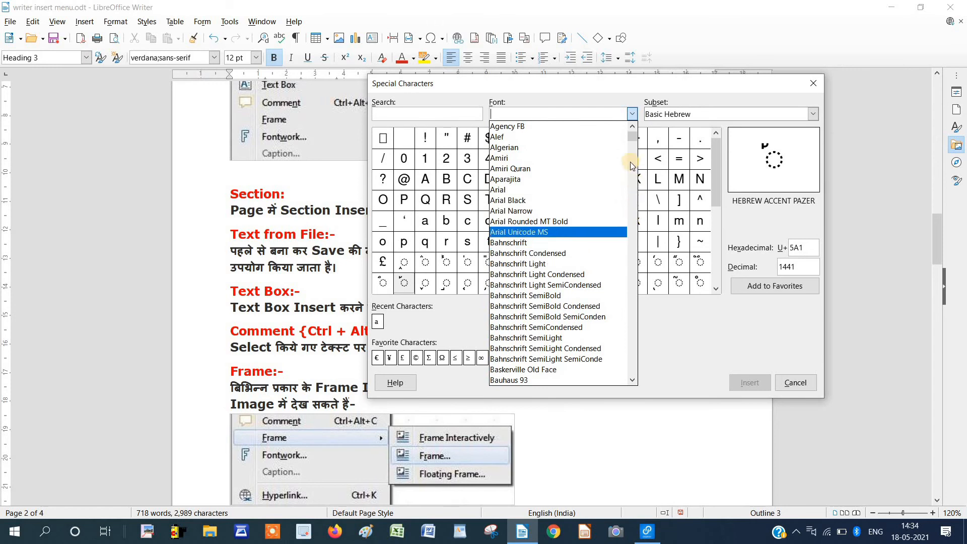
left_click_drag(634, 140, 636, 192)
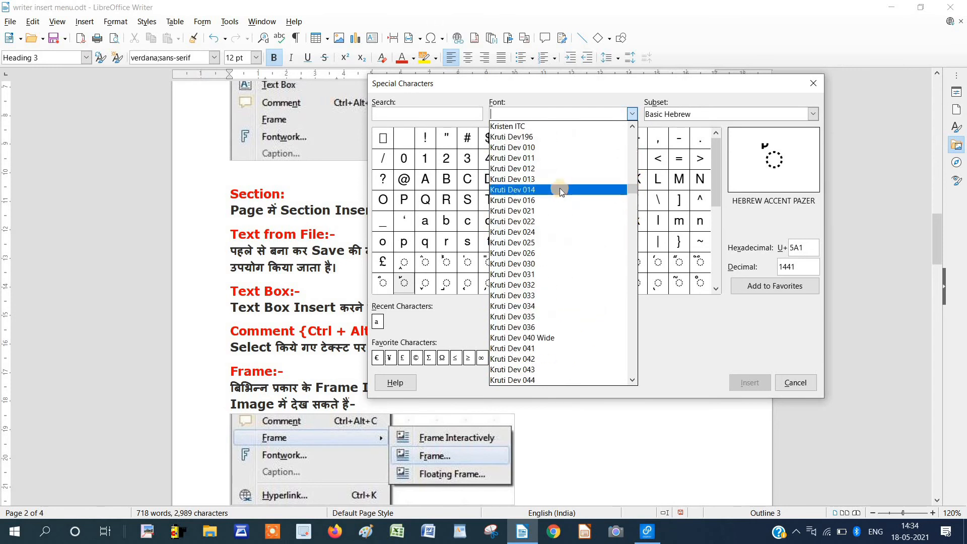
left_click(543, 162)
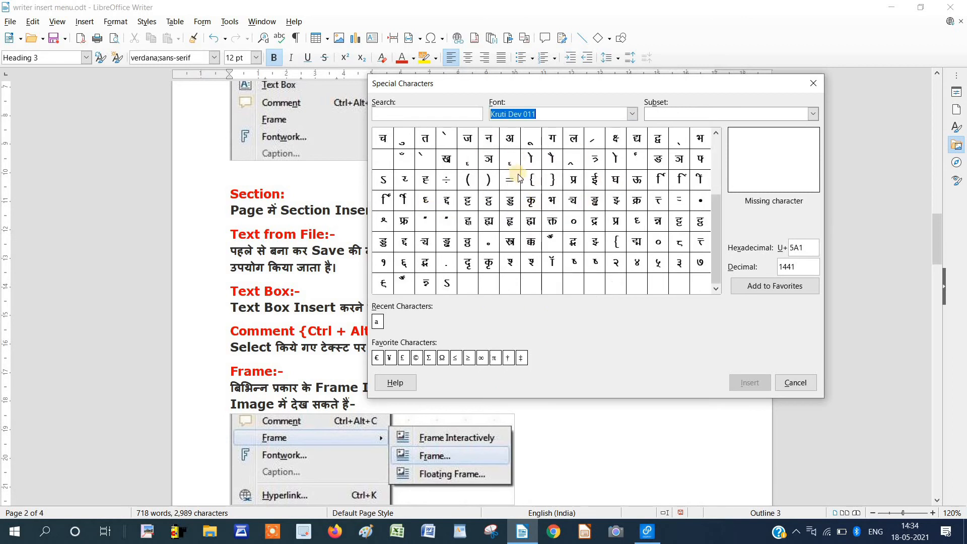
Browse the Kruti Dev glyphs and insert द्र before the Frame:- heading.
left_click(511, 243)
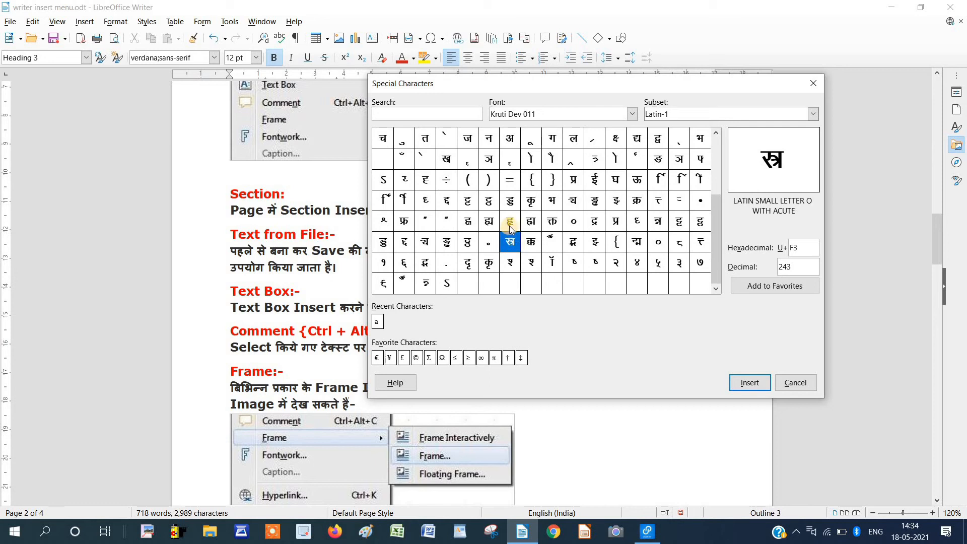
left_click(511, 225)
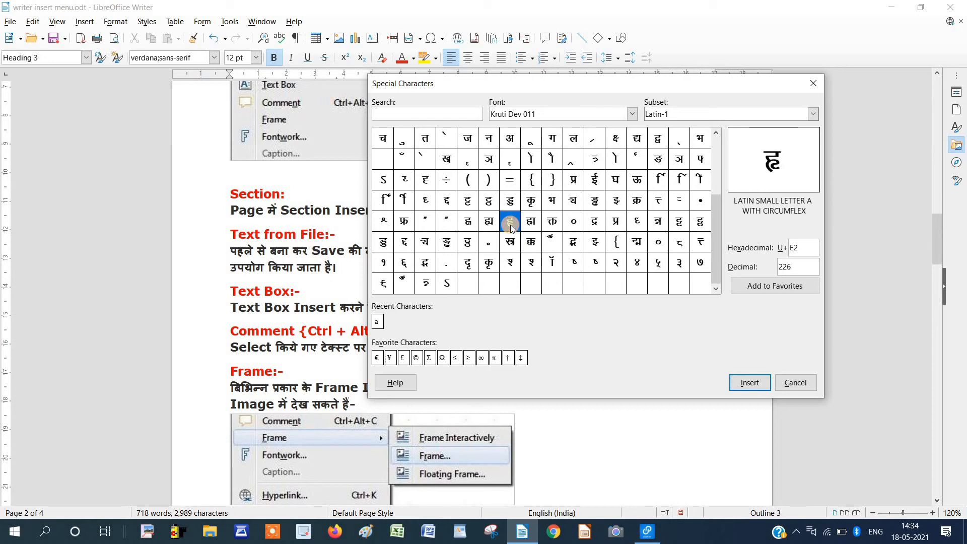
left_click(555, 225)
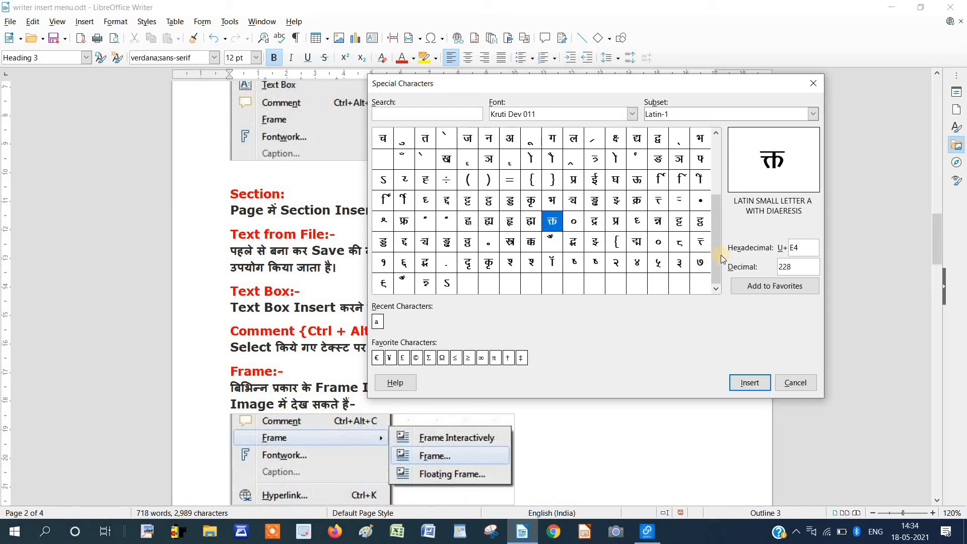
left_click(552, 202)
left_click(573, 201)
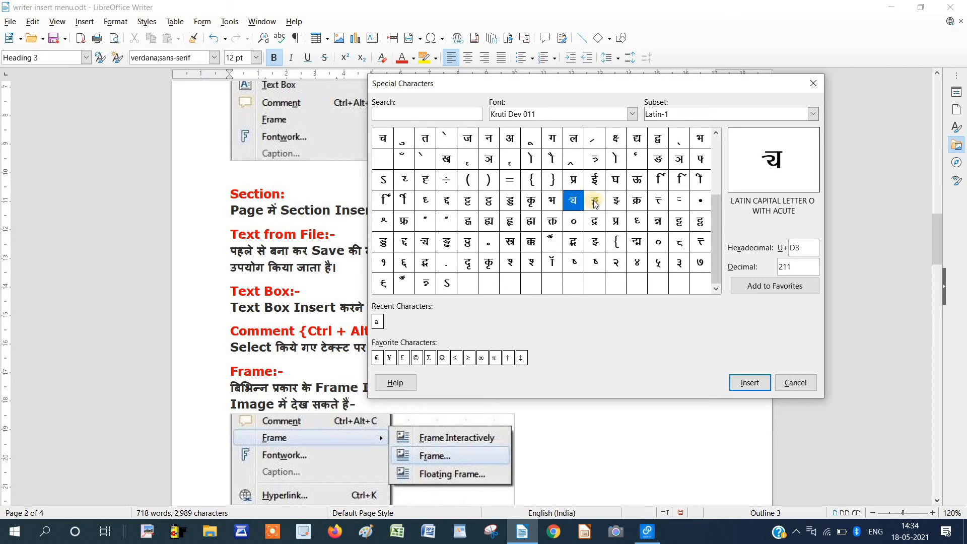
left_click(595, 201)
left_click(593, 222)
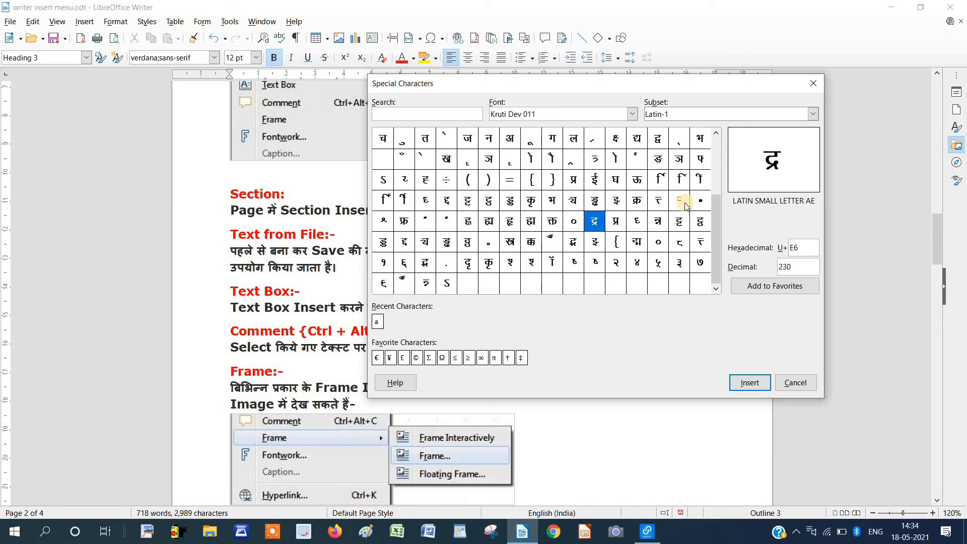
left_click(750, 383)
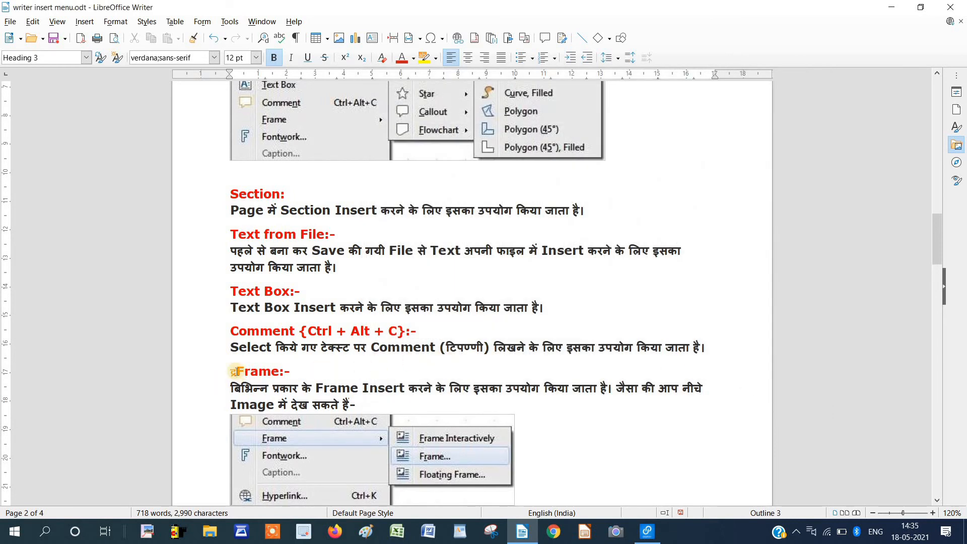
Undo the द्र insertion, then reopen the Special Character picker with Kruti Dev 011 and pick a glyph.
key("ctrl+z")
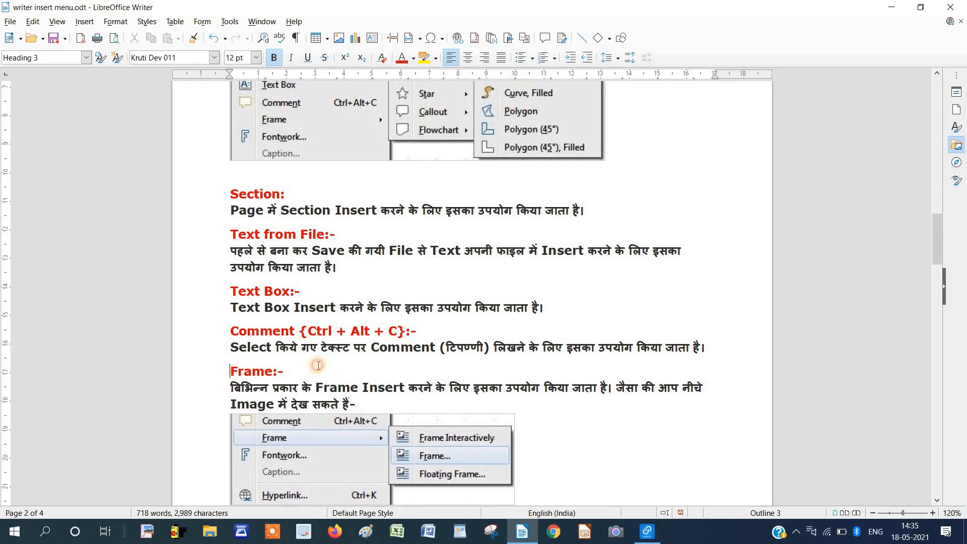
left_click(85, 21)
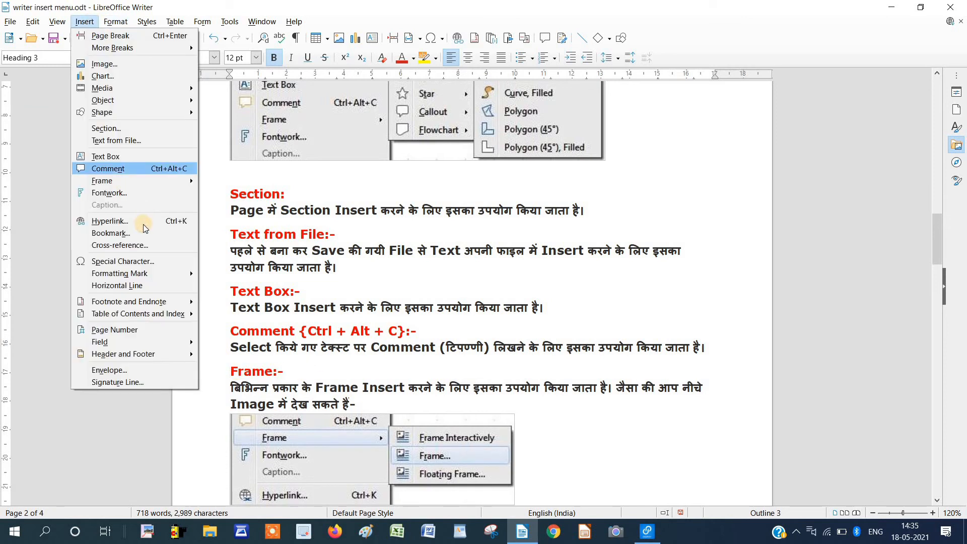
left_click(135, 262)
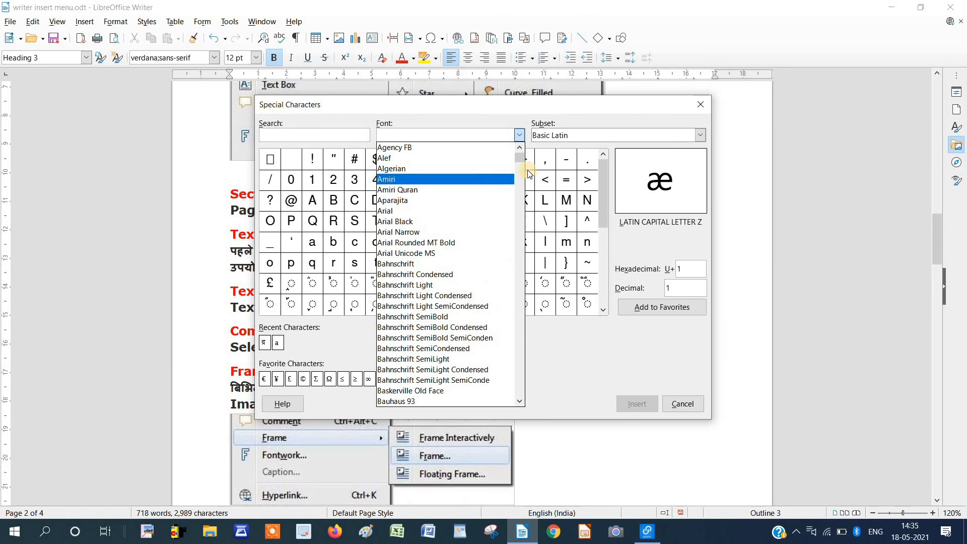
left_click_drag(521, 160, 487, 213)
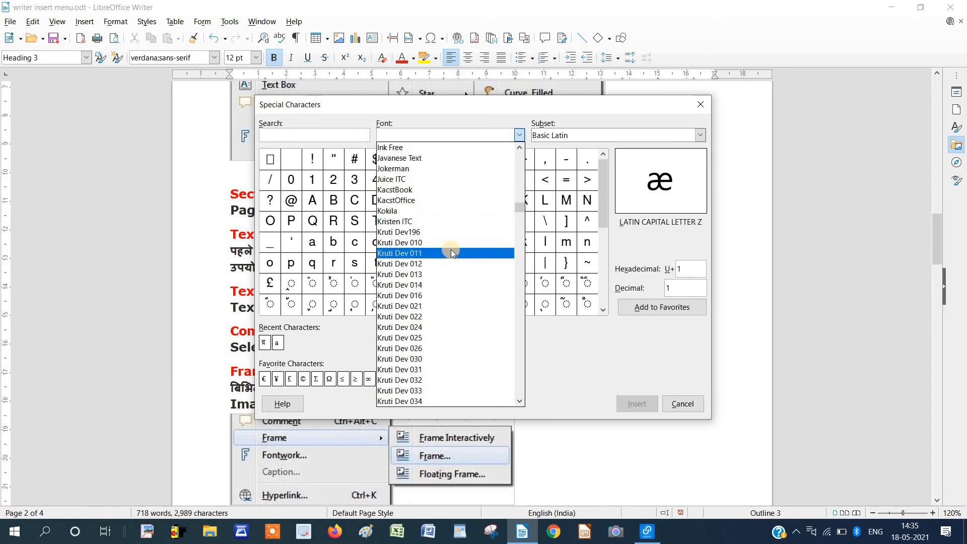
left_click(451, 249)
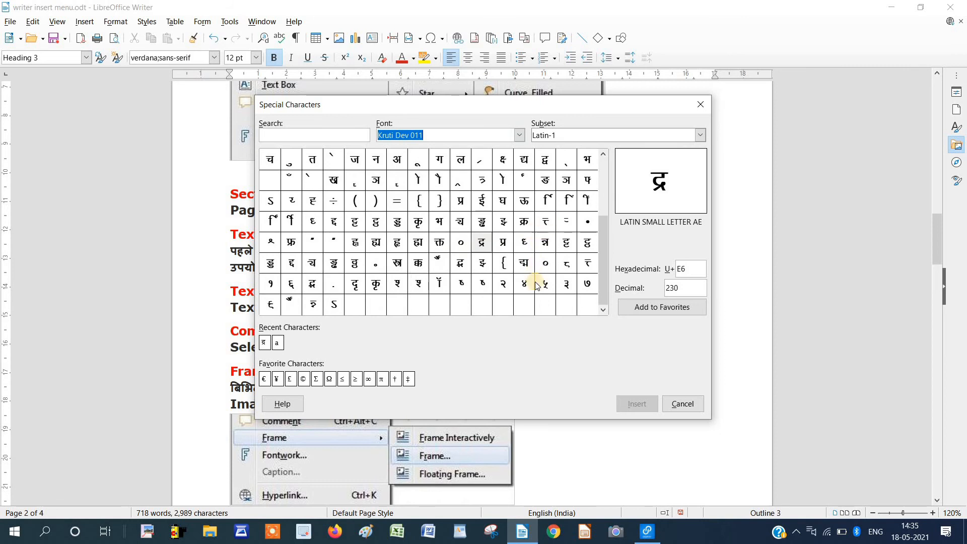
left_click(465, 263)
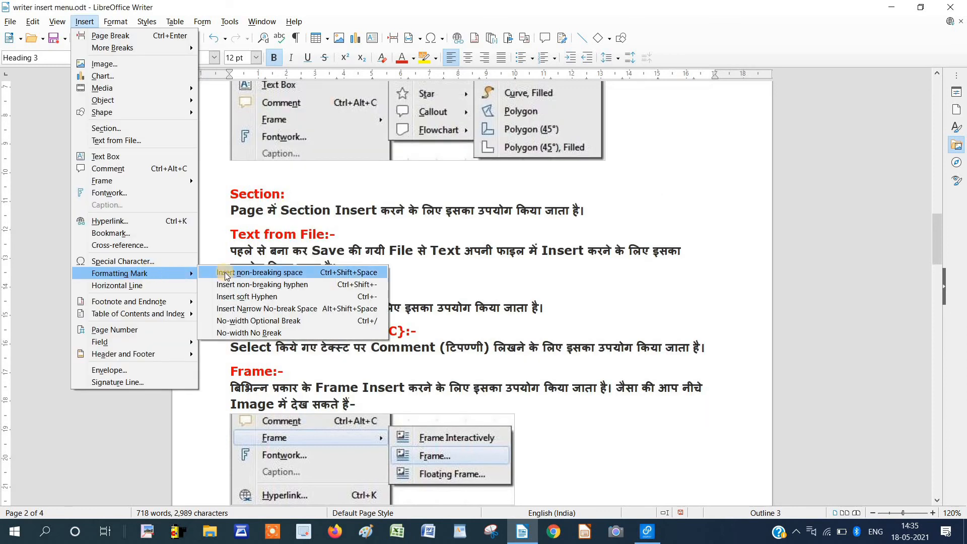
Show formatting marks and insert a non-breaking space at the end of the Text from File paragraph.
left_click(461, 298)
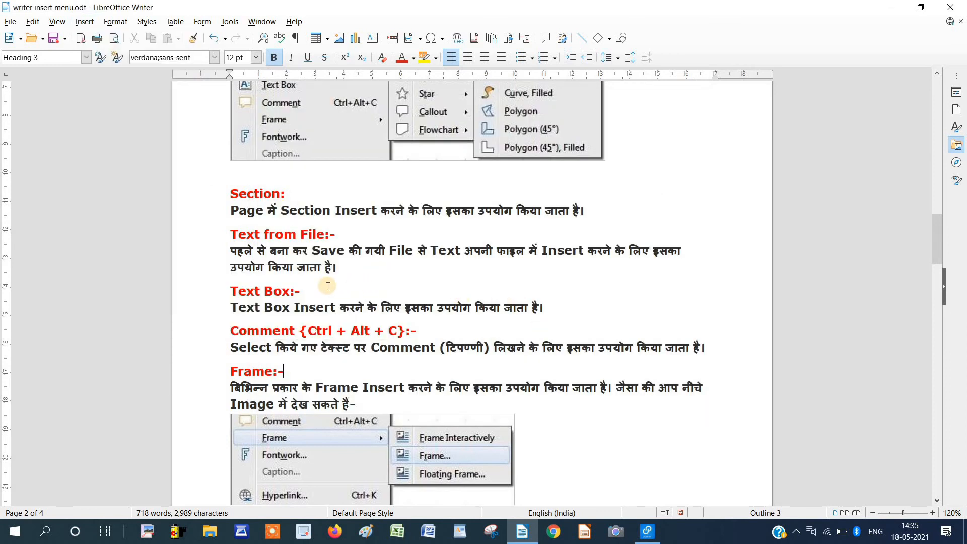
left_click(345, 270)
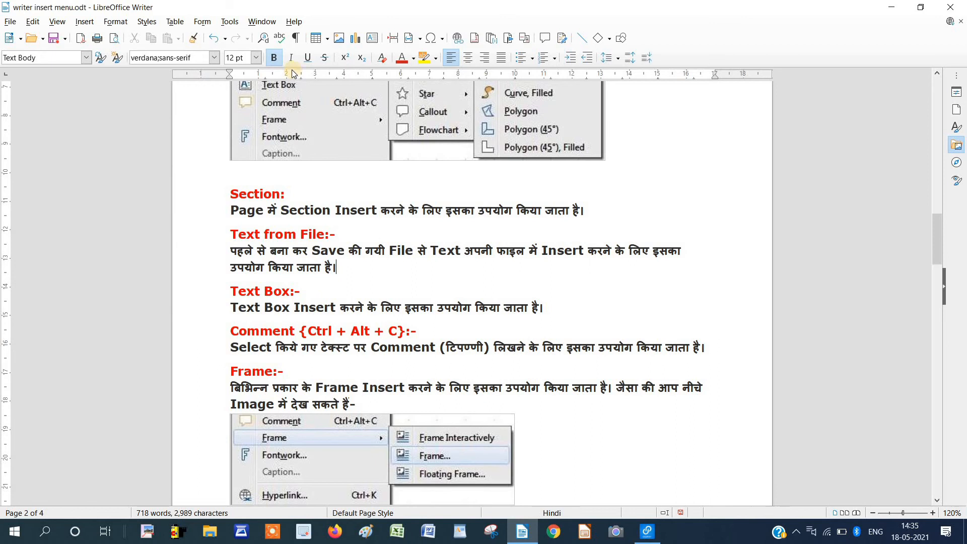
left_click(298, 39)
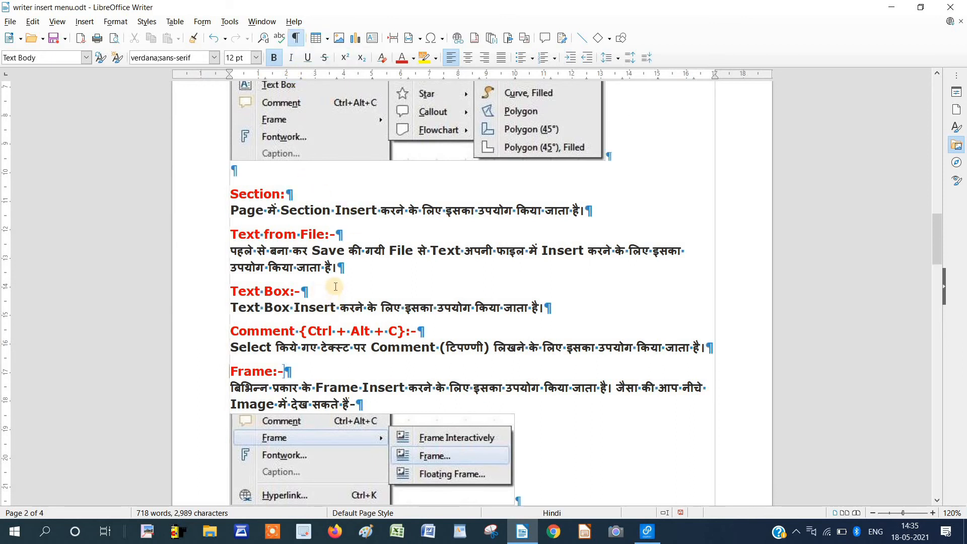
left_click(353, 279)
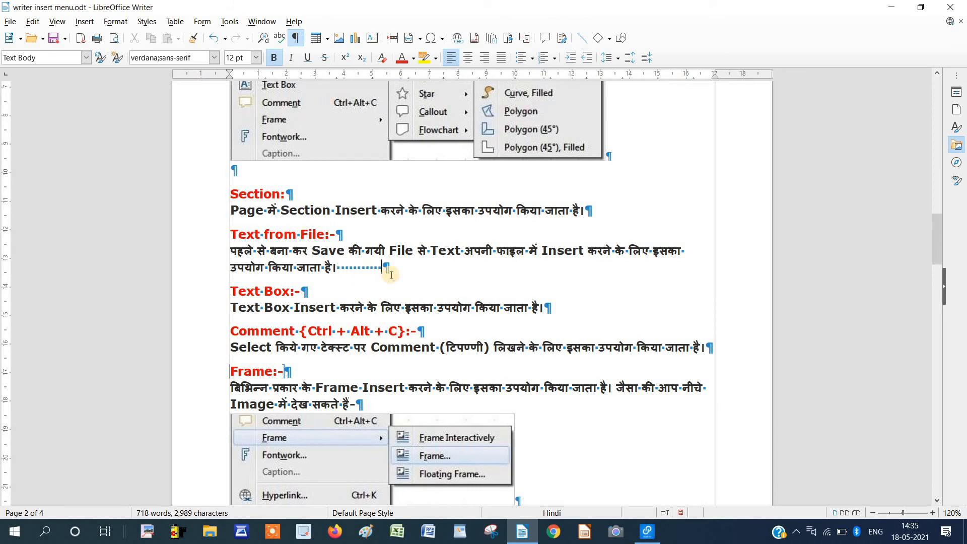
left_click(85, 21)
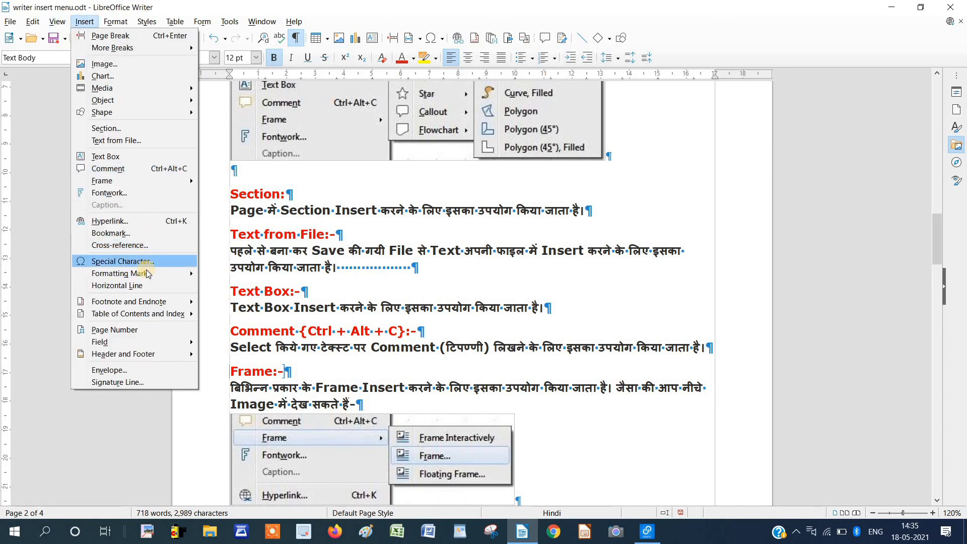
mouse_move(147, 274)
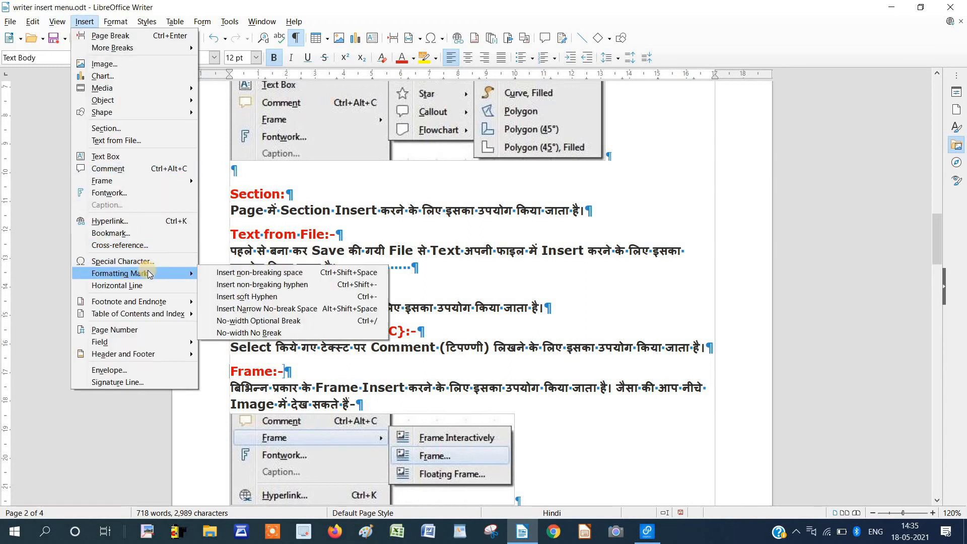
left_click(263, 275)
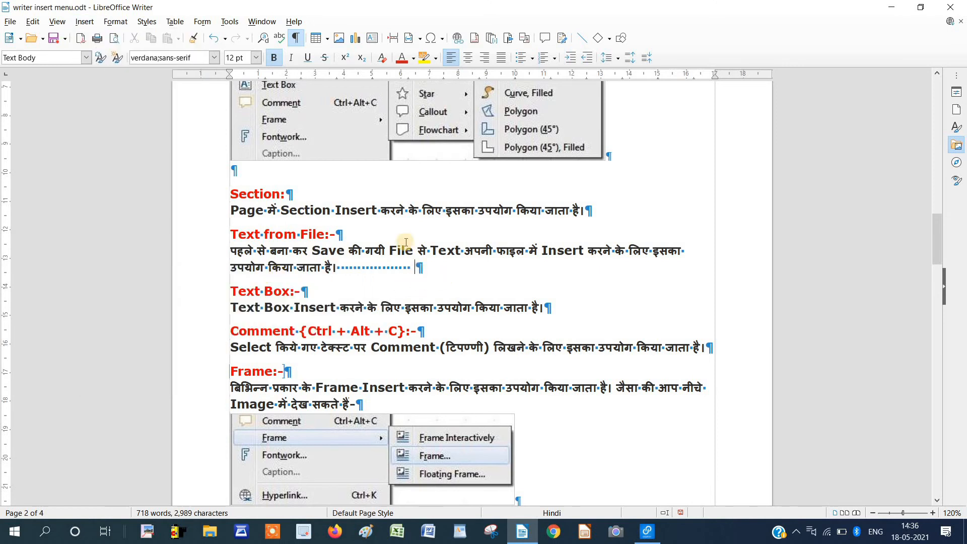
Browse the Formatting Mark options again, then hide formatting marks.
left_click(85, 21)
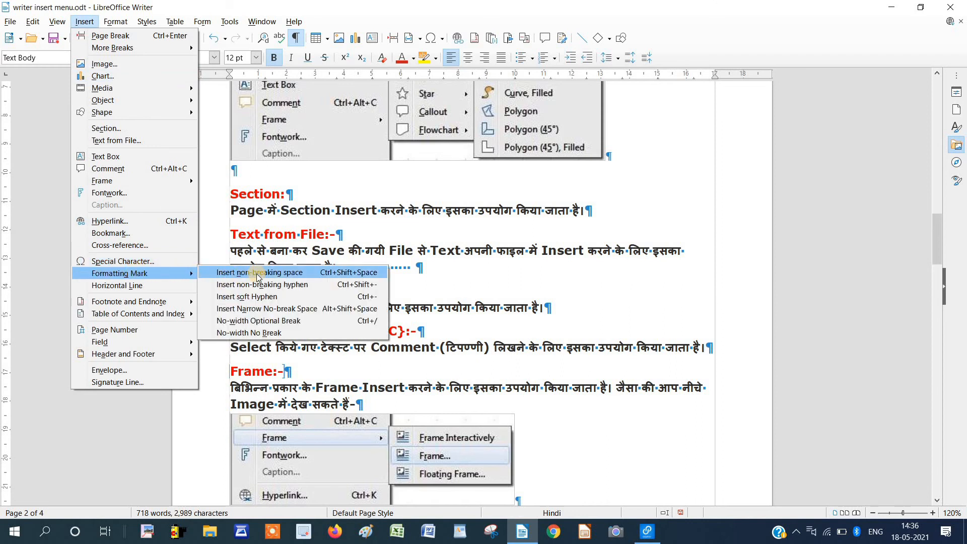
left_click(256, 274)
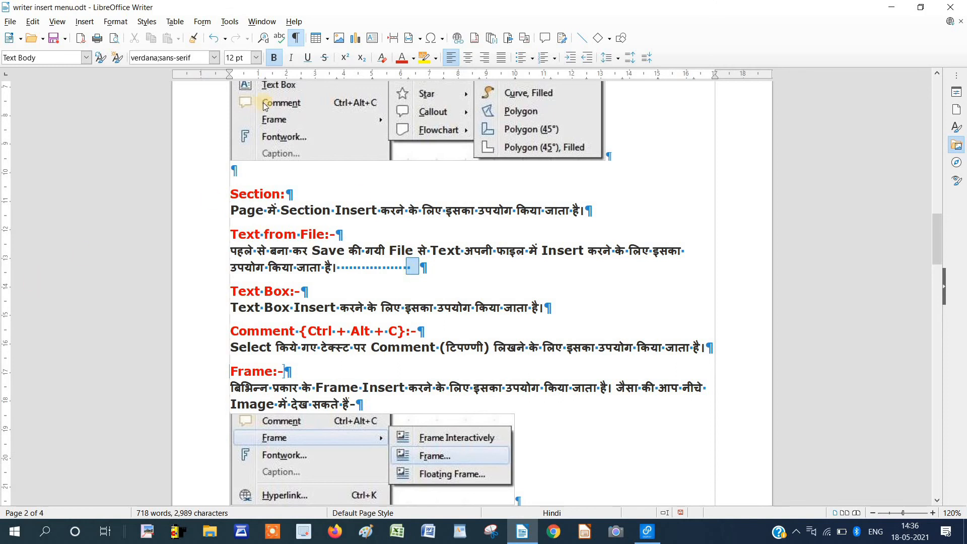
left_click(296, 38)
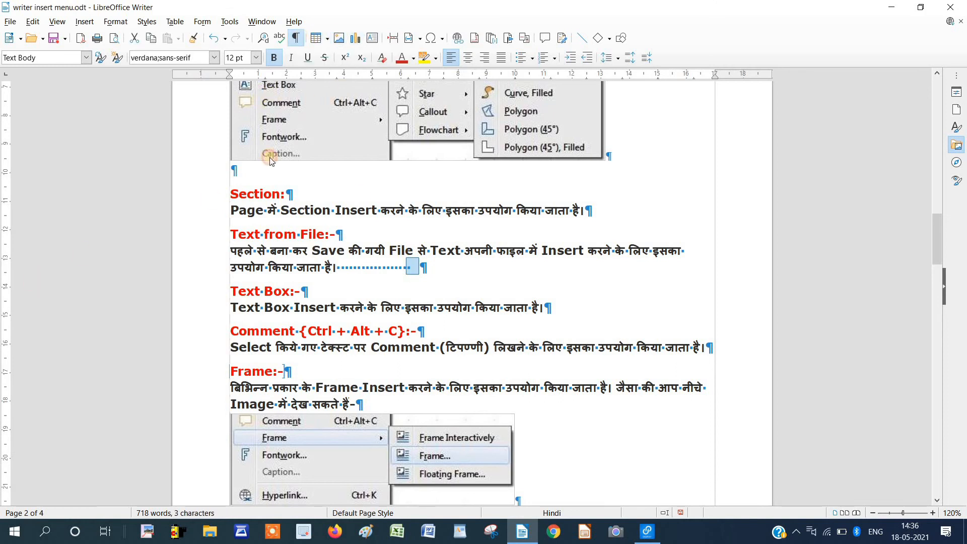
left_click(316, 250)
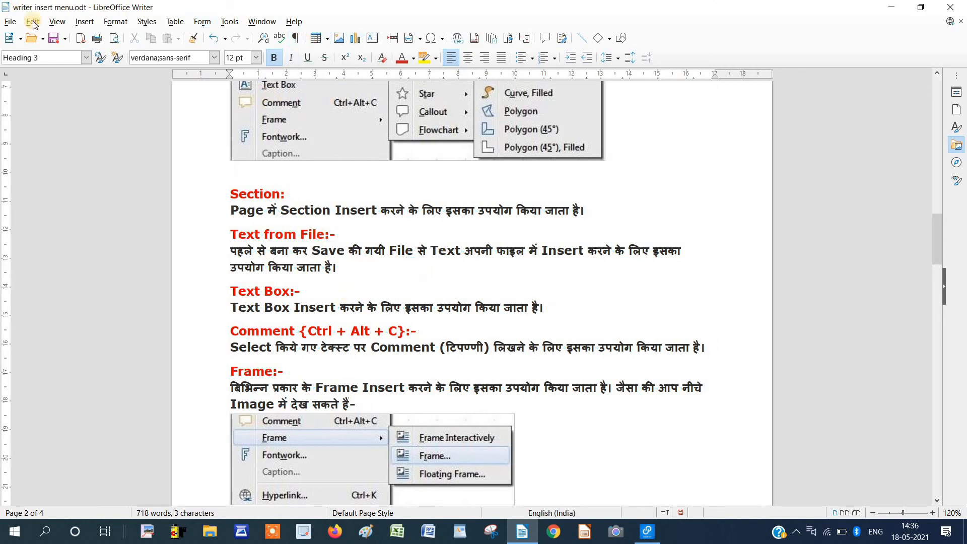
Apply the Horizontal Line style to the Text Box:- heading and its description line.
left_click(85, 21)
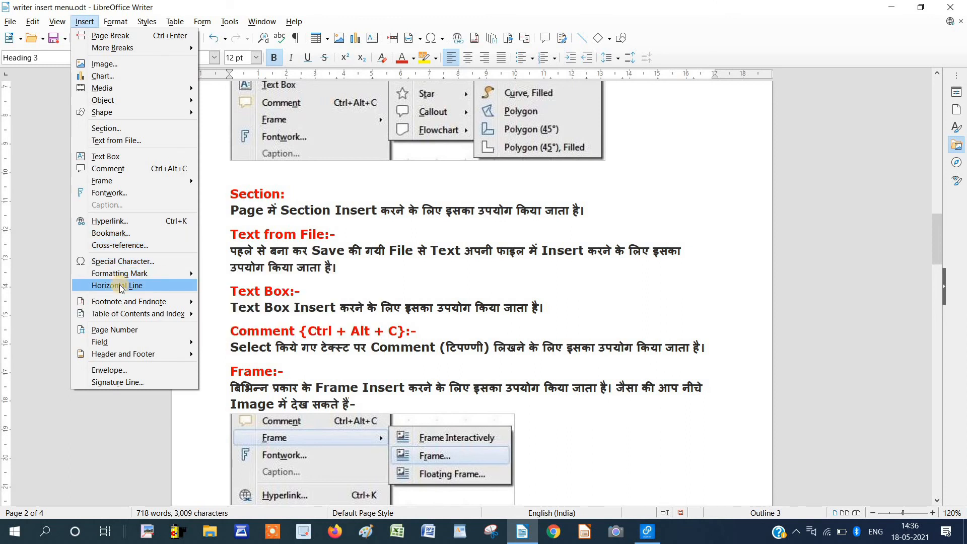
left_click(119, 286)
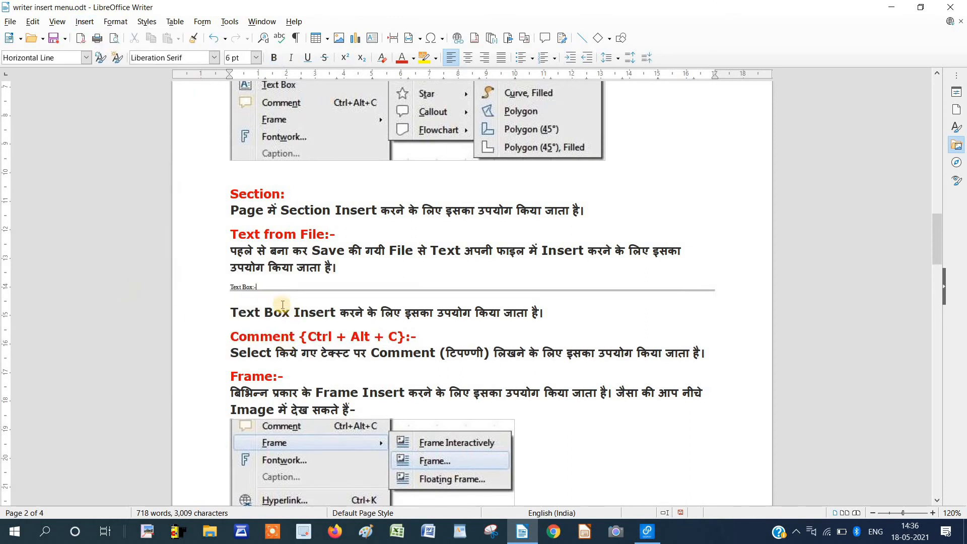
left_click(565, 334)
left_click(559, 317)
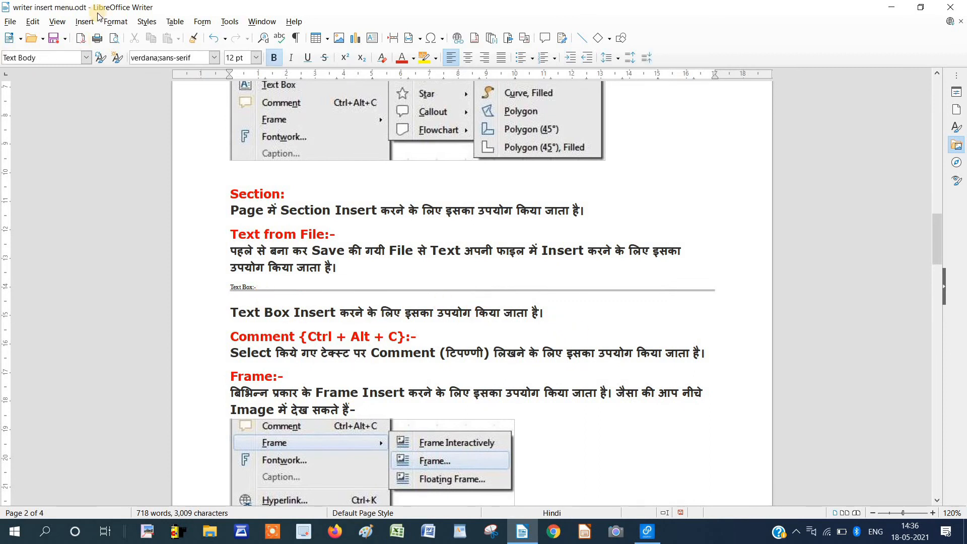
left_click(84, 24)
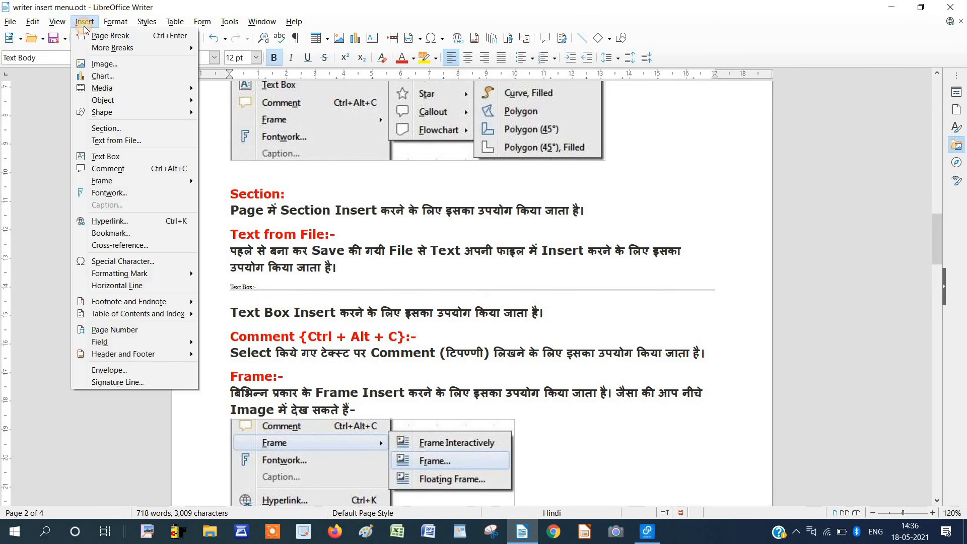
left_click(138, 285)
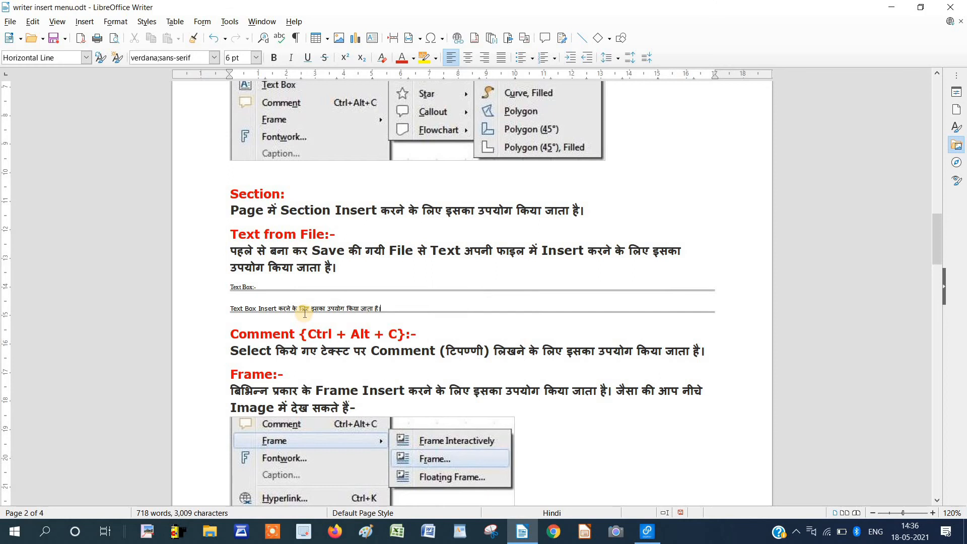
left_click(85, 22)
mouse_move(155, 302)
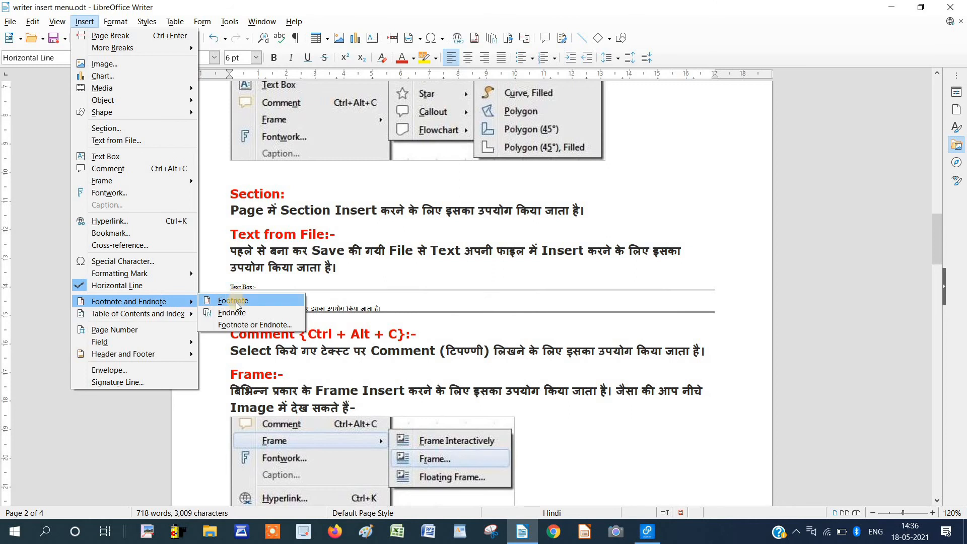
Select 'Page Break' in the red heading and insert footnote 1 after it.
left_click(421, 239)
scroll(404, 263, "up", 5)
scroll(404, 262, "up", 15)
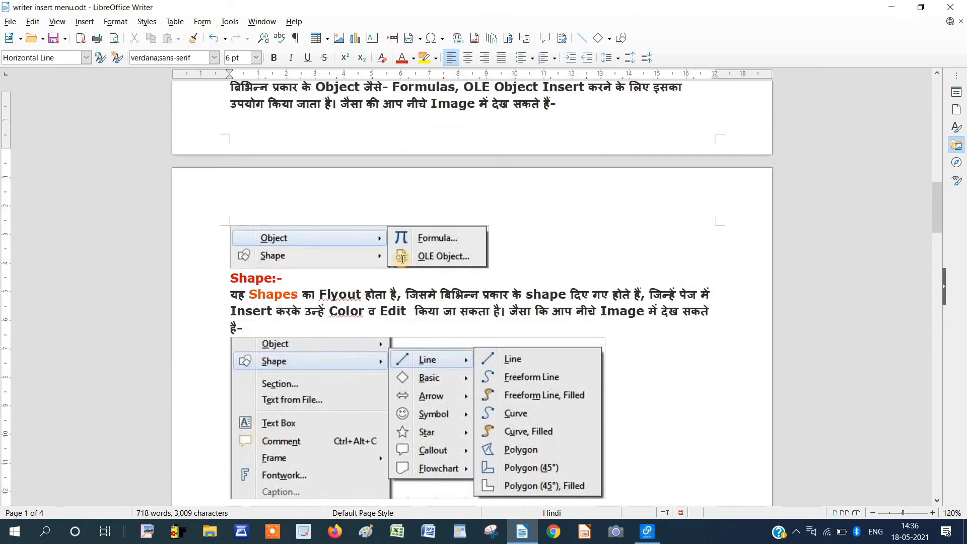
scroll(392, 272, "up", 3)
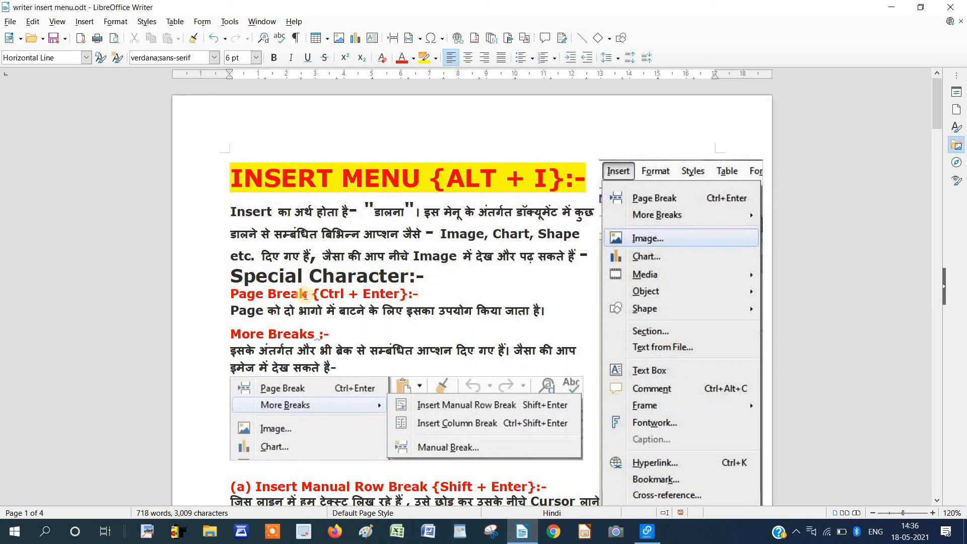
left_click_drag(300, 295, 235, 296)
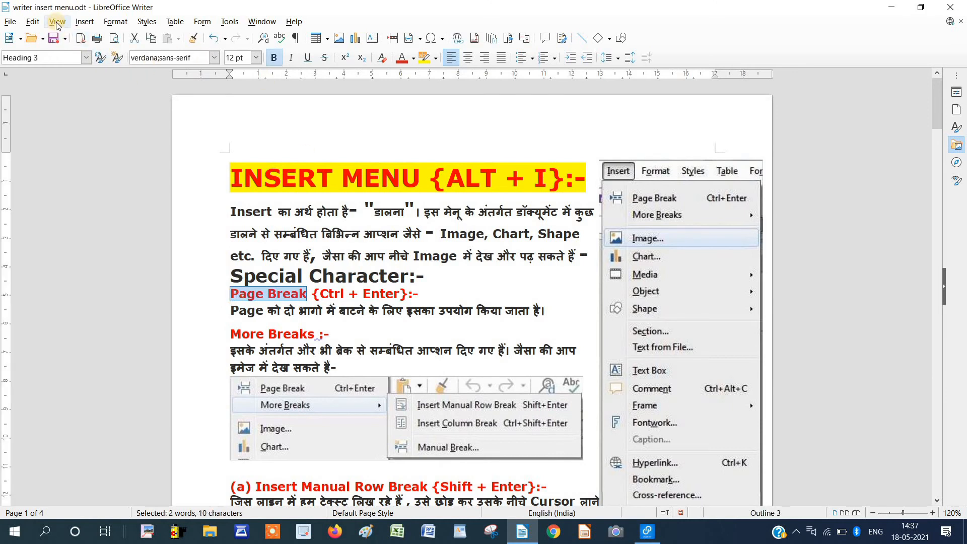
left_click(81, 22)
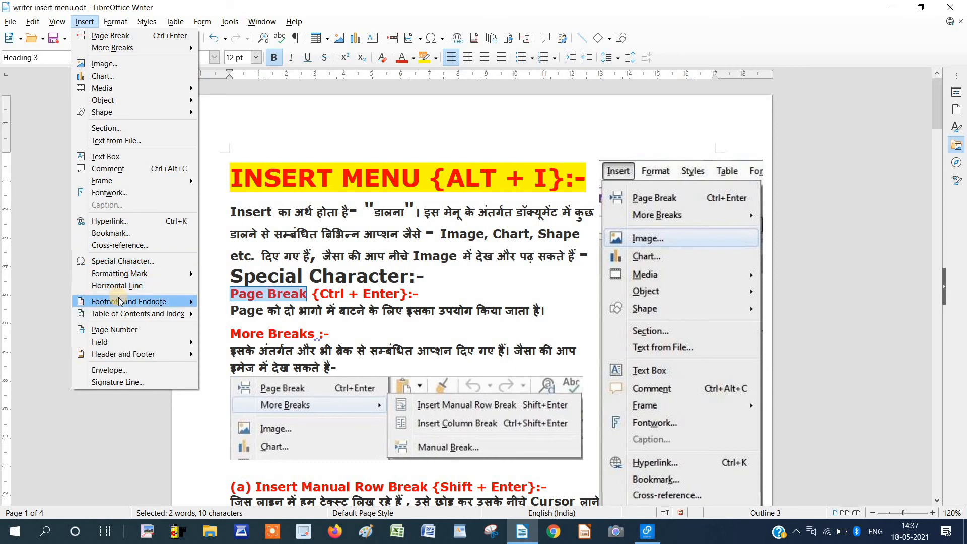
mouse_move(118, 300)
left_click(233, 301)
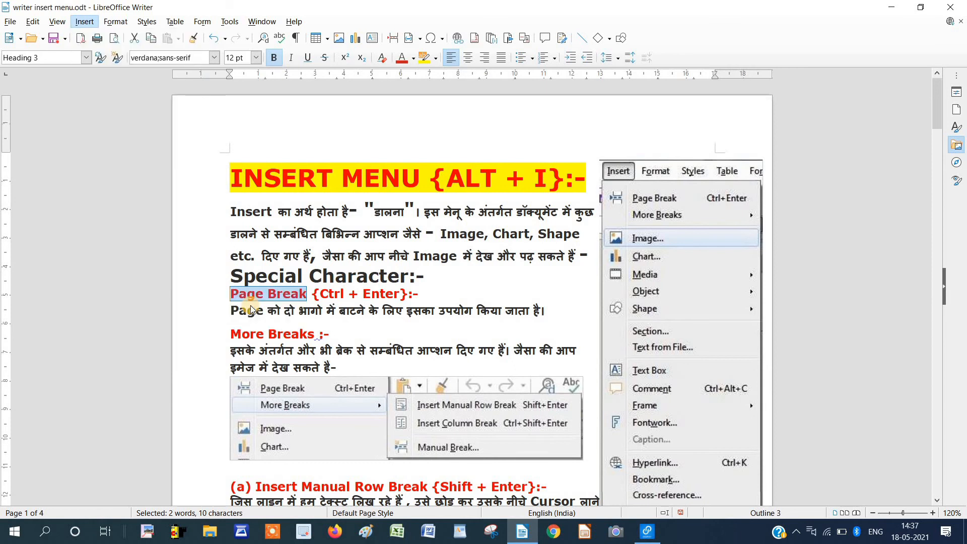
Scroll between the heading and the page foot to review footnote 1.
scroll(320, 214, "up", 1)
scroll(320, 214, "up", 8)
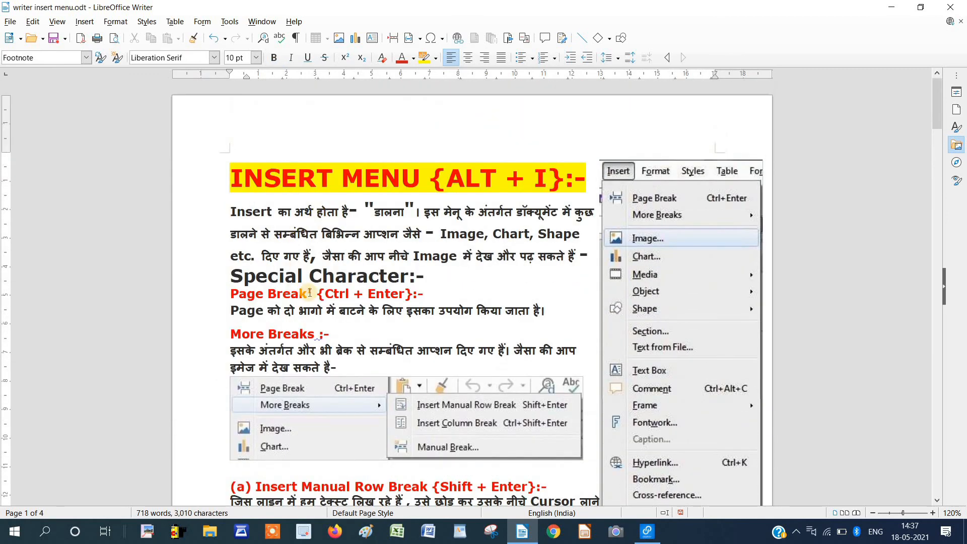
scroll(309, 292, "down", 8)
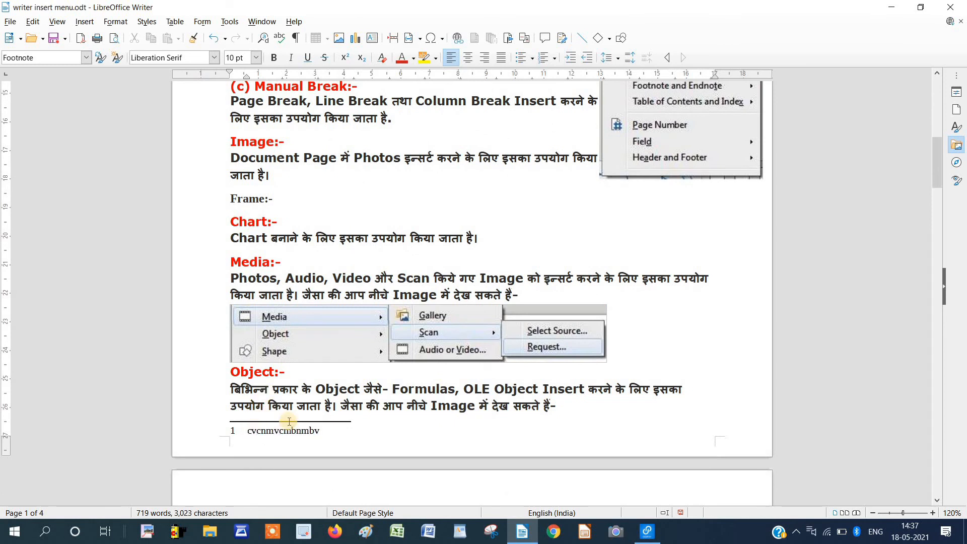
scroll(437, 381, "up", 1)
scroll(438, 381, "up", 3)
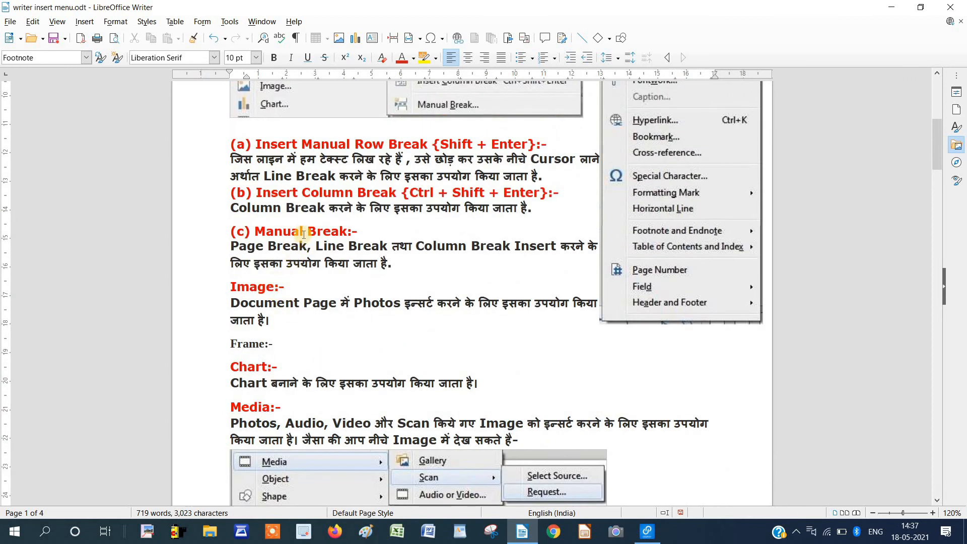
Select 'Manual' in the (c) Manual Break heading and insert footnote 2 after it.
left_click_drag(303, 234, 257, 232)
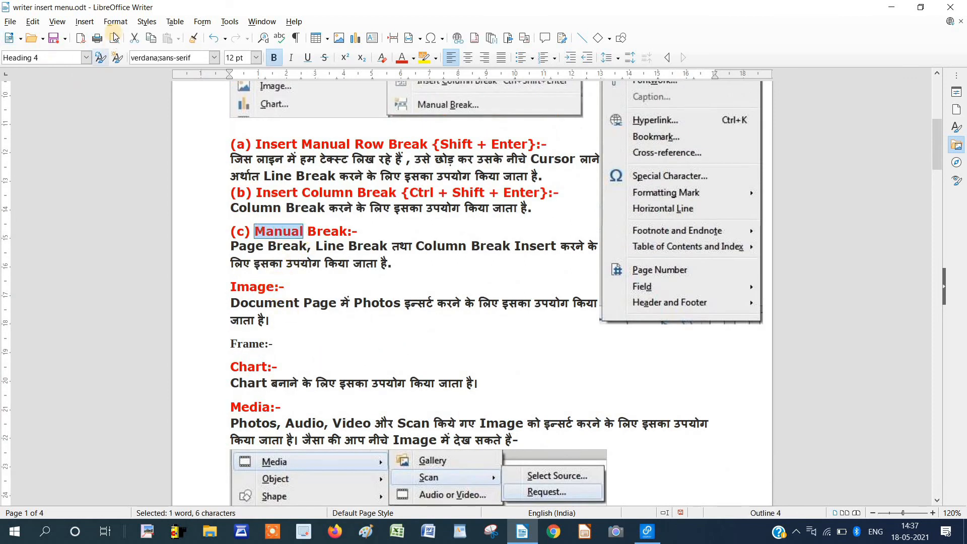
left_click(84, 21)
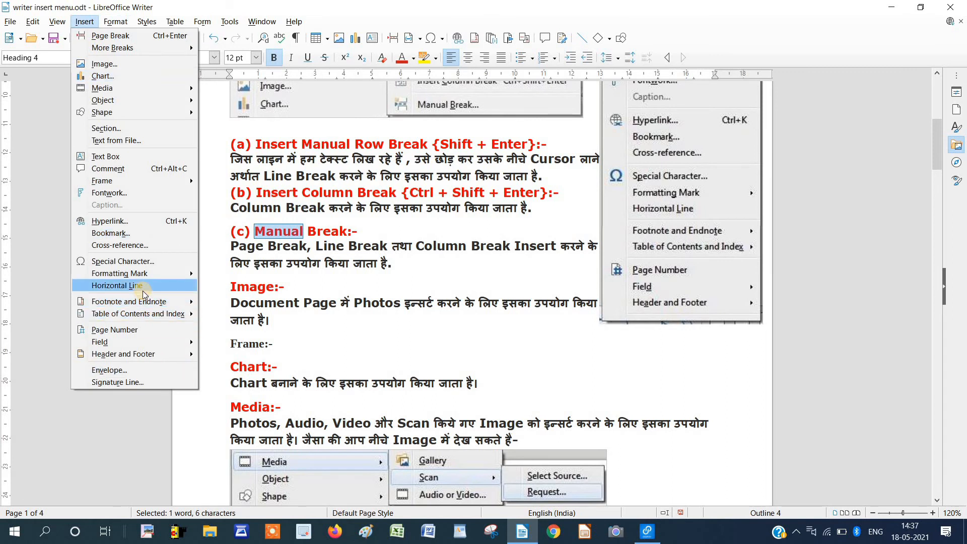
left_click(247, 301)
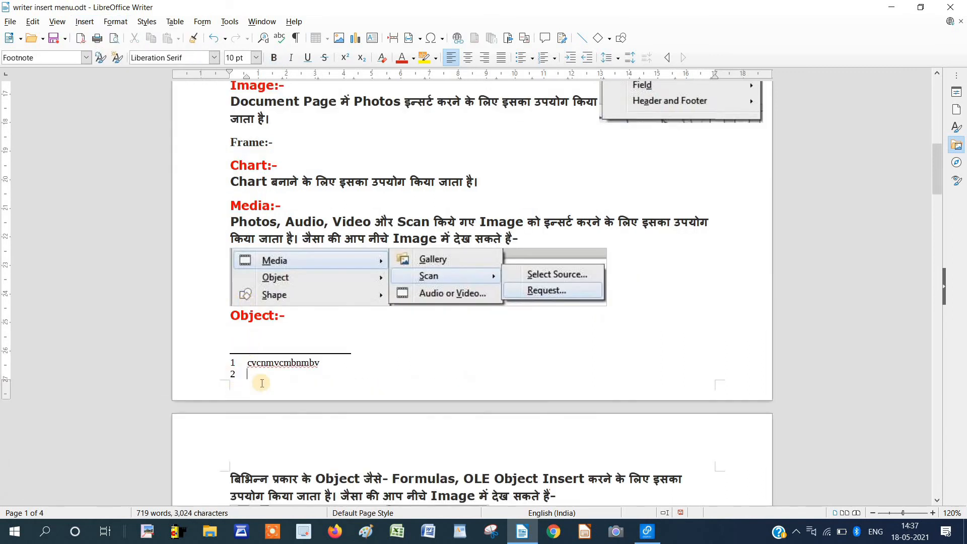
scroll(263, 380, "up", 20)
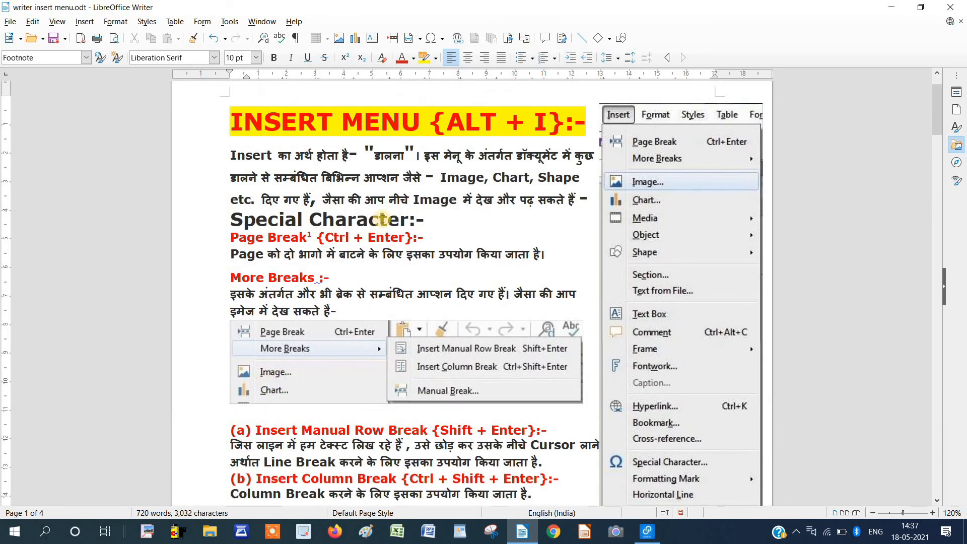
scroll(349, 236, "up", 2)
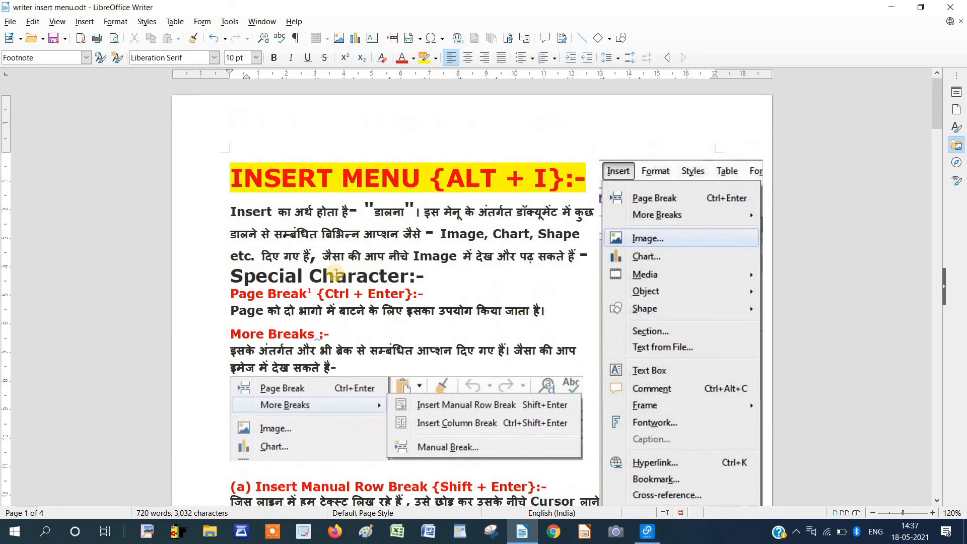
scroll(343, 242, "down", 4)
scroll(333, 276, "down", 5)
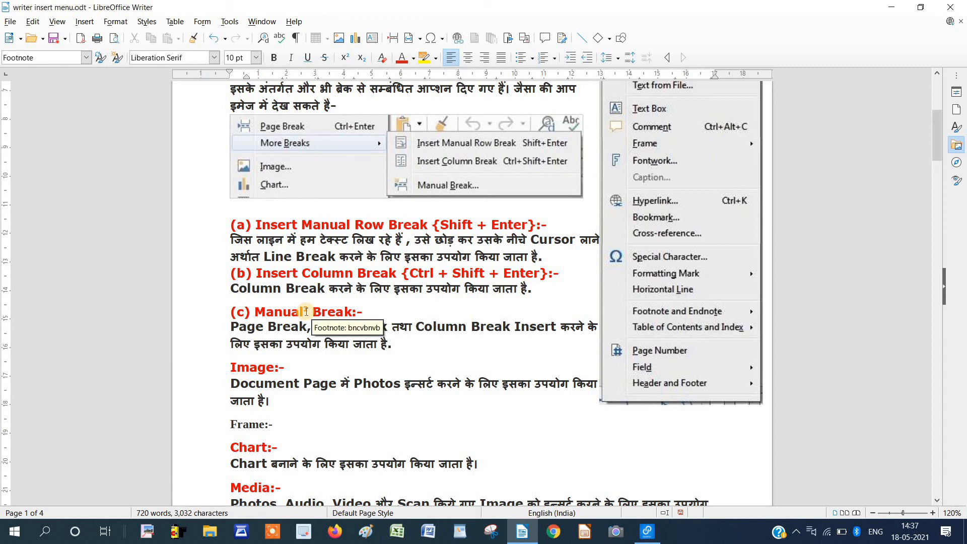
scroll(307, 311, "down", 9)
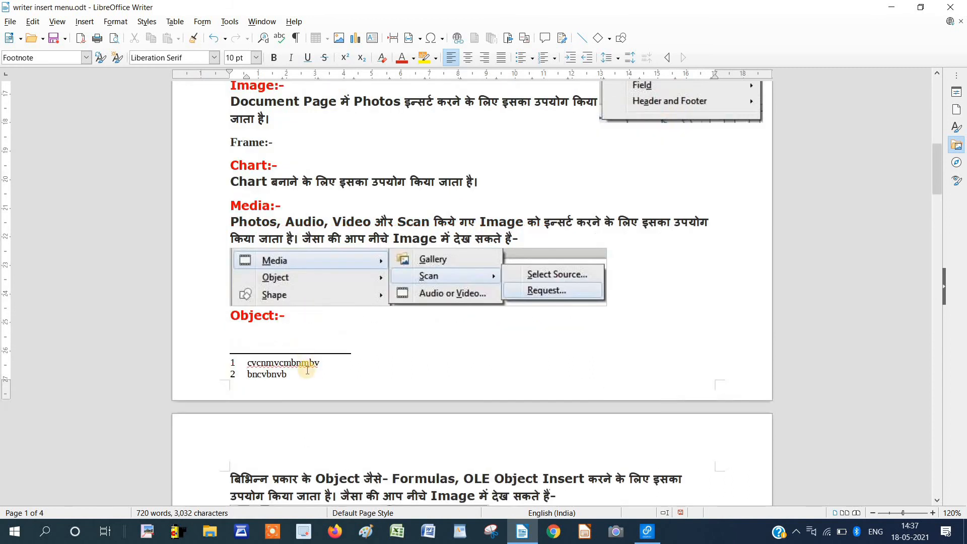
Delete footnote 2's text and its superscript 2 mark from the Manual Break heading.
left_click_drag(255, 374, 288, 373)
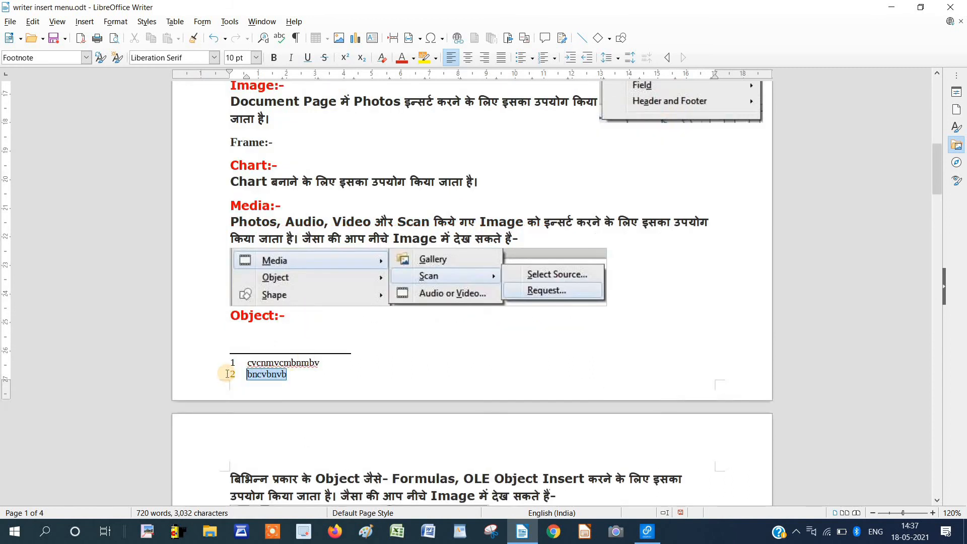
key("Delete")
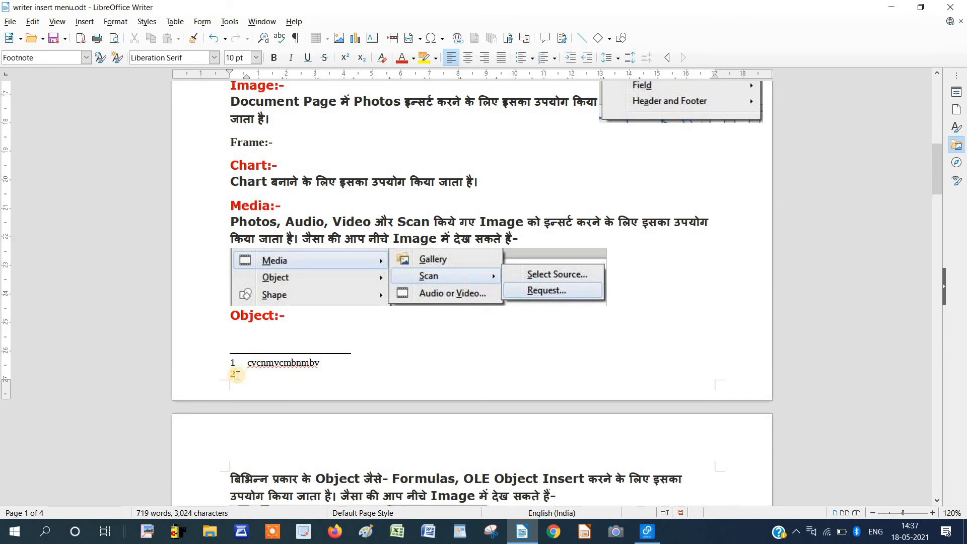
scroll(302, 366, "up", 10)
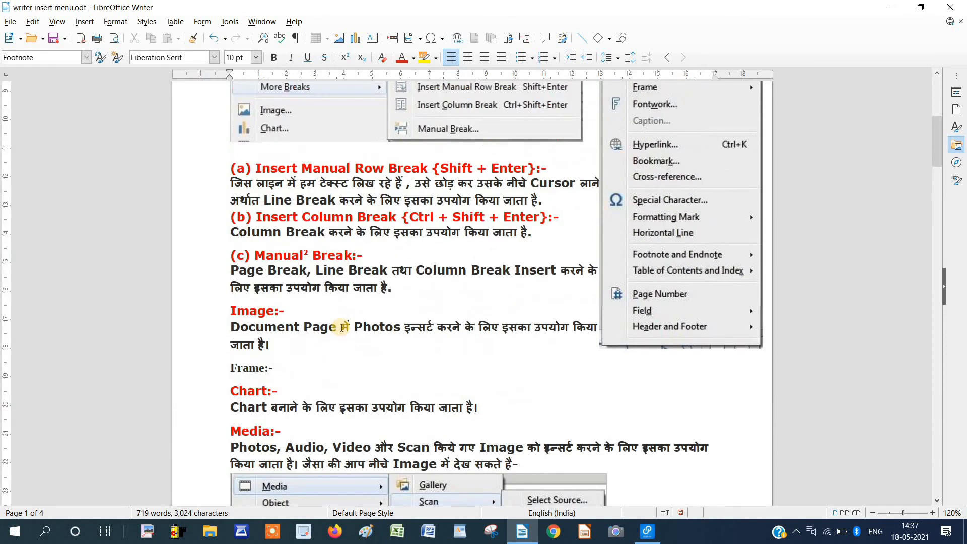
left_click(312, 364)
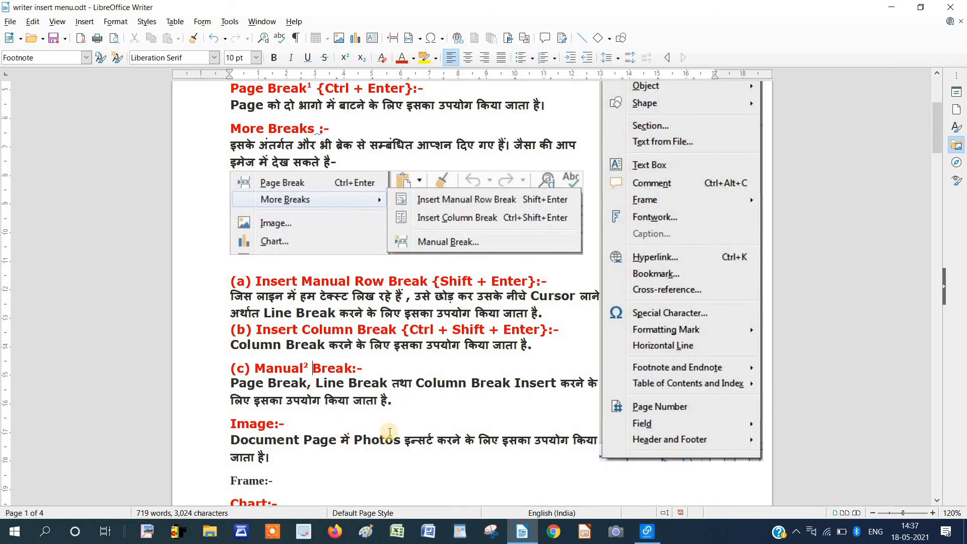
key("BackSpace")
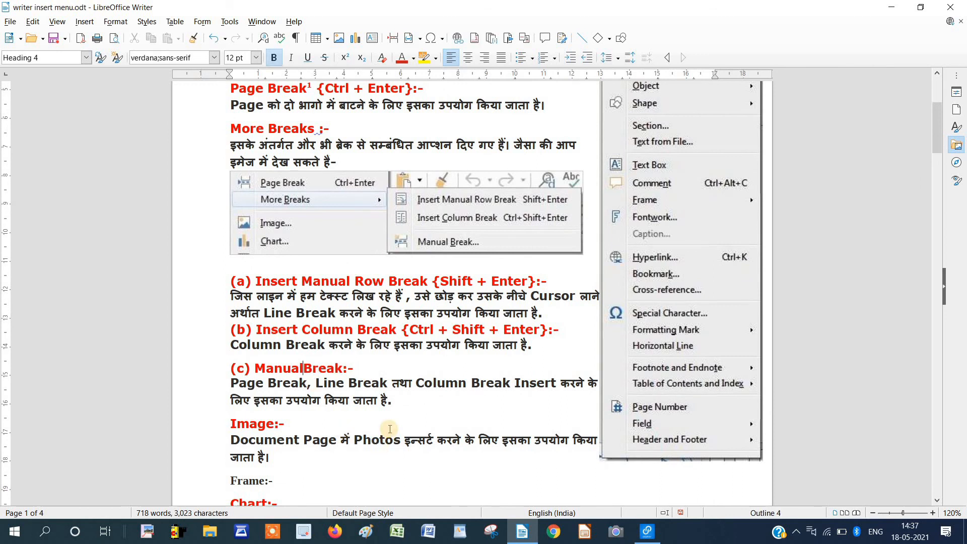
scroll(390, 428, "down", 8)
scroll(392, 400, "down", 1)
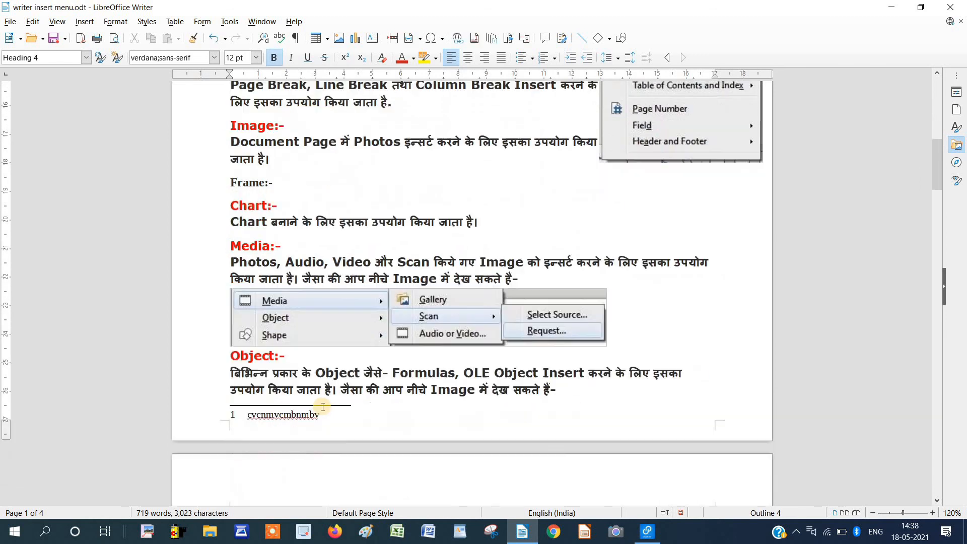
scroll(252, 262, "up", 1)
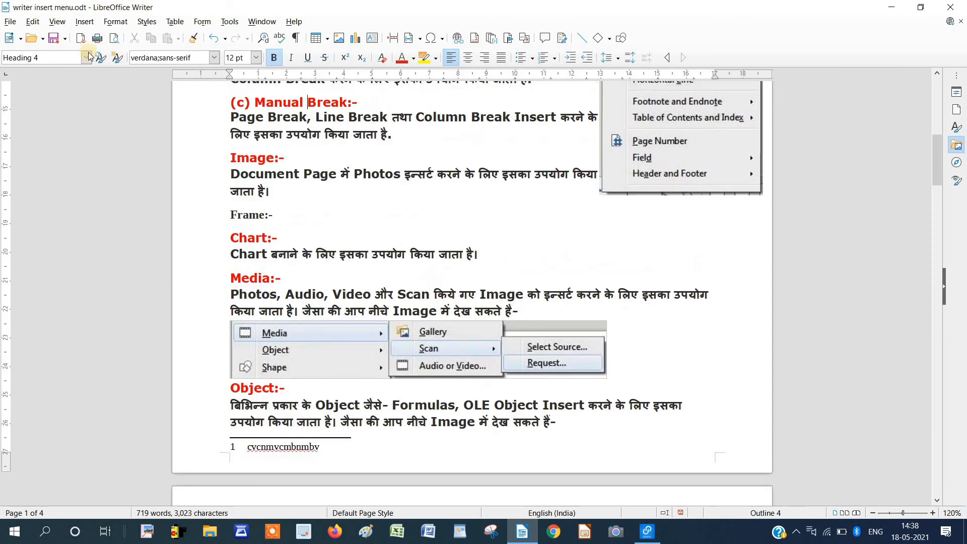
left_click(85, 22)
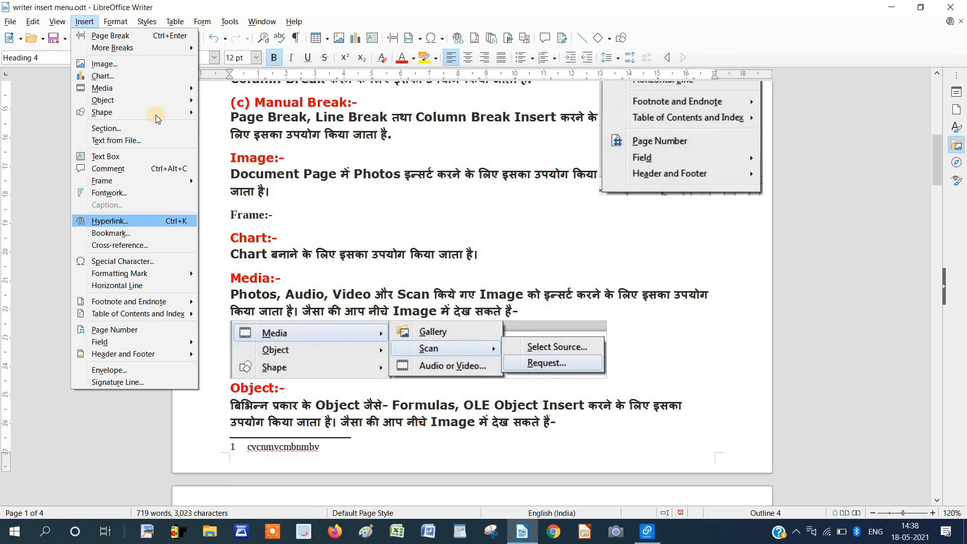
mouse_move(146, 302)
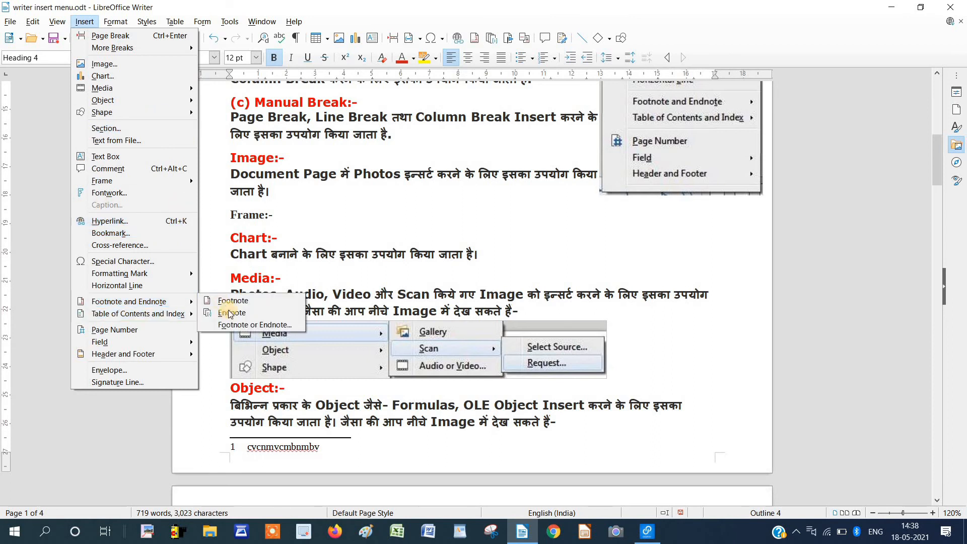
left_click(281, 215)
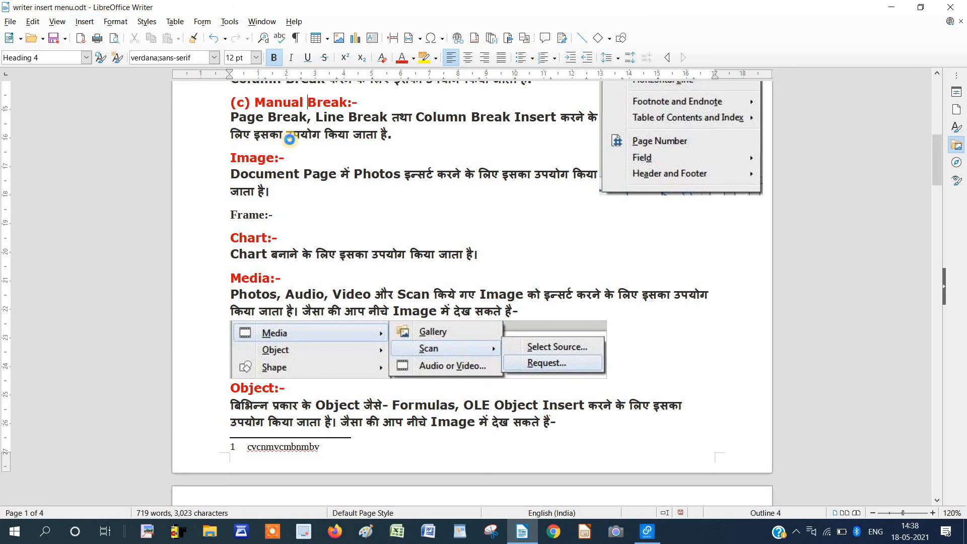
key("ctrl+s")
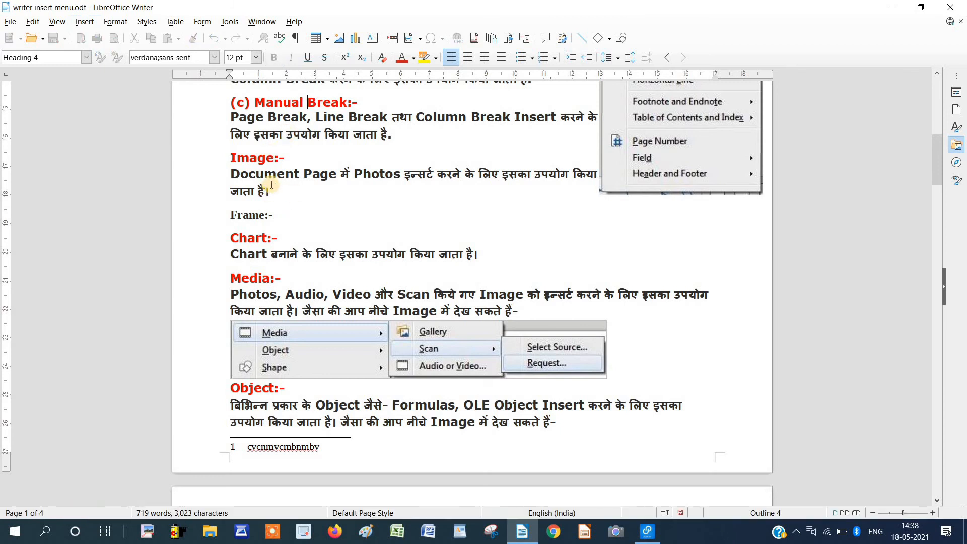
left_click(280, 157)
left_click_drag(238, 157, 229, 157)
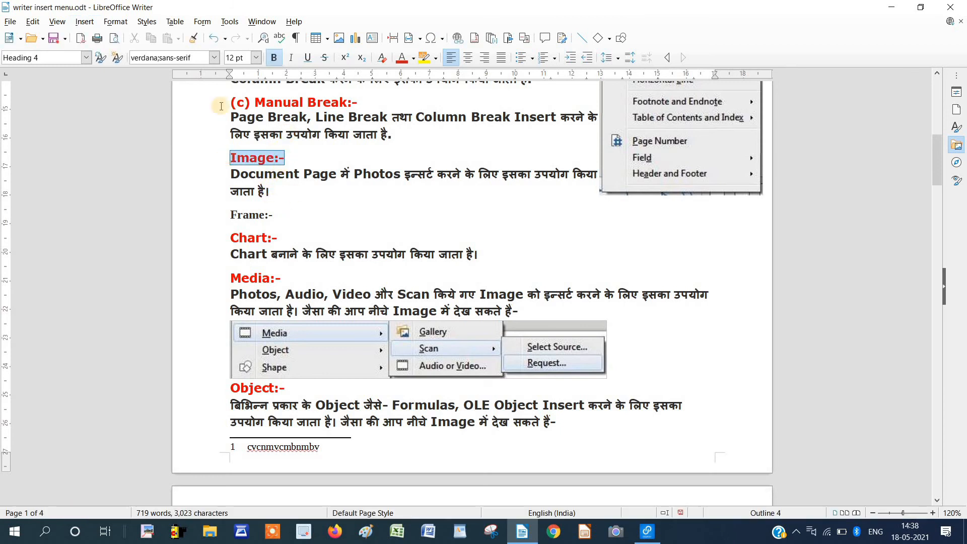
left_click(84, 23)
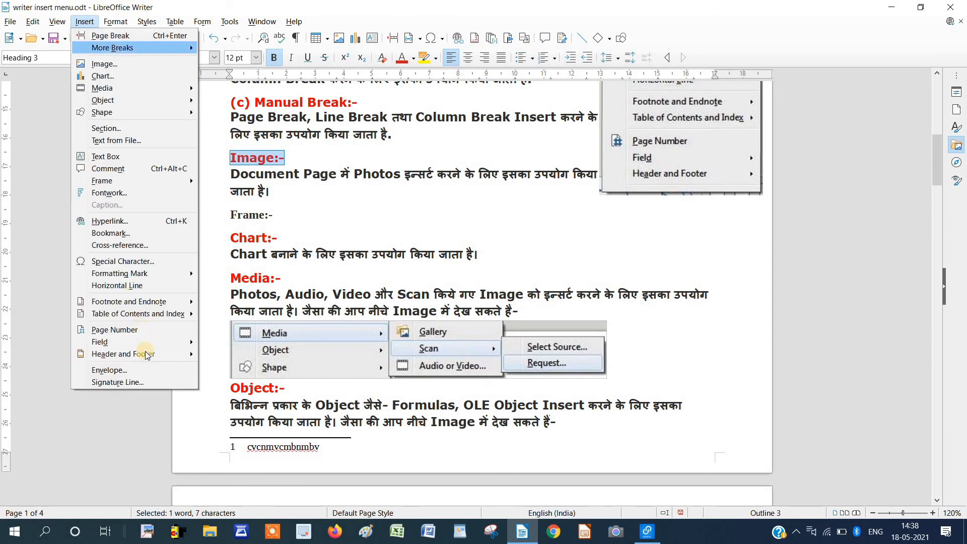
mouse_move(134, 301)
left_click(220, 318)
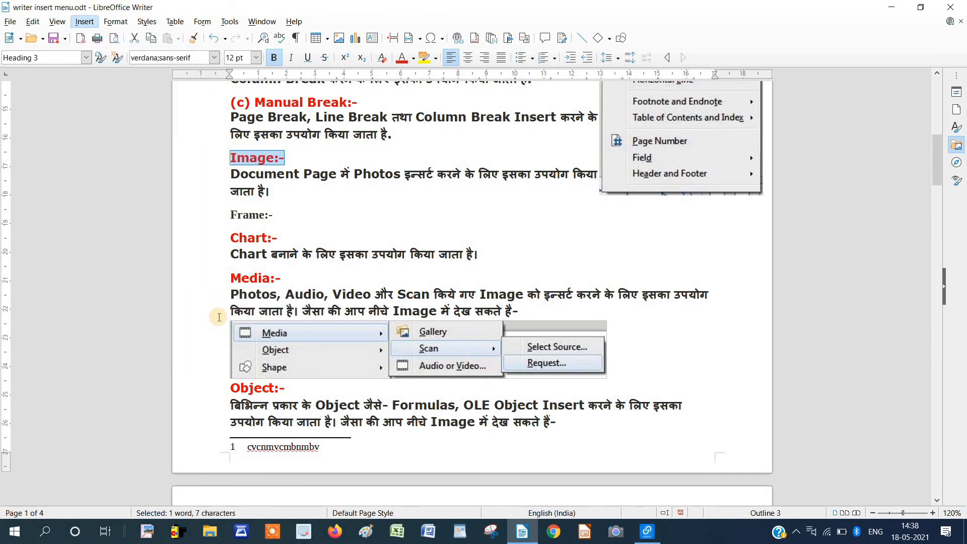
scroll(277, 366, "down", 6)
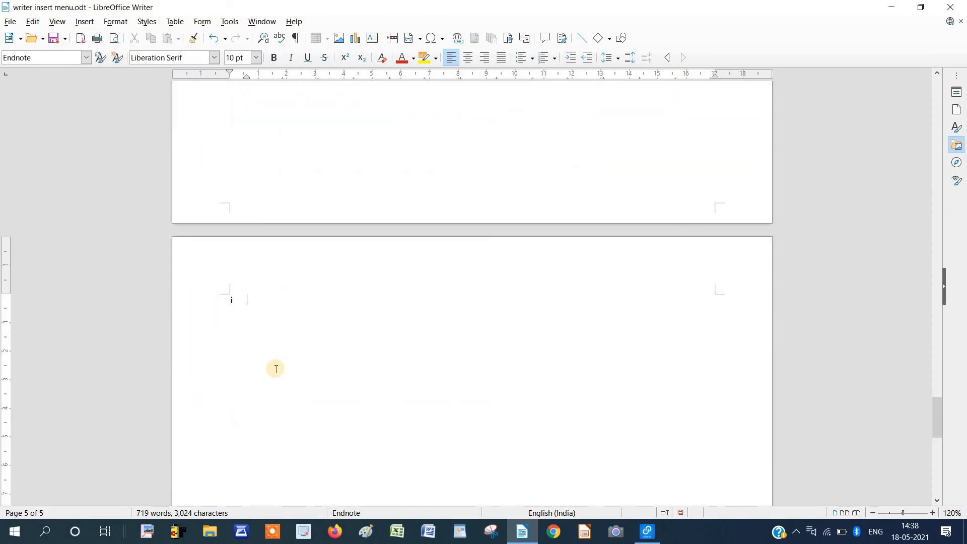
scroll(276, 365, "up", 3)
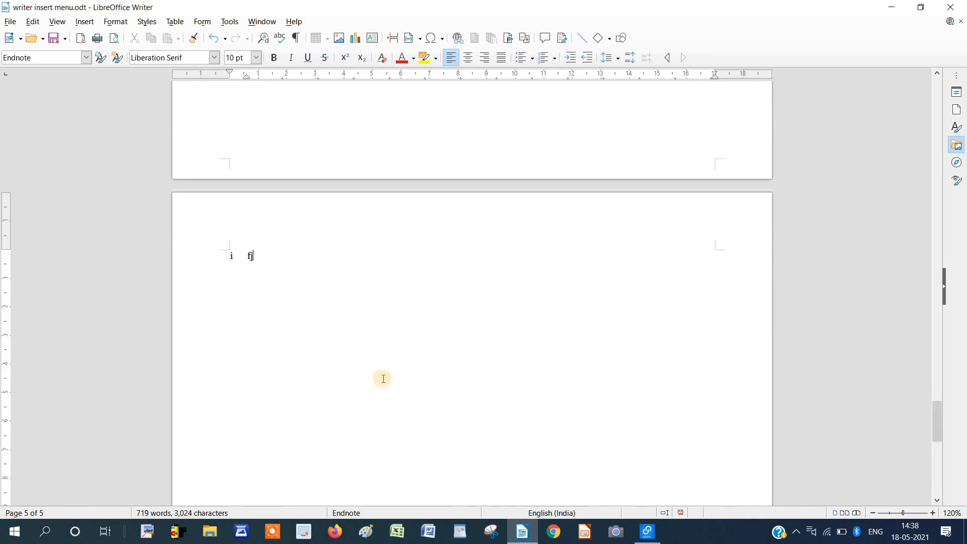
scroll(383, 378, "up", 12)
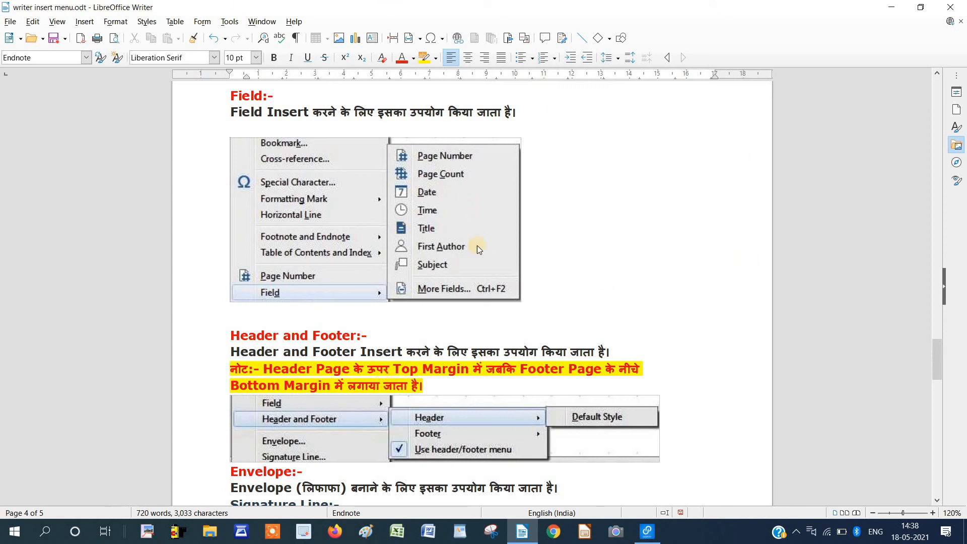
Return to page 3 and select the 'Footnote and Endnote:-' heading text.
left_click(85, 21)
mouse_move(176, 302)
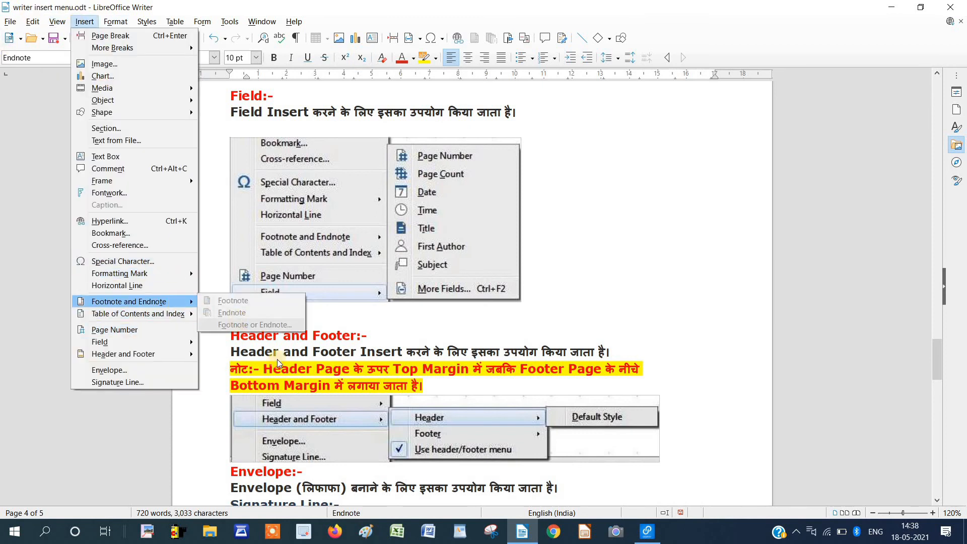
left_click(403, 361)
scroll(402, 332, "up", 4)
left_click_drag(335, 244, 230, 245)
scroll(291, 265, "up", 5)
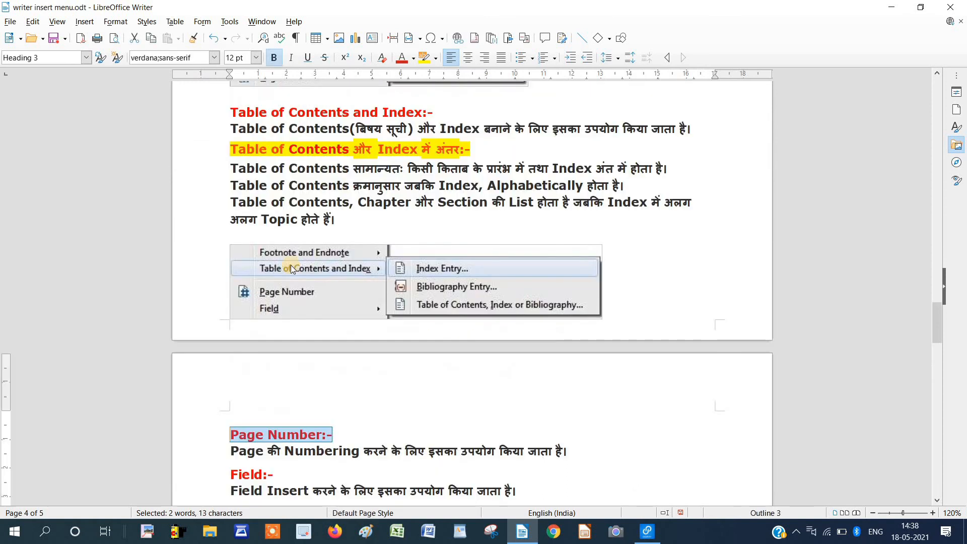
scroll(291, 265, "up", 6)
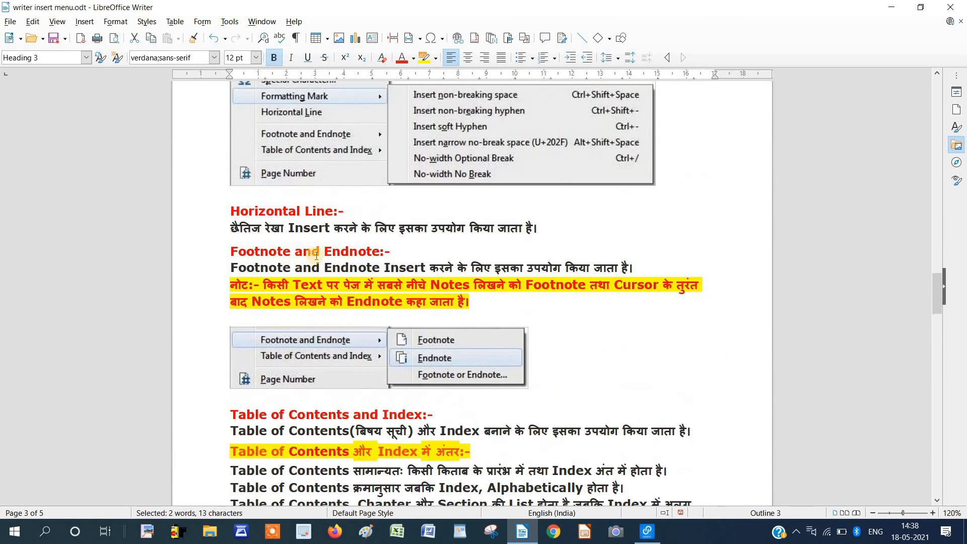
left_click(256, 251)
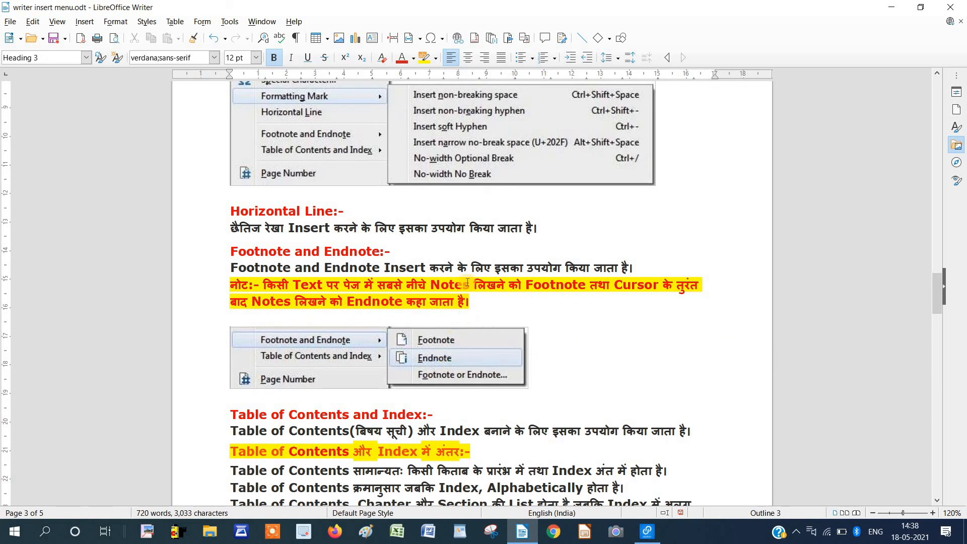
left_click_drag(391, 251, 229, 251)
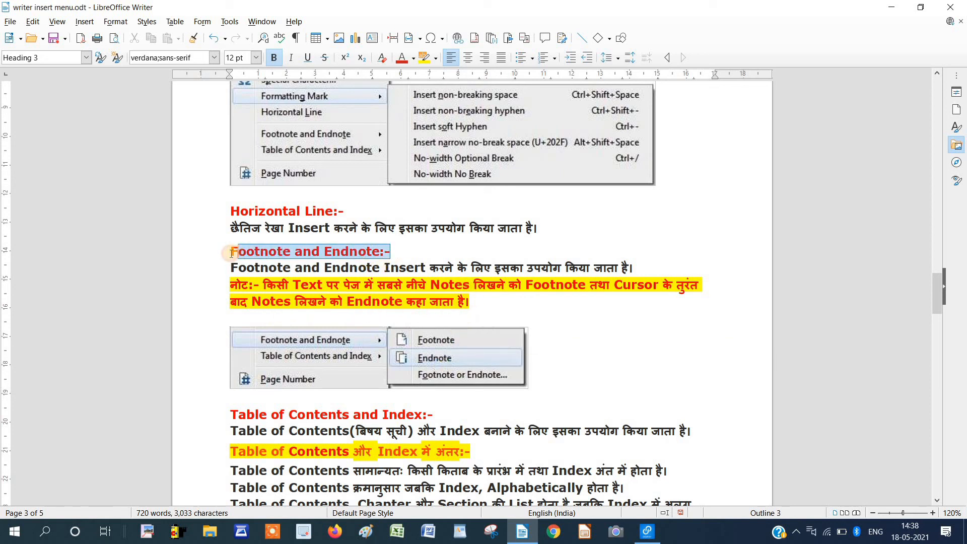
Insert a footnote on the heading numbered with the custom character 'A'.
left_click(86, 21)
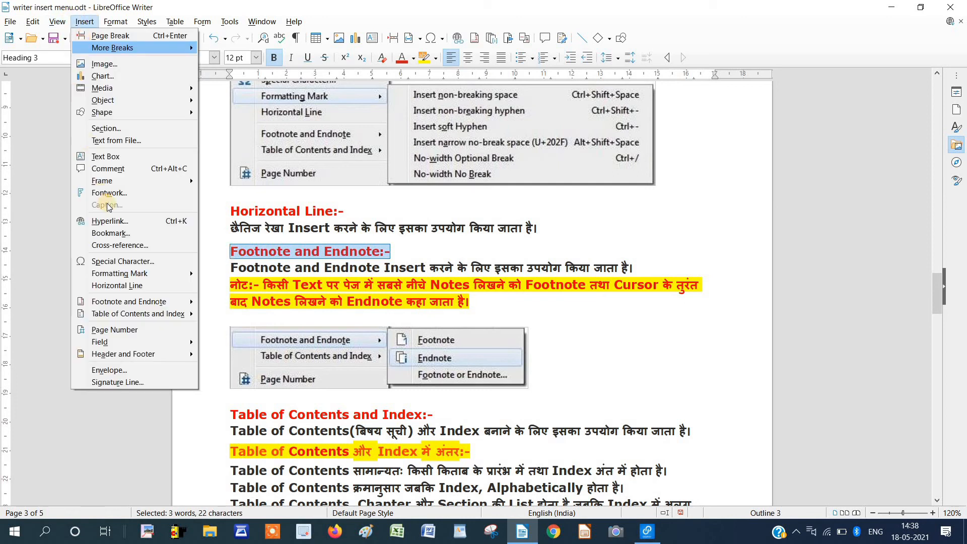
mouse_move(161, 302)
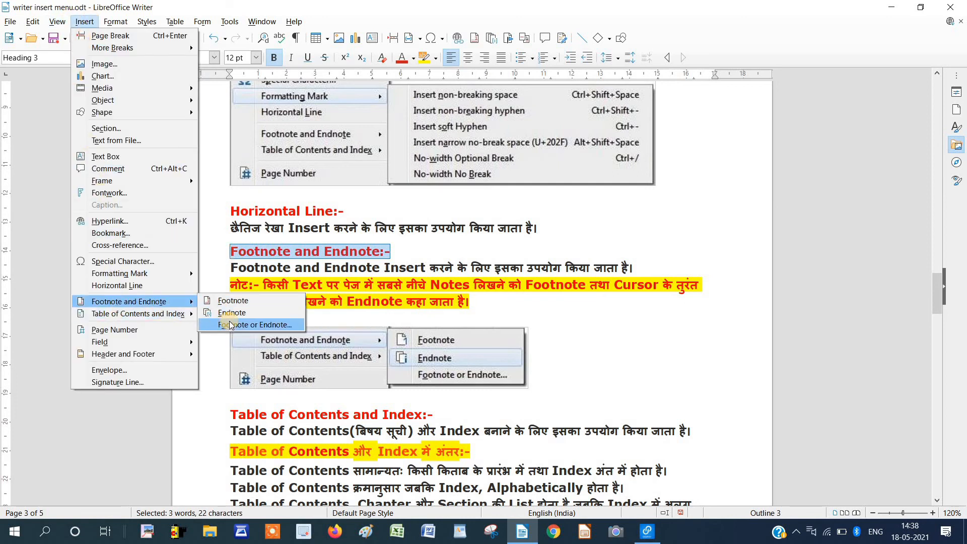
left_click(231, 325)
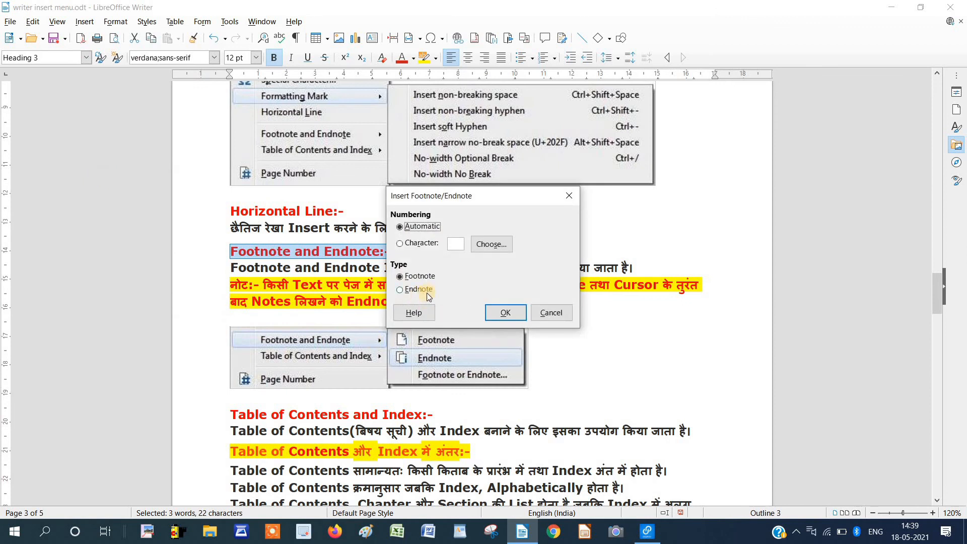
left_click_drag(504, 196, 570, 178)
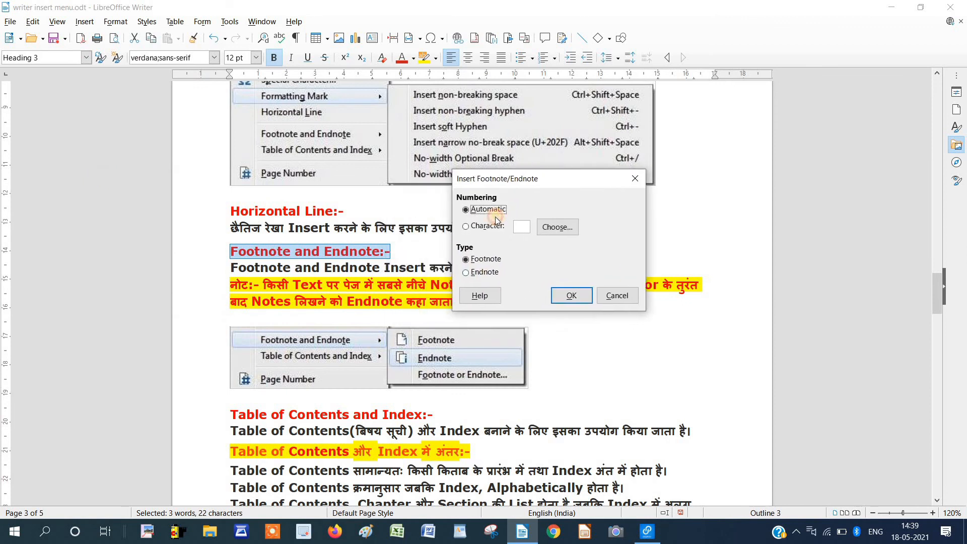
left_click(467, 226)
left_click(524, 226)
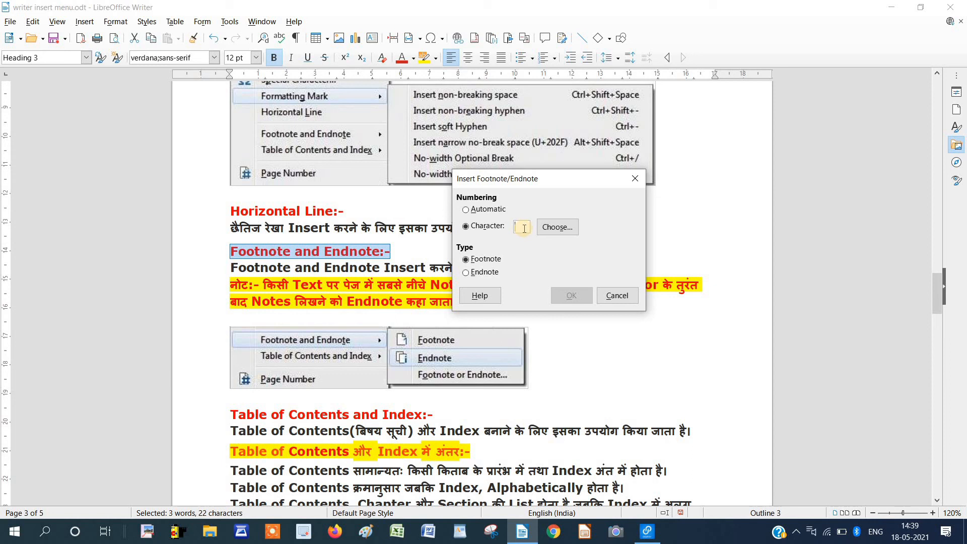
type("a")
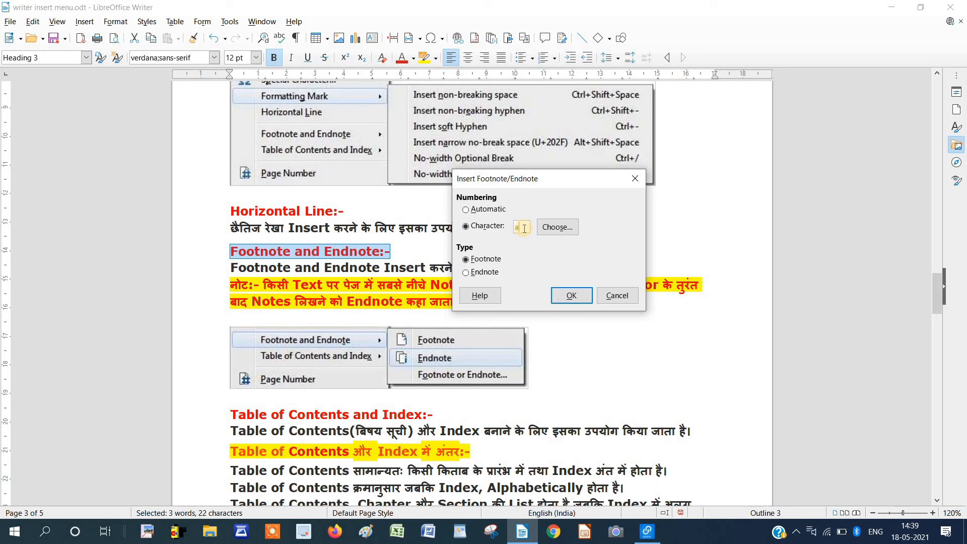
left_click_drag(522, 228, 510, 229)
left_click(560, 234)
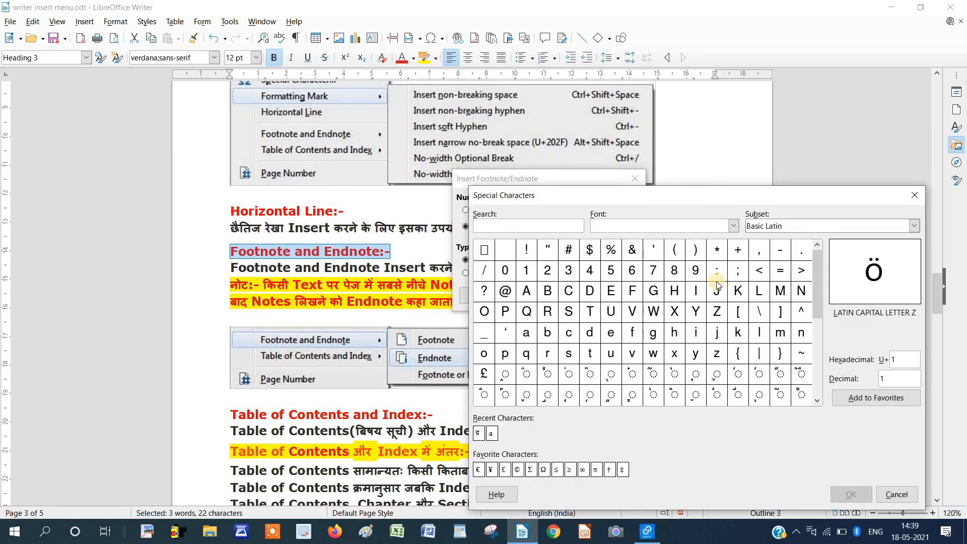
left_click(914, 195)
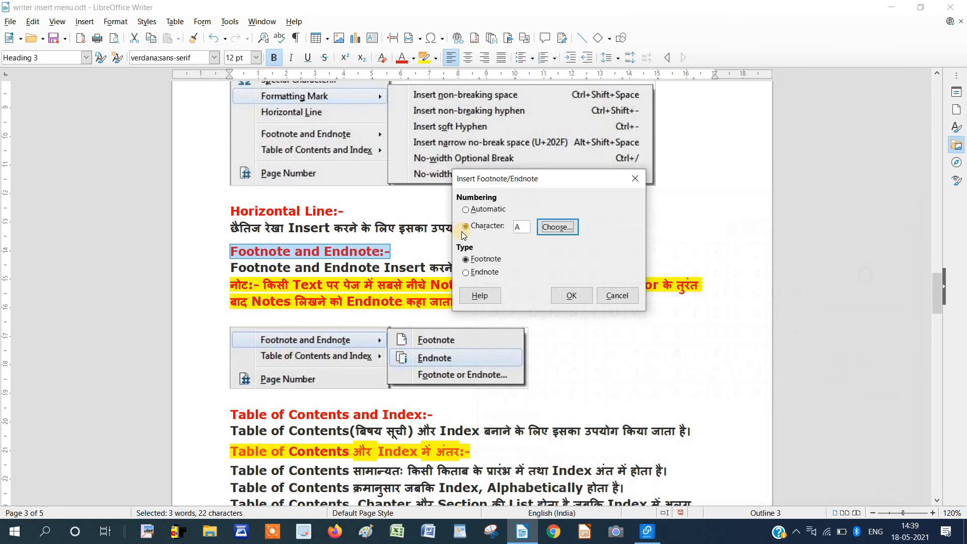
left_click(574, 302)
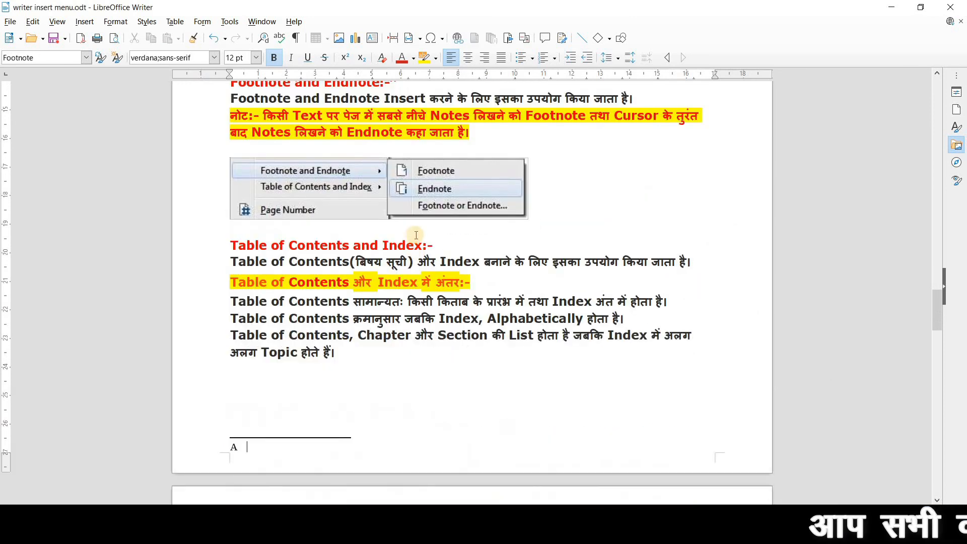
Select the whole 'Table of Contents and Index:-' heading line.
scroll(403, 313, "up", 5)
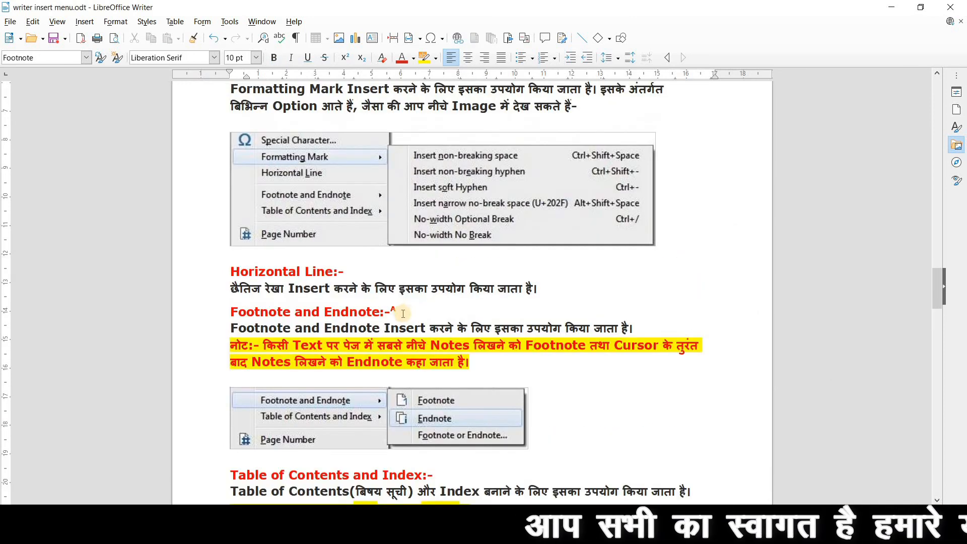
left_click(400, 312)
scroll(403, 310, "down", 3)
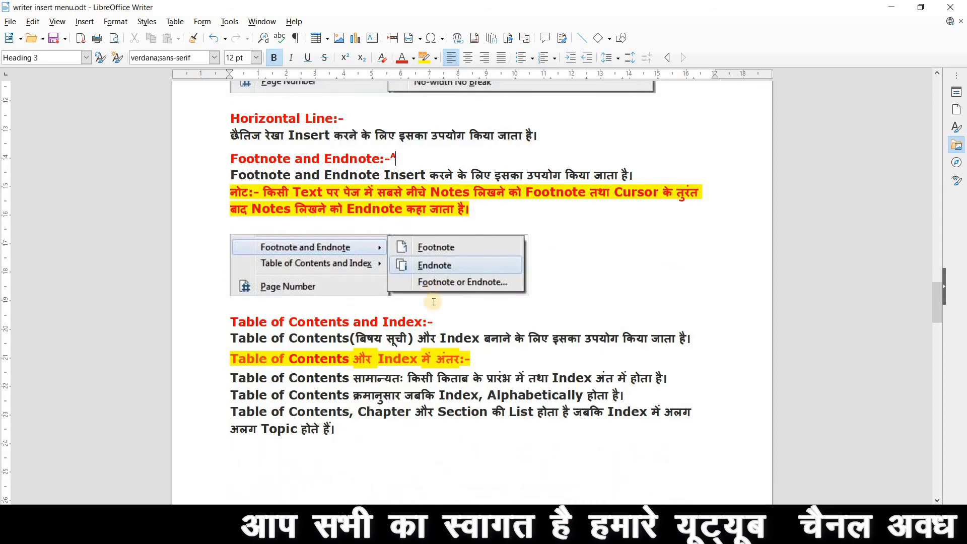
left_click(429, 321)
triple_click(250, 317)
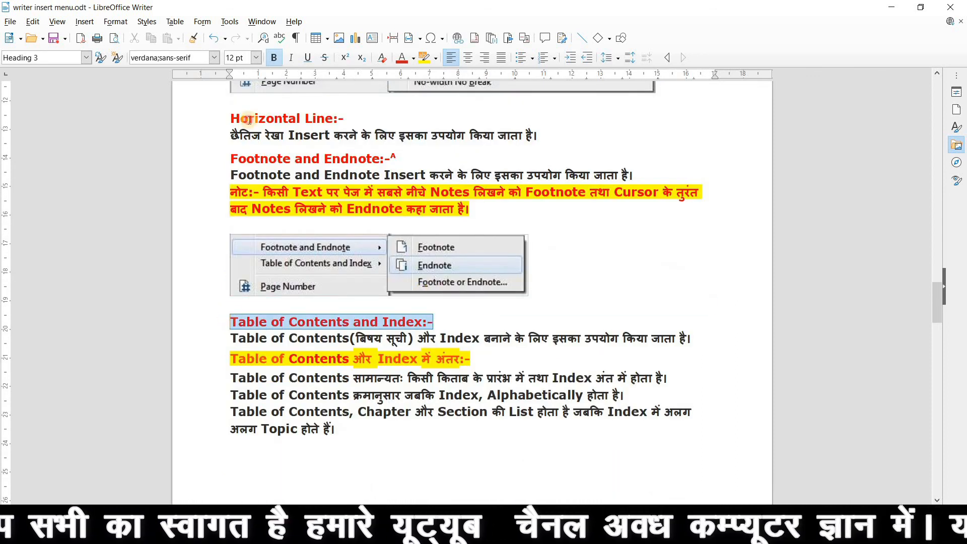
Insert a footnote on that heading using custom character 'B'.
left_click(84, 21)
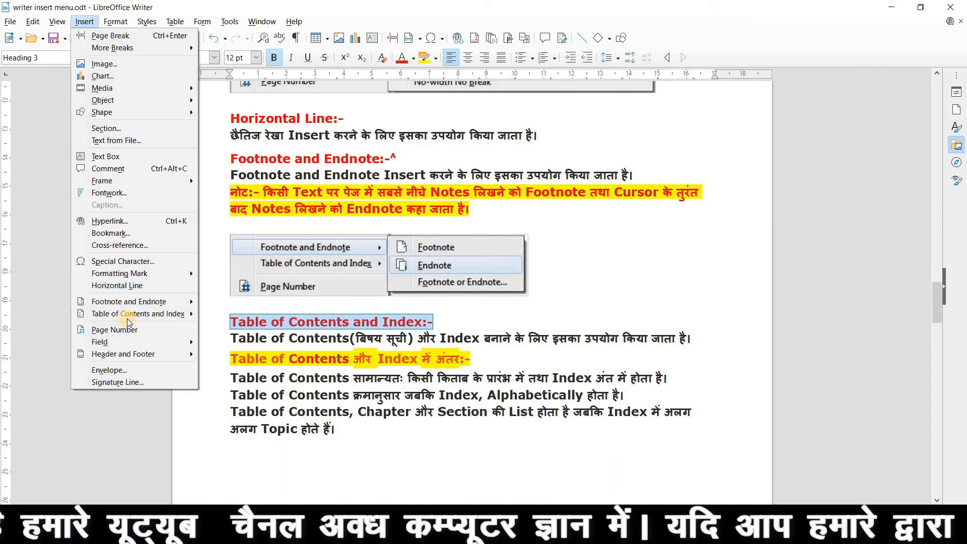
mouse_move(130, 303)
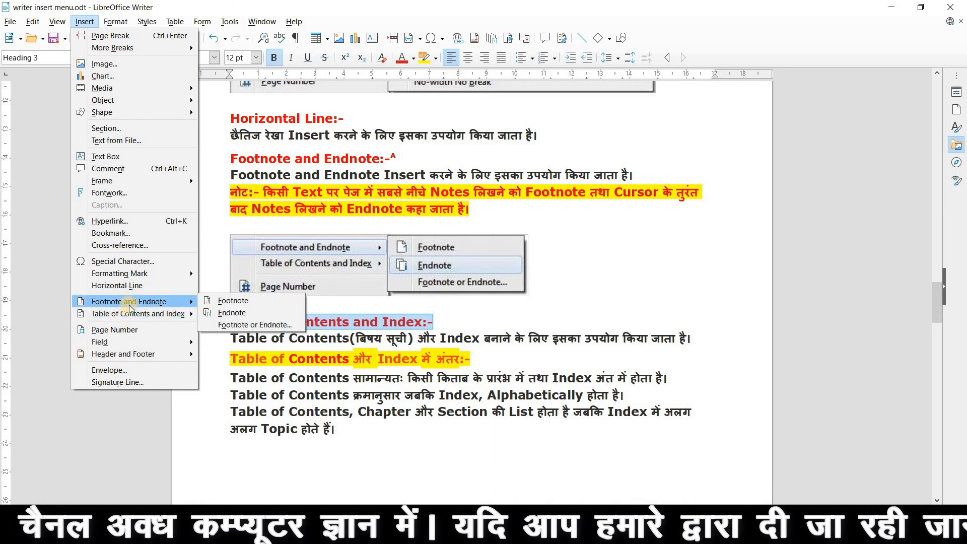
left_click(232, 325)
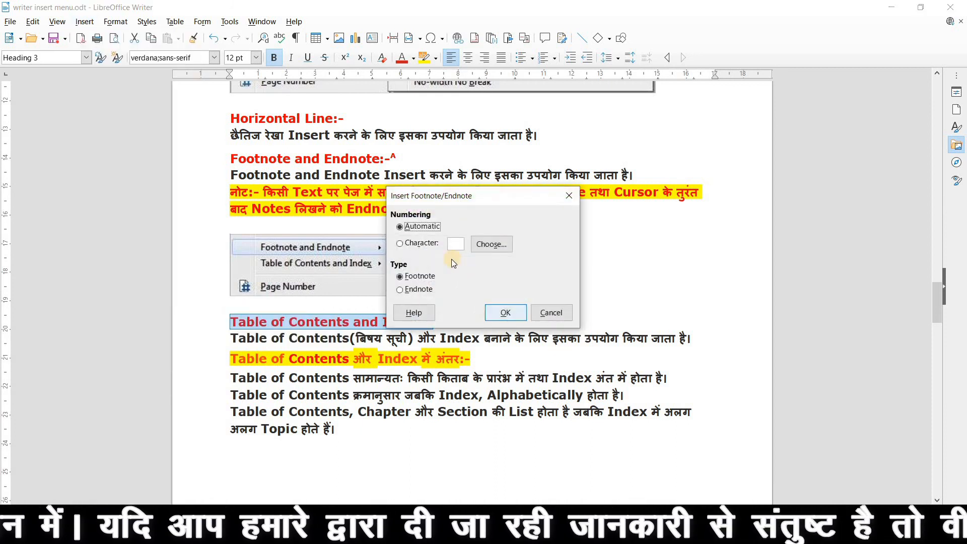
left_click(454, 246)
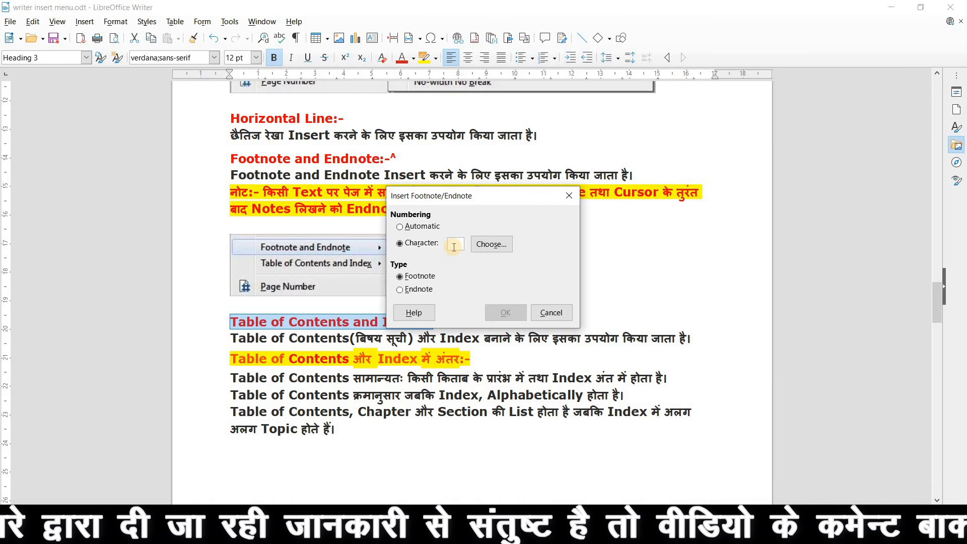
type("B")
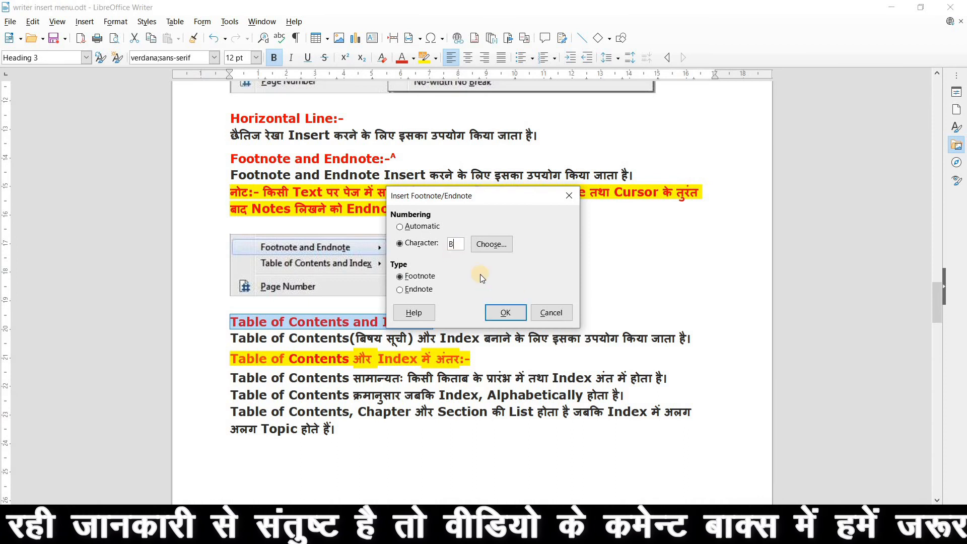
left_click(505, 312)
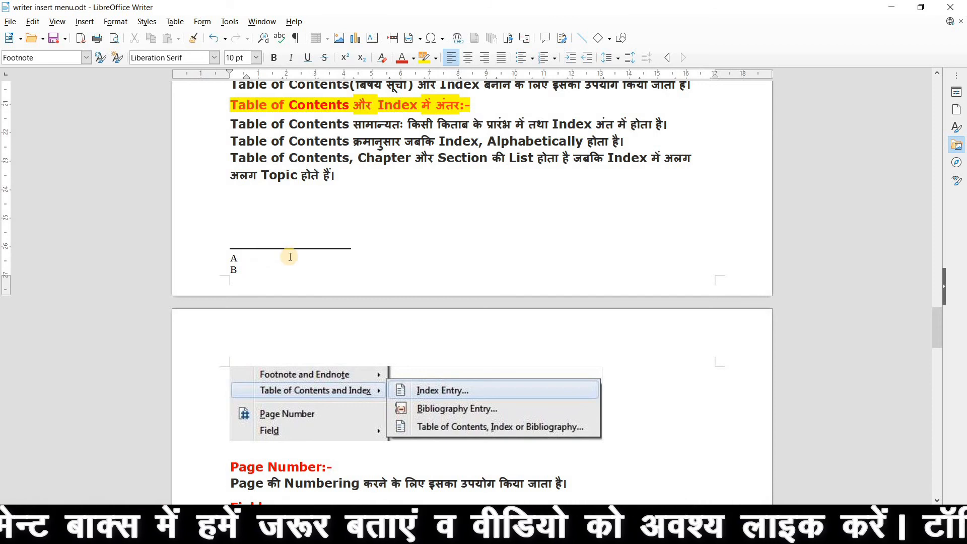
scroll(286, 256, "up", 10)
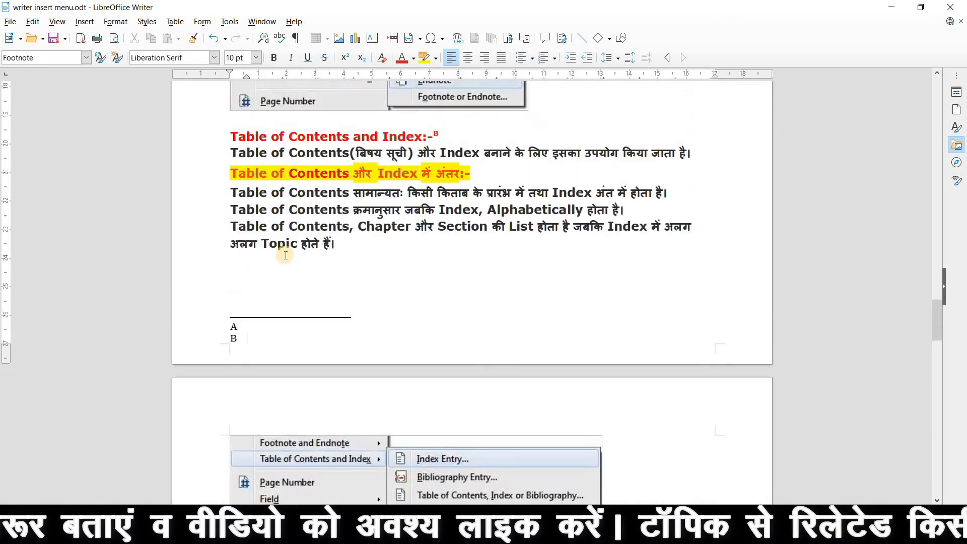
left_click(83, 22)
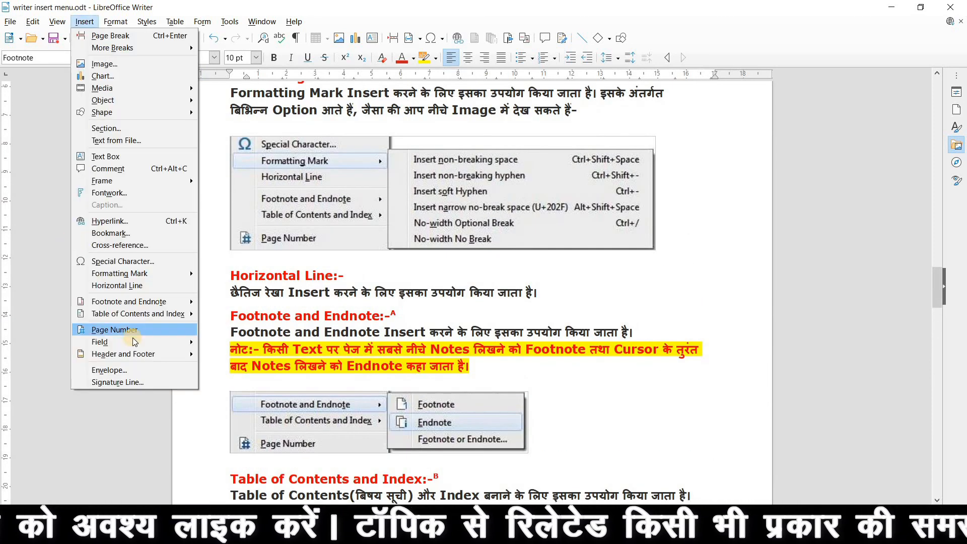
mouse_move(134, 319)
left_click(418, 282)
scroll(418, 285, "down", 5)
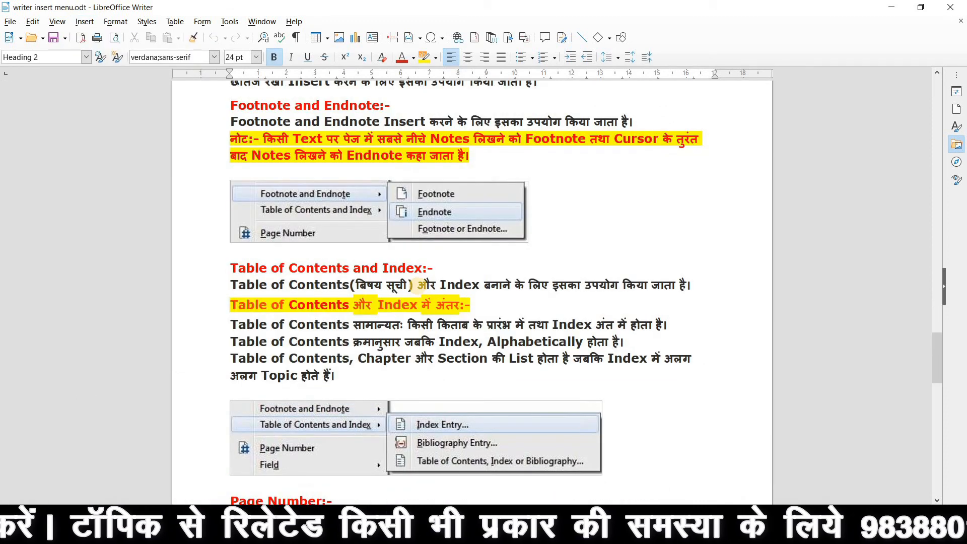
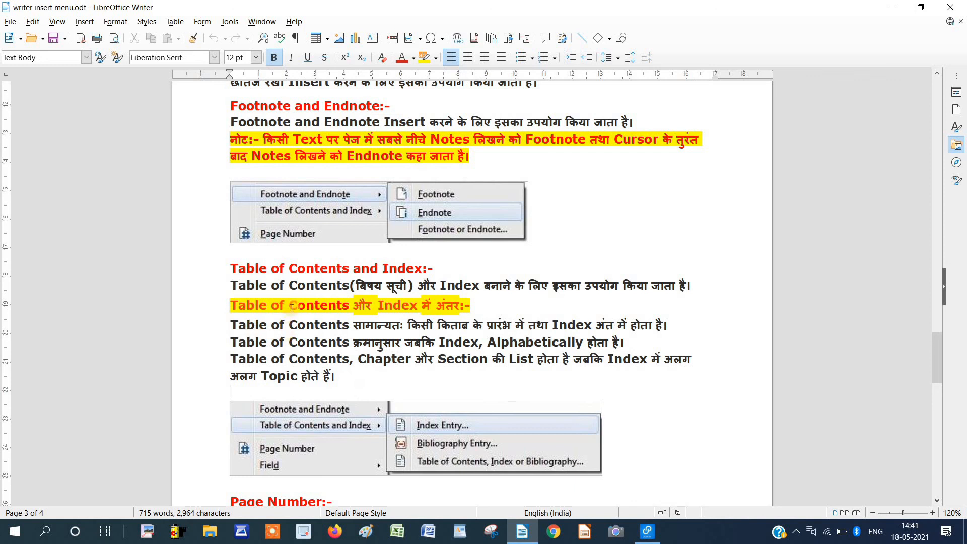
Insert a Table of Contents at the top heading, listing every heading with page numbers 1–4.
scroll(344, 291, "up", 8)
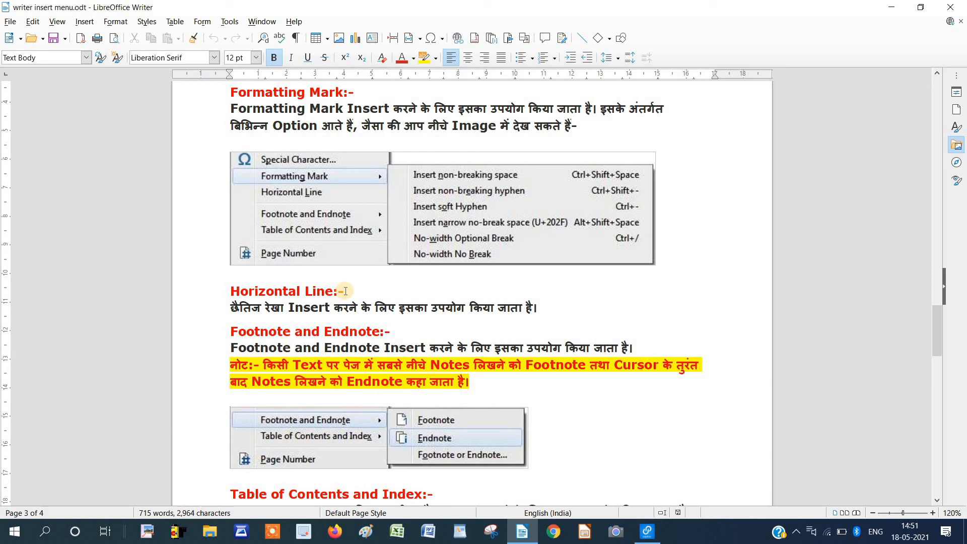
scroll(346, 291, "up", 20)
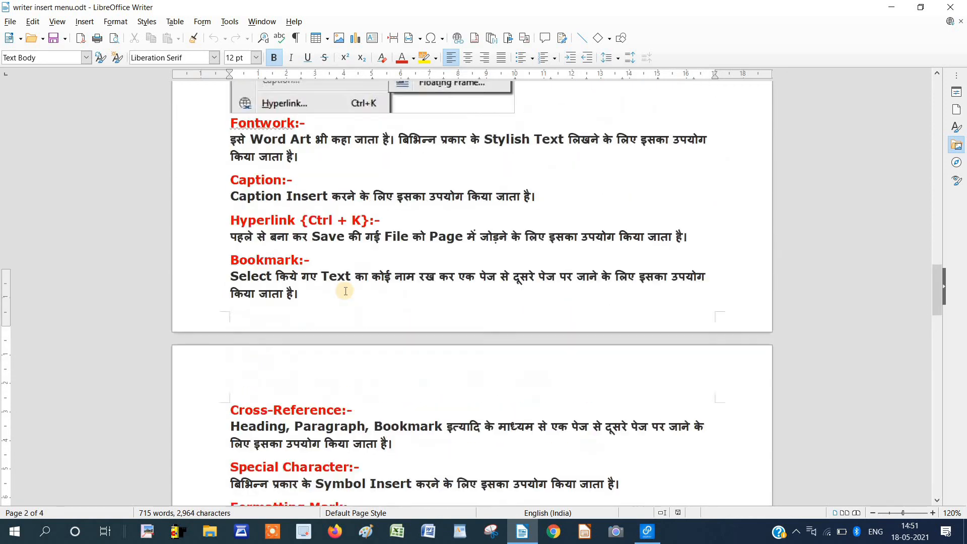
scroll(346, 291, "up", 20)
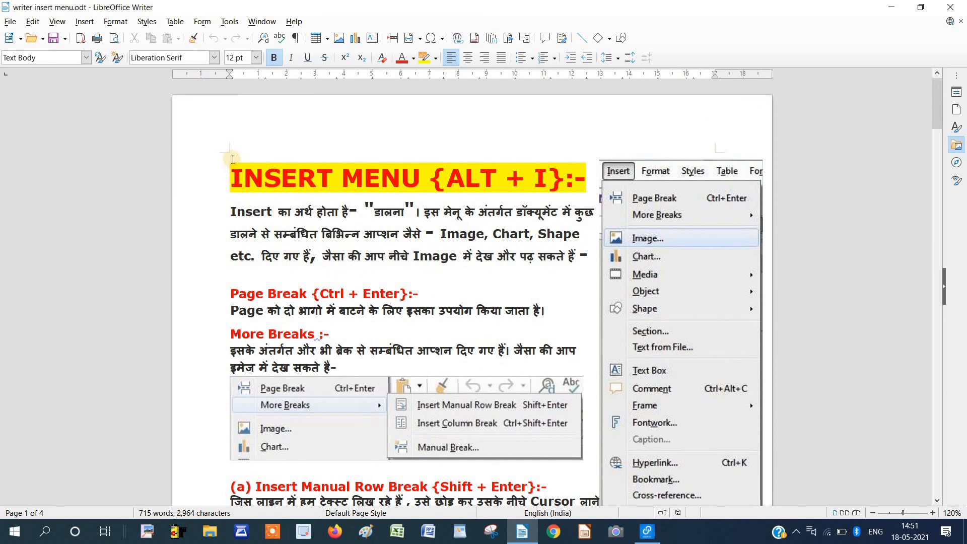
left_click(232, 158)
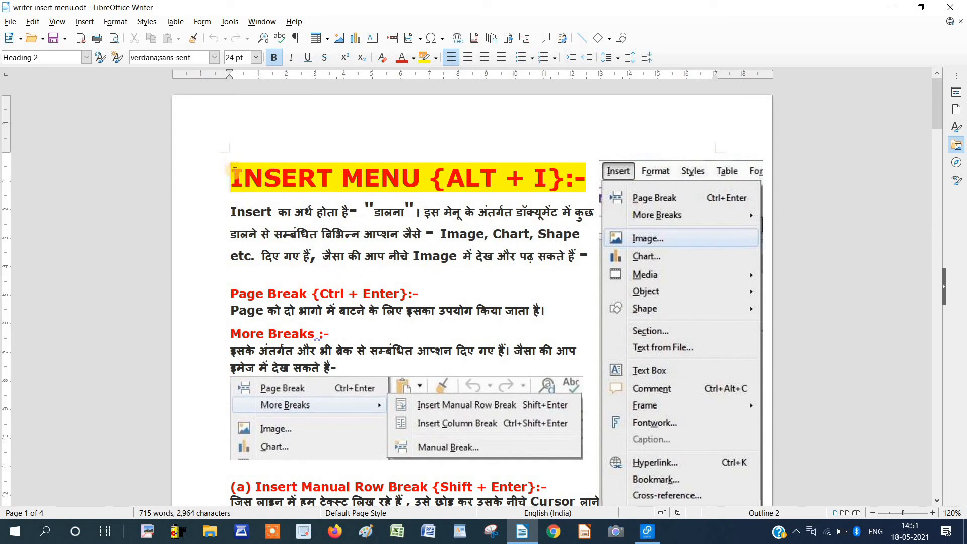
left_click(85, 22)
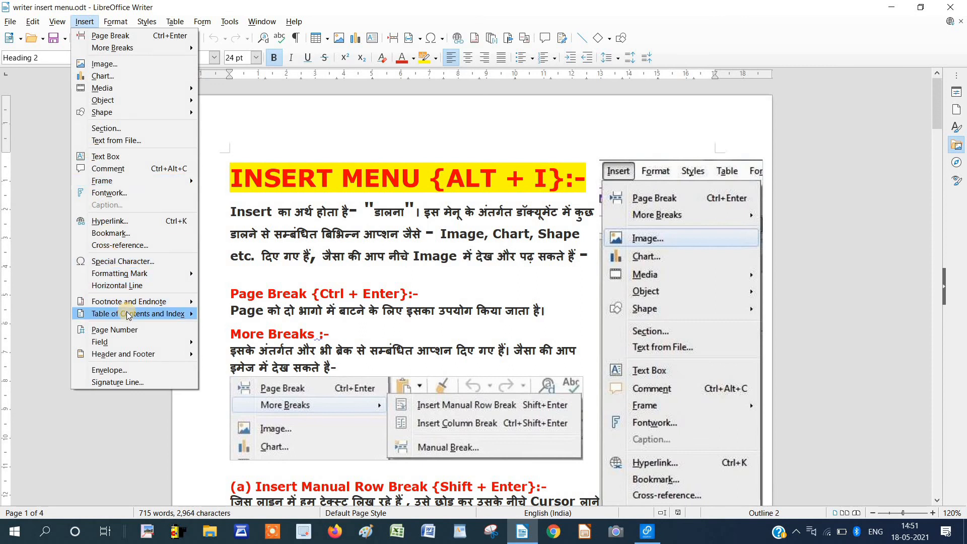
mouse_move(130, 314)
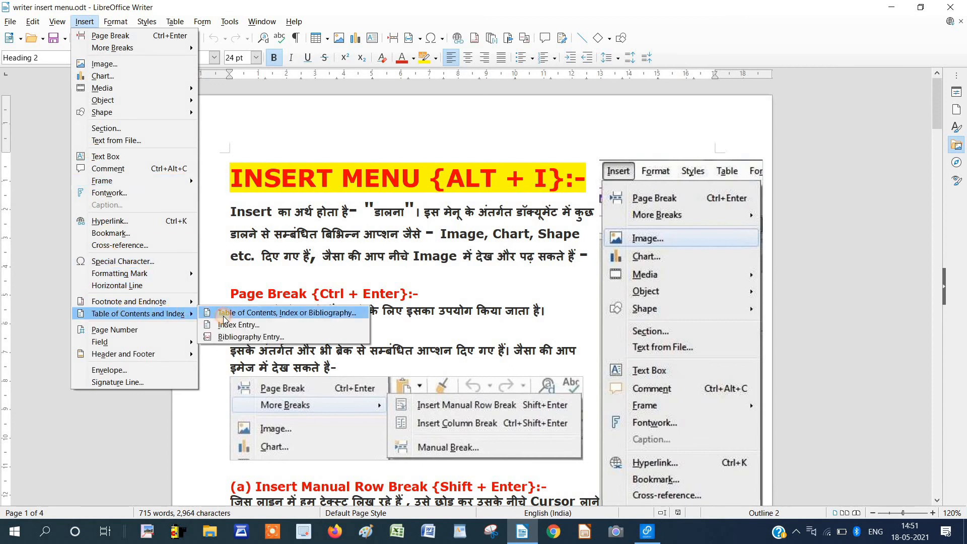
left_click(210, 252)
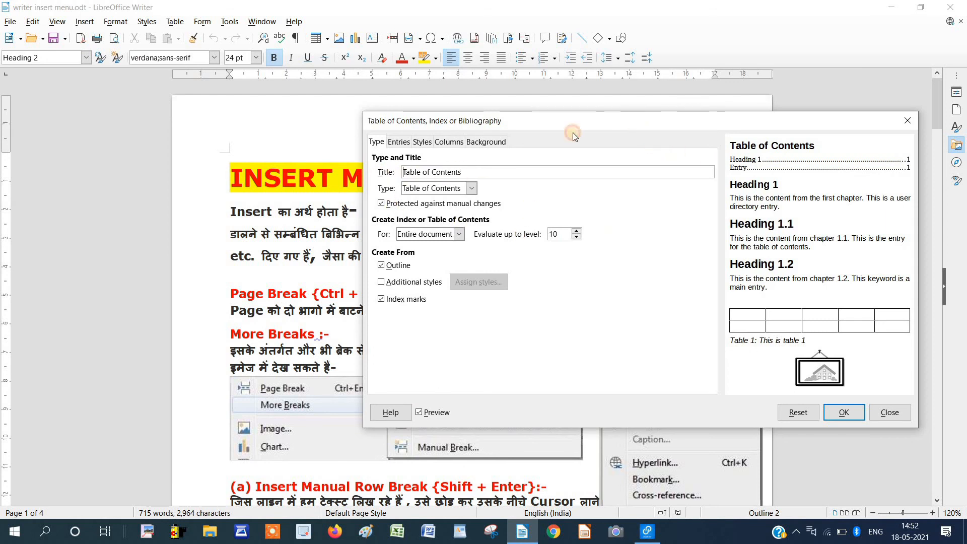
left_click_drag(573, 132, 421, 134)
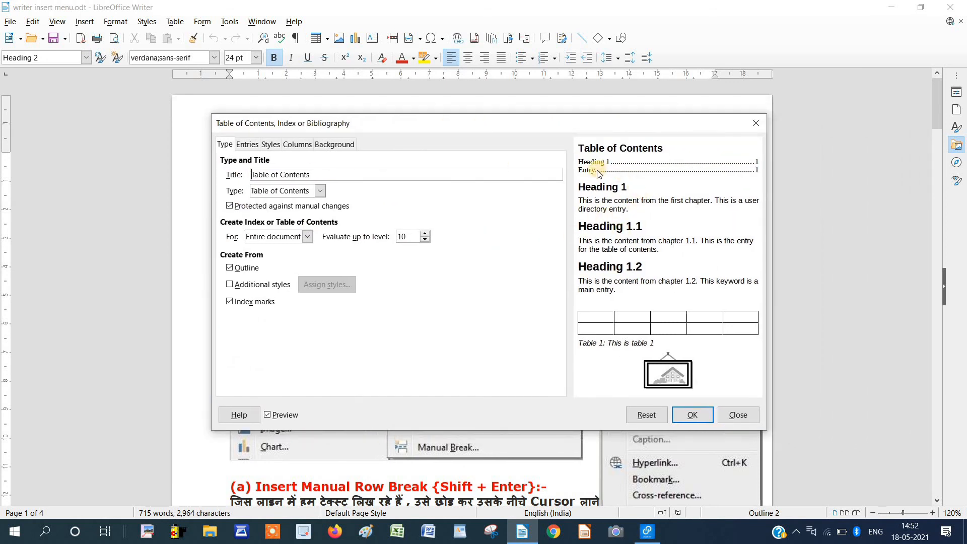
left_click(694, 416)
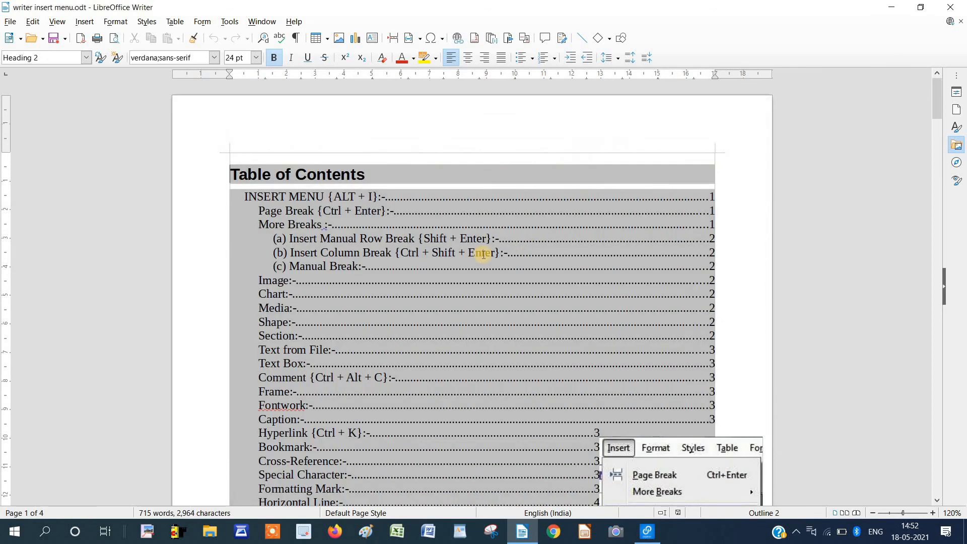
Follow TOC links to the INSERT MENU heading, then to 'Table of Contents and Index' on page 4.
scroll(389, 225, "down", 6)
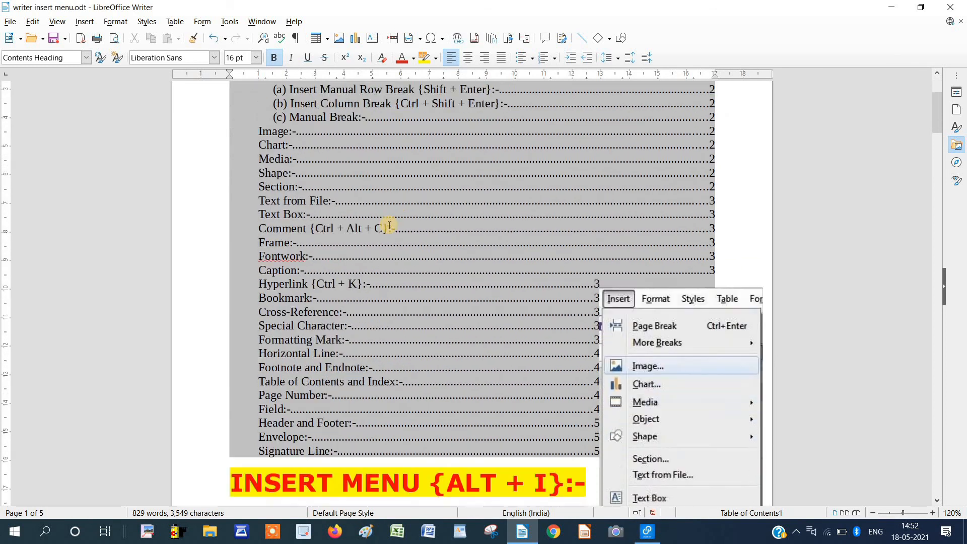
scroll(389, 226, "down", 7)
scroll(390, 224, "up", 4)
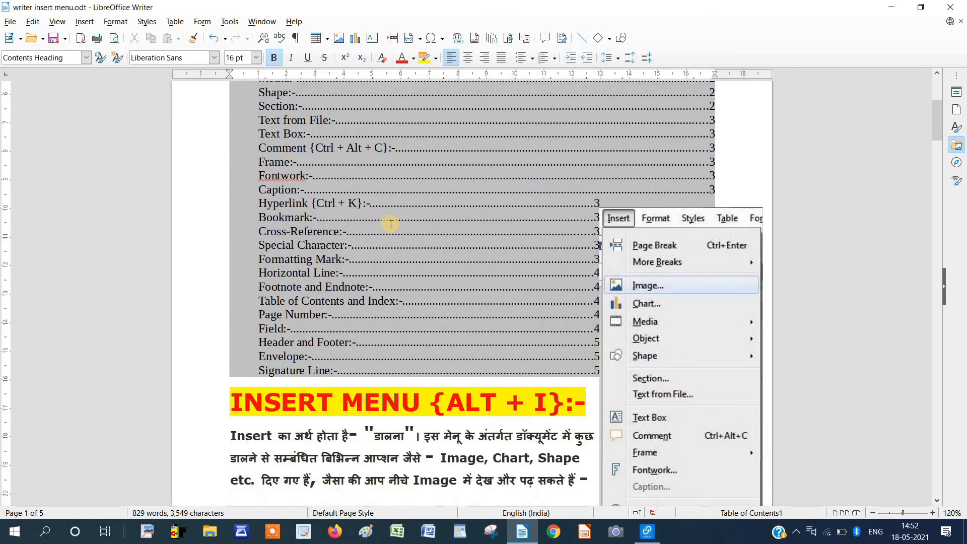
scroll(390, 223, "up", 8)
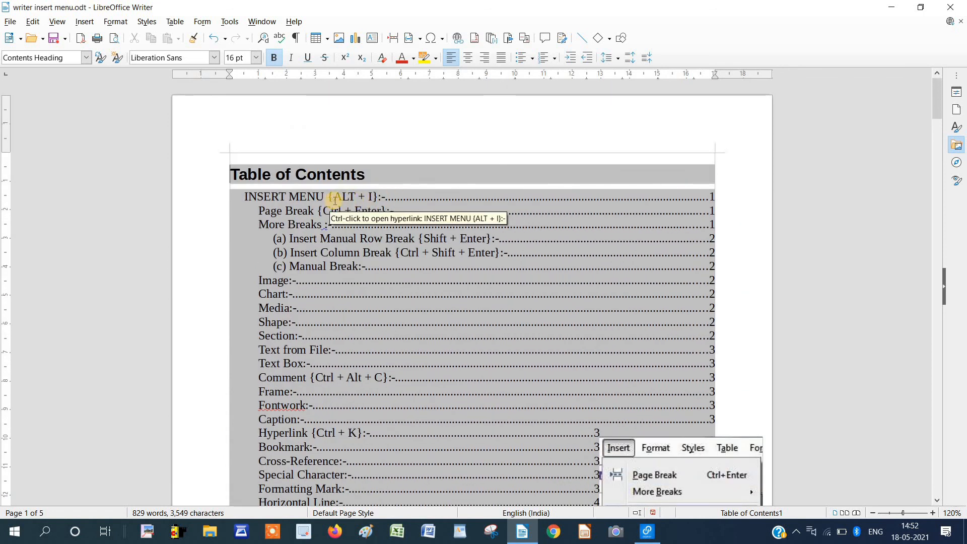
left_click(381, 196, "ctrl")
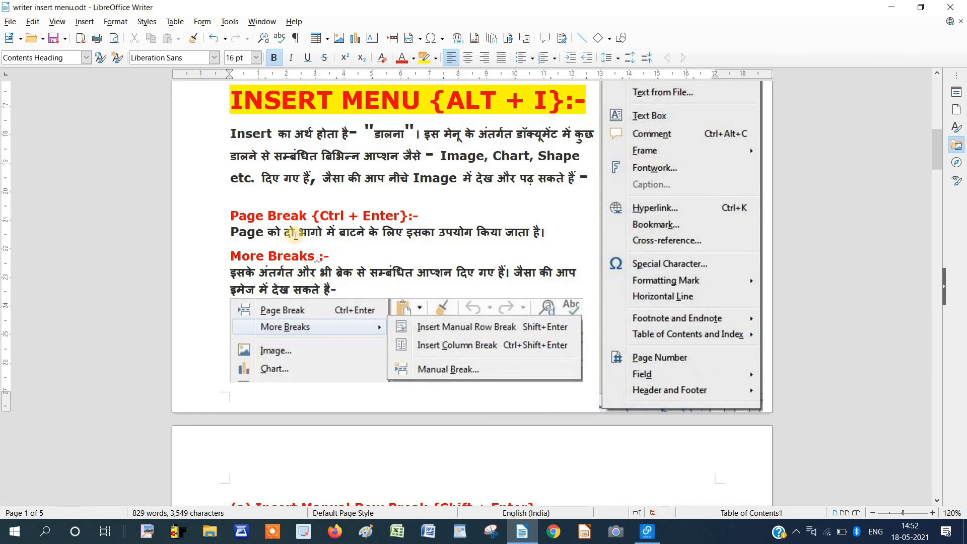
scroll(309, 200, "up", 5)
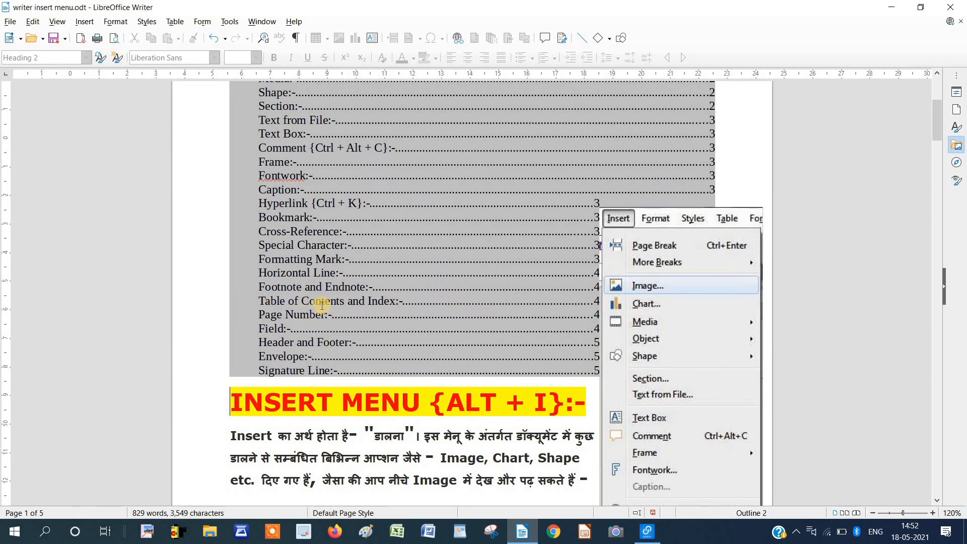
left_click(352, 302, "ctrl")
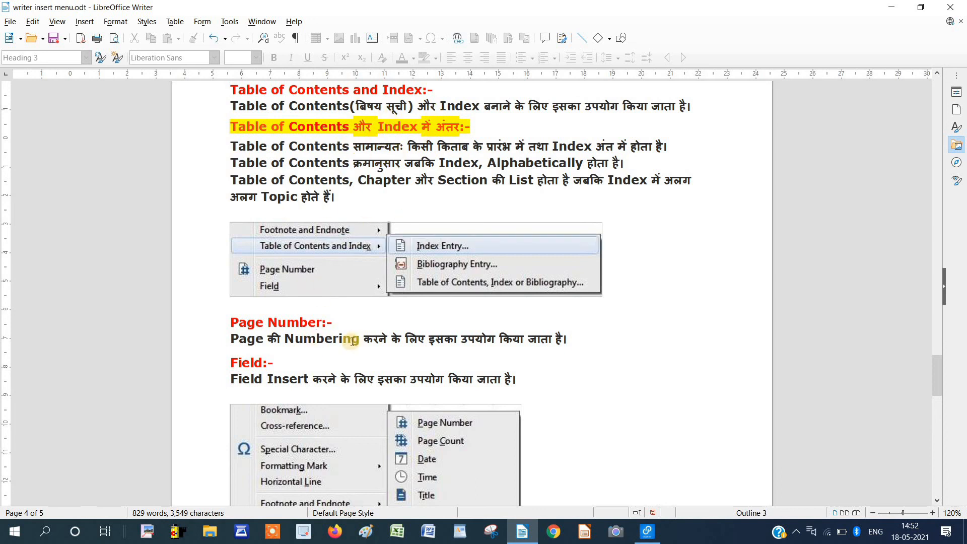
Insert a page number field (4) on a new line below the Page Number description.
scroll(356, 338, "down", 1)
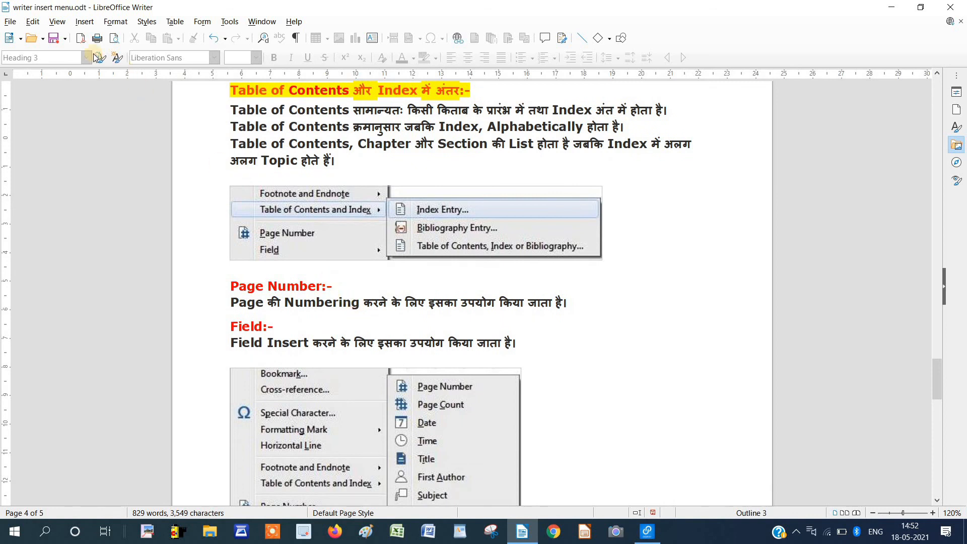
key("Return")
left_click(85, 22)
left_click(165, 324)
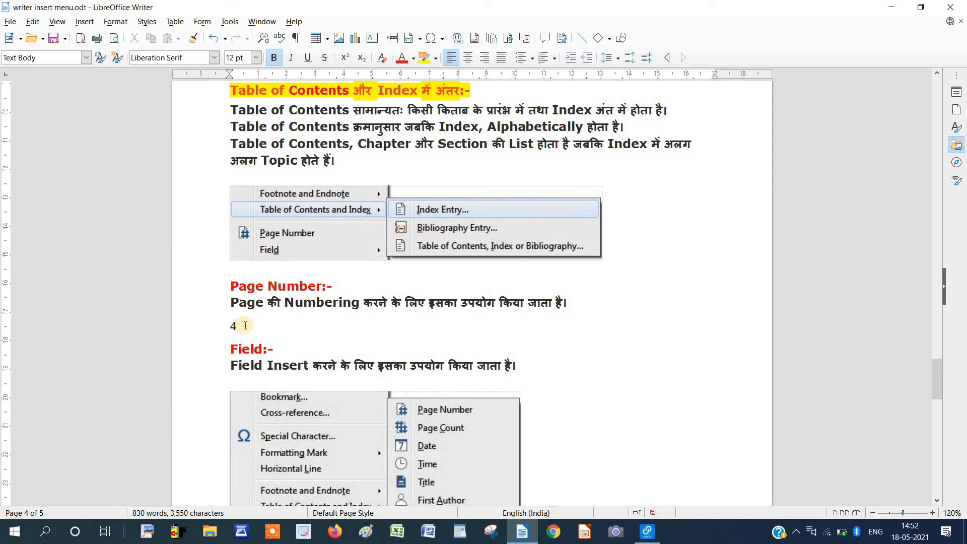
Insert a page number field (5) below the Signature Line text.
scroll(245, 325, "down", 15)
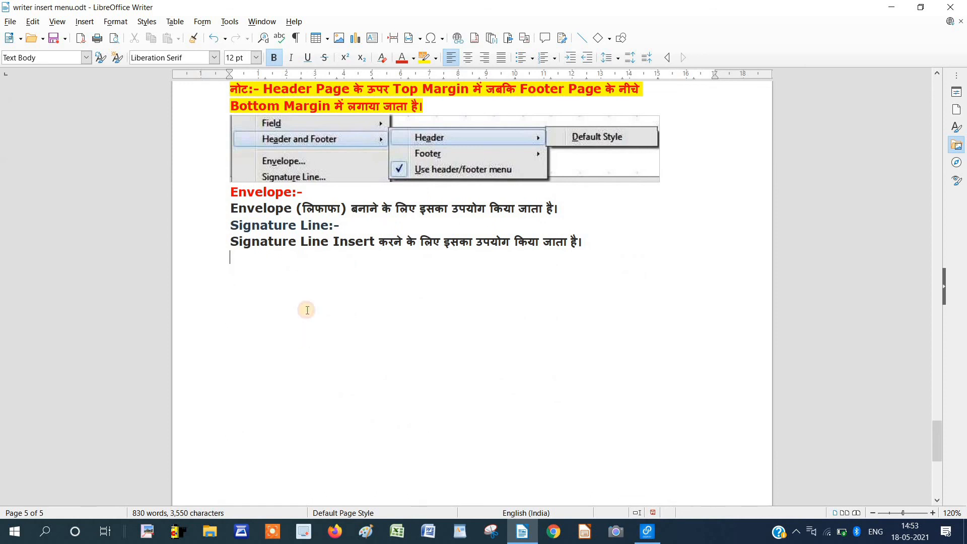
left_click(244, 267)
left_click(84, 22)
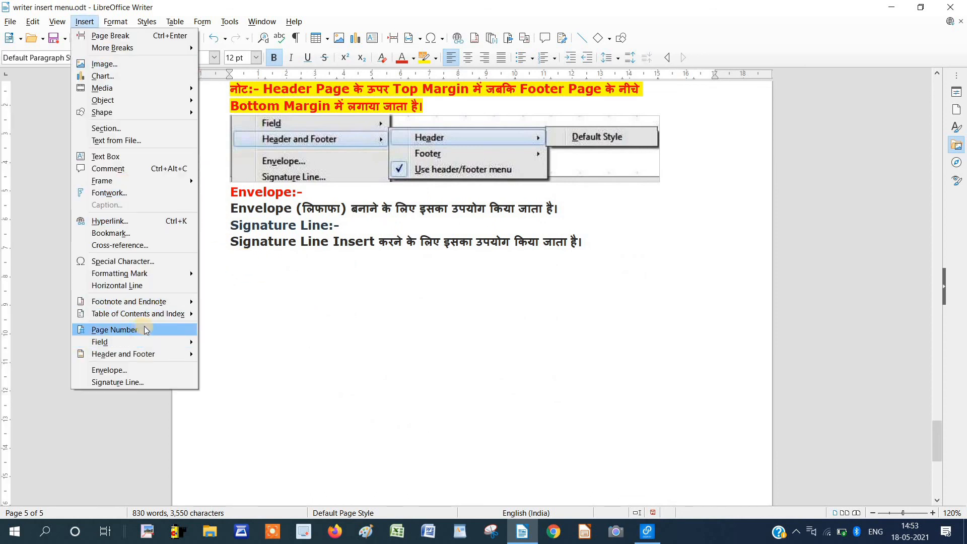
left_click(168, 330)
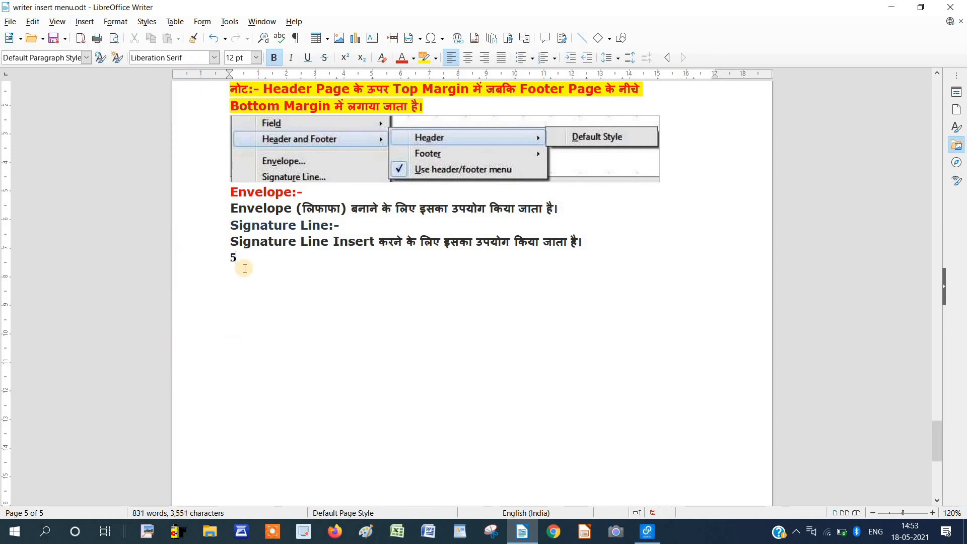
scroll(245, 269, "up", 11)
scroll(150, 149, "down", 10)
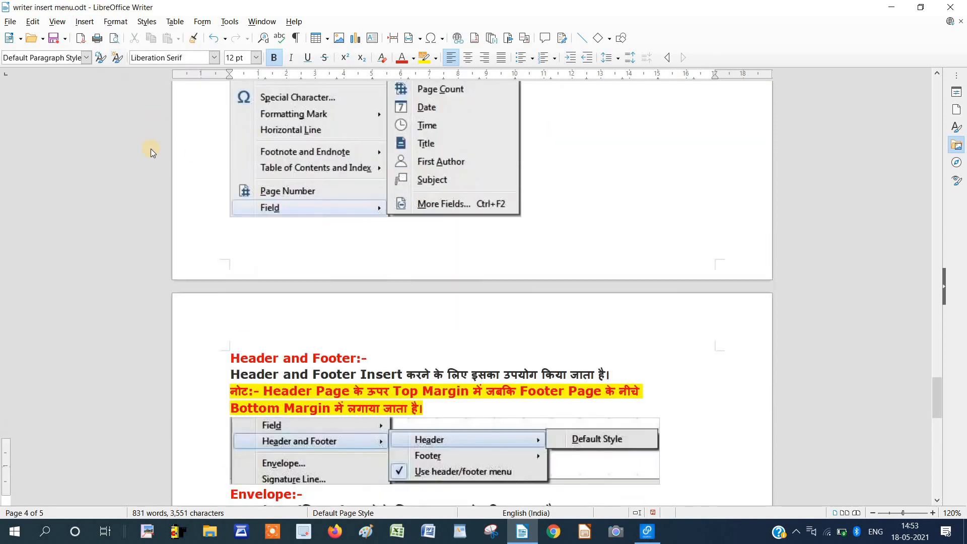
left_click(84, 22)
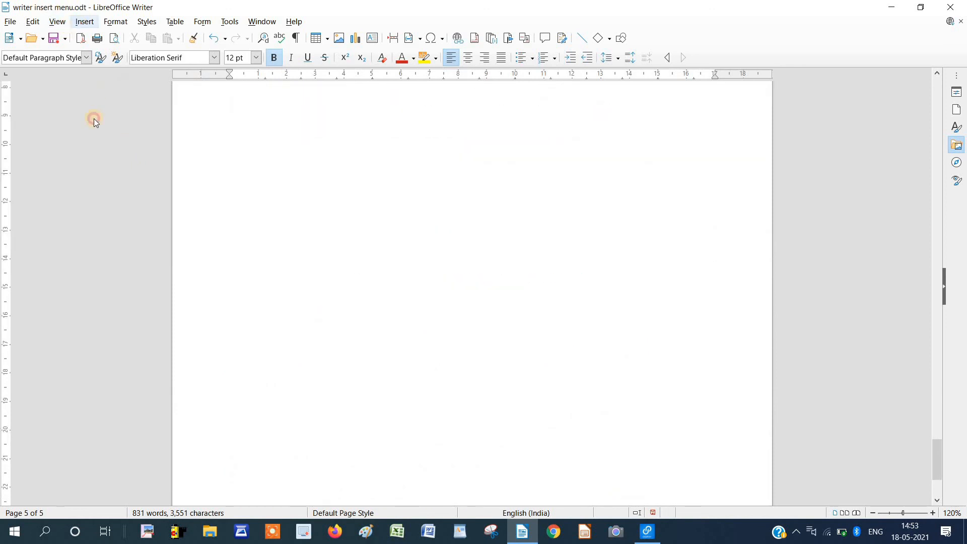
mouse_move(149, 344)
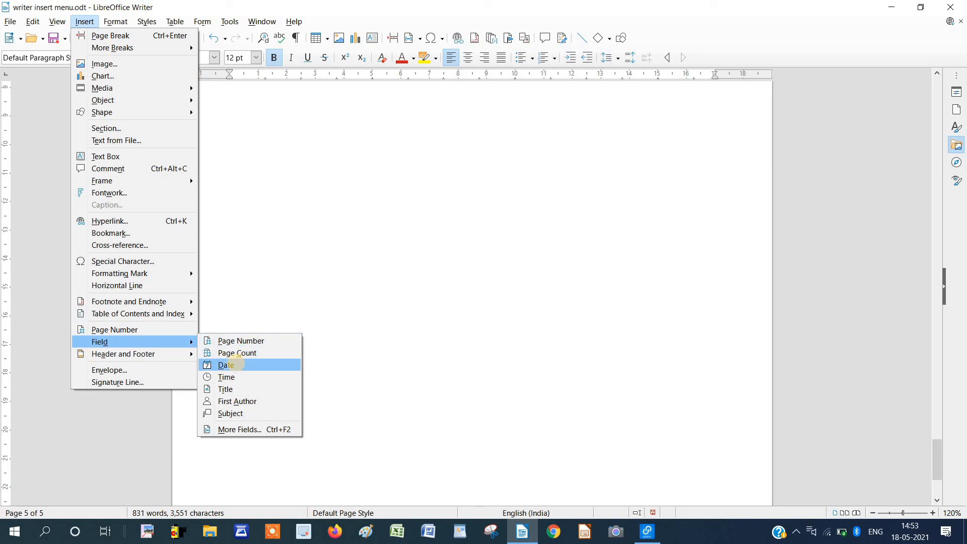
Insert a date field (18/05/21), then a time field (14:53:32) on the next line.
left_click(242, 367)
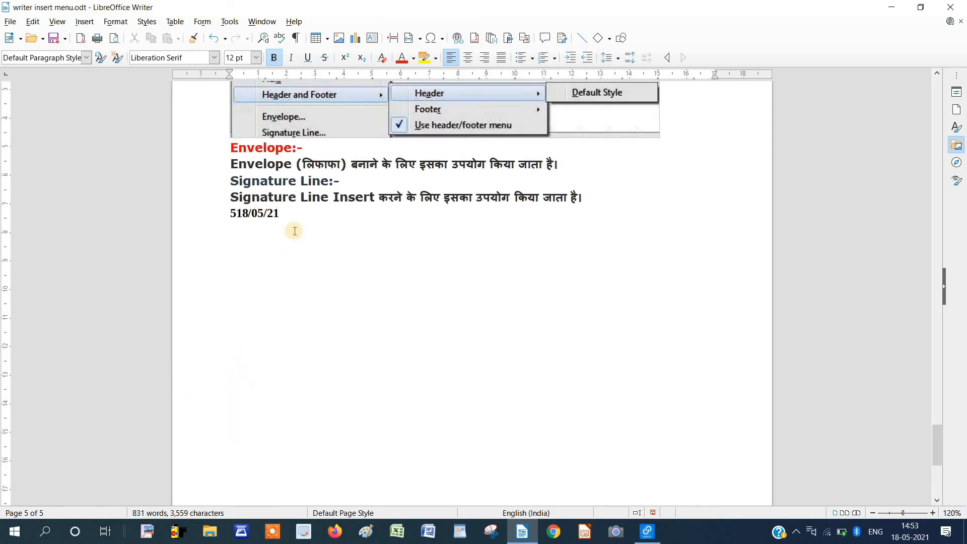
key("Return")
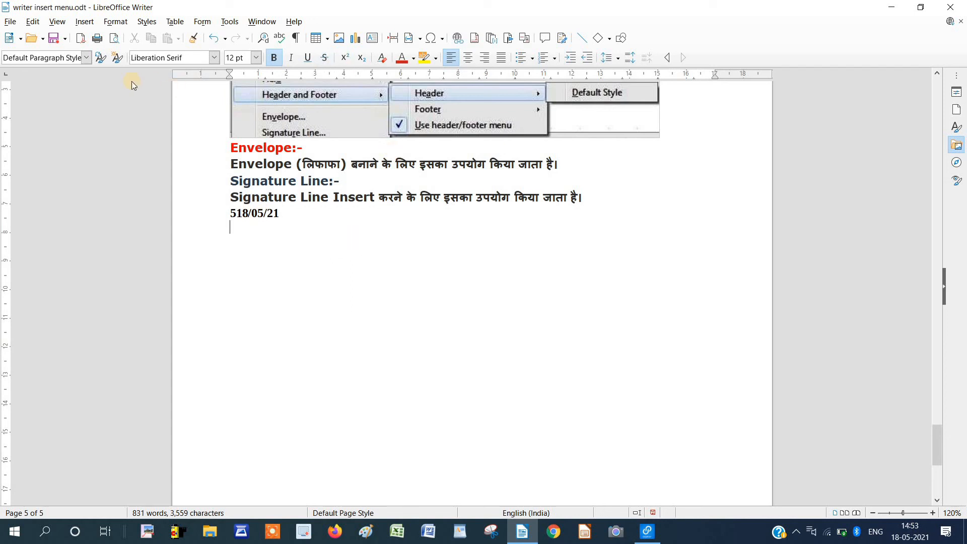
left_click(84, 21)
mouse_move(135, 342)
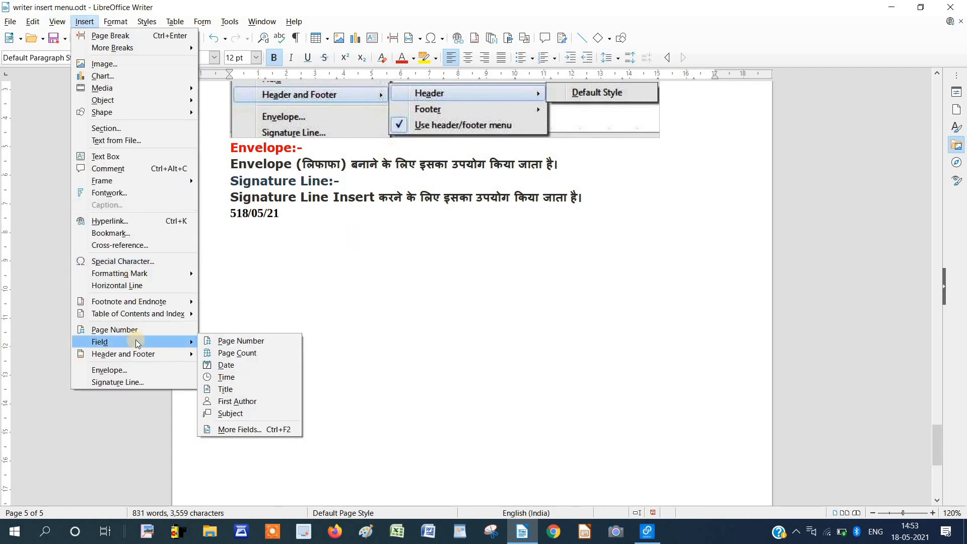
left_click(237, 381)
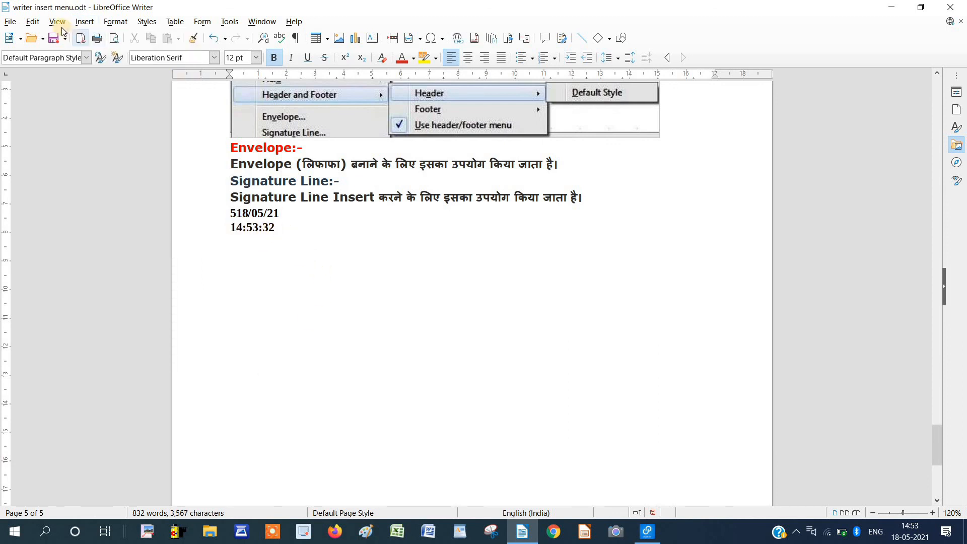
left_click(84, 22)
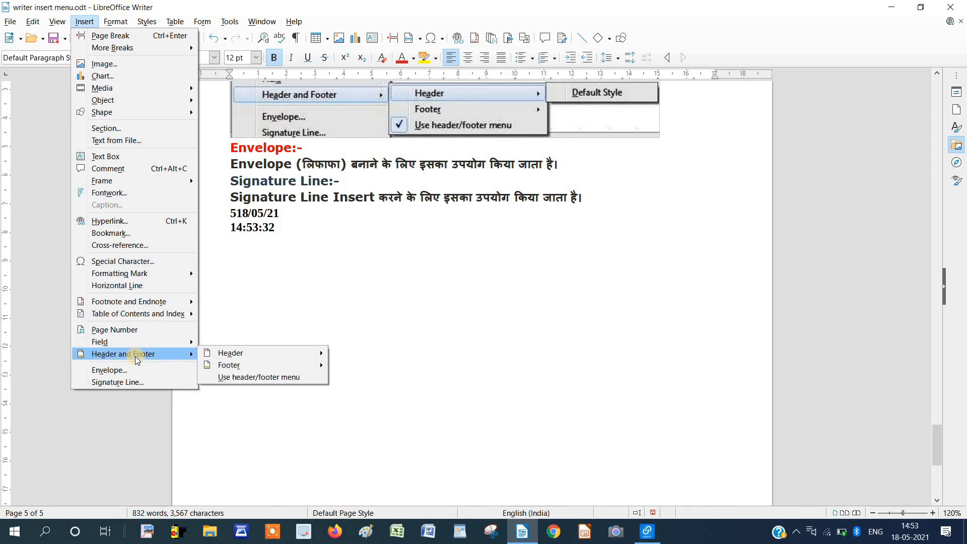
Add a Default Page Style header and type the test text 'fdjfdjf' in it.
mouse_move(151, 354)
mouse_move(220, 357)
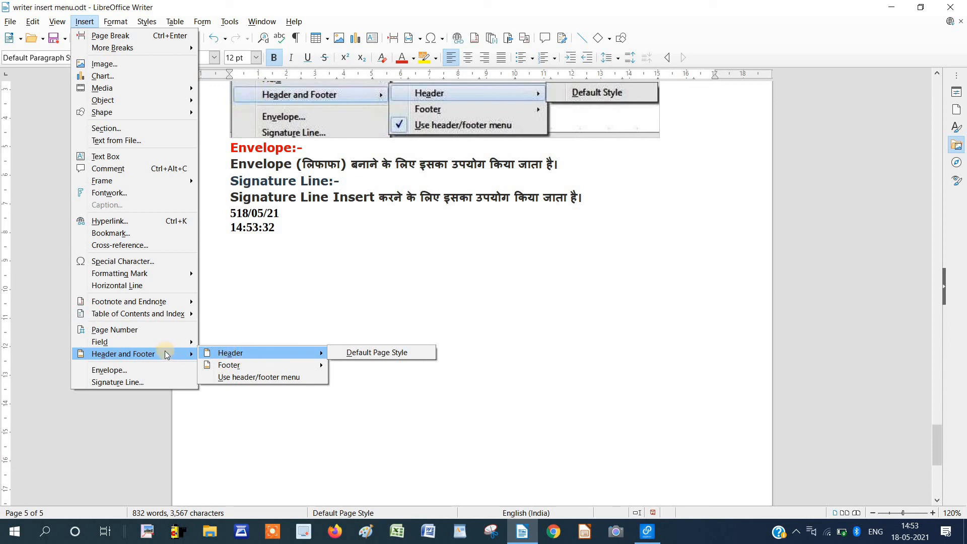
left_click(358, 353)
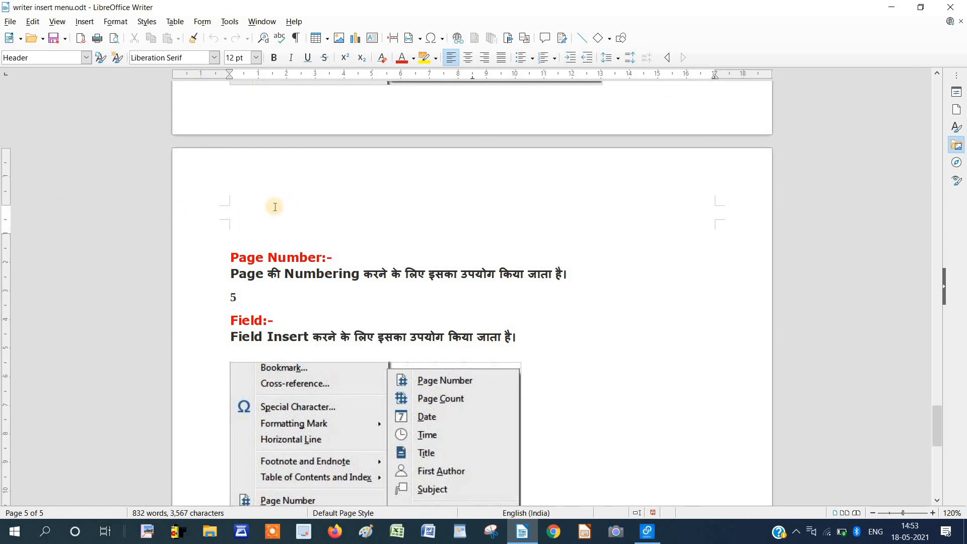
type("fdjfdjf")
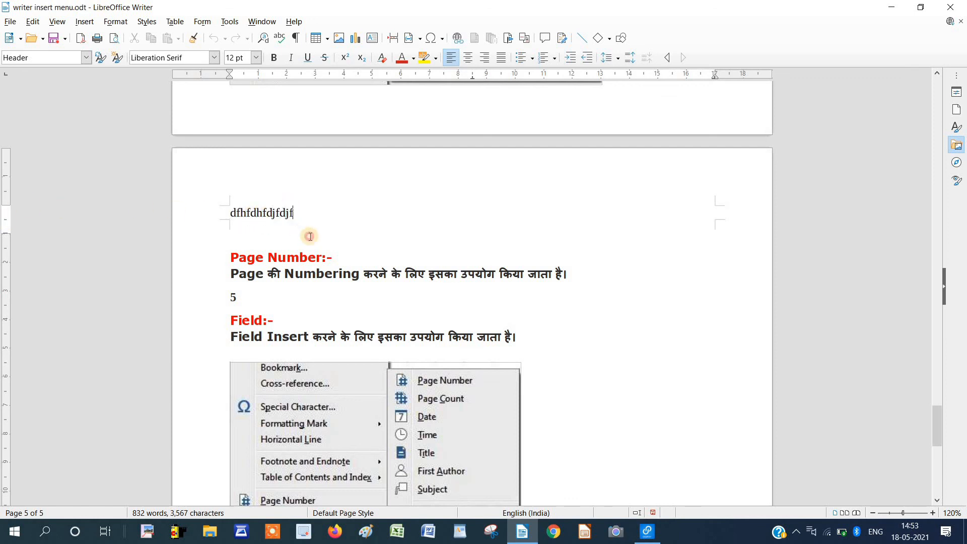
key("Return")
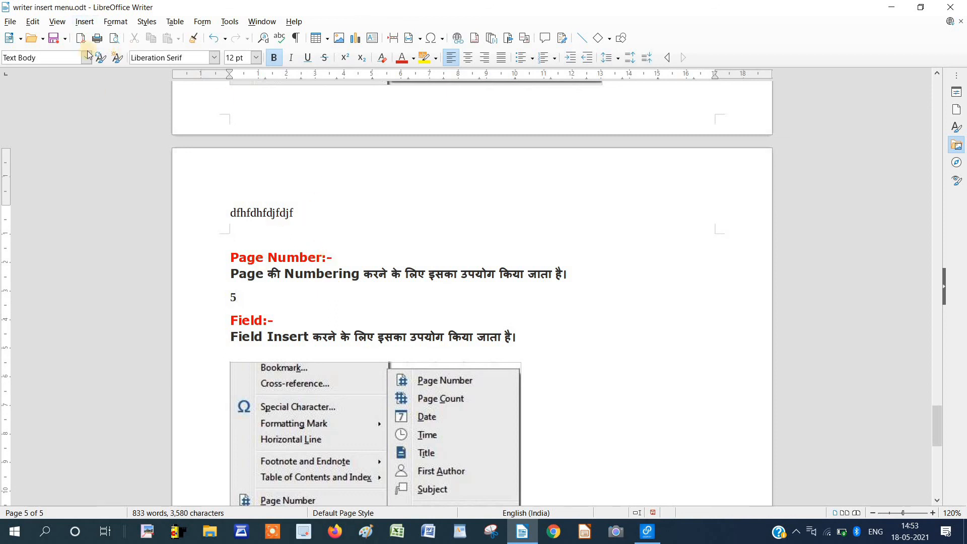
Add a Default Page Style footer and return the caret to the body text.
left_click(89, 23)
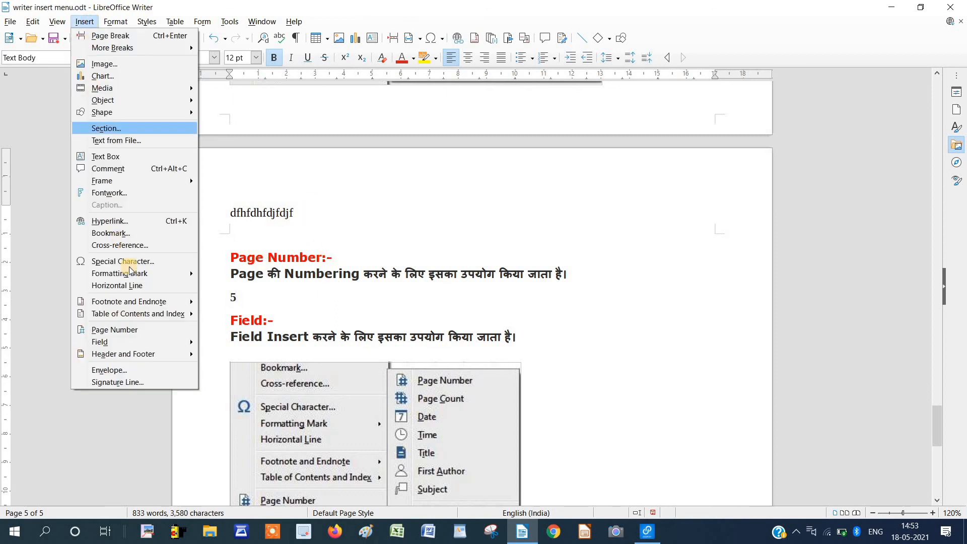
mouse_move(124, 361)
mouse_move(228, 366)
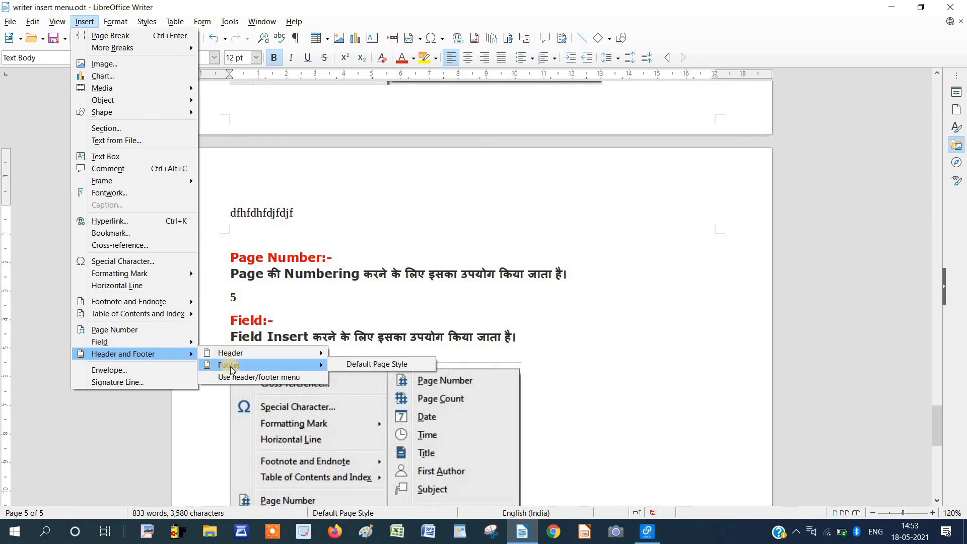
left_click(387, 364)
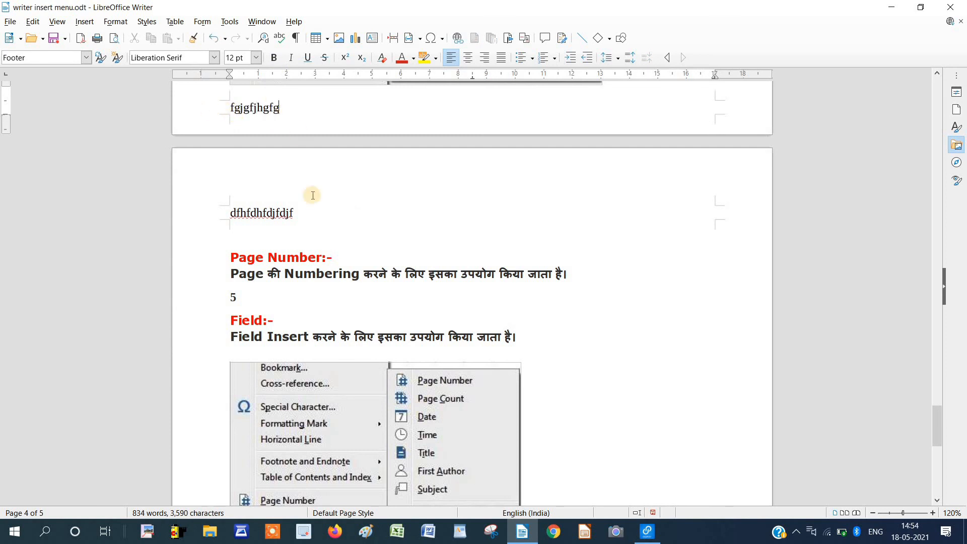
scroll(335, 263, "down", 4)
scroll(337, 266, "down", 4)
left_click(336, 266)
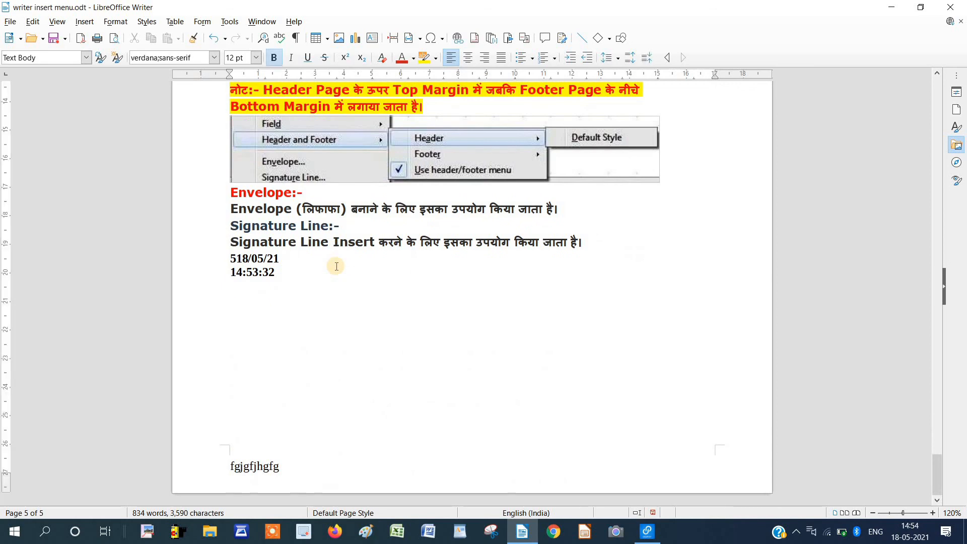
scroll(336, 266, "up", 11)
scroll(336, 266, "up", 18)
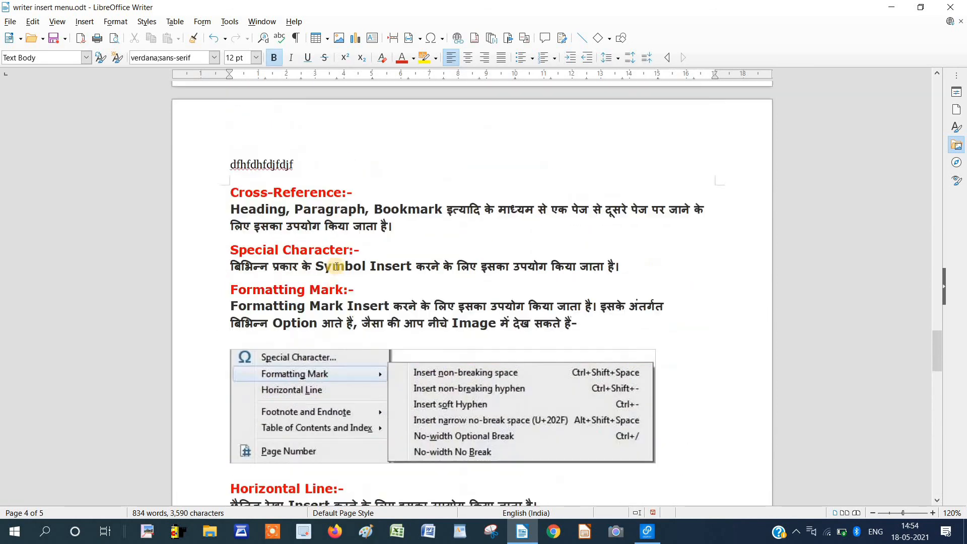
scroll(337, 266, "up", 9)
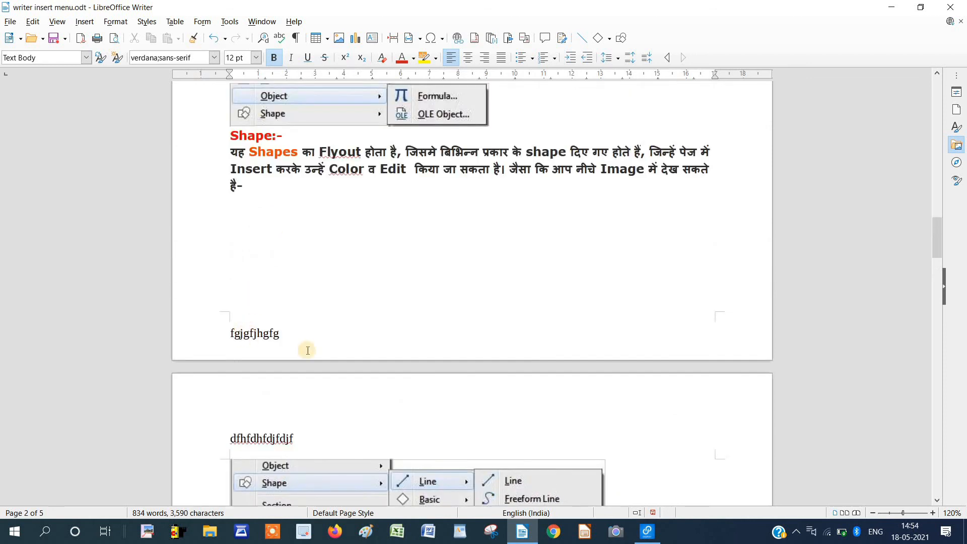
scroll(250, 326, "up", 10)
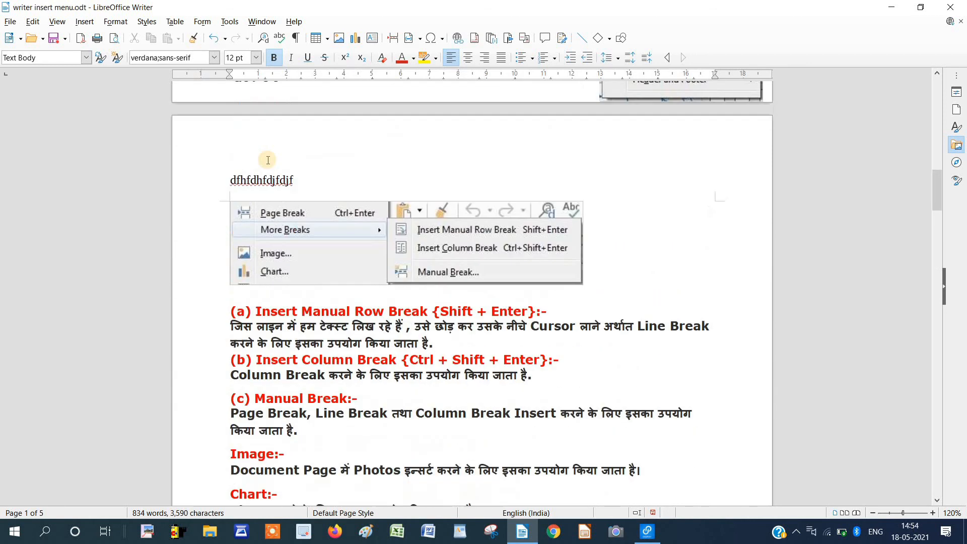
Toggle the header/footer editing tags and delete the header test text.
left_click(83, 25)
mouse_move(136, 354)
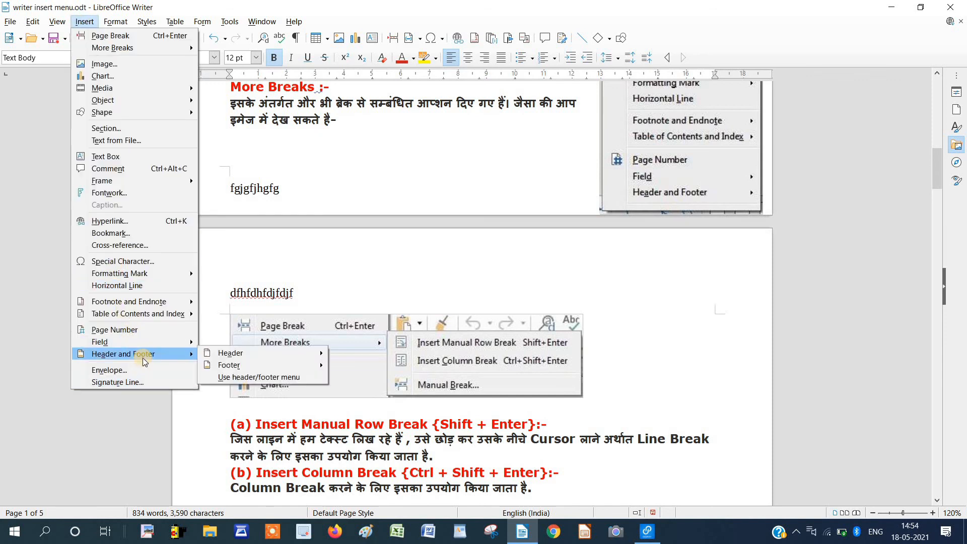
left_click(244, 378)
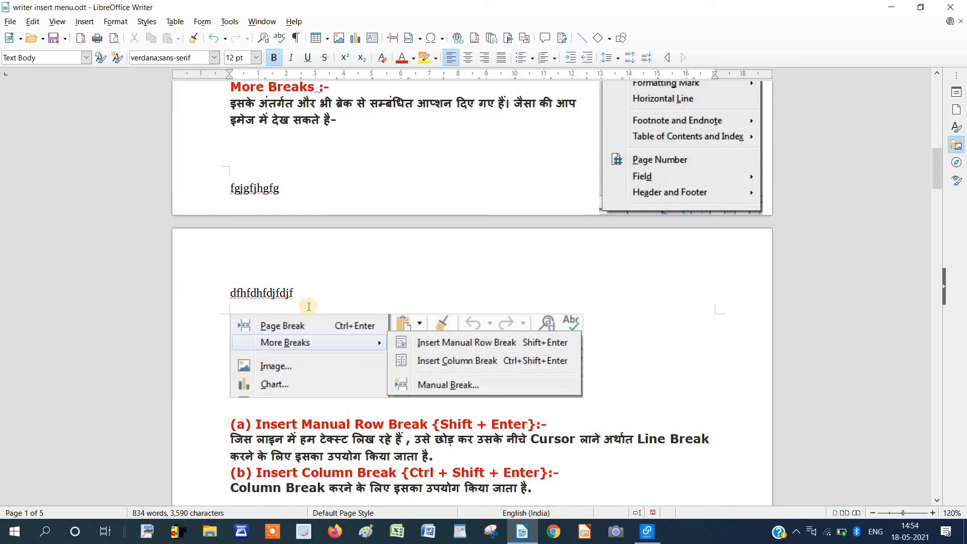
scroll(270, 301, "up", 3)
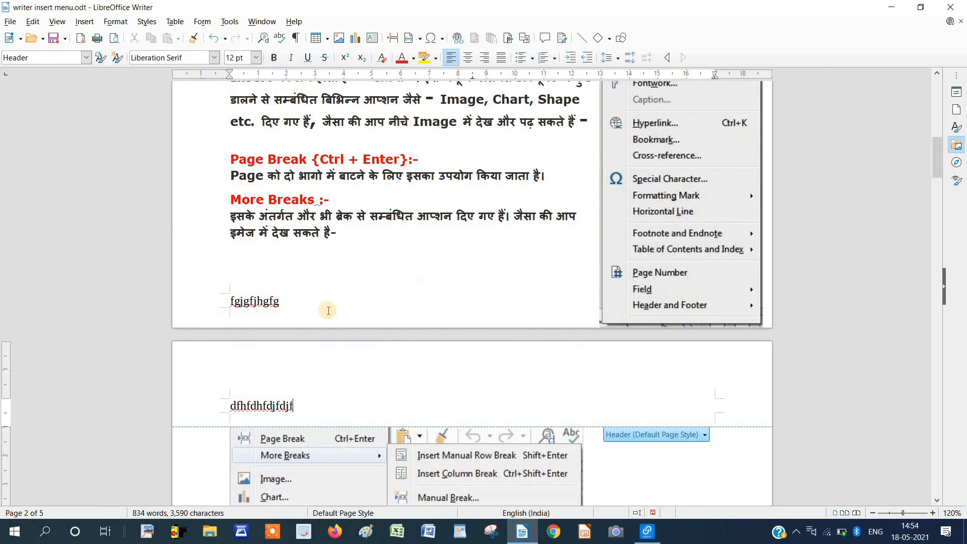
left_click_drag(294, 406, 279, 406)
left_click_drag(209, 409, 209, 409)
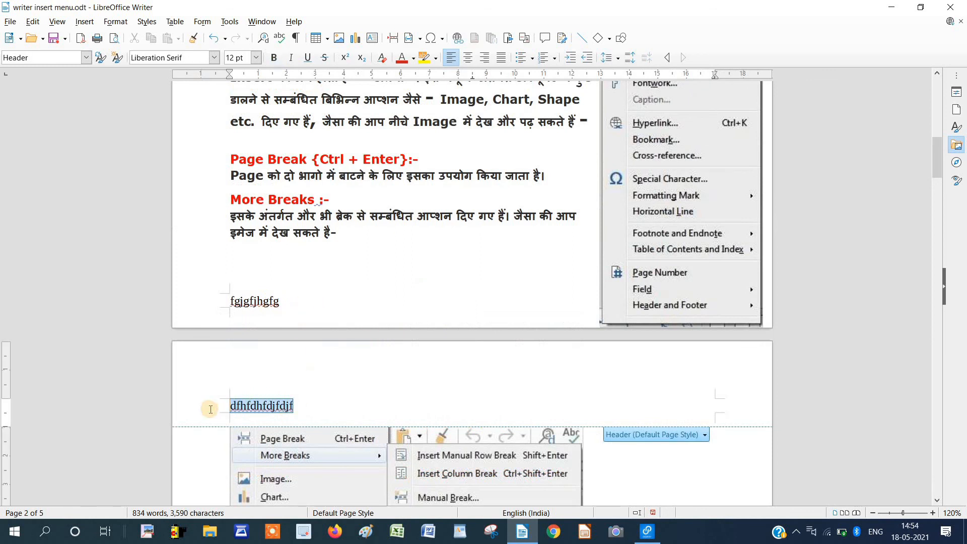
key("Delete")
Erase the footer test text and return the caret to the body text.
left_click(285, 305)
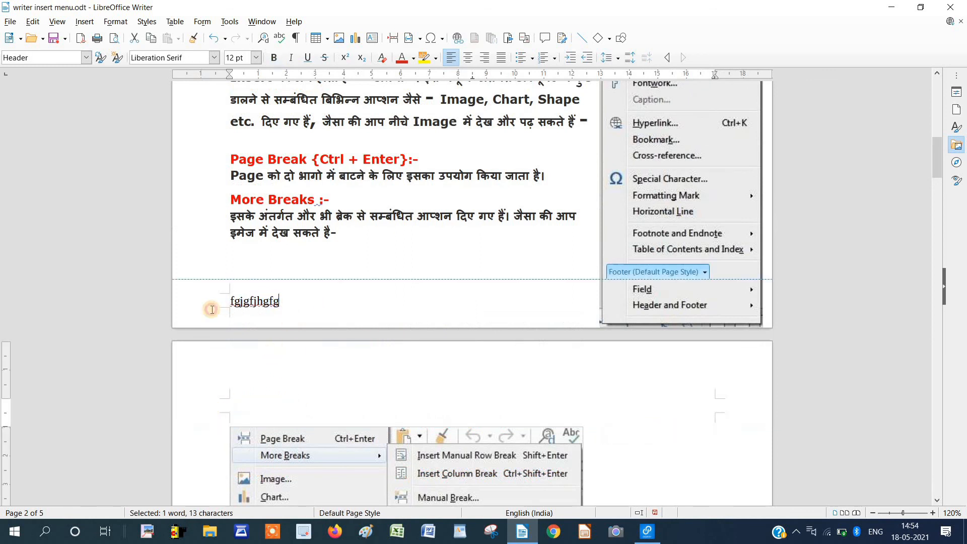
key("BackSpace")
key("BackSpace")
key("BackSpace")
key("BackSpace")
key("BackSpace")
key("BackSpace")
key("BackSpace")
key("BackSpace")
key("BackSpace")
key("BackSpace")
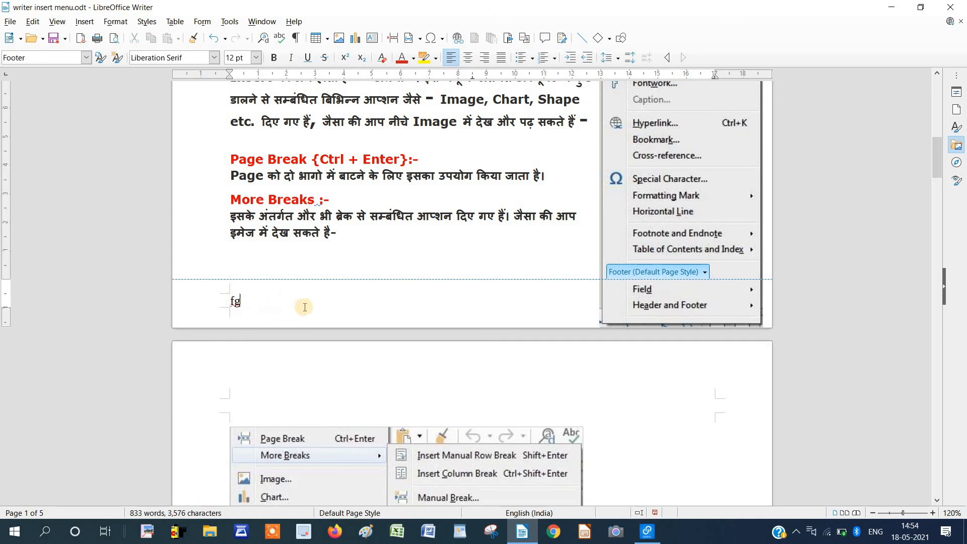
left_click(331, 229)
scroll(331, 229, "up", 15)
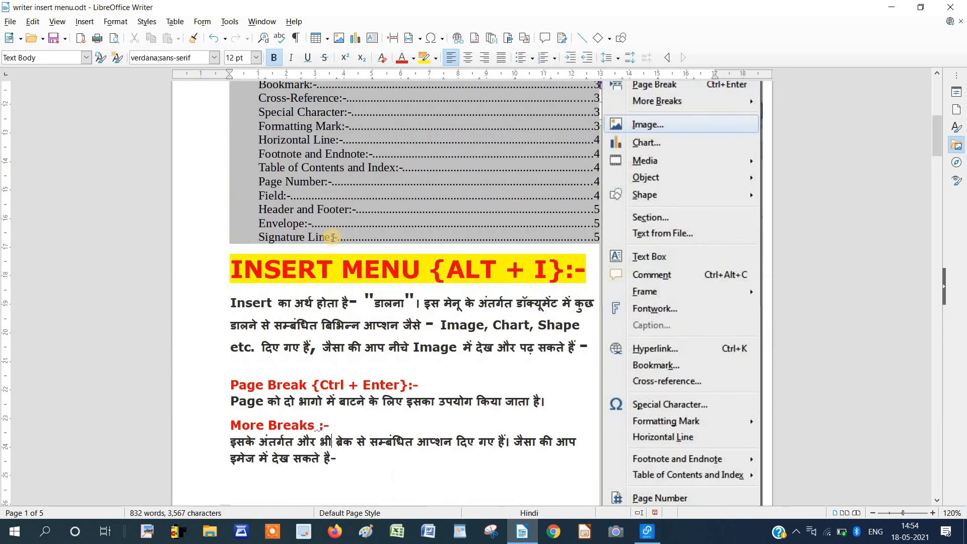
scroll(330, 266, "down", 20)
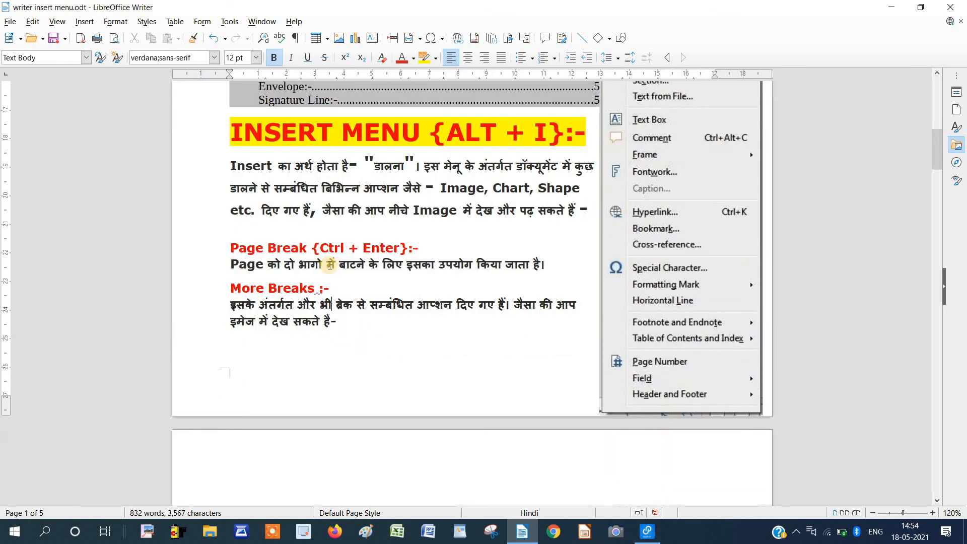
left_click(87, 23)
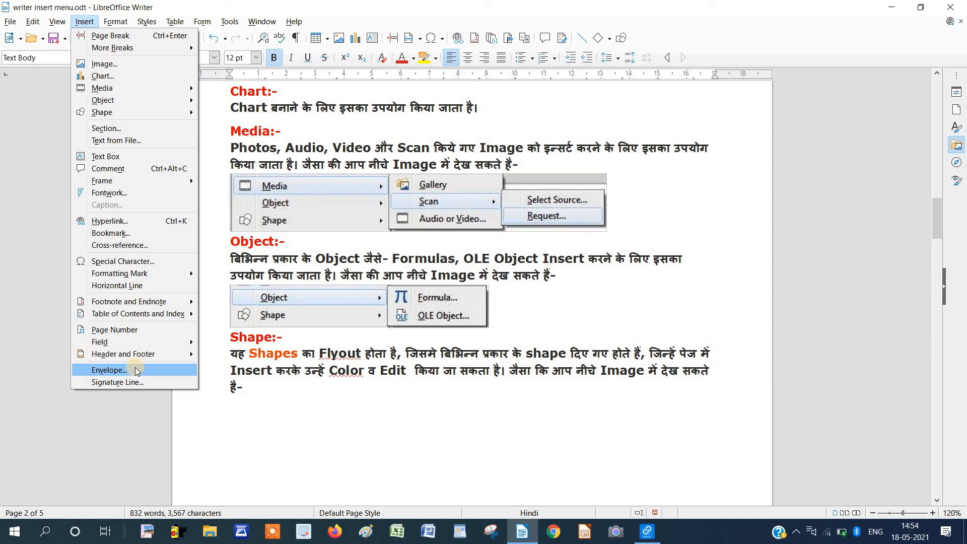
In the Envelope dialog, add a blank first addressee line and an extra sender address line.
left_click(136, 371)
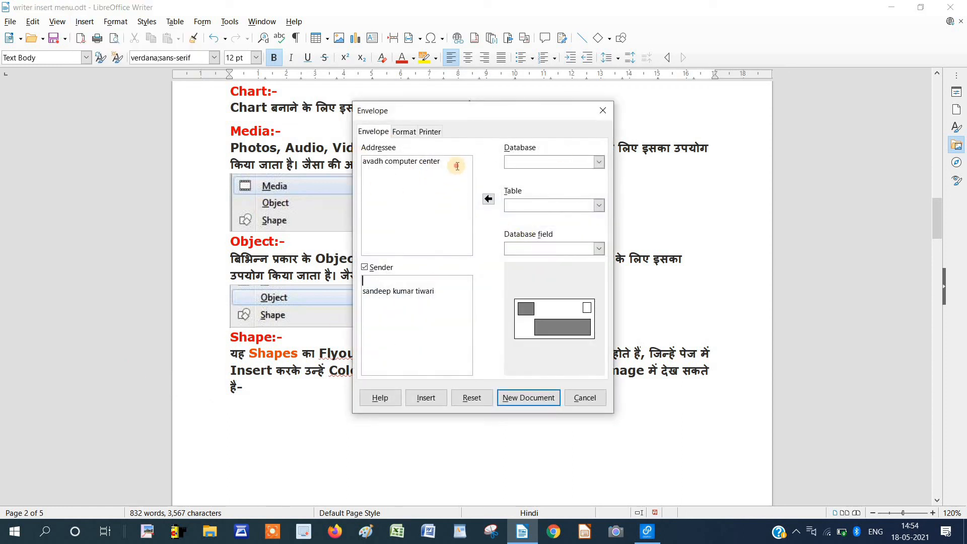
left_click(366, 169)
key("Return")
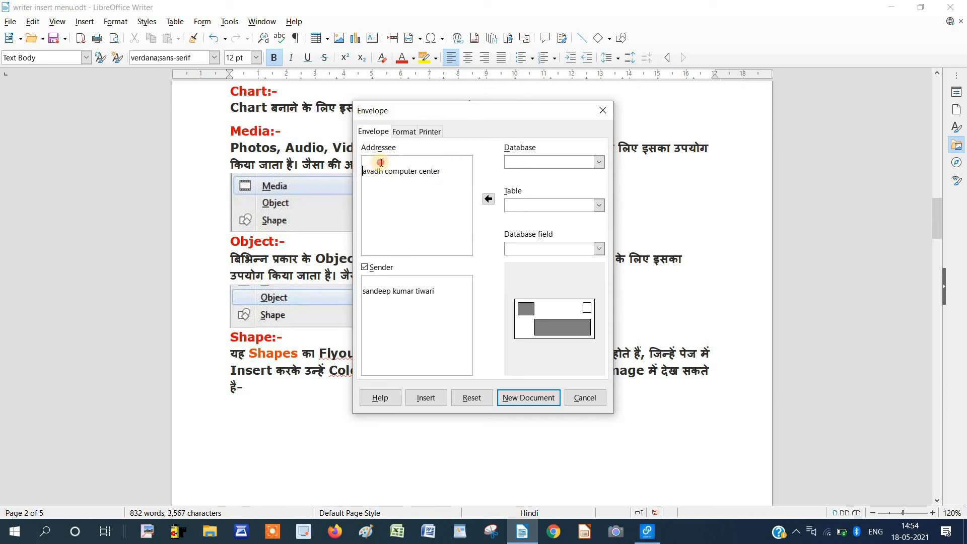
left_click(380, 160)
left_click(419, 292)
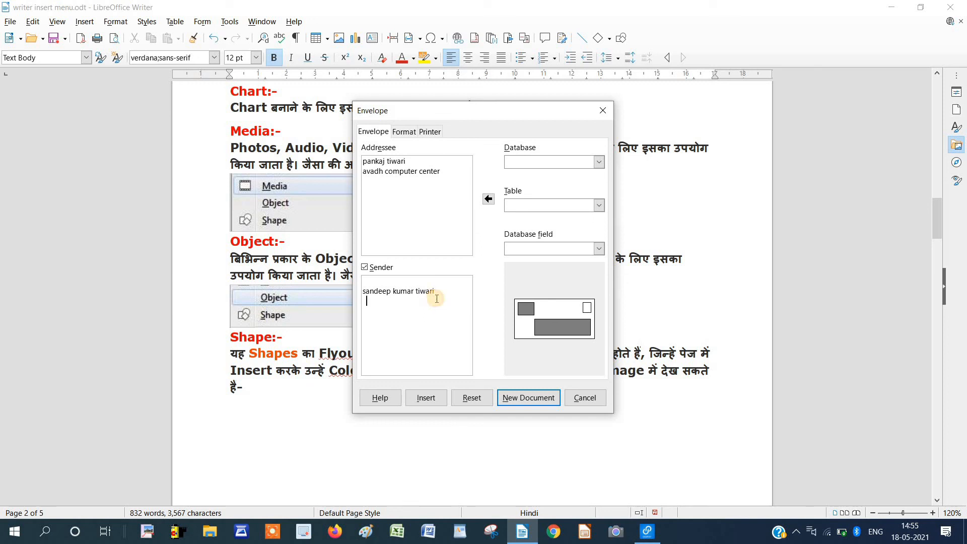
left_click(437, 298)
type("pakari")
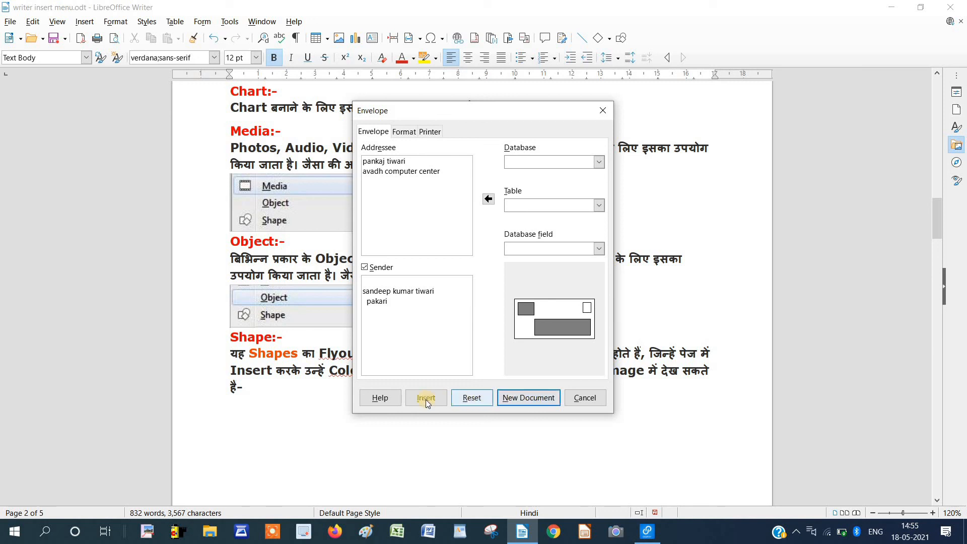
Create the envelope as a new document, inspect its address blocks, then close it without saving.
left_click(525, 398)
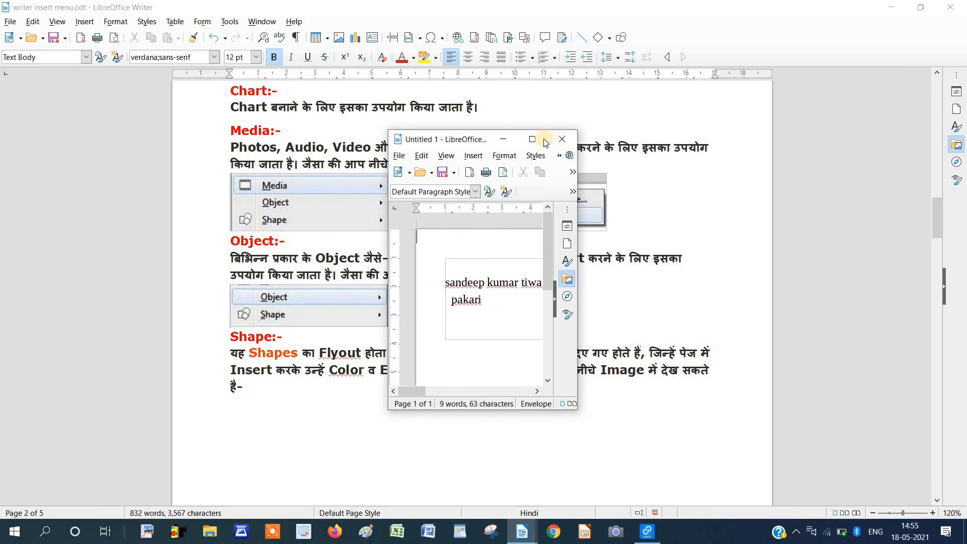
left_click(531, 139)
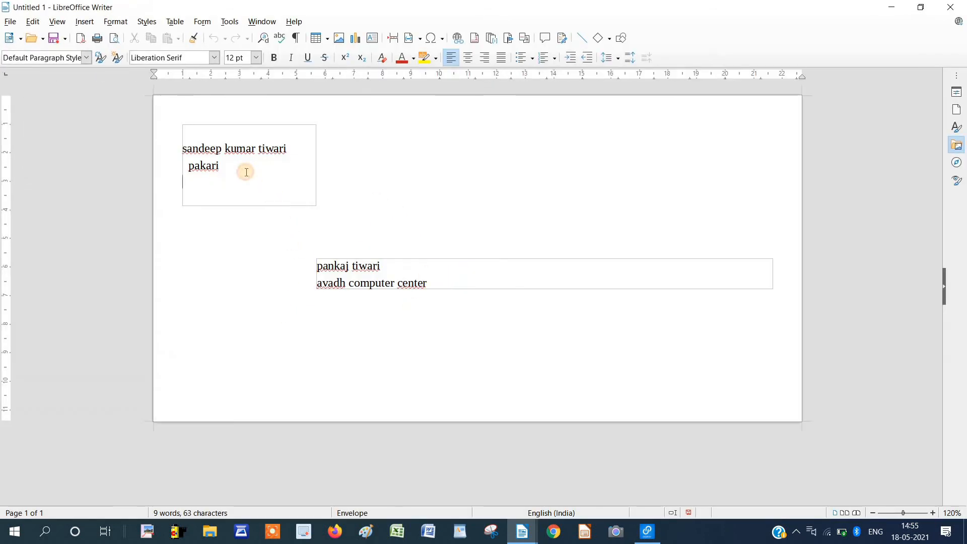
left_click(246, 172)
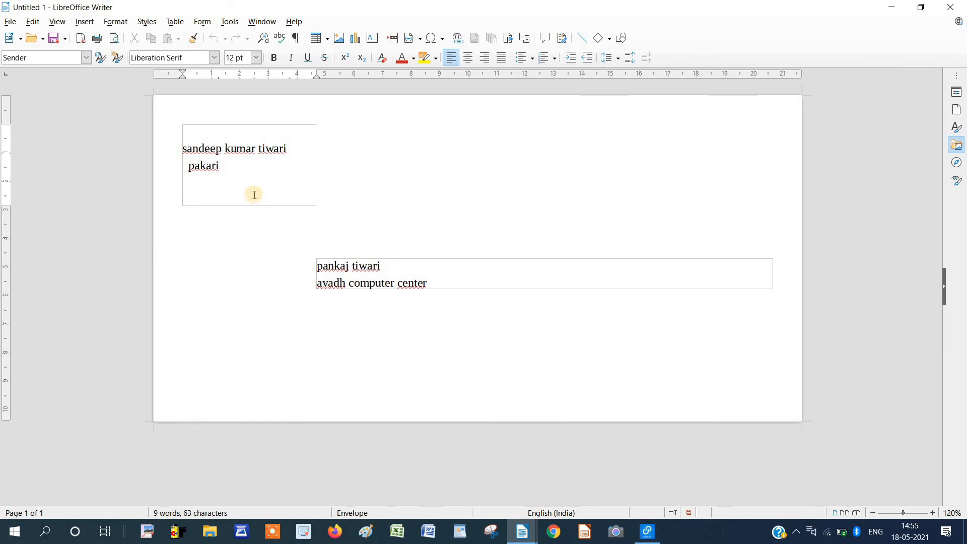
left_click(427, 283)
left_click(958, 4)
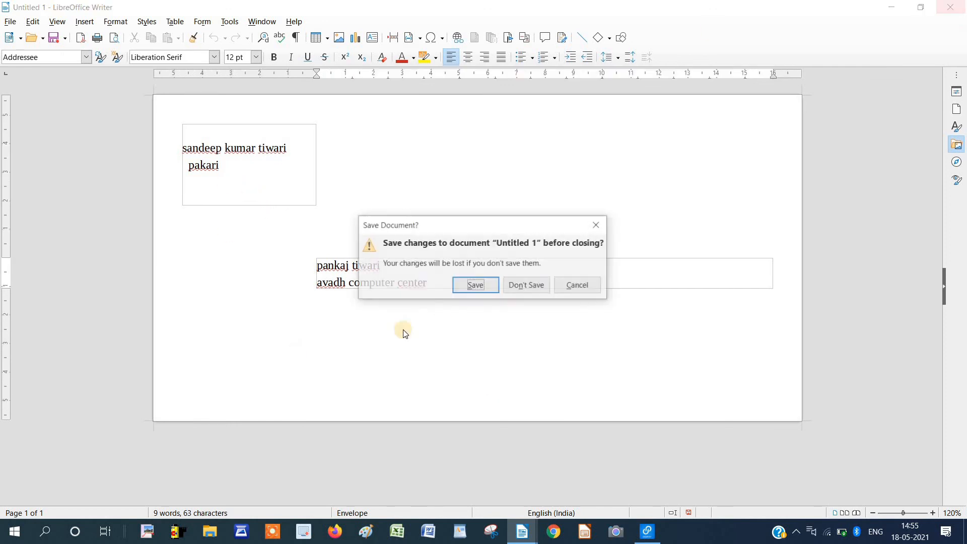
left_click(526, 284)
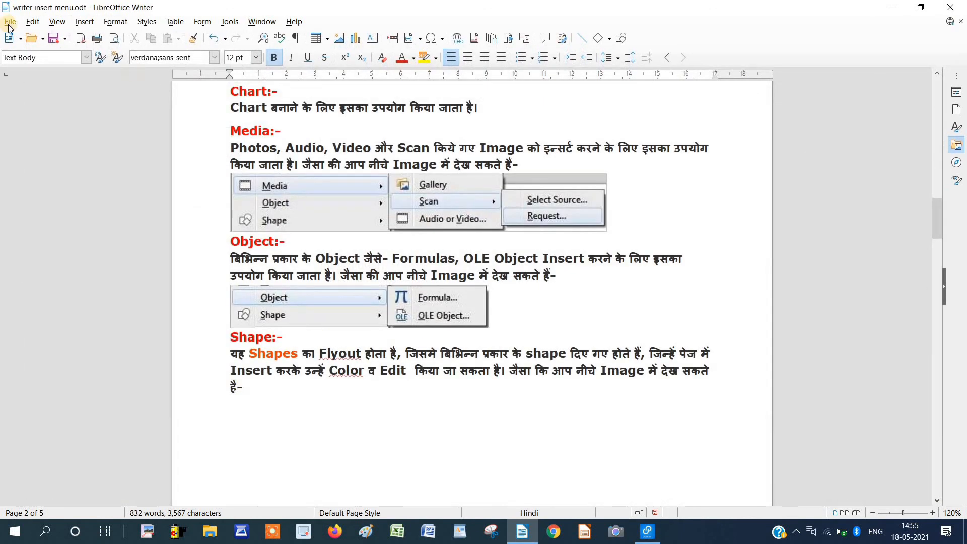
Insert a signature line at the end of the notes with the signer's name filled in.
key("ctrl+End")
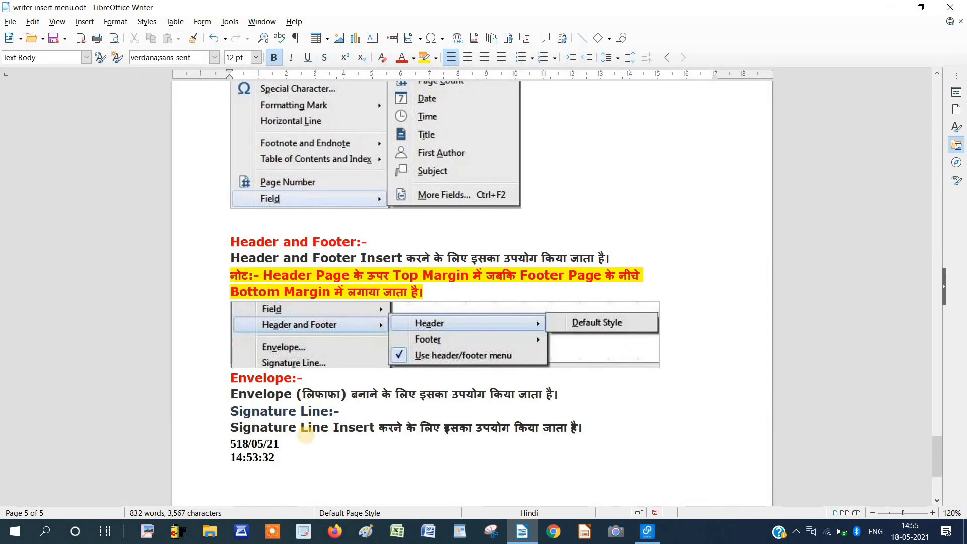
scroll(200, 190, "up", 1)
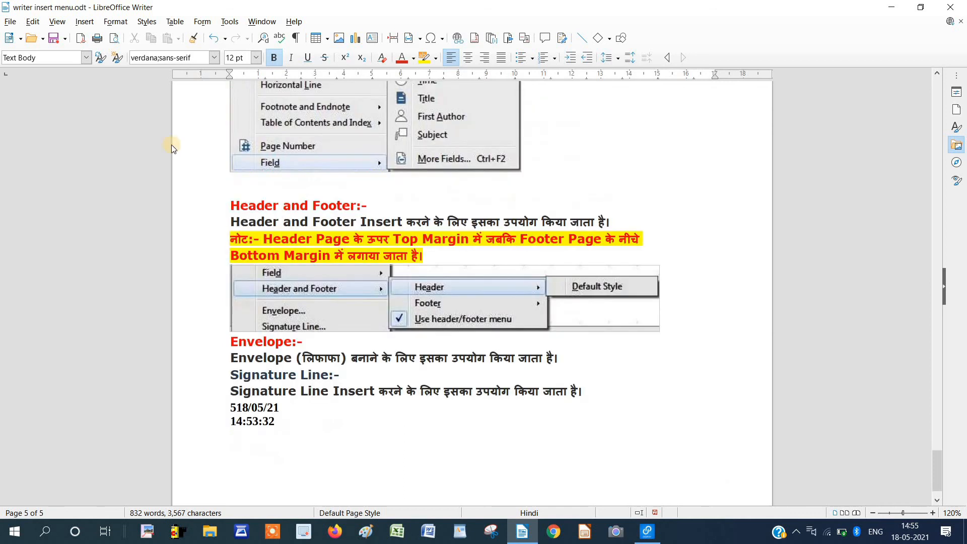
scroll(171, 144, "up", 1)
left_click(84, 22)
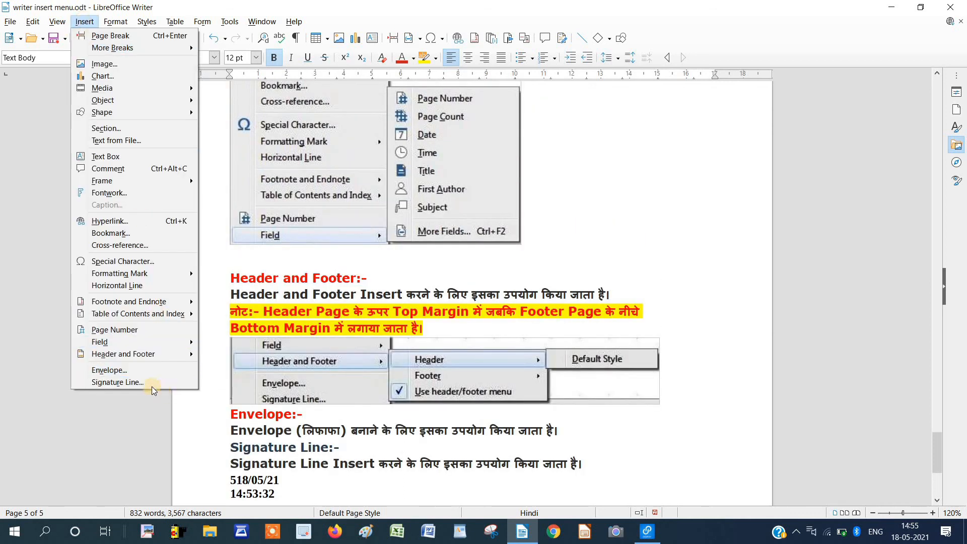
left_click(150, 385)
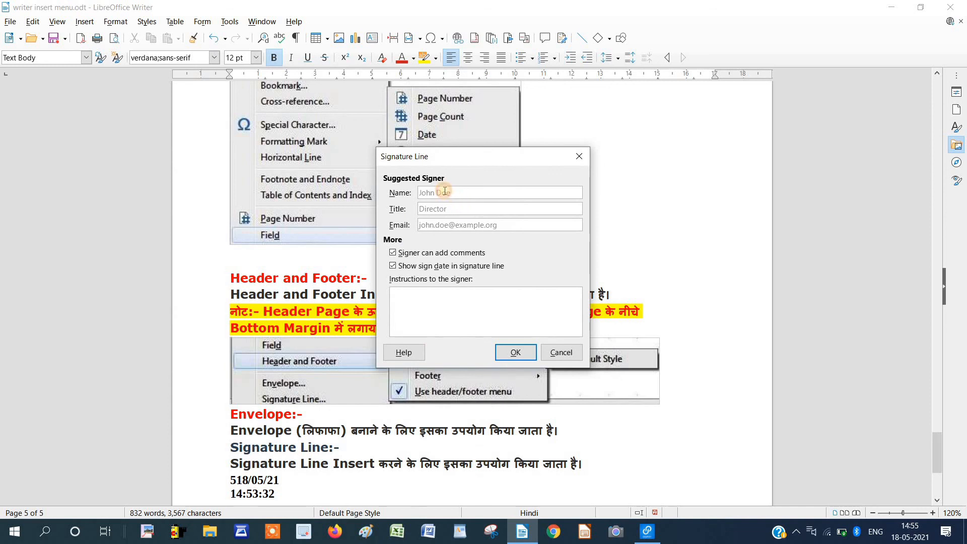
type("sandeep")
left_click(451, 205)
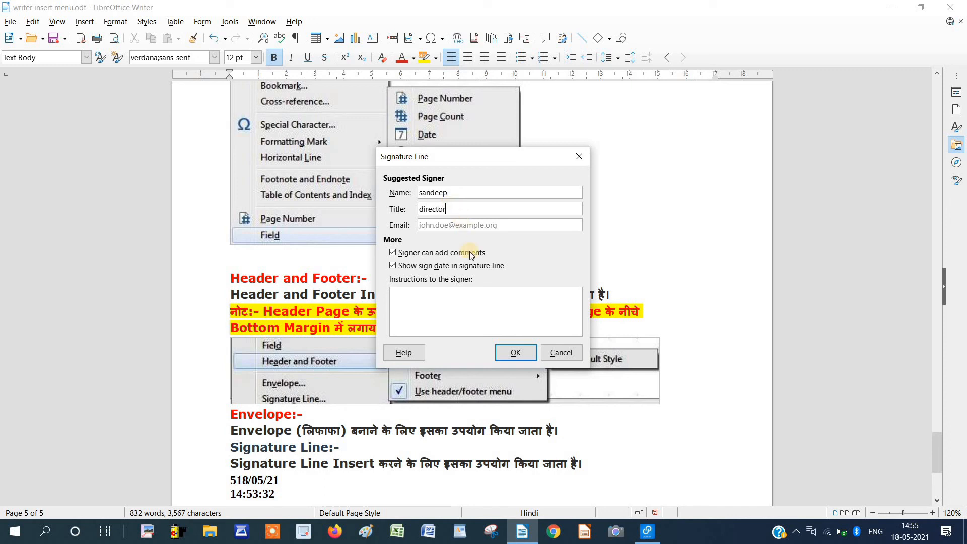
left_click(517, 353)
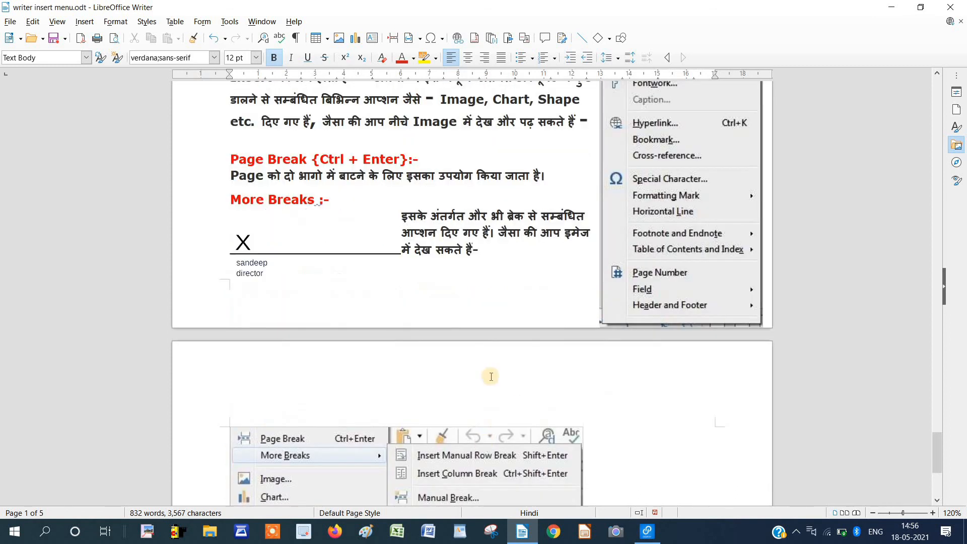
Start signing the signature line, cancel, then delete the signature line.
right_click(264, 264)
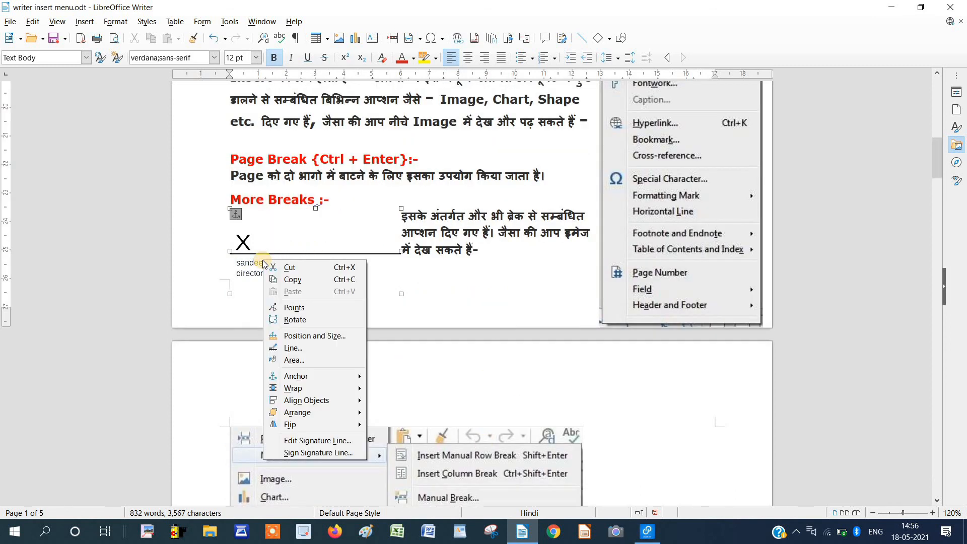
left_click(306, 452)
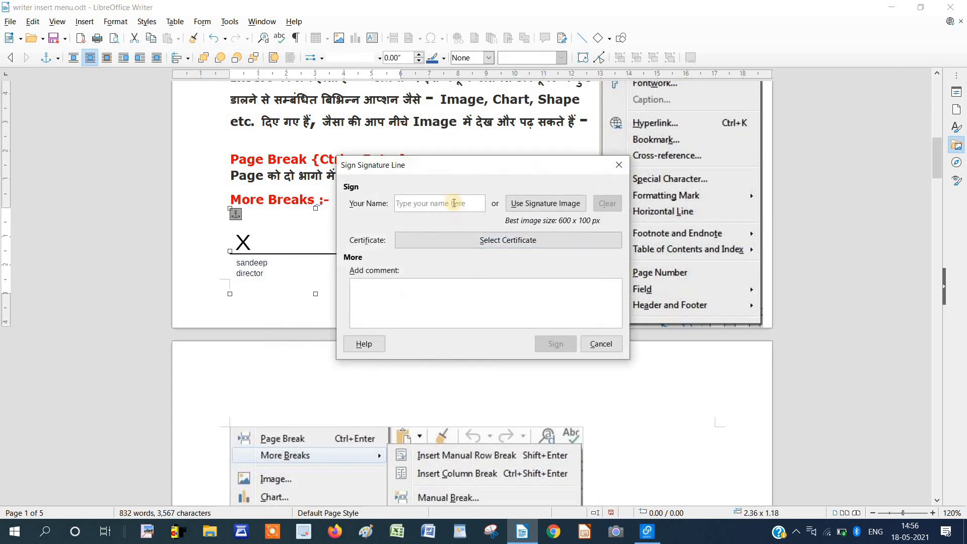
left_click(439, 202)
type("sa")
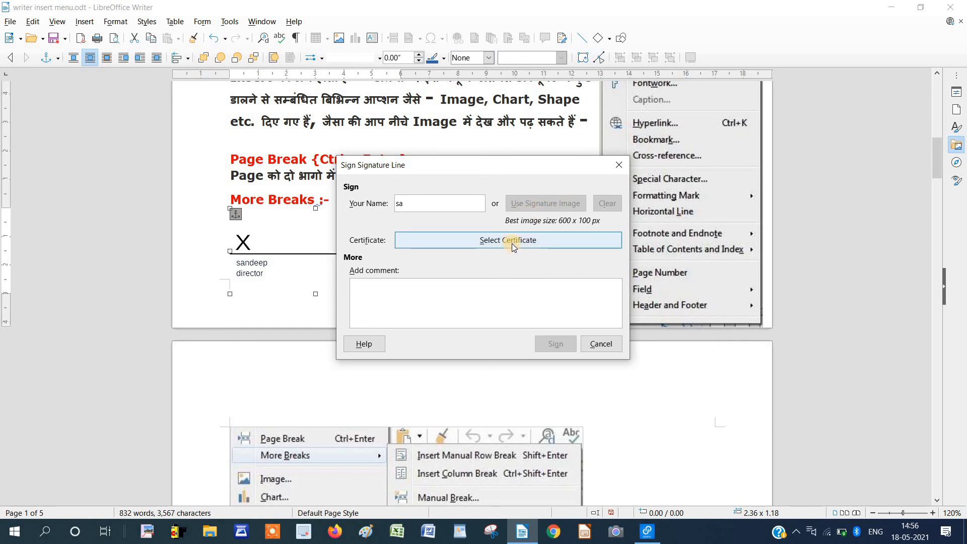
left_click(600, 345)
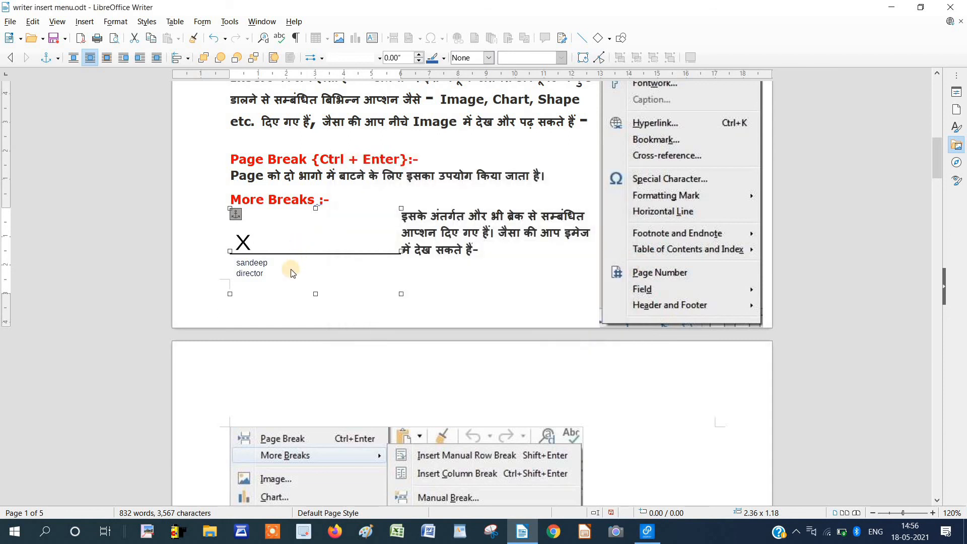
key("Delete")
left_click(85, 21)
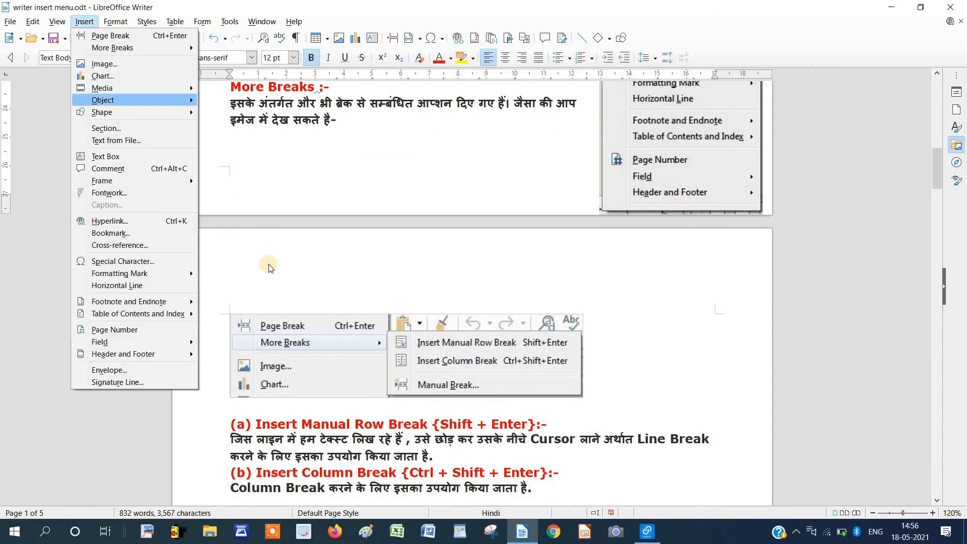
Scroll through the notes to the Envelope and Signature Line sections at the end of page 5.
left_click(310, 280)
scroll(329, 263, "up", 8)
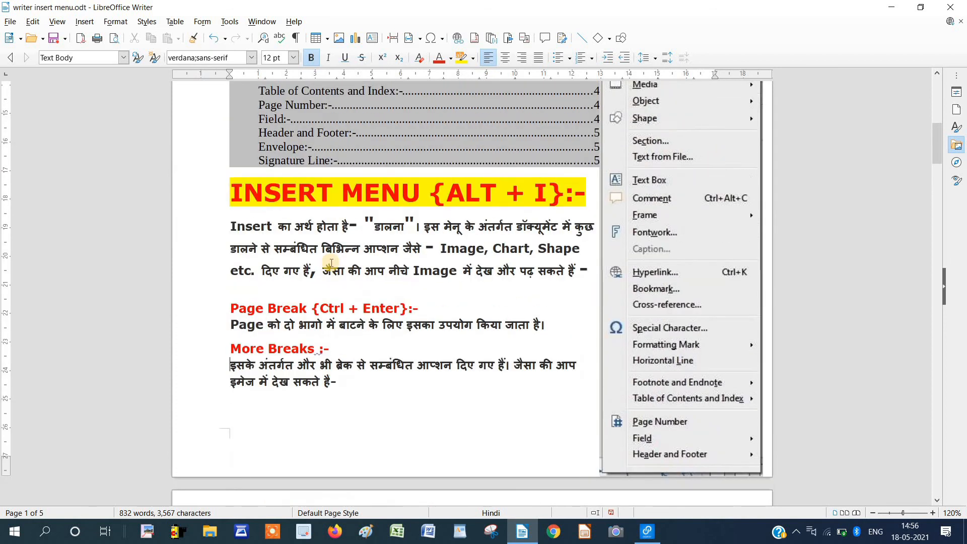
scroll(330, 263, "down", 11)
scroll(331, 262, "down", 12)
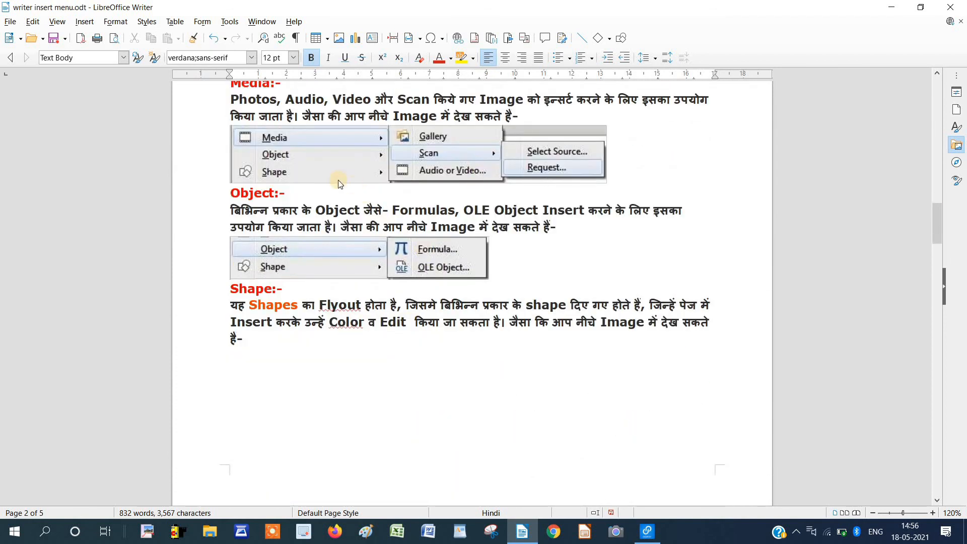
scroll(341, 183, "down", 12)
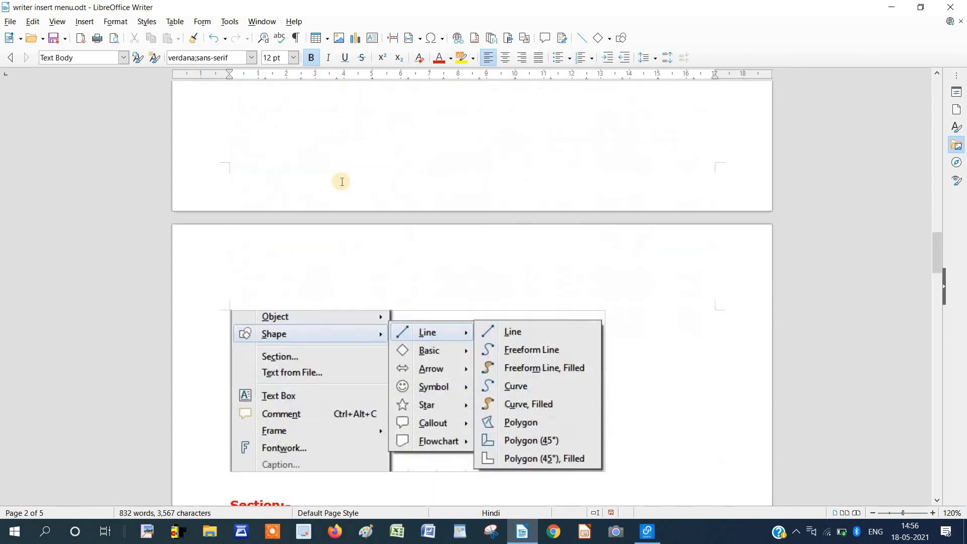
scroll(342, 182, "down", 8)
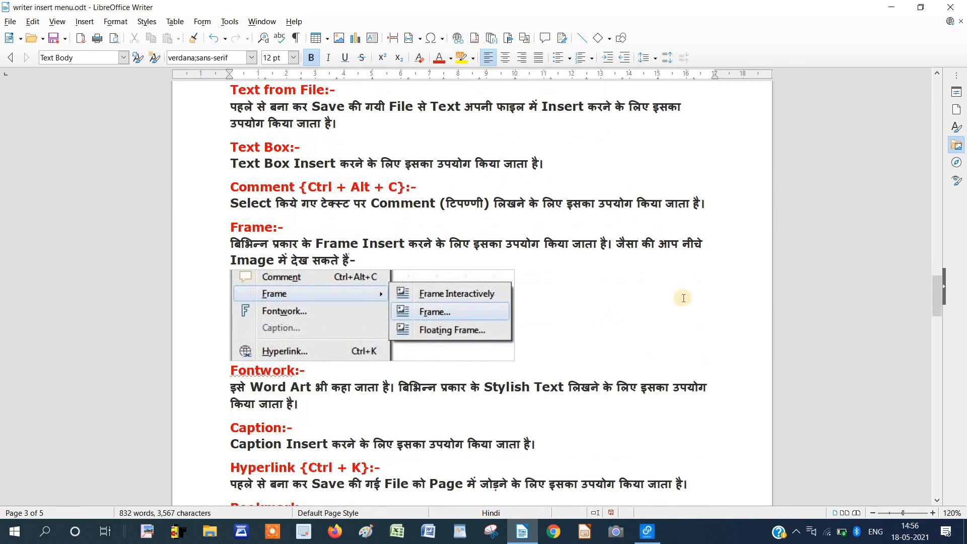
scroll(581, 323, "down", 15)
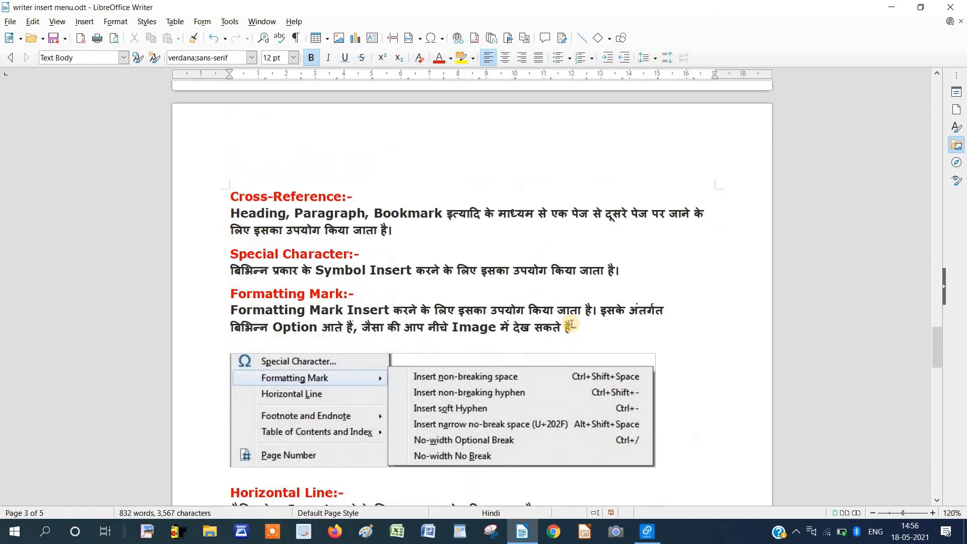
scroll(571, 324, "down", 5)
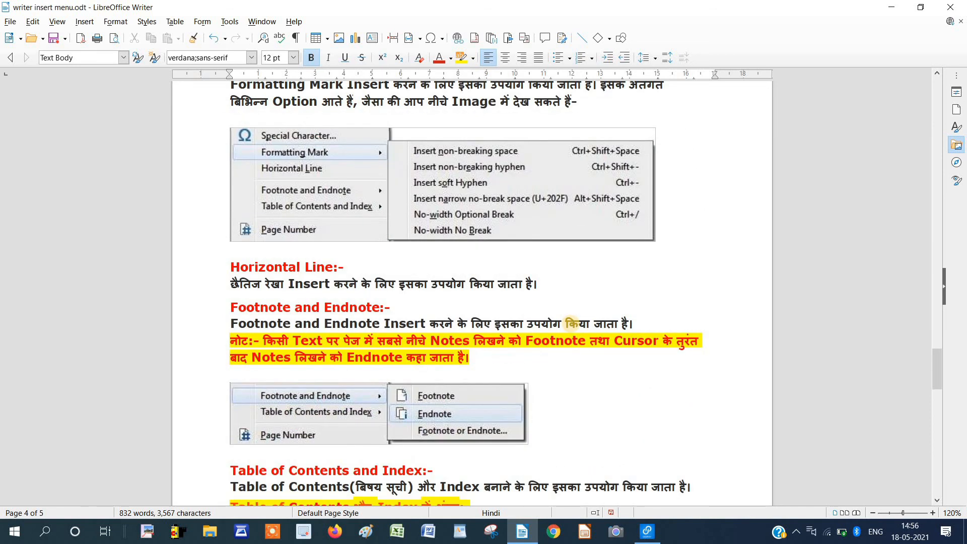
scroll(572, 323, "down", 7)
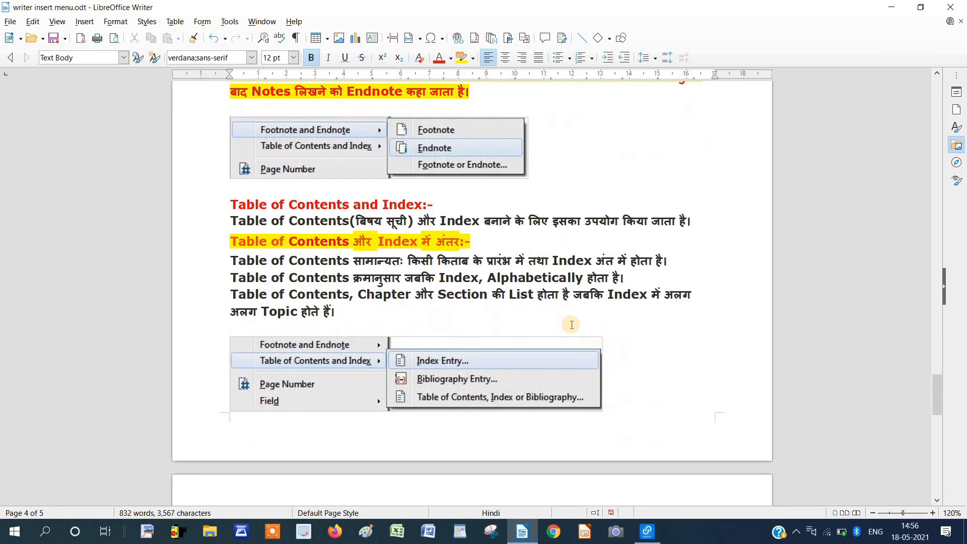
scroll(572, 324, "down", 14)
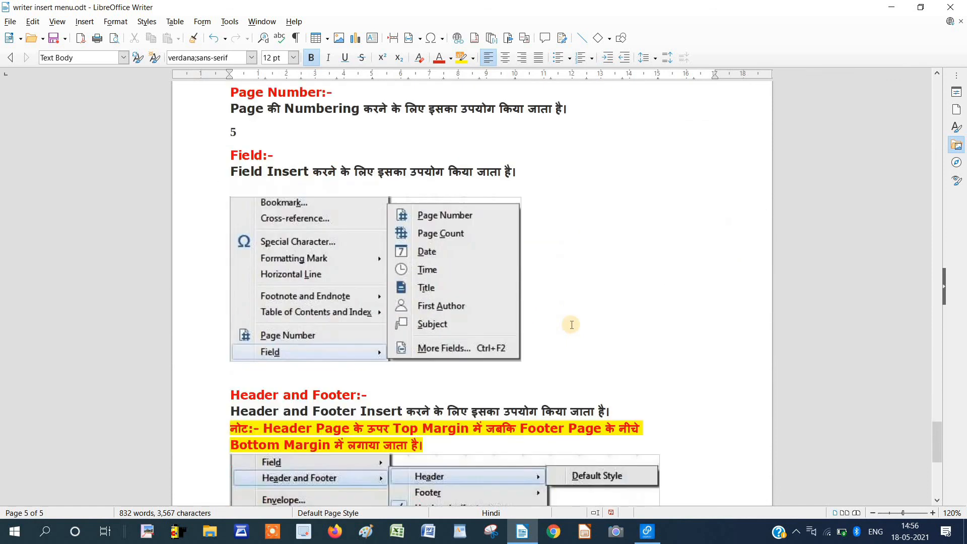
scroll(572, 324, "down", 6)
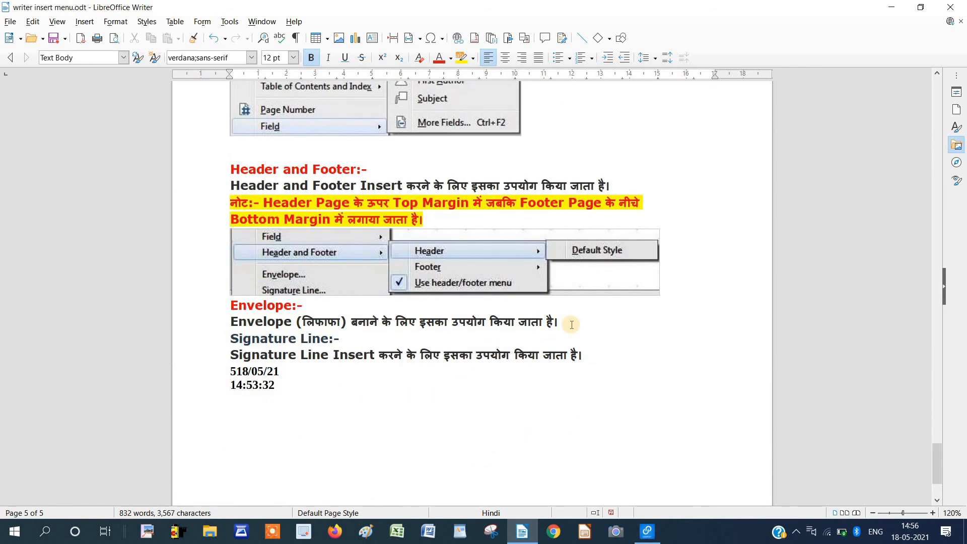